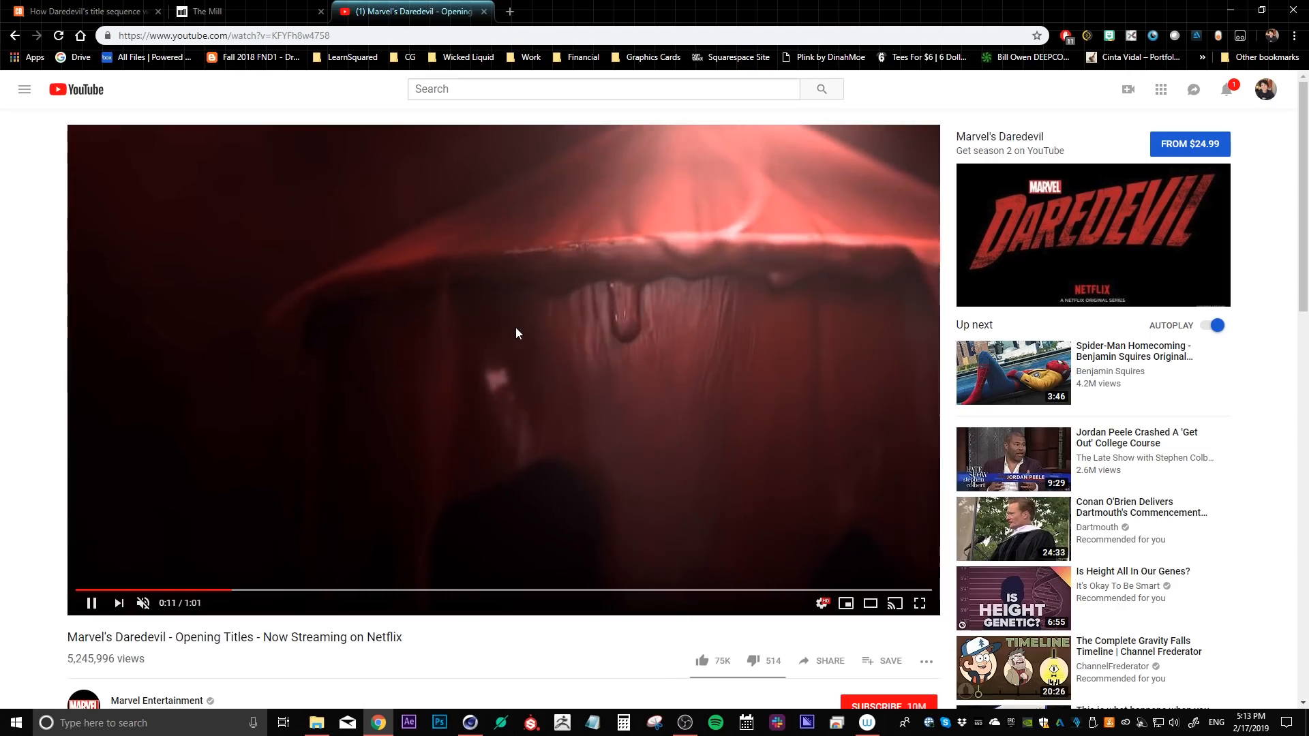
Review the Daredevil opening titles video and the Creative Bloq article about how the fluid effects were made.
{"action": "left_click", "coordinate": [498, 589]}
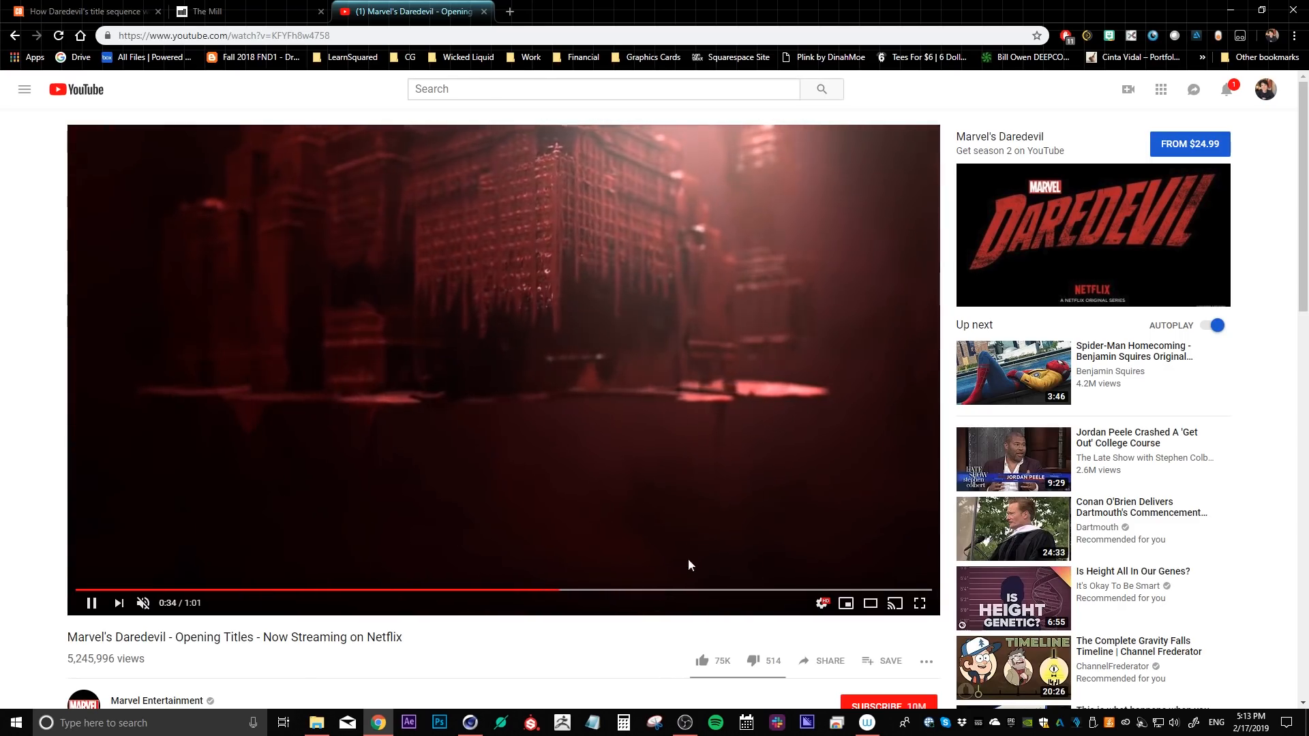
{"action": "left_click", "coordinate": [756, 480]}
{"action": "left_click", "coordinate": [82, 13]}
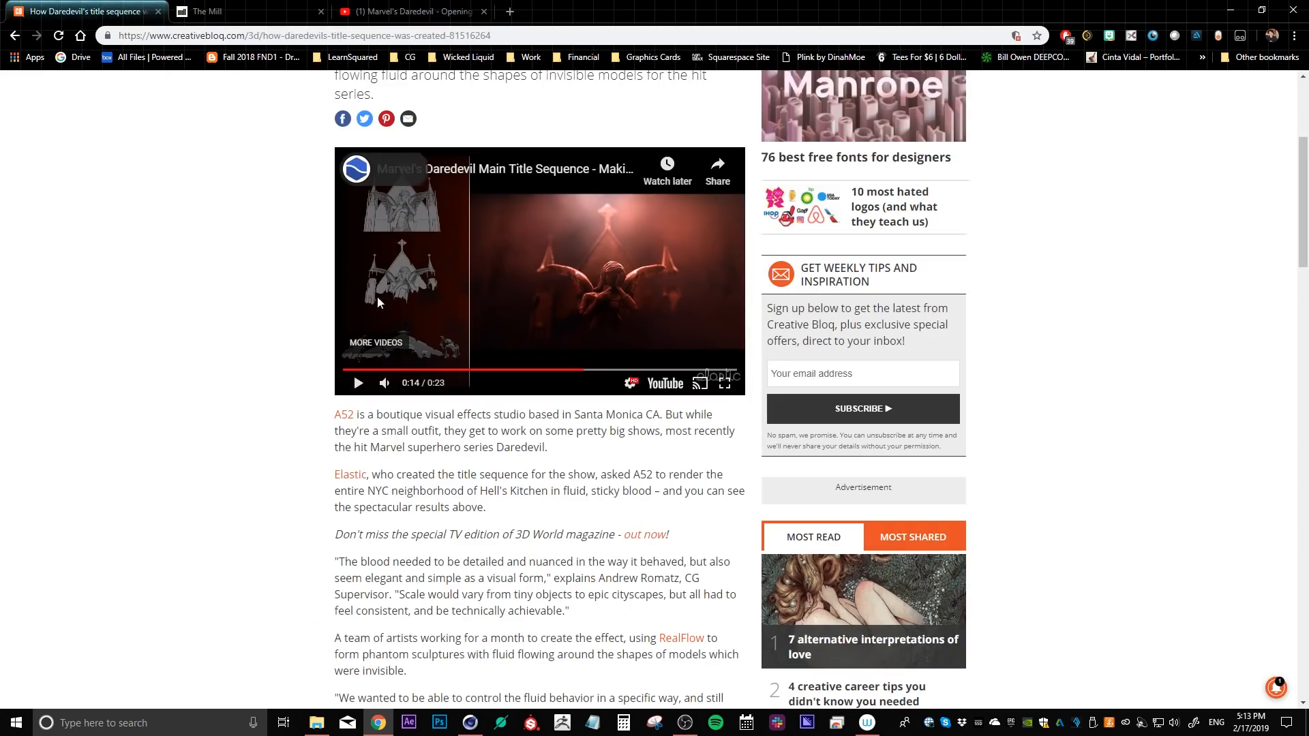
{"action": "scroll", "coordinate": [214, 333], "scroll_direction": "down", "scroll_amount": 5}
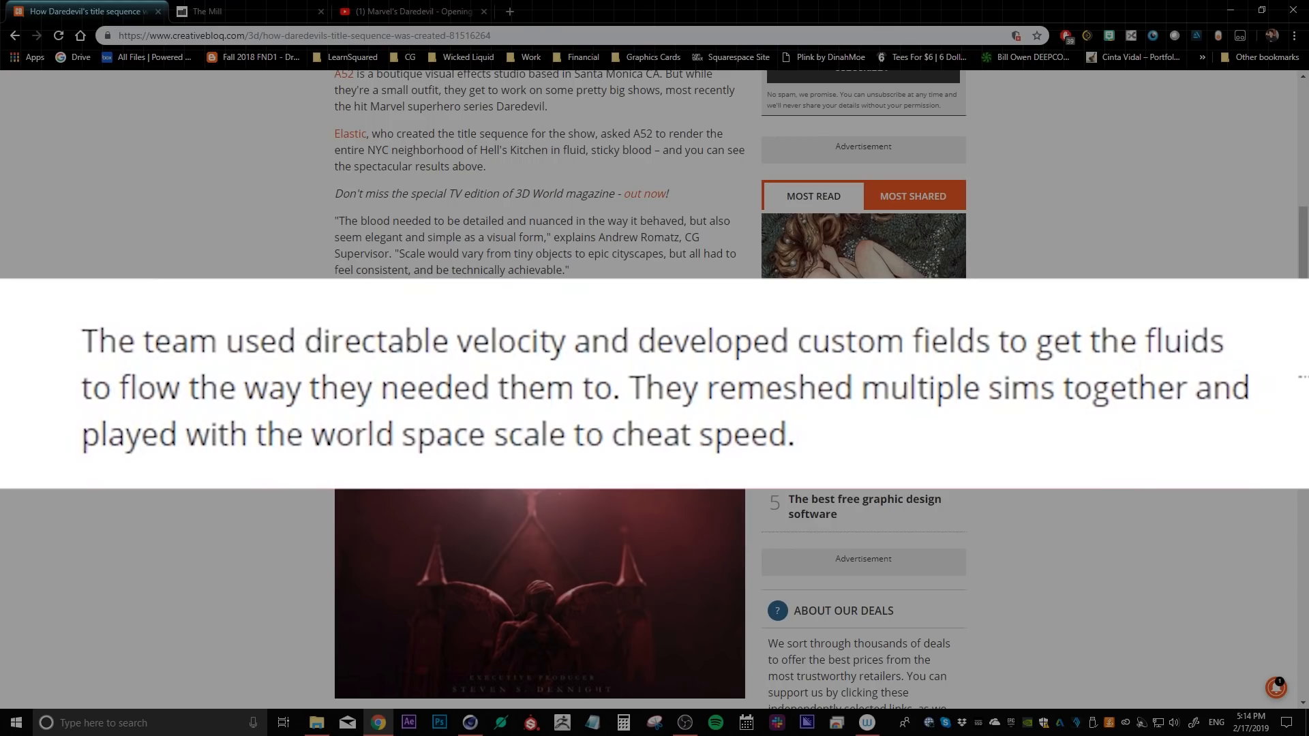
{"action": "scroll", "coordinate": [295, 420], "scroll_direction": "up", "scroll_amount": 1}
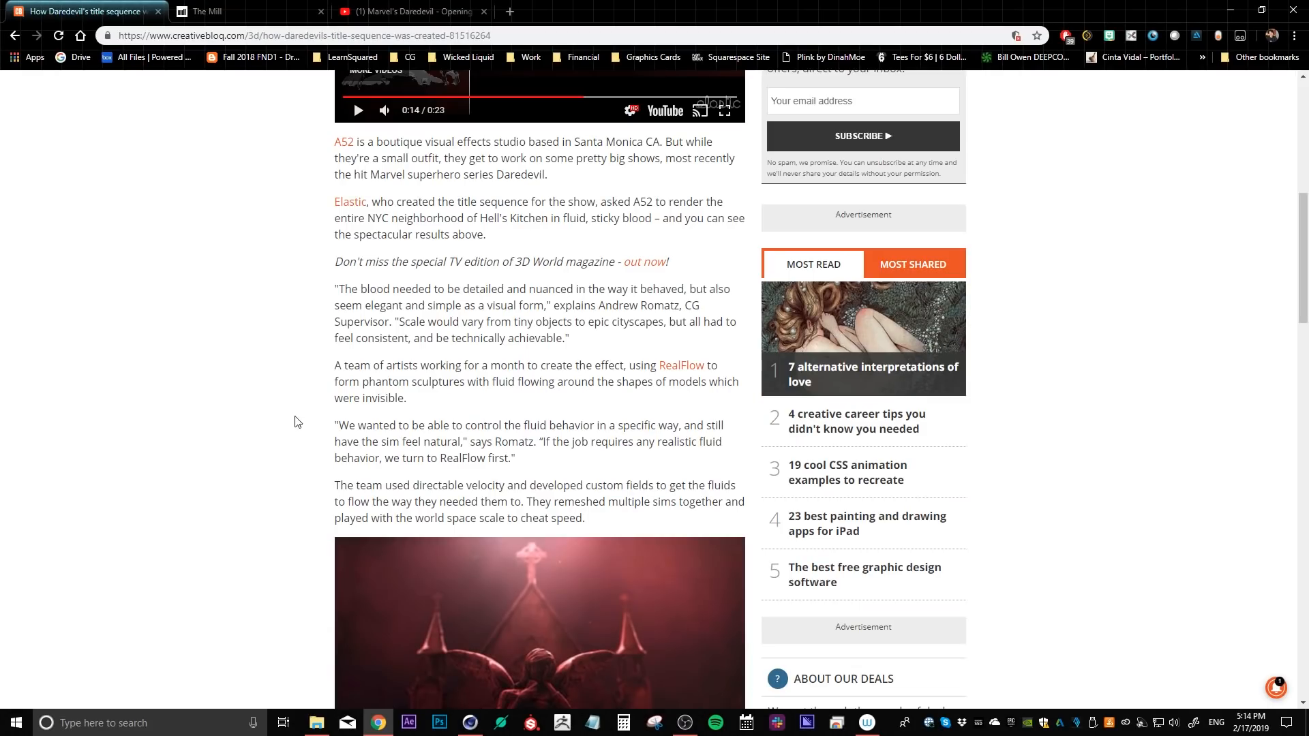
{"action": "scroll", "coordinate": [270, 407], "scroll_direction": "down", "scroll_amount": 1}
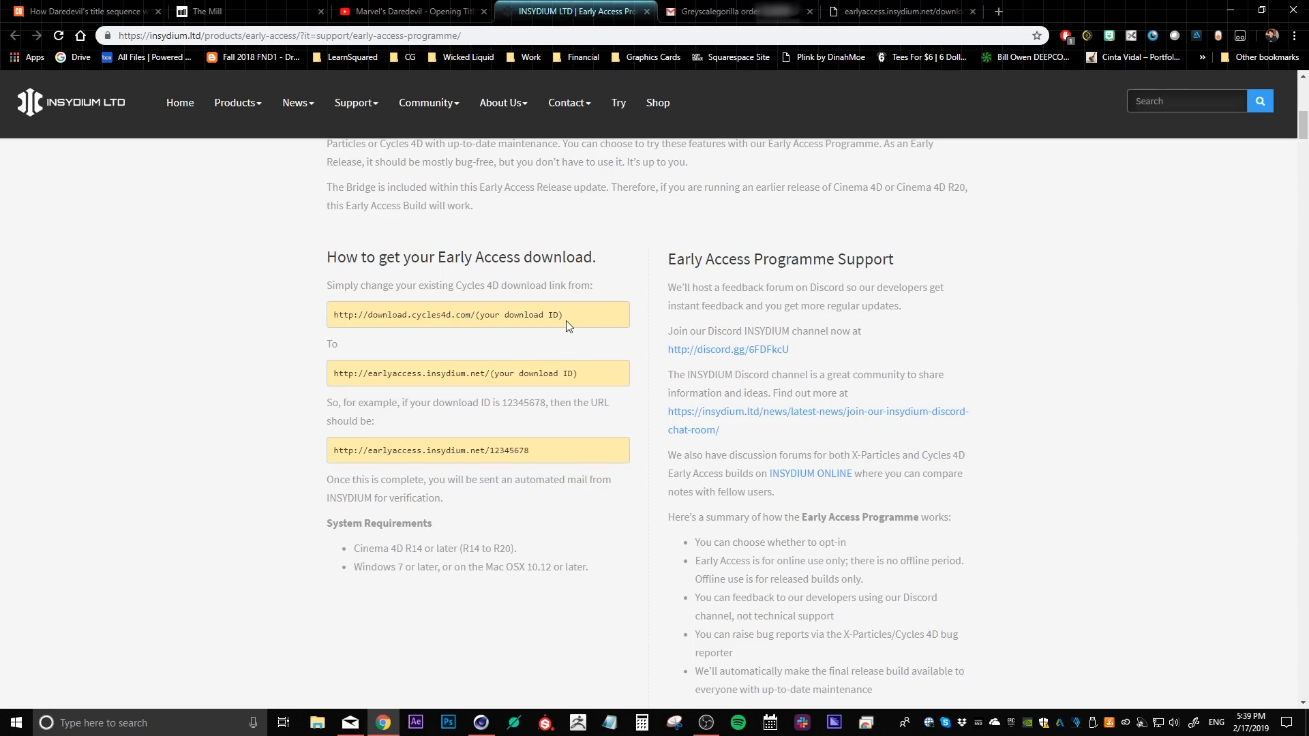
Locate the download ID in the X-Particles order email and compare it with the early-access link format on the INSYDIUM page.
{"action": "left_click", "coordinate": [721, 12]}
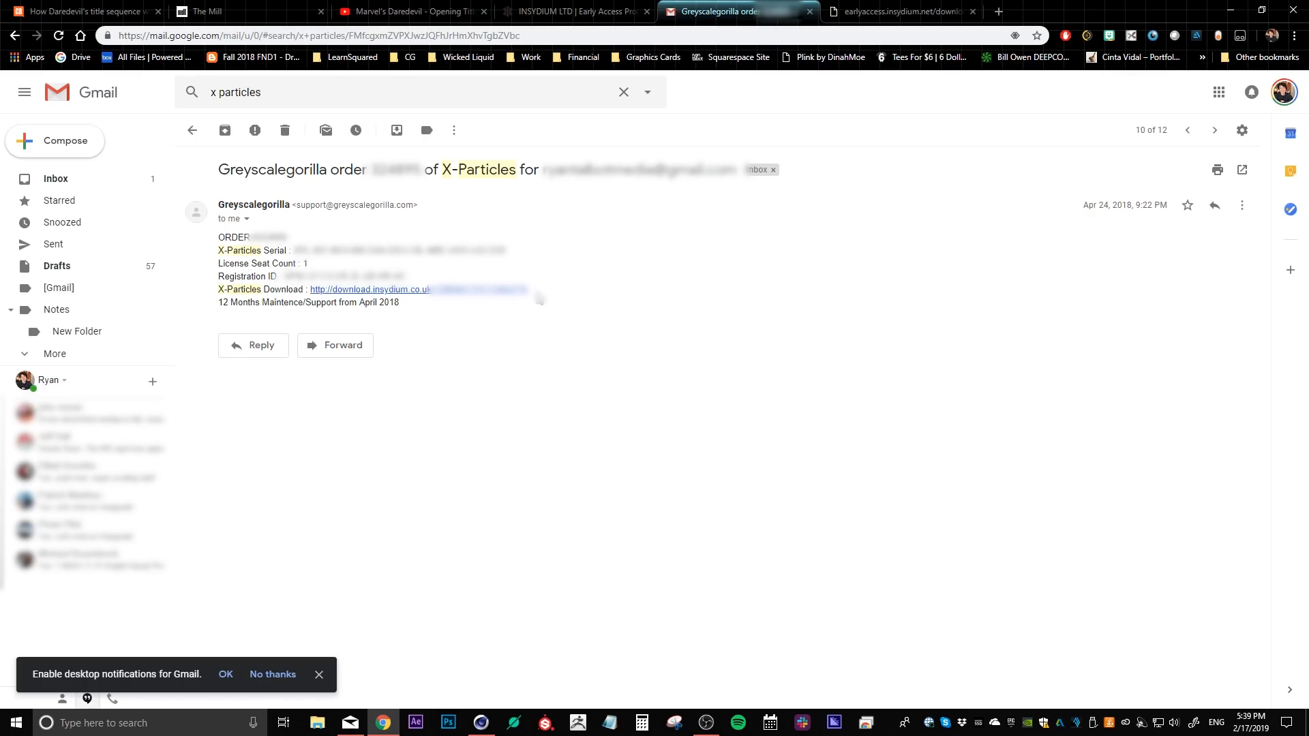
{"action": "left_click_drag", "start_coordinate": [539, 298], "coordinate": [443, 302]}
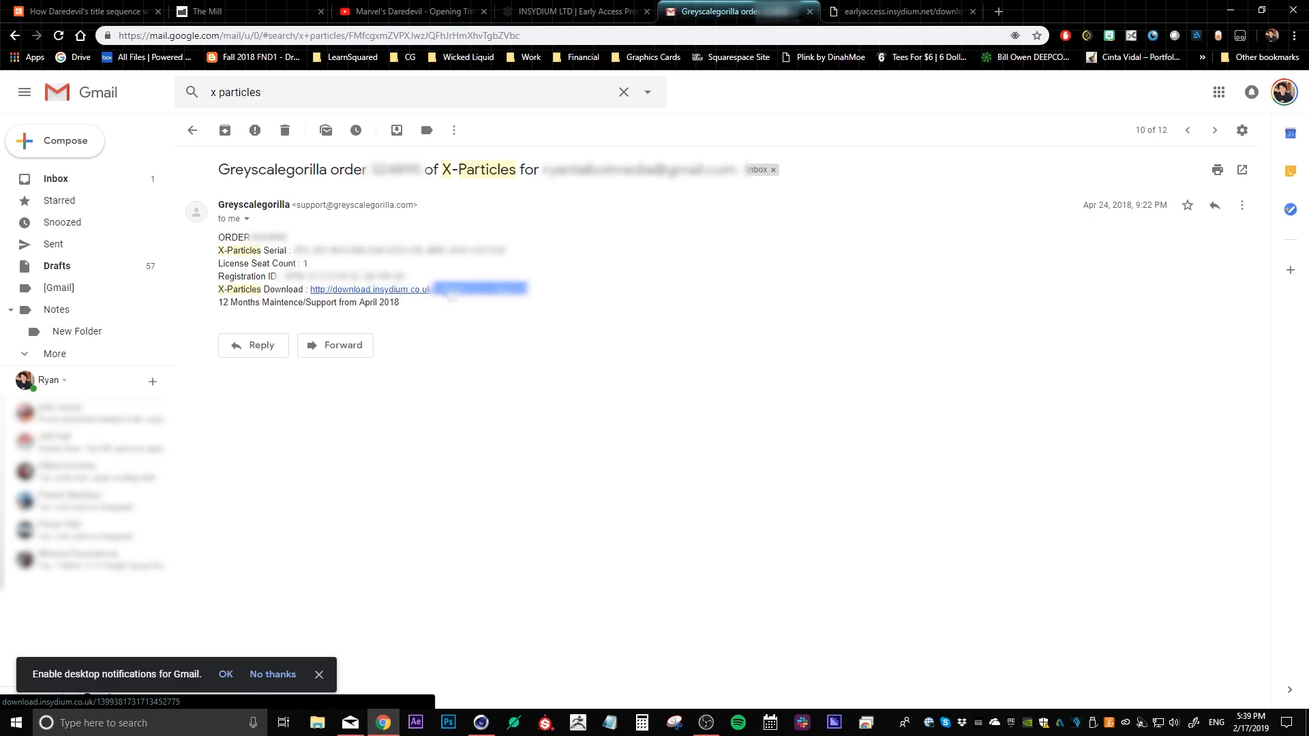
{"action": "left_click", "coordinate": [576, 12]}
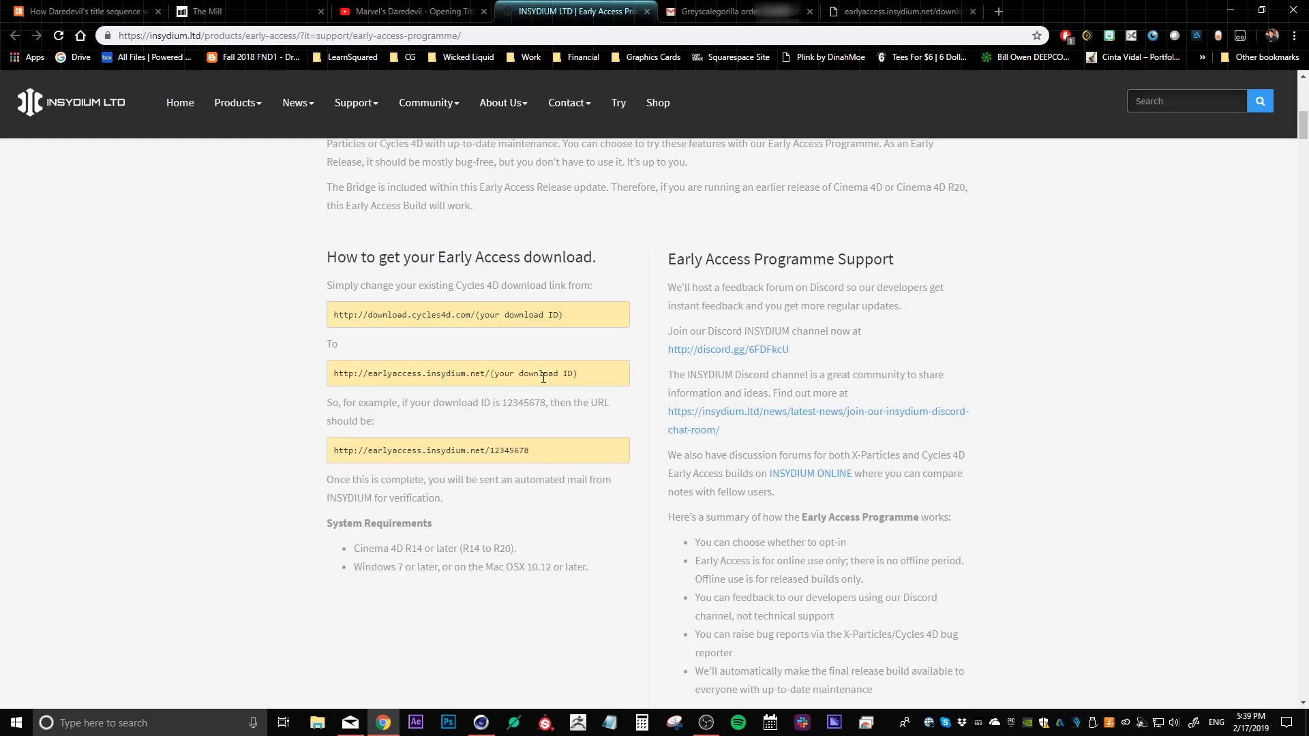
{"action": "left_click_drag", "start_coordinate": [579, 374], "coordinate": [492, 376]}
{"action": "left_click_drag", "start_coordinate": [581, 375], "coordinate": [309, 389]}
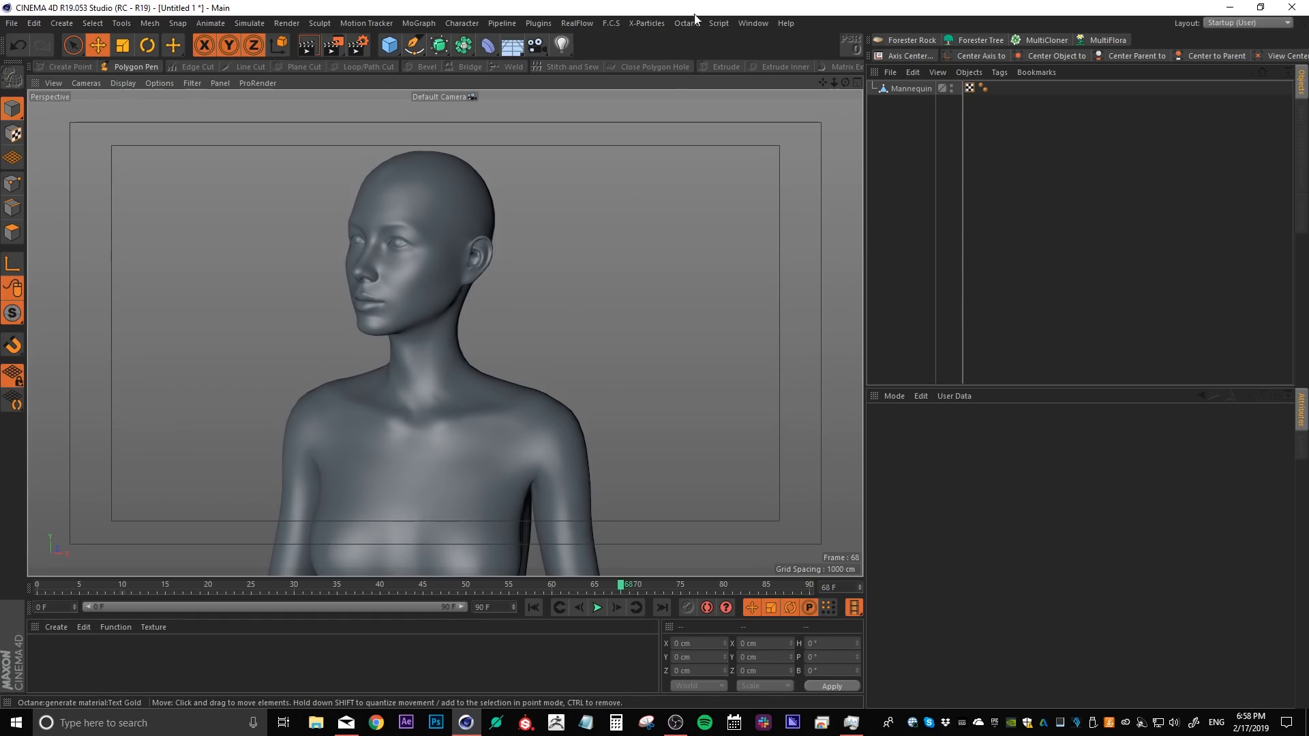
Add an xpSystem and set its xpEmitter's shape to Object with the Mannequin as the source object.
{"action": "left_click", "coordinate": [647, 23]}
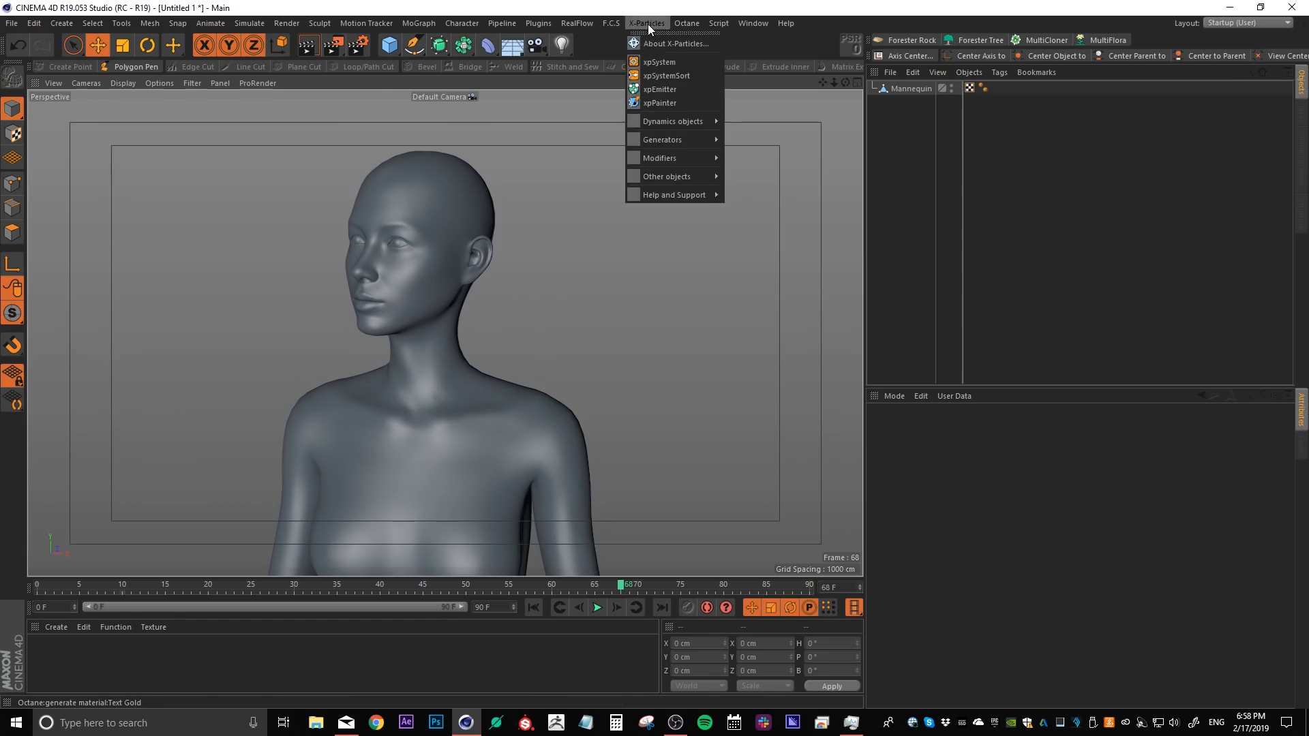
{"action": "left_click", "coordinate": [660, 62]}
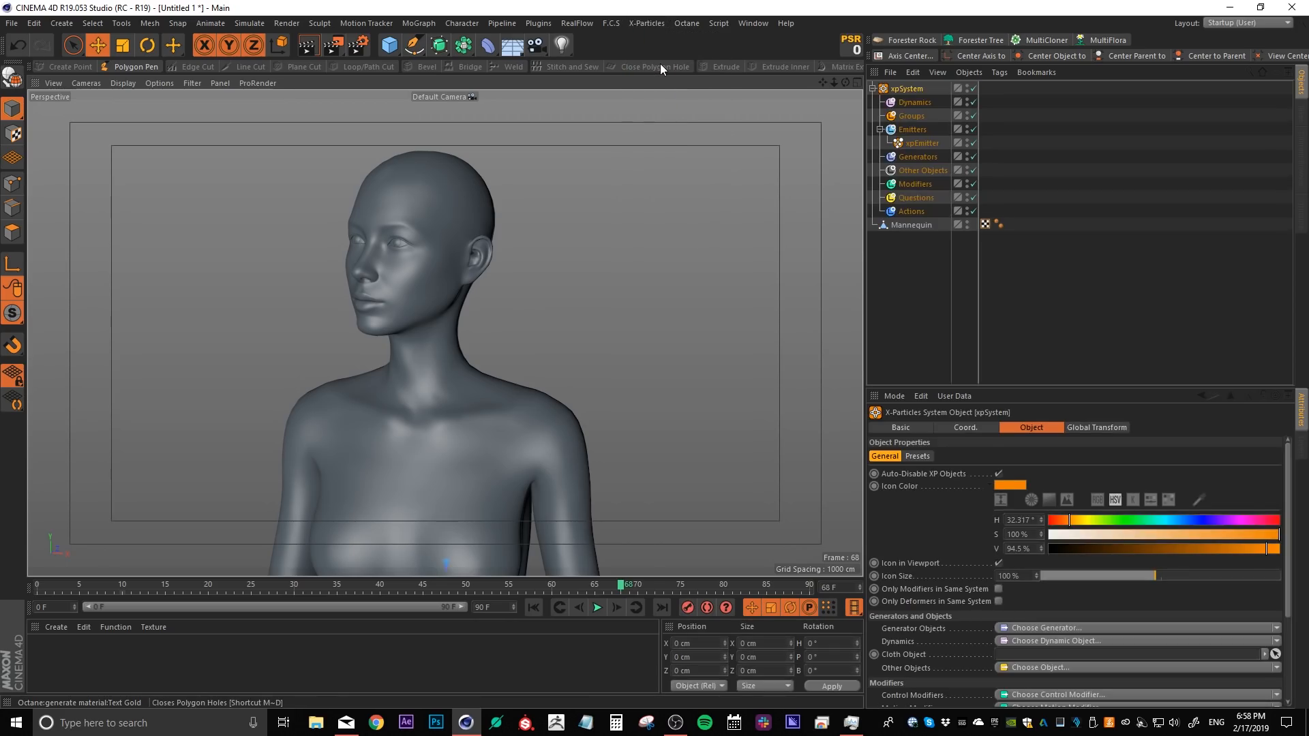
{"action": "left_click", "coordinate": [916, 145]}
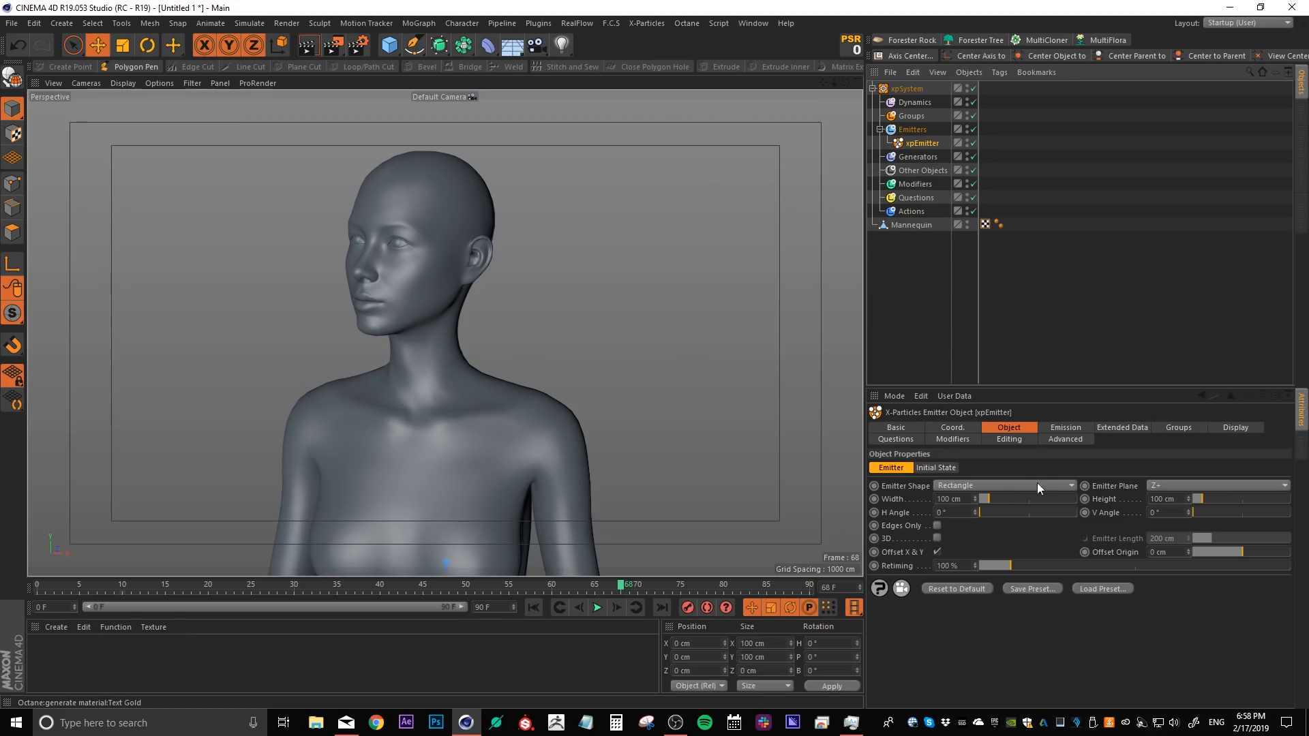
{"action": "left_click", "coordinate": [1066, 485]}
{"action": "left_click", "coordinate": [969, 603]}
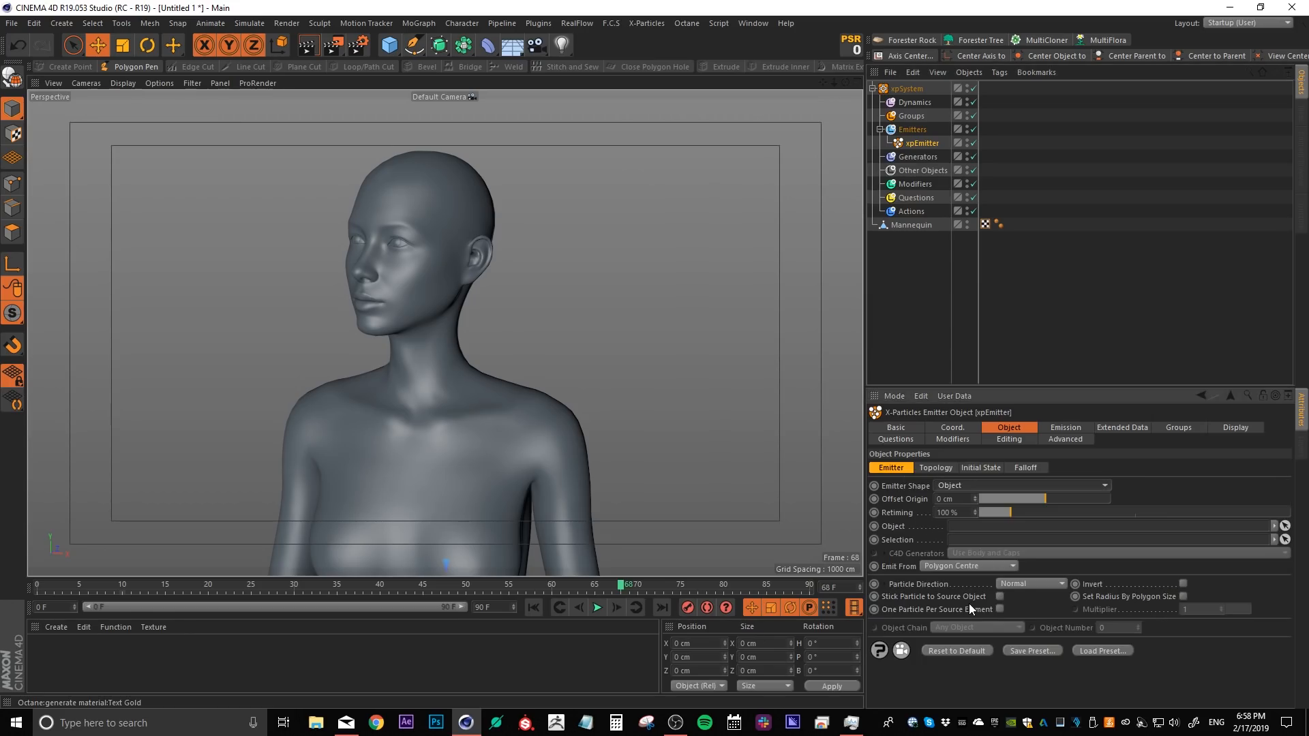
{"action": "left_click", "coordinate": [1284, 526]}
{"action": "left_click", "coordinate": [906, 227]}
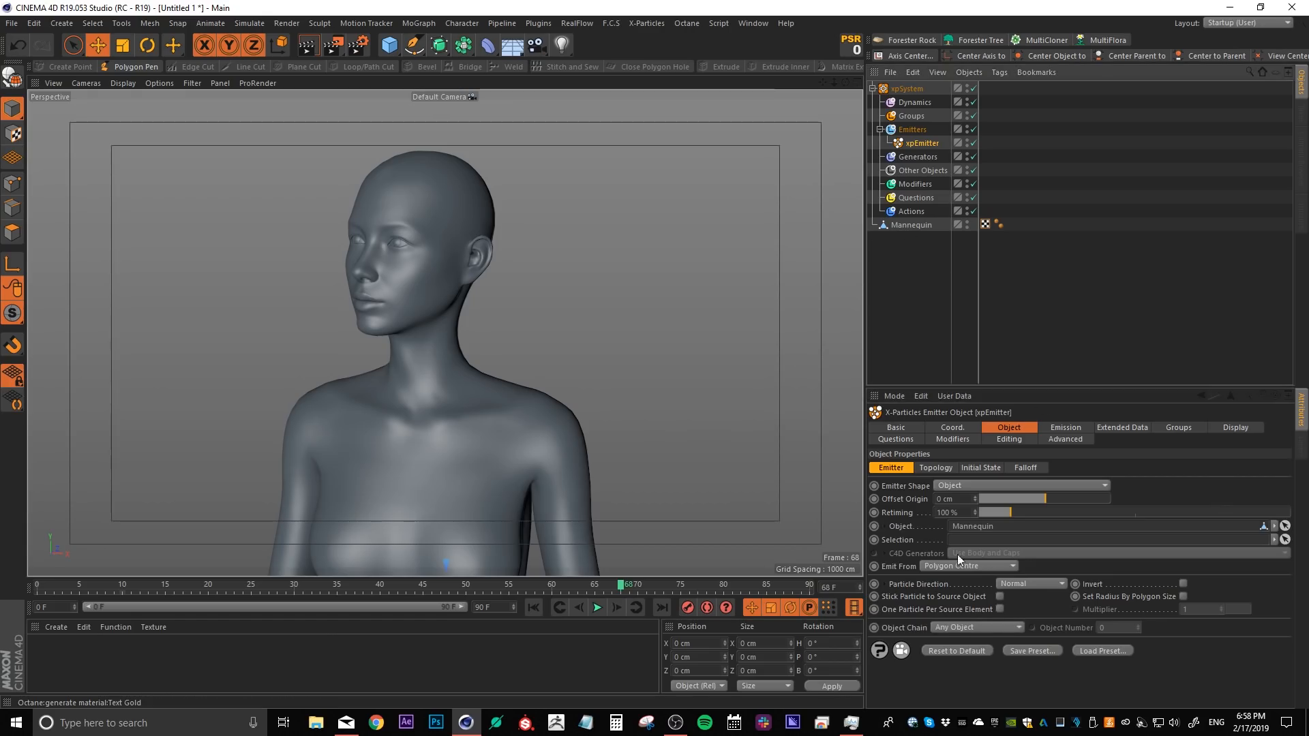
Play the particle simulation, stop it, and hide the Mannequin in the viewport.
{"action": "left_click", "coordinate": [596, 607]}
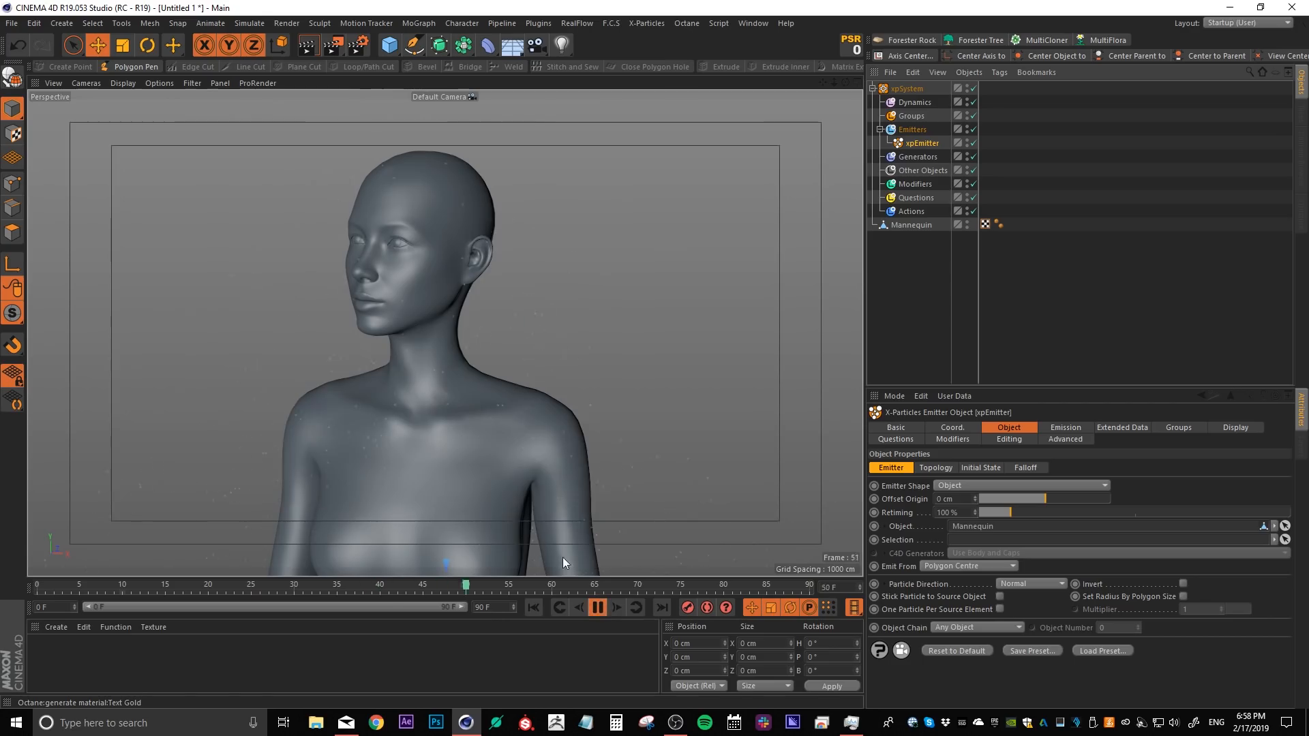
{"action": "left_click", "coordinate": [598, 608]}
{"action": "left_click", "coordinate": [967, 223]}
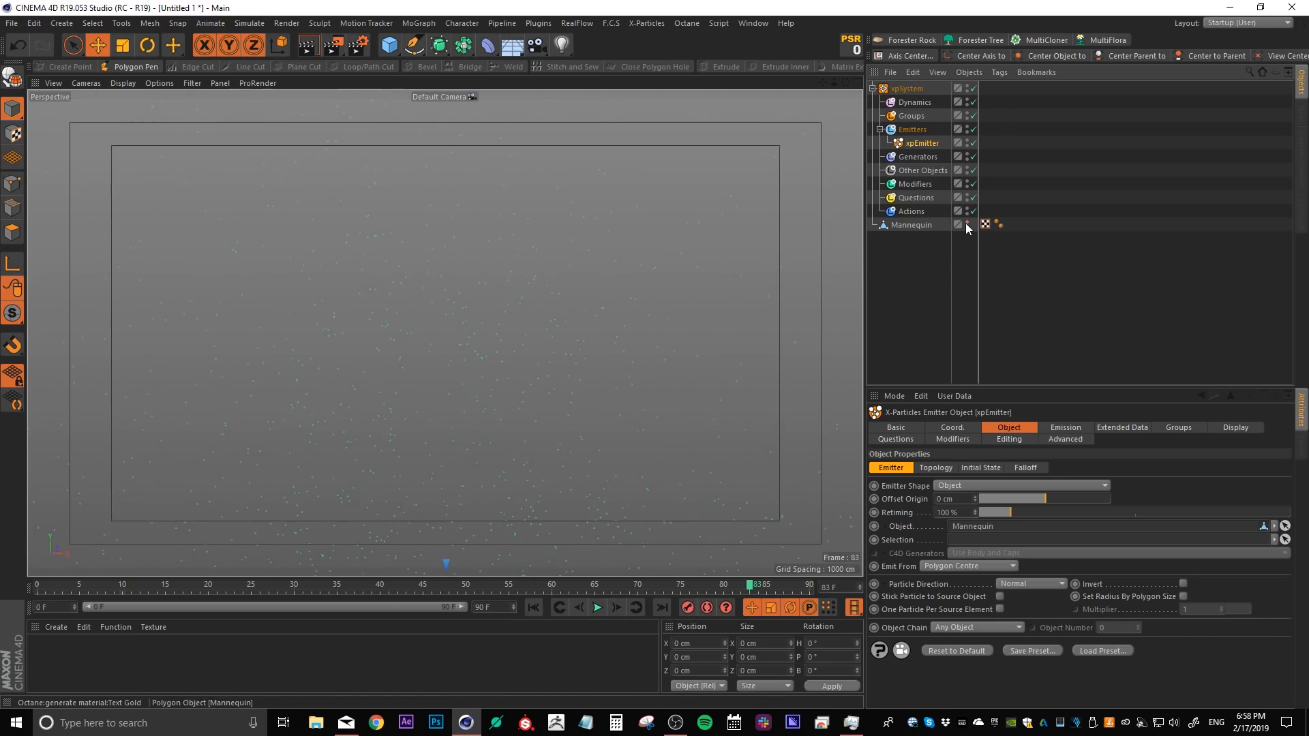
Set the xpEmitter's emission mode to Shot and preview the simulation from the first frame.
{"action": "left_click", "coordinate": [1055, 430]}
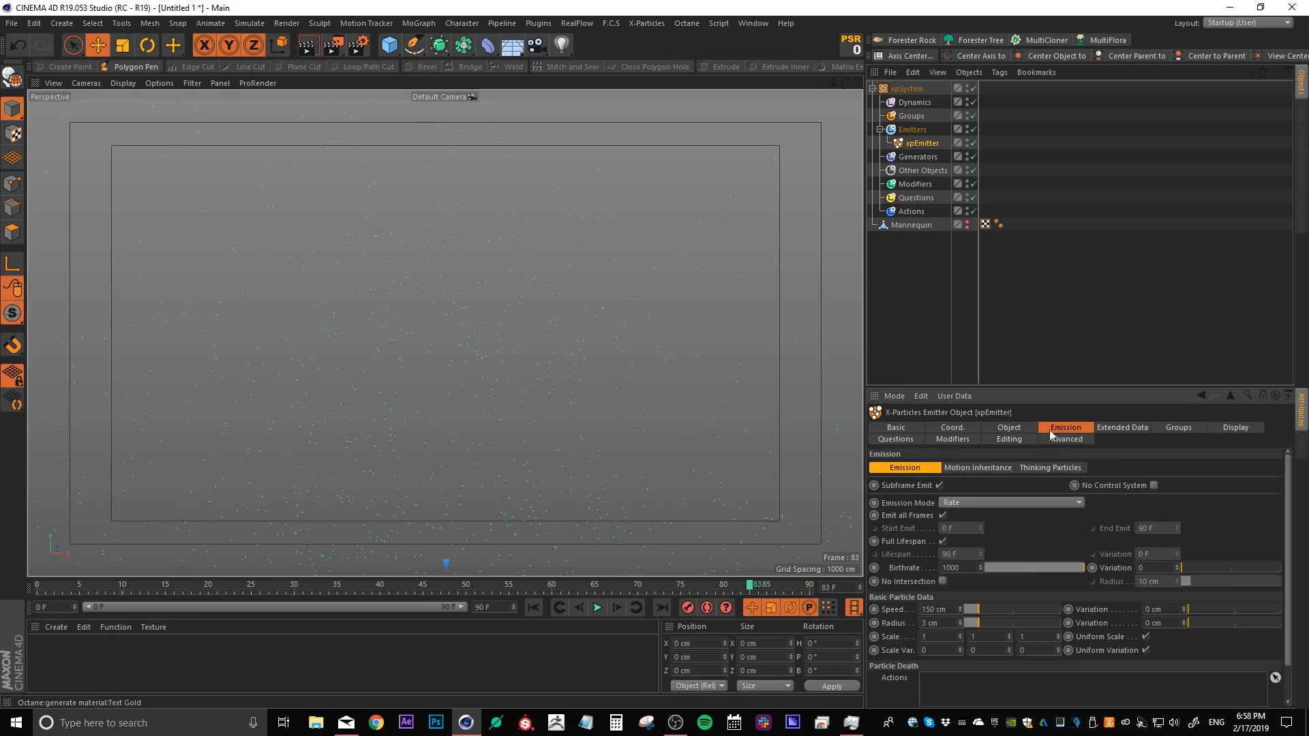
{"action": "left_click", "coordinate": [948, 504]}
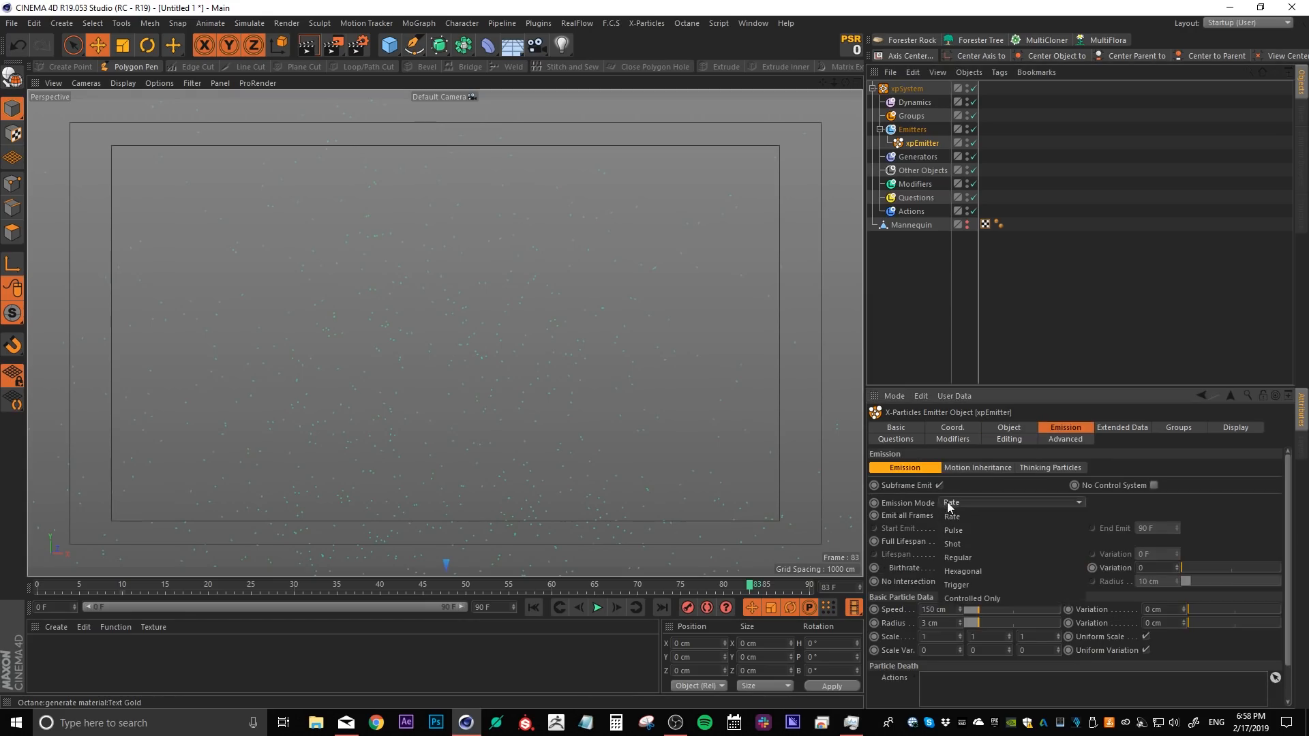
{"action": "left_click", "coordinate": [952, 545]}
{"action": "left_click", "coordinate": [533, 606]}
{"action": "left_click", "coordinate": [597, 607]}
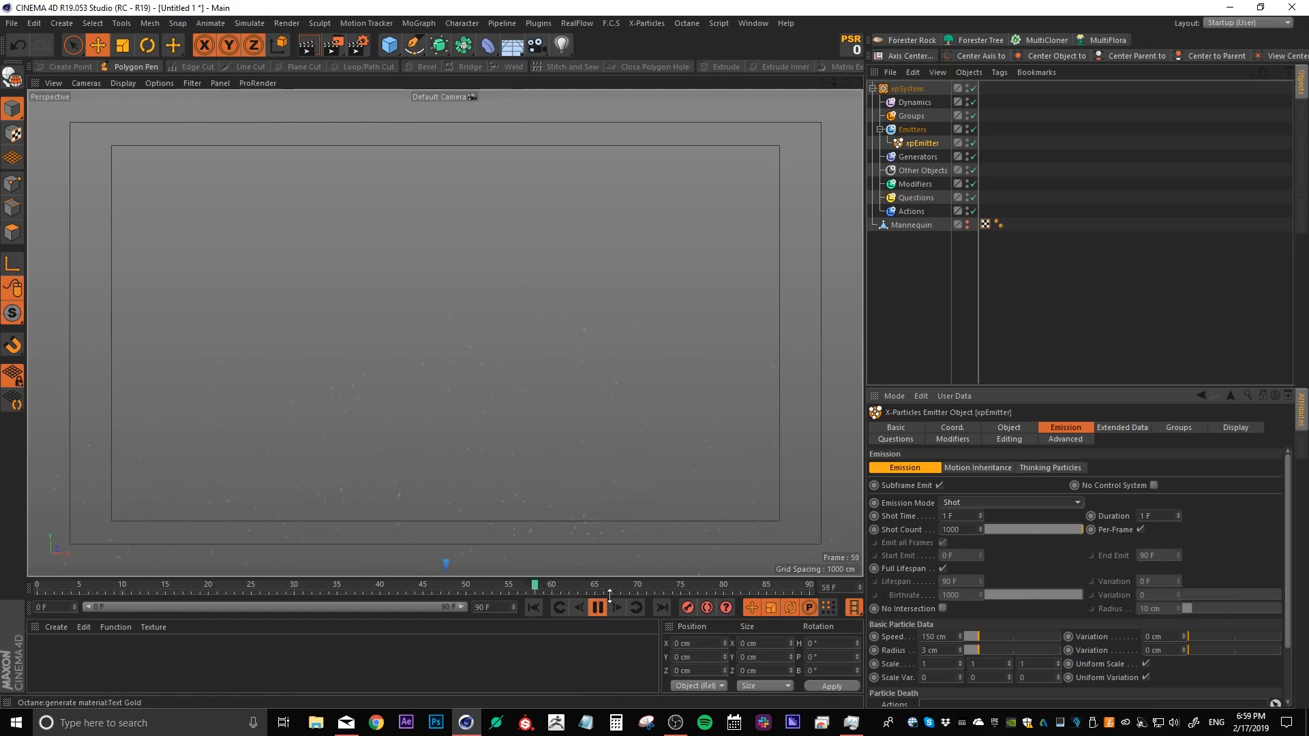
{"action": "left_click", "coordinate": [598, 607]}
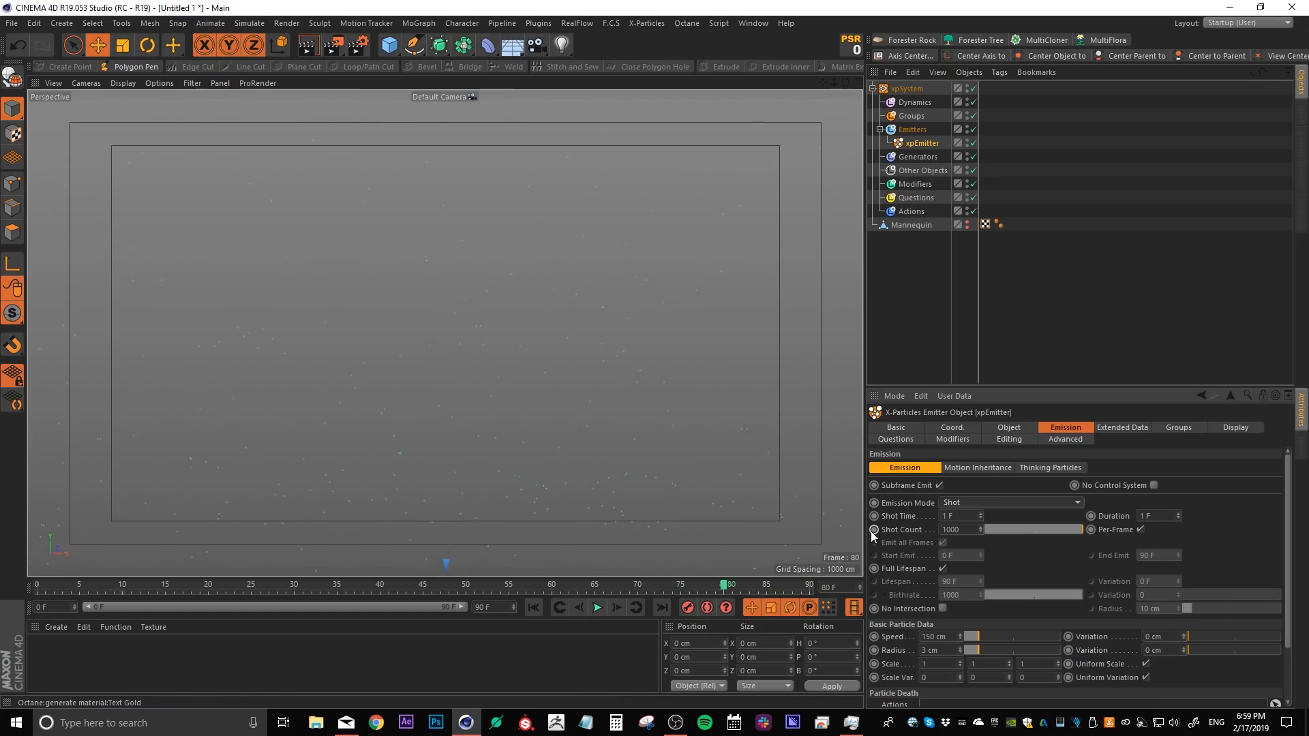
Rewind the timeline, set the emitter's particle speed to 0 cm, and preview the stationary particles.
{"action": "key", "text": "shift+f"}
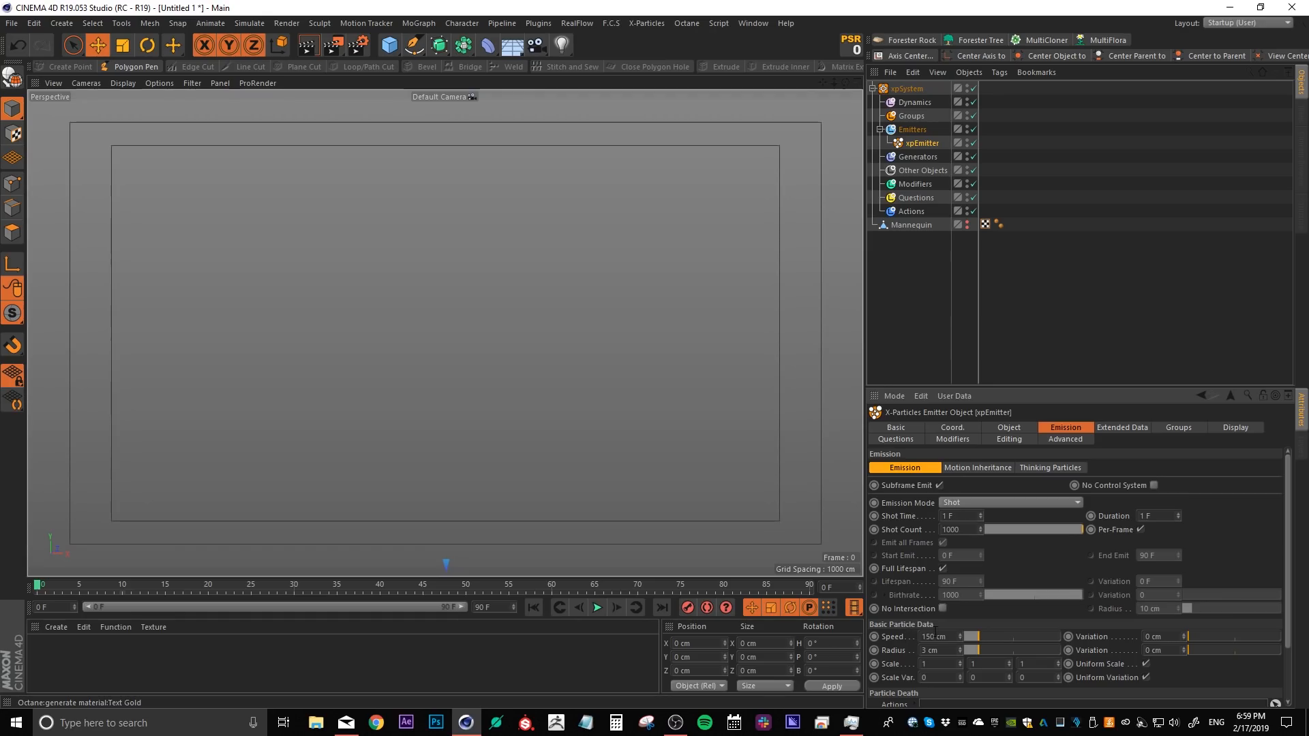
{"action": "double_click", "coordinate": [950, 636]}
{"action": "type", "text": "0"}
{"action": "key", "text": "Return"}
{"action": "left_click", "coordinate": [597, 607]}
{"action": "left_click_drag", "start_coordinate": [399, 386], "coordinate": [396, 332], "text": "alt"}
{"action": "left_click", "coordinate": [597, 607]}
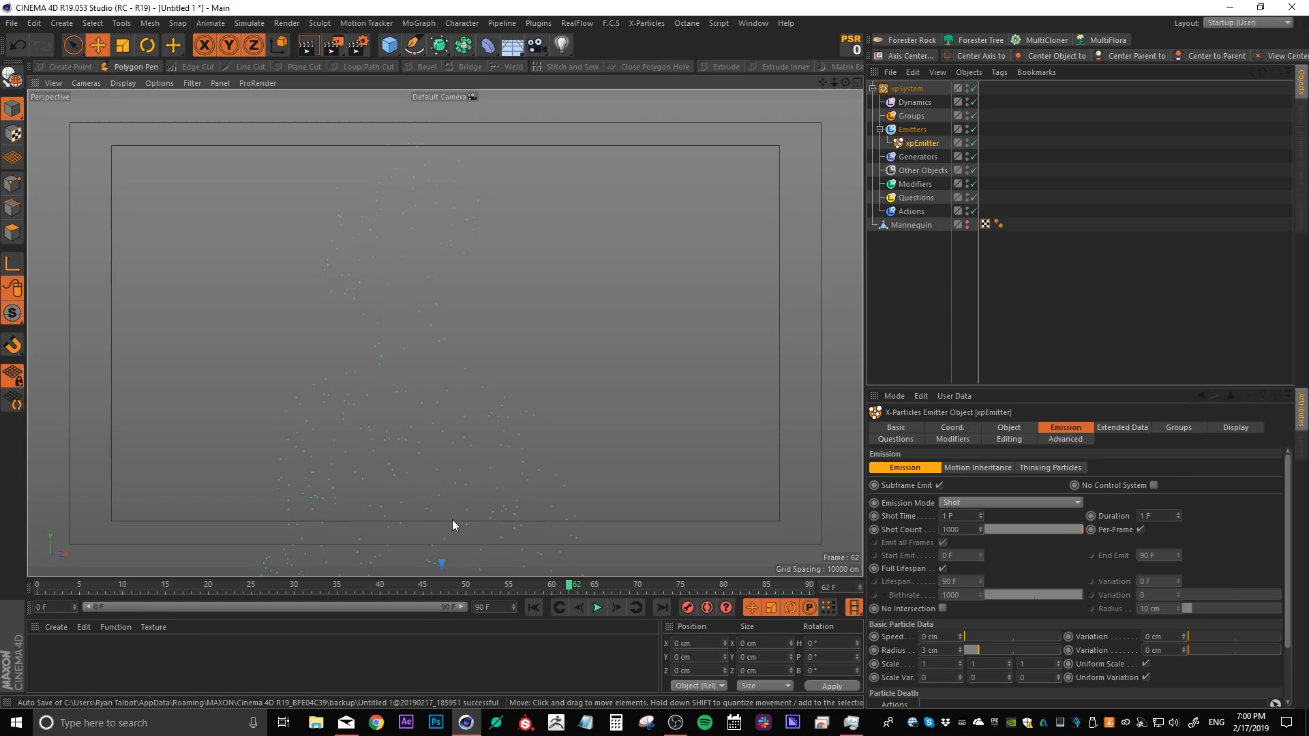
Set the emitter's shot count to 200000 and replay the simulation from the start to inspect the particle coverage.
{"action": "left_click", "coordinate": [967, 529]}
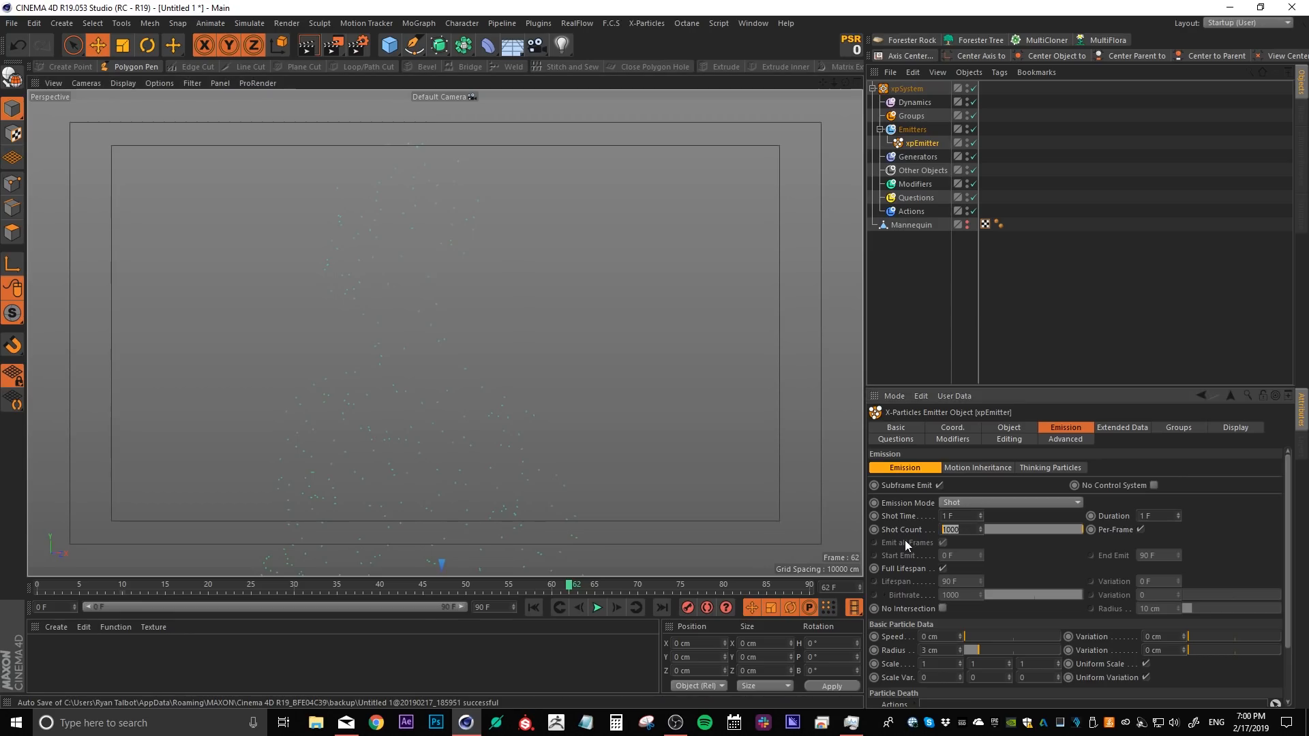
{"action": "type", "text": "200000"}
{"action": "key", "text": "Return"}
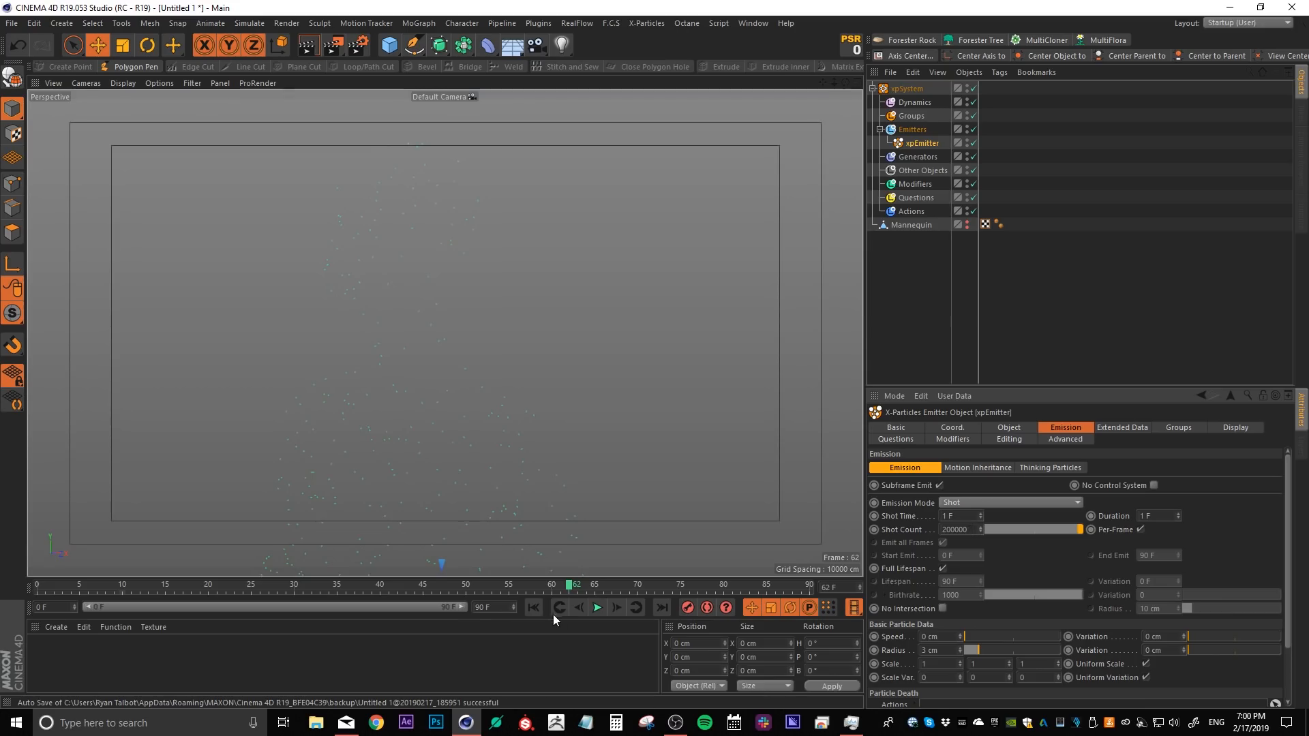
{"action": "left_click", "coordinate": [533, 608]}
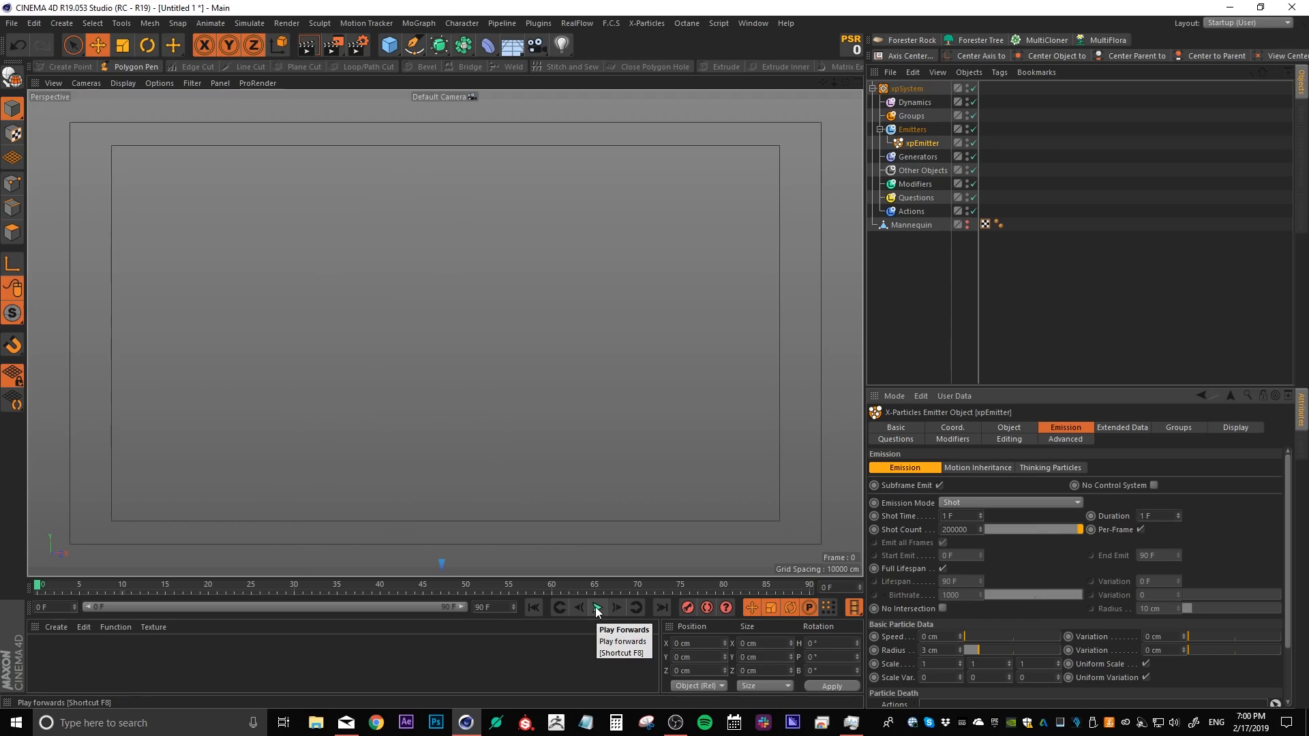
{"action": "left_click", "coordinate": [595, 607]}
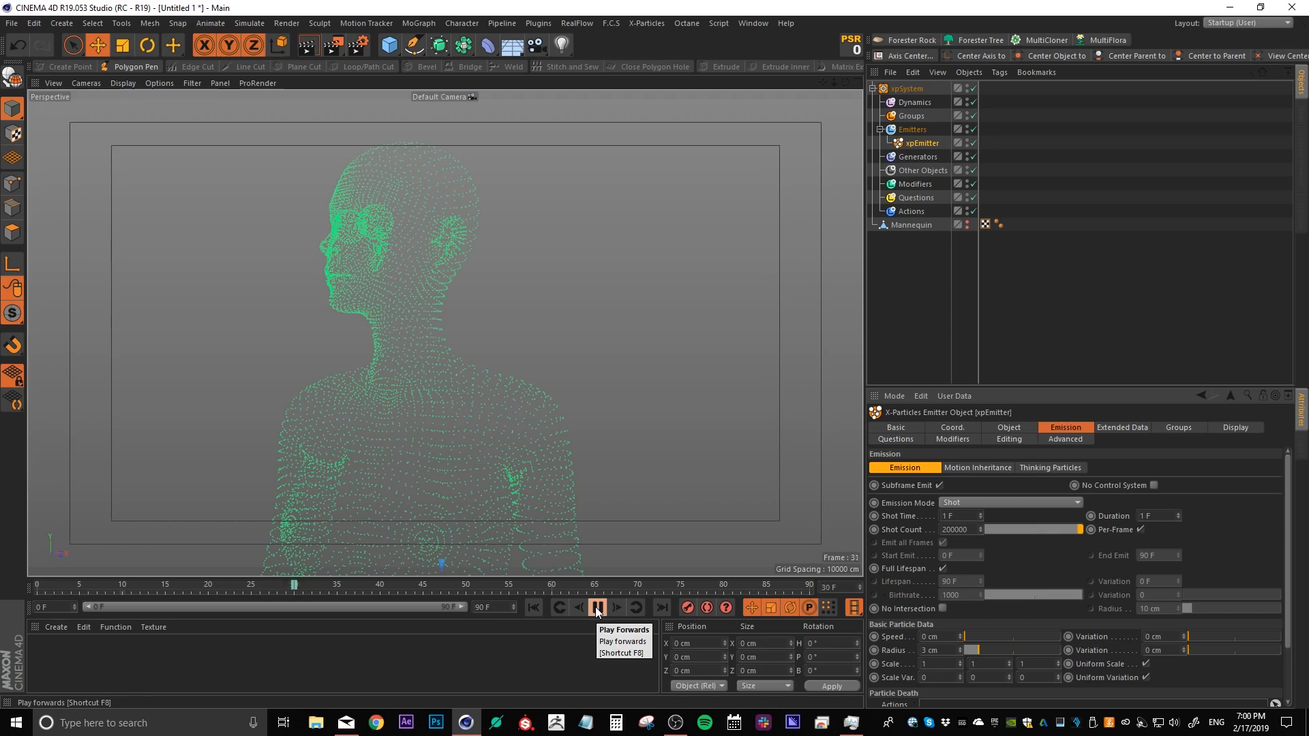
{"action": "left_click_drag", "start_coordinate": [553, 477], "coordinate": [420, 356], "text": "alt"}
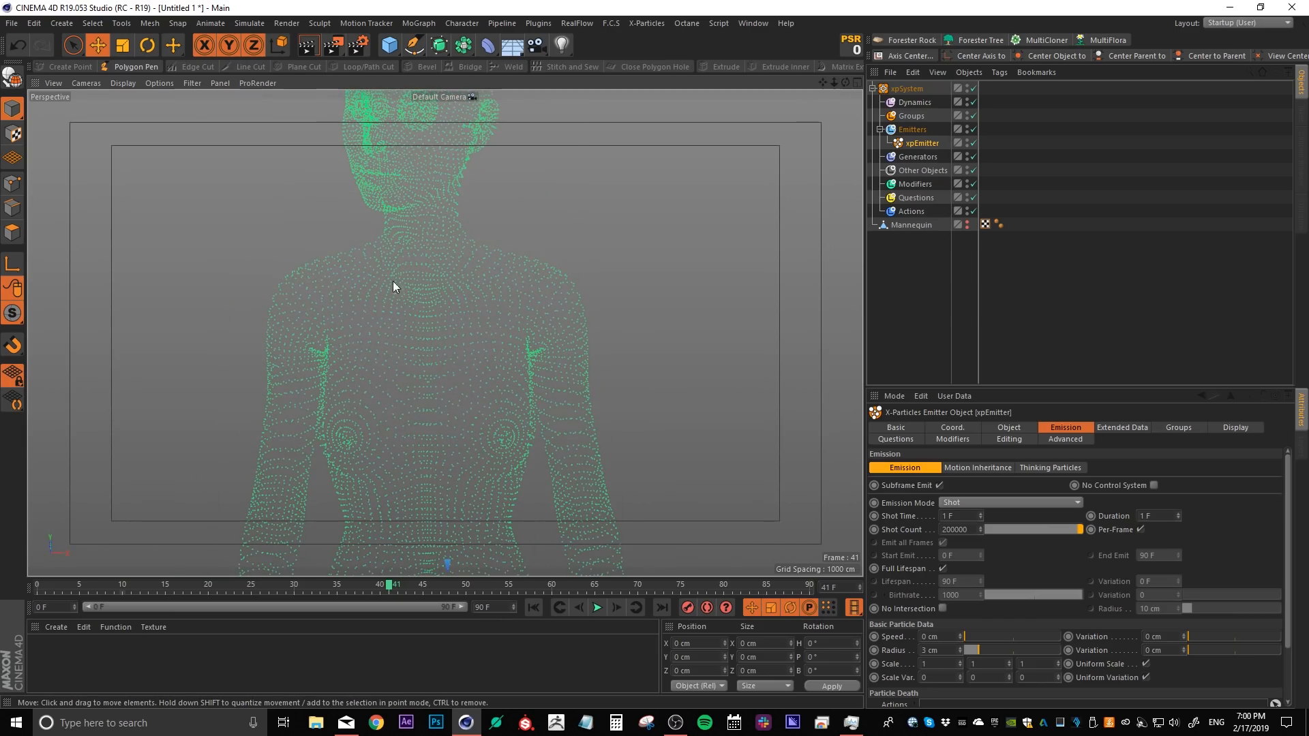
Set the xpEmitter to emit from Polygon Area and replay the simulation to inspect the particles around the head.
{"action": "left_click", "coordinate": [1004, 426]}
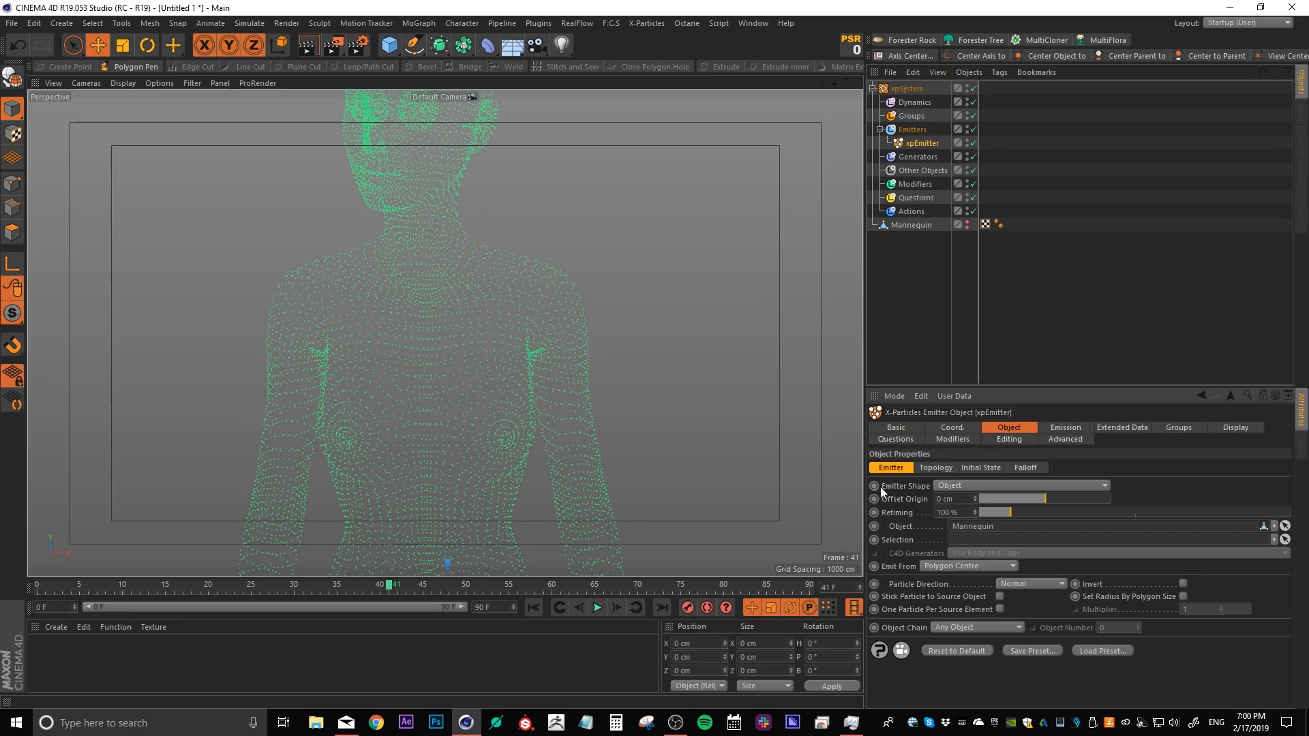
{"action": "left_click", "coordinate": [950, 569]}
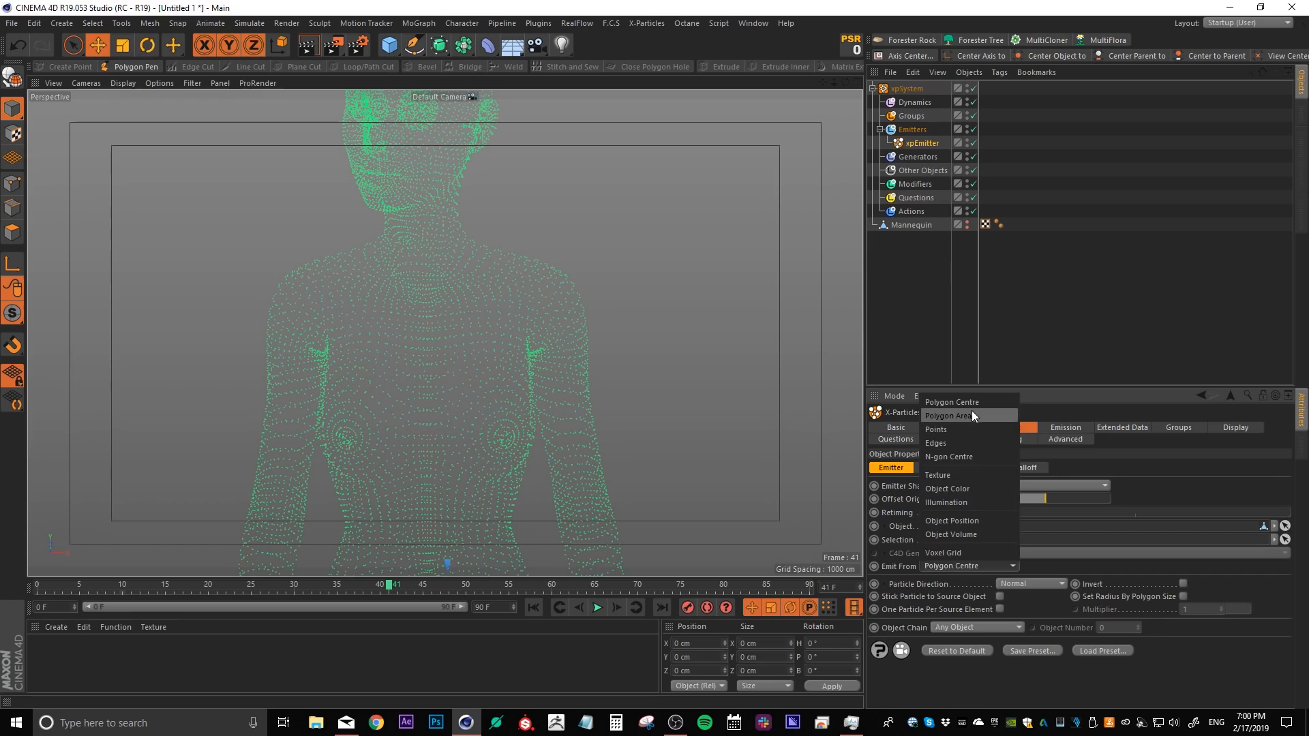
{"action": "left_click", "coordinate": [948, 416]}
{"action": "left_click", "coordinate": [533, 608]}
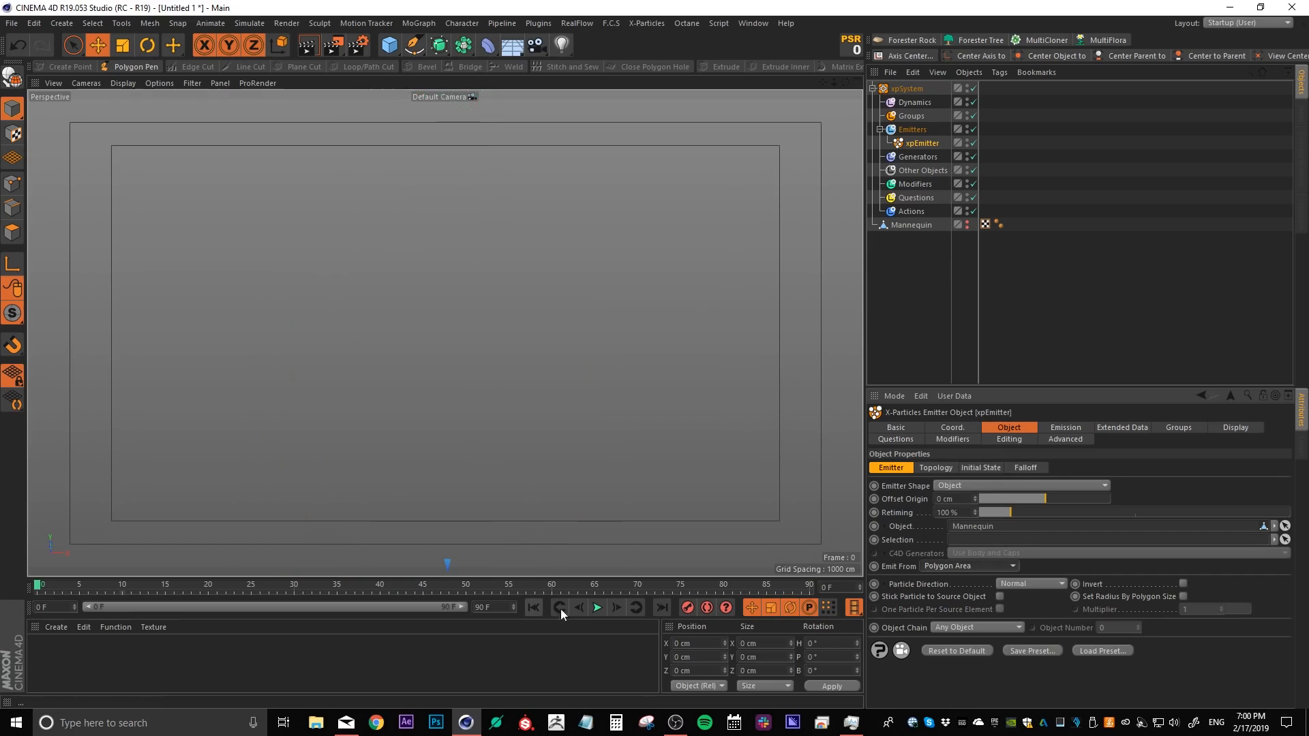
{"action": "left_click", "coordinate": [596, 607]}
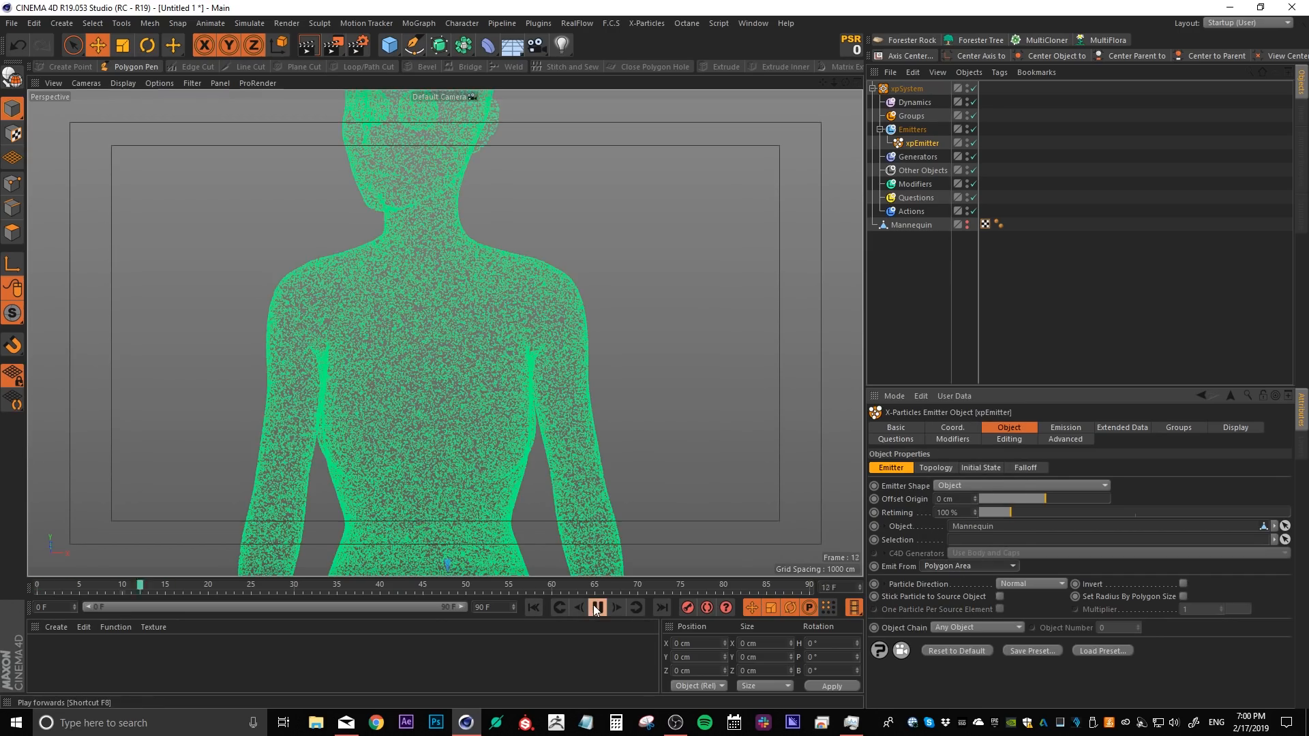
{"action": "scroll", "coordinate": [489, 334], "scroll_direction": "down", "scroll_amount": 5}
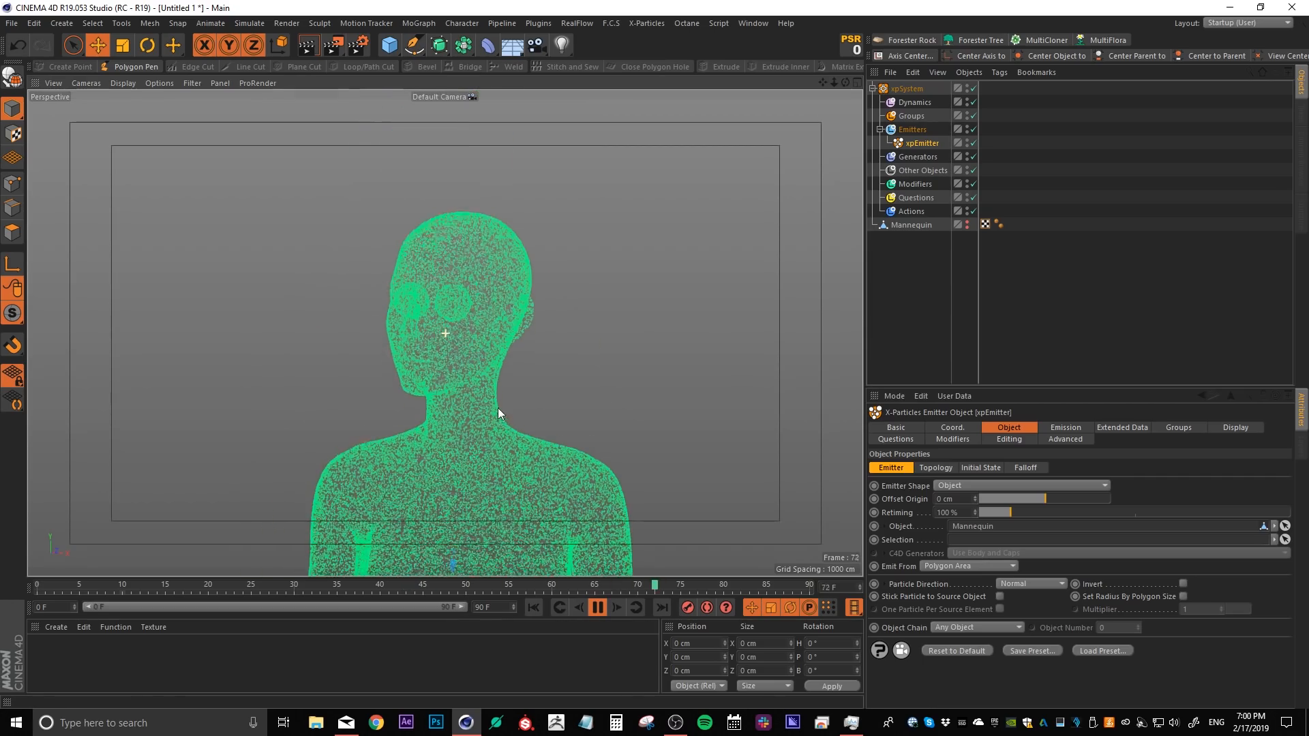
{"action": "left_click_drag", "start_coordinate": [476, 276], "coordinate": [428, 388], "text": "alt"}
{"action": "left_click_drag", "start_coordinate": [418, 196], "coordinate": [593, 578], "text": "alt"}
{"action": "left_click", "coordinate": [596, 608]}
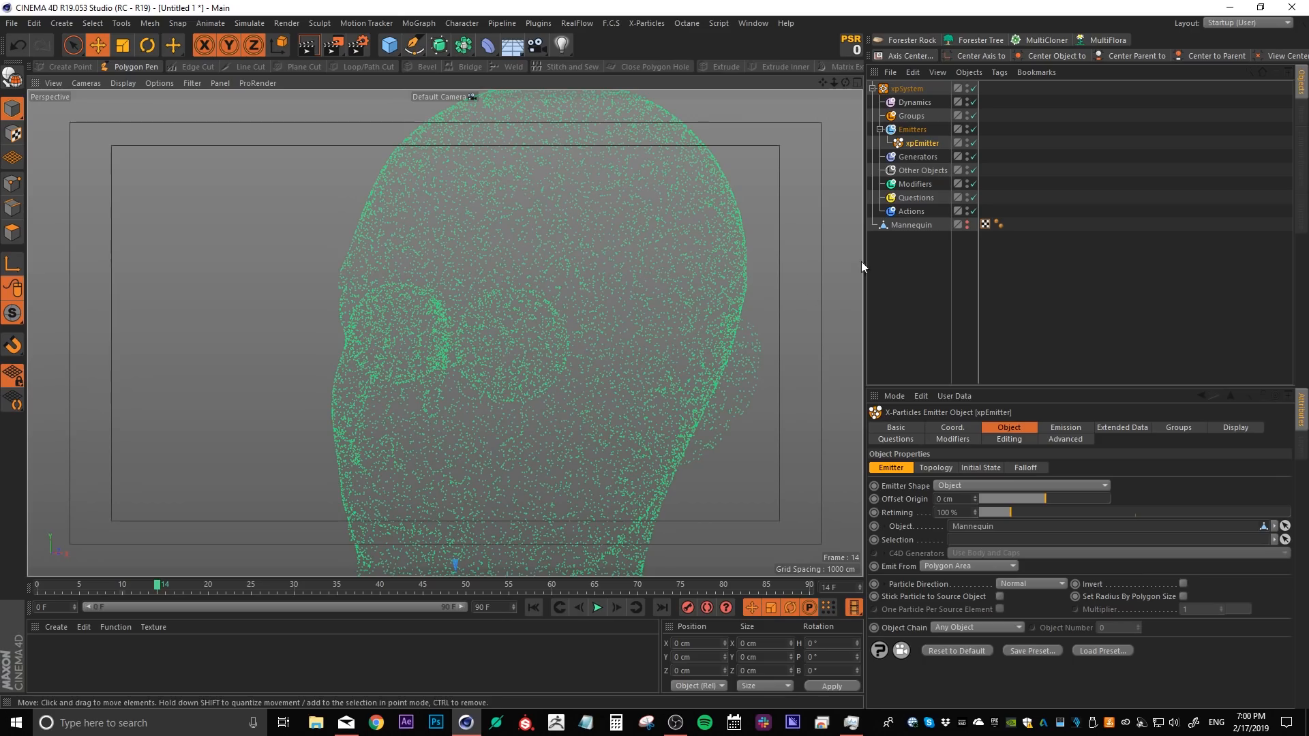
Show the mannequin and delete the polygons of the eyeball nearest the visible ear, using Fill Selection in polygon mode.
{"action": "left_click", "coordinate": [967, 223]}
{"action": "left_click", "coordinate": [907, 226]}
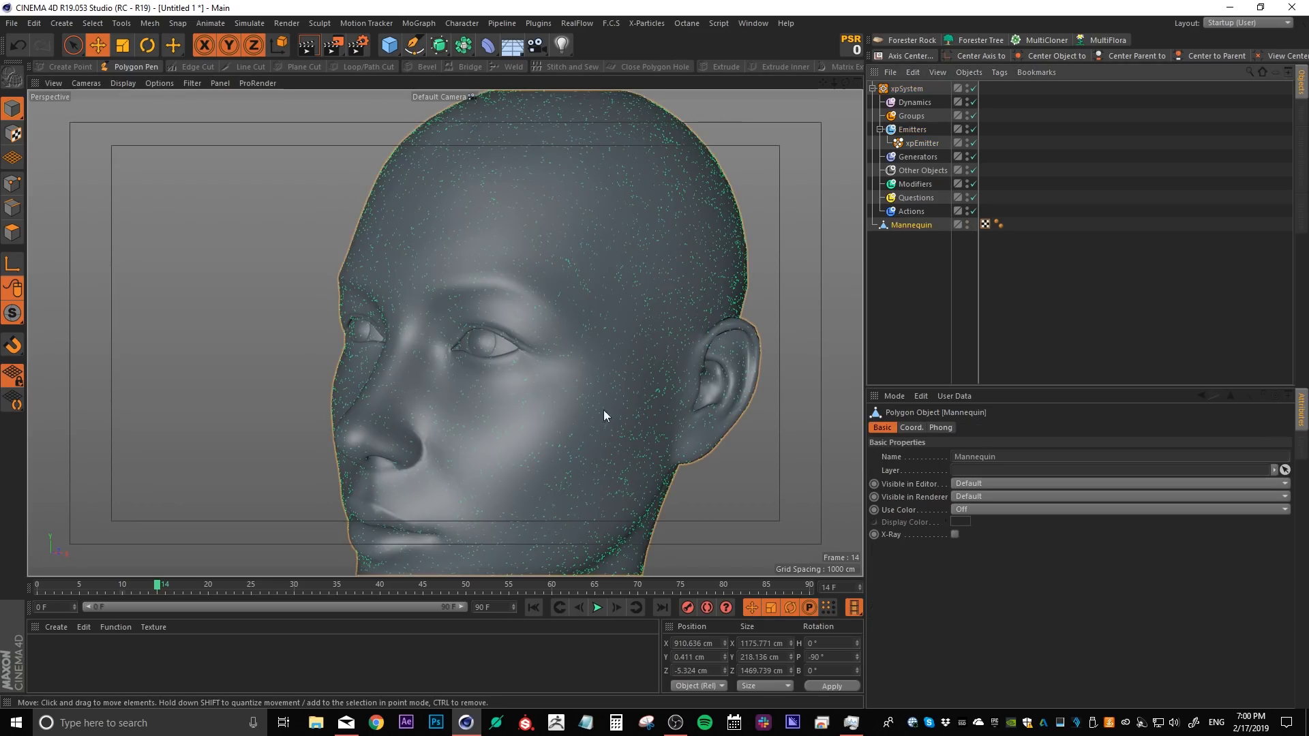
{"action": "left_click", "coordinate": [13, 232]}
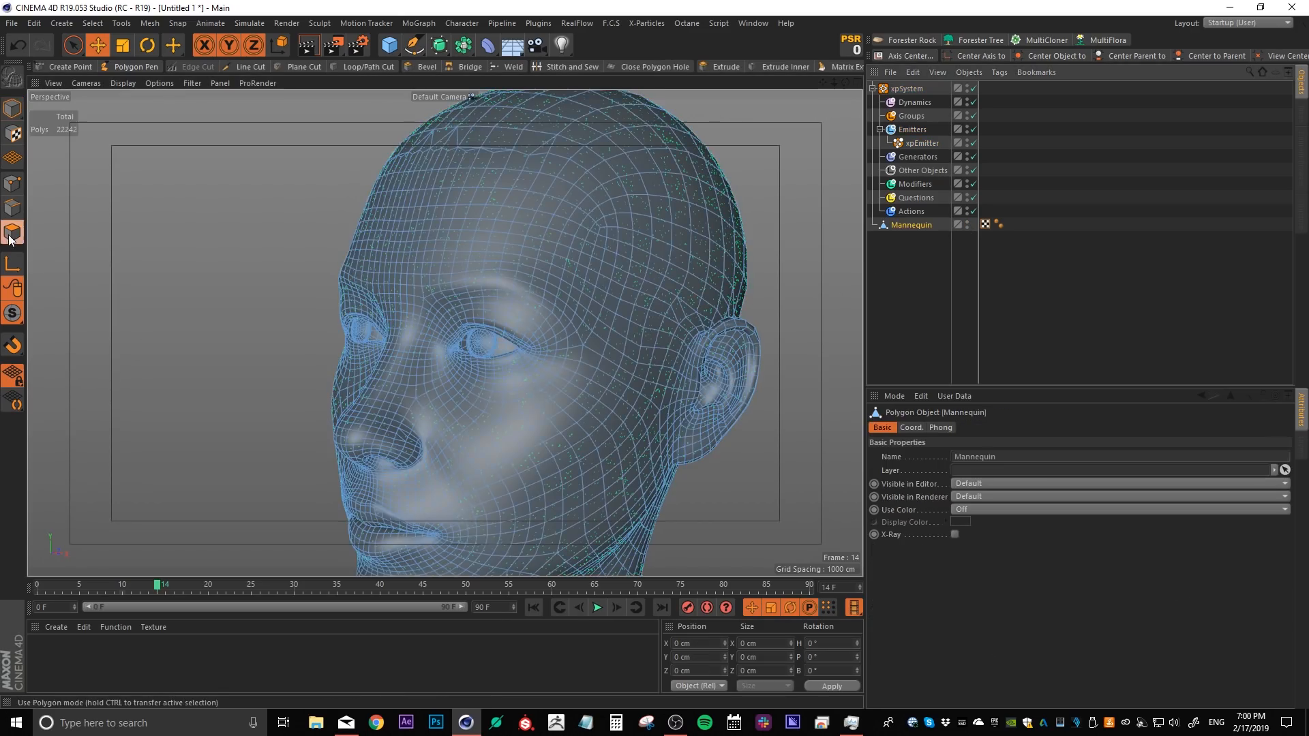
{"action": "right_click", "coordinate": [472, 344]}
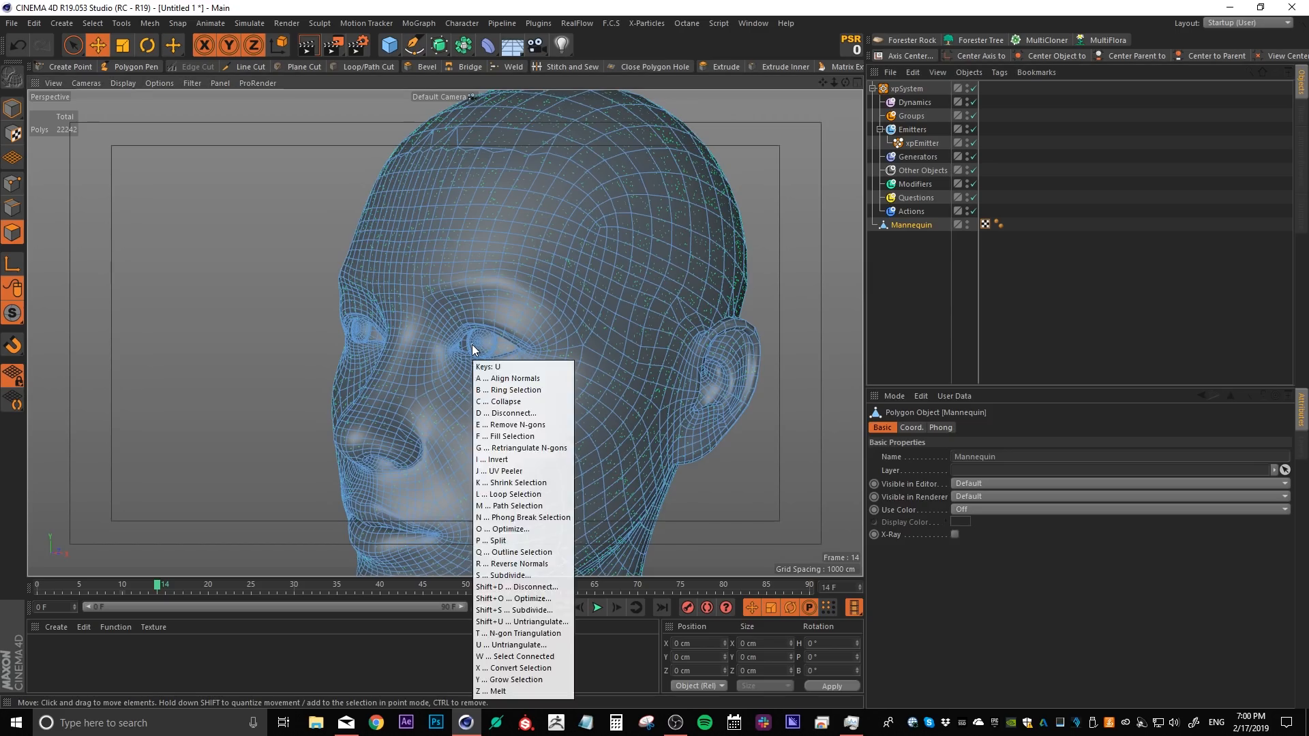
{"action": "left_click", "coordinate": [487, 372]}
{"action": "scroll", "coordinate": [488, 342], "scroll_direction": "up", "scroll_amount": 5}
{"action": "scroll", "coordinate": [488, 343], "scroll_direction": "up", "scroll_amount": 2}
{"action": "left_click", "coordinate": [484, 349]}
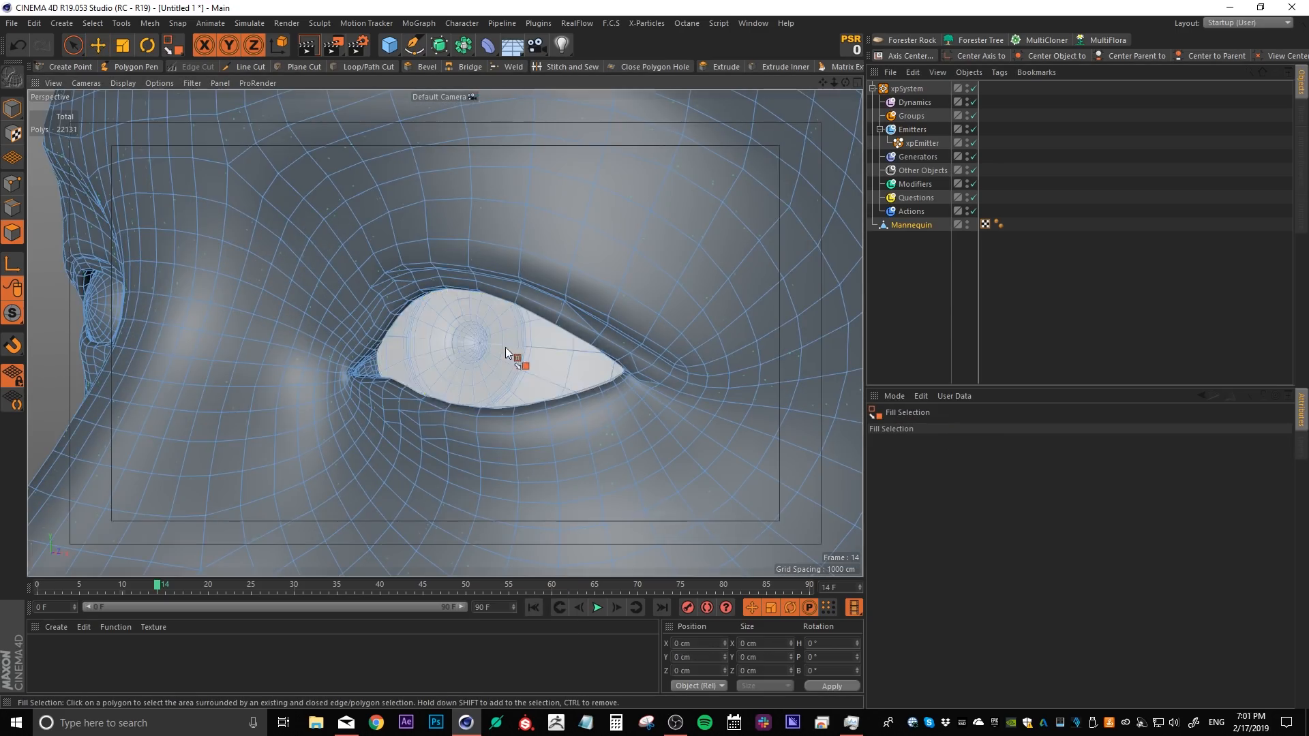
{"action": "left_click", "coordinate": [551, 361]}
{"action": "key", "text": "Delete"}
Delete the outer and inner eyeball polygons of the mannequin's other eye with Fill Selection.
{"action": "scroll", "coordinate": [295, 368], "scroll_direction": "down", "scroll_amount": 5}
{"action": "middle_click_drag", "start_coordinate": [178, 323], "coordinate": [501, 322], "text": "alt"}
{"action": "left_click_drag", "start_coordinate": [382, 330], "coordinate": [509, 332], "text": "alt"}
{"action": "scroll", "coordinate": [403, 321], "scroll_direction": "up", "scroll_amount": 3}
{"action": "left_click", "coordinate": [381, 321]}
{"action": "key", "text": "Delete"}
{"action": "left_click", "coordinate": [436, 317]}
{"action": "key", "text": "Delete"}
{"action": "scroll", "coordinate": [439, 321], "scroll_direction": "down", "scroll_amount": 5}
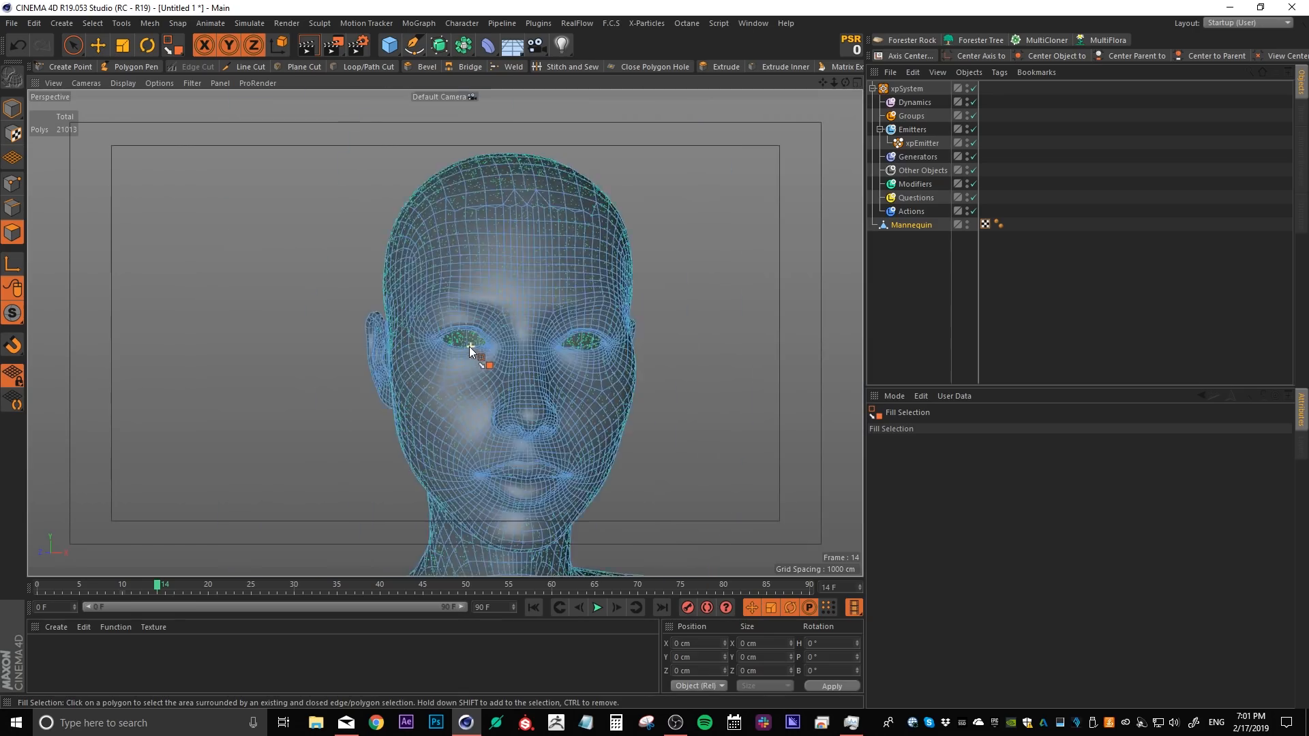
Hide the mannequin and replay the simulation from the first frame to inspect the particles around the eyes and head.
{"action": "double_click", "coordinate": [967, 228], "text": "alt"}
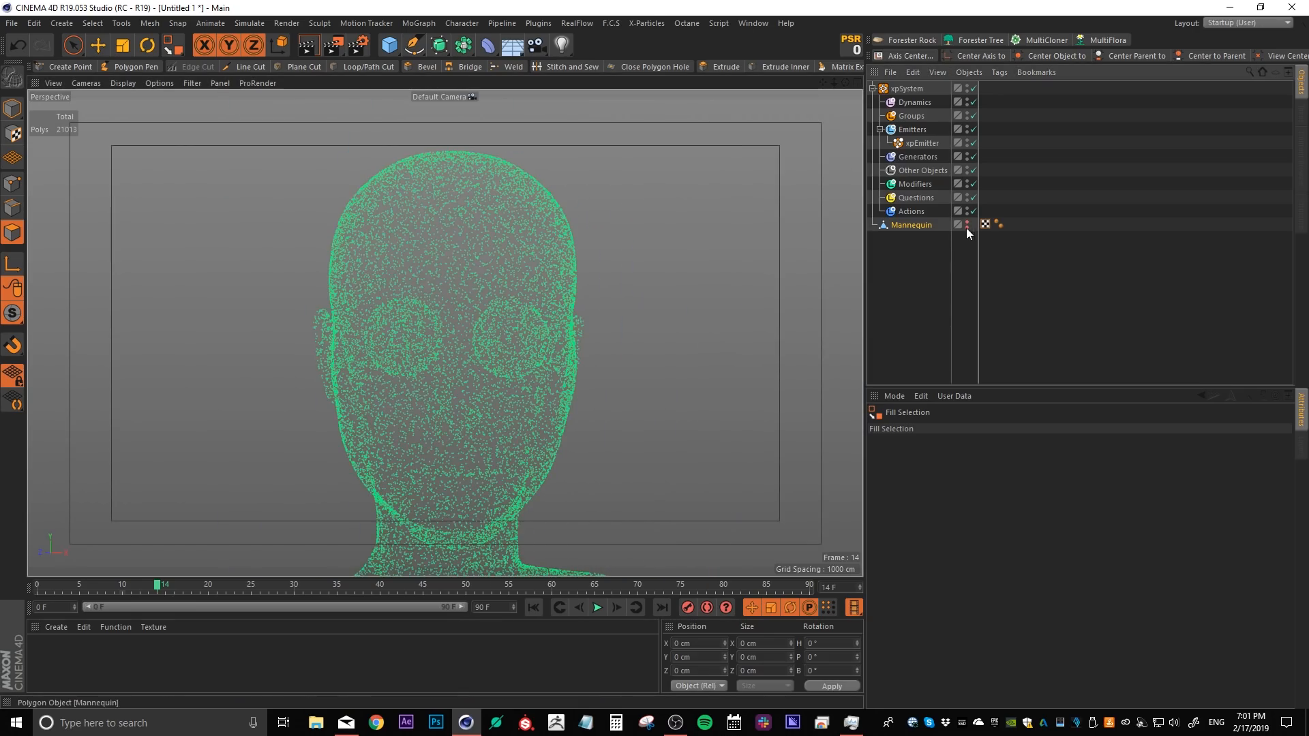
{"action": "left_click", "coordinate": [535, 609]}
{"action": "left_click", "coordinate": [593, 608]}
{"action": "left_click", "coordinate": [594, 608]}
{"action": "left_click_drag", "start_coordinate": [458, 375], "coordinate": [309, 378], "text": "alt"}
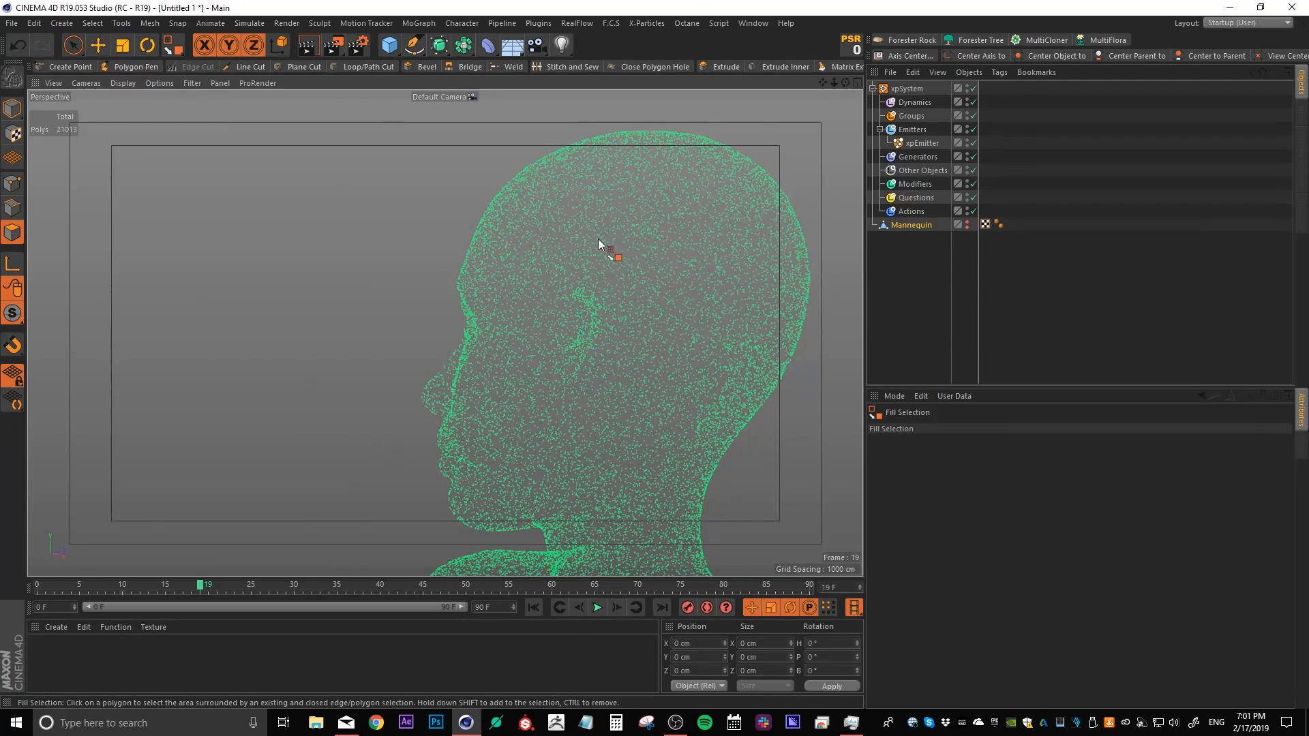
{"action": "middle_click_drag", "start_coordinate": [671, 334], "coordinate": [541, 285], "text": "alt"}
{"action": "right_click_drag", "start_coordinate": [541, 285], "coordinate": [424, 340], "text": "alt"}
{"action": "left_click_drag", "start_coordinate": [424, 340], "coordinate": [515, 329], "text": "alt"}
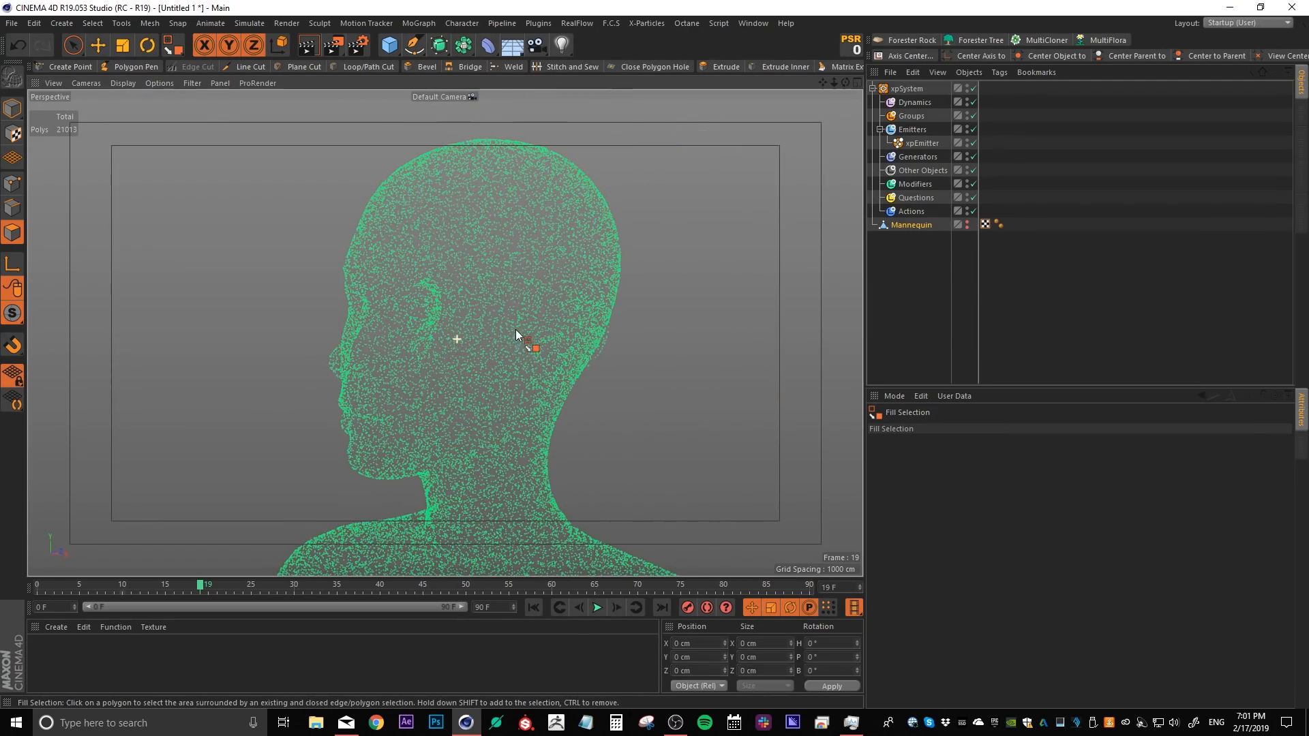
Add an xpInfectio control modifier and set its color mode to Use Groups.
{"action": "left_click", "coordinate": [914, 183]}
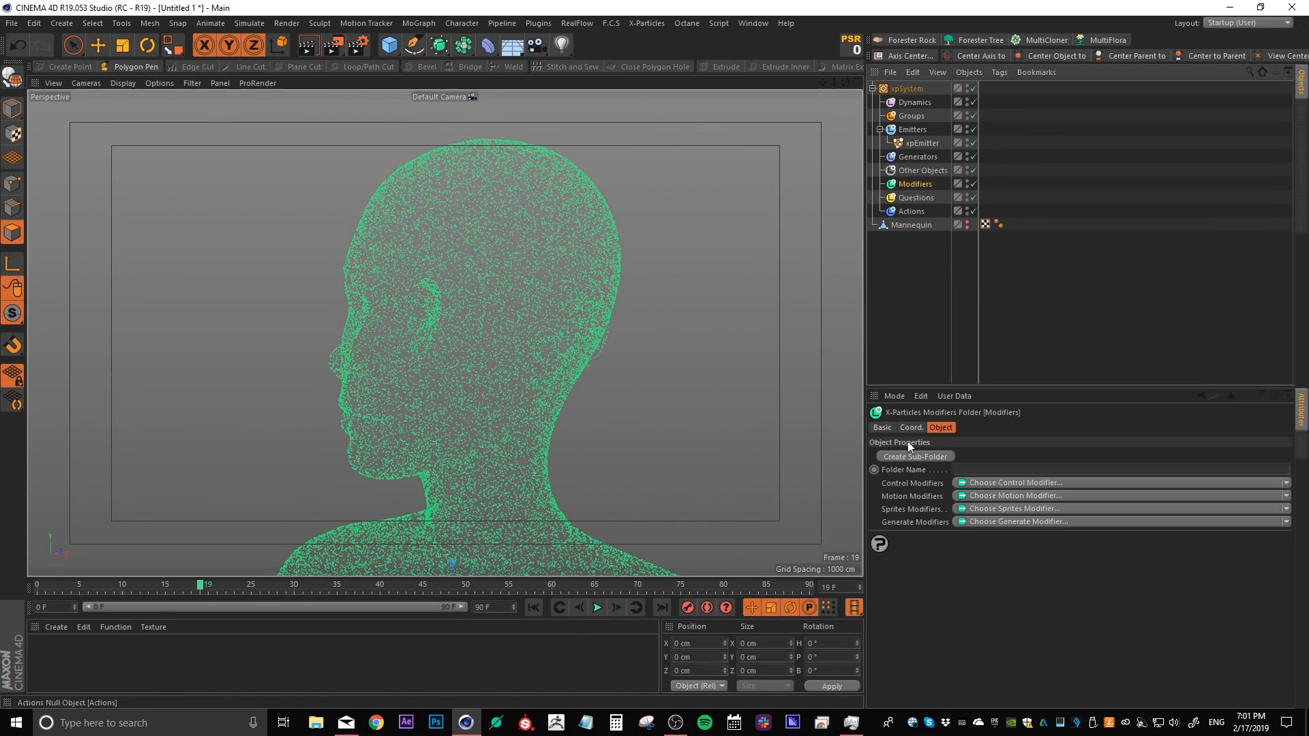
{"action": "left_click", "coordinate": [1286, 483]}
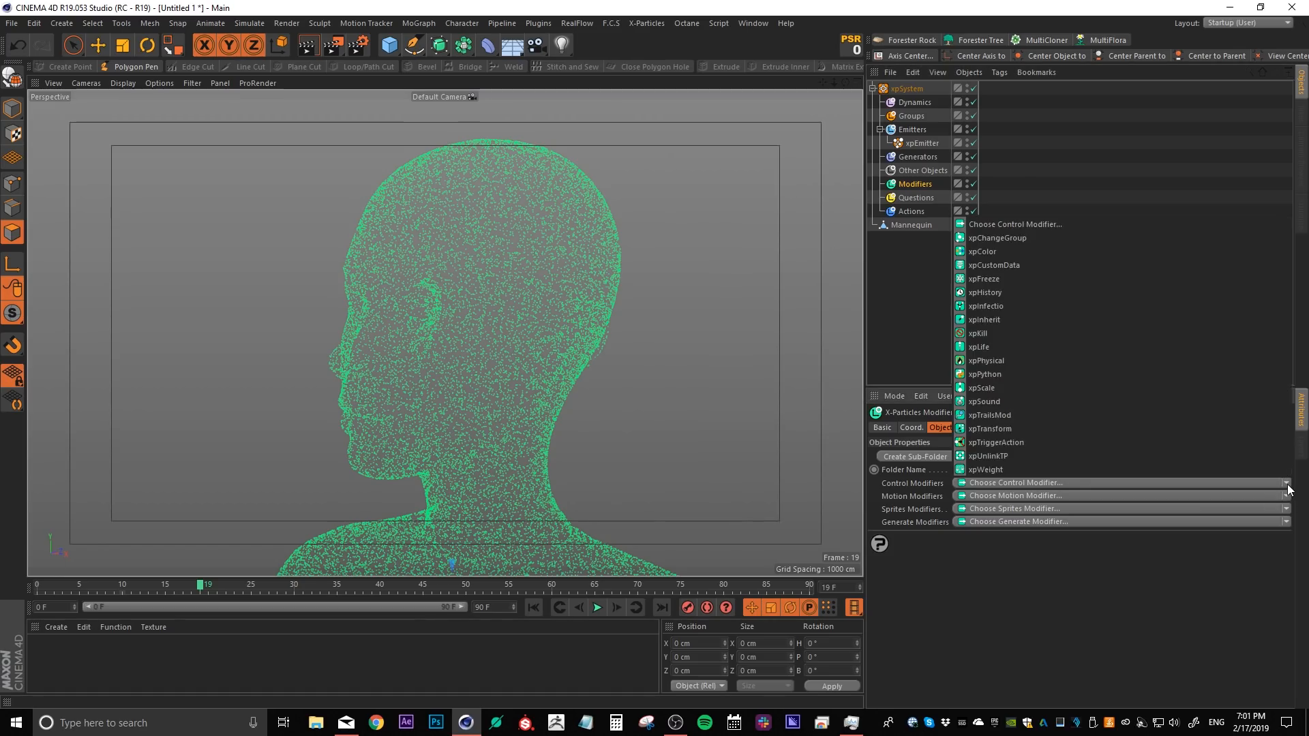
{"action": "left_click", "coordinate": [1008, 305]}
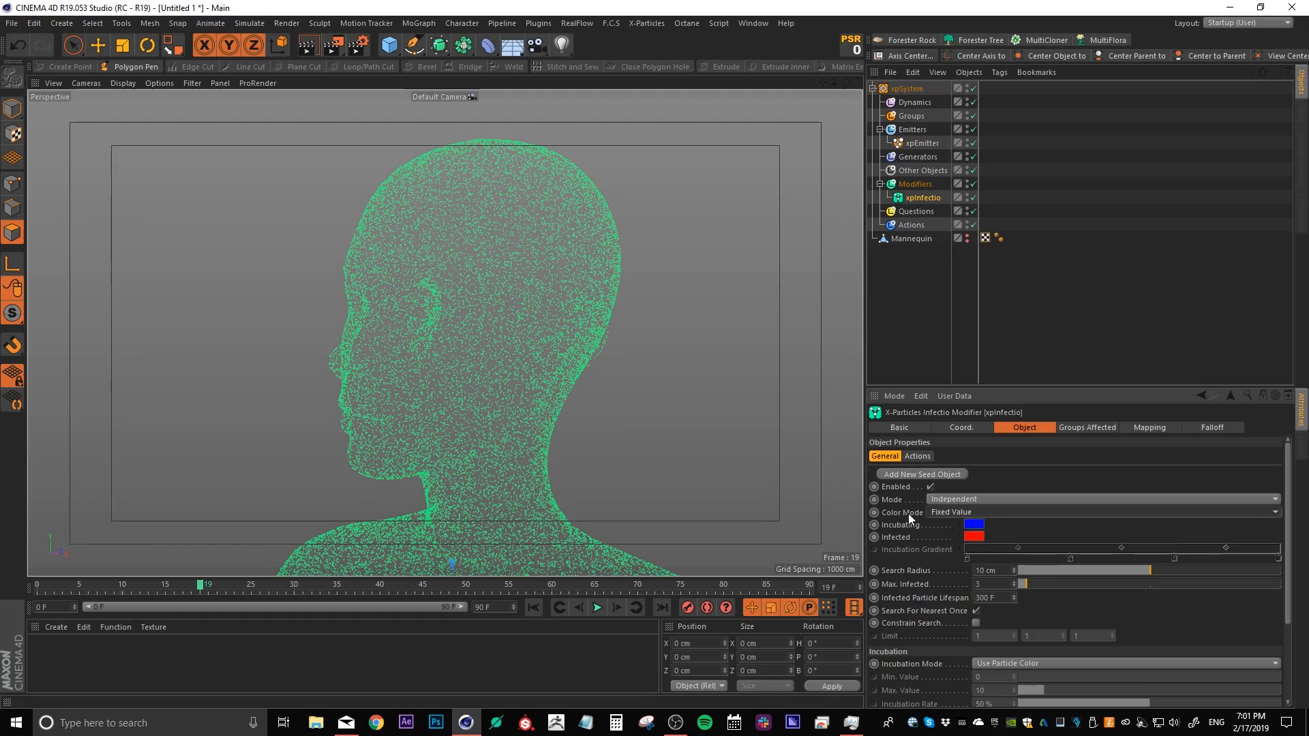
{"action": "left_click", "coordinate": [1000, 511]}
{"action": "left_click", "coordinate": [979, 551]}
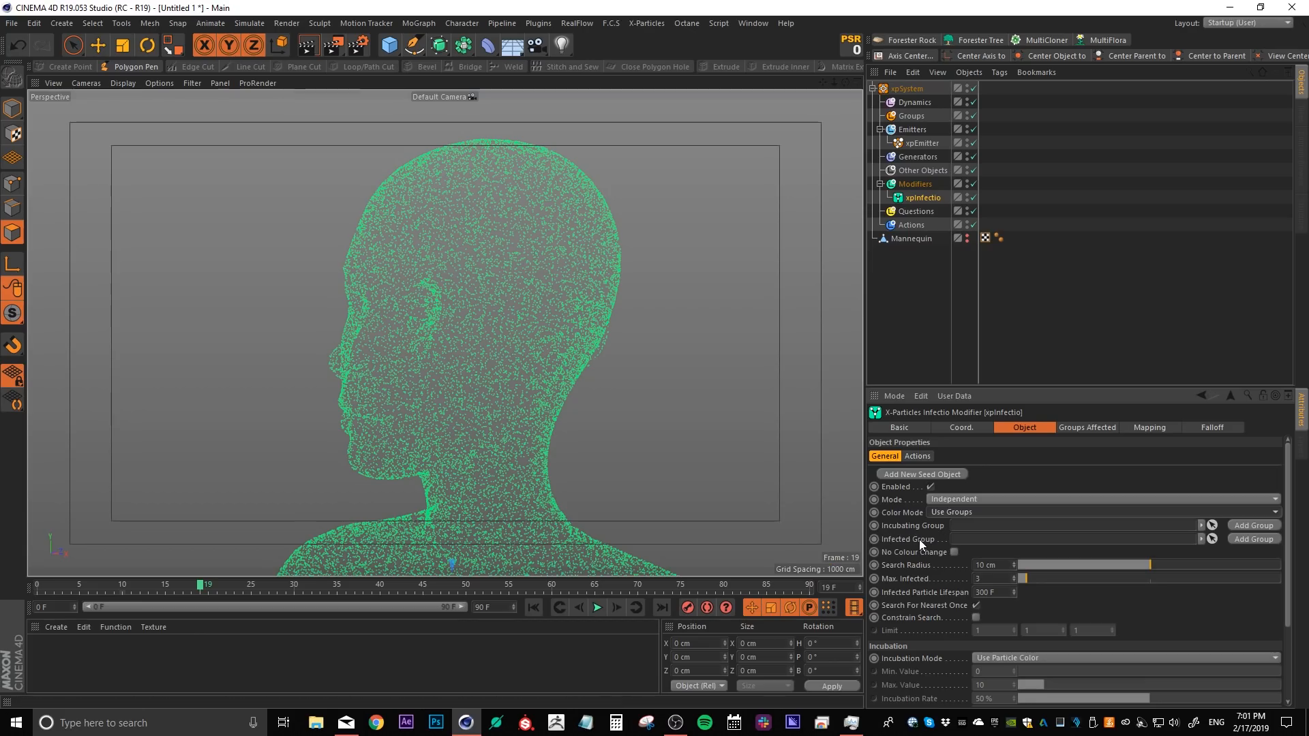
Create a particle group in the Groups folder and name it Incubating.
{"action": "left_click", "coordinate": [910, 116]}
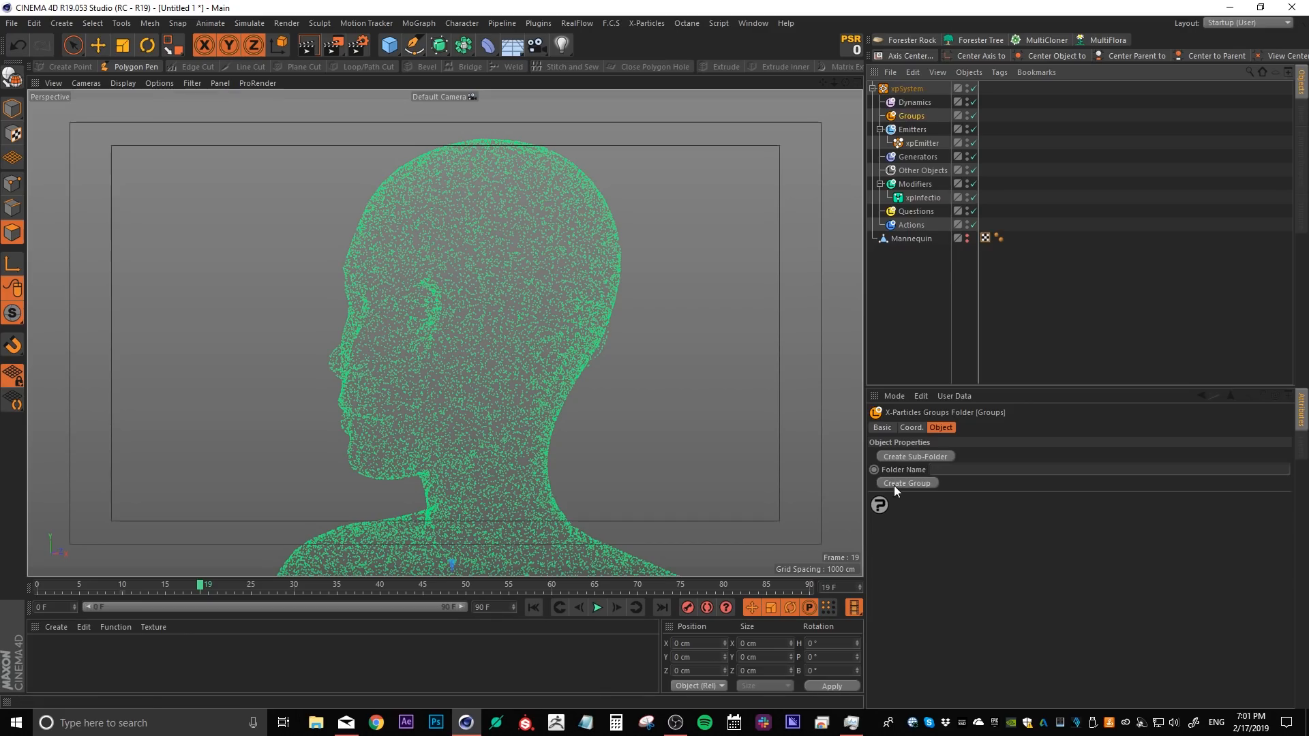
{"action": "left_click", "coordinate": [894, 484]}
{"action": "double_click", "coordinate": [931, 129]}
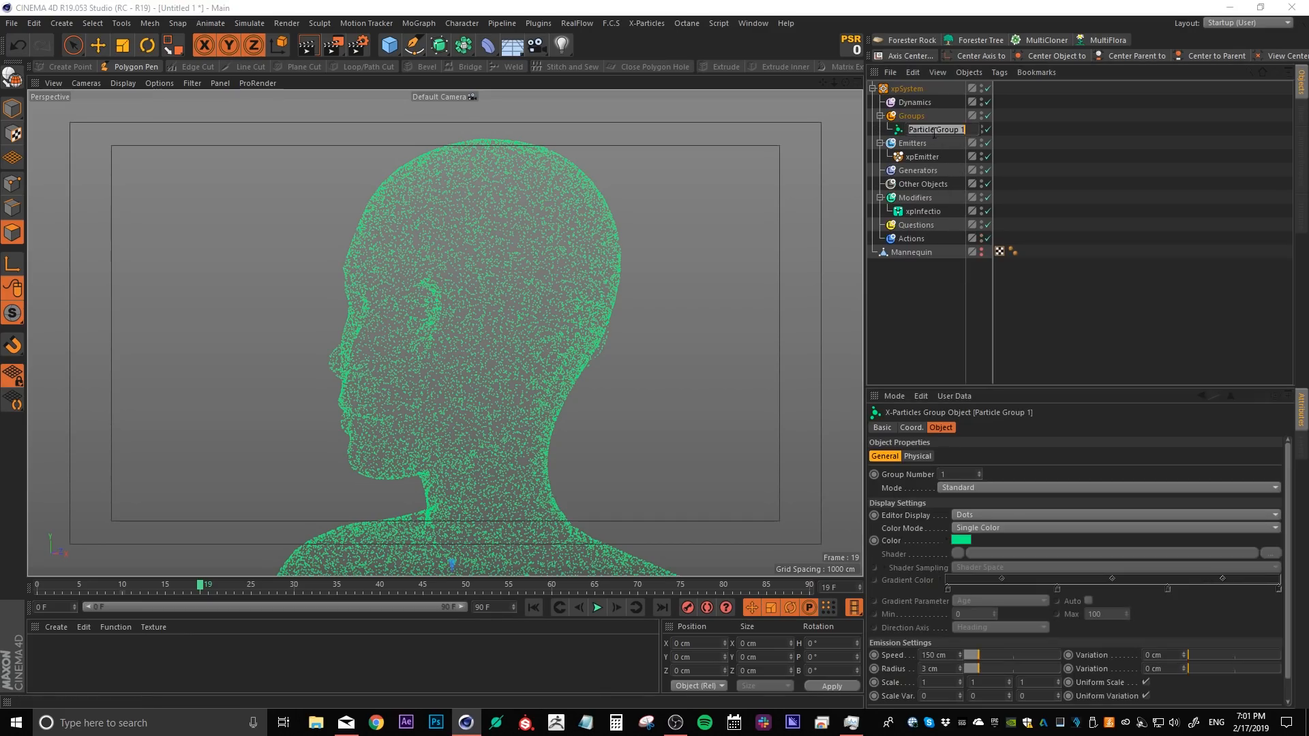
{"action": "key", "text": "BackSpace"}
{"action": "type", "text": "Incubating"}
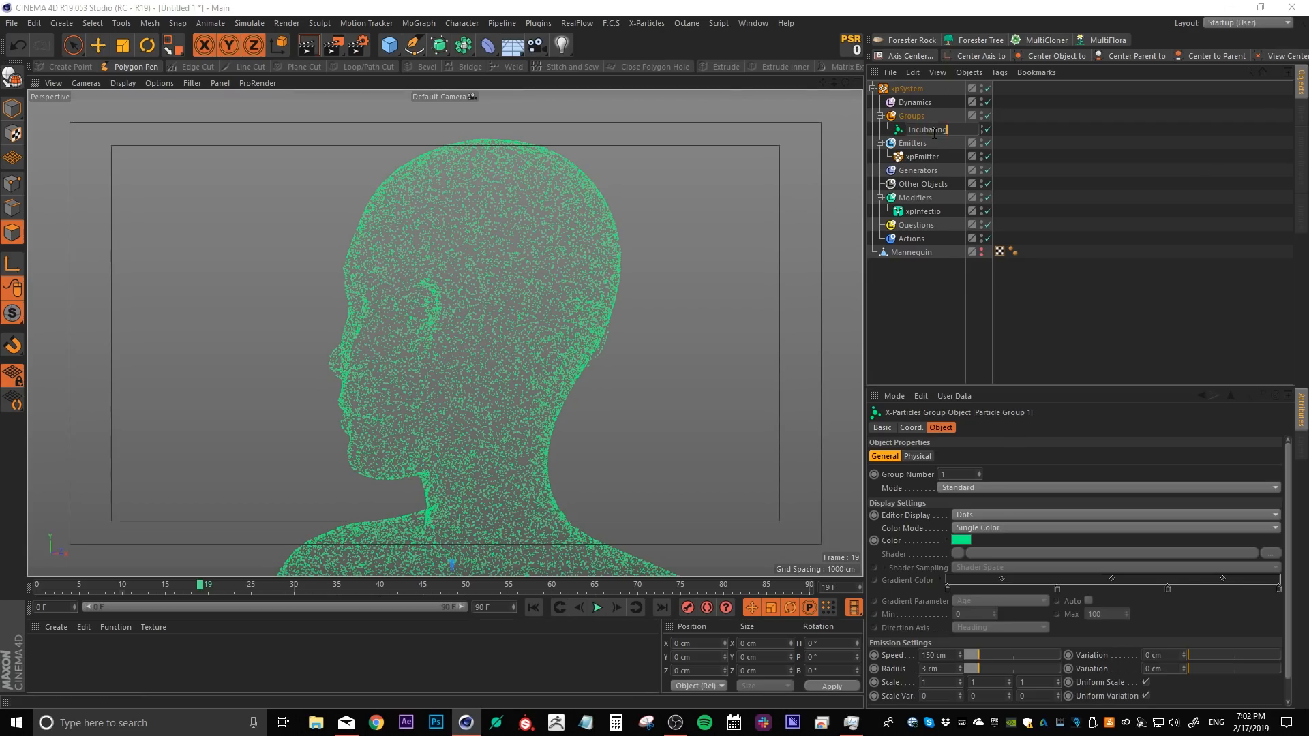
{"action": "key", "text": "Return"}
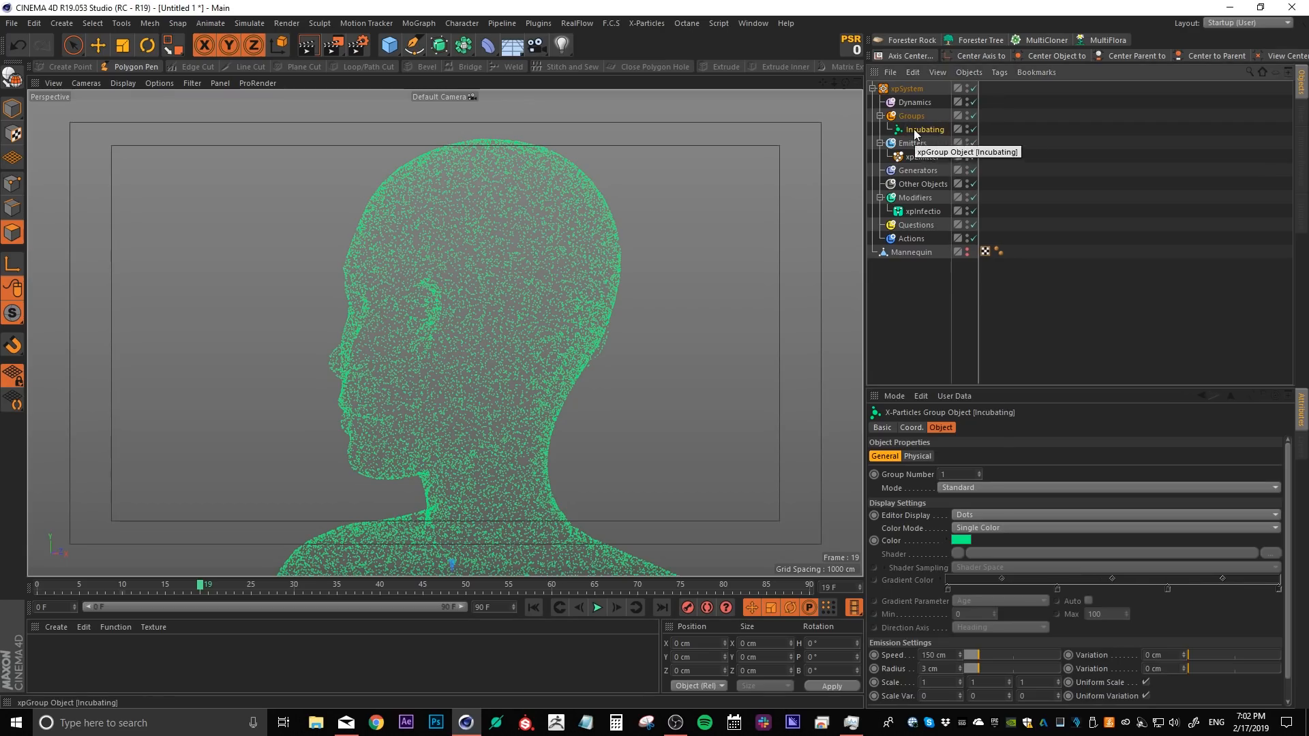
Create a second particle group named Infected and set its color to red.
{"action": "double_click", "coordinate": [921, 129]}
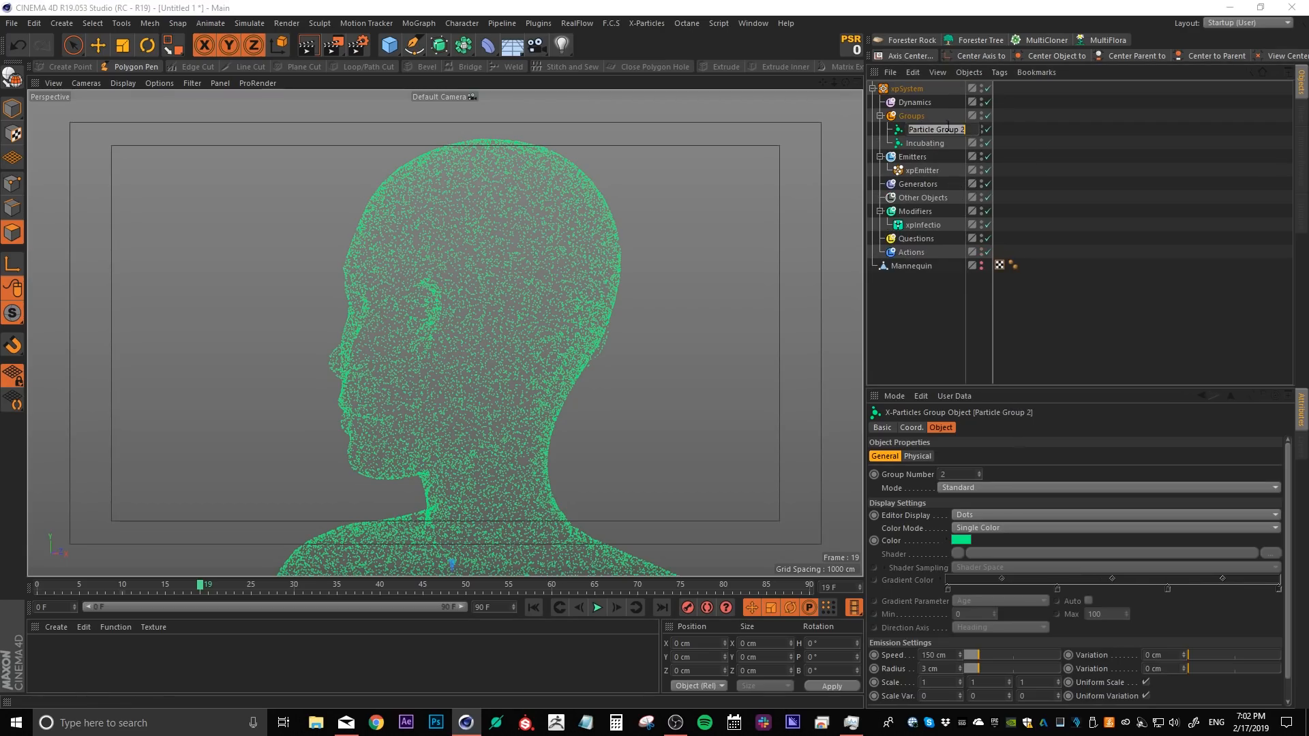
{"action": "type", "text": "Infected"}
{"action": "key", "text": "Return"}
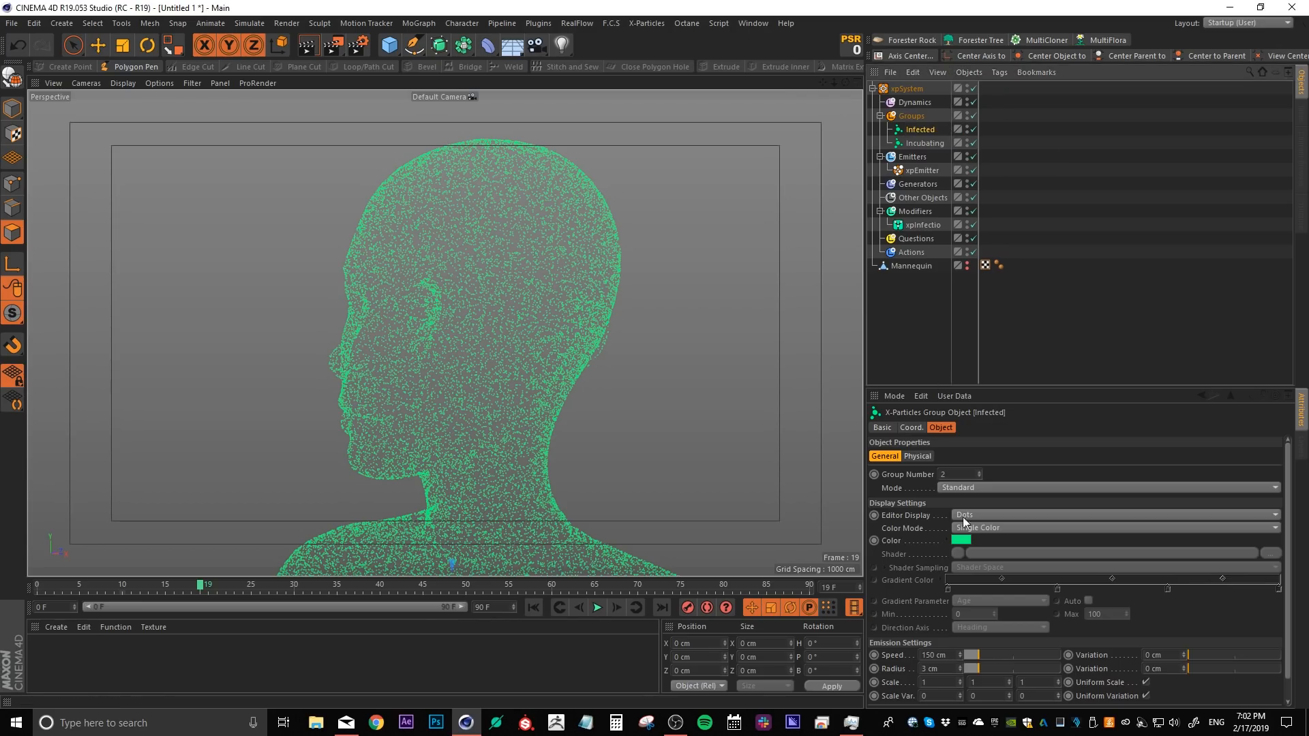
{"action": "left_click", "coordinate": [960, 542]}
{"action": "left_click_drag", "start_coordinate": [960, 540], "coordinate": [1063, 540]}
{"action": "left_click", "coordinate": [938, 591]}
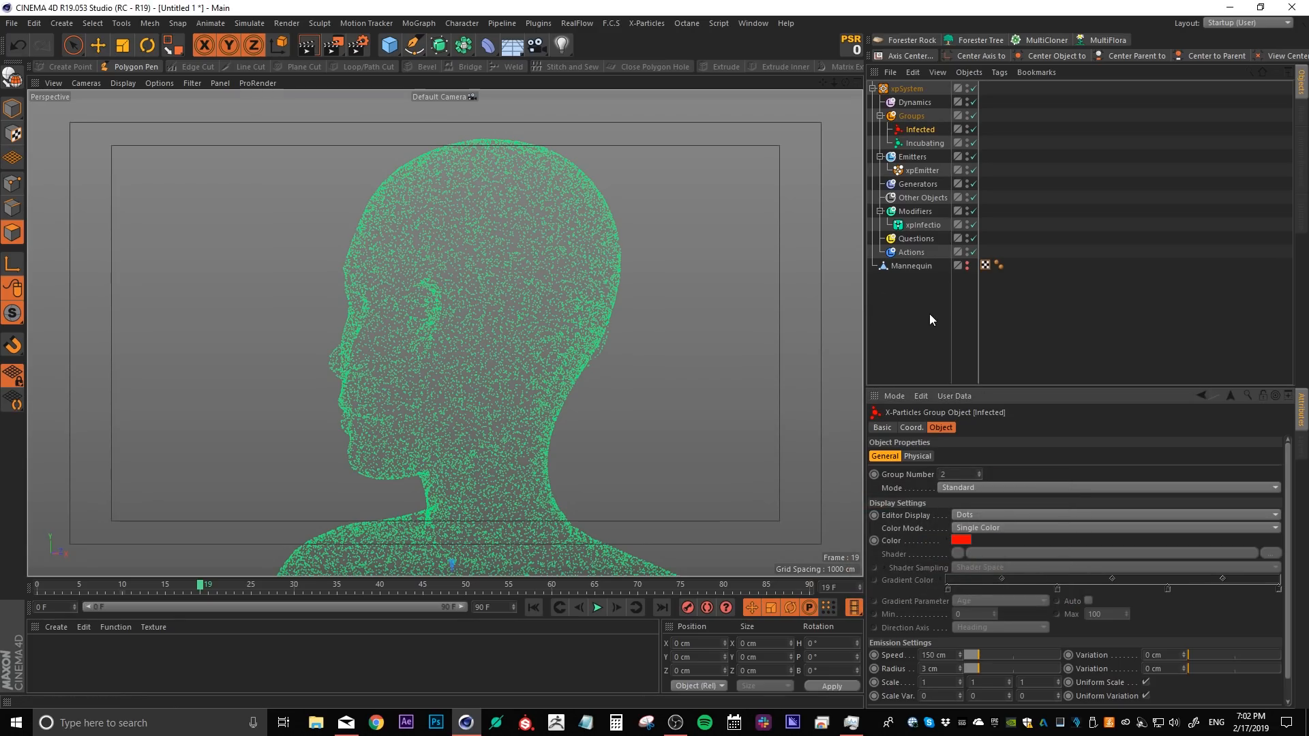
Assign the Infected and Incubating groups to the matching group fields of the xpInfectio modifier.
{"action": "left_click", "coordinate": [923, 224]}
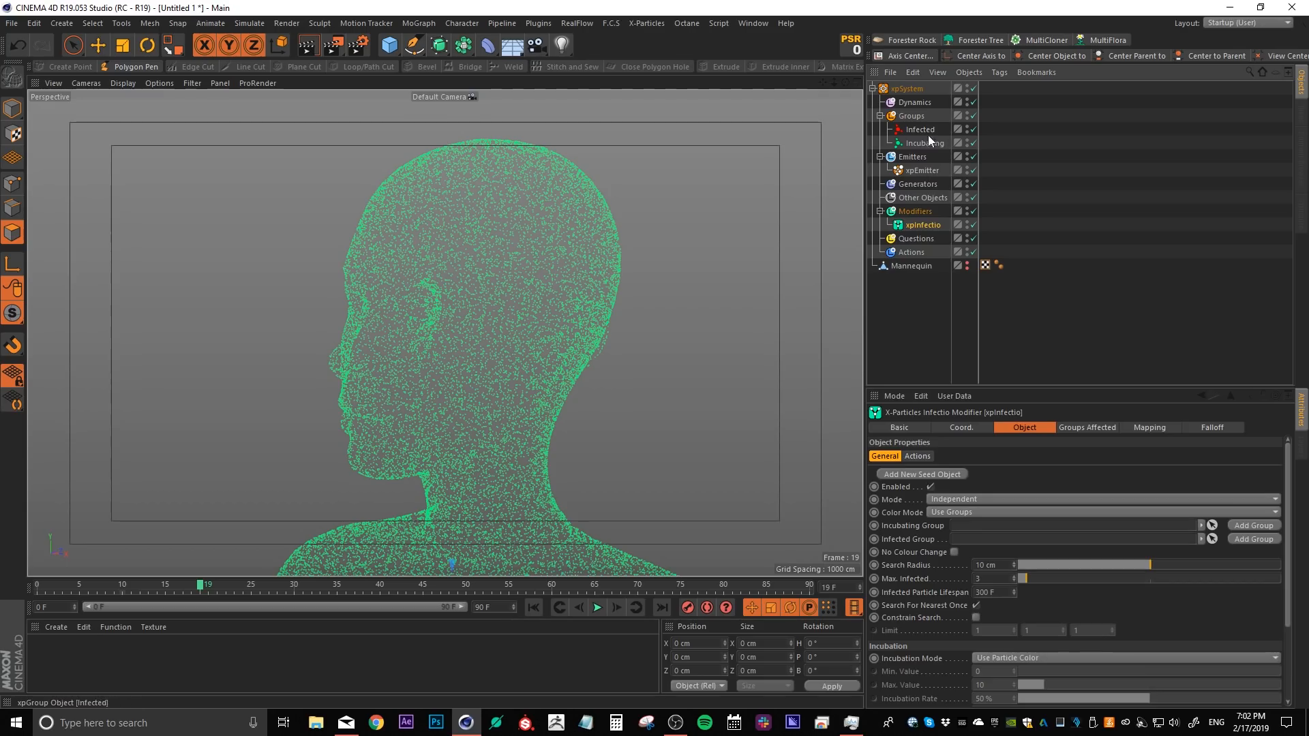
{"action": "left_click_drag", "start_coordinate": [919, 132], "coordinate": [961, 544]}
{"action": "left_click_drag", "start_coordinate": [924, 145], "coordinate": [971, 522]}
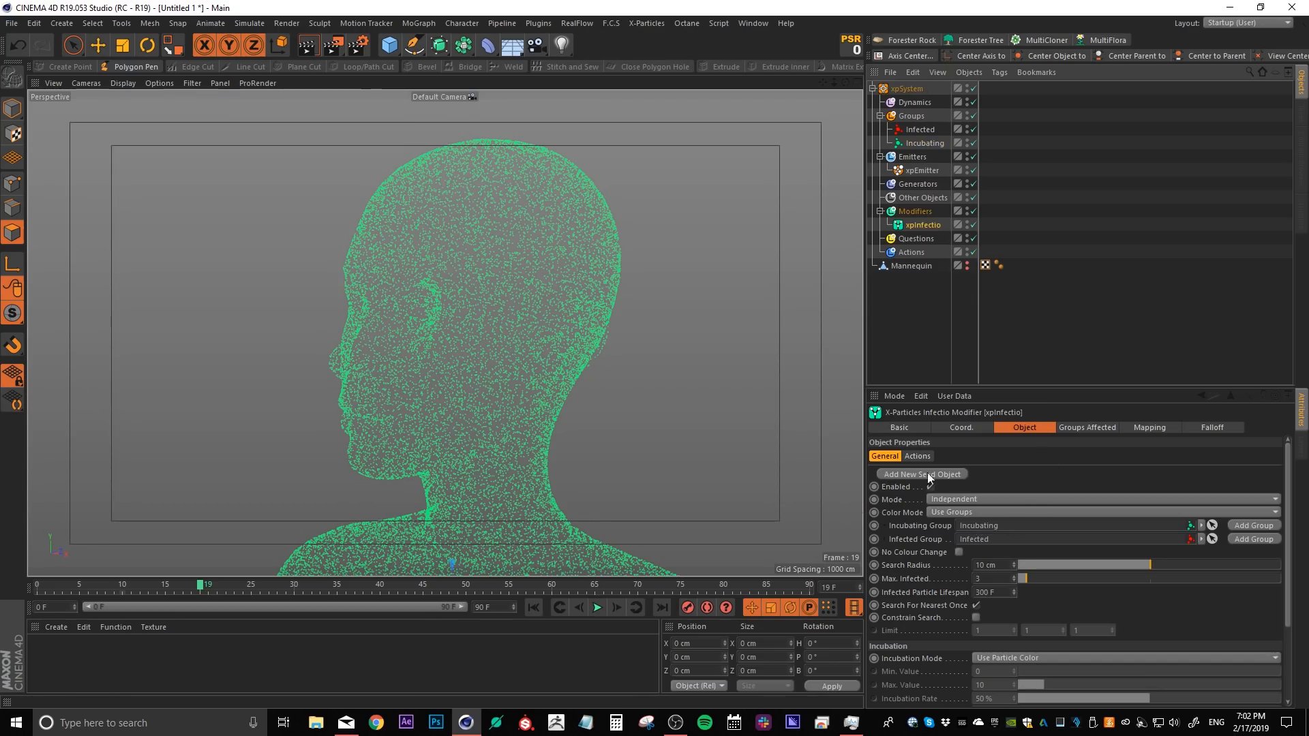
Add a seed object to xpInfectio and raise it from the feet to the head, at about Y 1474 cm.
{"action": "left_click", "coordinate": [953, 472]}
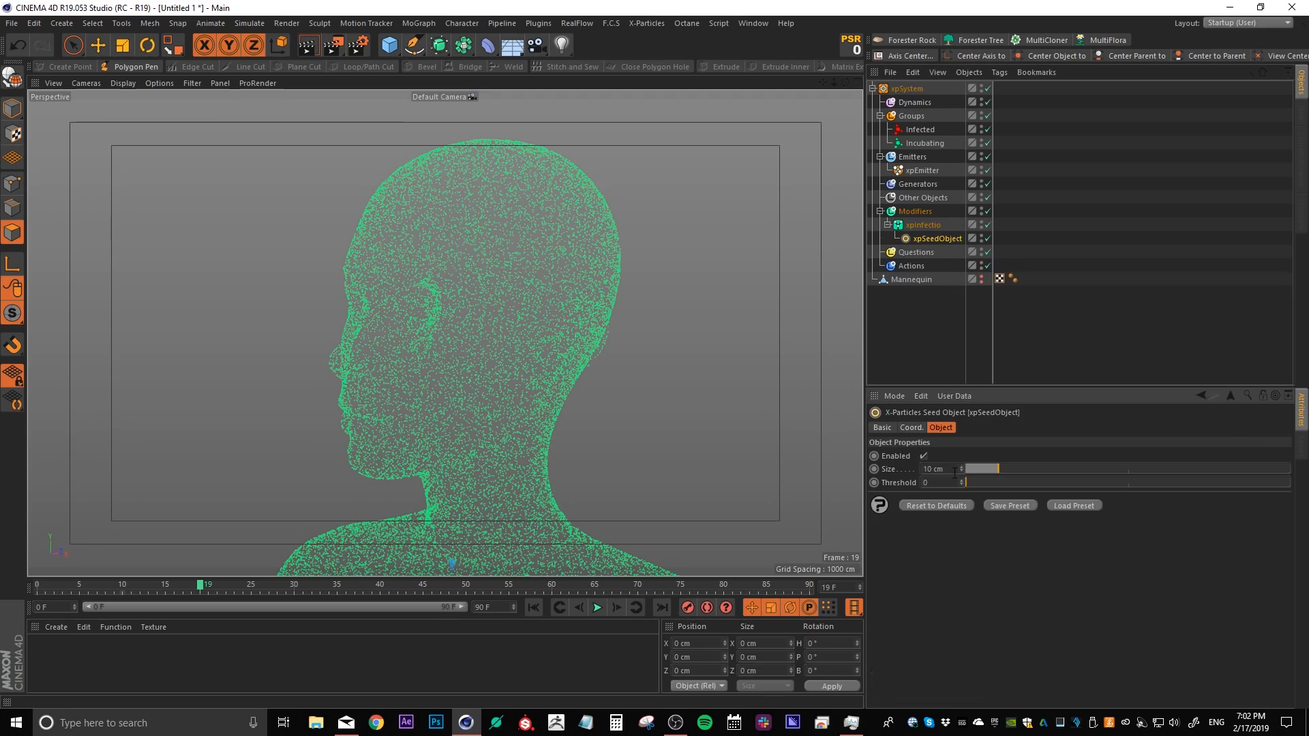
{"action": "scroll", "coordinate": [569, 414], "scroll_direction": "down", "scroll_amount": 5}
{"action": "middle_click_drag", "start_coordinate": [593, 426], "coordinate": [558, 26], "text": "alt"}
{"action": "scroll", "coordinate": [586, 518], "scroll_direction": "down", "scroll_amount": 5}
{"action": "middle_click_drag", "start_coordinate": [630, 501], "coordinate": [561, 219], "text": "alt"}
{"action": "scroll", "coordinate": [456, 514], "scroll_direction": "up", "scroll_amount": 4}
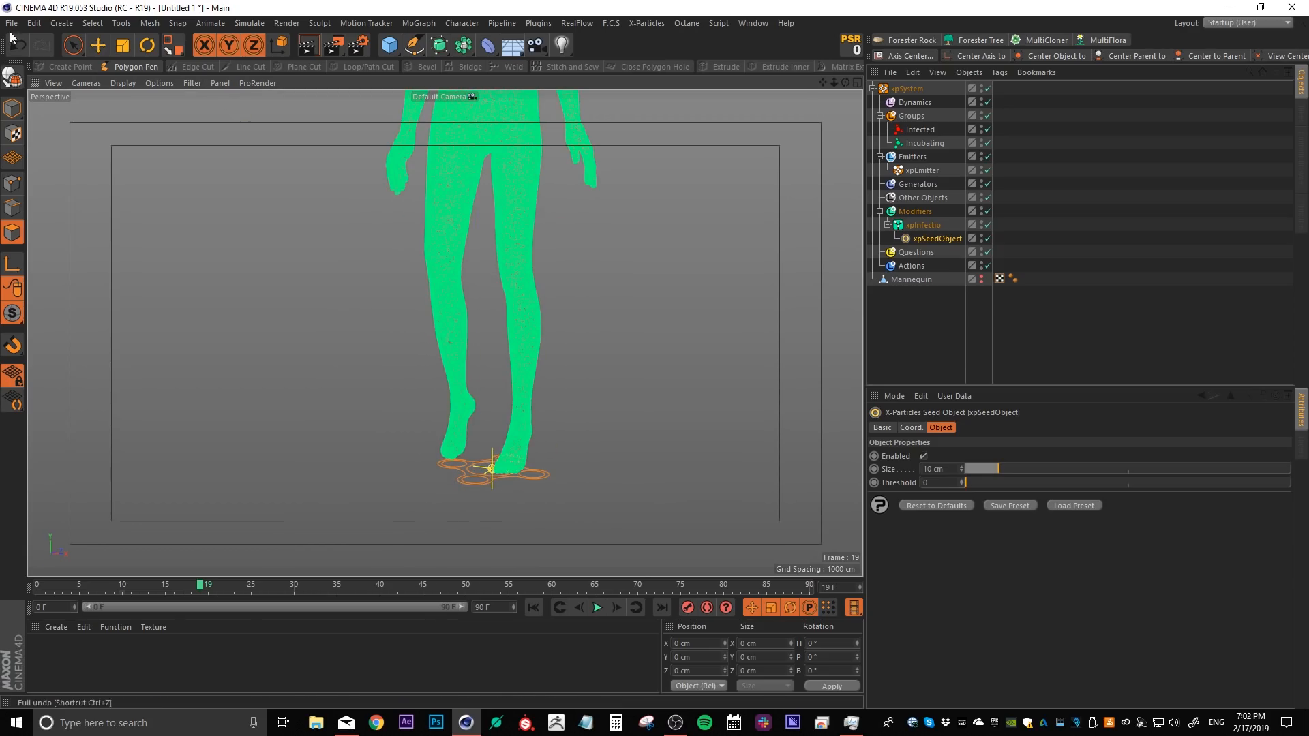
{"action": "left_click", "coordinate": [72, 45]}
{"action": "left_click_drag", "start_coordinate": [492, 390], "coordinate": [484, 148]}
{"action": "middle_click_drag", "start_coordinate": [484, 148], "coordinate": [473, 488], "text": "alt"}
{"action": "left_click_drag", "start_coordinate": [473, 488], "coordinate": [431, 91]}
{"action": "middle_click_drag", "start_coordinate": [465, 188], "coordinate": [465, 361], "text": "alt"}
{"action": "left_click_drag", "start_coordinate": [465, 361], "coordinate": [465, 291]}
Position the seed object on the crown of the head at about X -31 cm, Y 1481 cm, and preview the infection.
{"action": "scroll", "coordinate": [465, 290], "scroll_direction": "up", "scroll_amount": 5}
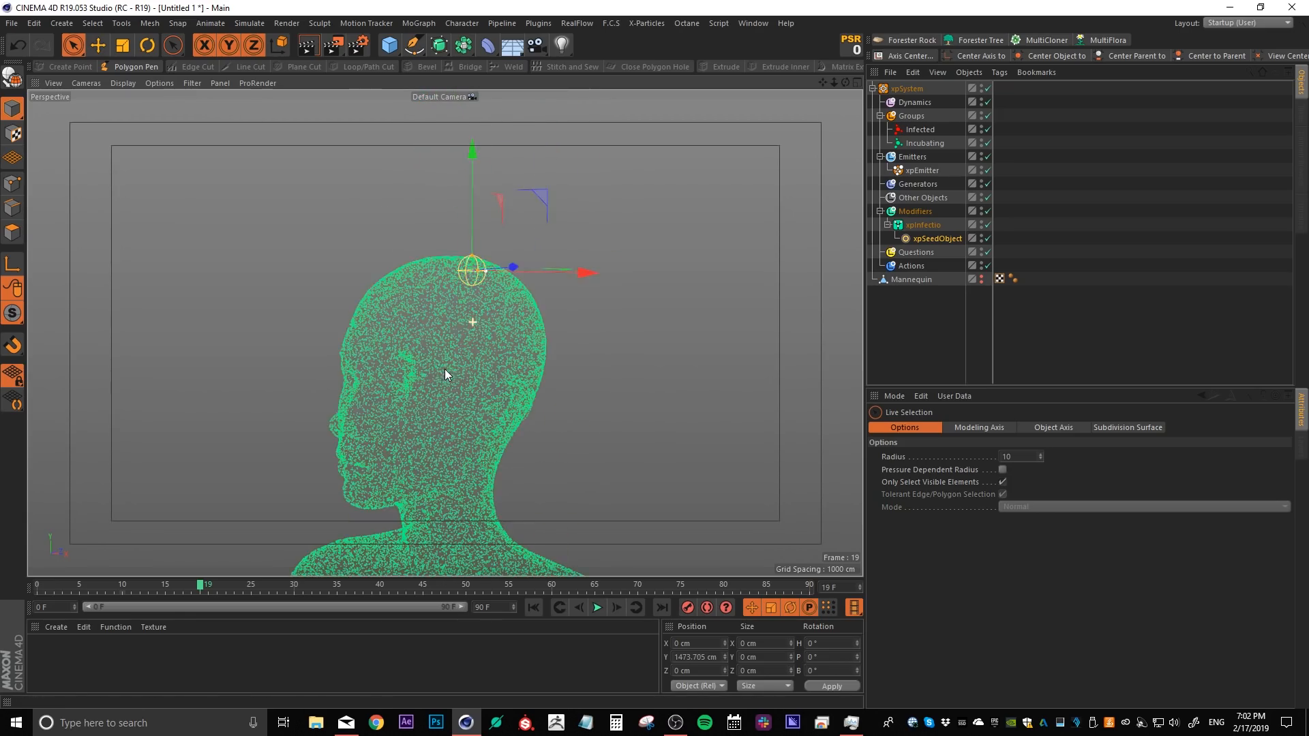
{"action": "left_click_drag", "start_coordinate": [445, 370], "coordinate": [508, 330], "text": "alt"}
{"action": "left_click_drag", "start_coordinate": [436, 261], "coordinate": [447, 338]}
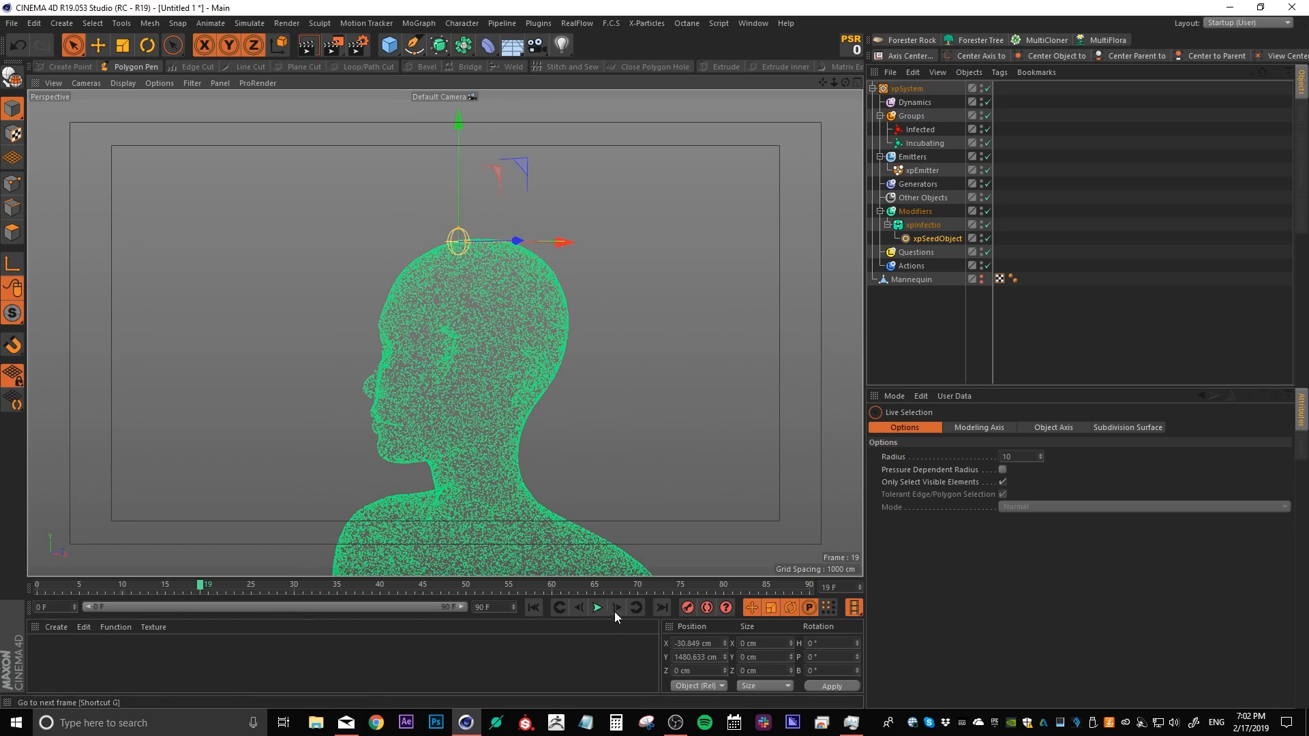
{"action": "left_click", "coordinate": [596, 608]}
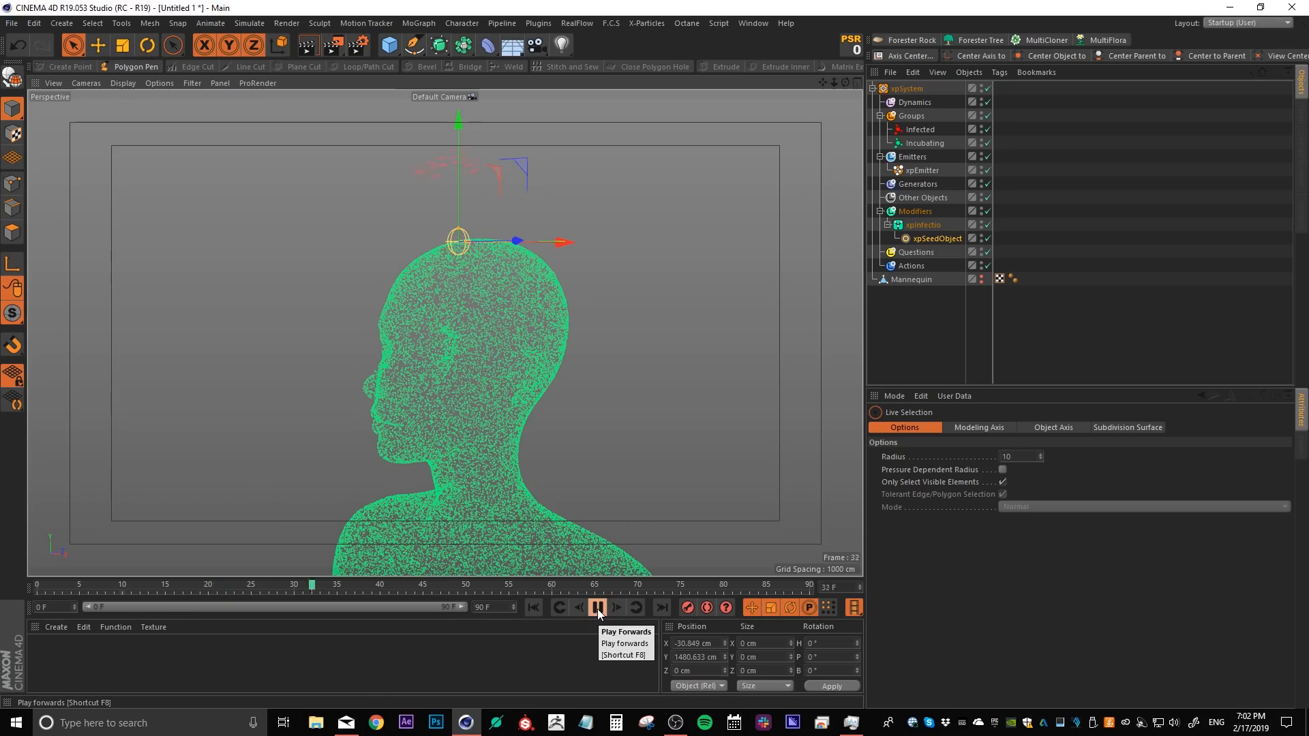
{"action": "left_click", "coordinate": [597, 608]}
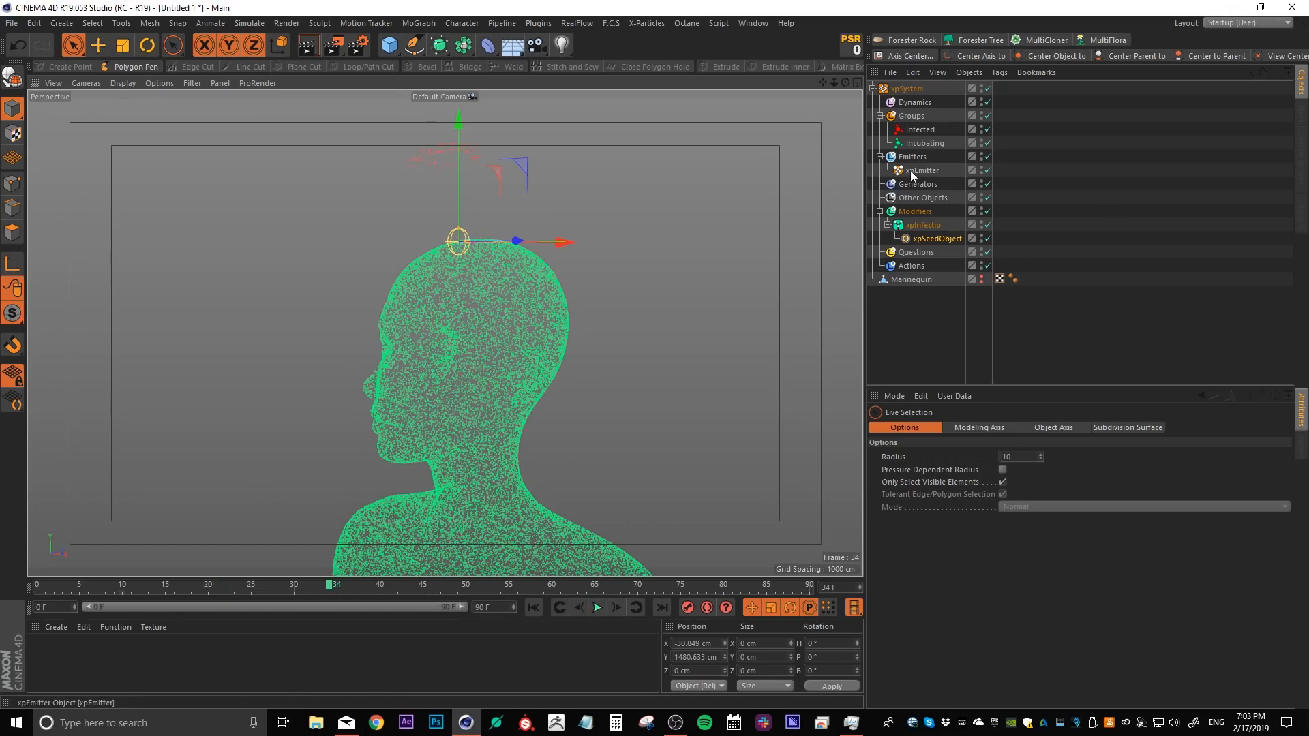
Set the emission speed of both the Infected and Incubating particle groups to 0 cm.
{"action": "left_click", "coordinate": [914, 130]}
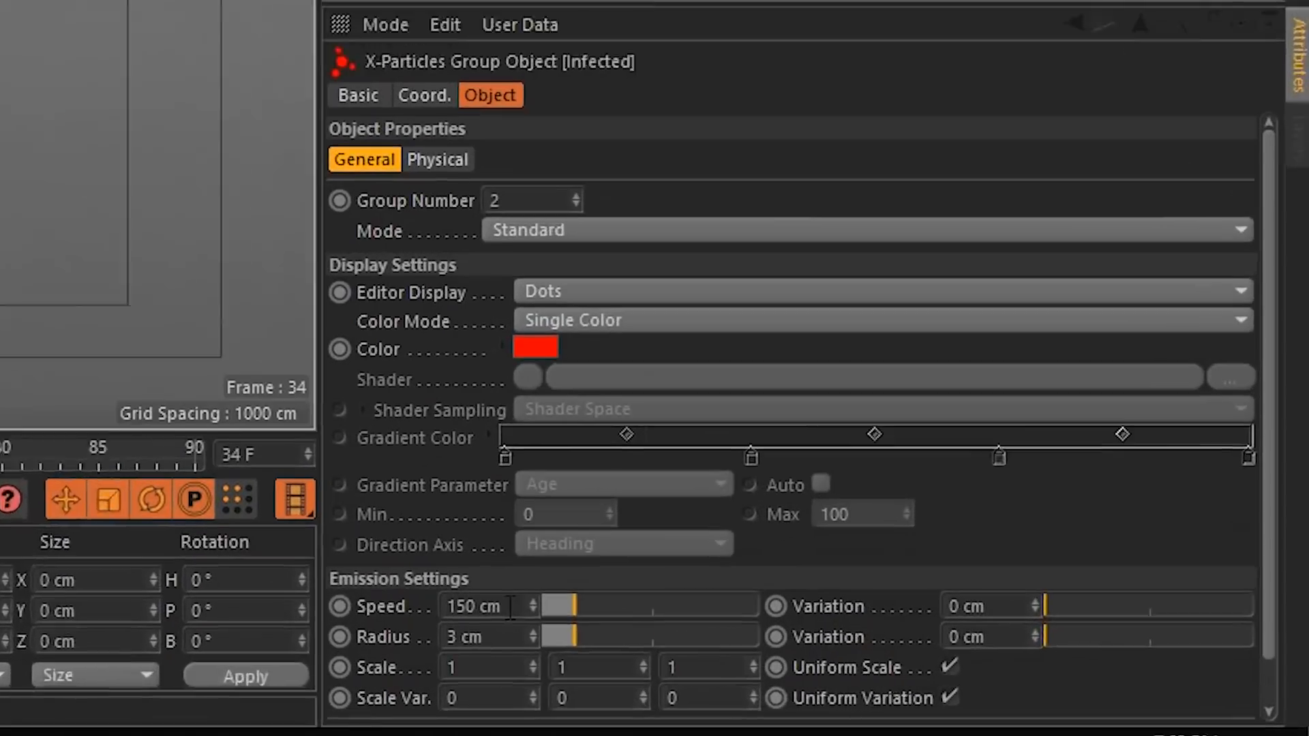
{"action": "left_click_drag", "start_coordinate": [950, 656], "coordinate": [872, 651]}
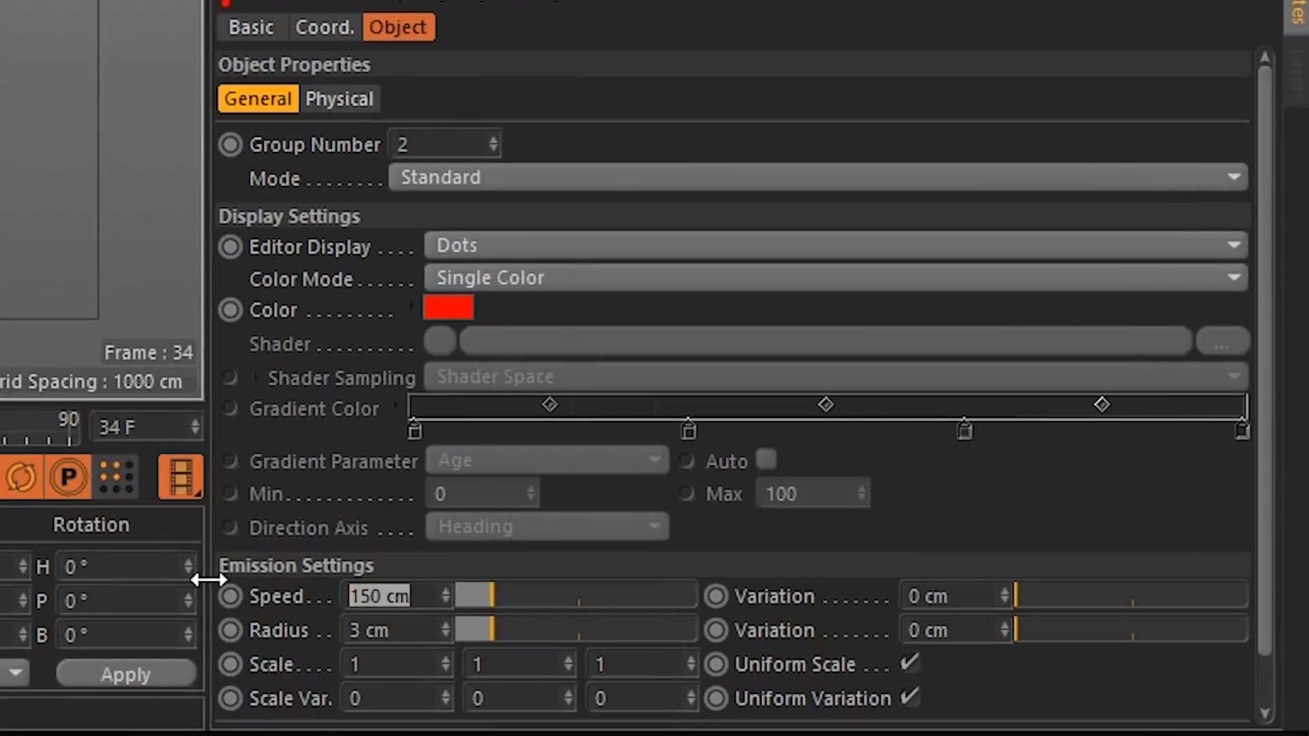
{"action": "type", "text": "0"}
{"action": "key", "text": "Return"}
{"action": "left_click", "coordinate": [924, 143]}
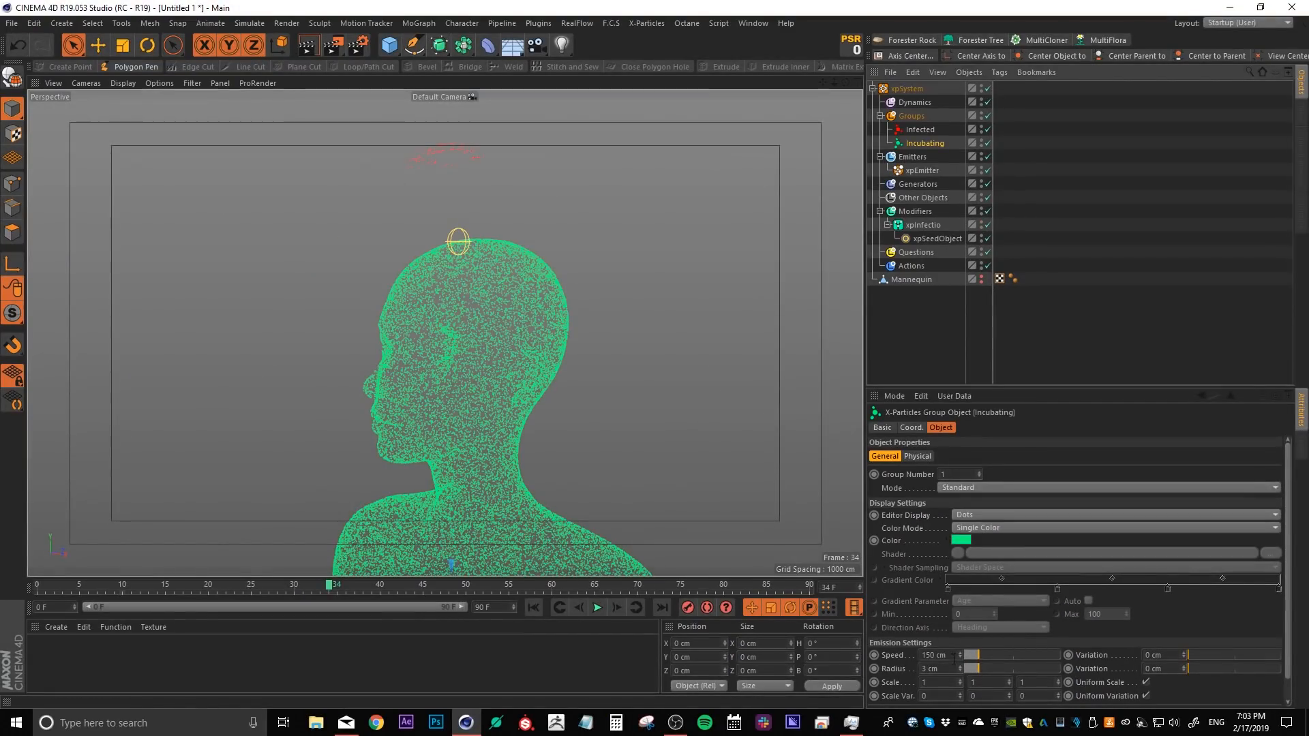
{"action": "left_click_drag", "start_coordinate": [953, 656], "coordinate": [878, 657]}
{"action": "type", "text": "0"}
{"action": "key", "text": "Return"}
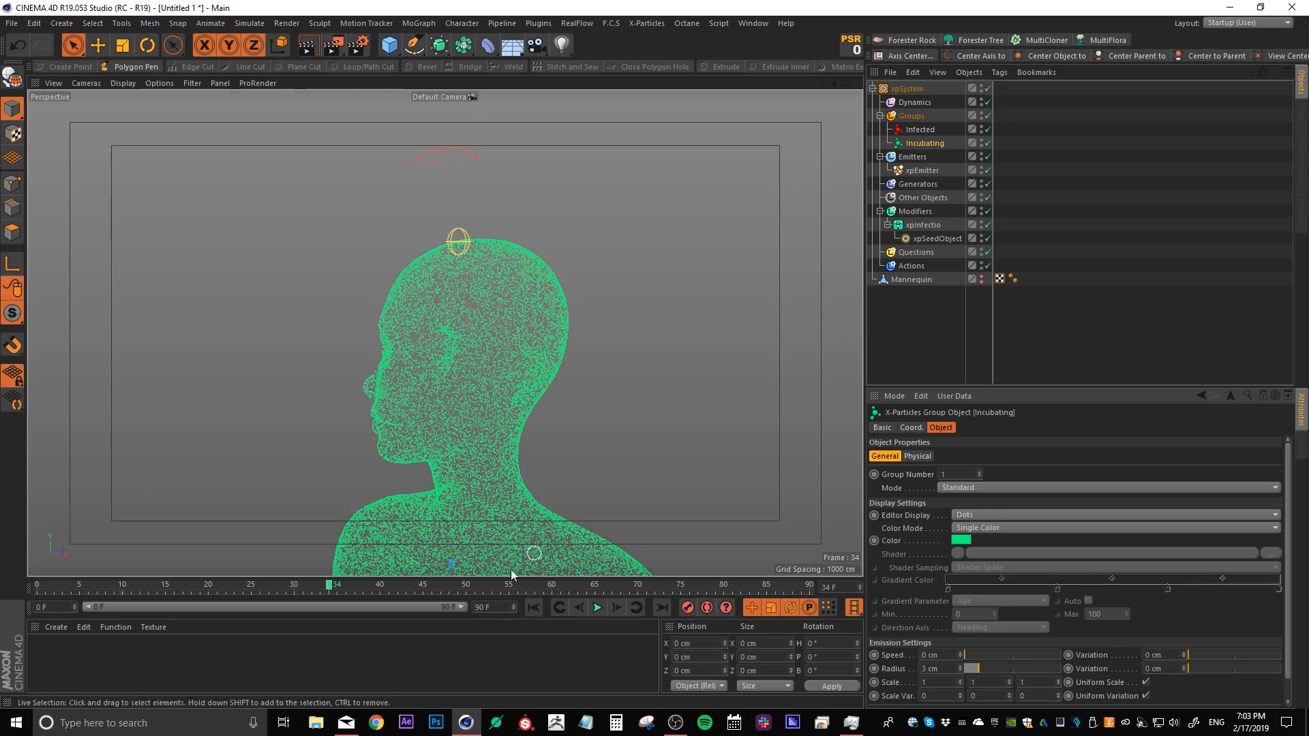
Replay the simulation from the first frame and inspect how the infection spreads over the head.
{"action": "left_click", "coordinate": [533, 608]}
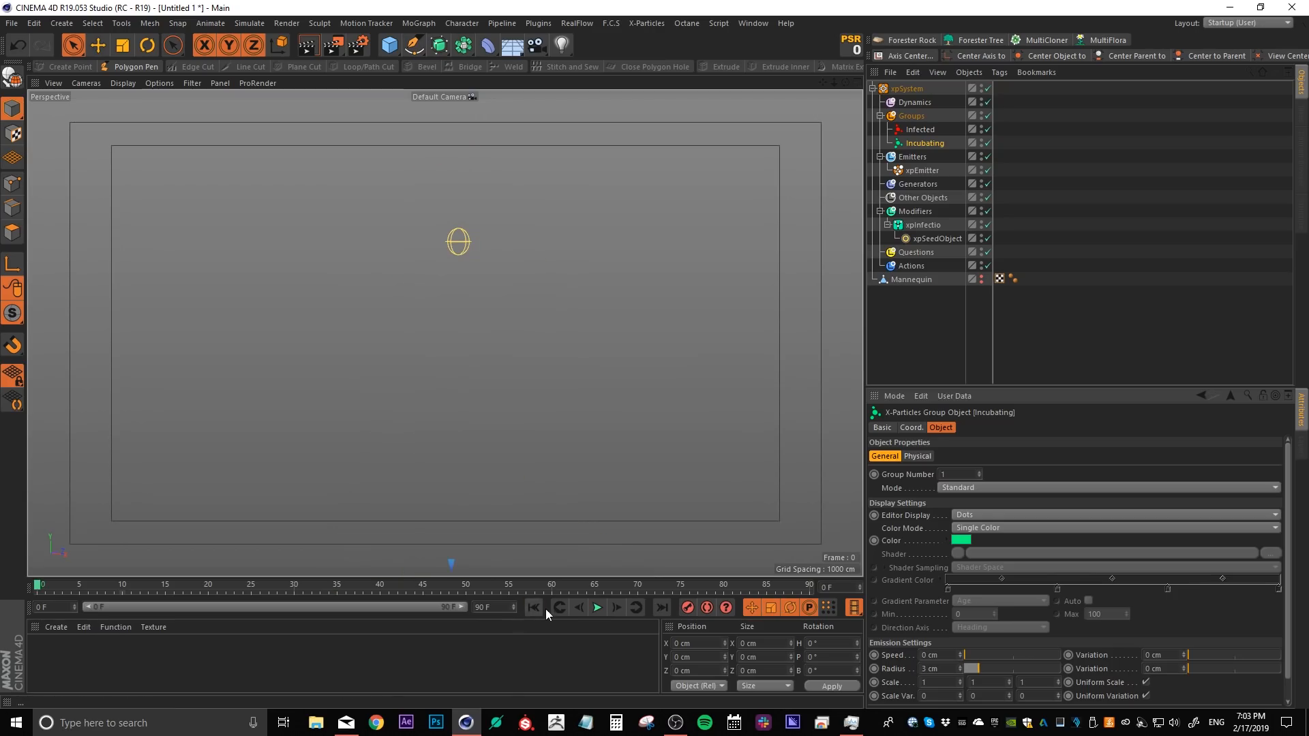
{"action": "left_click", "coordinate": [597, 608]}
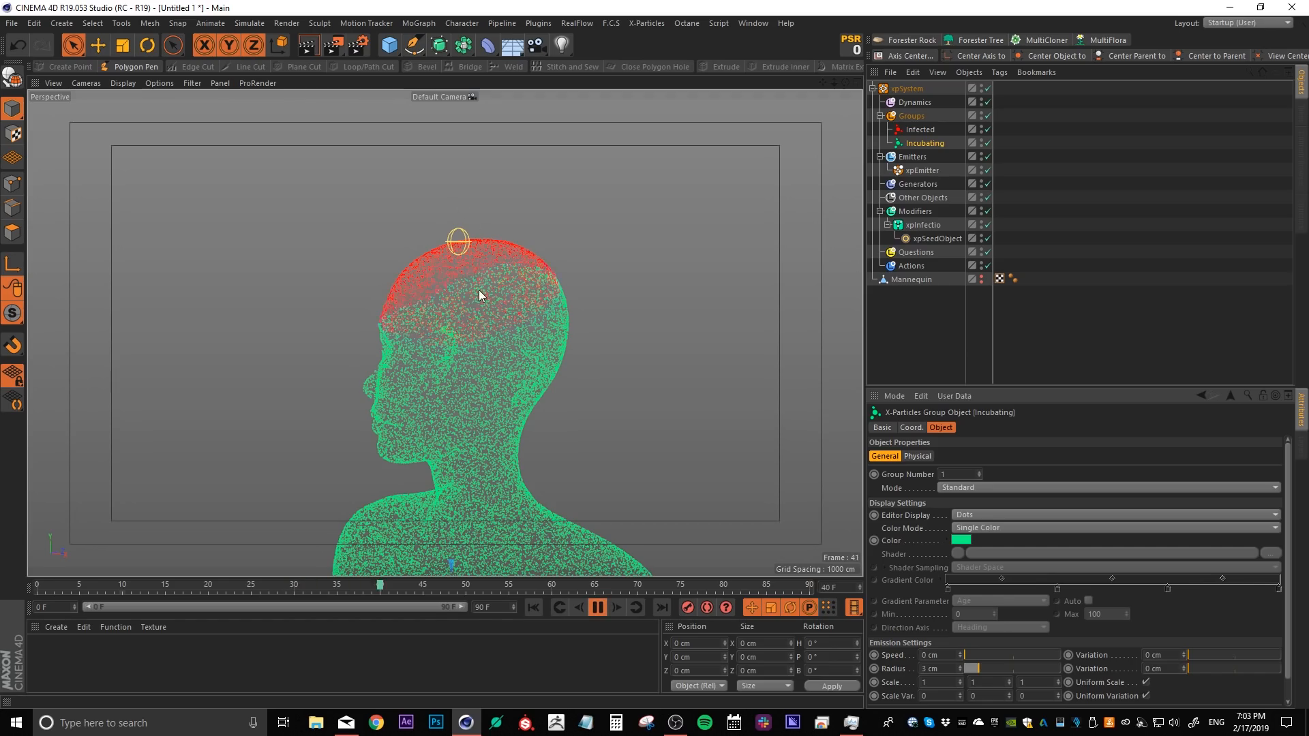
{"action": "scroll", "coordinate": [505, 418], "scroll_direction": "up", "scroll_amount": 3}
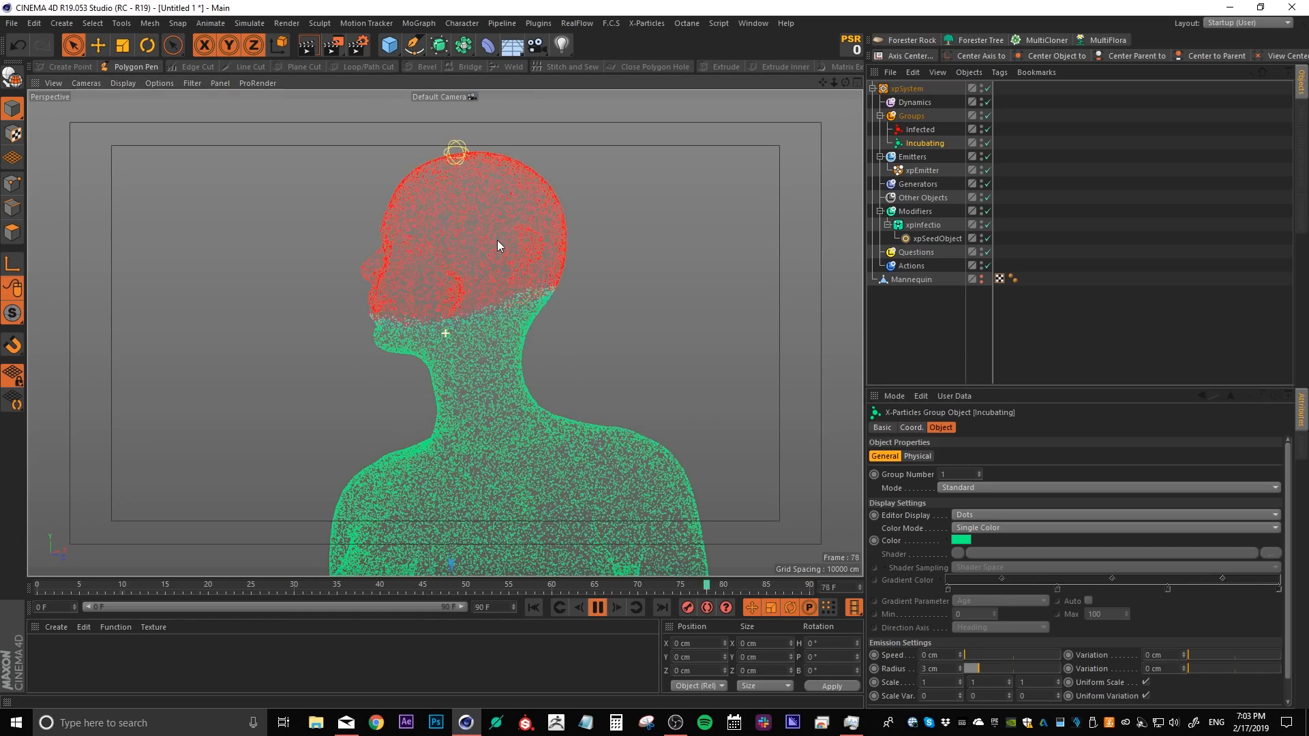
{"action": "left_click", "coordinate": [607, 612]}
{"action": "mouse_move", "coordinate": [486, 304]}
{"action": "left_mouse_down", "text": "alt"}
{"action": "mouse_move", "coordinate": [472, 259]}
{"action": "mouse_move", "coordinate": [486, 285]}
{"action": "left_mouse_up", "text": "alt"}
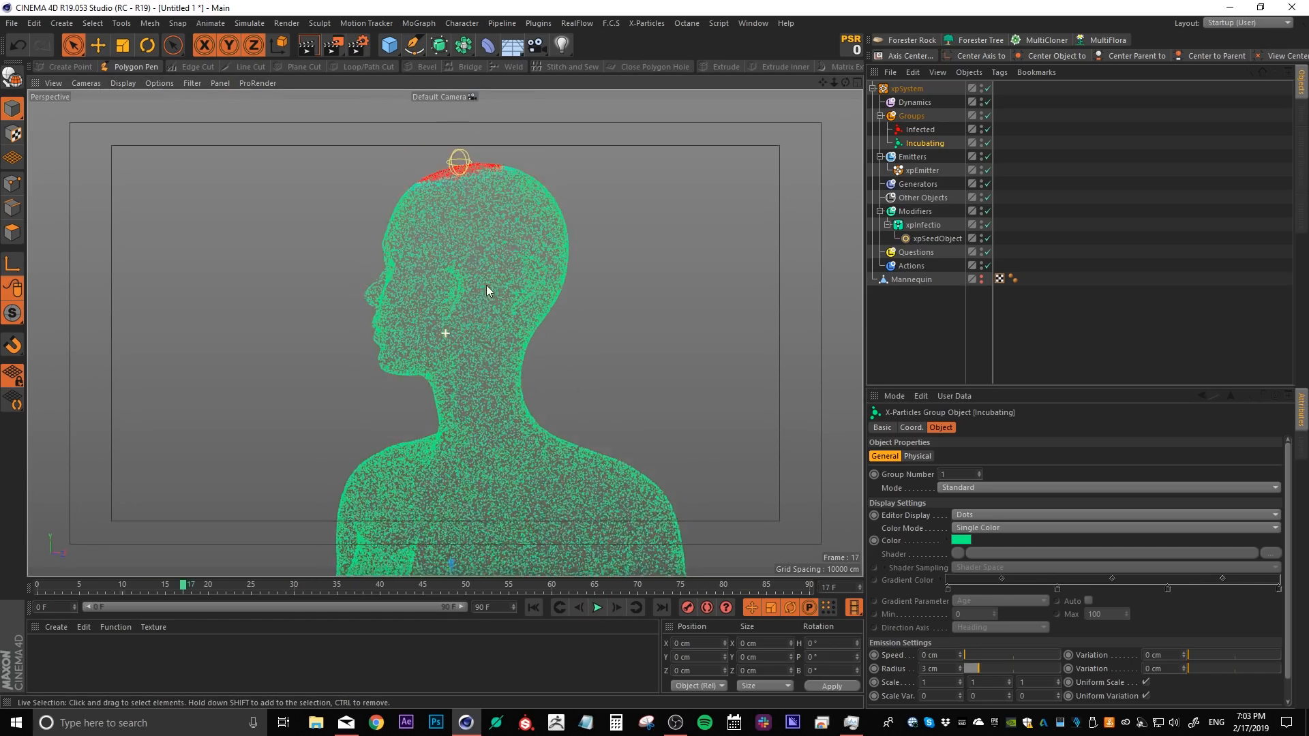
Set the editor display of both the Infected and Incubating particle groups to Squares.
{"action": "left_click", "coordinate": [601, 612]}
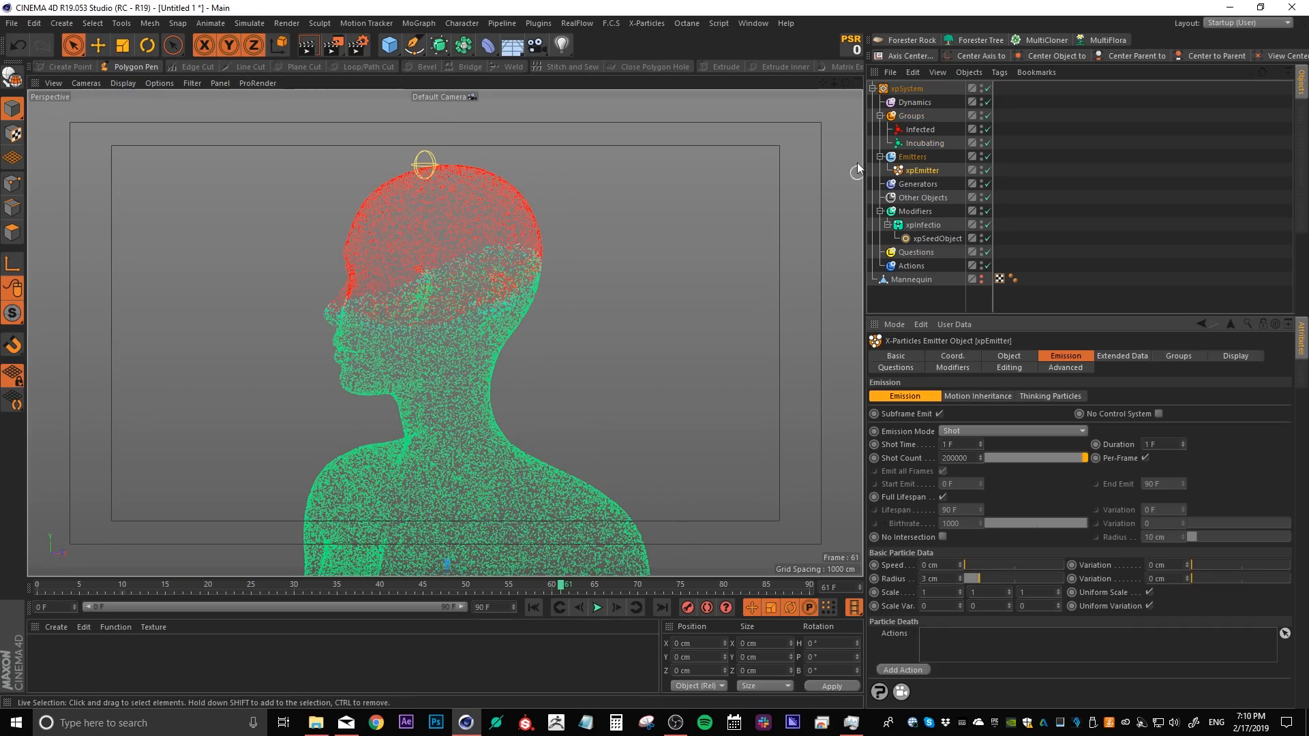
{"action": "left_click", "coordinate": [918, 129]}
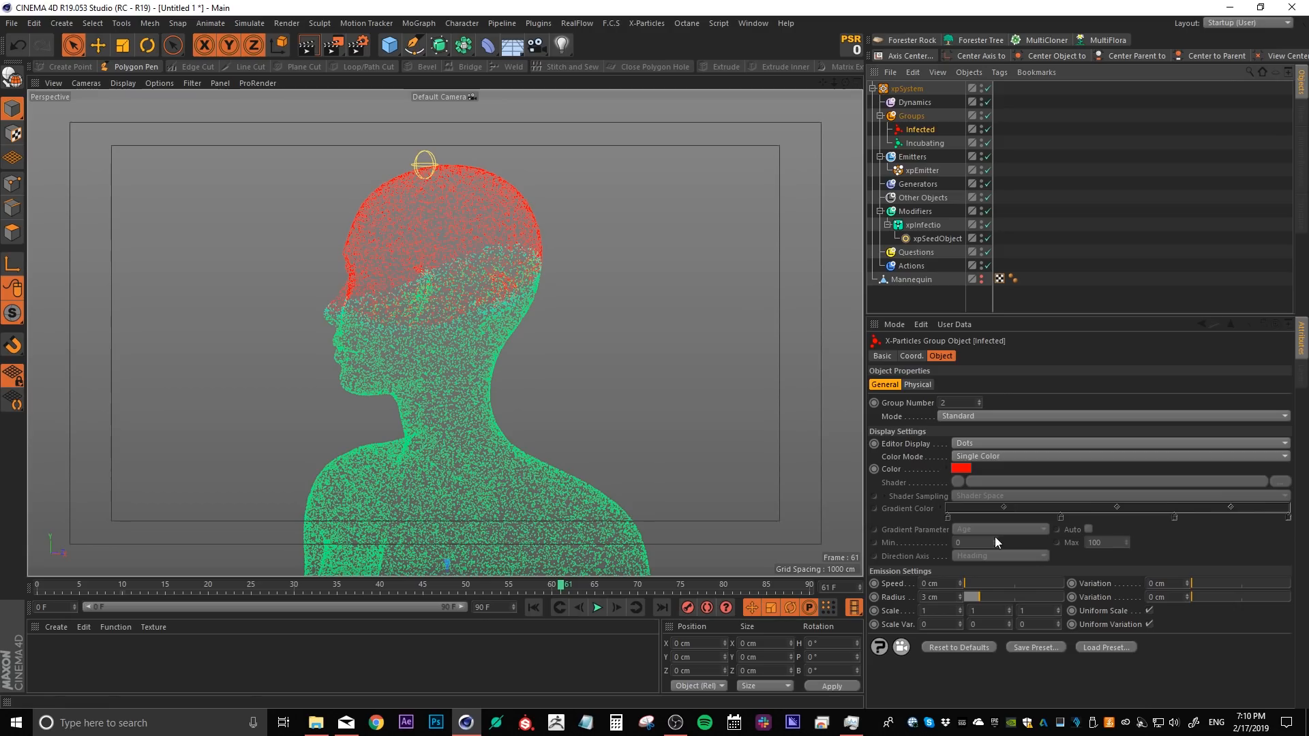
{"action": "left_click", "coordinate": [962, 443]}
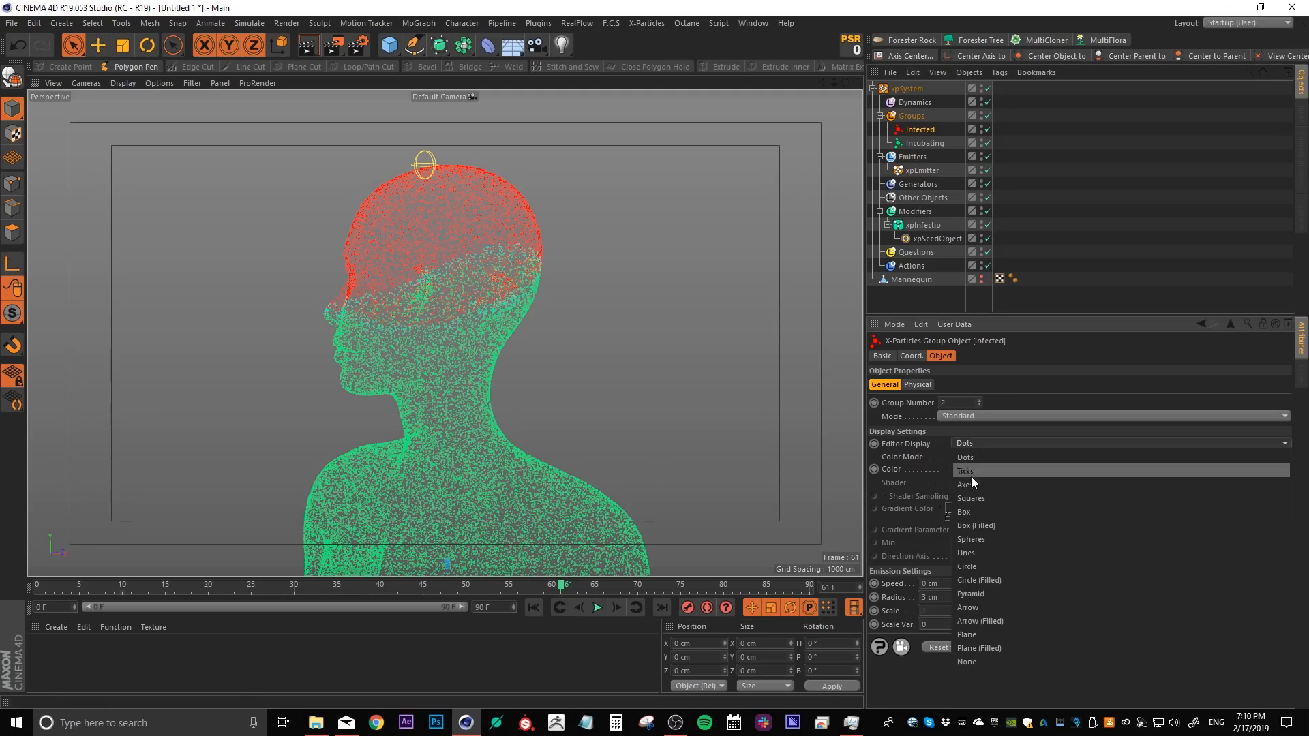
{"action": "left_click", "coordinate": [971, 498]}
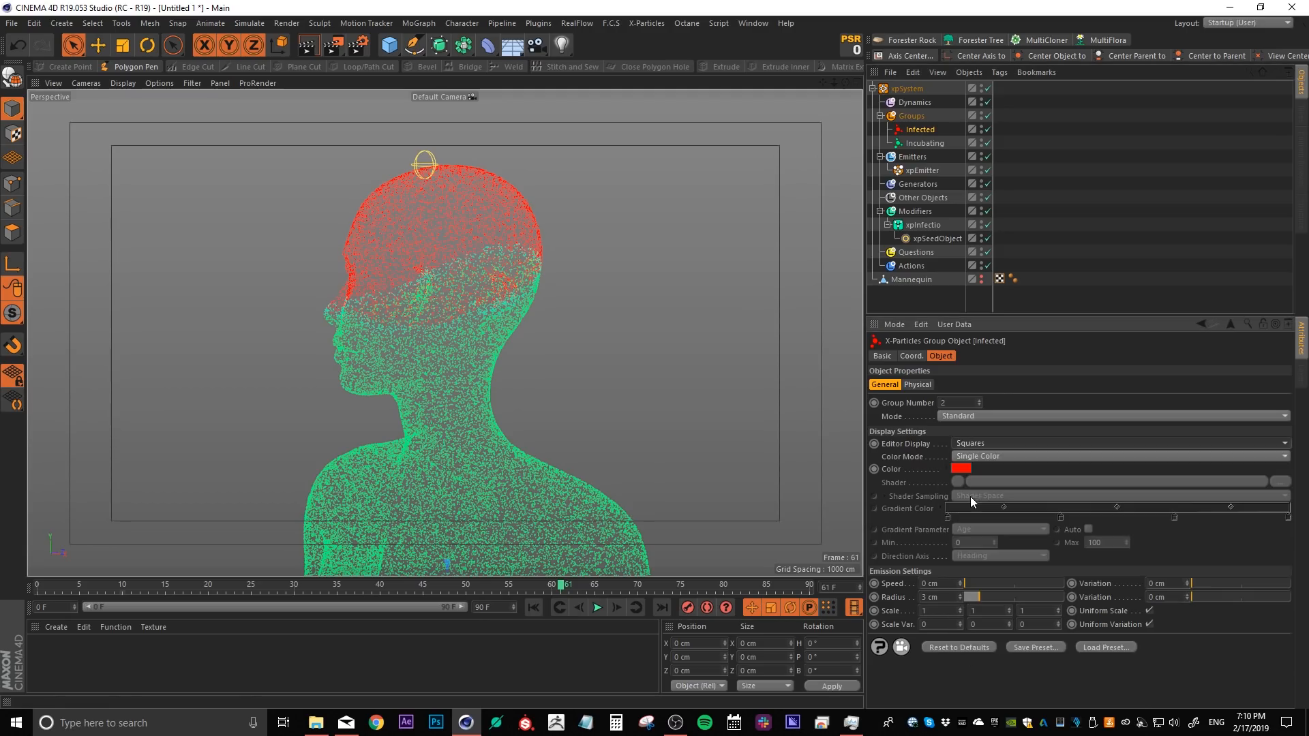
{"action": "left_click", "coordinate": [924, 143]}
{"action": "left_click", "coordinate": [968, 443]}
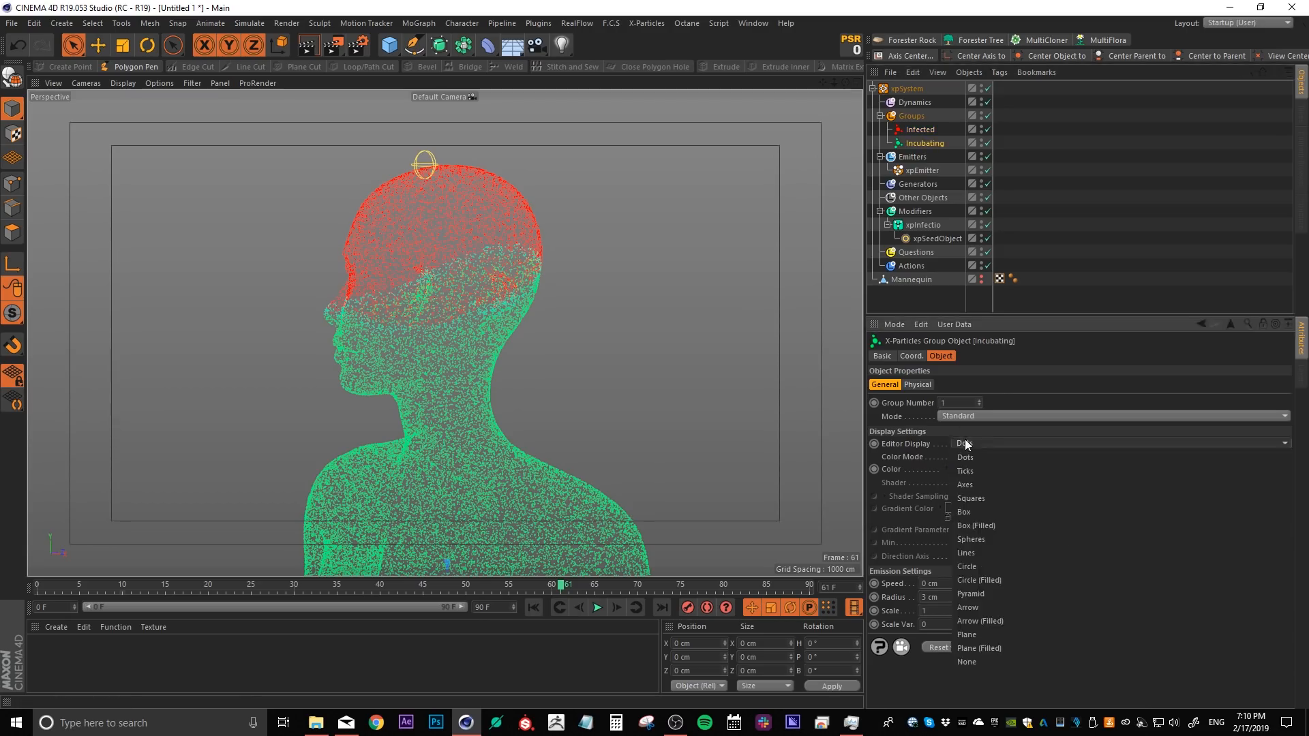
{"action": "left_click", "coordinate": [979, 499]}
Set xpEmitter's particle editor display to Squares and replay the simulation from the first frame to check it.
{"action": "left_click", "coordinate": [923, 171]}
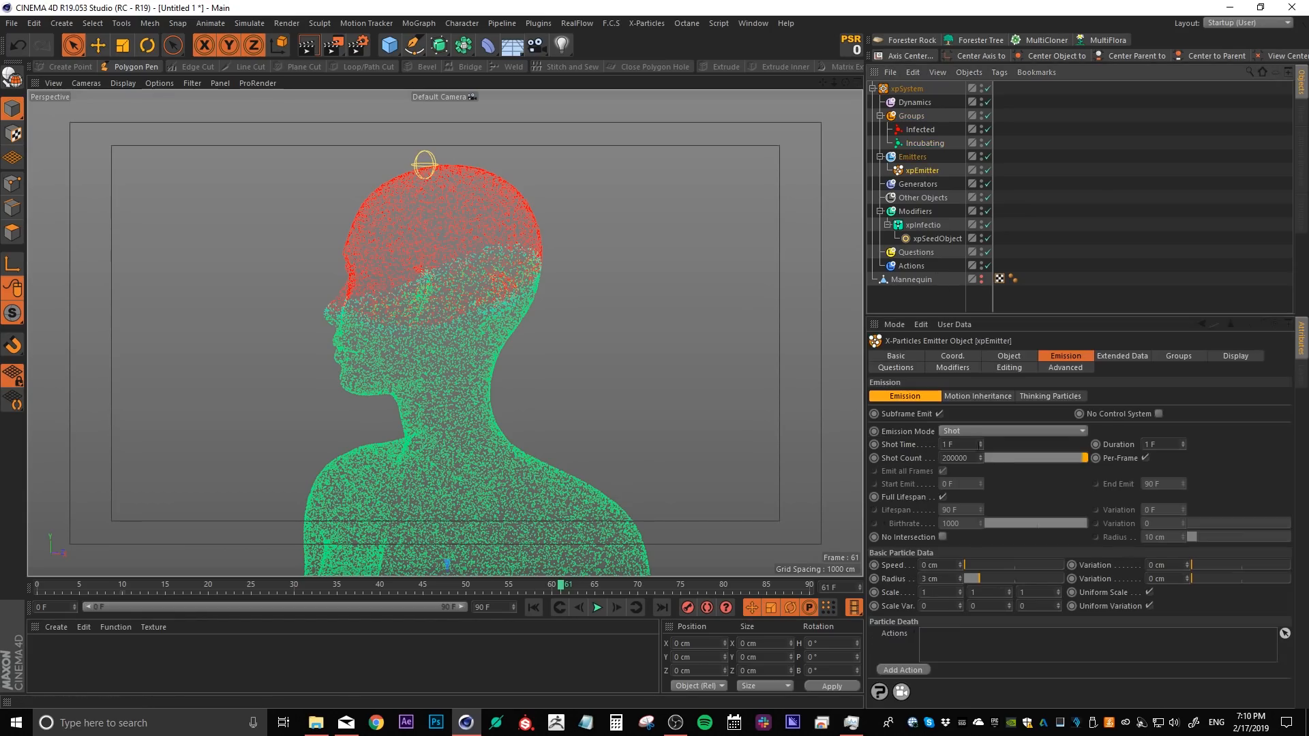
{"action": "left_click", "coordinate": [1233, 357]}
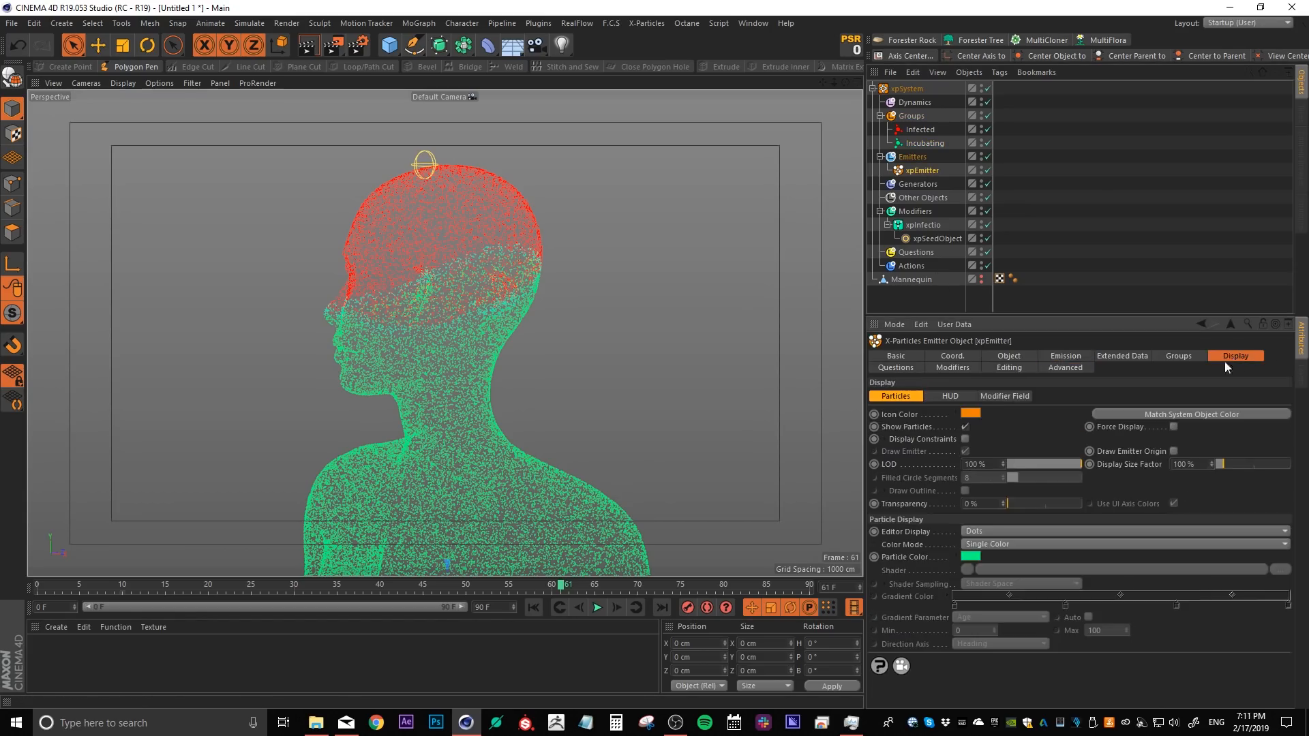
{"action": "left_click", "coordinate": [981, 533]}
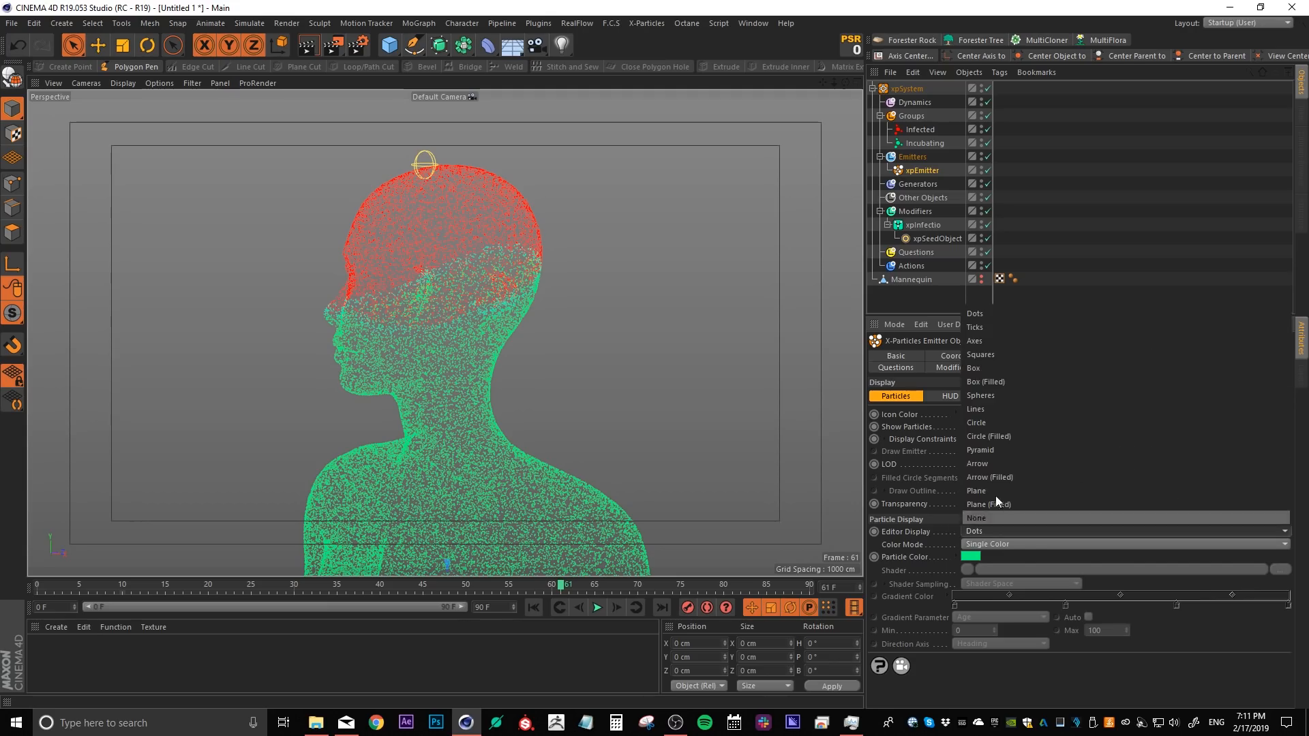
{"action": "left_click", "coordinate": [1000, 357]}
{"action": "left_click", "coordinate": [539, 607]}
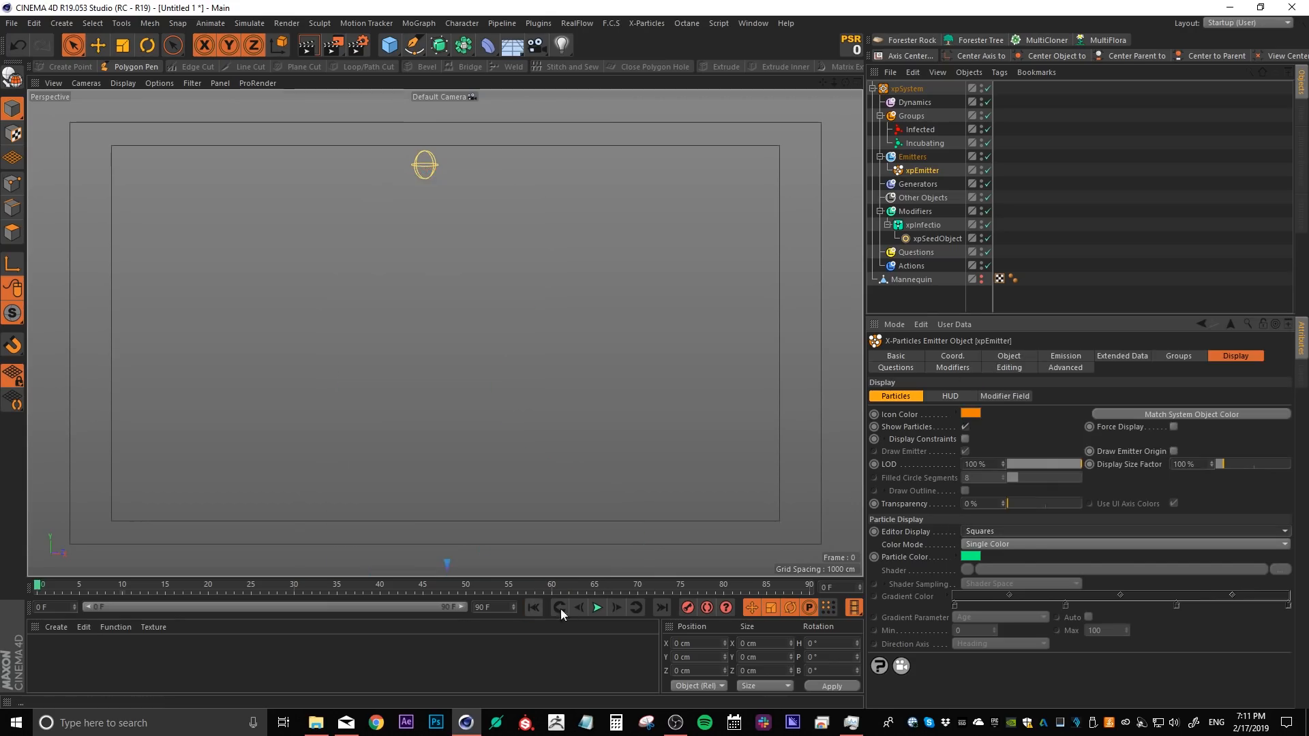
{"action": "left_click", "coordinate": [598, 607]}
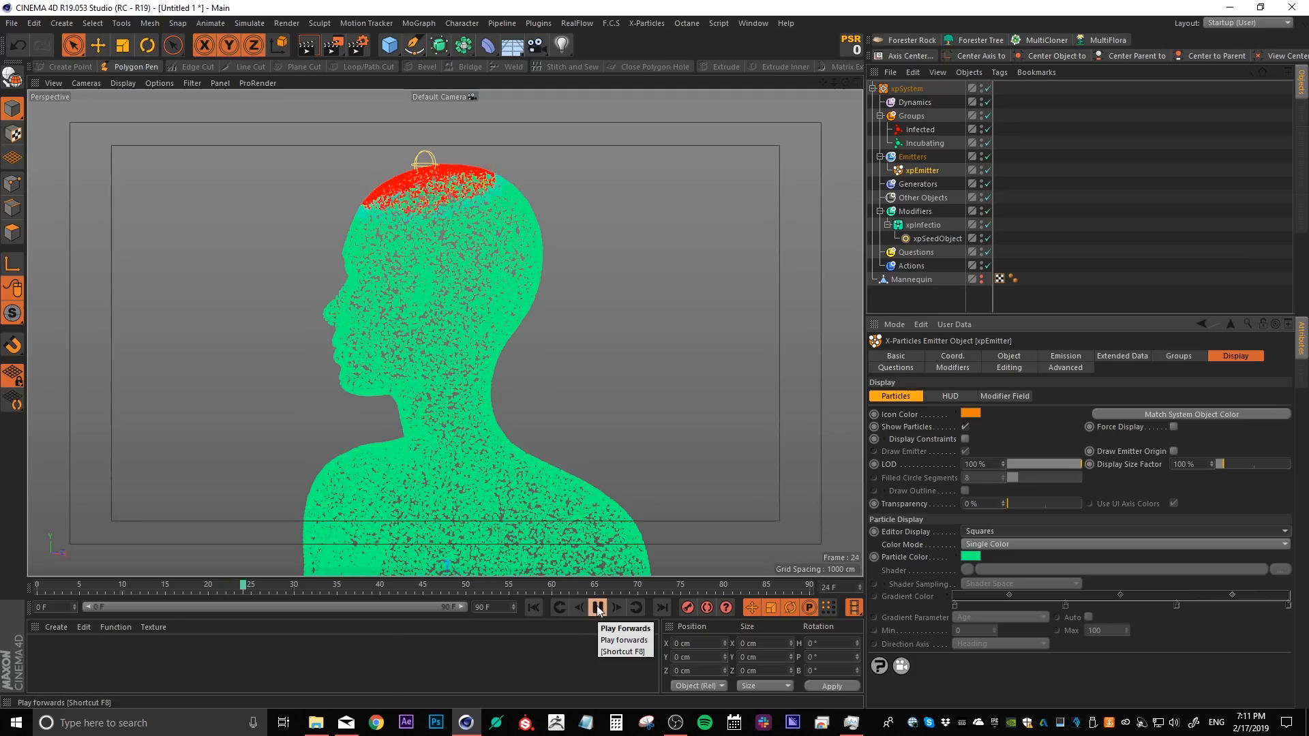
{"action": "left_click", "coordinate": [598, 608]}
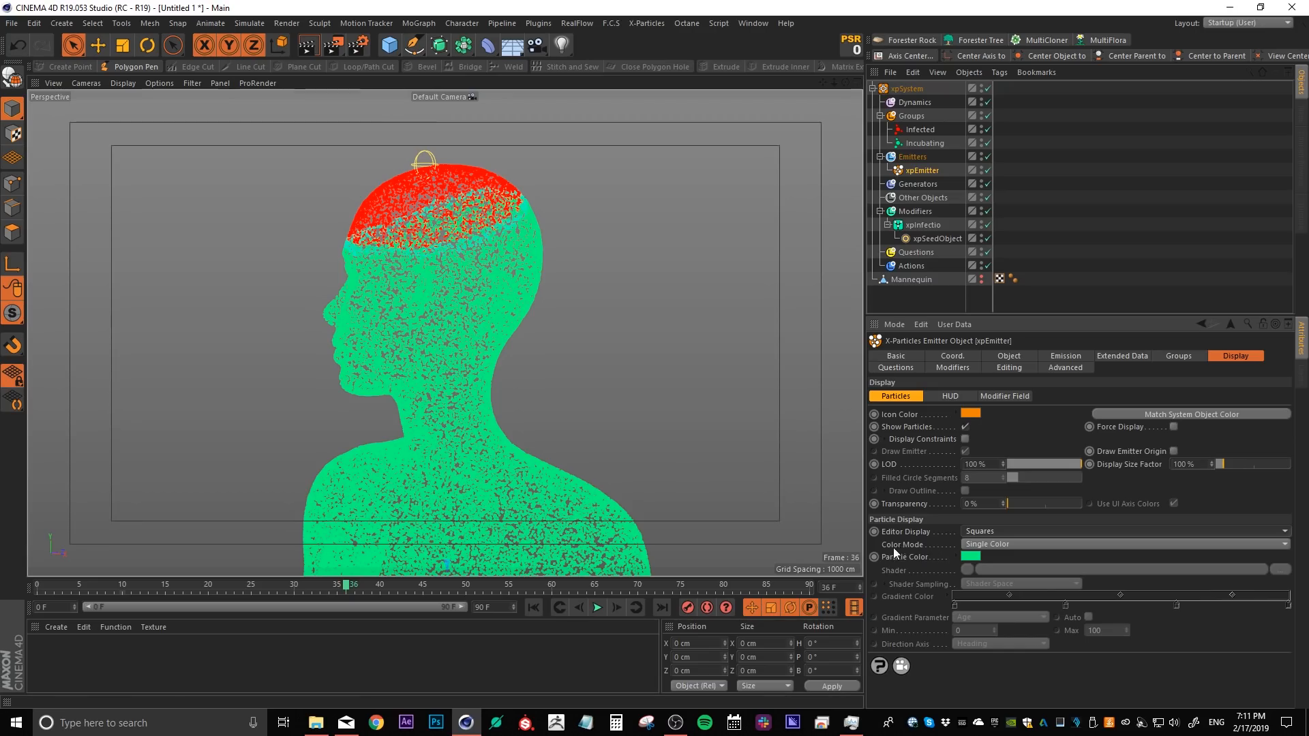
Set xpEmitter's particle color mode to Use Shader and load a Noise shader.
{"action": "left_click", "coordinate": [1286, 544]}
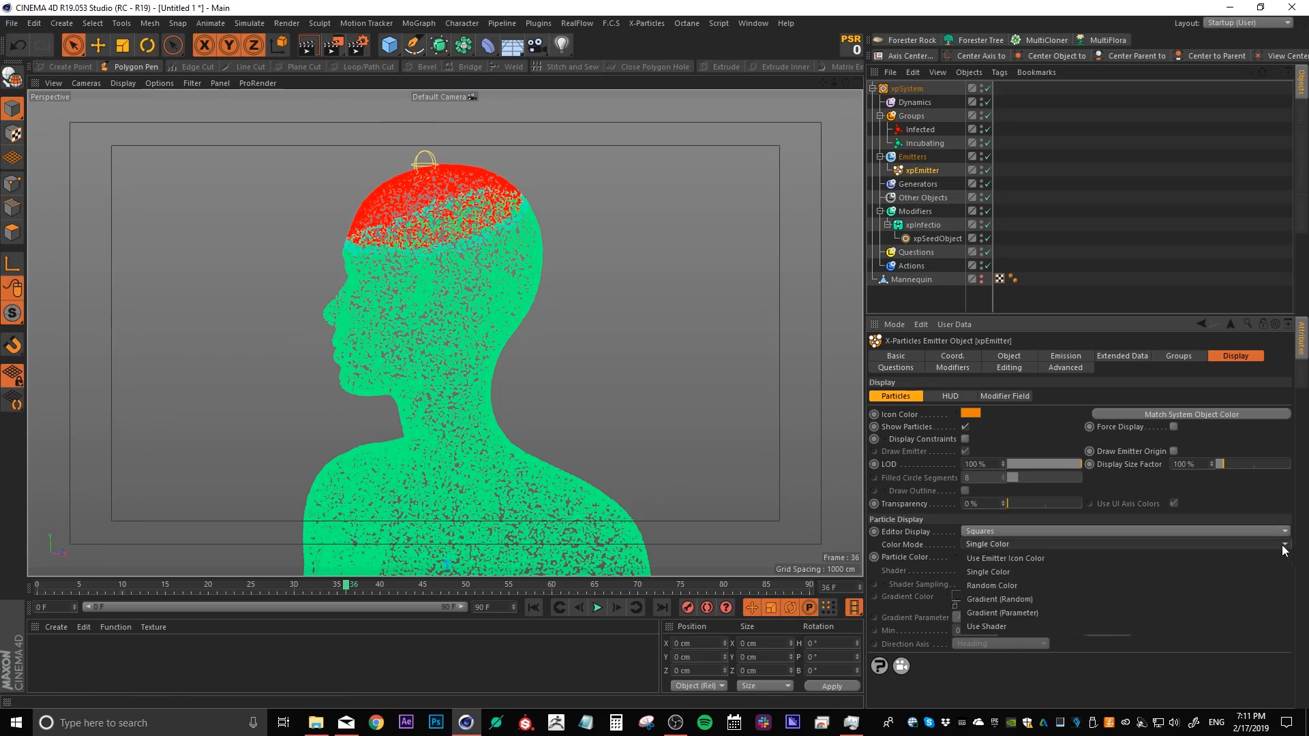
{"action": "left_click", "coordinate": [1011, 630]}
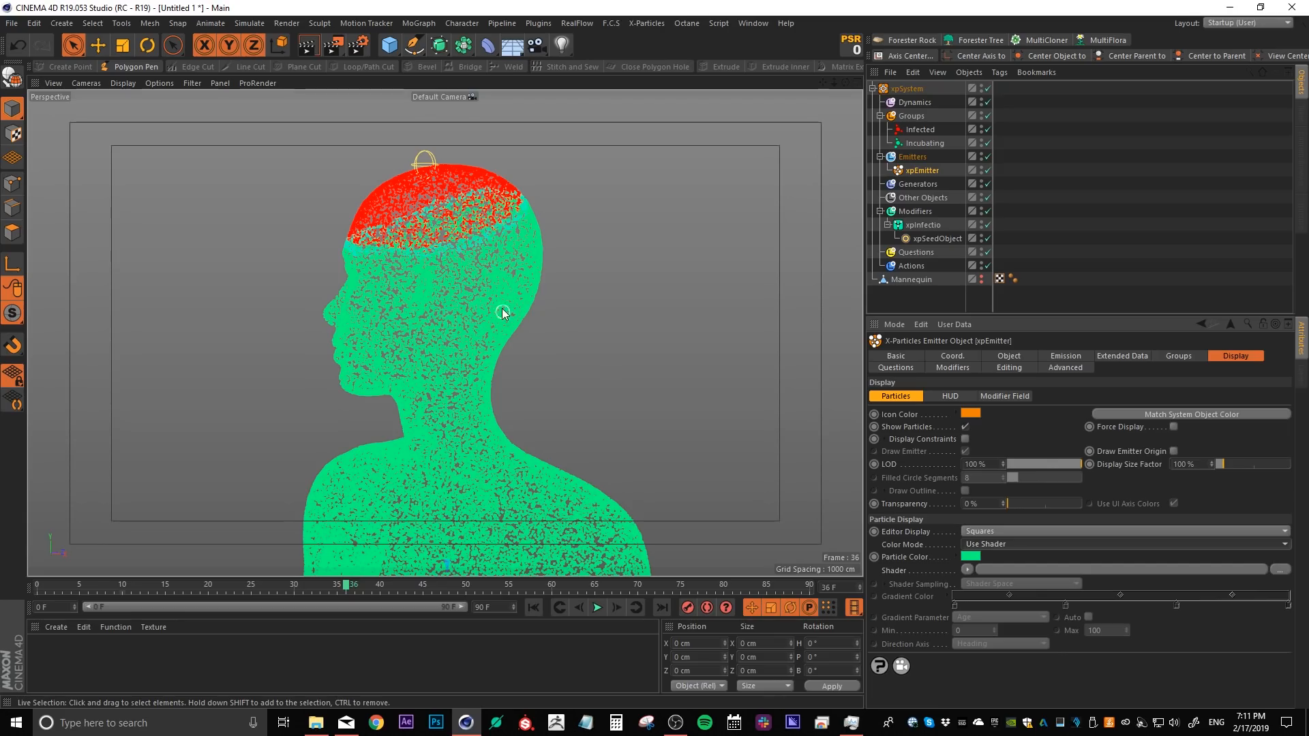
{"action": "left_click", "coordinate": [968, 570]}
{"action": "left_click", "coordinate": [971, 355]}
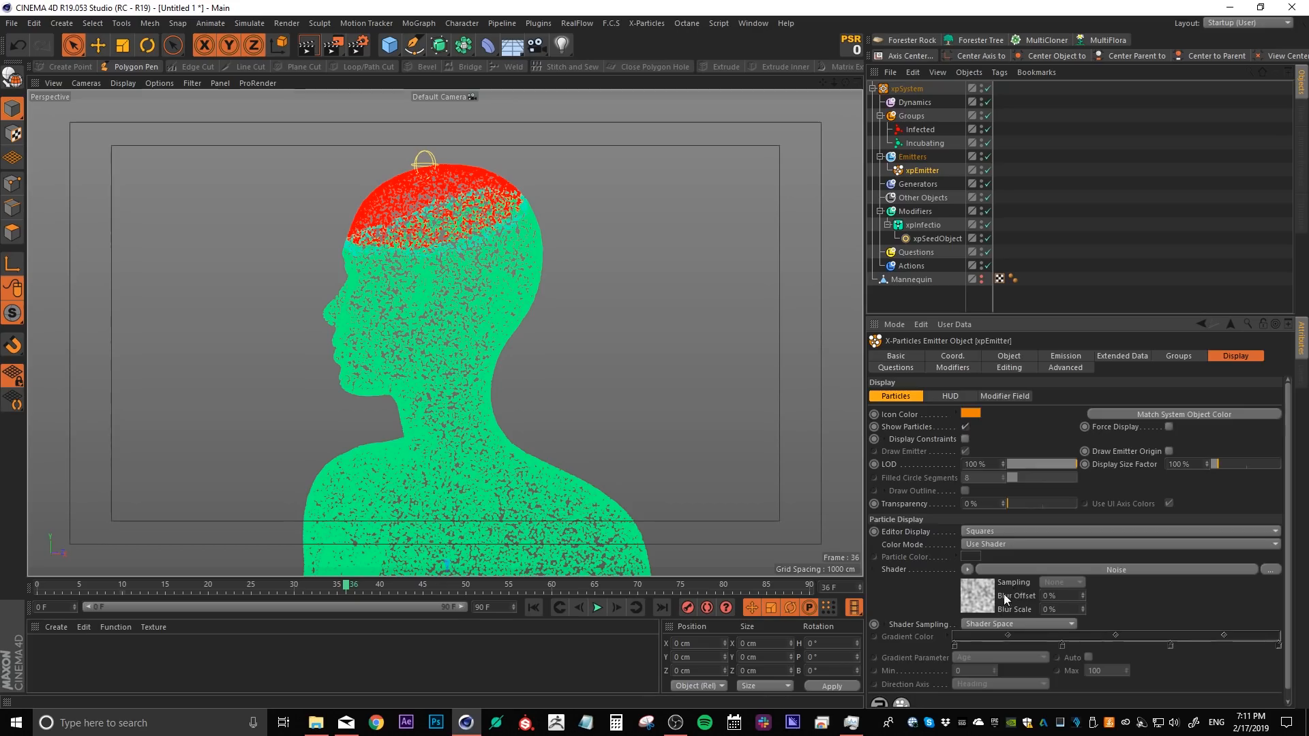
Set the Noise shader's contrast to about 65%, global scale to 500% and second relative scale value to 300%.
{"action": "left_click", "coordinate": [982, 601]}
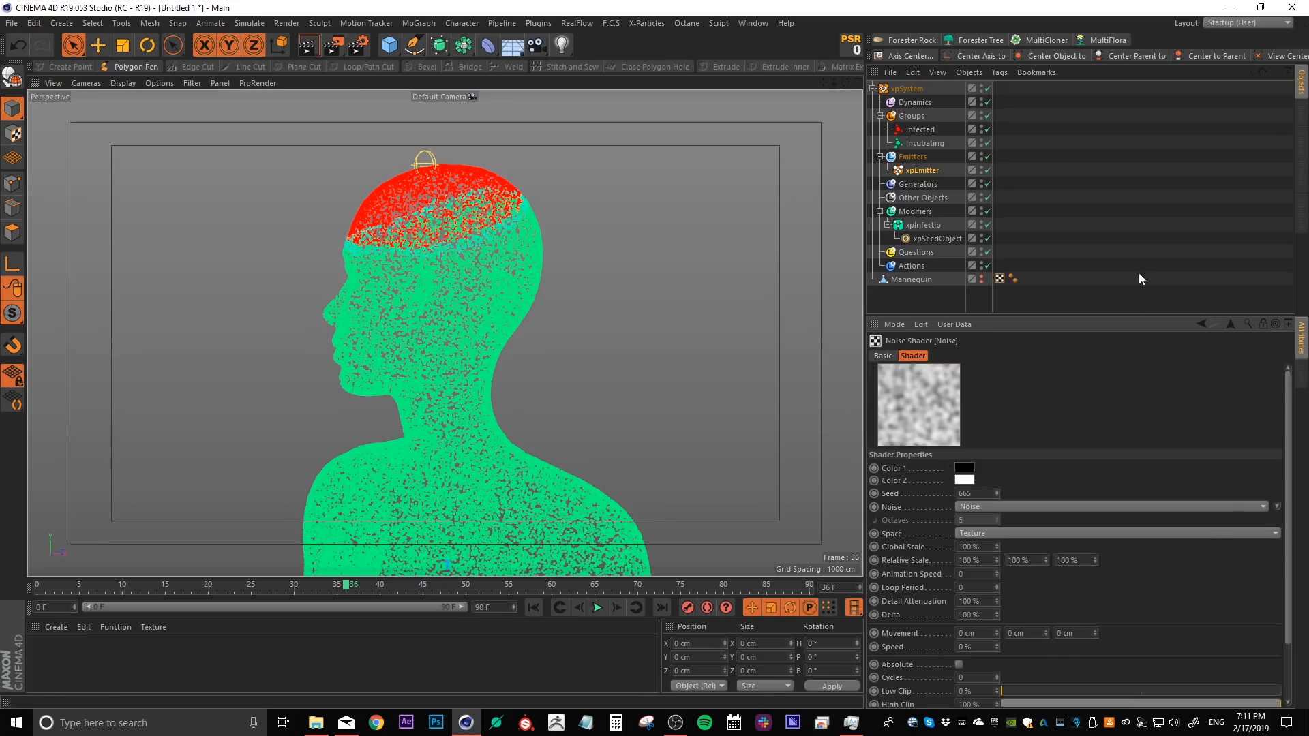
{"action": "left_click_drag", "start_coordinate": [1115, 315], "coordinate": [1111, 259]}
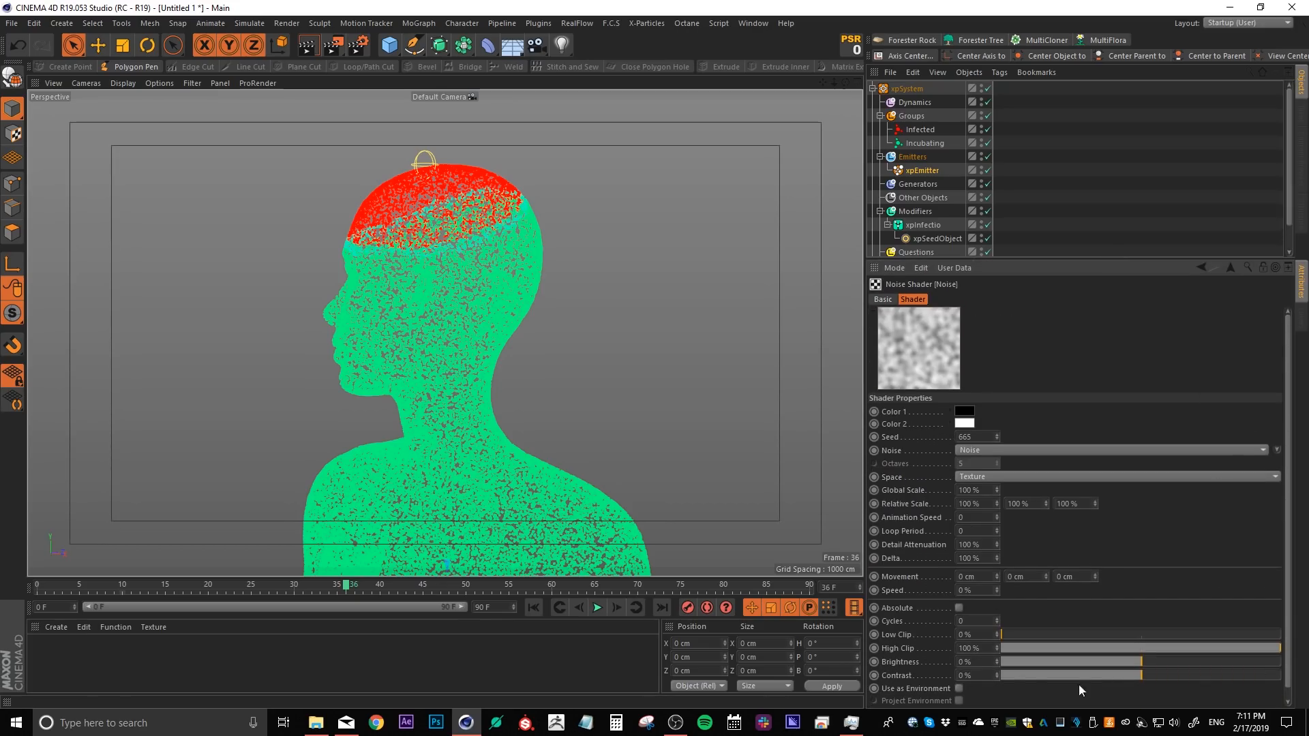
{"action": "left_click_drag", "start_coordinate": [1165, 677], "coordinate": [1229, 674]}
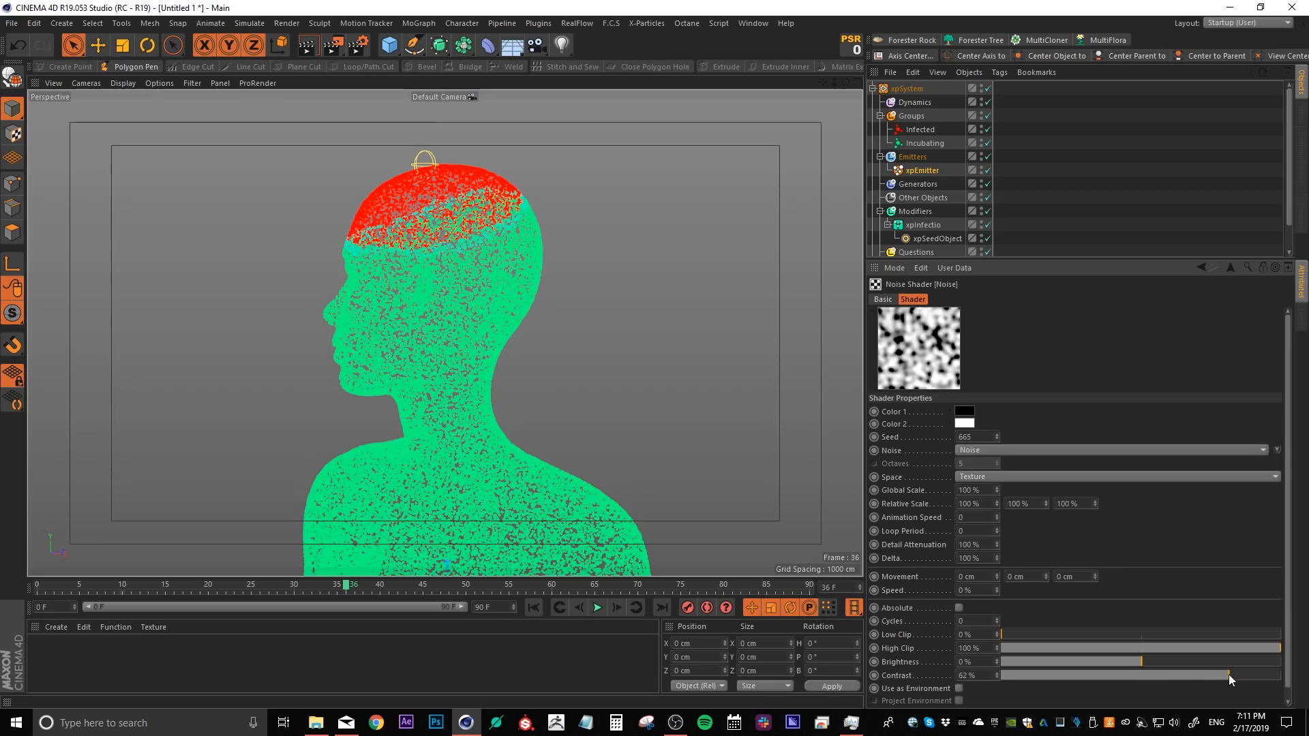
{"action": "left_click", "coordinate": [985, 489]}
{"action": "type", "text": "500"}
{"action": "key", "text": "Return"}
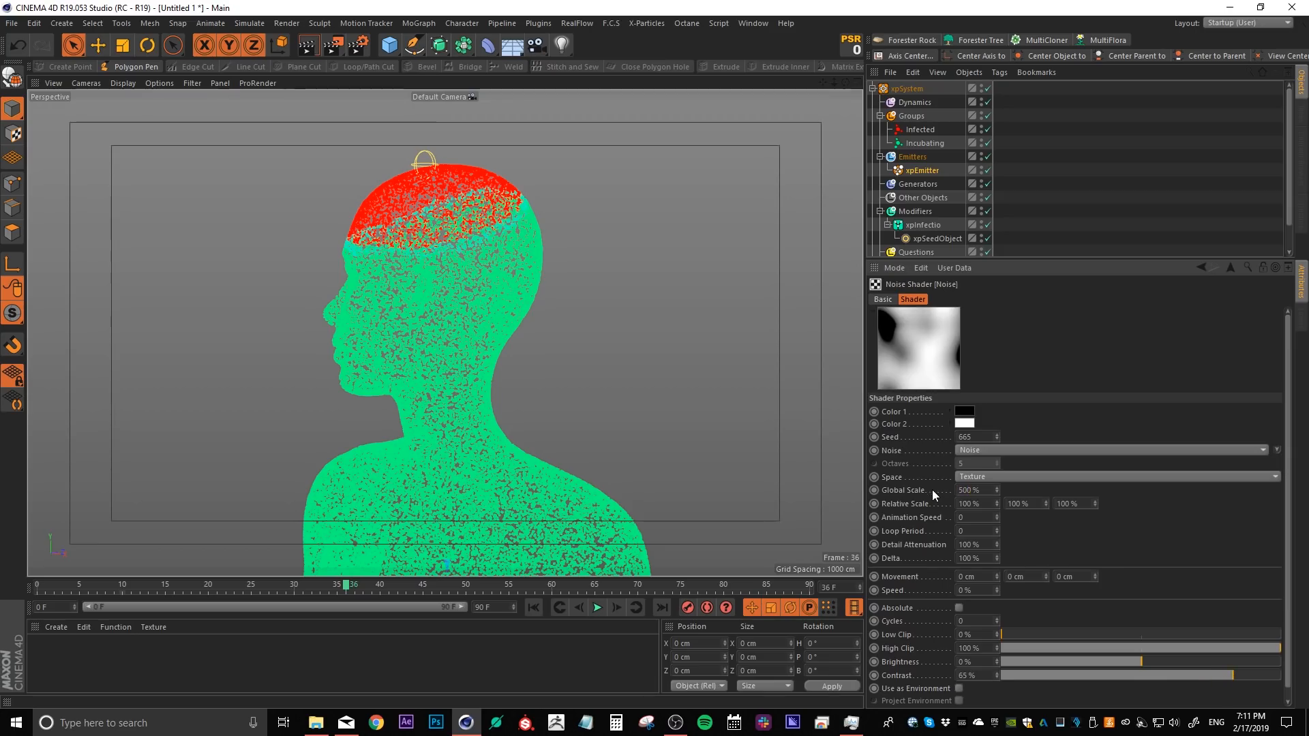
{"action": "left_click", "coordinate": [1037, 505]}
{"action": "type", "text": "300"}
{"action": "key", "text": "Return"}
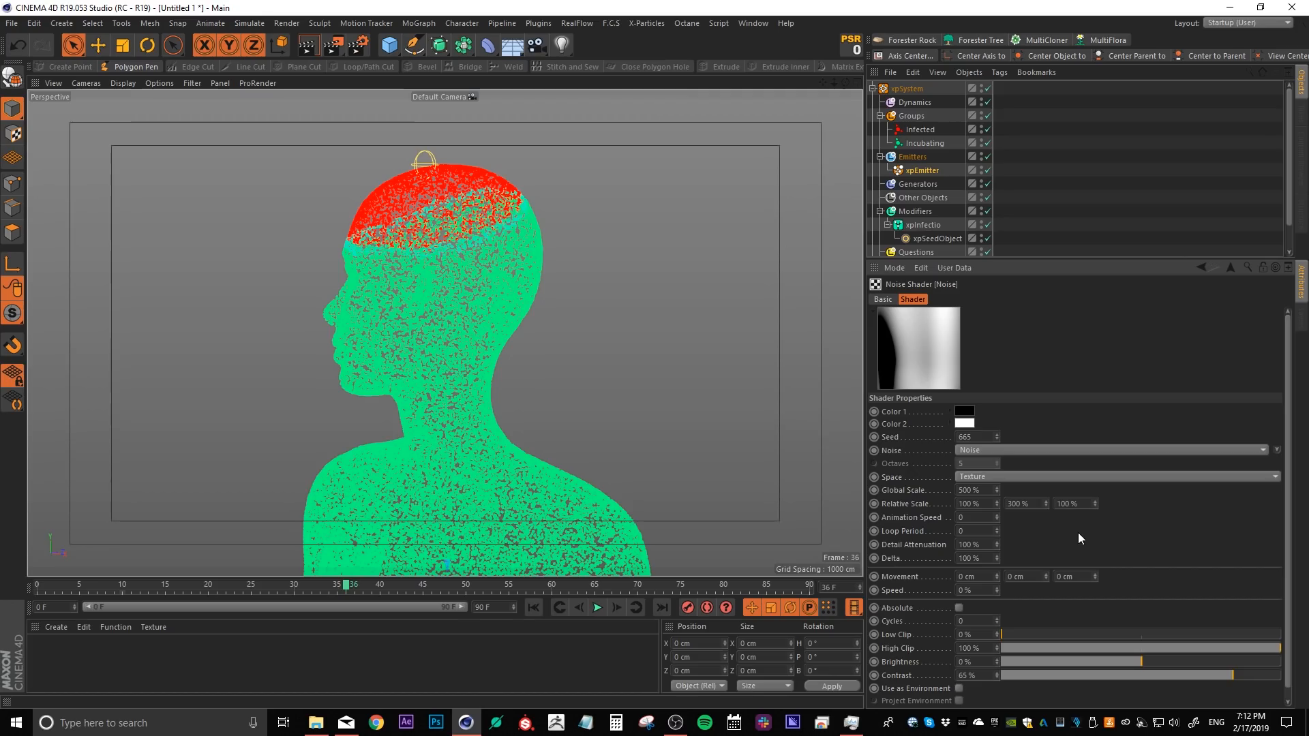
Replay the simulation from the first frame and inspect how the infection spreads across the noise-colored particles.
{"action": "left_click", "coordinate": [534, 607]}
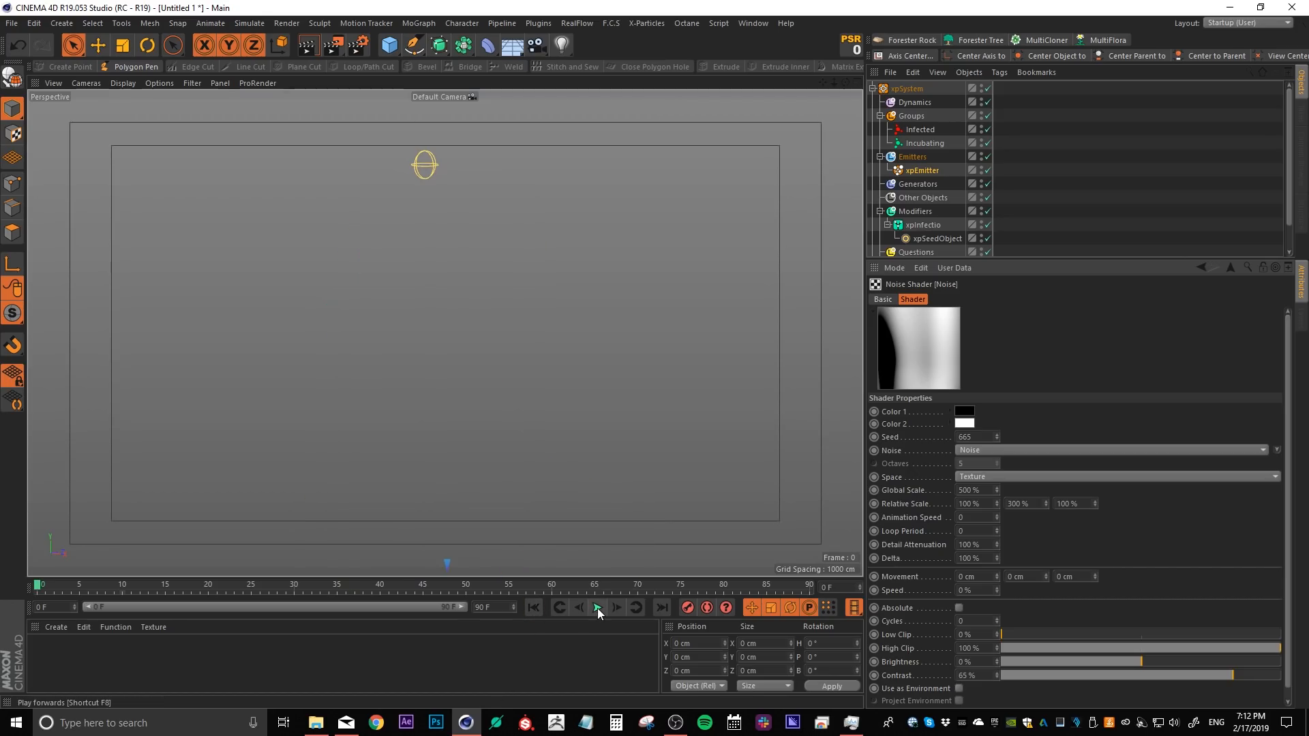
{"action": "left_click", "coordinate": [597, 608]}
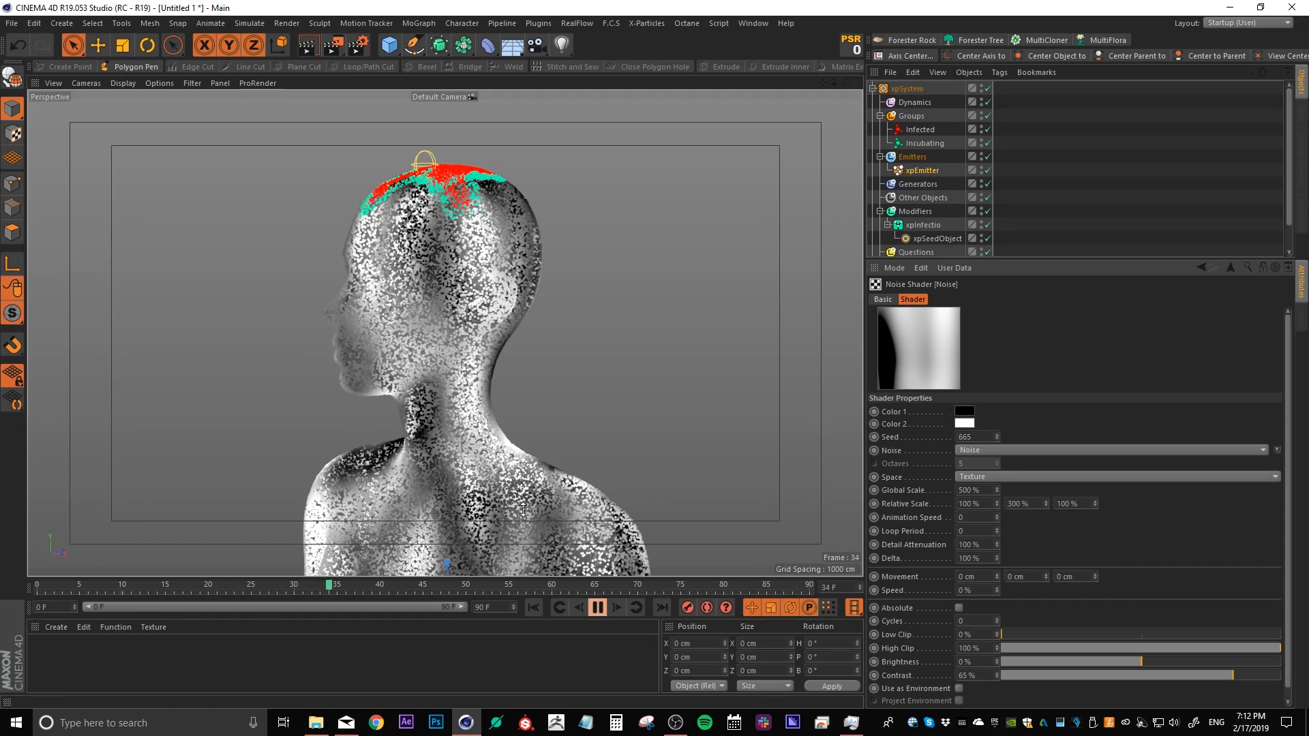
{"action": "left_click_drag", "start_coordinate": [397, 313], "coordinate": [631, 293], "text": "alt"}
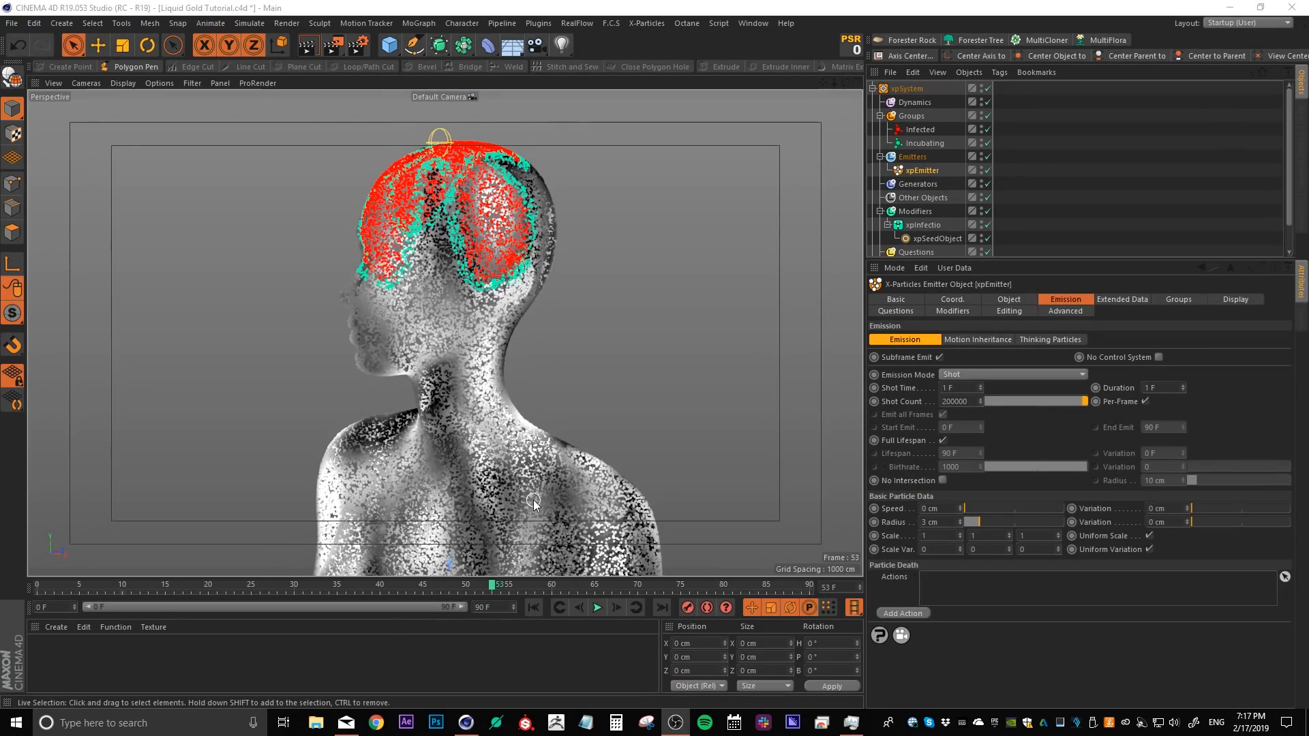
Add an xpOVDBMesher generator and assign the Infected group as its source.
{"action": "left_click", "coordinate": [912, 184]}
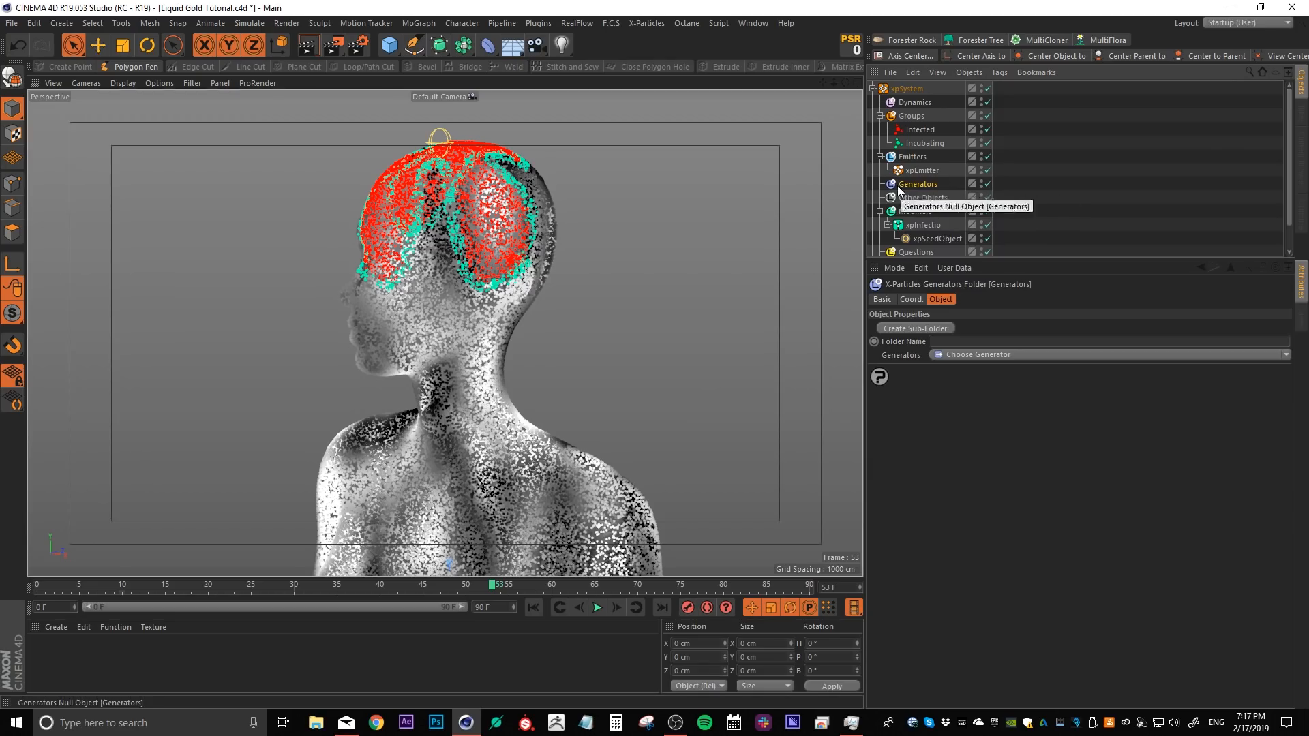
{"action": "left_click", "coordinate": [1279, 358]}
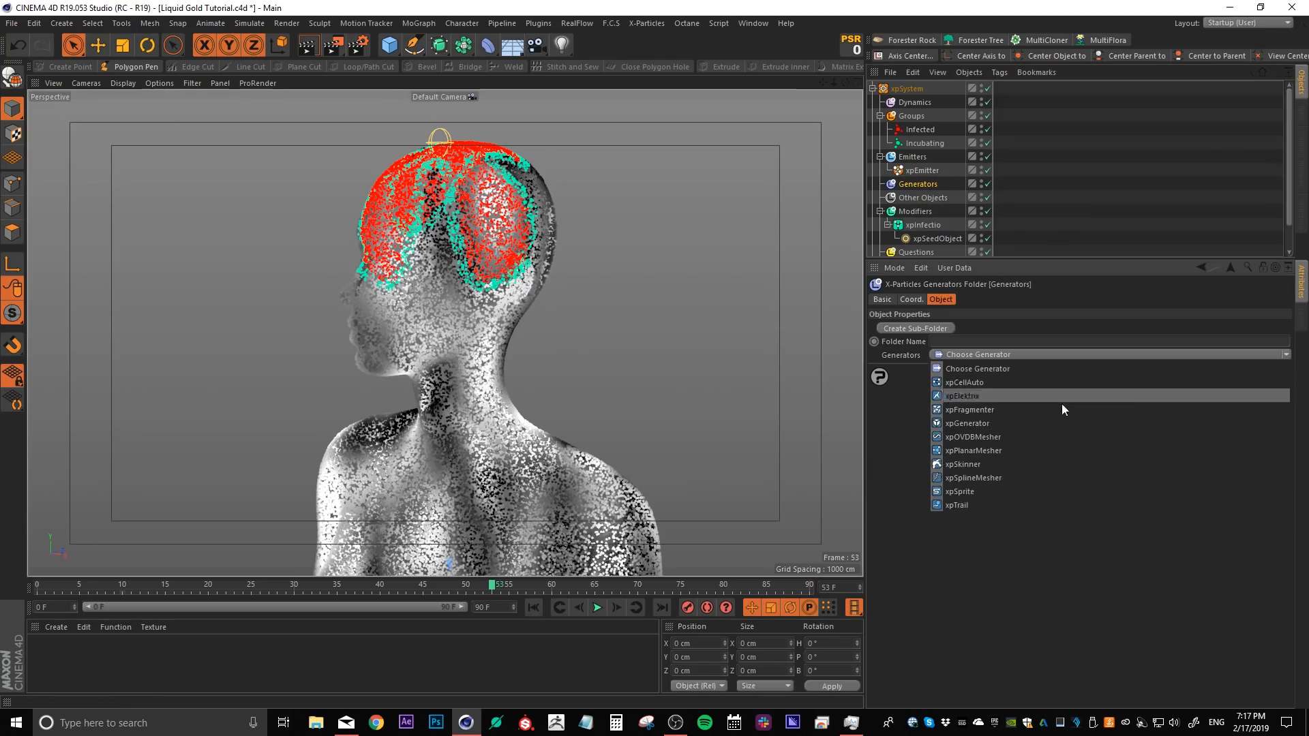
{"action": "left_click", "coordinate": [1038, 436]}
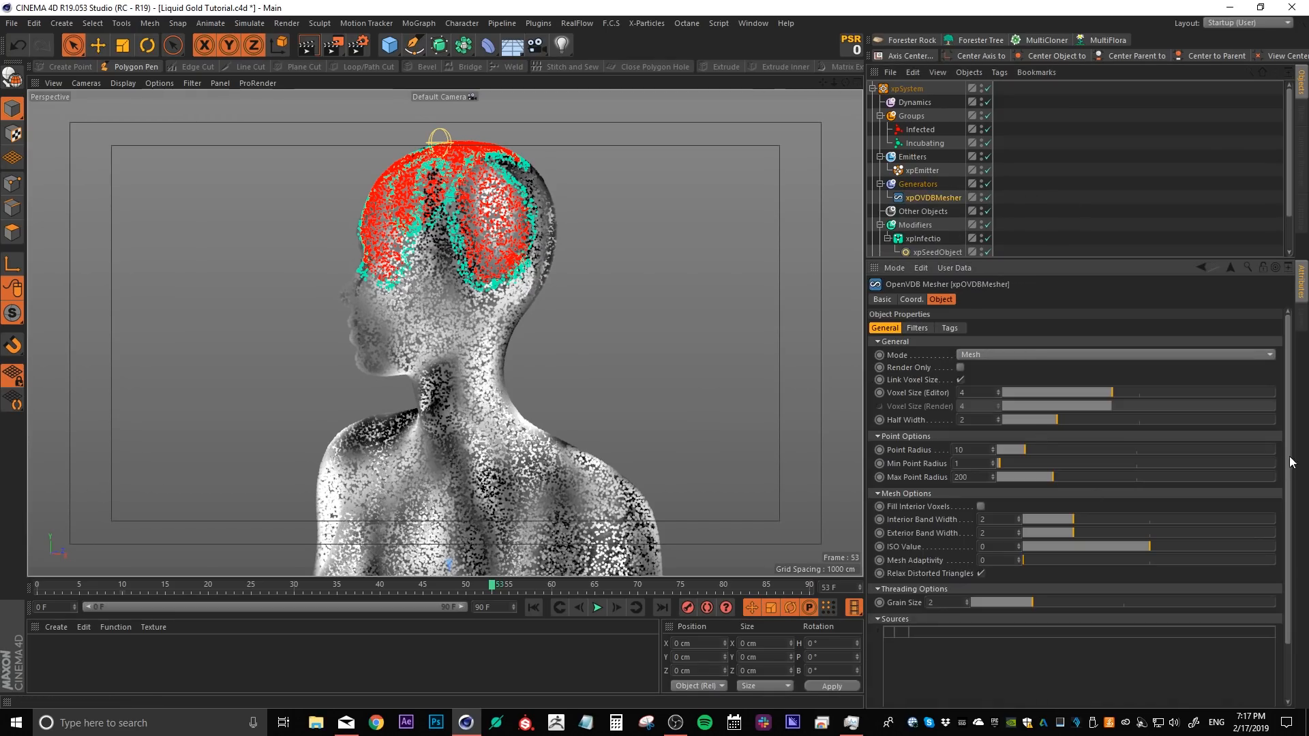
{"action": "left_click_drag", "start_coordinate": [1288, 460], "coordinate": [1269, 567]}
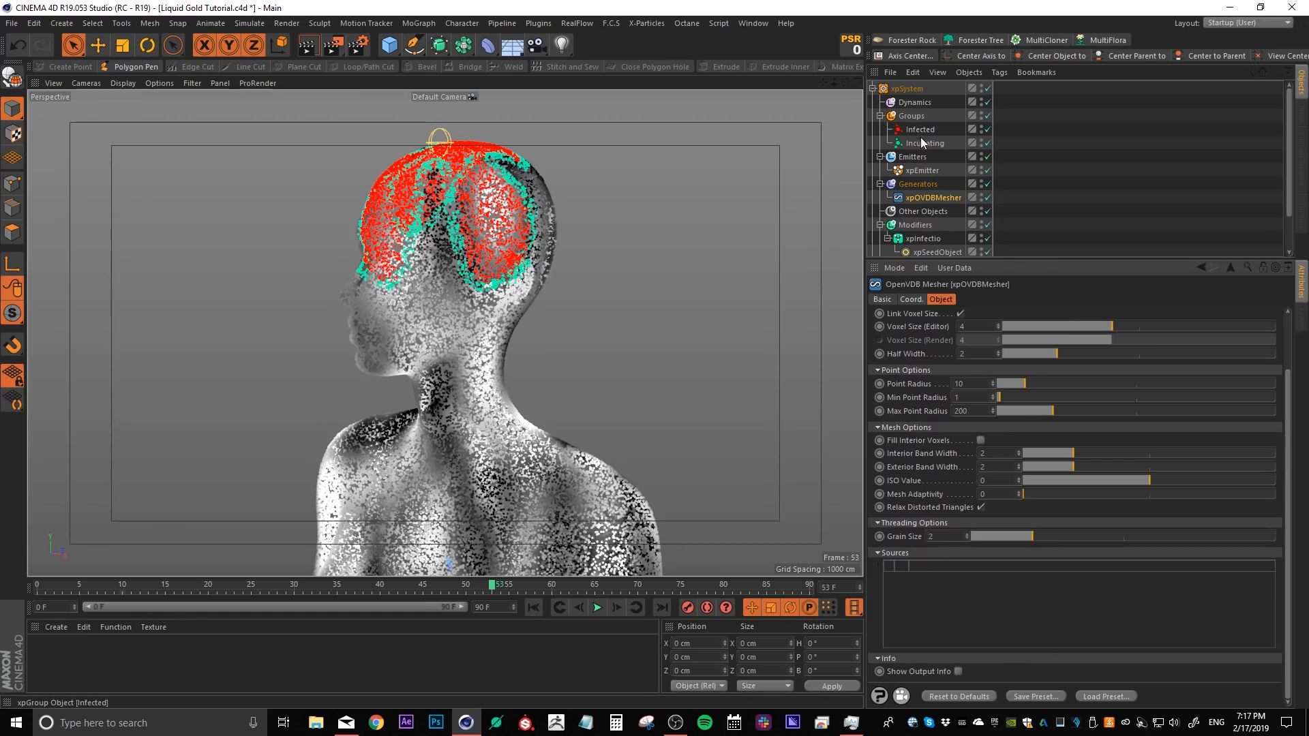
{"action": "left_click_drag", "start_coordinate": [919, 130], "coordinate": [940, 600]}
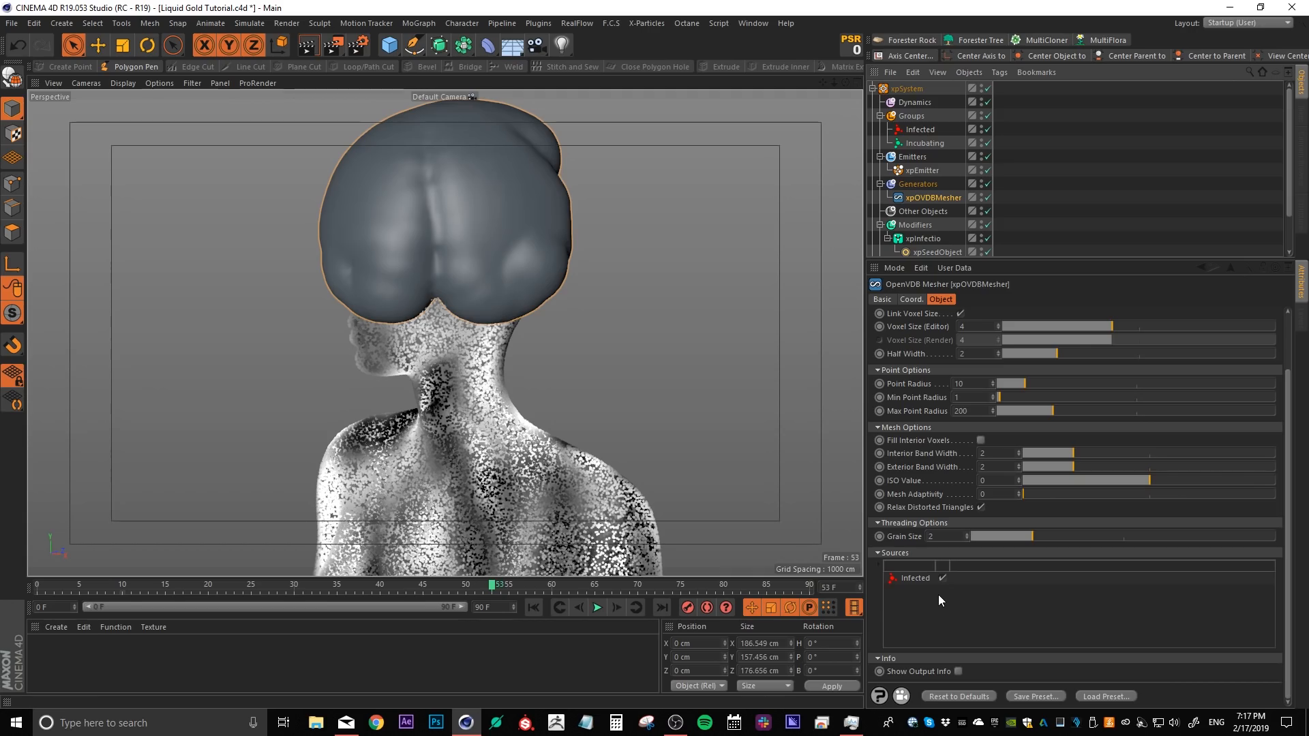
Replay the simulation from the first frame and check how the OpenVDB mesh grows over the head.
{"action": "mouse_move", "coordinate": [478, 254]}
{"action": "left_mouse_down", "text": "alt"}
{"action": "mouse_move", "coordinate": [331, 218]}
{"action": "mouse_move", "coordinate": [669, 190]}
{"action": "mouse_move", "coordinate": [623, 228]}
{"action": "mouse_move", "coordinate": [483, 185]}
{"action": "mouse_move", "coordinate": [505, 203]}
{"action": "left_mouse_up", "text": "alt"}
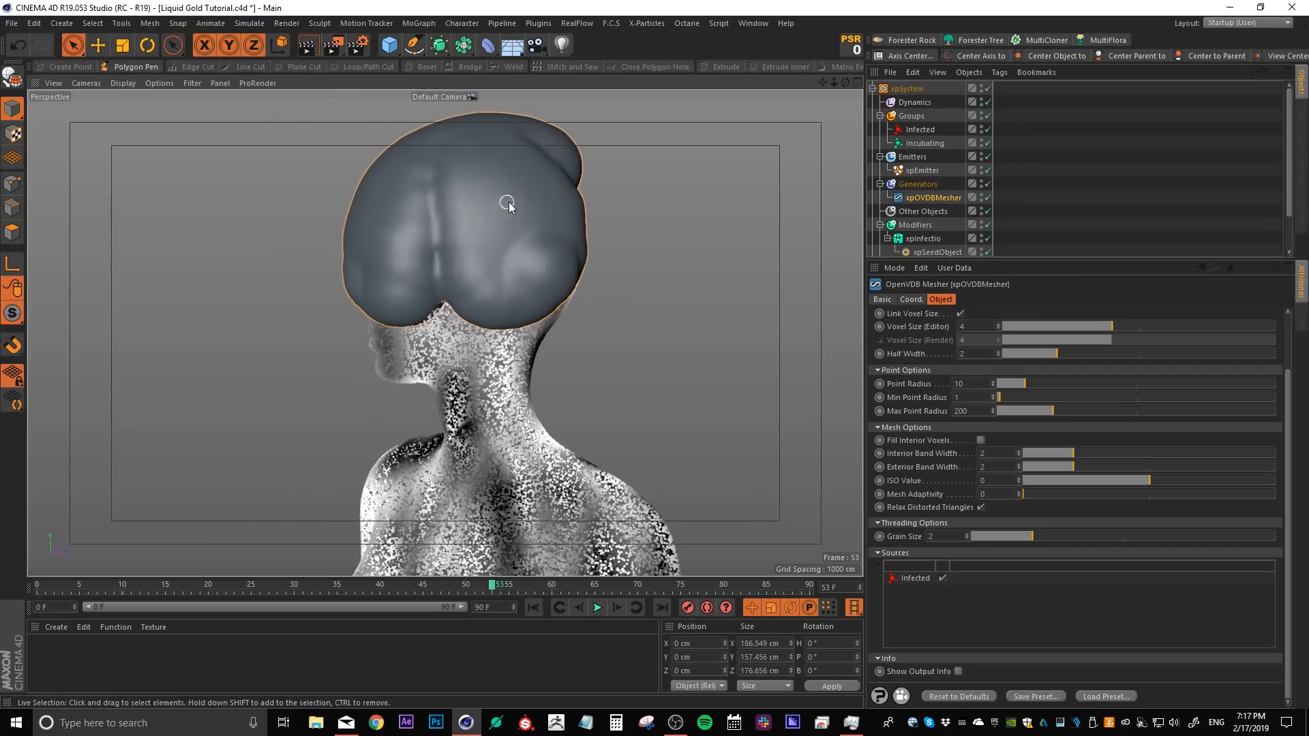
{"action": "left_click", "coordinate": [533, 608]}
{"action": "left_click", "coordinate": [597, 608]}
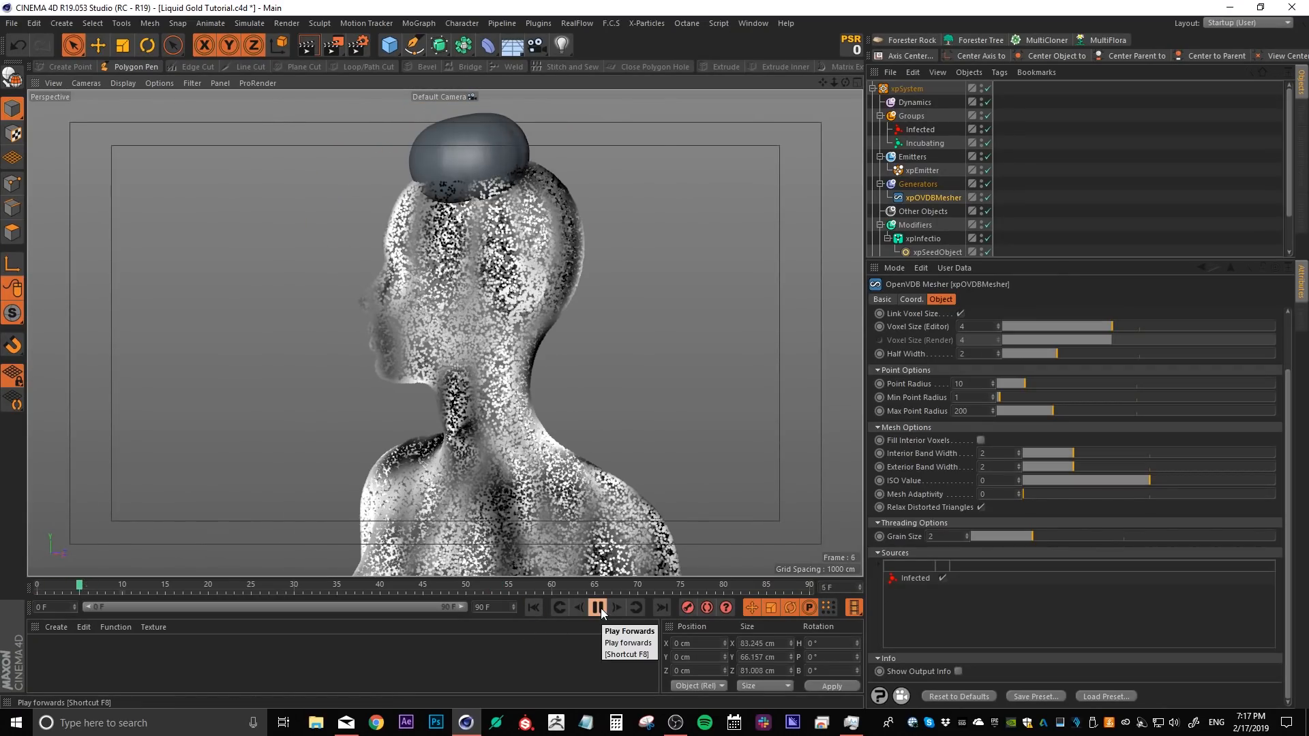
{"action": "left_click", "coordinate": [597, 607]}
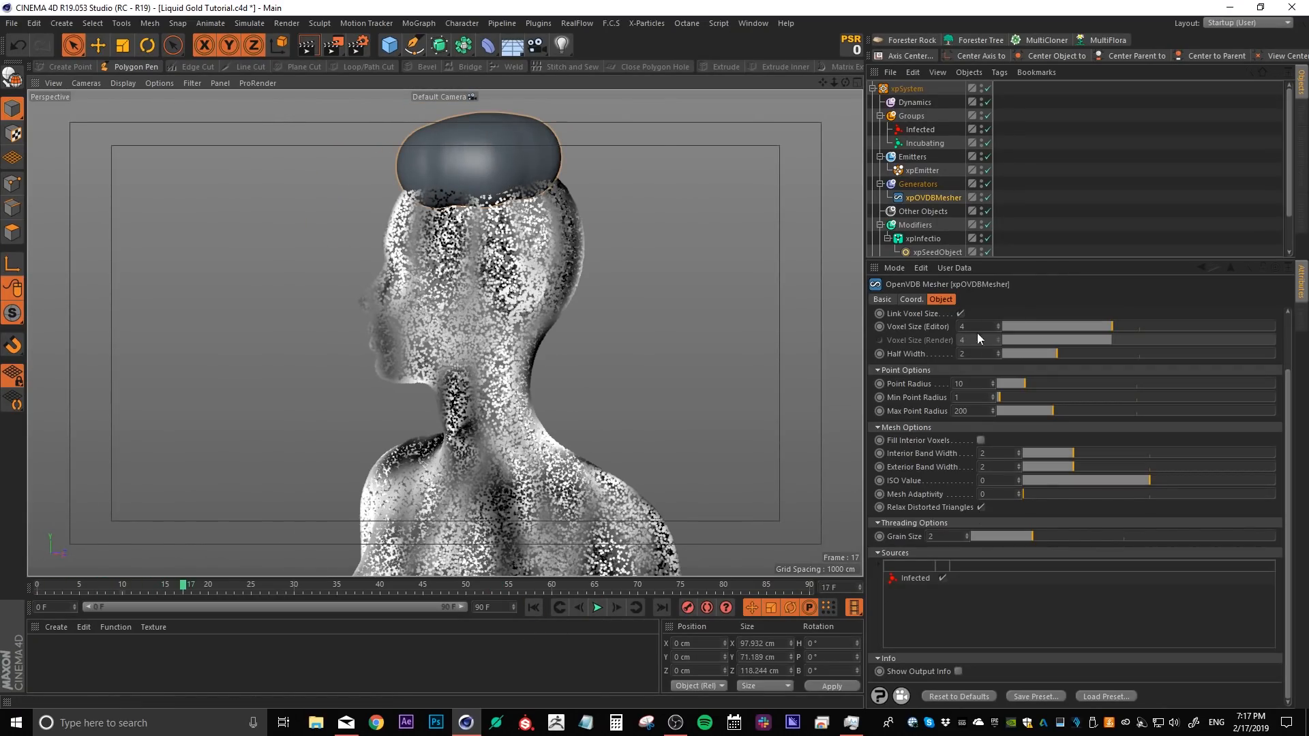
Set xpOVDBMesher's point radius to 1 and its editor voxel size to 1.
{"action": "scroll", "coordinate": [926, 431], "scroll_direction": "up", "scroll_amount": 3}
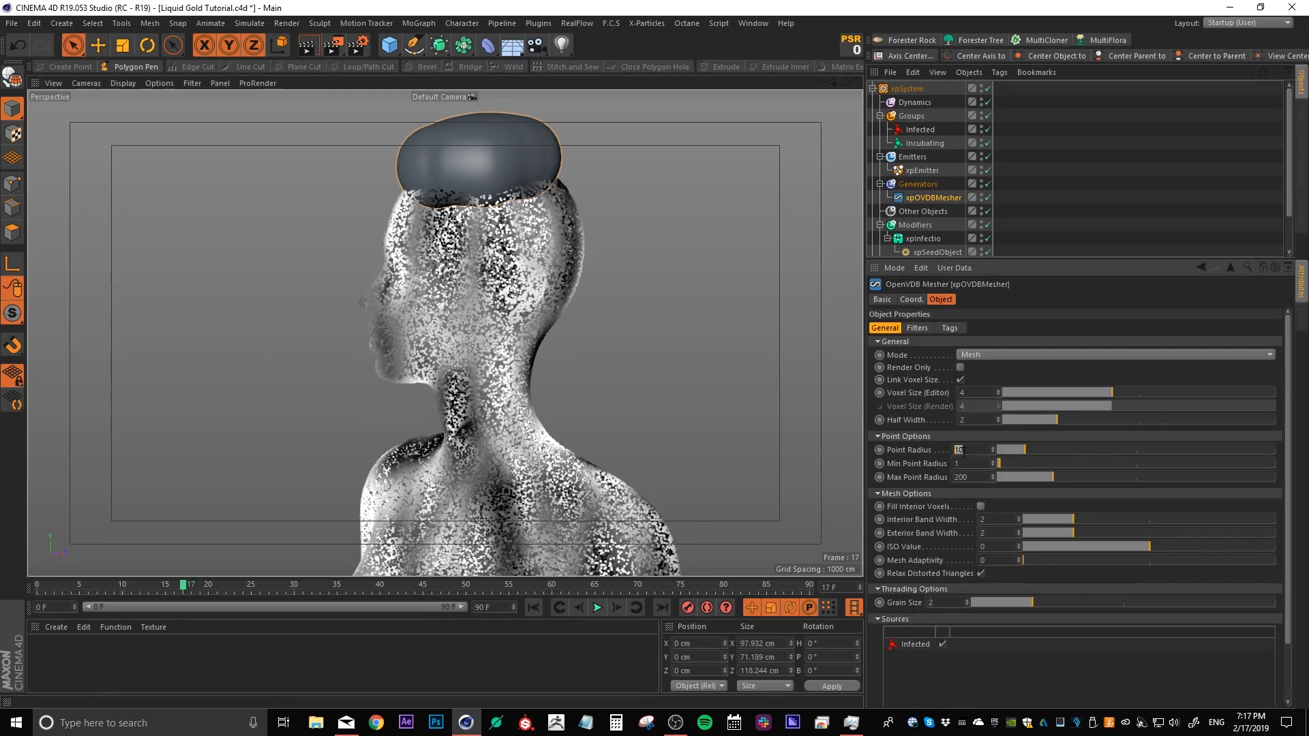
{"action": "key", "text": "Return"}
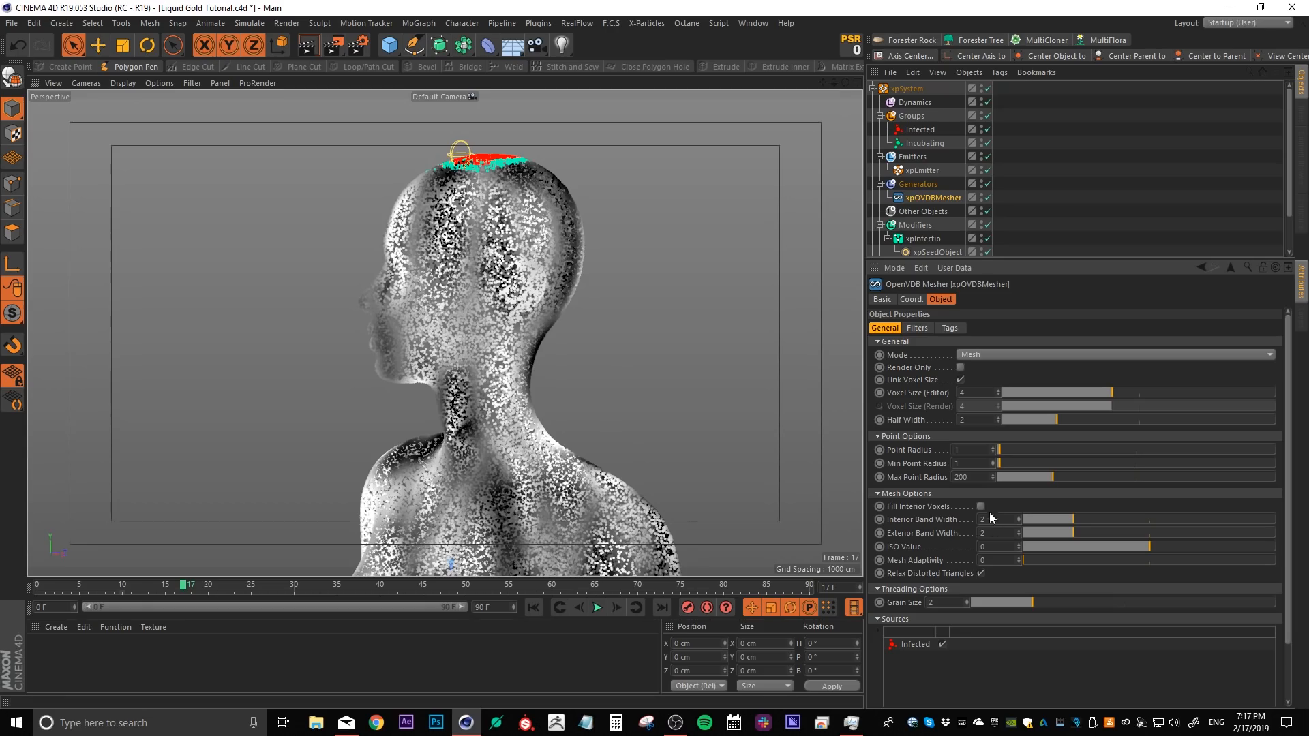
{"action": "left_click_drag", "start_coordinate": [486, 292], "coordinate": [488, 355], "text": "alt"}
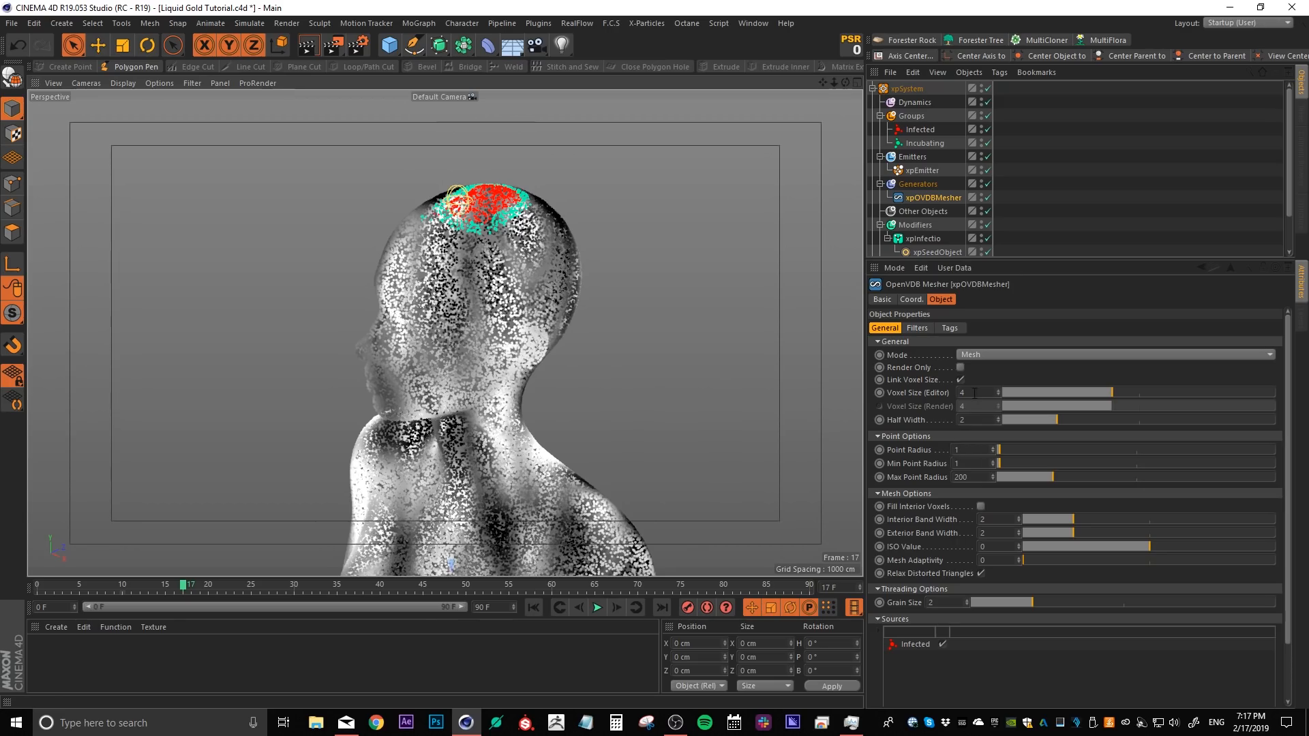
{"action": "left_click", "coordinate": [984, 392]}
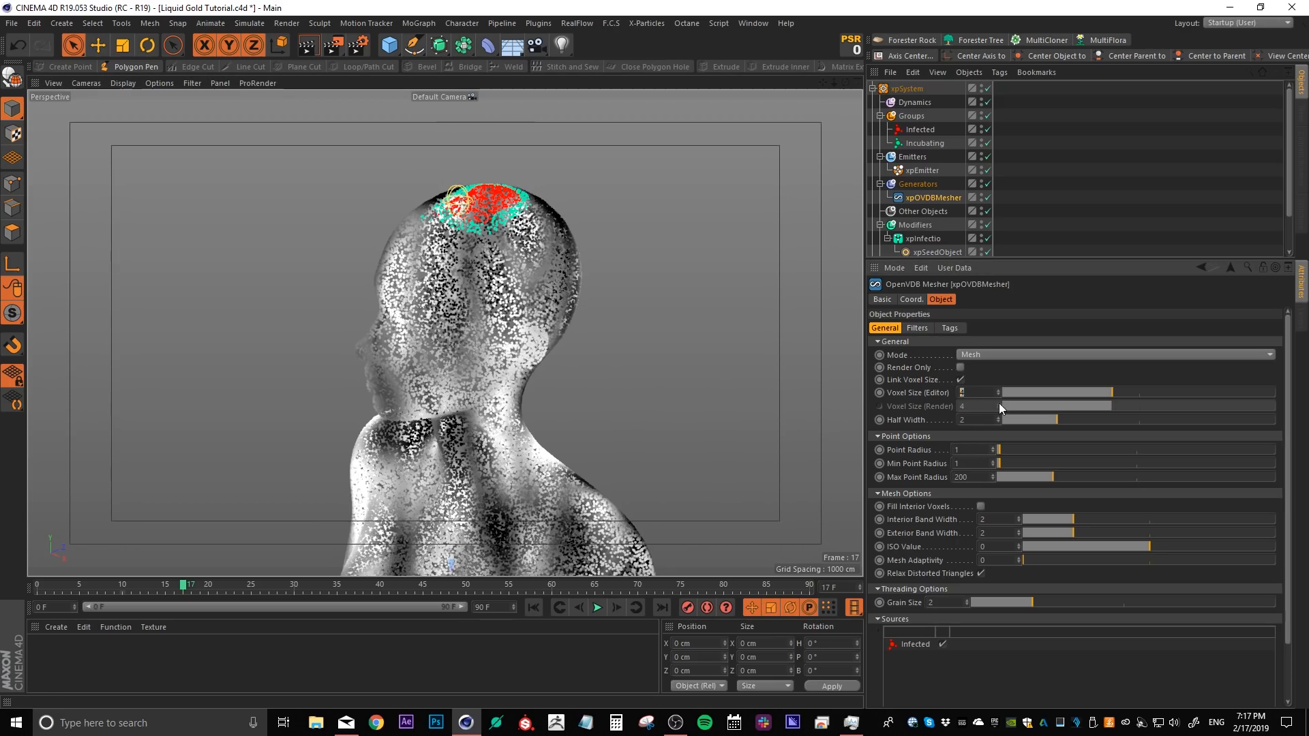
{"action": "type", "text": "1"}
{"action": "key", "text": "Return"}
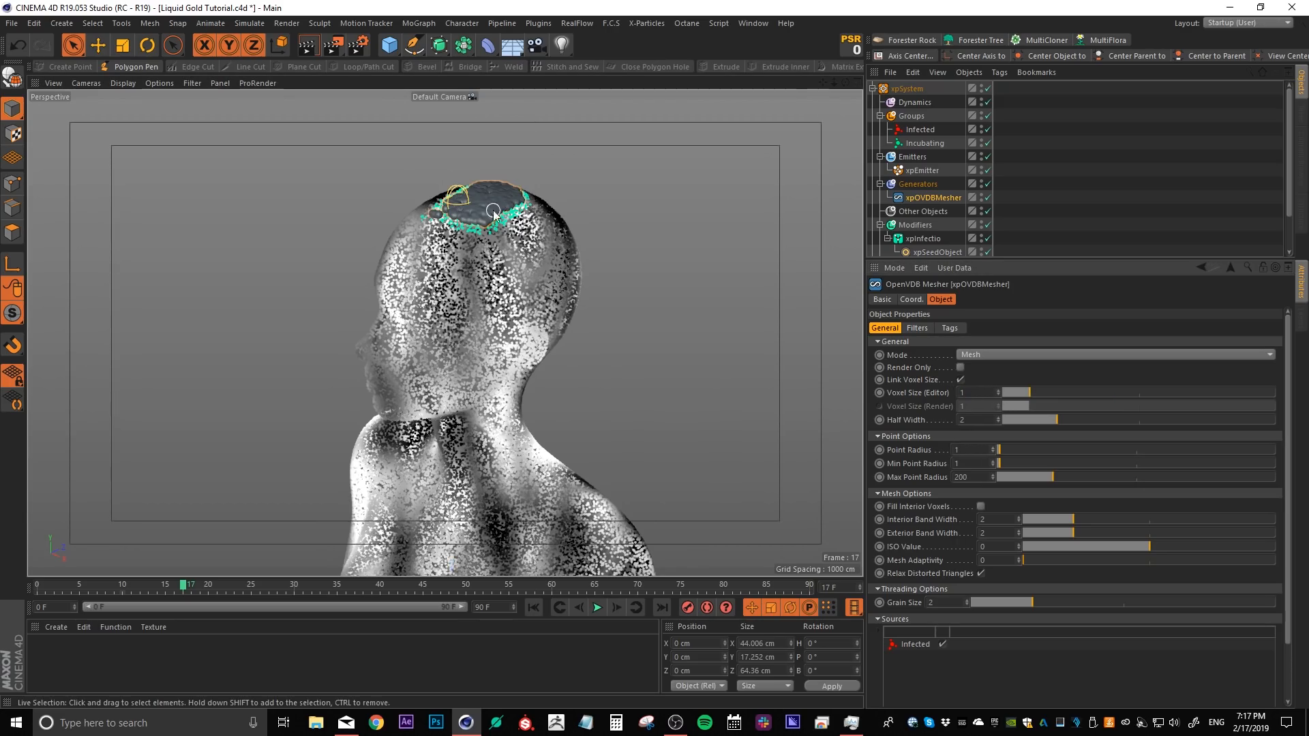
Play the simulation on to about frame 50 and inspect the surface of the OpenVDB mesh on the head up close.
{"action": "left_click_drag", "start_coordinate": [508, 225], "coordinate": [513, 344], "text": "alt"}
{"action": "scroll", "coordinate": [513, 344], "scroll_direction": "up", "scroll_amount": 10}
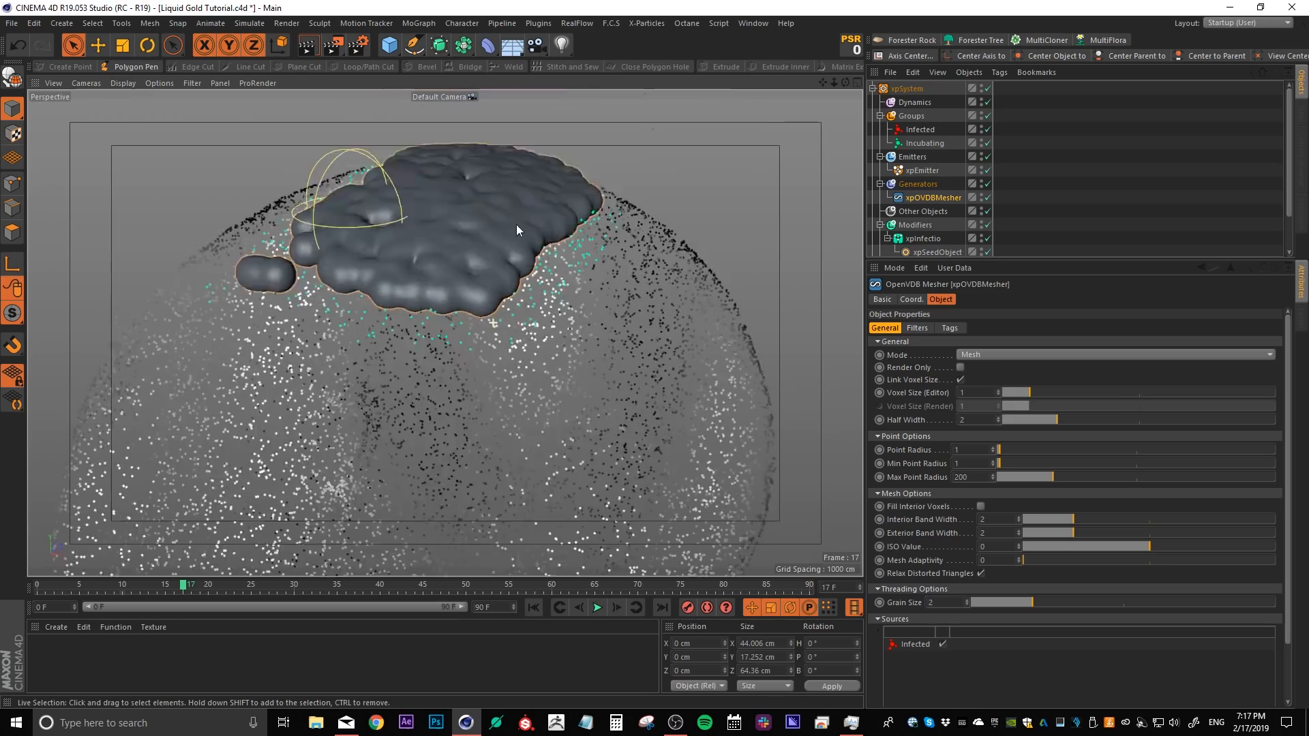
{"action": "scroll", "coordinate": [419, 249], "scroll_direction": "down", "scroll_amount": 5}
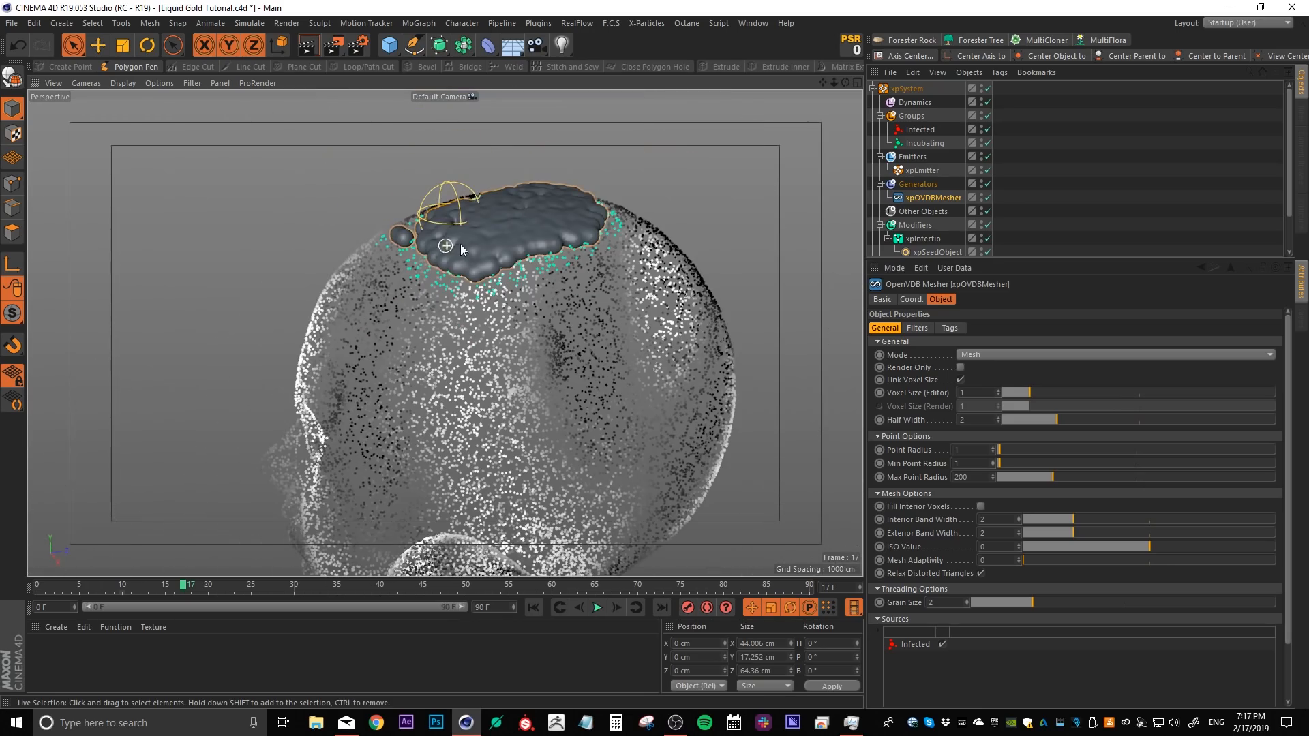
{"action": "left_click", "coordinate": [597, 608]}
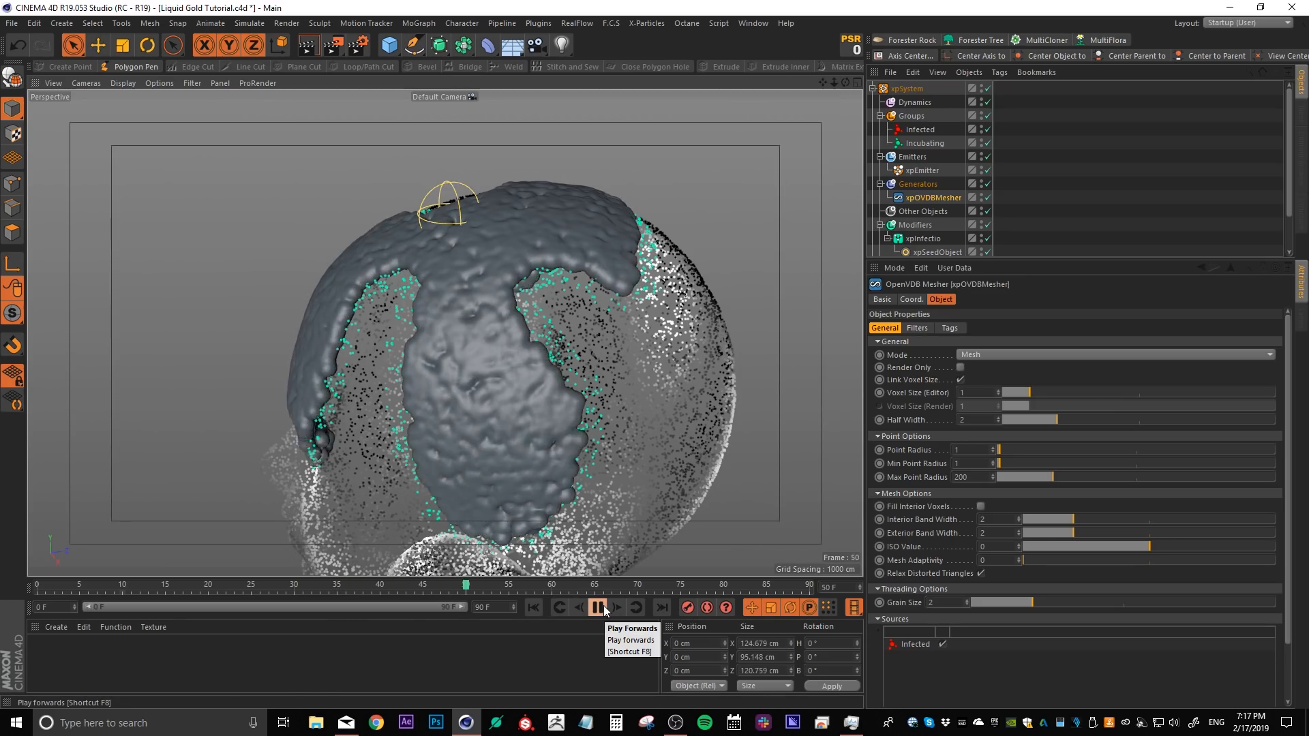
{"action": "left_click", "coordinate": [604, 606]}
Turn on Use Filters for xpOVDBMesher and inspect how the Median filter smooths the mesh.
{"action": "left_click_drag", "start_coordinate": [546, 449], "coordinate": [544, 307], "text": "alt"}
{"action": "left_click", "coordinate": [918, 328]}
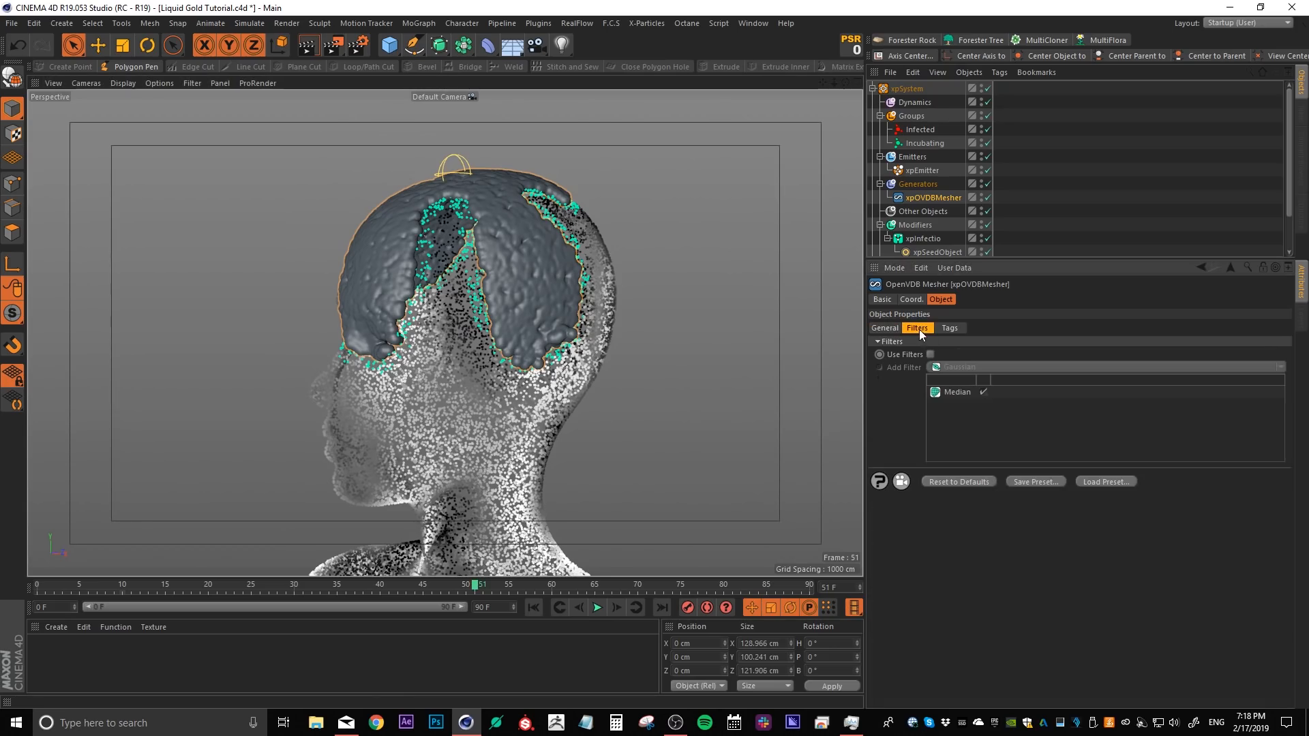
{"action": "left_click", "coordinate": [930, 354]}
{"action": "scroll", "coordinate": [520, 304], "scroll_direction": "up", "scroll_amount": 2}
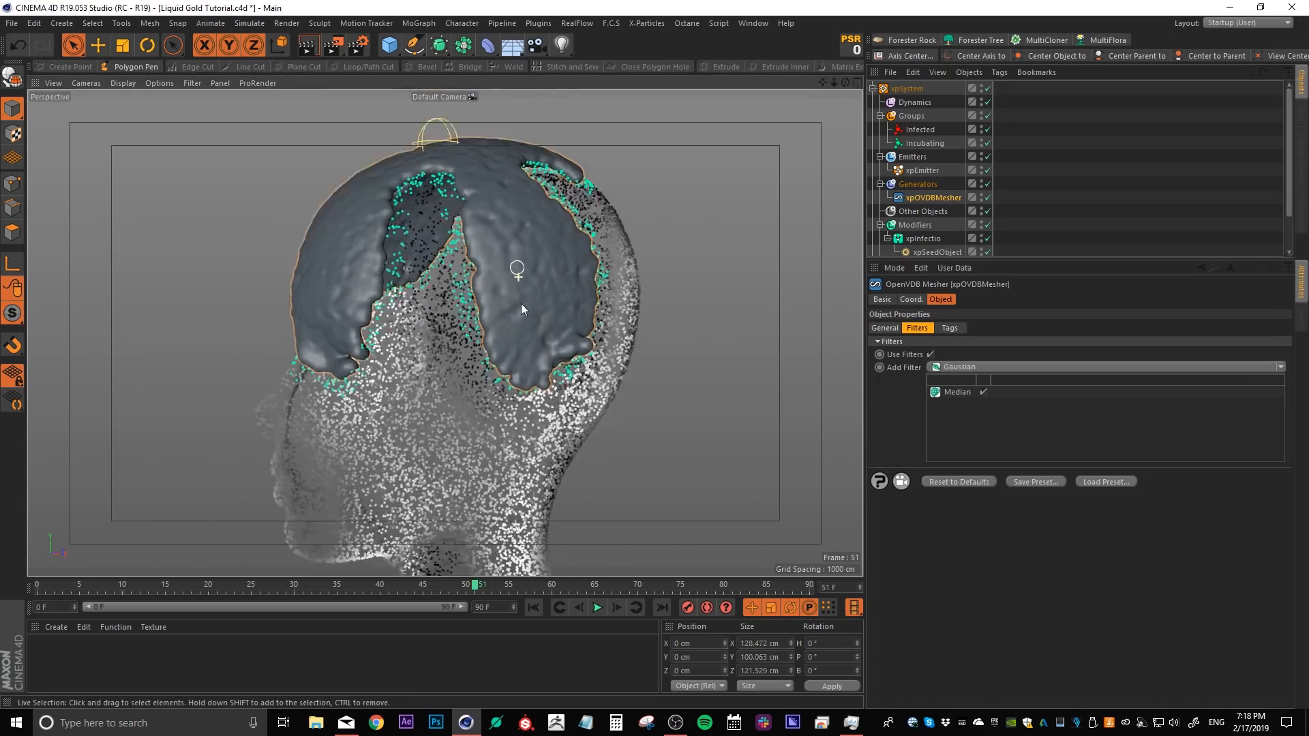
{"action": "scroll", "coordinate": [528, 334], "scroll_direction": "up", "scroll_amount": 5}
{"action": "left_click_drag", "start_coordinate": [522, 341], "coordinate": [503, 196], "text": "alt"}
{"action": "scroll", "coordinate": [563, 399], "scroll_direction": "down", "scroll_amount": 5}
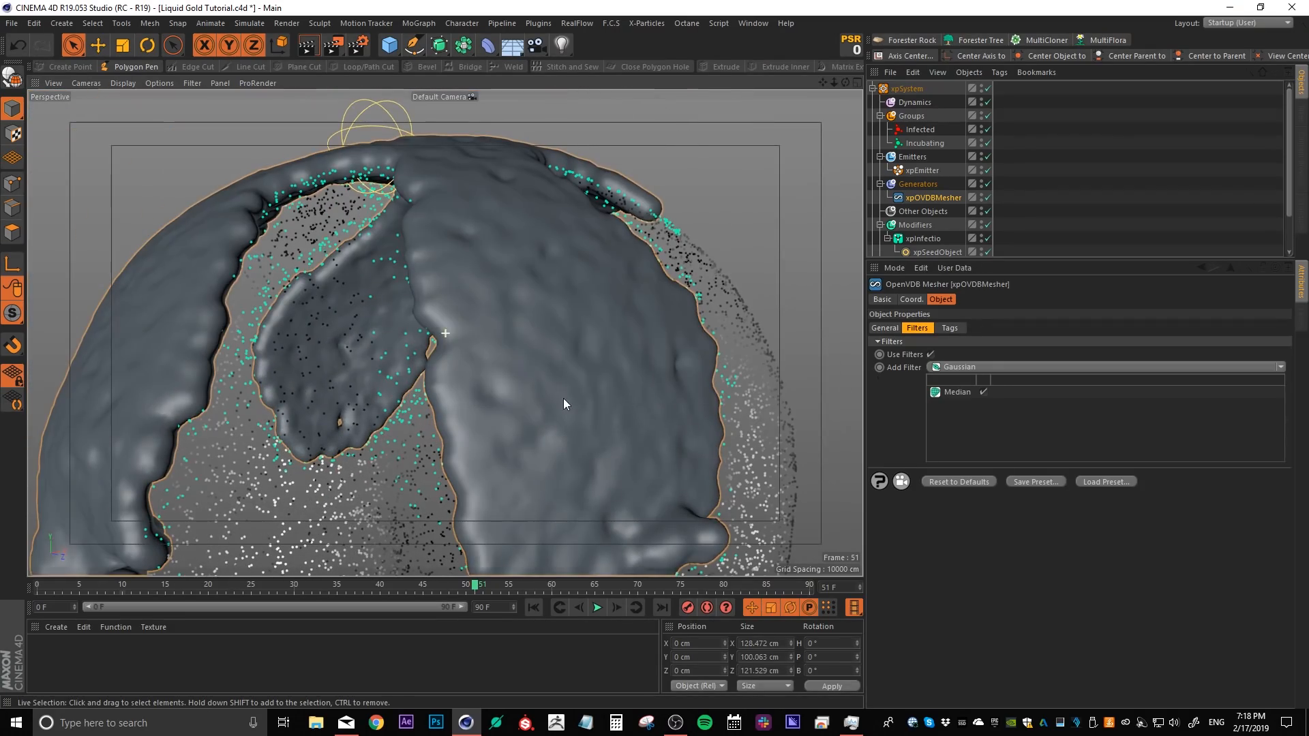
Replace xpOVDBMesher's Median filter with a Gaussian filter and inspect the smoothed surface.
{"action": "left_click", "coordinate": [955, 393]}
{"action": "left_click", "coordinate": [983, 392]}
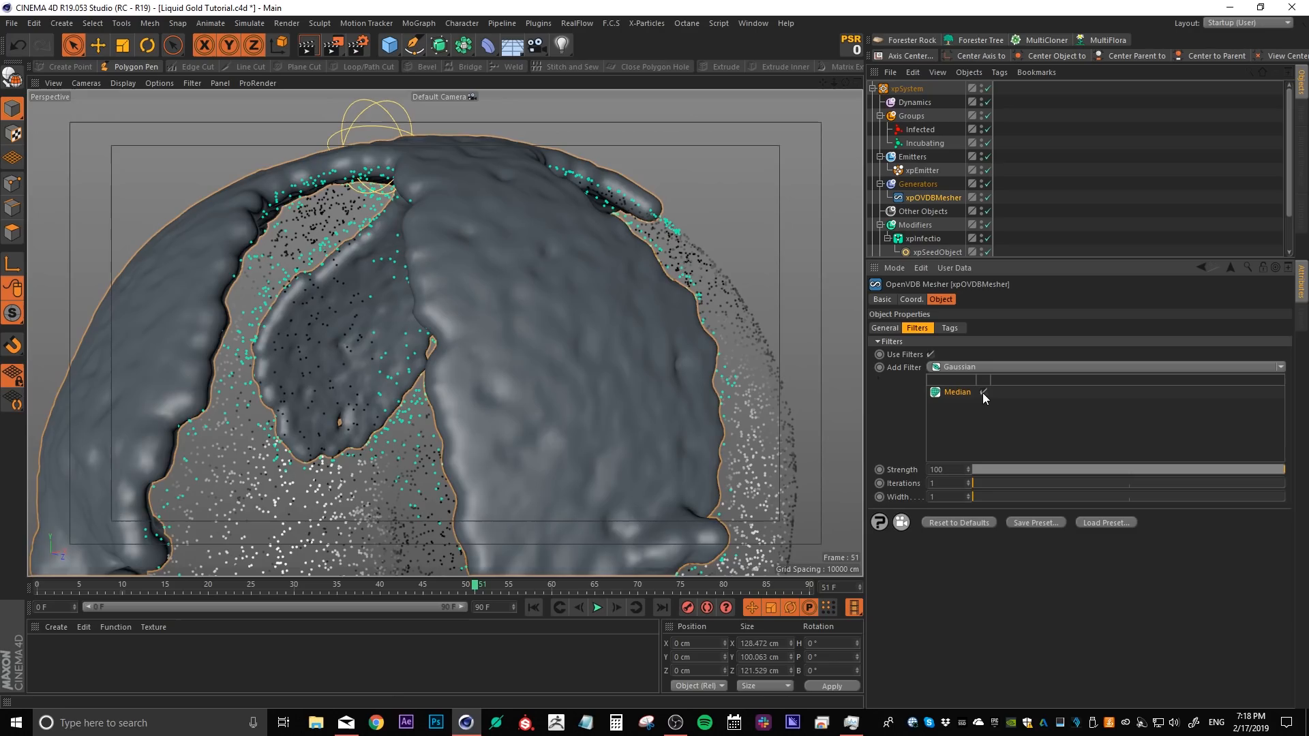
{"action": "left_click", "coordinate": [982, 392]}
{"action": "key", "text": "Delete"}
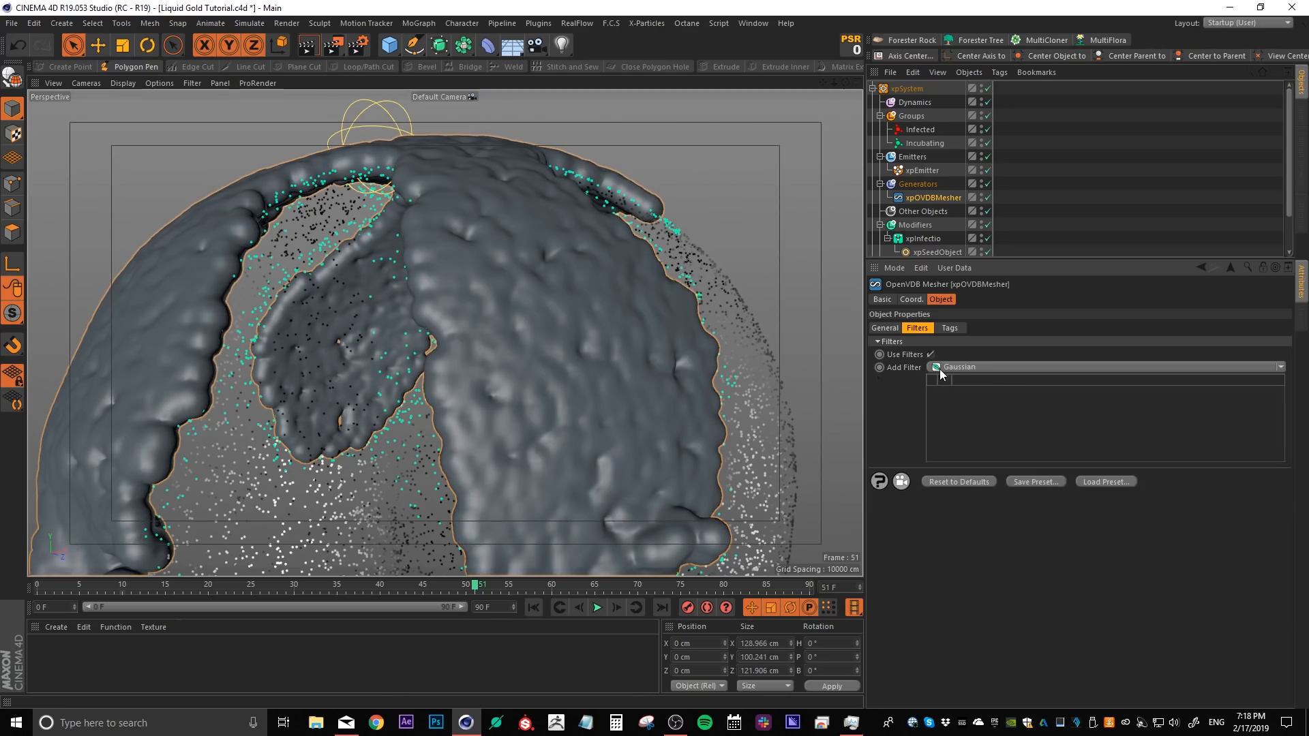
{"action": "left_click", "coordinate": [955, 366]}
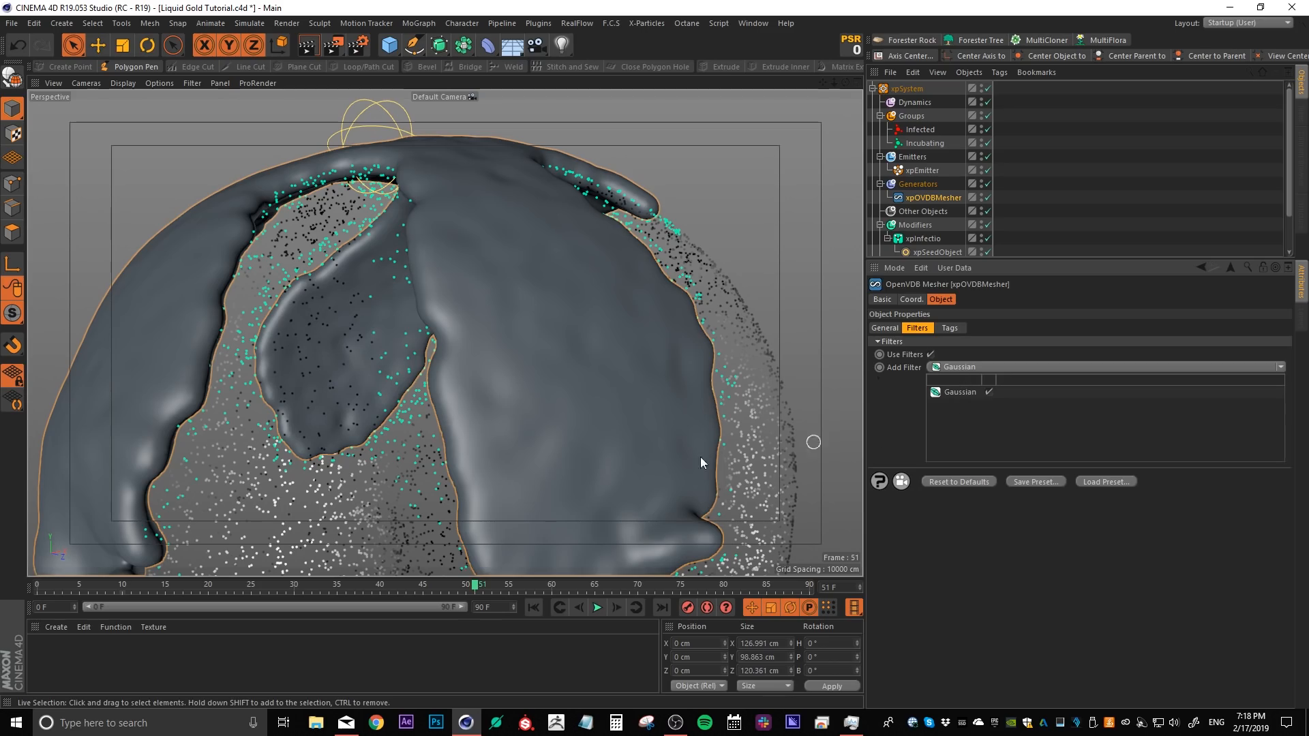
{"action": "scroll", "coordinate": [450, 327], "scroll_direction": "up", "scroll_amount": 5}
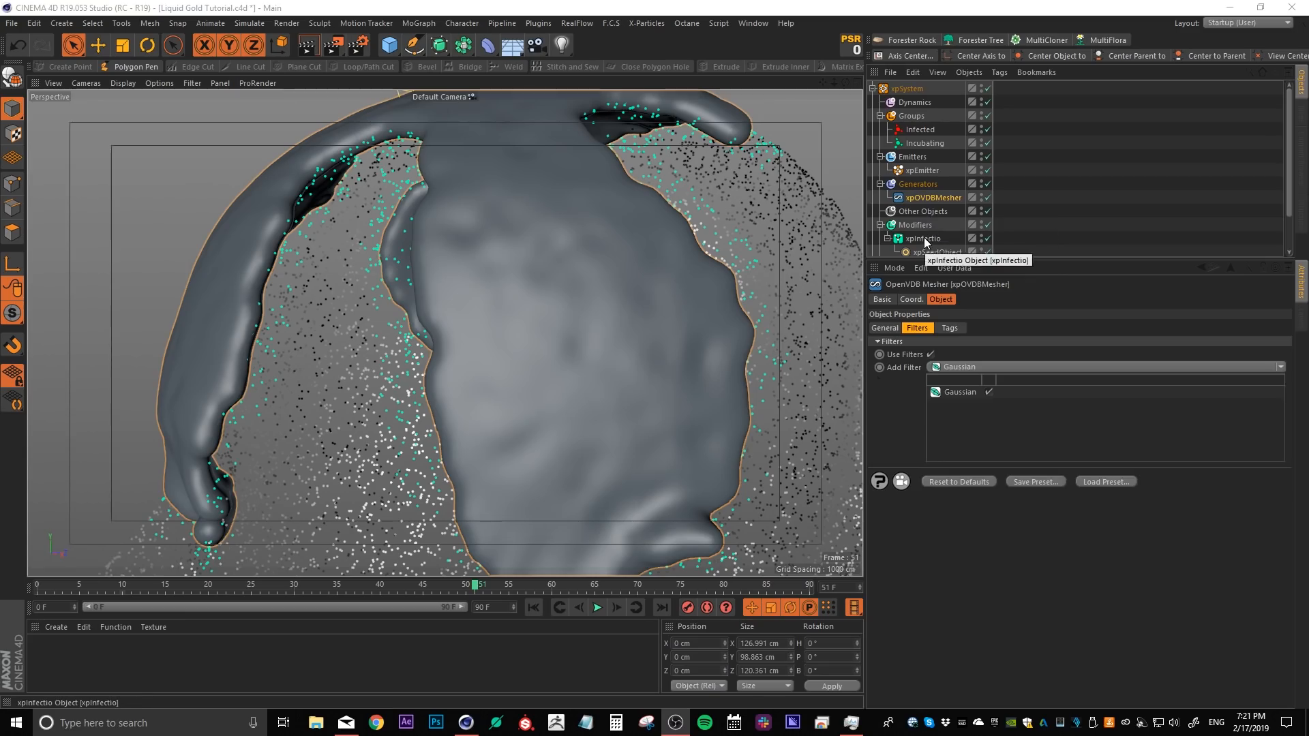
Raise the xpInfectio modifier's Incubation Multiplier to 5.
{"action": "left_click", "coordinate": [924, 239]}
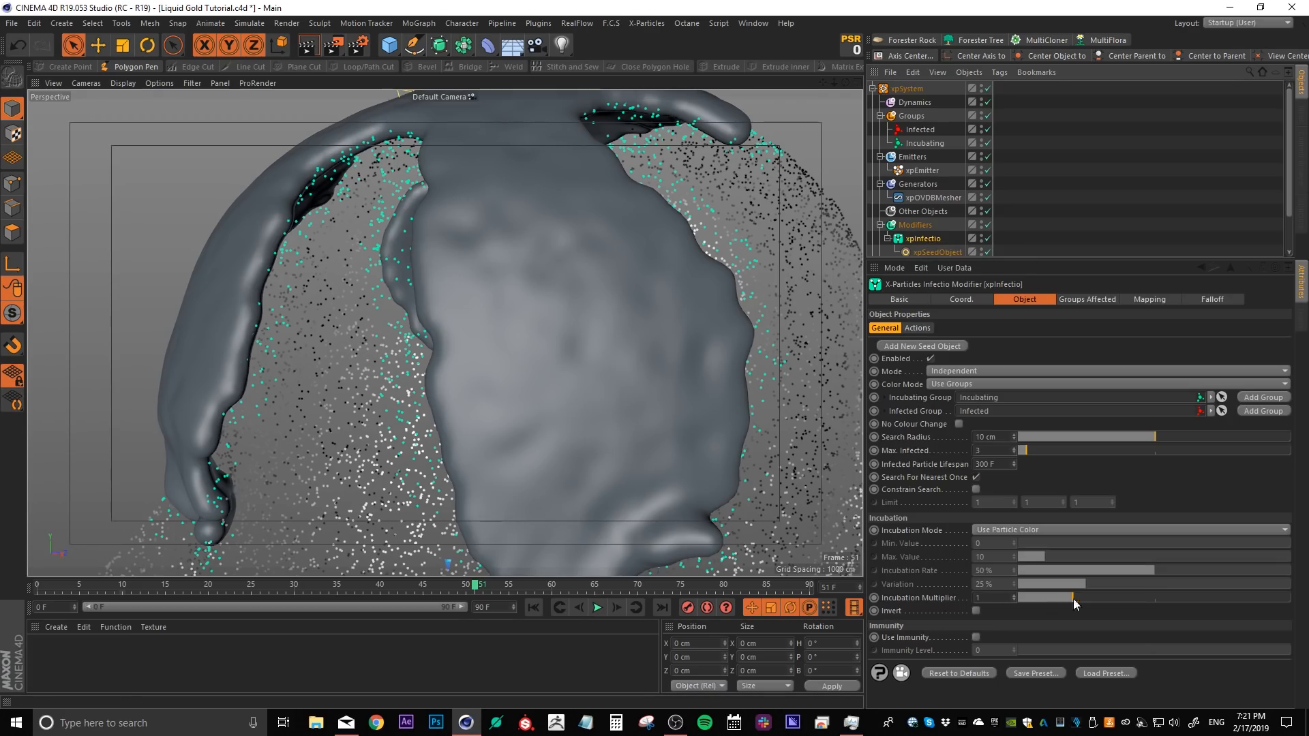
{"action": "left_click_drag", "start_coordinate": [1073, 598], "coordinate": [1182, 599]}
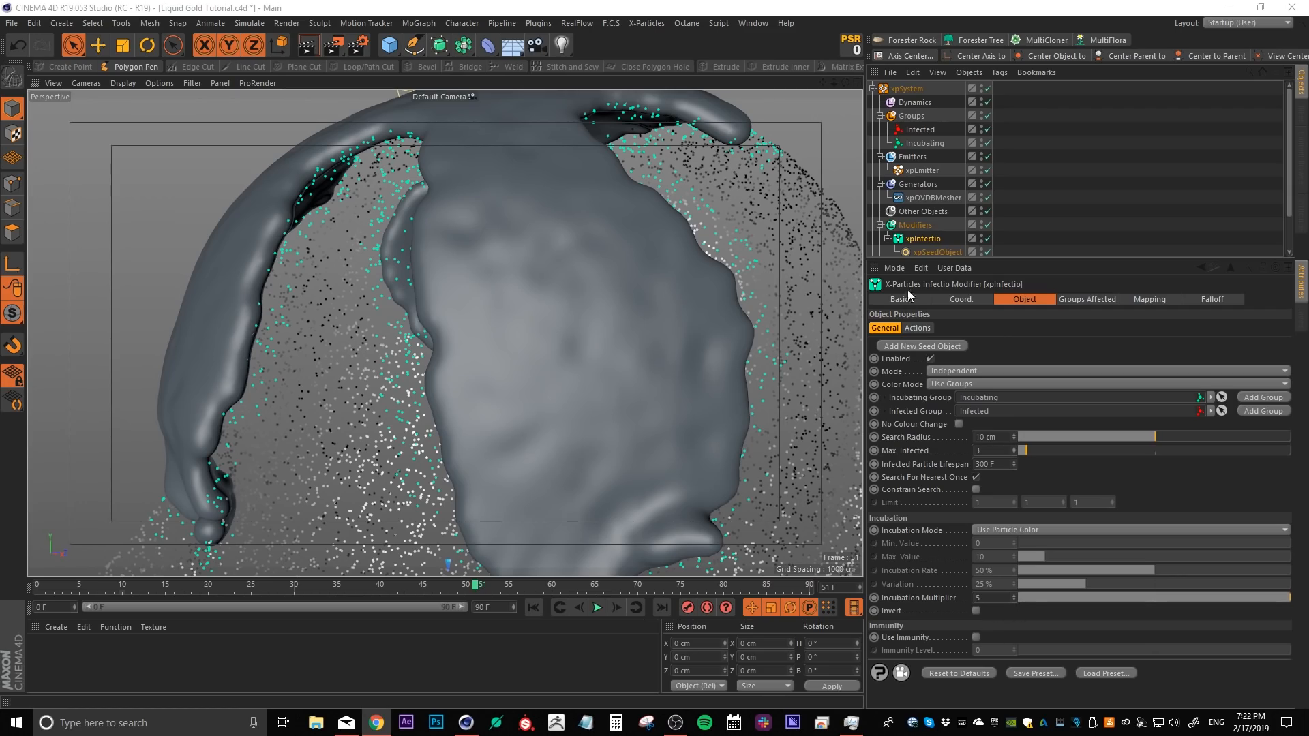
Set the Subframe Steps in the project's X-Particles dynamics settings to 2.
{"action": "left_click", "coordinate": [895, 267]}
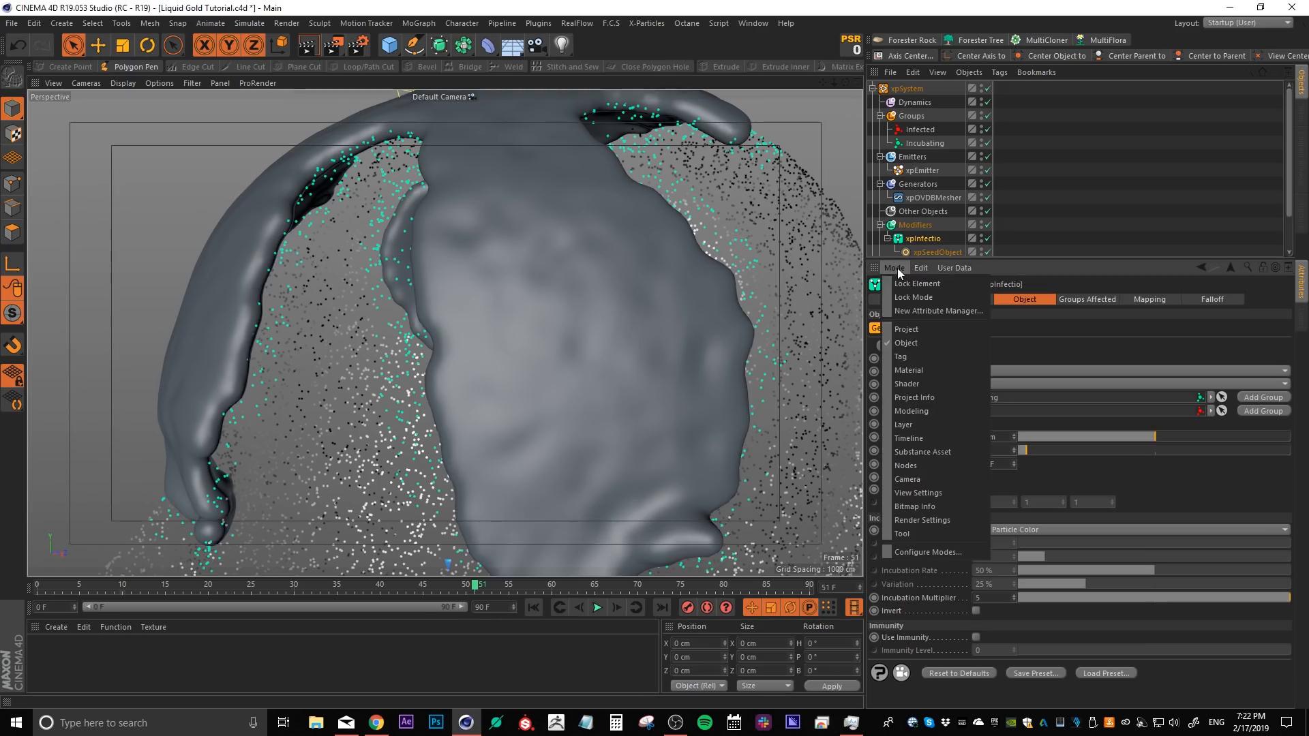
{"action": "left_click", "coordinate": [903, 328]}
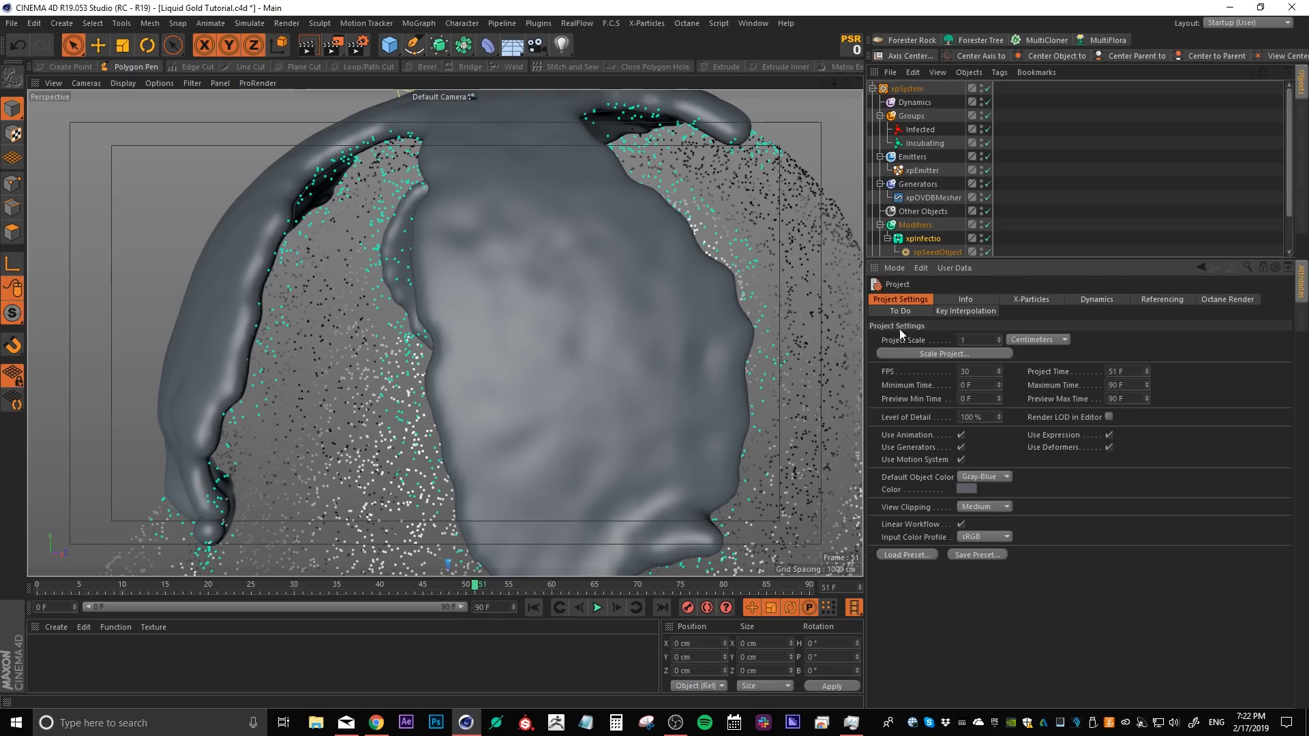
{"action": "left_click", "coordinate": [1030, 301]}
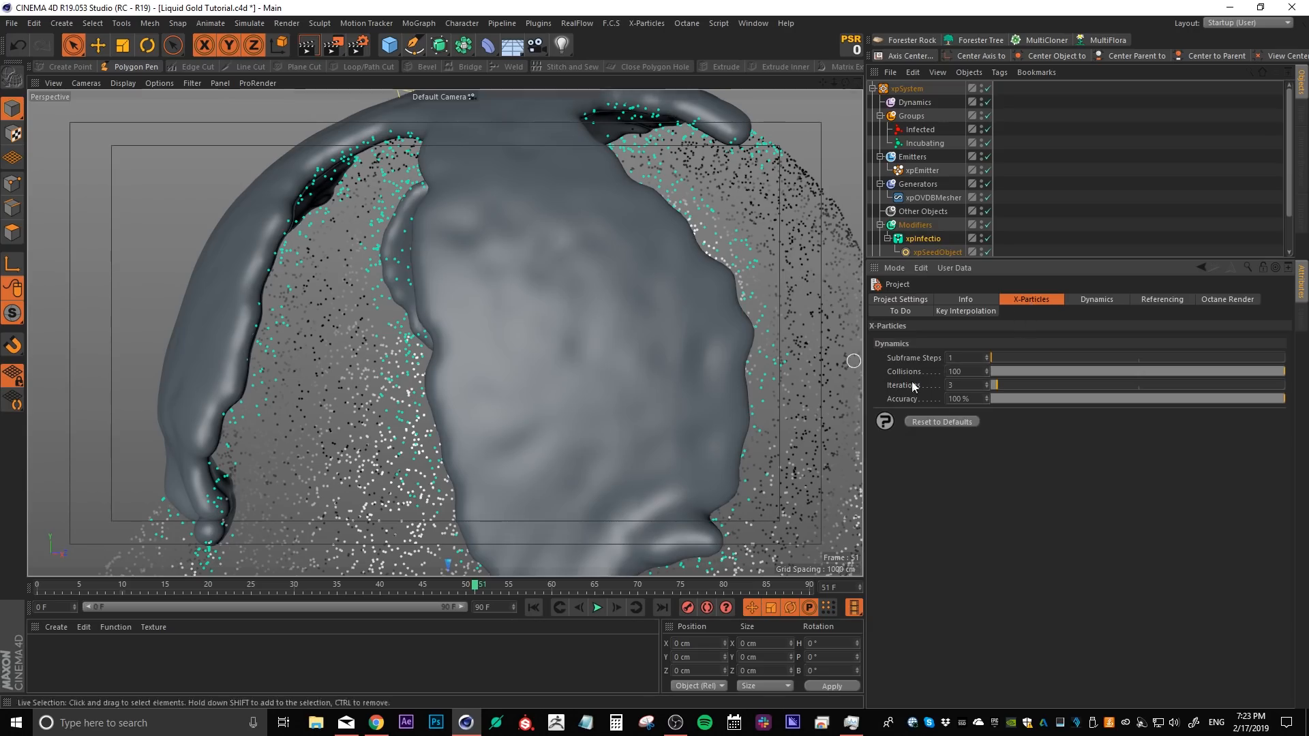
{"action": "left_click", "coordinate": [961, 358]}
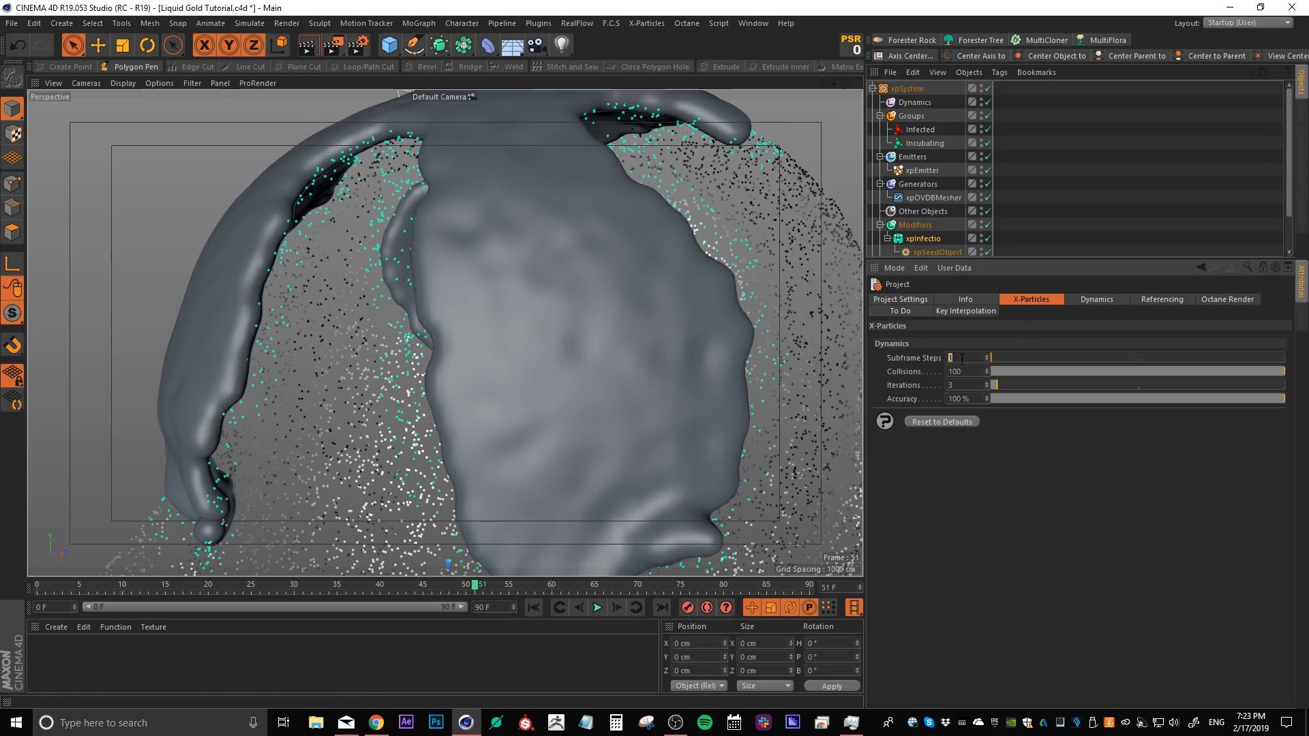
{"action": "type", "text": "2"}
{"action": "left_click", "coordinate": [992, 463]}
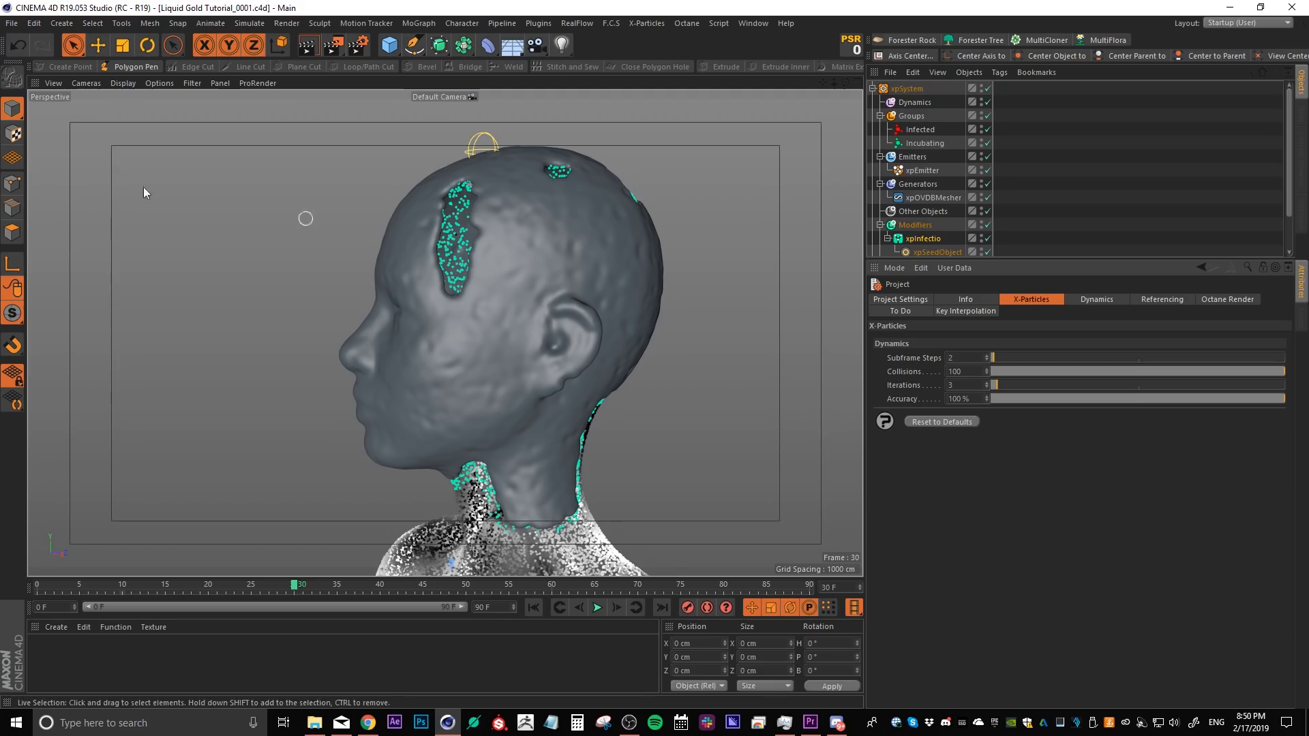
{"action": "left_click", "coordinate": [12, 24]}
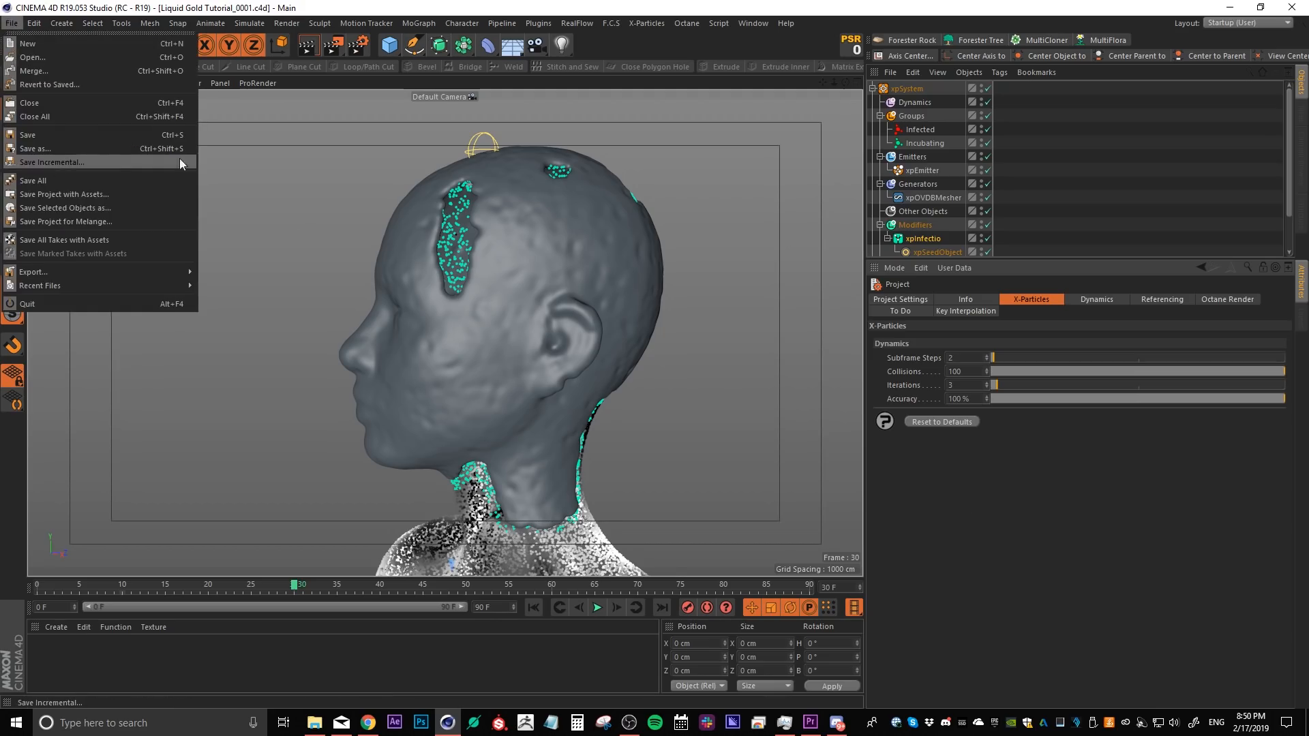
{"action": "left_click", "coordinate": [322, 227]}
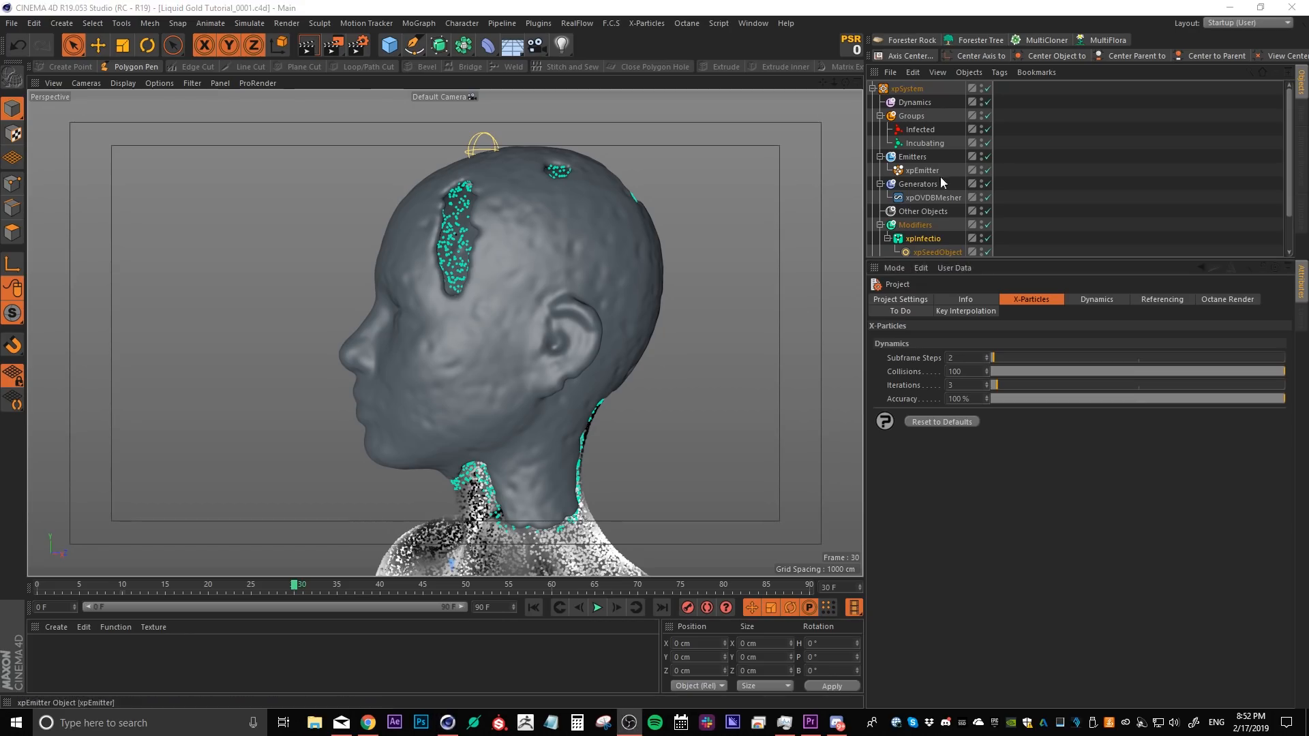
Set xpEmitter's Shot Count to 1000000 and replay the simulation from the first frame.
{"action": "left_click", "coordinate": [922, 170]}
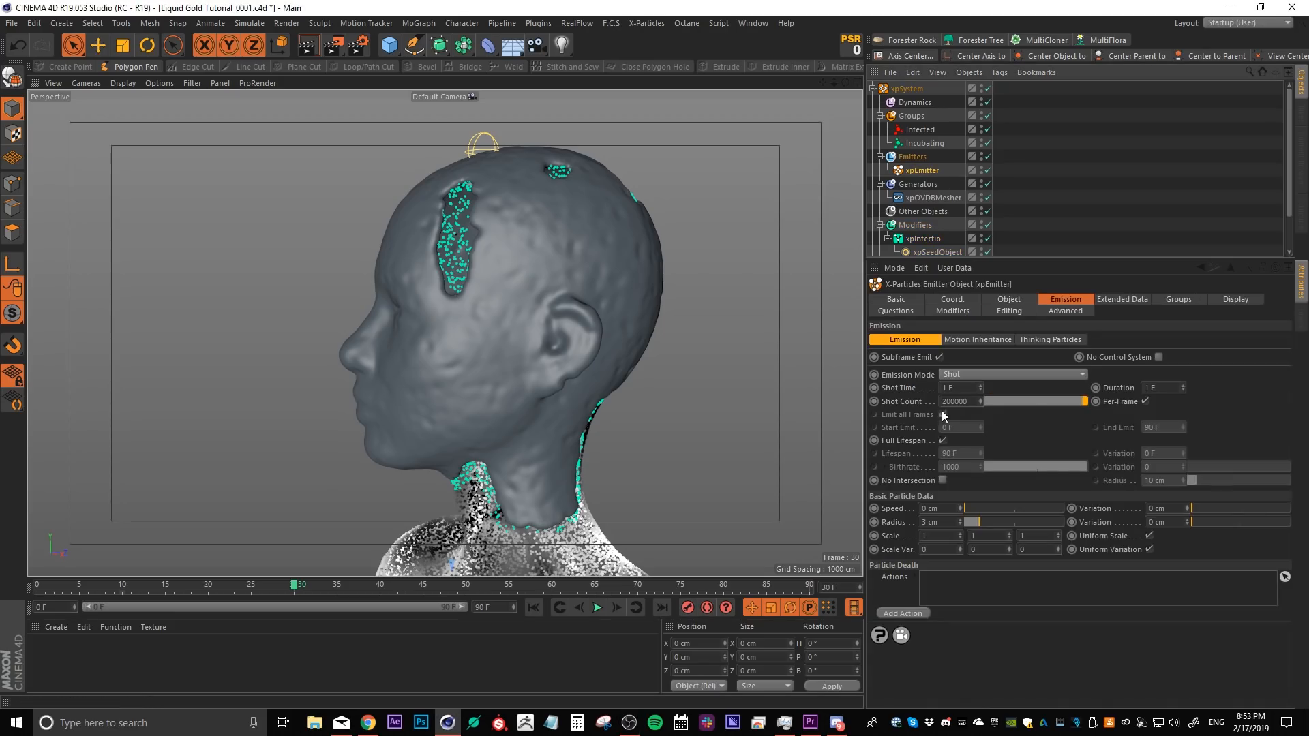
{"action": "left_click", "coordinate": [969, 401]}
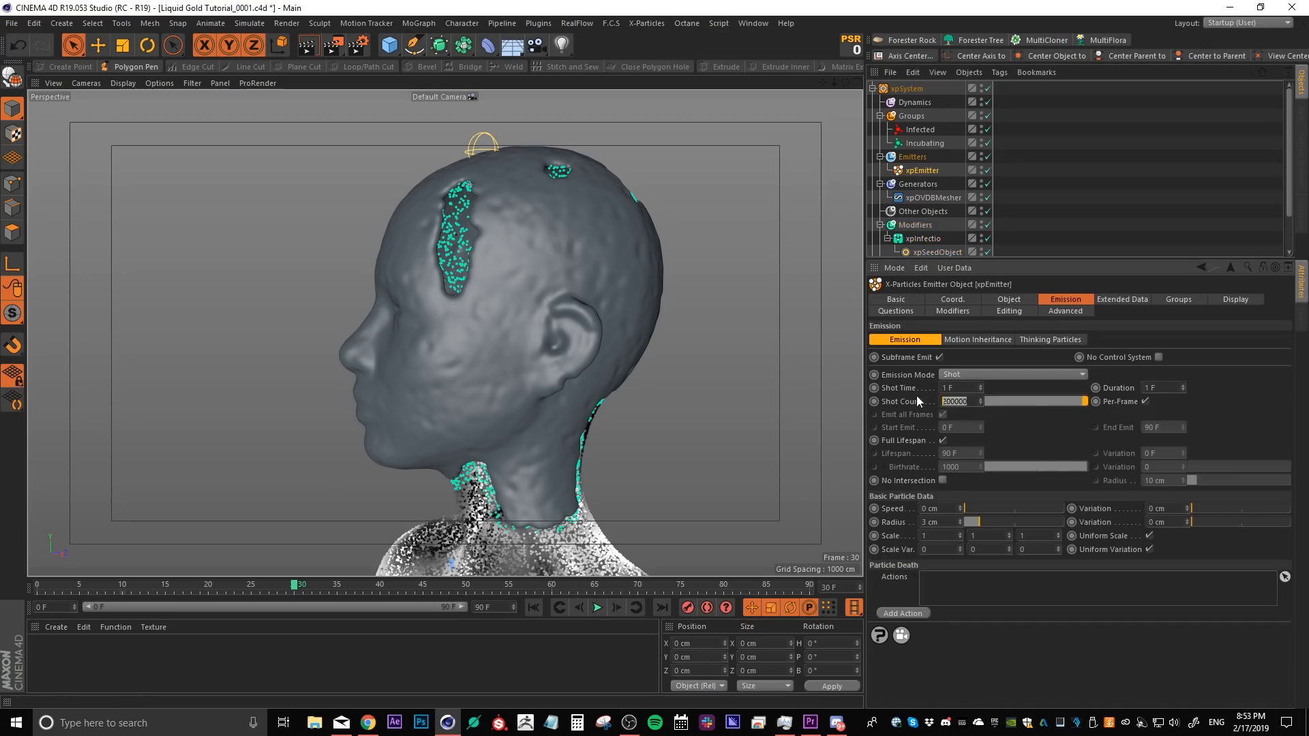
{"action": "type", "text": "1000"}
{"action": "left_click", "coordinate": [943, 441]}
{"action": "left_click", "coordinate": [533, 607]}
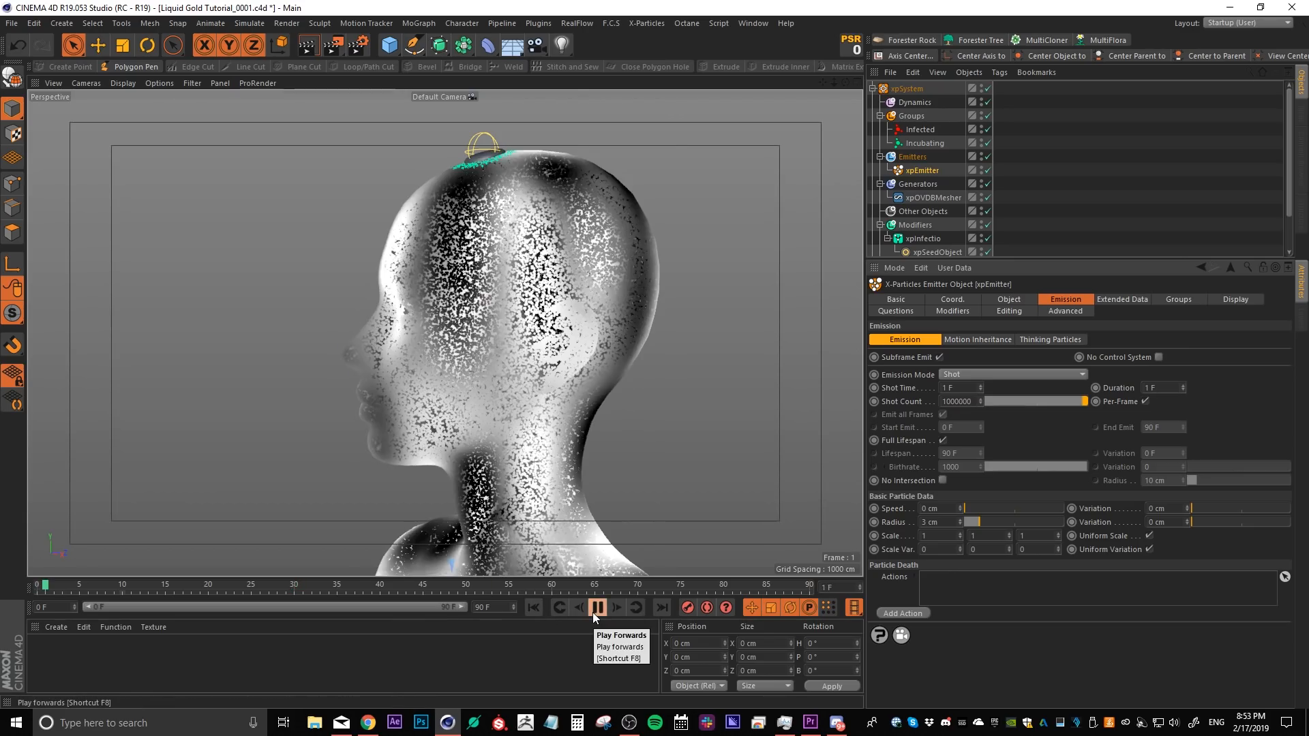
{"action": "left_click", "coordinate": [592, 613]}
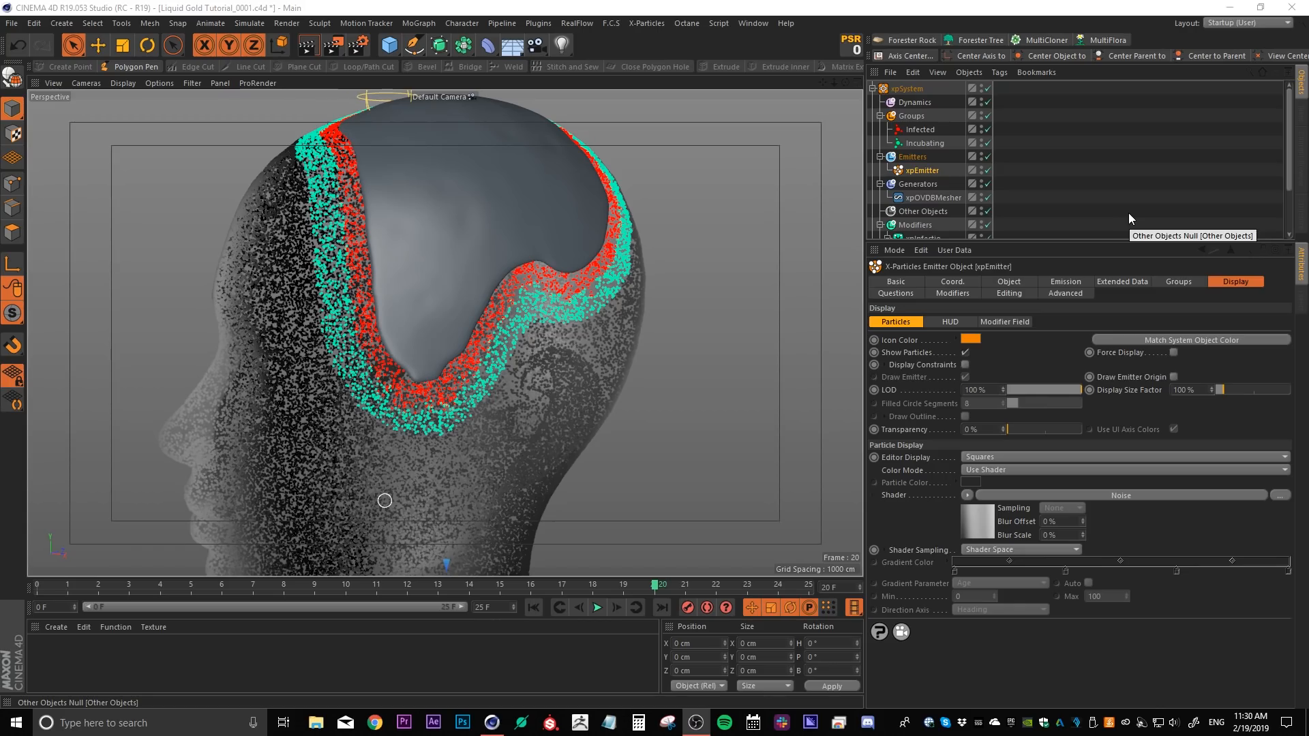
Review the Color 2 brightness and Global Scale of the emitter's noise shader and examine its pattern across the bust.
{"action": "left_click", "coordinate": [978, 520]}
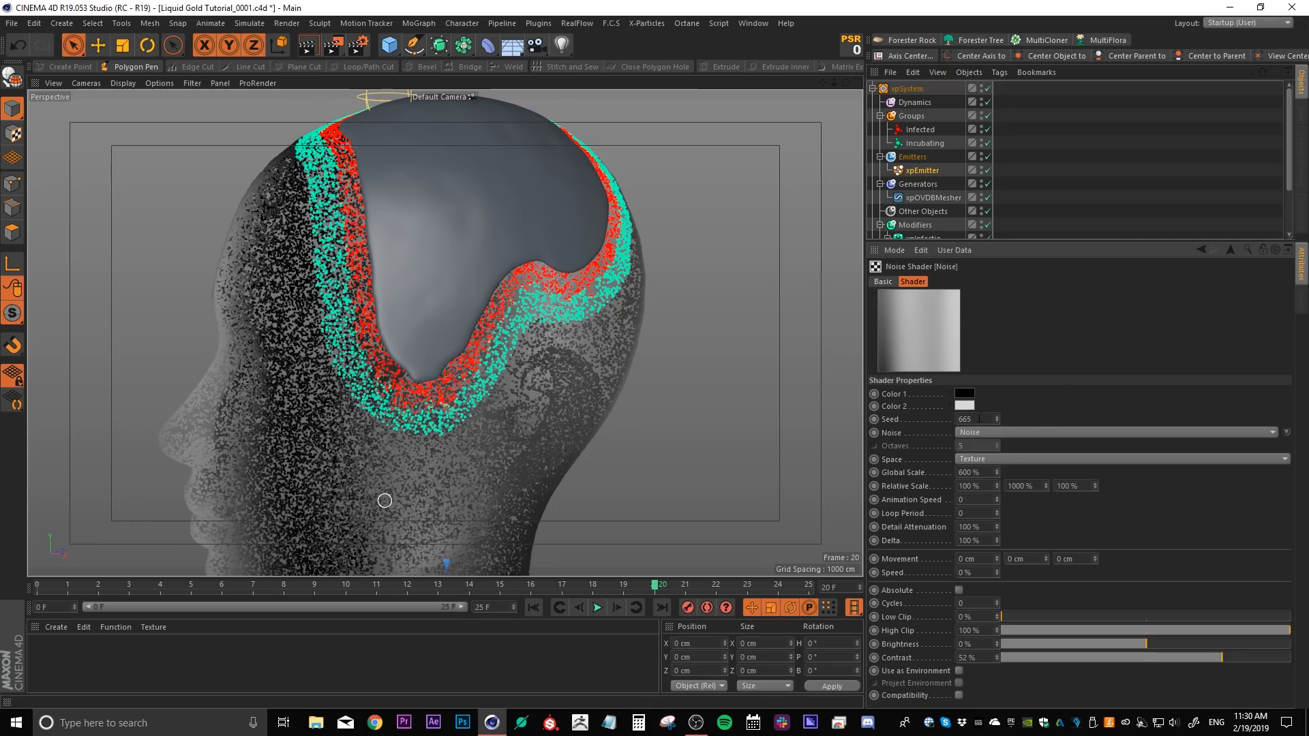
{"action": "left_click", "coordinate": [963, 405]}
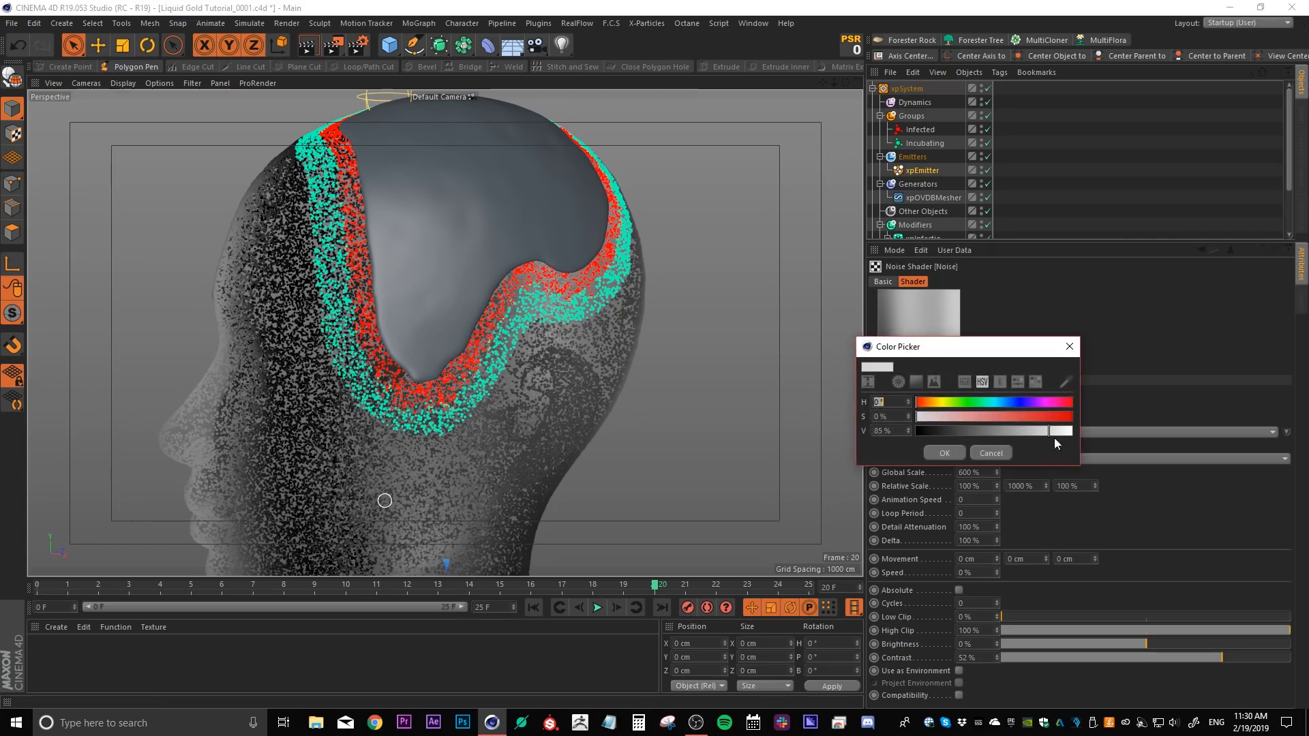
{"action": "left_click_drag", "start_coordinate": [976, 350], "coordinate": [1111, 278]}
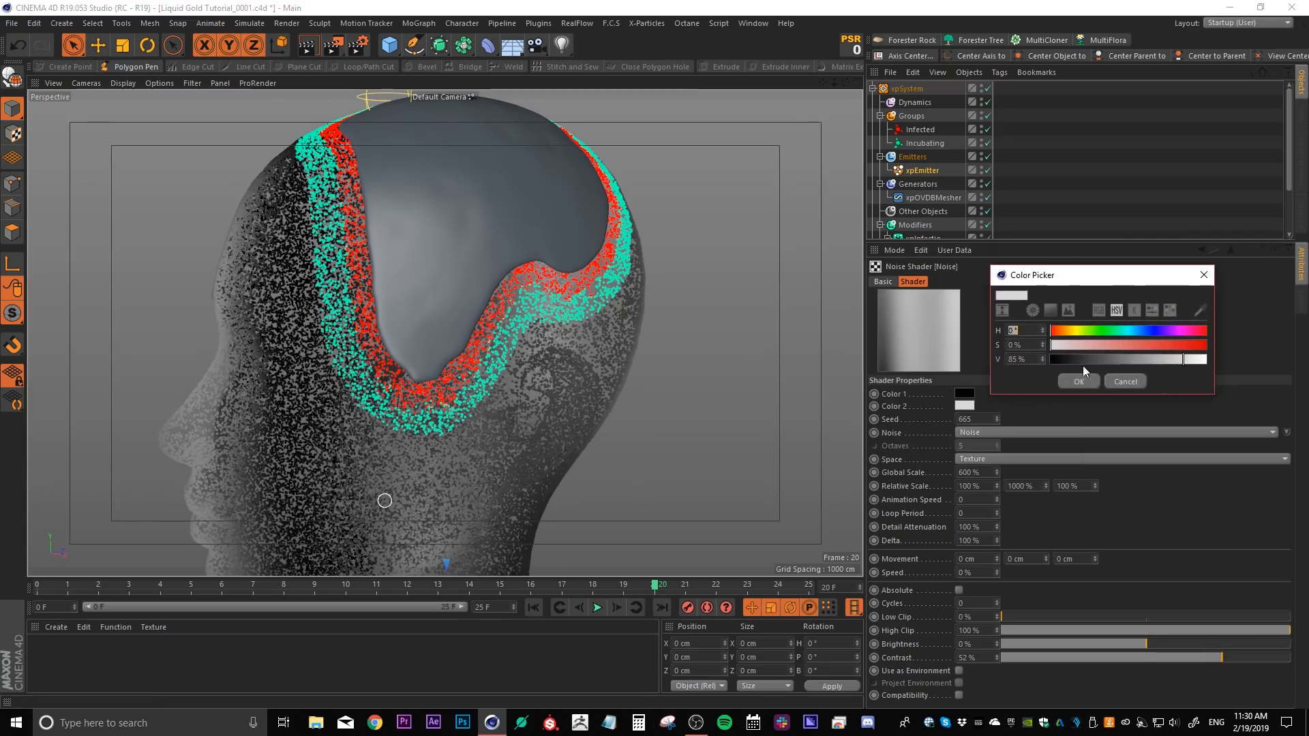
{"action": "left_click", "coordinate": [1016, 359]}
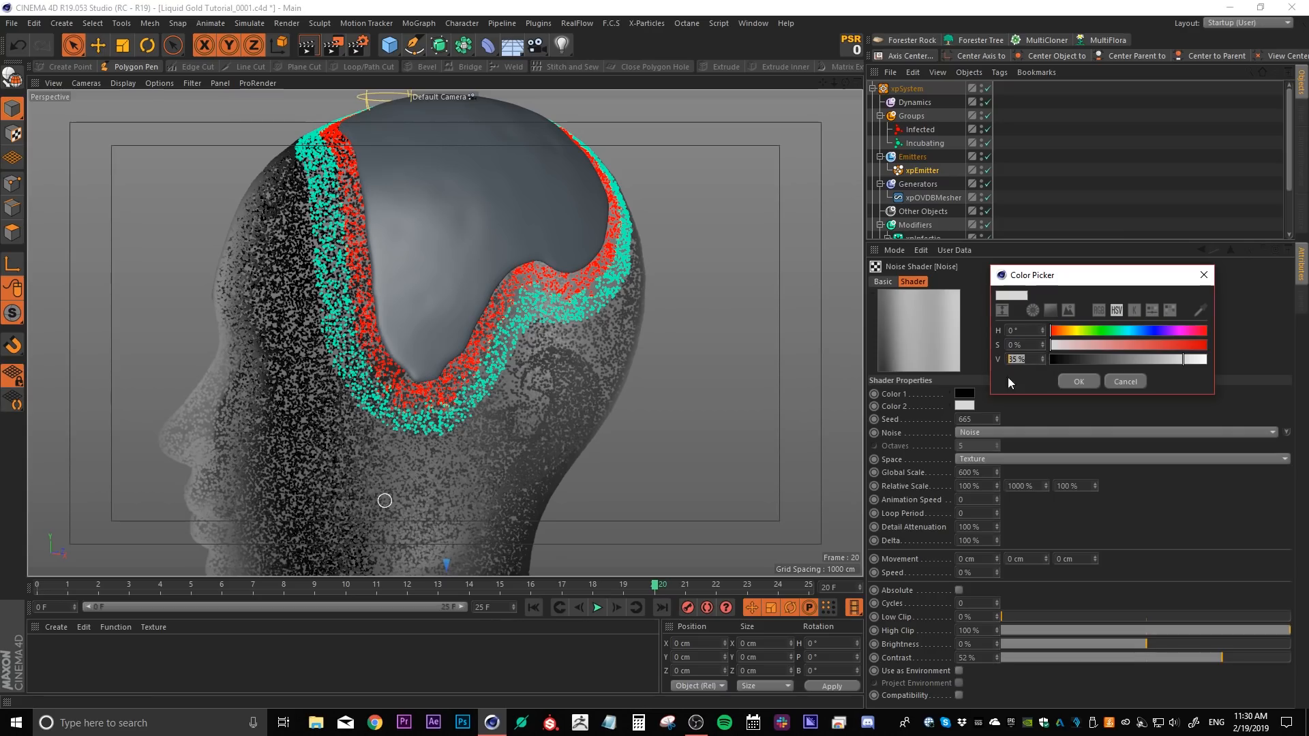
{"action": "left_click", "coordinate": [1123, 382]}
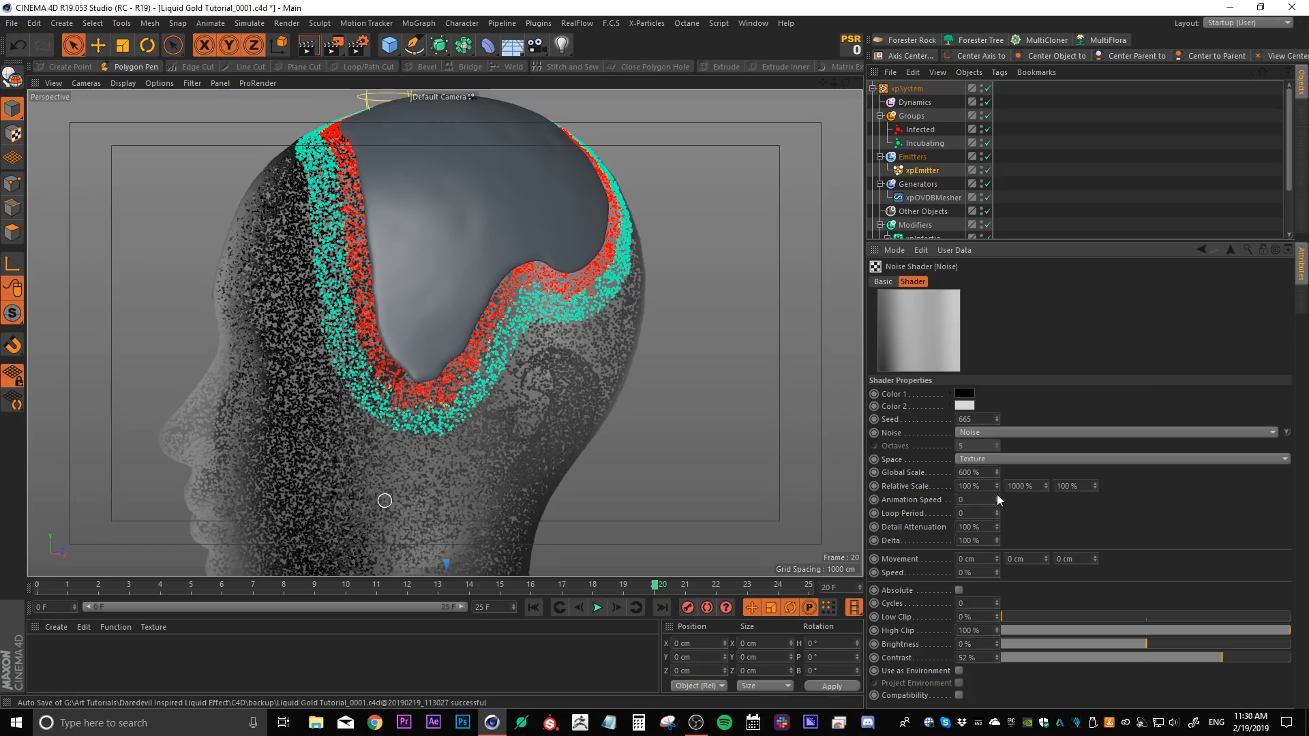
{"action": "left_click", "coordinate": [986, 473]}
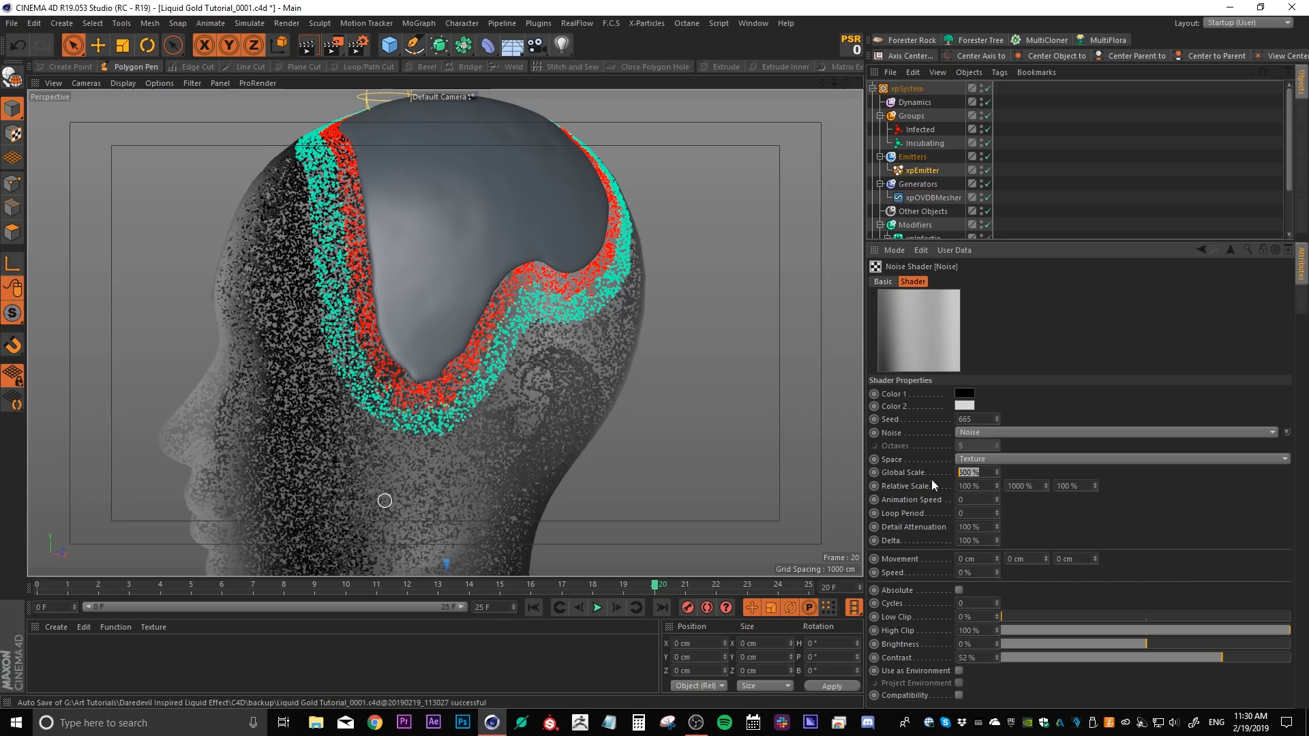
{"action": "left_click", "coordinate": [1033, 508]}
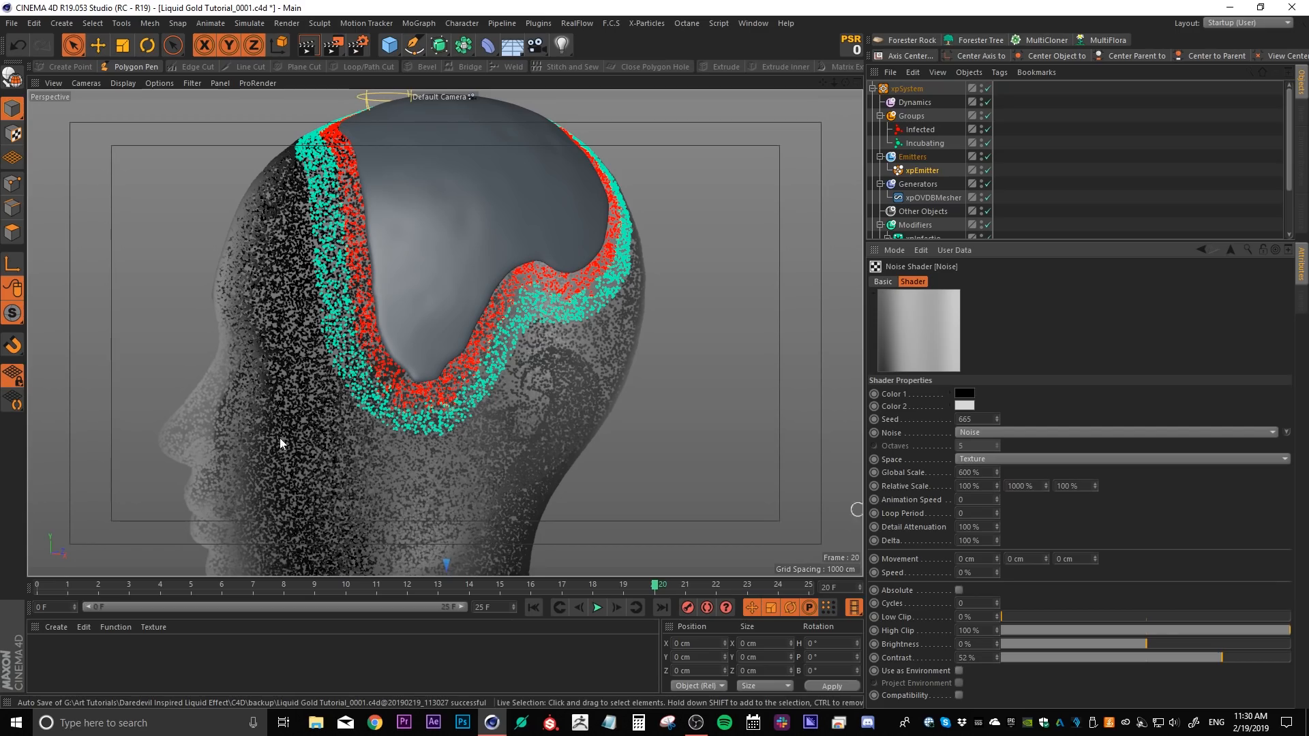
{"action": "scroll", "coordinate": [280, 427], "scroll_direction": "down", "scroll_amount": 7}
{"action": "middle_click_drag", "start_coordinate": [409, 382], "coordinate": [468, 269], "text": "alt"}
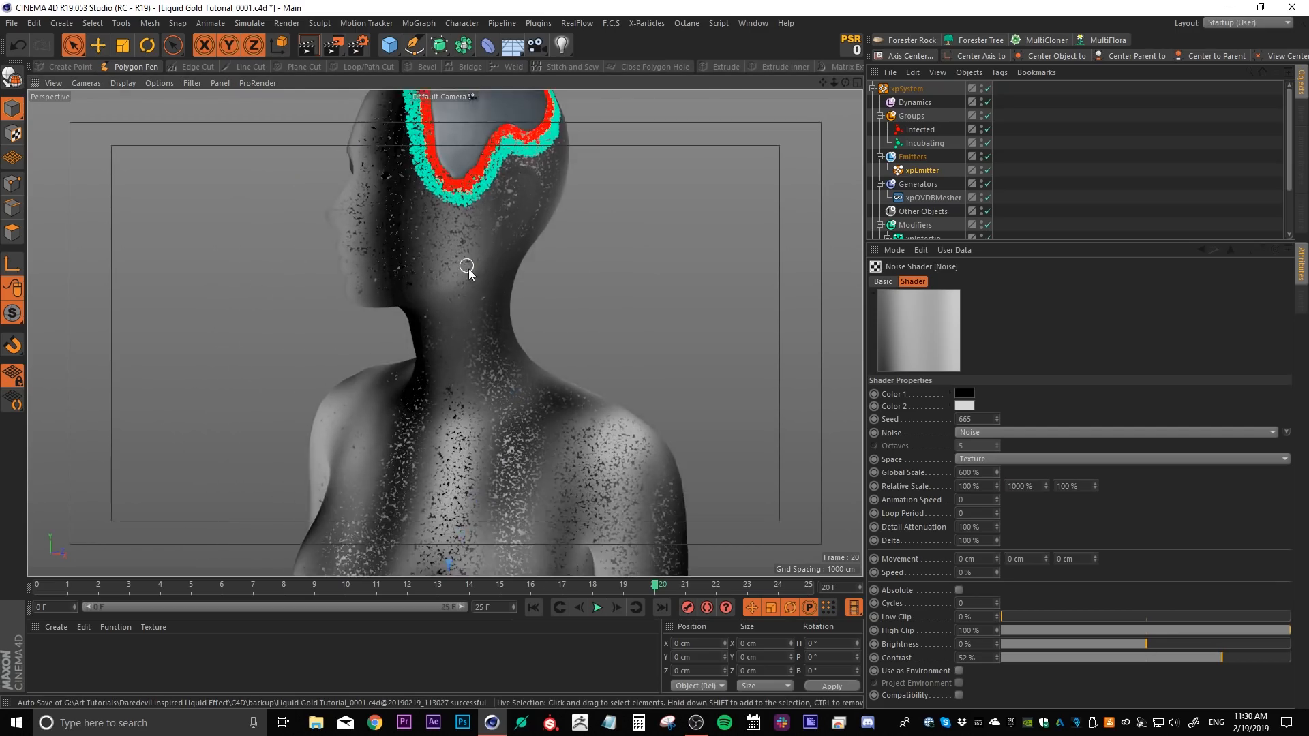
{"action": "scroll", "coordinate": [468, 269], "scroll_direction": "down", "scroll_amount": 4}
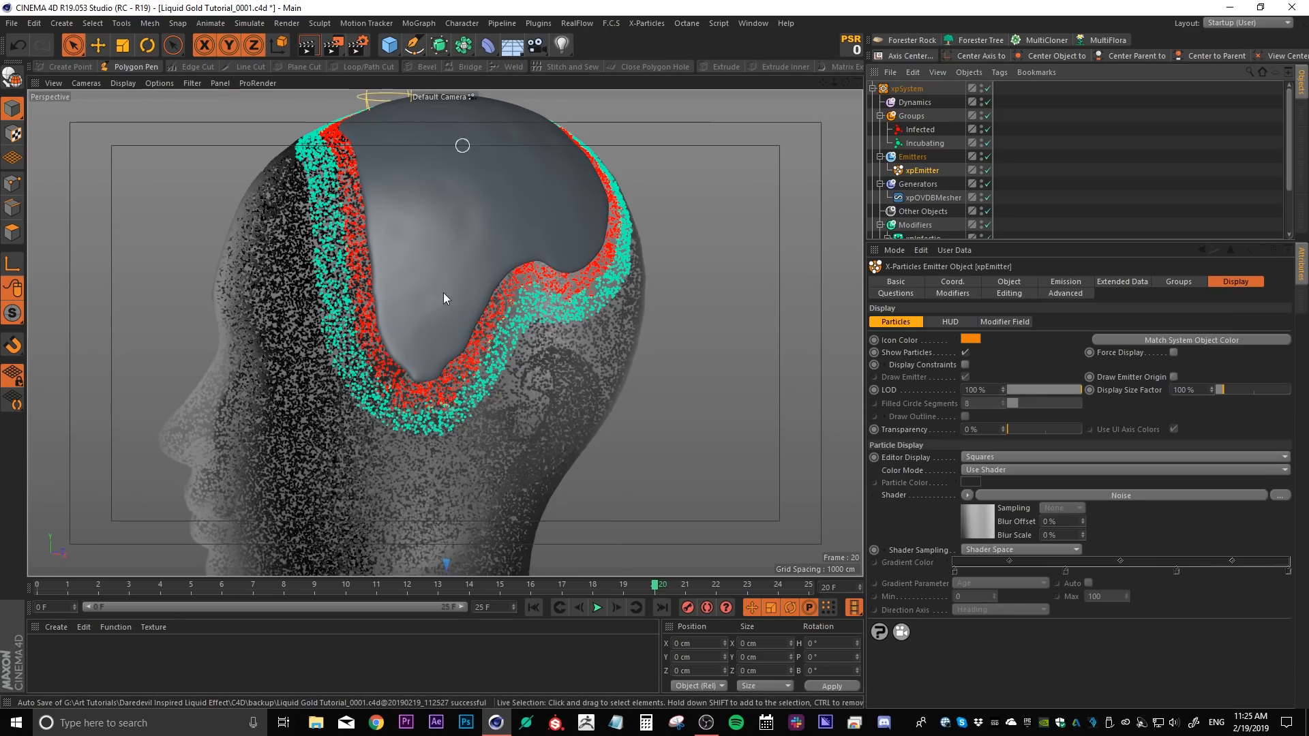
Disable the second and third Gaussian filters of xpOVDBMesher, leaving only the first one active.
{"action": "left_click", "coordinate": [933, 198]}
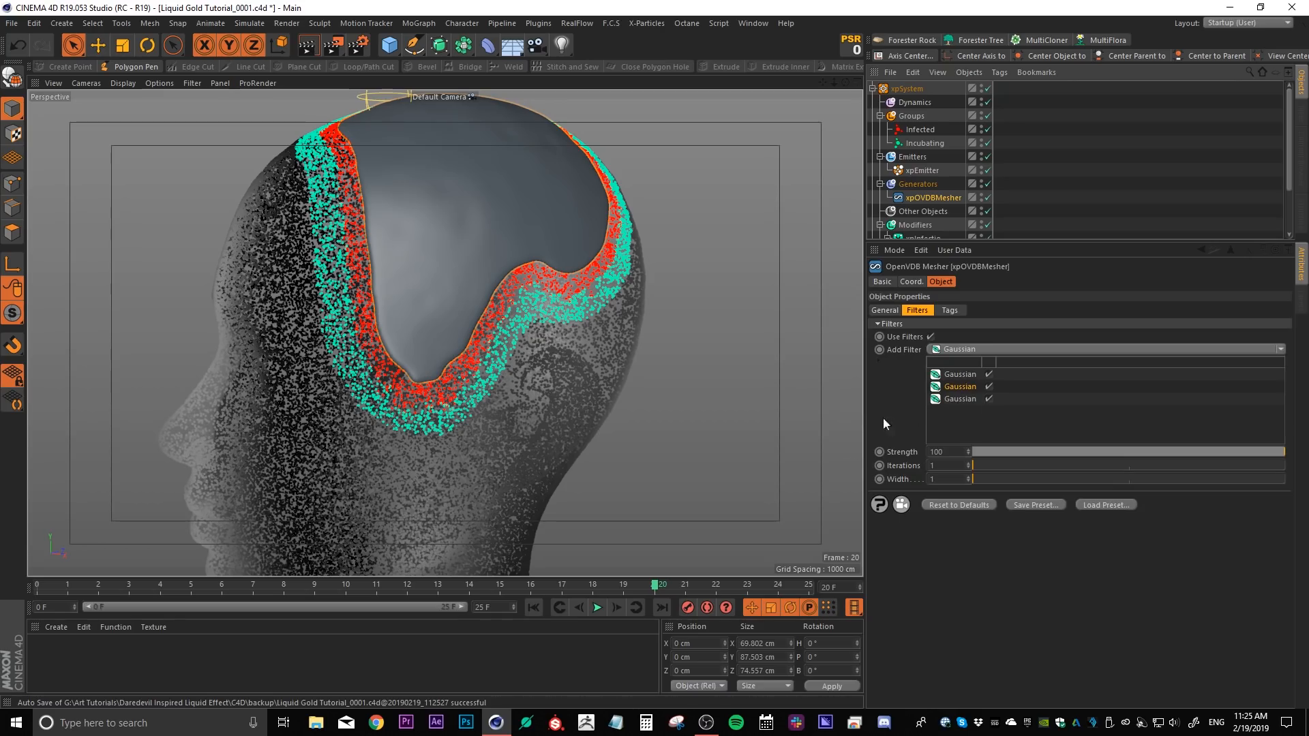
{"action": "left_click", "coordinate": [988, 399]}
{"action": "left_click", "coordinate": [988, 386]}
Try a Width of 5 on xpOVDBMesher's first Gaussian filter and return it to 2.
{"action": "left_click", "coordinate": [959, 376]}
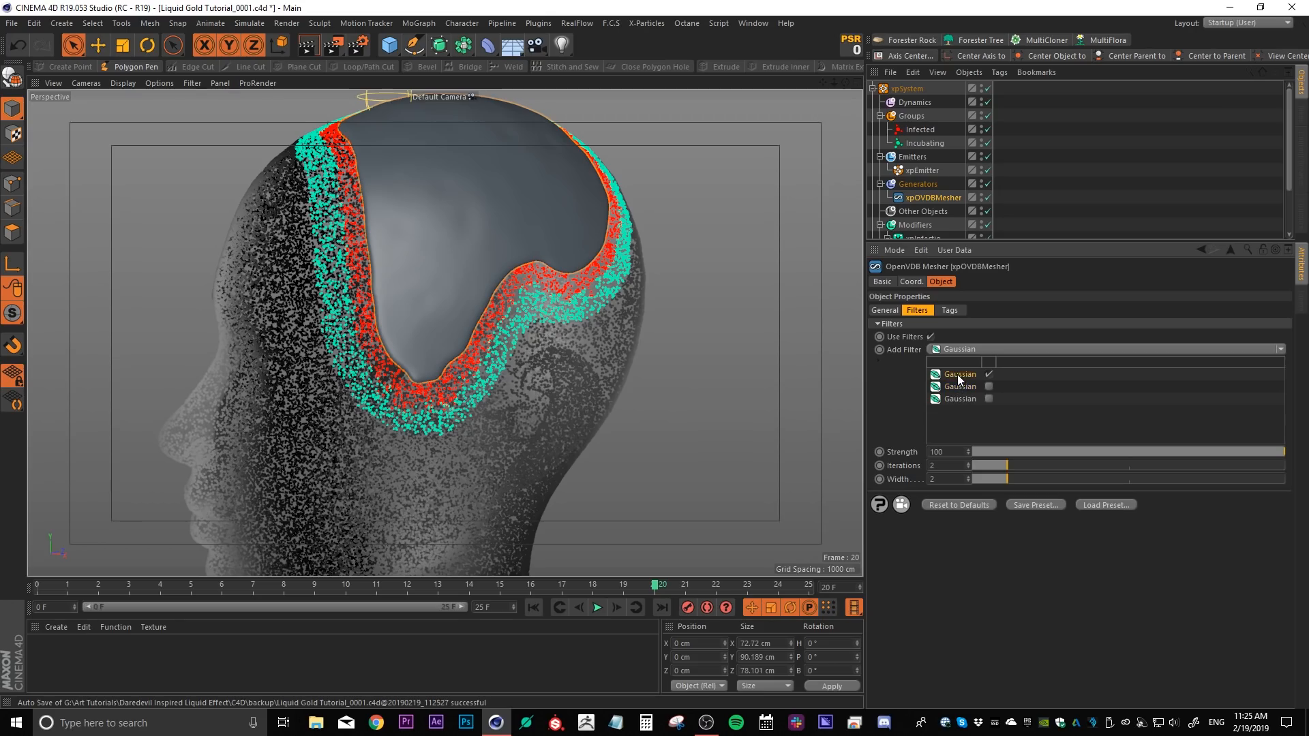
{"action": "double_click", "coordinate": [946, 479]}
{"action": "type", "text": "5"}
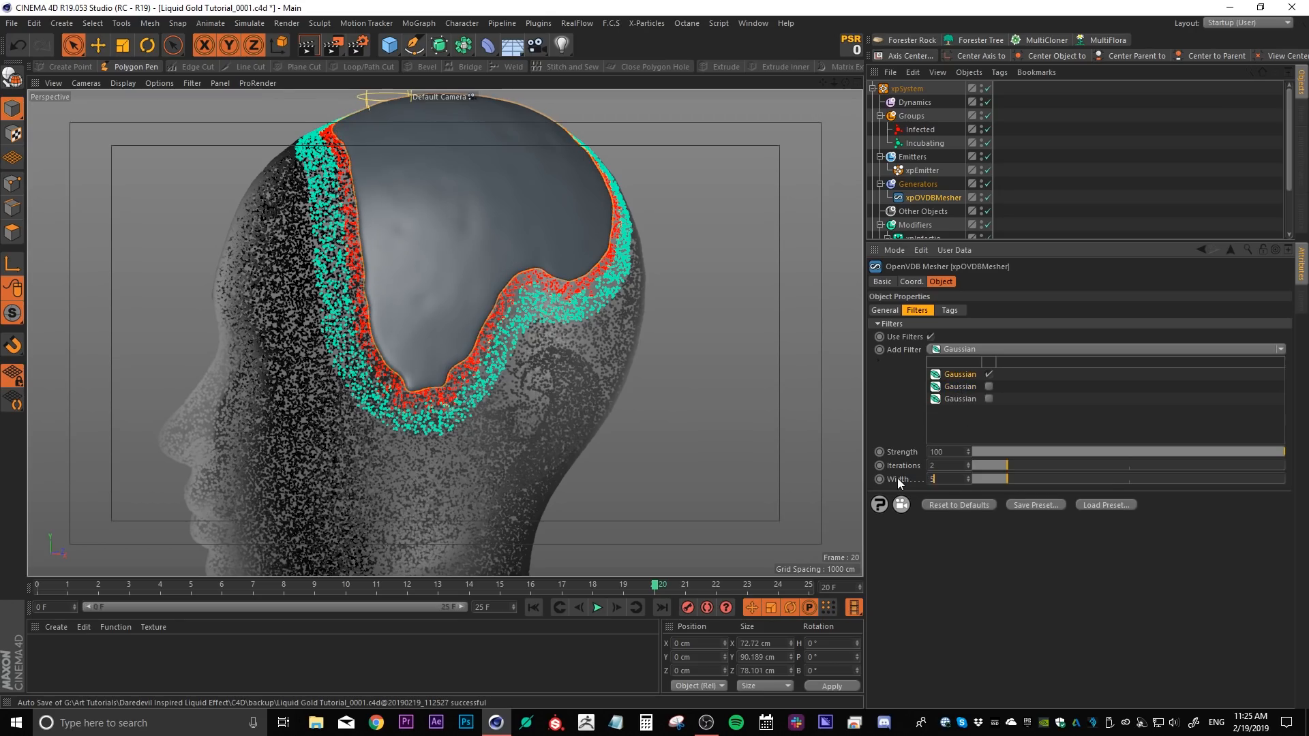
{"action": "key", "text": "Return"}
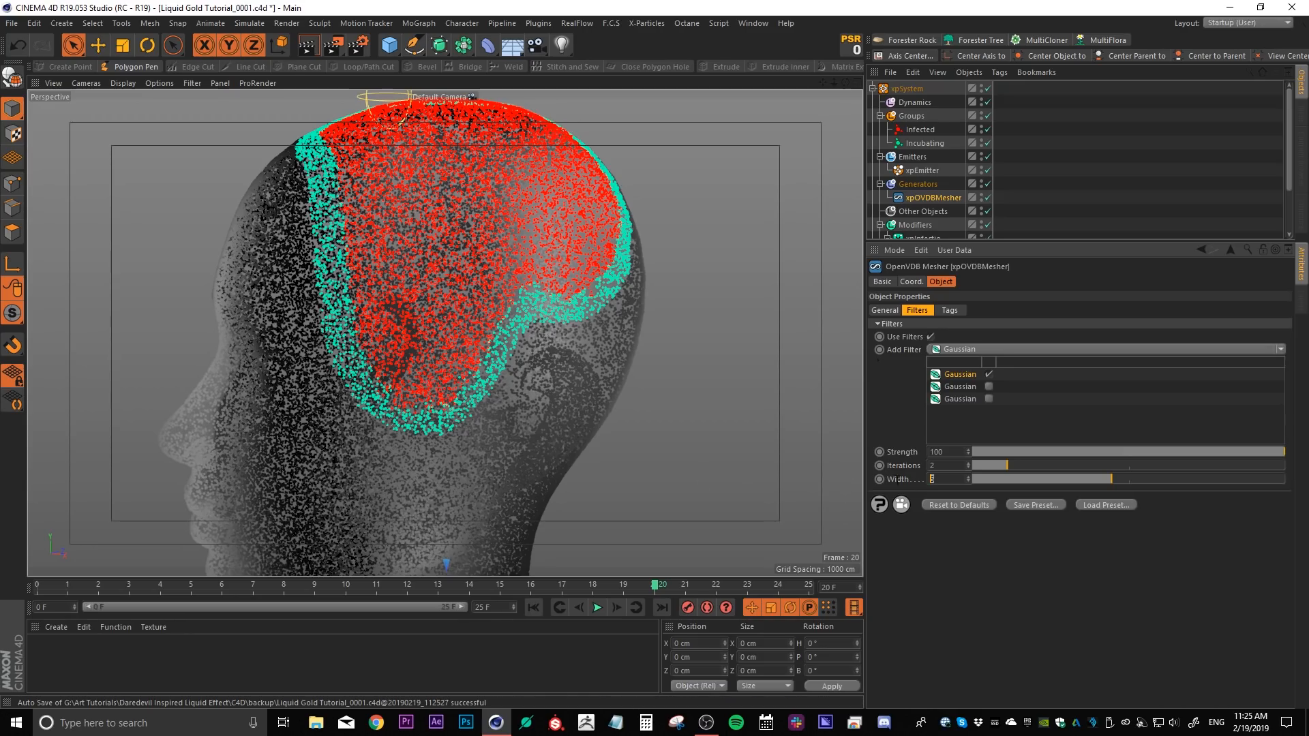
{"action": "type", "text": "2"}
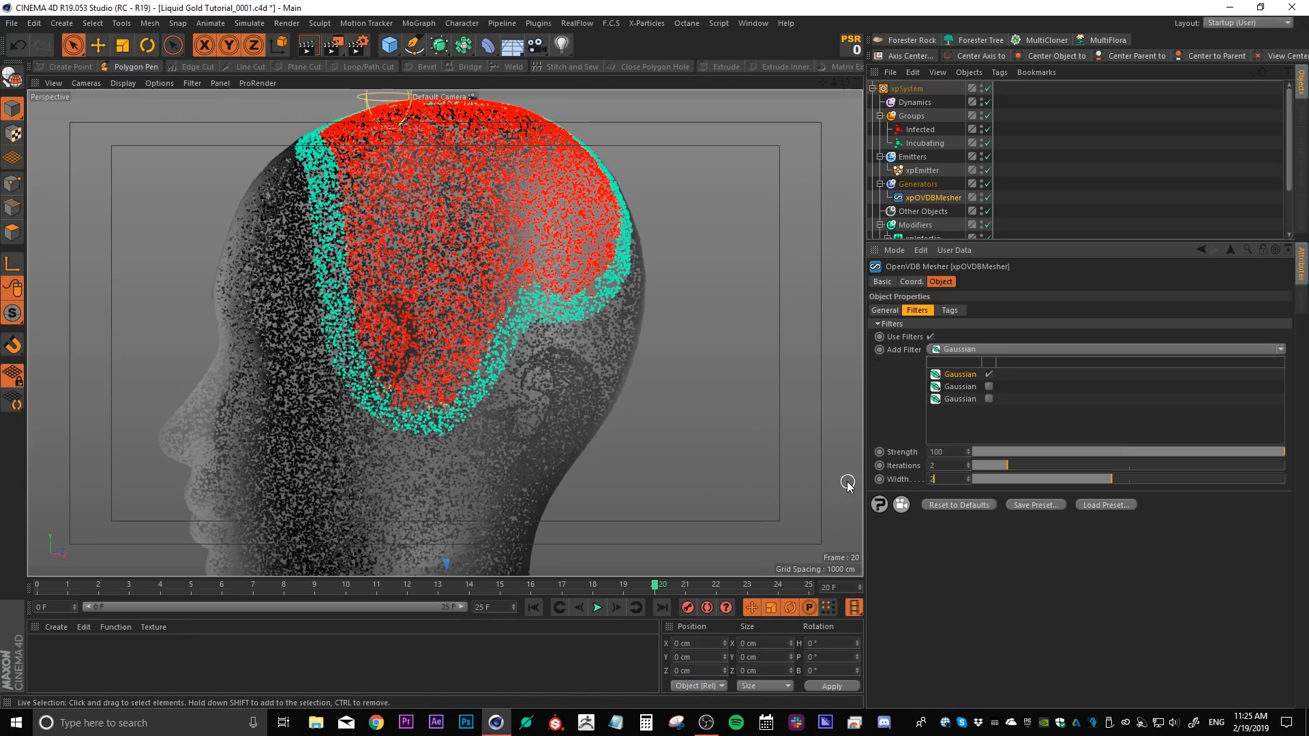
{"action": "key", "text": "Return"}
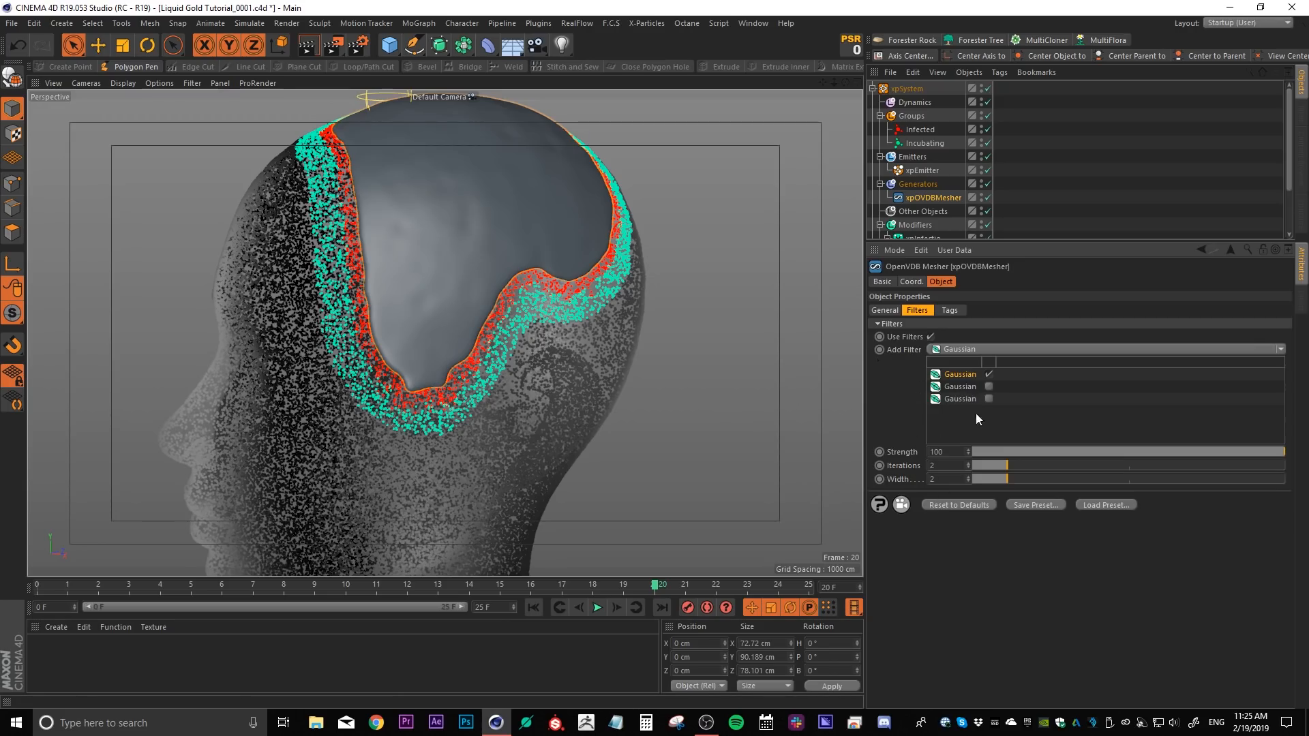
Re-enable the second and third Gaussian filters of xpOVDBMesher and review the settings of each filter.
{"action": "left_click", "coordinate": [973, 389]}
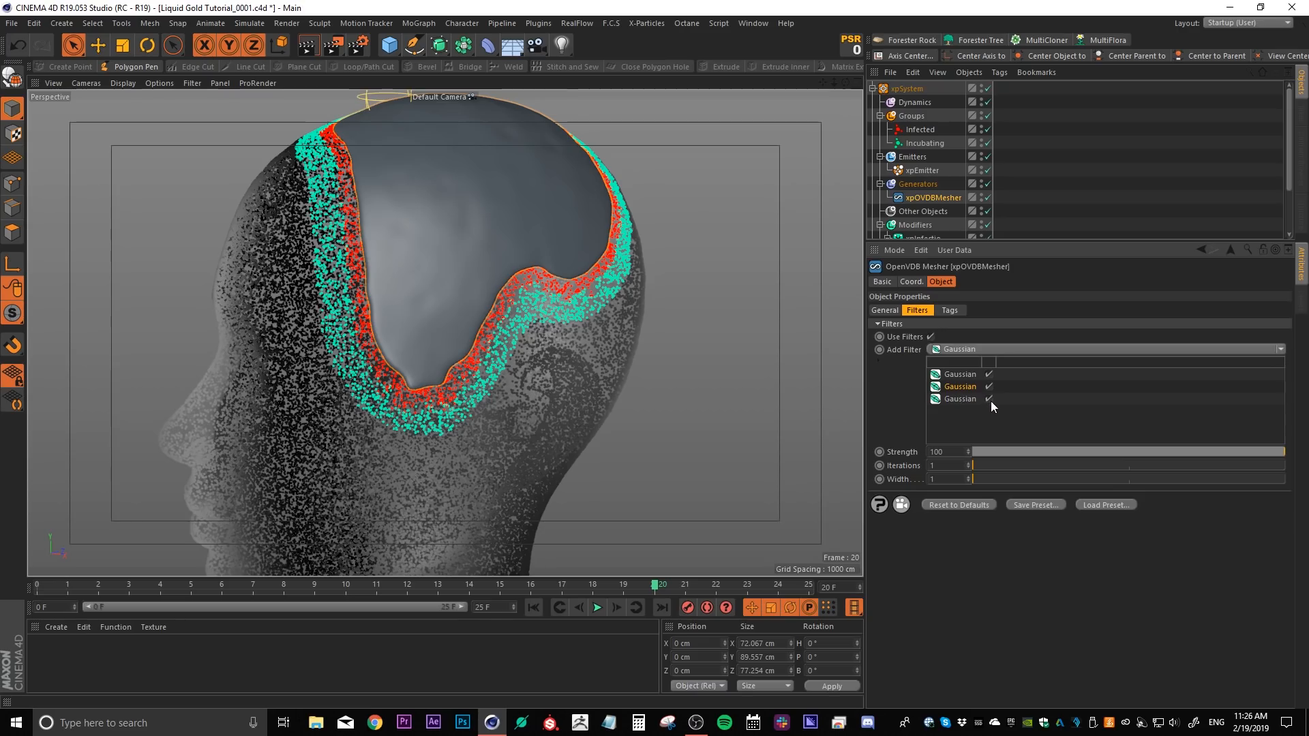
{"action": "left_click", "coordinate": [962, 400]}
{"action": "left_click", "coordinate": [958, 382]}
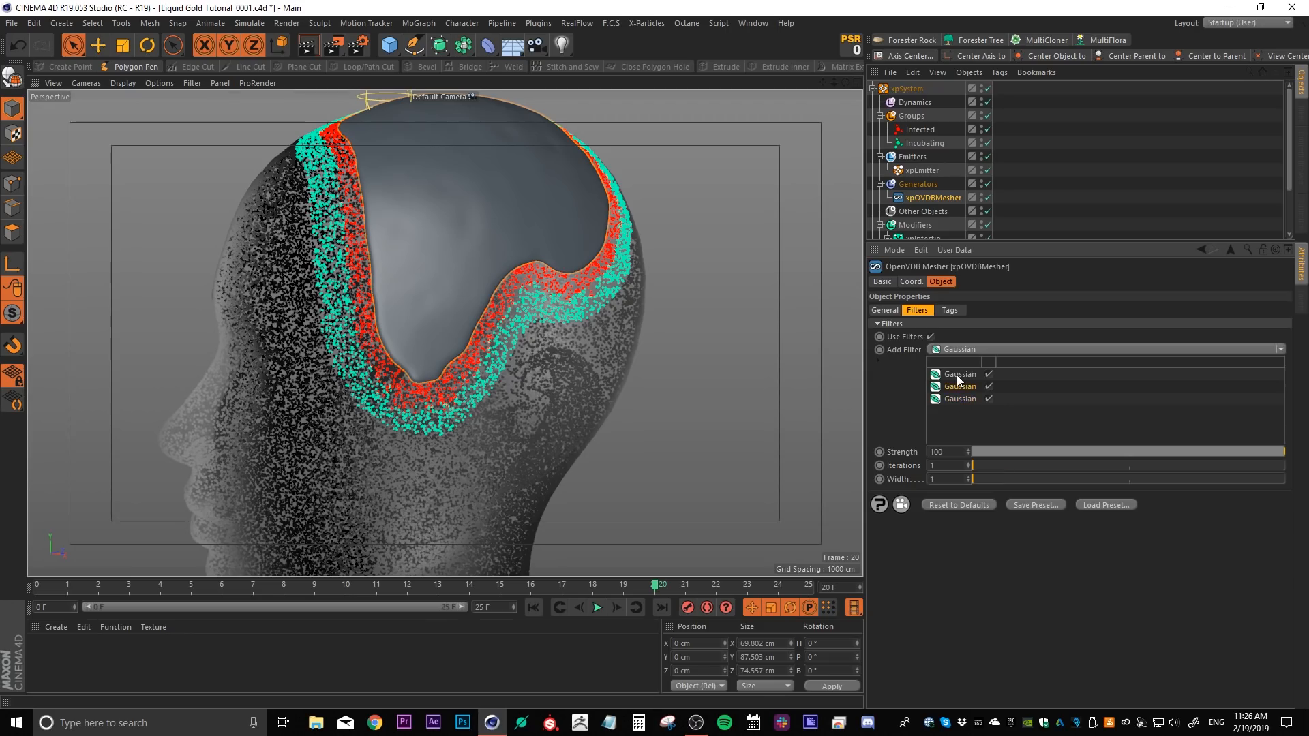
{"action": "left_click", "coordinate": [972, 402]}
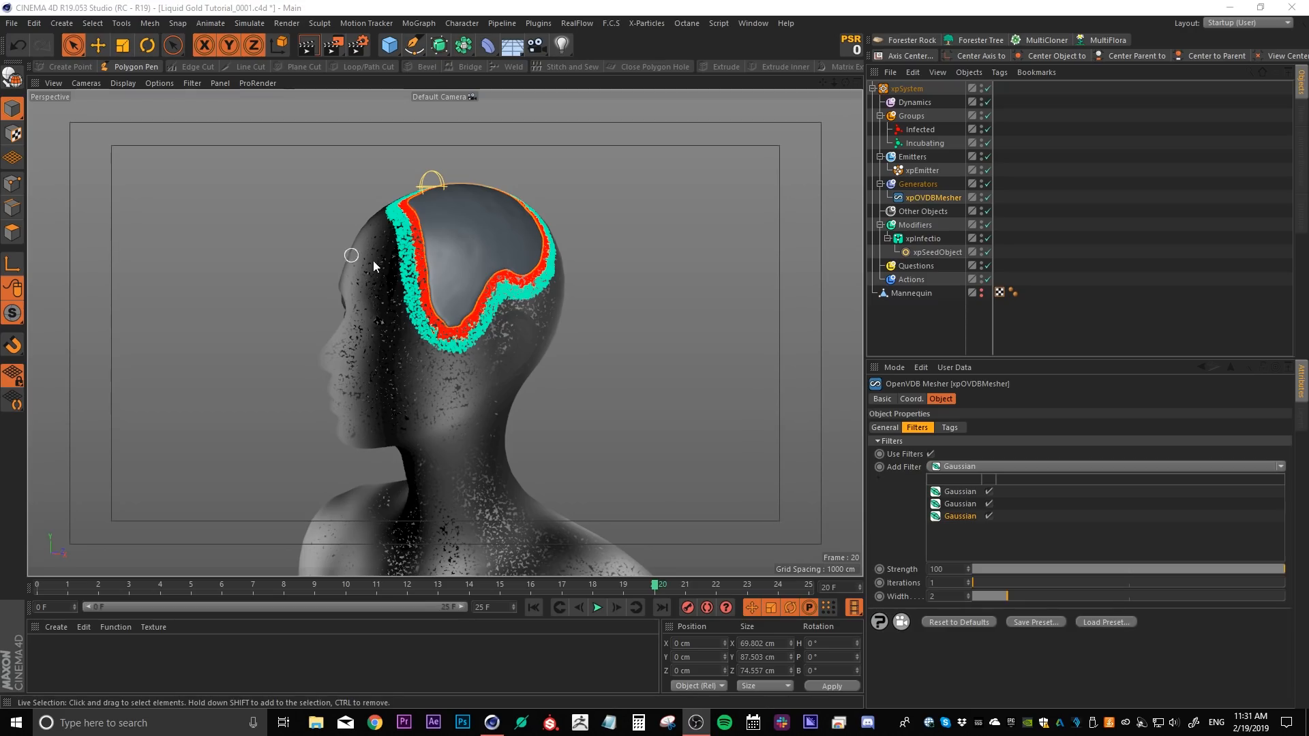
Set xpInfectio's Search Radius to 5 cm and its Infected Particle Lifespan to 3240000.
{"action": "left_click", "coordinate": [922, 238]}
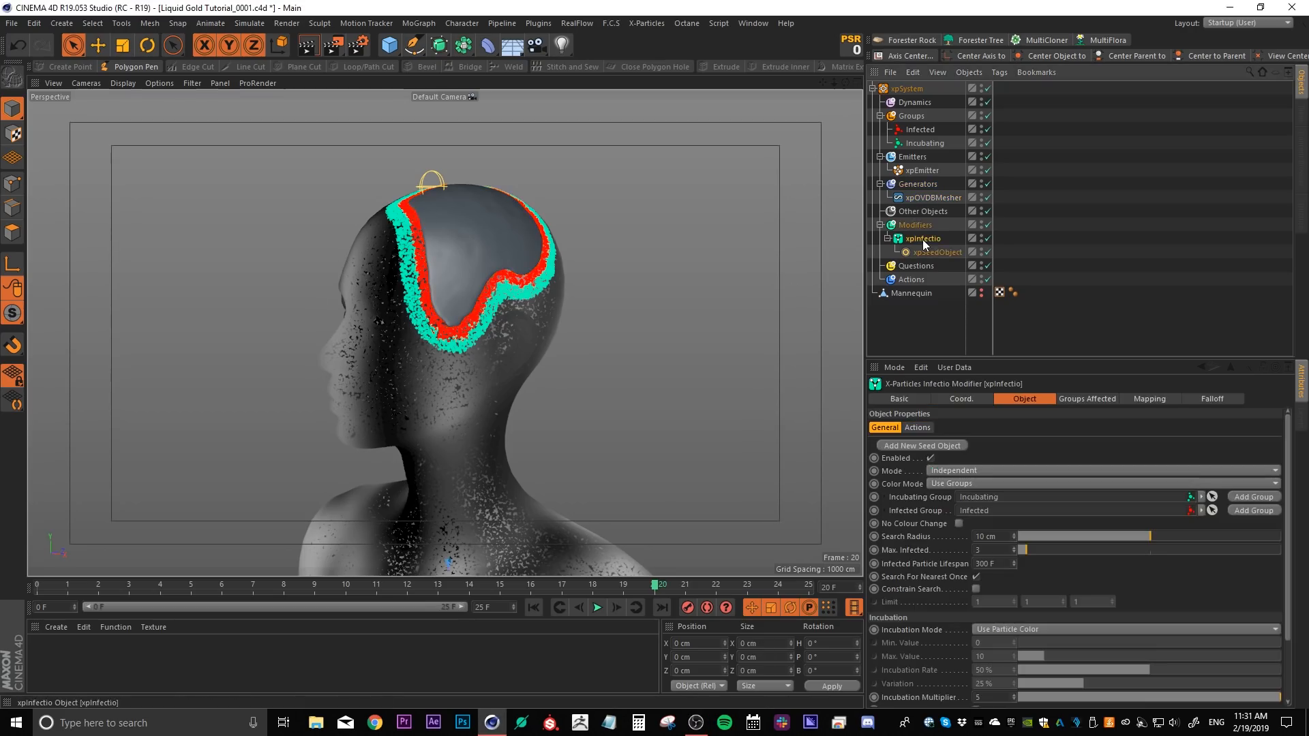
{"action": "left_click", "coordinate": [995, 537]}
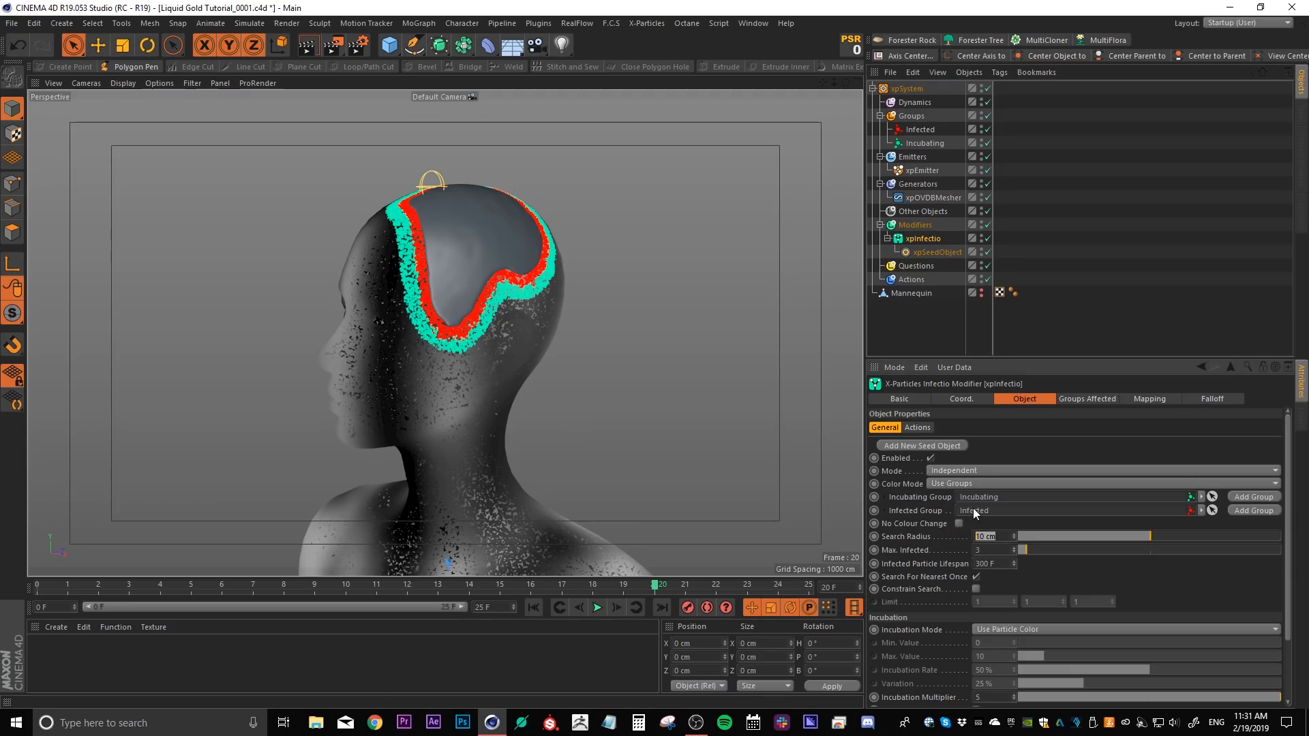
{"action": "key", "text": "Return"}
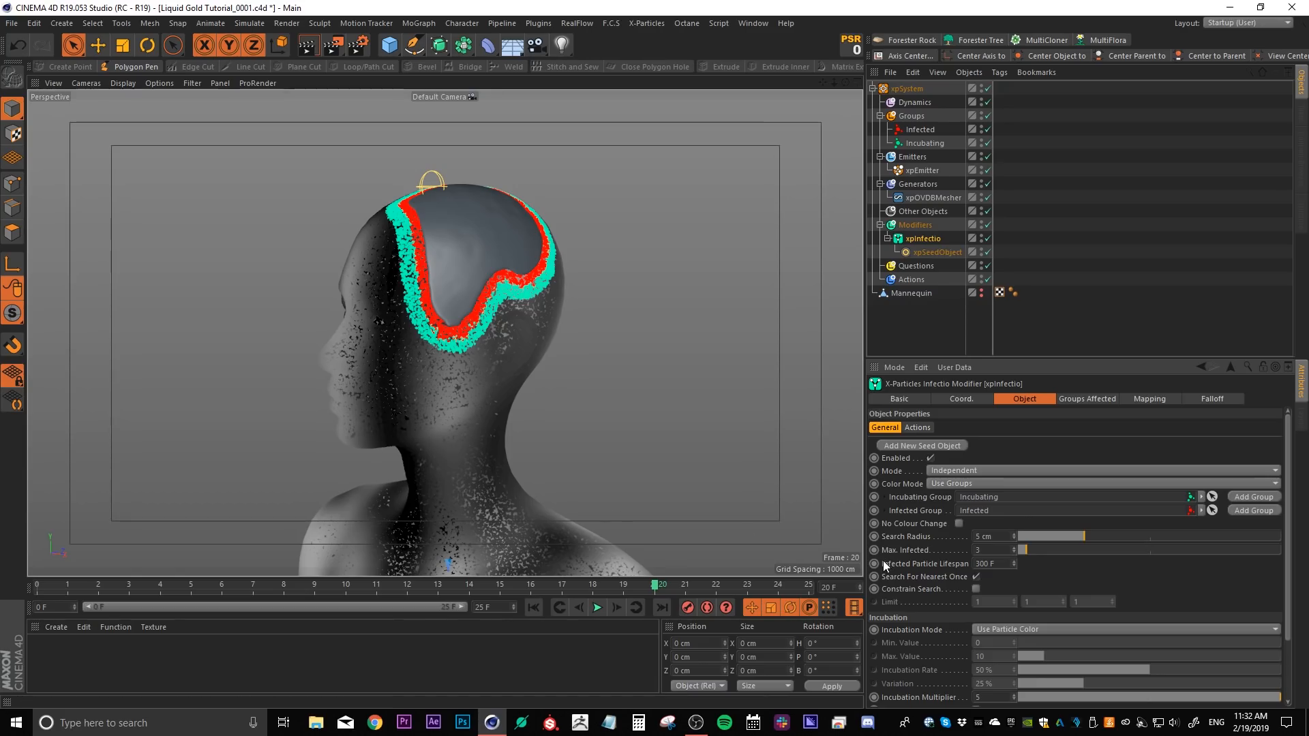
{"action": "double_click", "coordinate": [1008, 564]}
{"action": "type", "text": "3240000"}
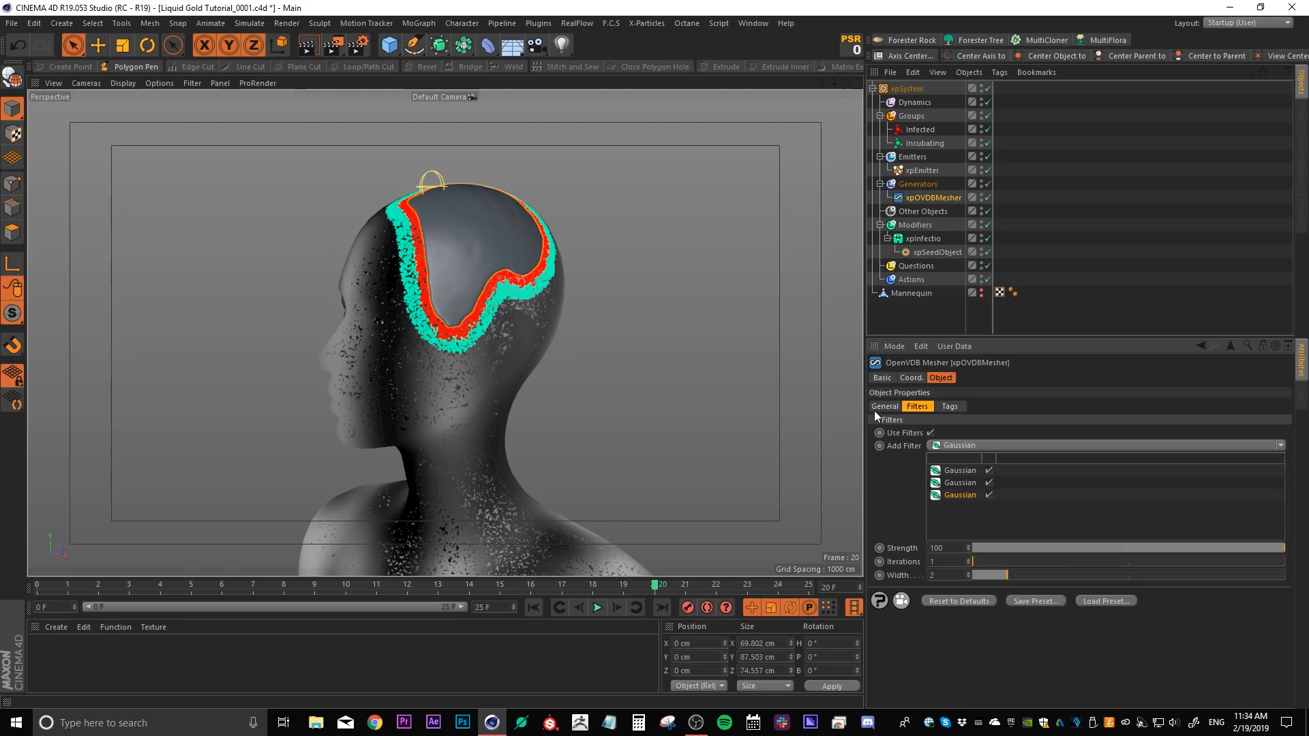
Examine the mesh edge around the head and the CSG Mode options of xpOVDBMesher's Incubating source.
{"action": "left_click", "coordinate": [876, 408]}
{"action": "left_click", "coordinate": [1291, 641]}
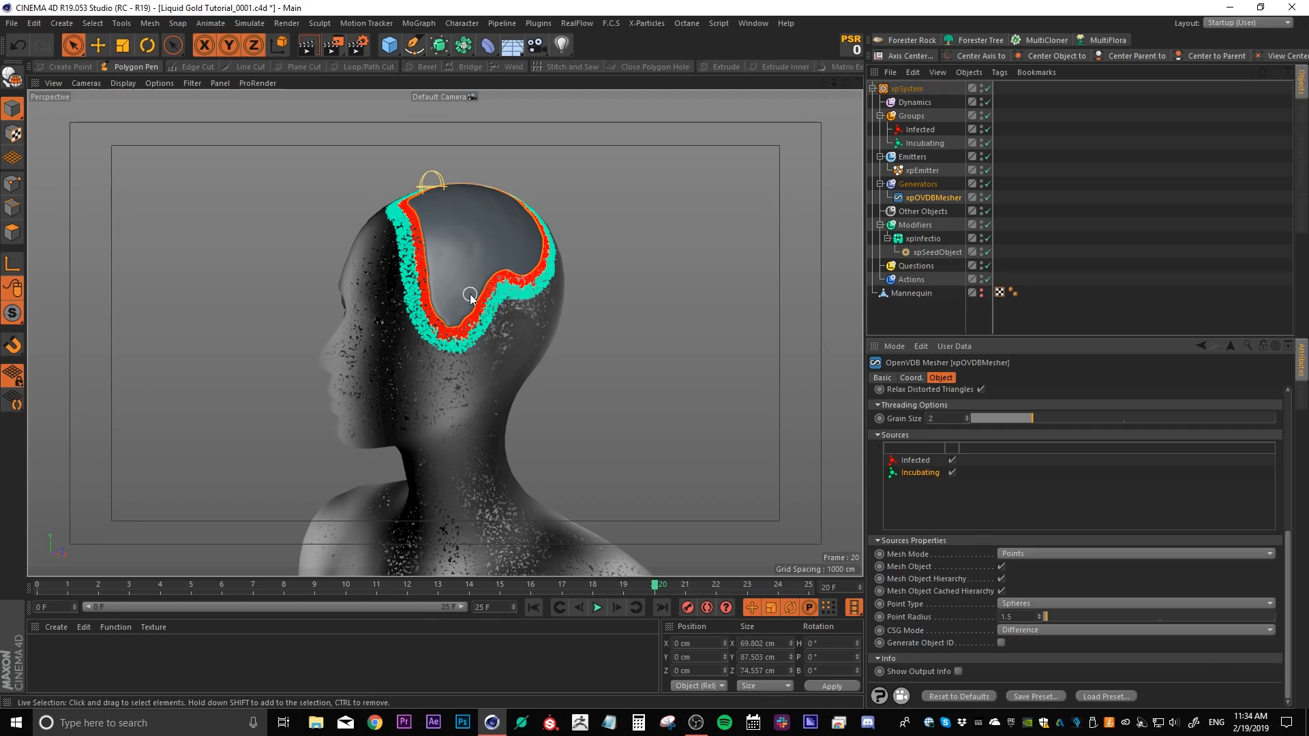
{"action": "left_click_drag", "start_coordinate": [465, 358], "coordinate": [468, 225], "text": "alt"}
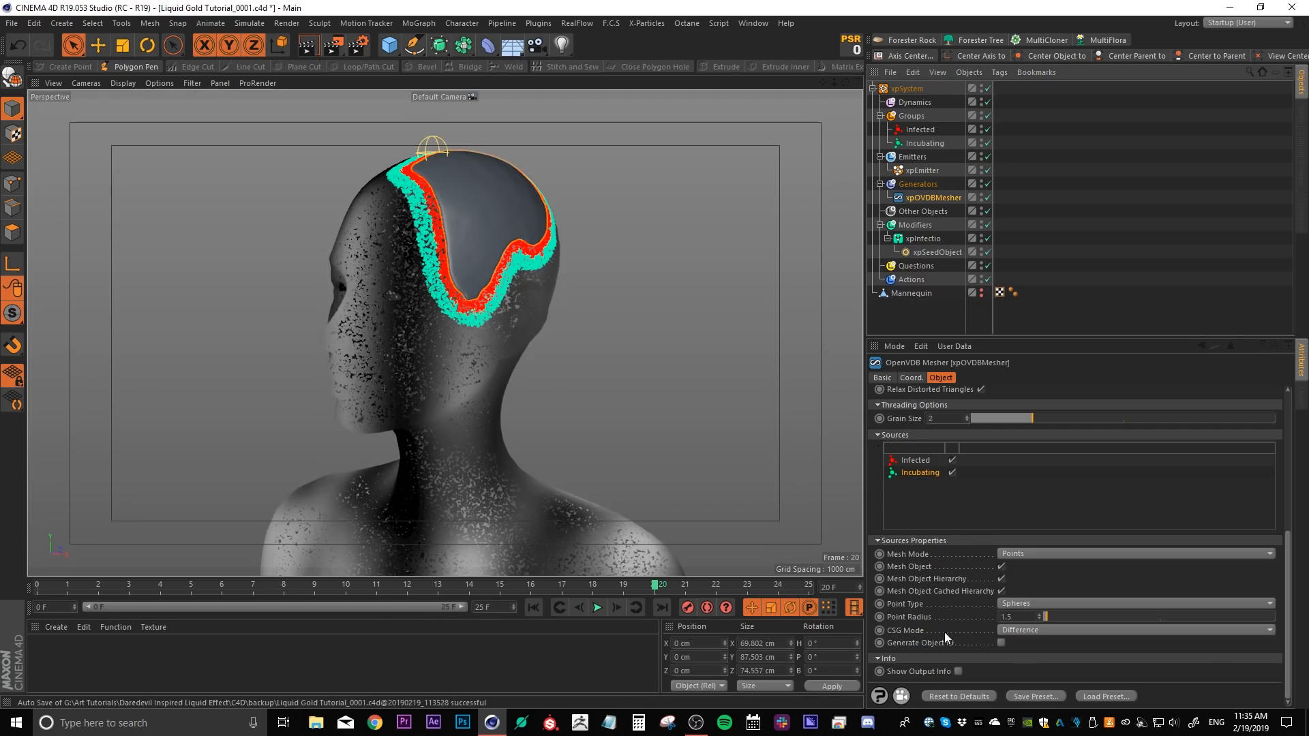
{"action": "left_click_drag", "start_coordinate": [576, 295], "coordinate": [409, 327], "text": "alt"}
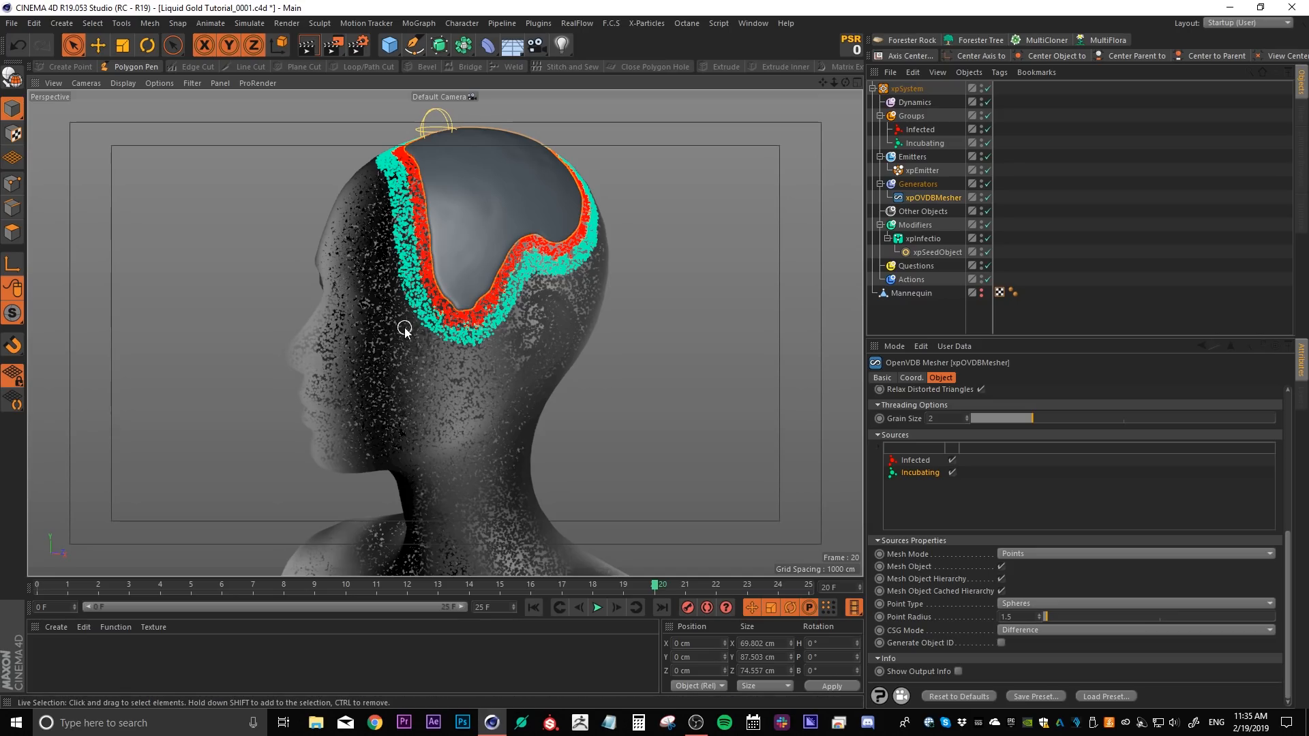
{"action": "left_click", "coordinate": [1036, 631]}
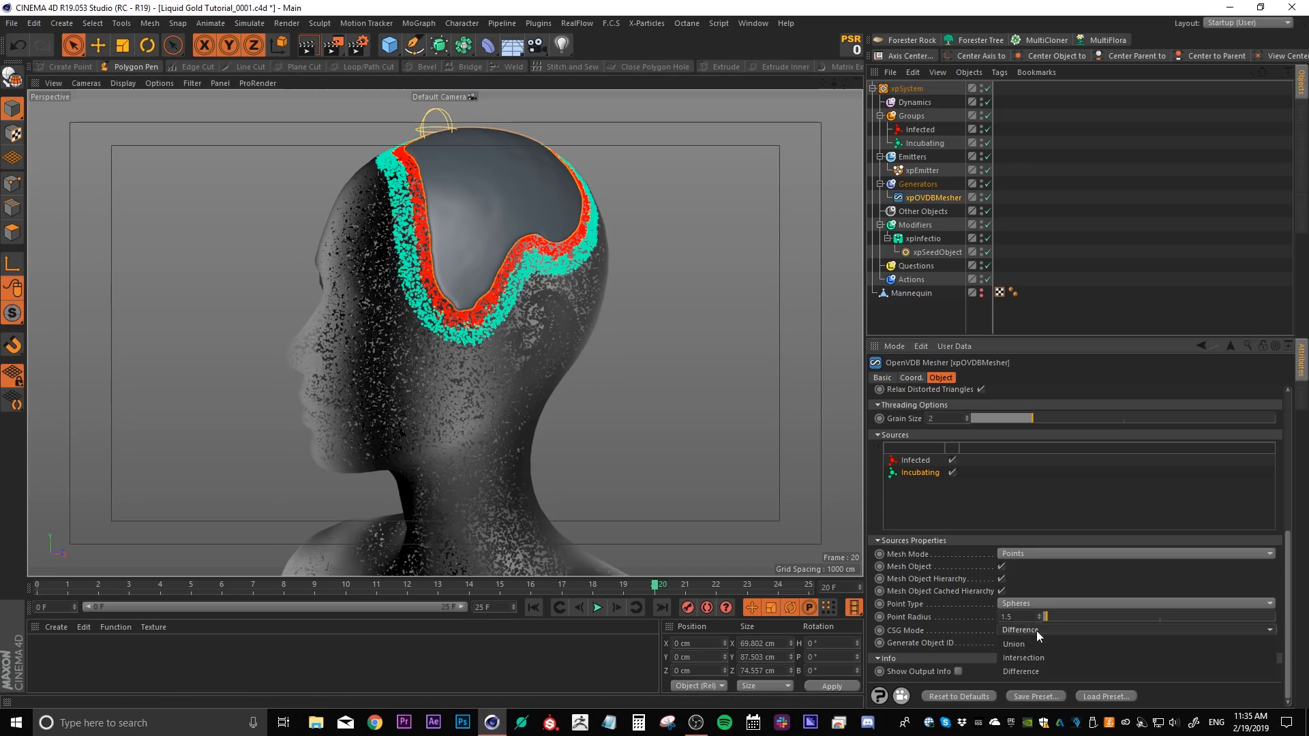
{"action": "left_click", "coordinate": [1033, 641]}
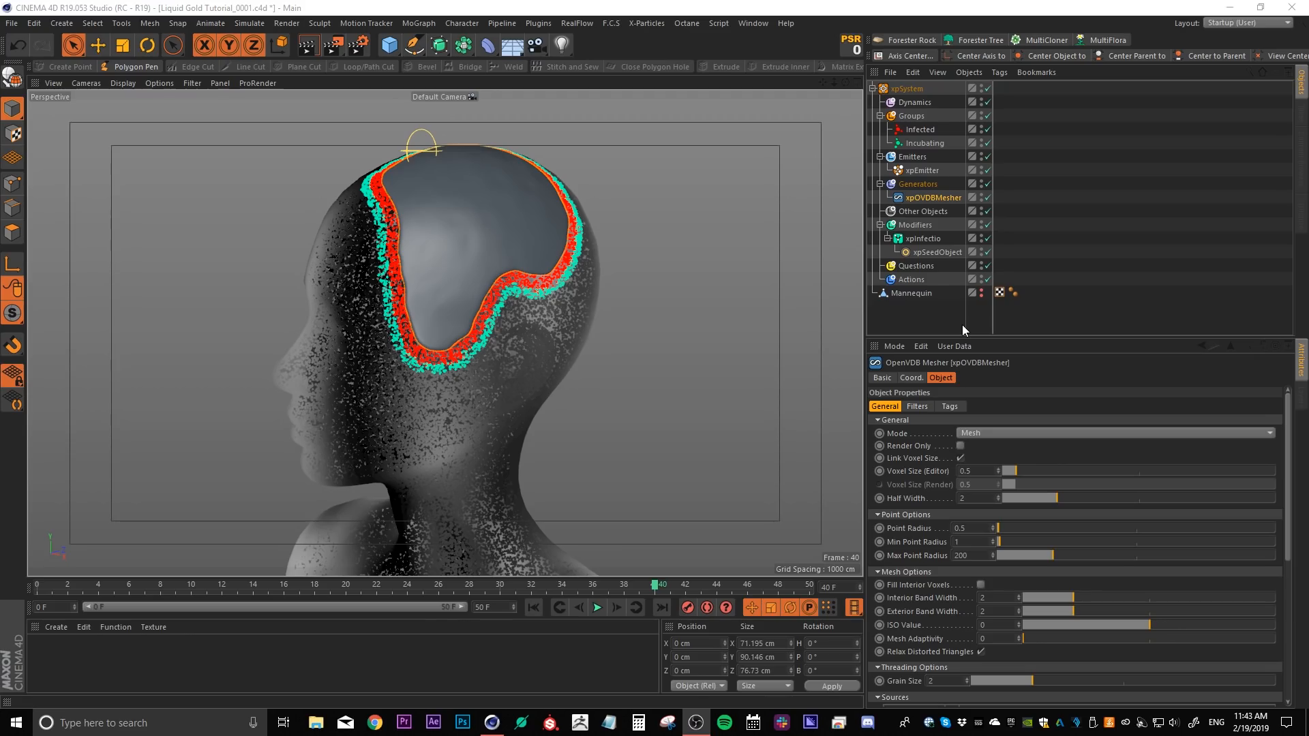
Add an xpCache object and set its folder to G:\Art Tutorials\Daredevil Inspired Liquid Effect\XP Cache.
{"action": "left_click", "coordinate": [917, 211]}
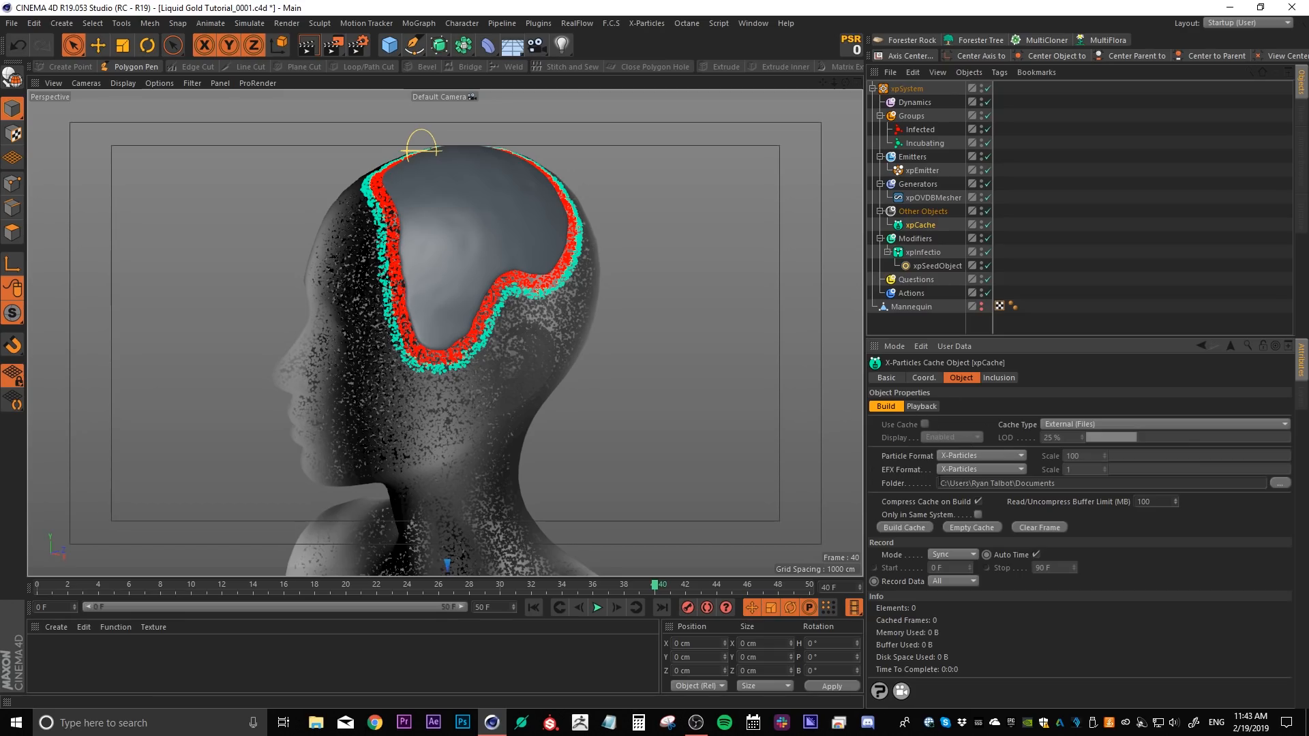
{"action": "left_click", "coordinate": [1280, 484]}
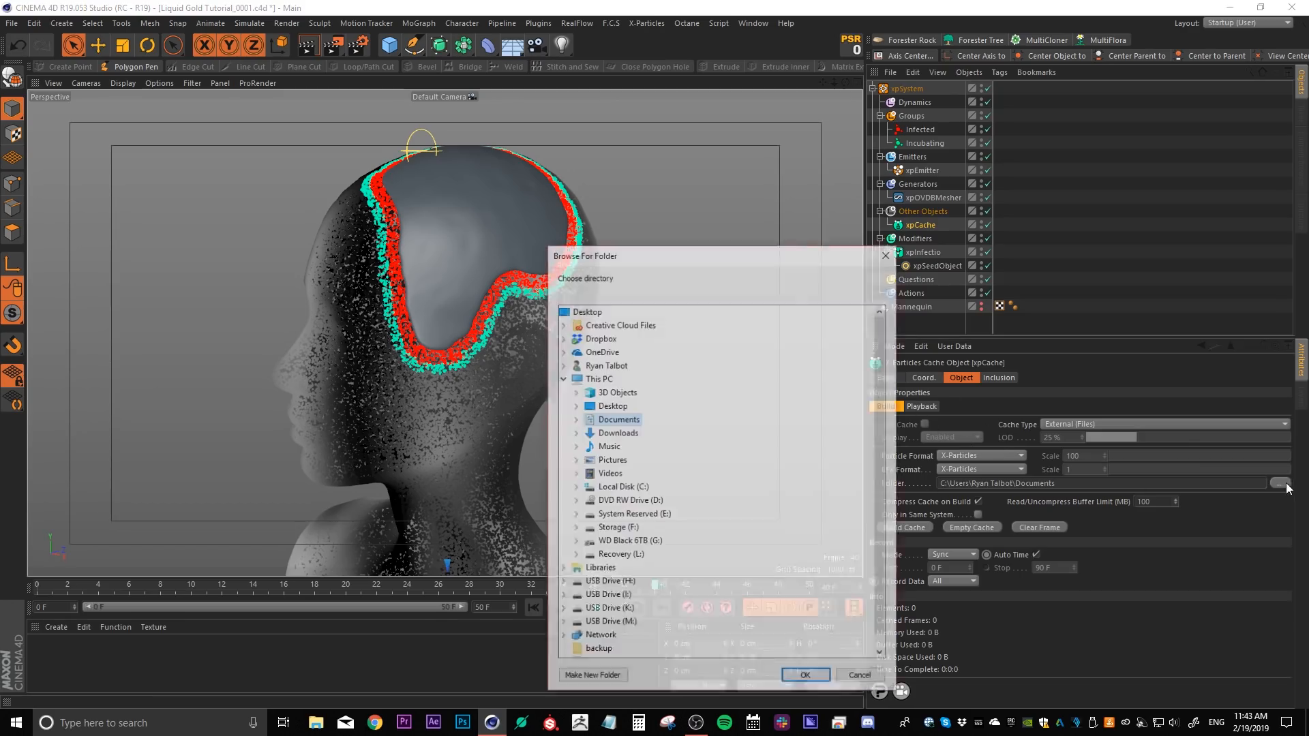
{"action": "left_click_drag", "start_coordinate": [705, 257], "coordinate": [745, 141]}
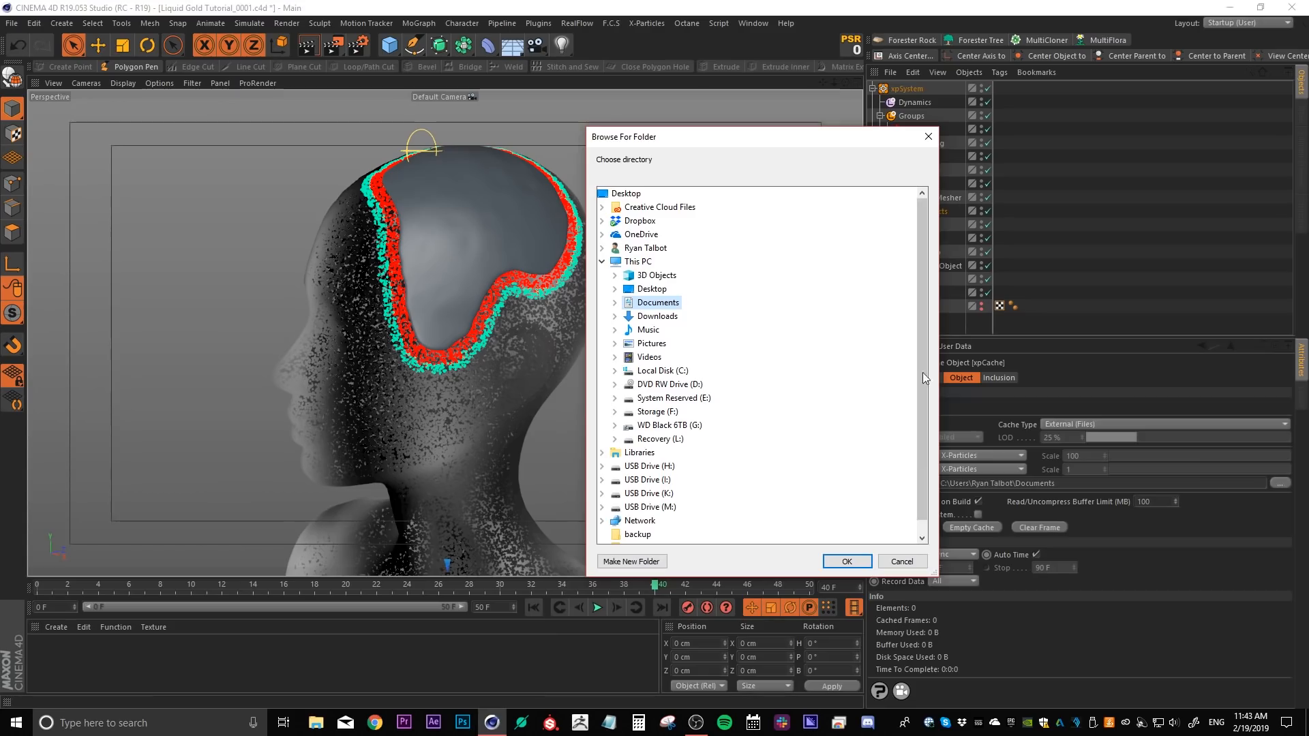
{"action": "scroll", "coordinate": [925, 402], "scroll_direction": "down", "scroll_amount": 1}
{"action": "double_click", "coordinate": [668, 412]}
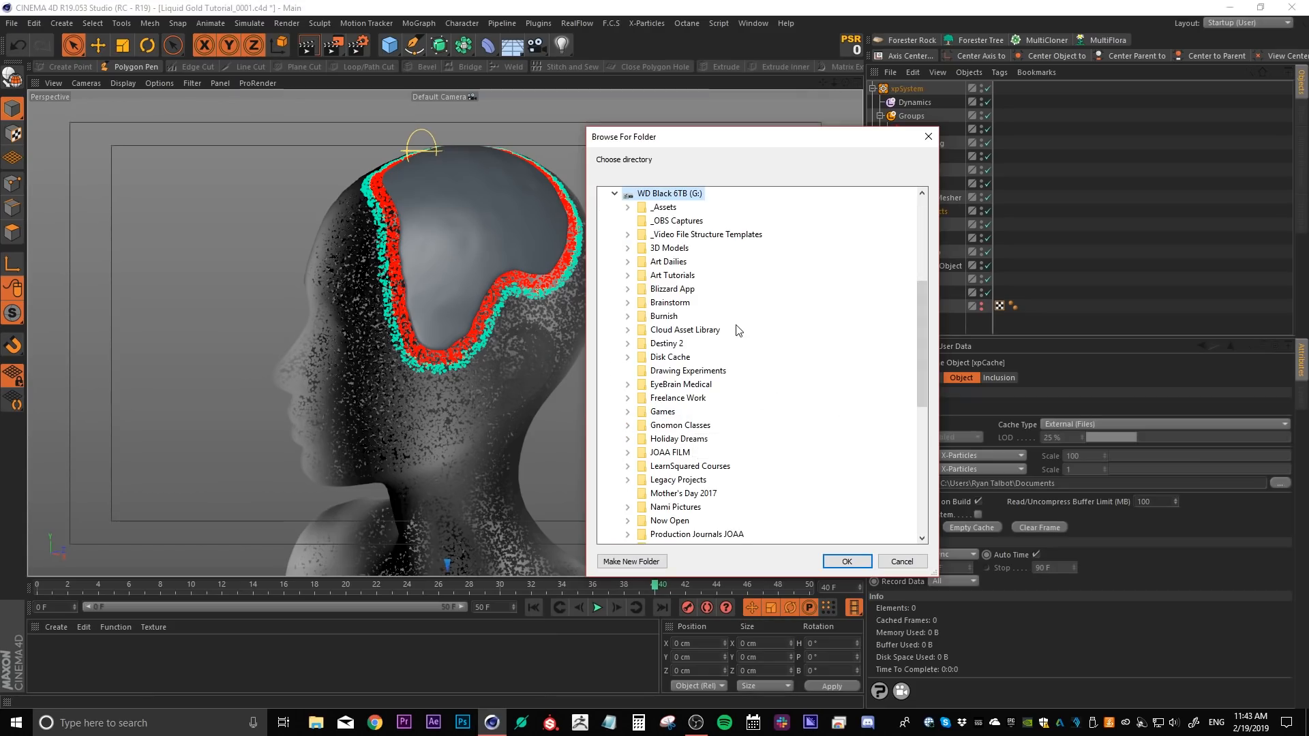
{"action": "double_click", "coordinate": [641, 276]}
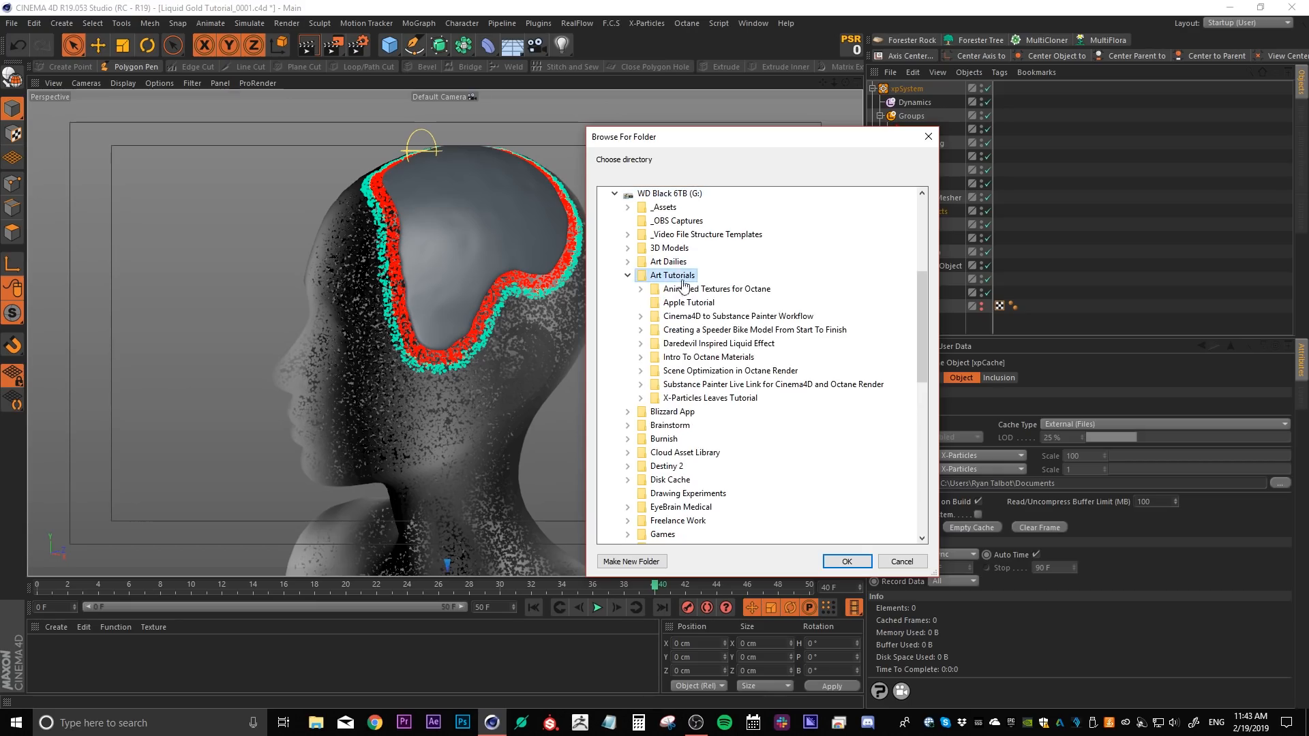
{"action": "double_click", "coordinate": [703, 345]}
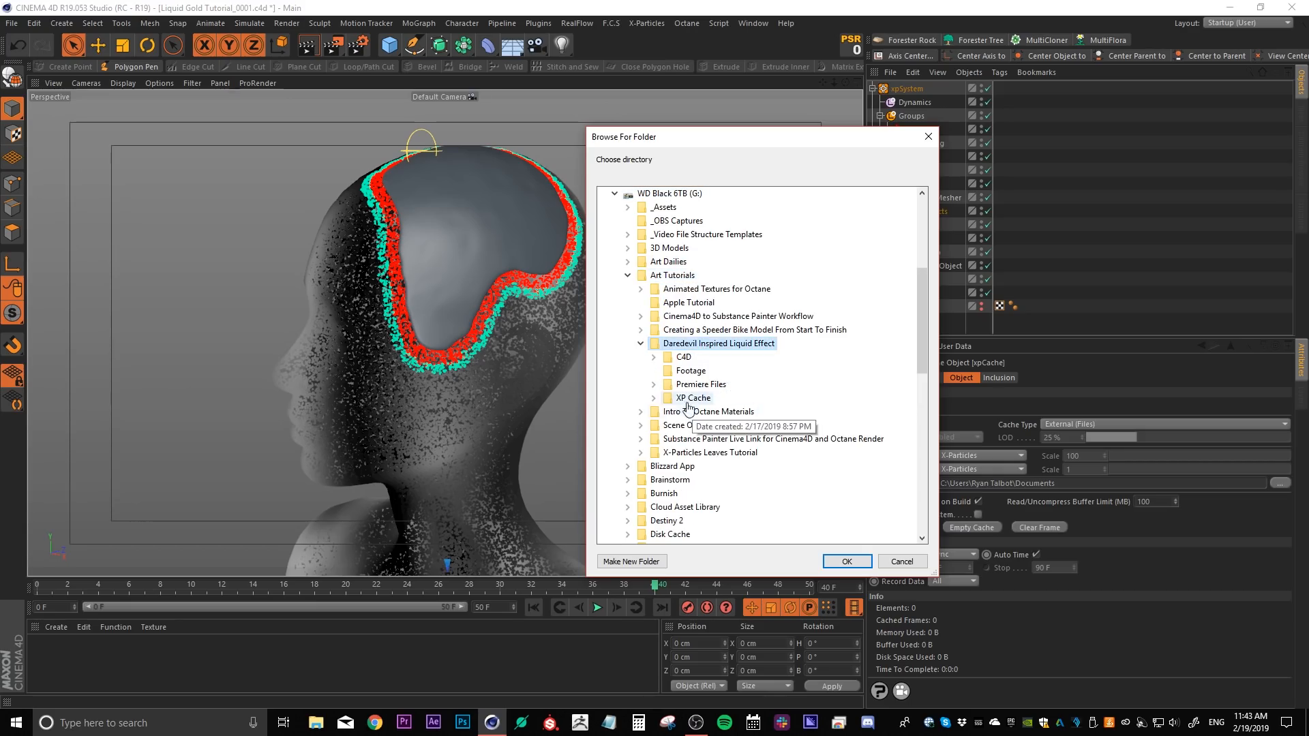
{"action": "double_click", "coordinate": [709, 399]}
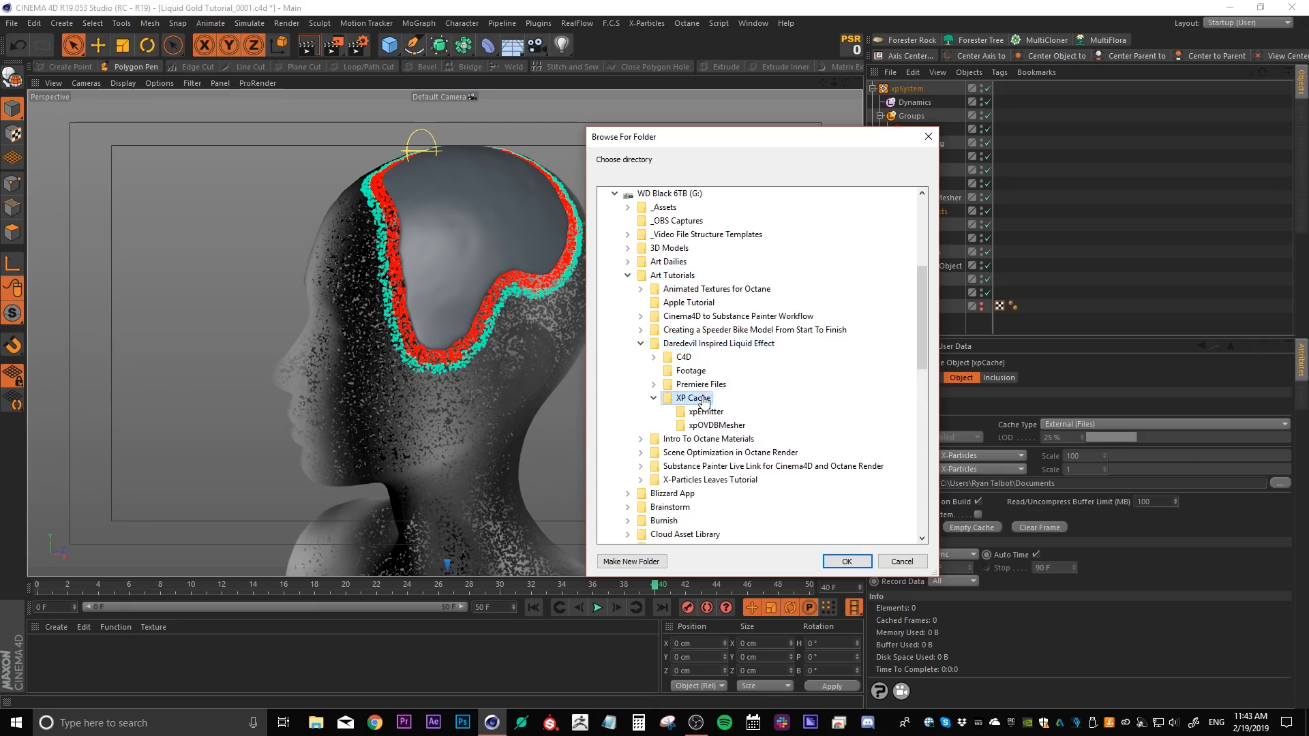
{"action": "left_click", "coordinate": [837, 560]}
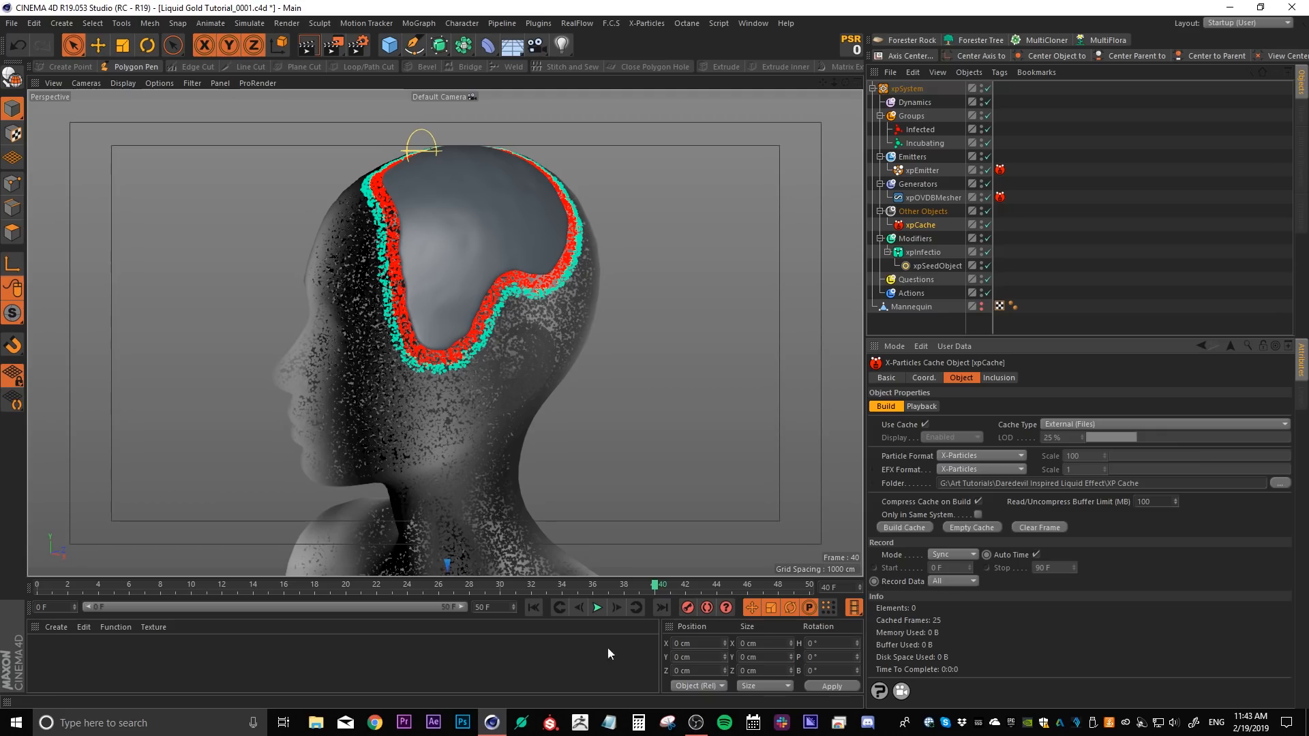
{"action": "left_click", "coordinate": [460, 623]}
{"action": "left_click", "coordinate": [497, 607]}
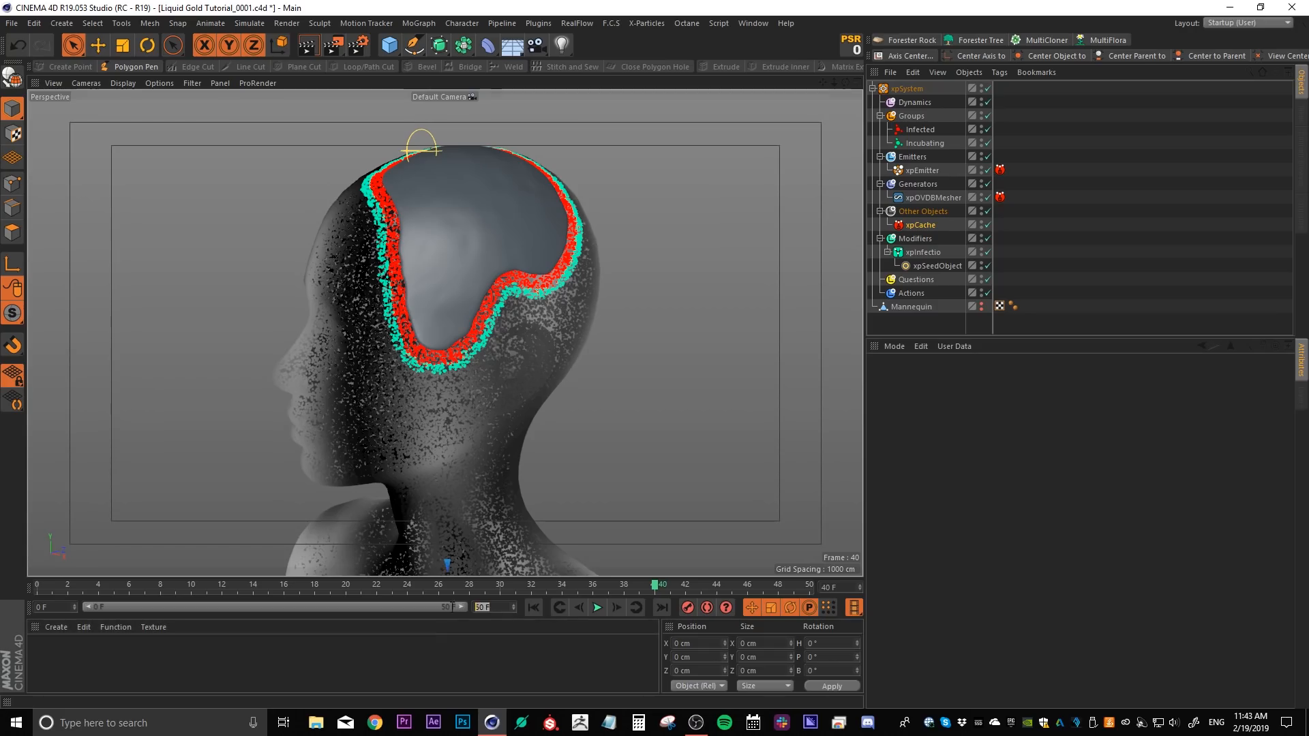
{"action": "left_click", "coordinate": [450, 640]}
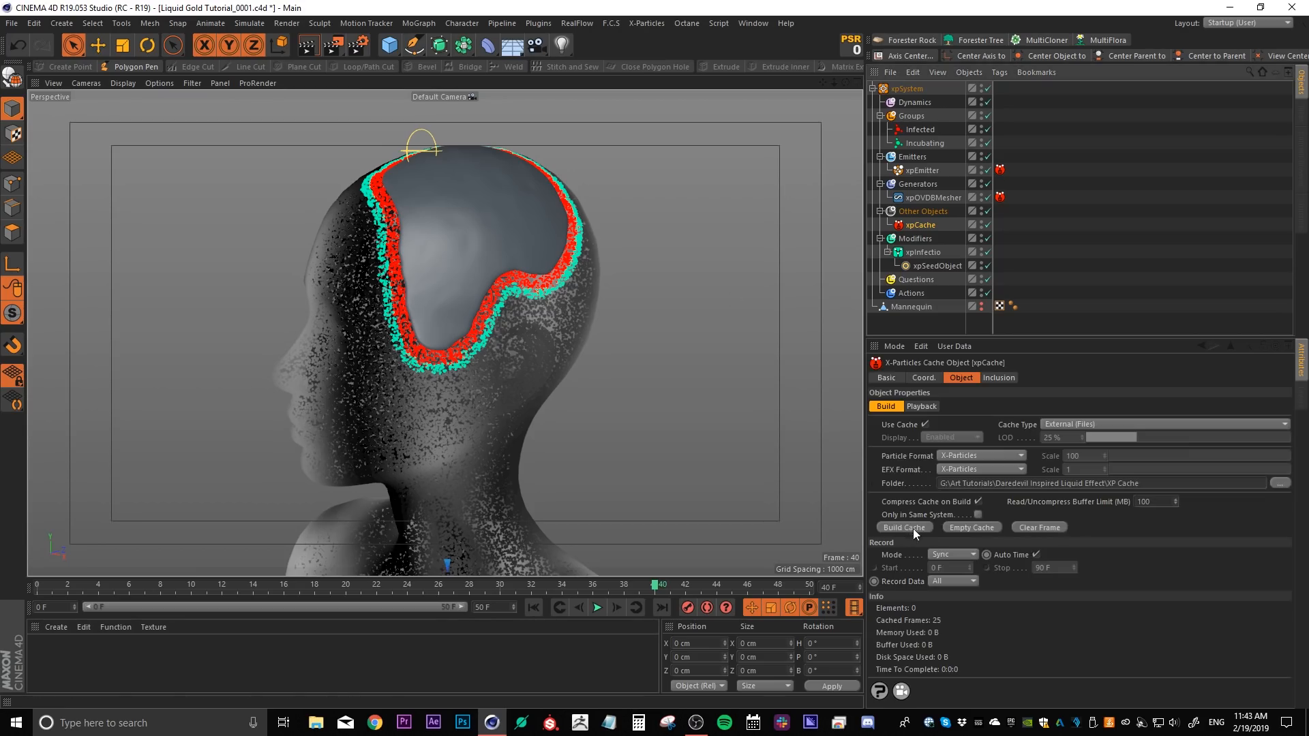
Build the X-Particles cache from xpCache, overwriting the existing caches.
{"action": "left_click", "coordinate": [906, 529]}
{"action": "left_click_drag", "start_coordinate": [854, 479], "coordinate": [756, 293]}
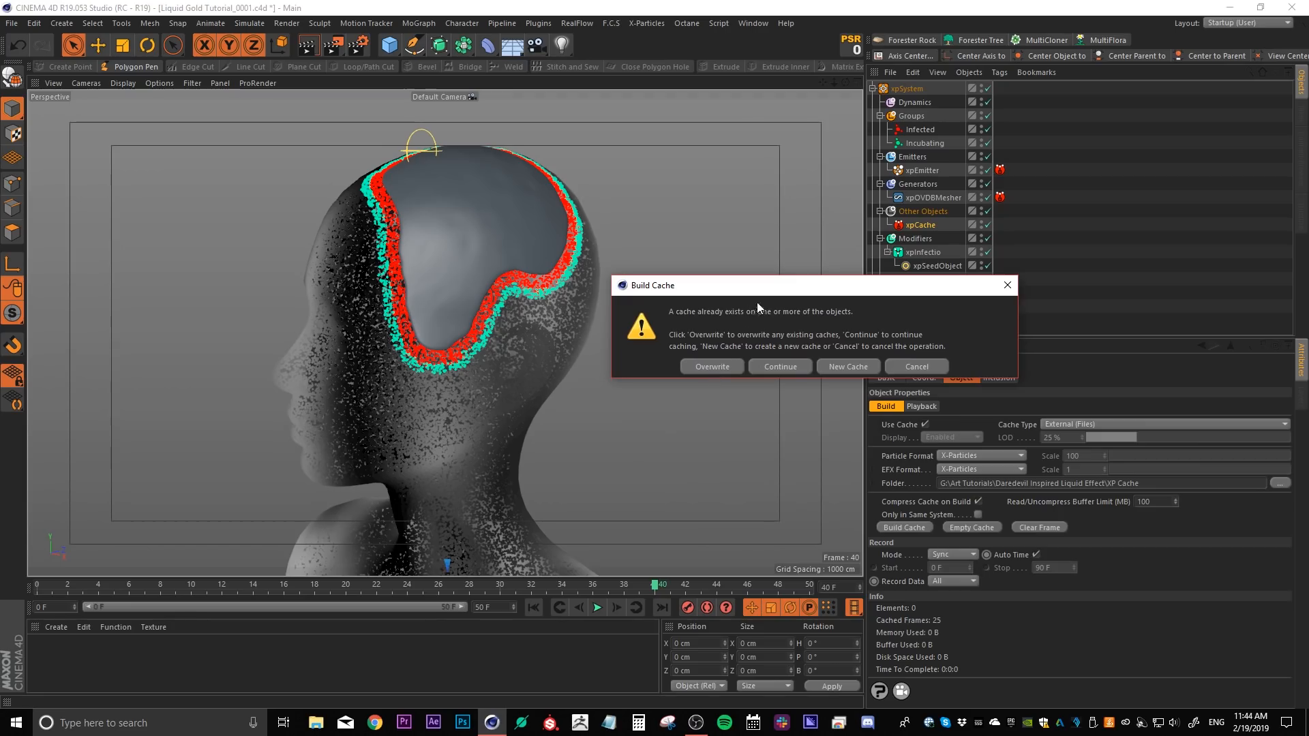
{"action": "left_click_drag", "start_coordinate": [818, 287], "coordinate": [728, 297]}
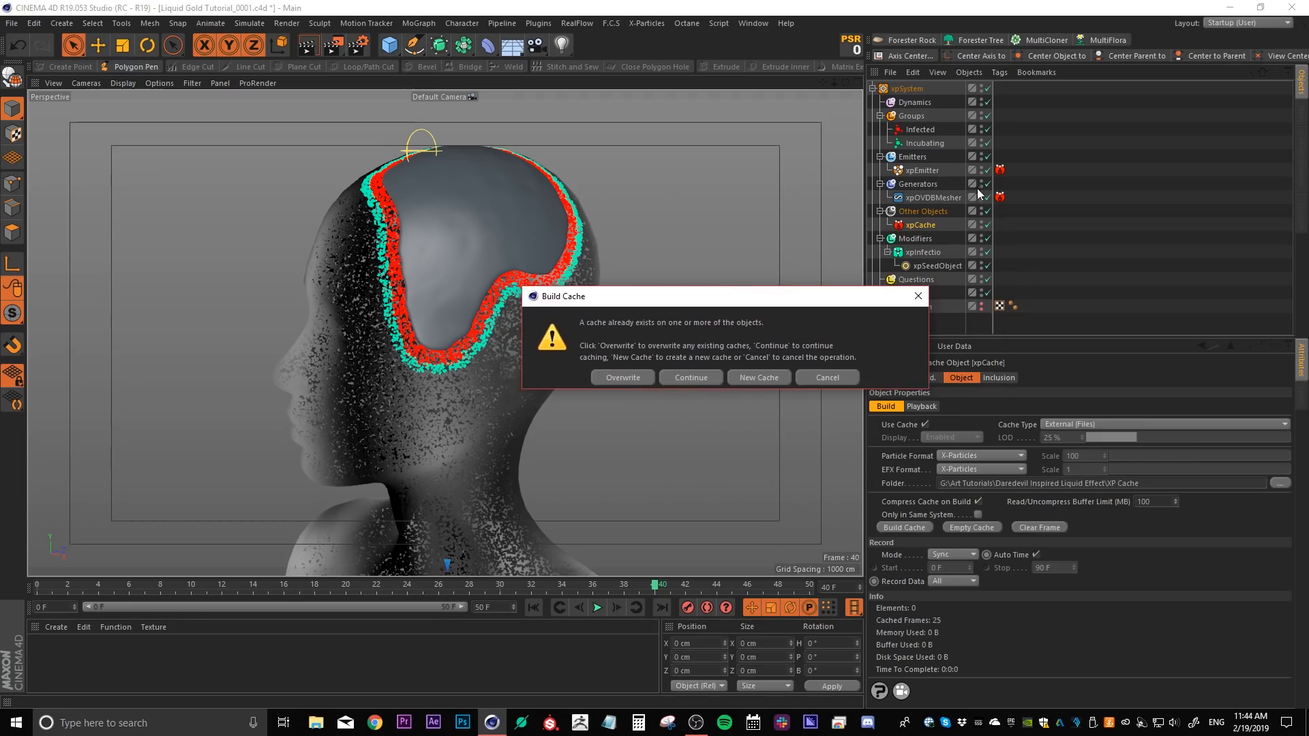
{"action": "left_click", "coordinate": [615, 378]}
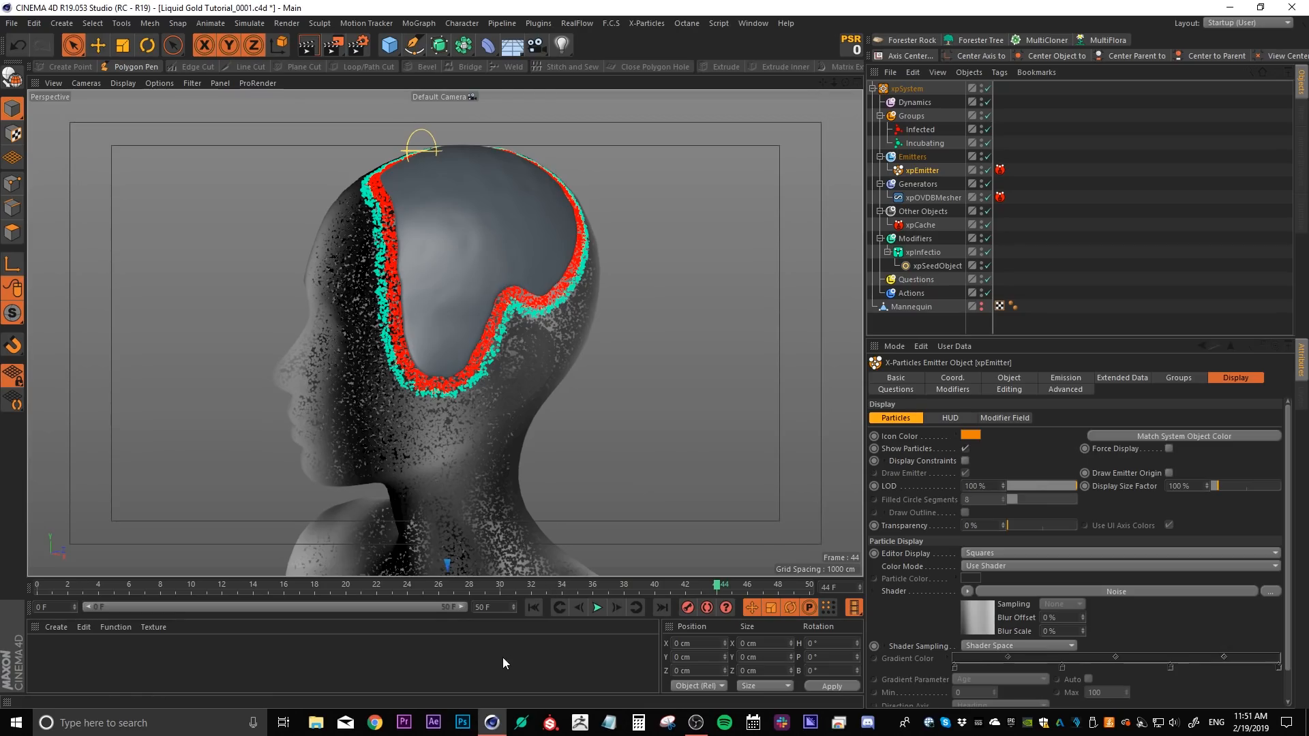
Scrub through the cached animation and disable xpEmitter to isolate the OpenVDB mesh in the viewport.
{"action": "left_click_drag", "start_coordinate": [662, 586], "coordinate": [239, 600]}
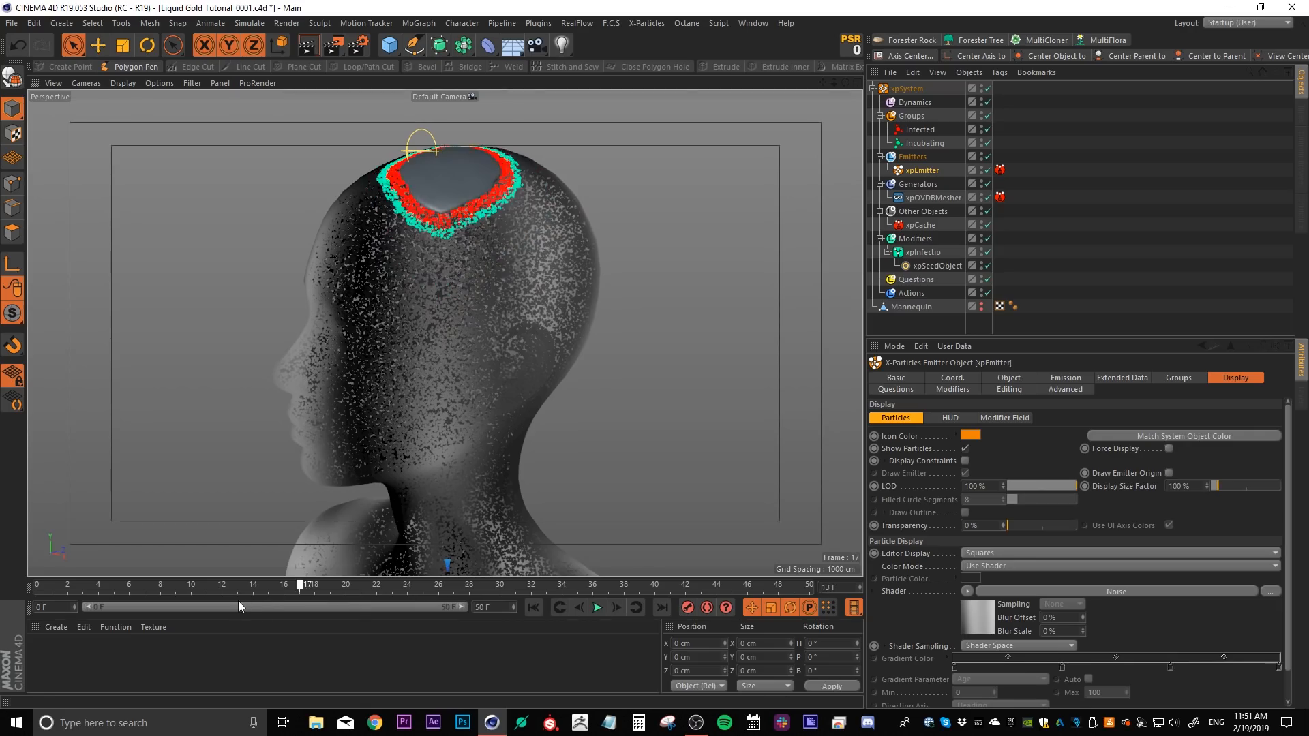
{"action": "left_click_drag", "start_coordinate": [399, 609], "coordinate": [669, 629]}
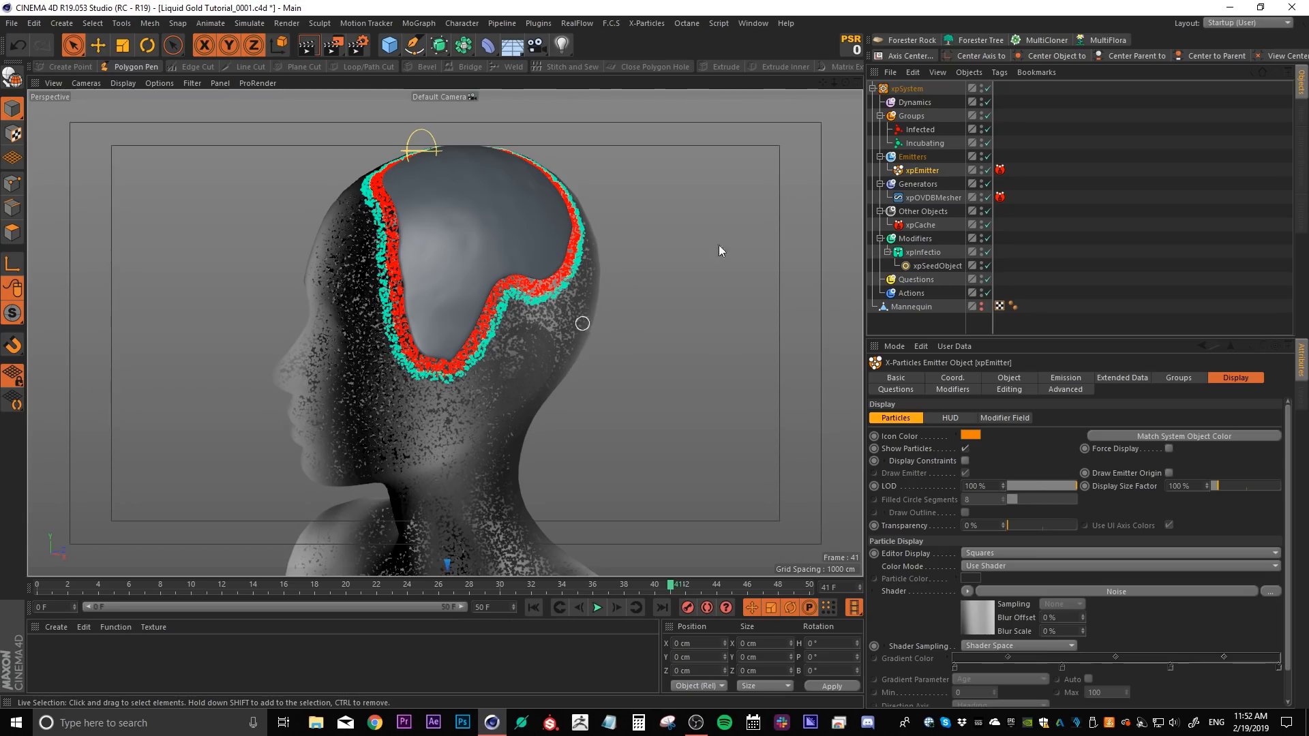
{"action": "left_click", "coordinate": [987, 170]}
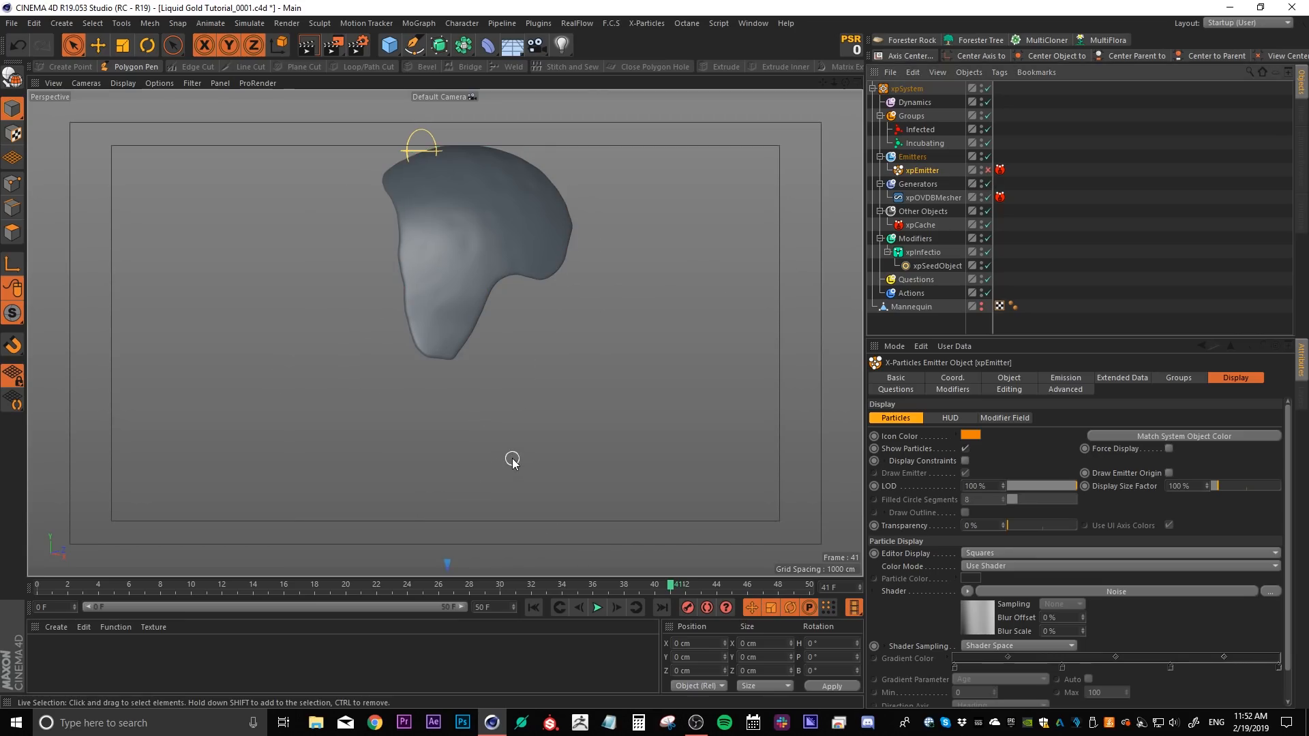
Render the preview range as a Hardware OpenGL MP4 preview, 1920 pixels wide at 30 fps, and play it back.
{"action": "key", "text": "alt+b"}
{"action": "left_click_drag", "start_coordinate": [439, 372], "coordinate": [653, 216]}
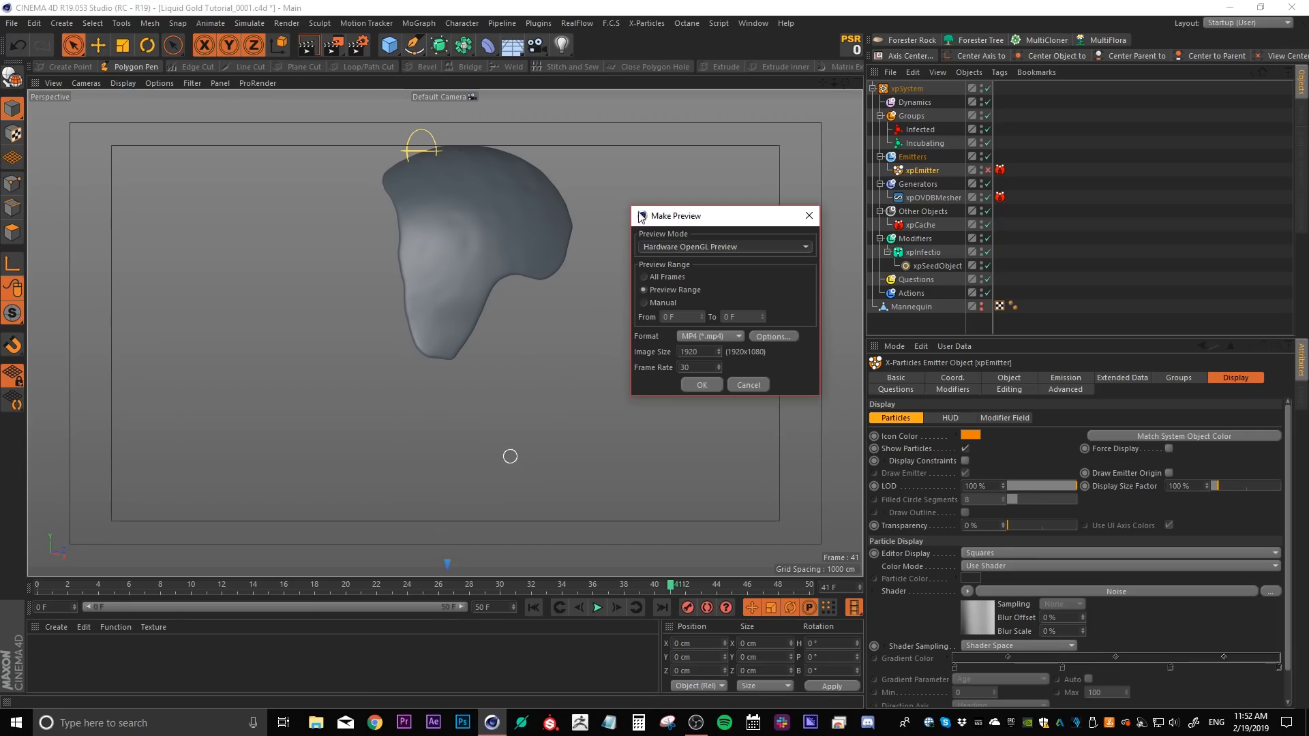
{"action": "left_click", "coordinate": [751, 247]}
{"action": "left_click", "coordinate": [702, 258]}
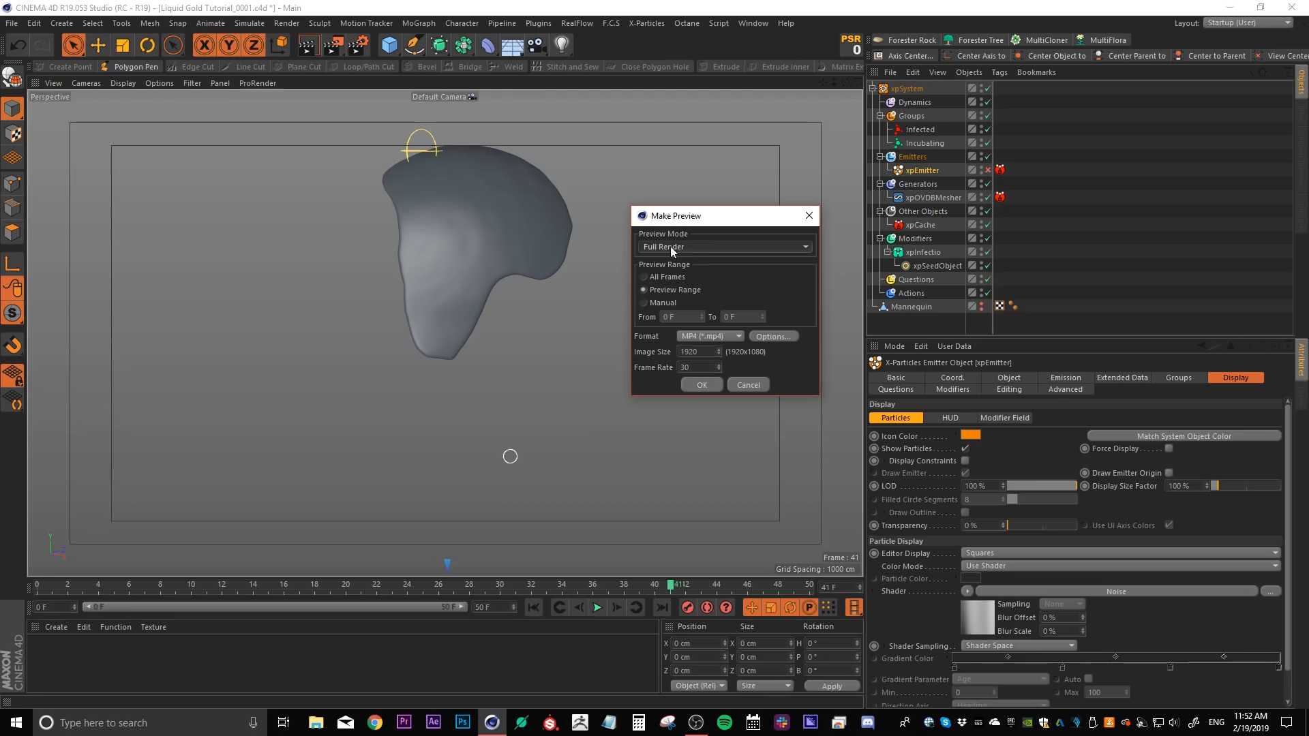
{"action": "left_click", "coordinate": [684, 245]}
{"action": "left_click", "coordinate": [676, 289]}
{"action": "left_click_drag", "start_coordinate": [672, 223], "coordinate": [748, 227]}
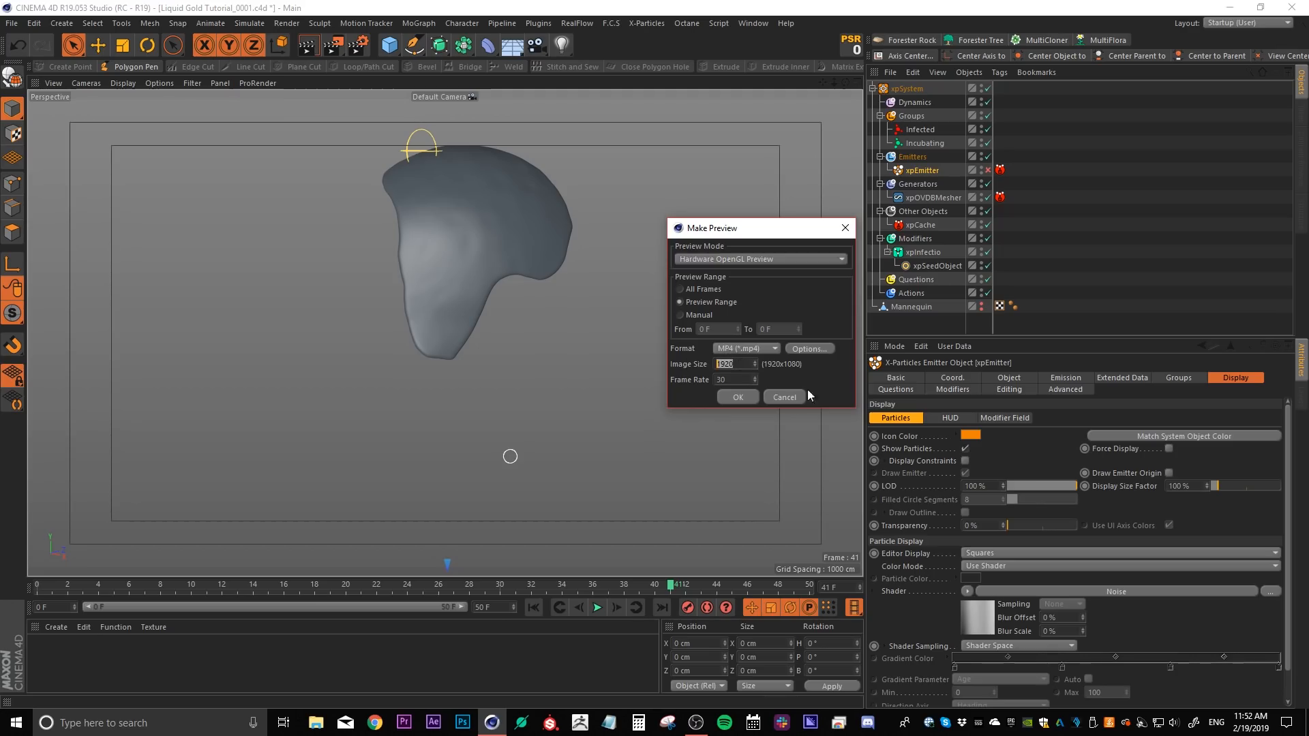
{"action": "left_click_drag", "start_coordinate": [728, 234], "coordinate": [722, 217]}
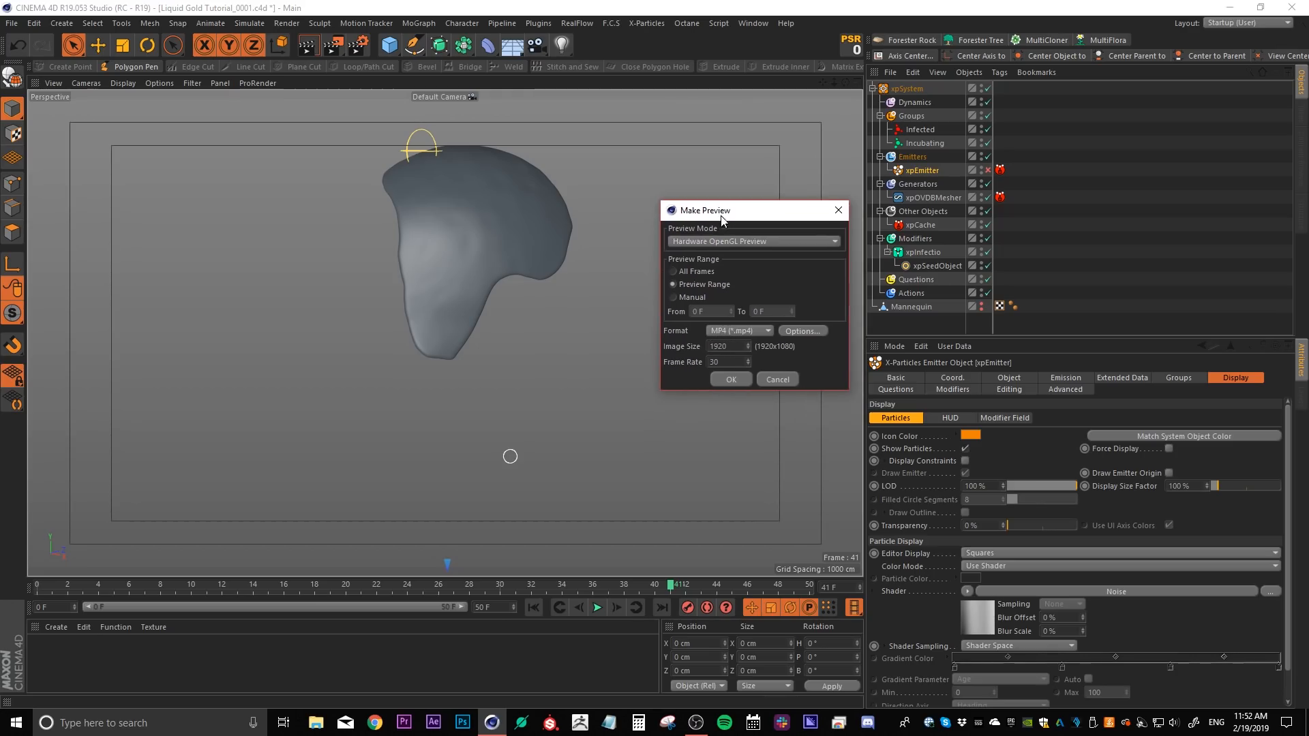
{"action": "left_click", "coordinate": [731, 379]}
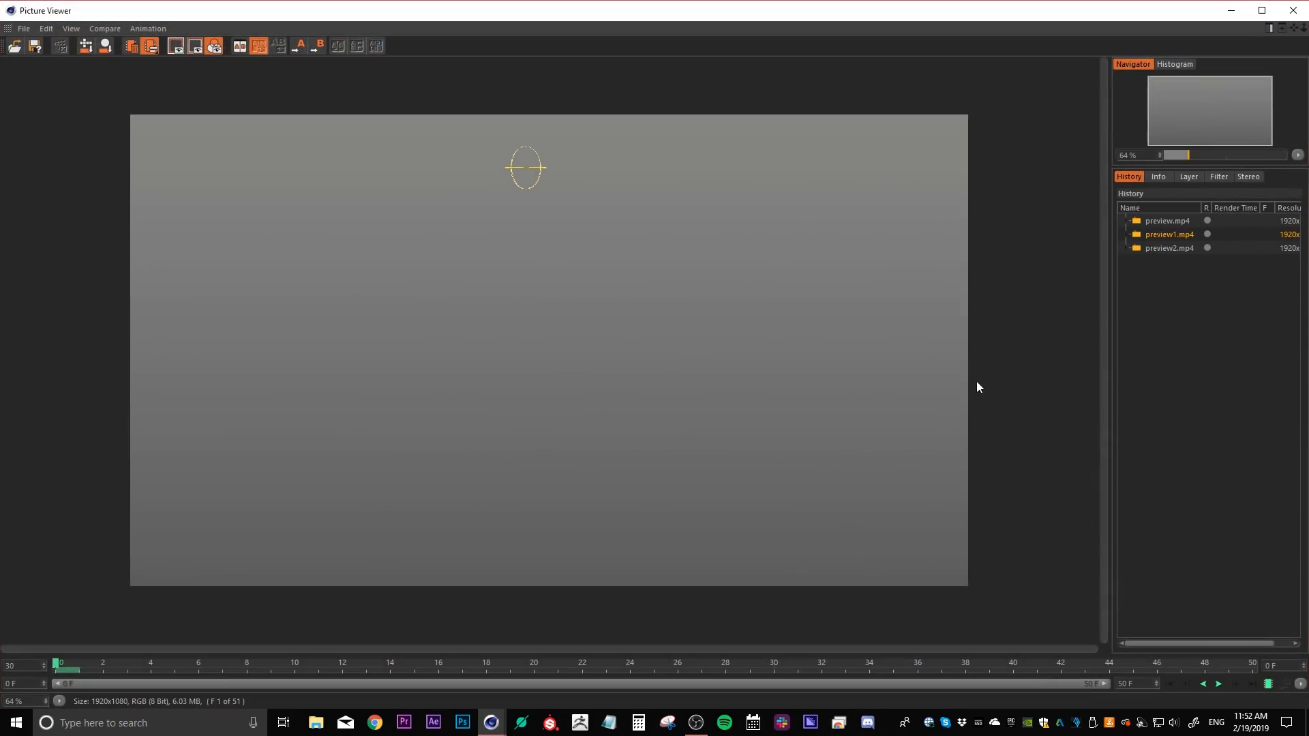
{"action": "left_click", "coordinate": [1220, 684]}
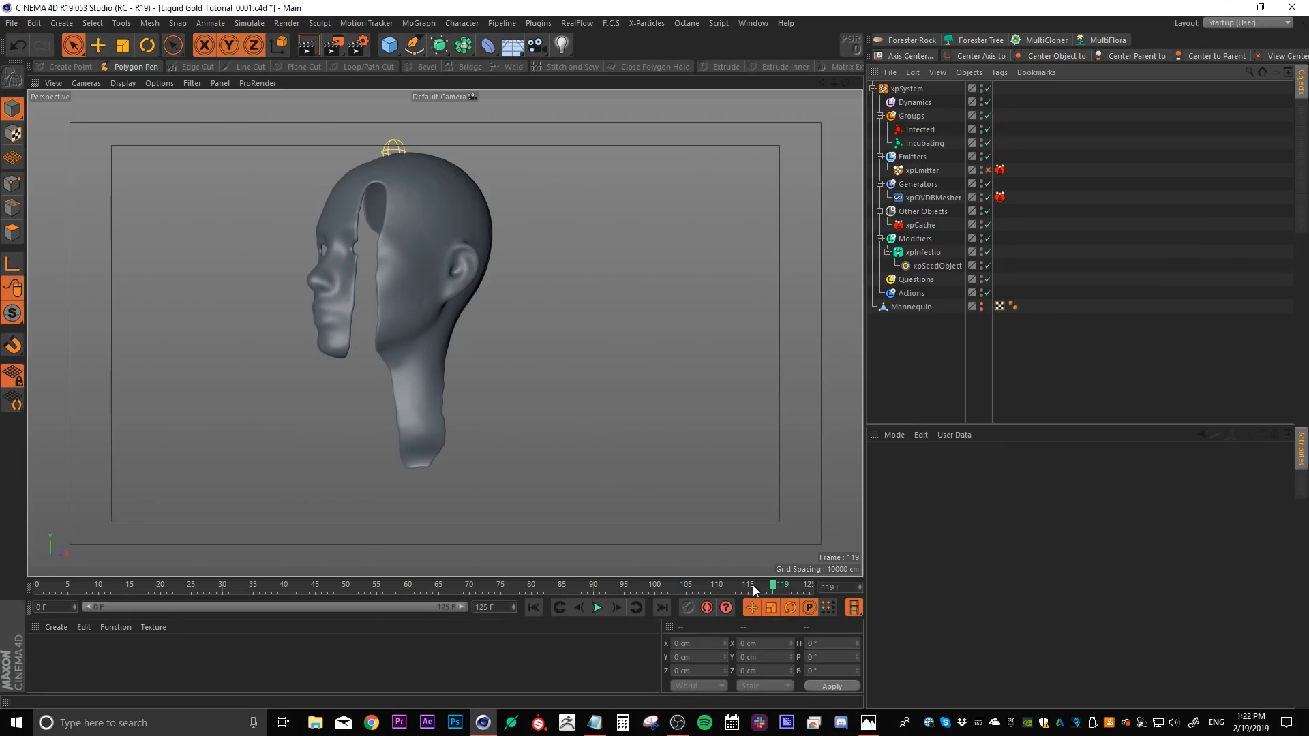
Go to frame 122 and turn the Top view into a second perspective view with Quick Shading, framed on the head mesh.
{"action": "left_click_drag", "start_coordinate": [753, 585], "coordinate": [791, 590]}
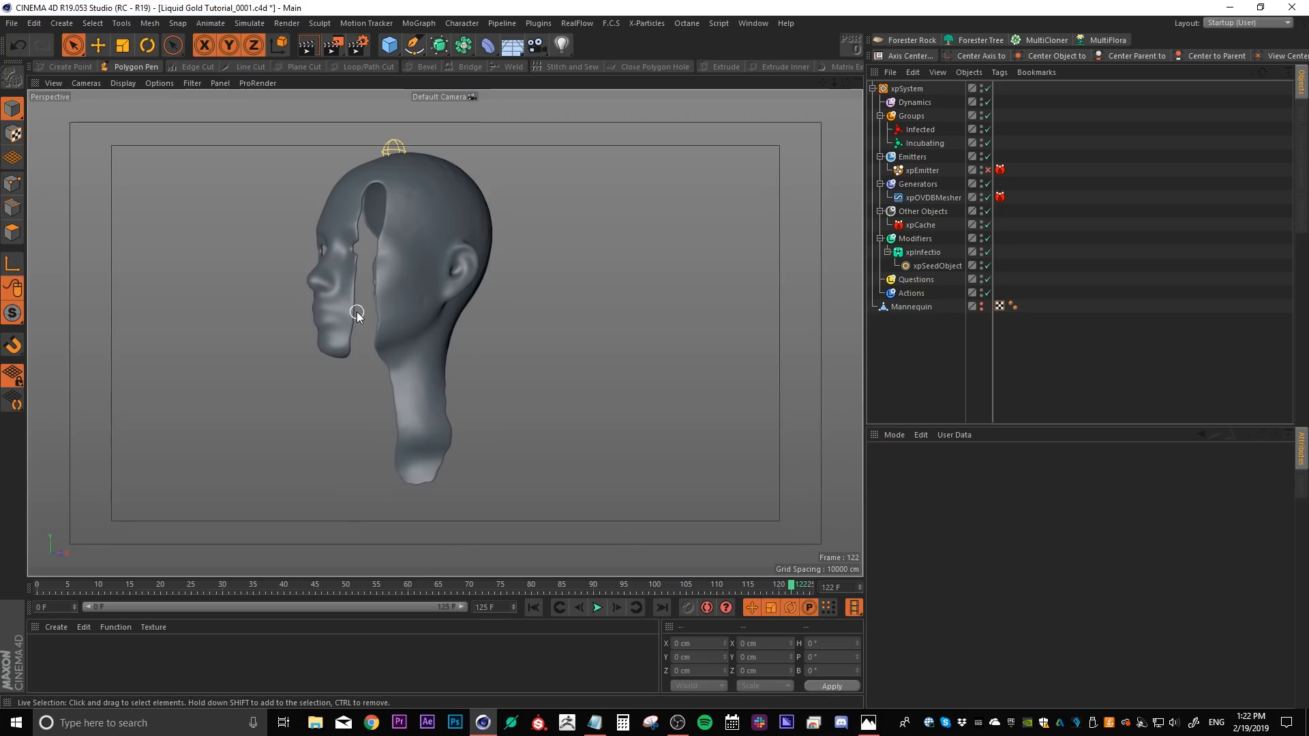
{"action": "middle_click", "coordinate": [357, 313]}
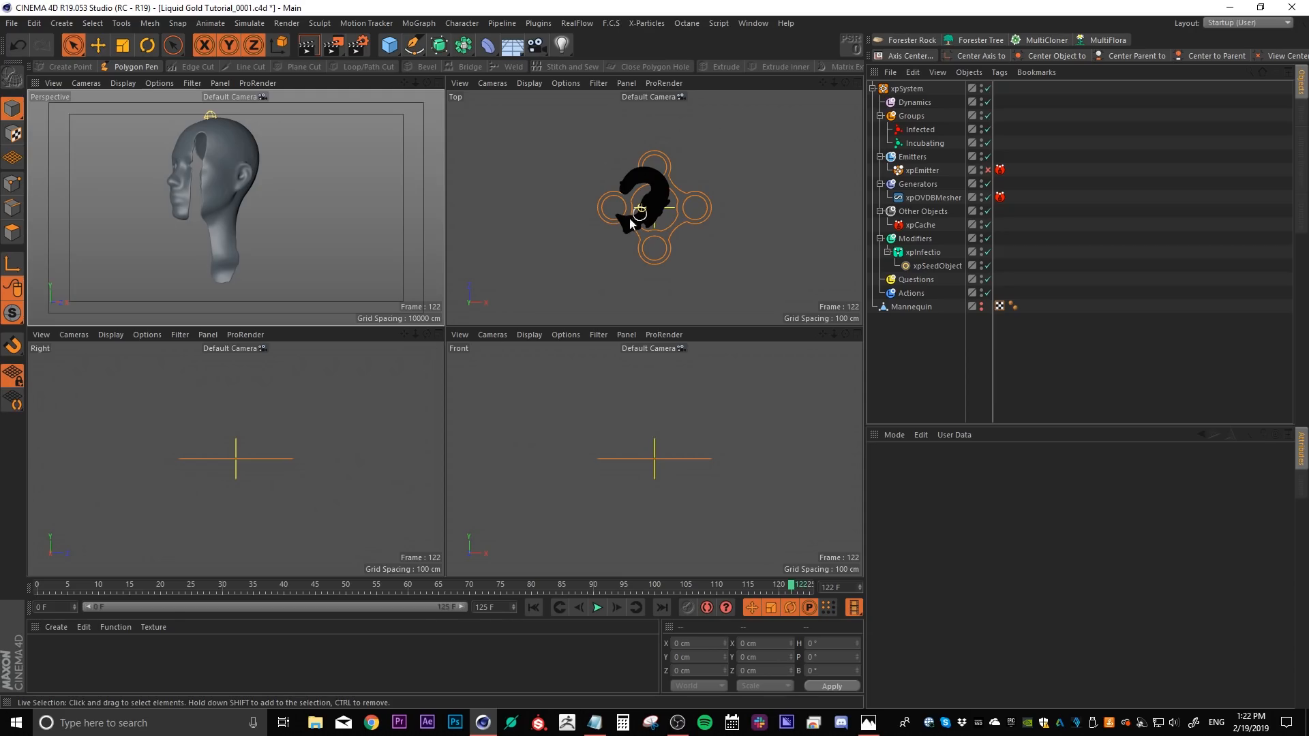
{"action": "middle_click", "coordinate": [587, 249]}
{"action": "left_click", "coordinate": [118, 83]}
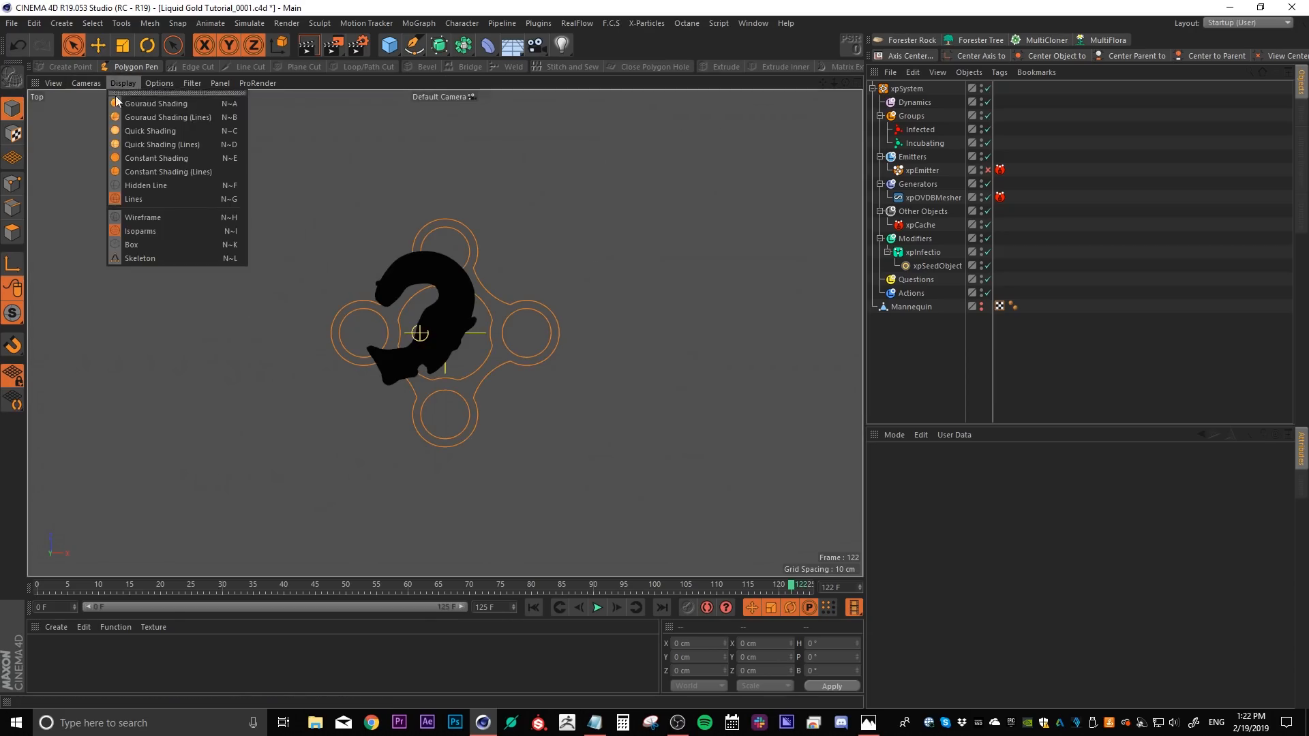
{"action": "left_click", "coordinate": [121, 128]}
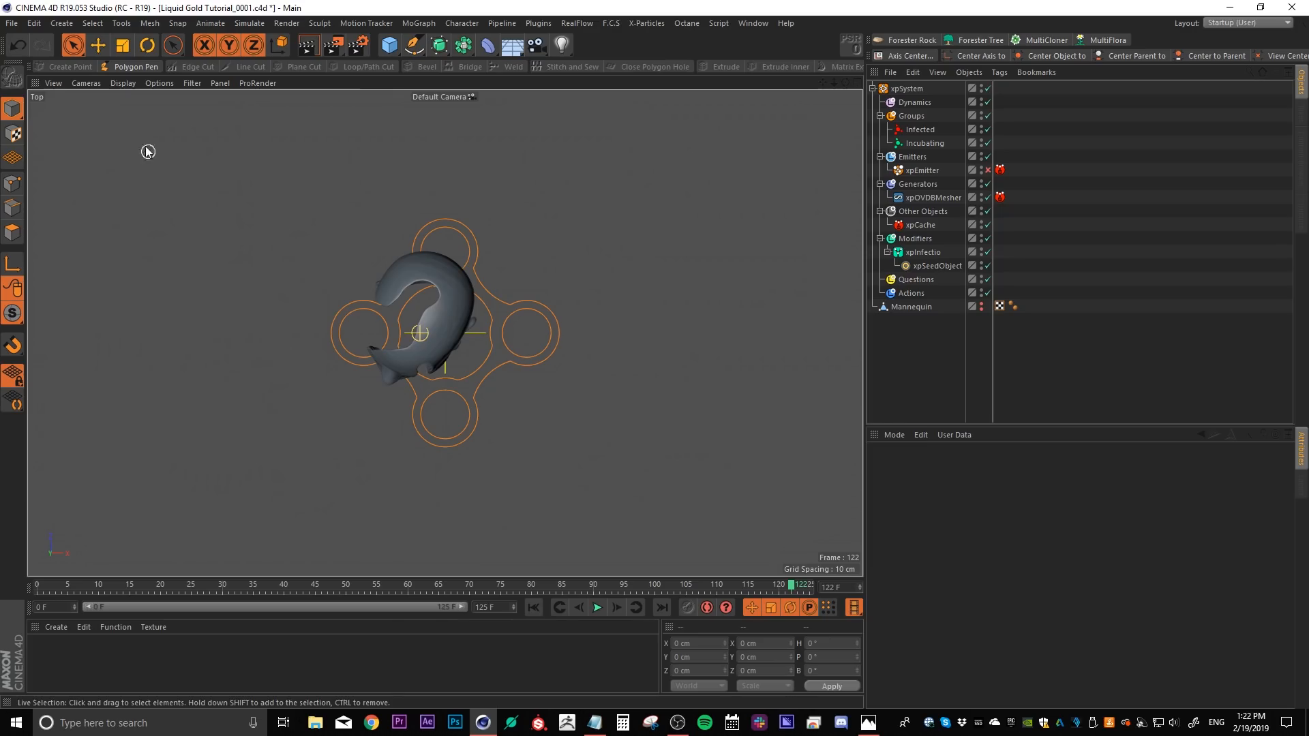
{"action": "left_click", "coordinate": [85, 83]}
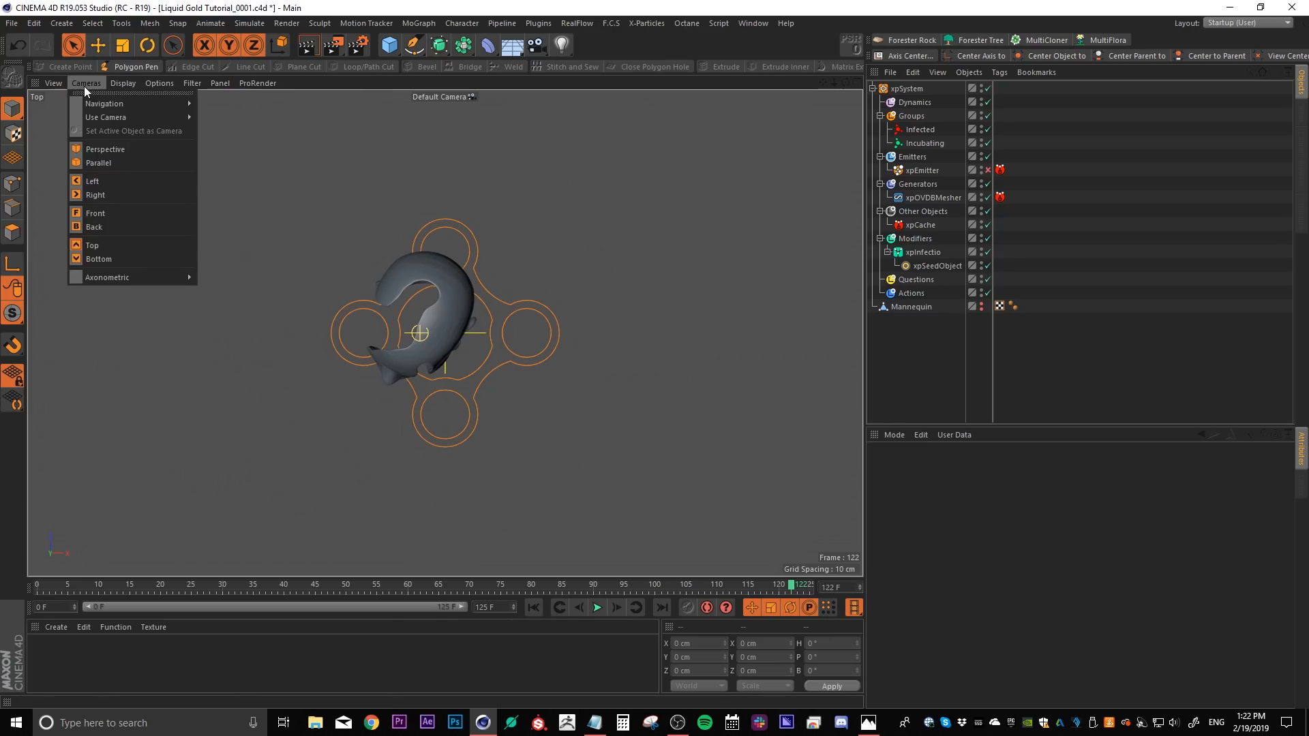
{"action": "left_click", "coordinate": [95, 148]}
{"action": "scroll", "coordinate": [442, 317], "scroll_direction": "down", "scroll_amount": 4}
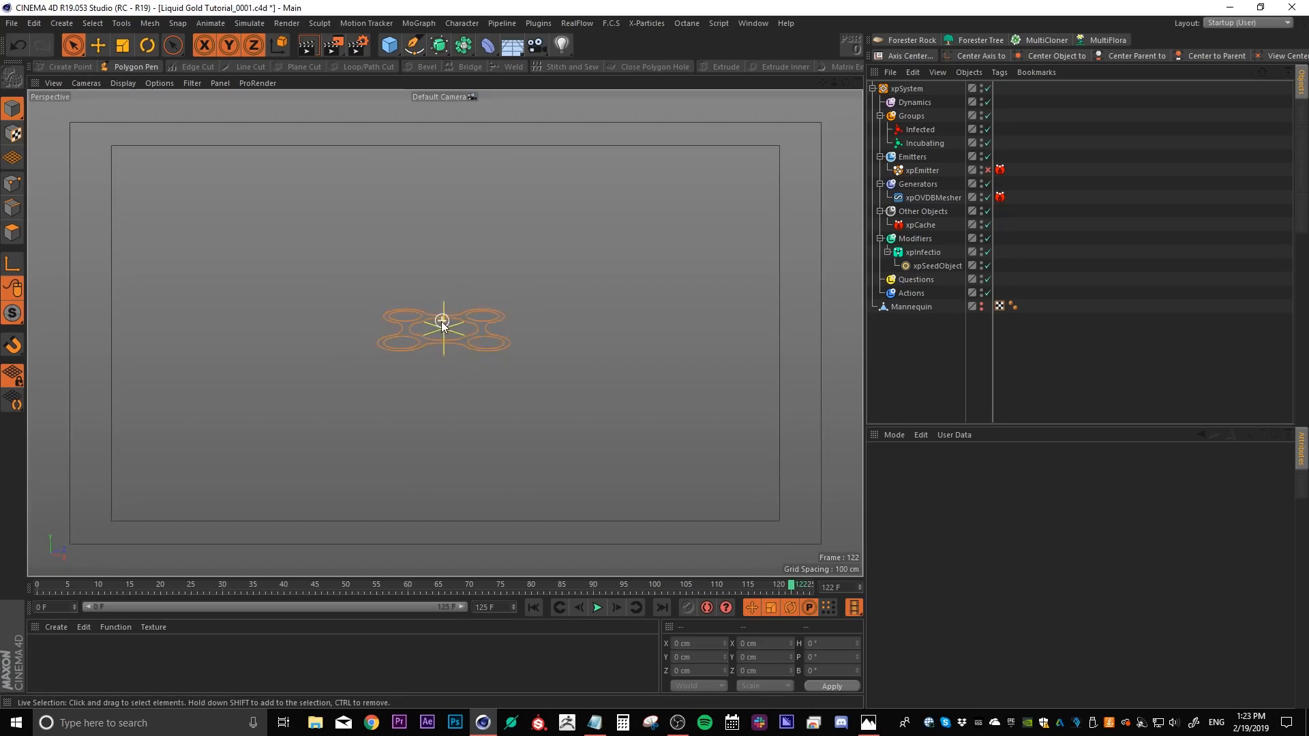
{"action": "scroll", "coordinate": [454, 288], "scroll_direction": "down", "scroll_amount": 8}
{"action": "middle_click_drag", "start_coordinate": [441, 178], "coordinate": [447, 349], "text": "alt"}
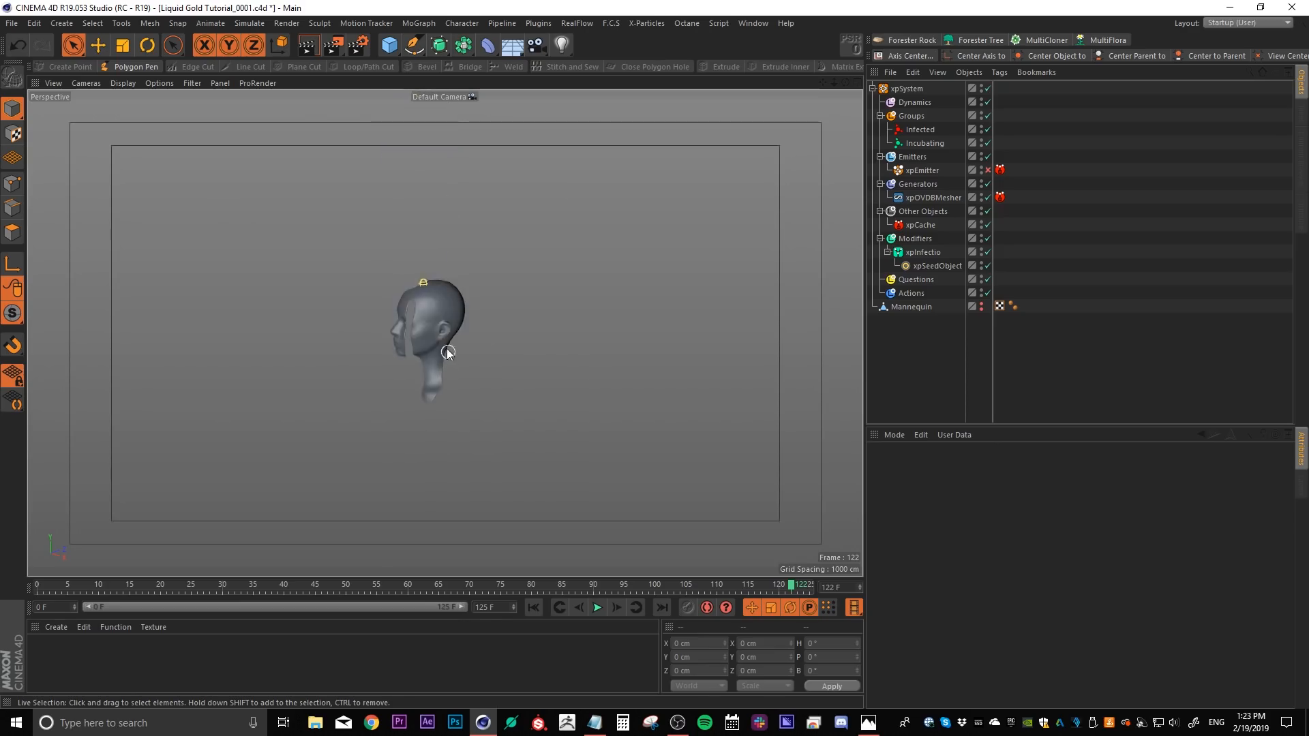
{"action": "scroll", "coordinate": [441, 315], "scroll_direction": "up", "scroll_amount": 3}
{"action": "left_click_drag", "start_coordinate": [440, 315], "coordinate": [422, 315], "text": "alt"}
{"action": "middle_click", "coordinate": [422, 315]}
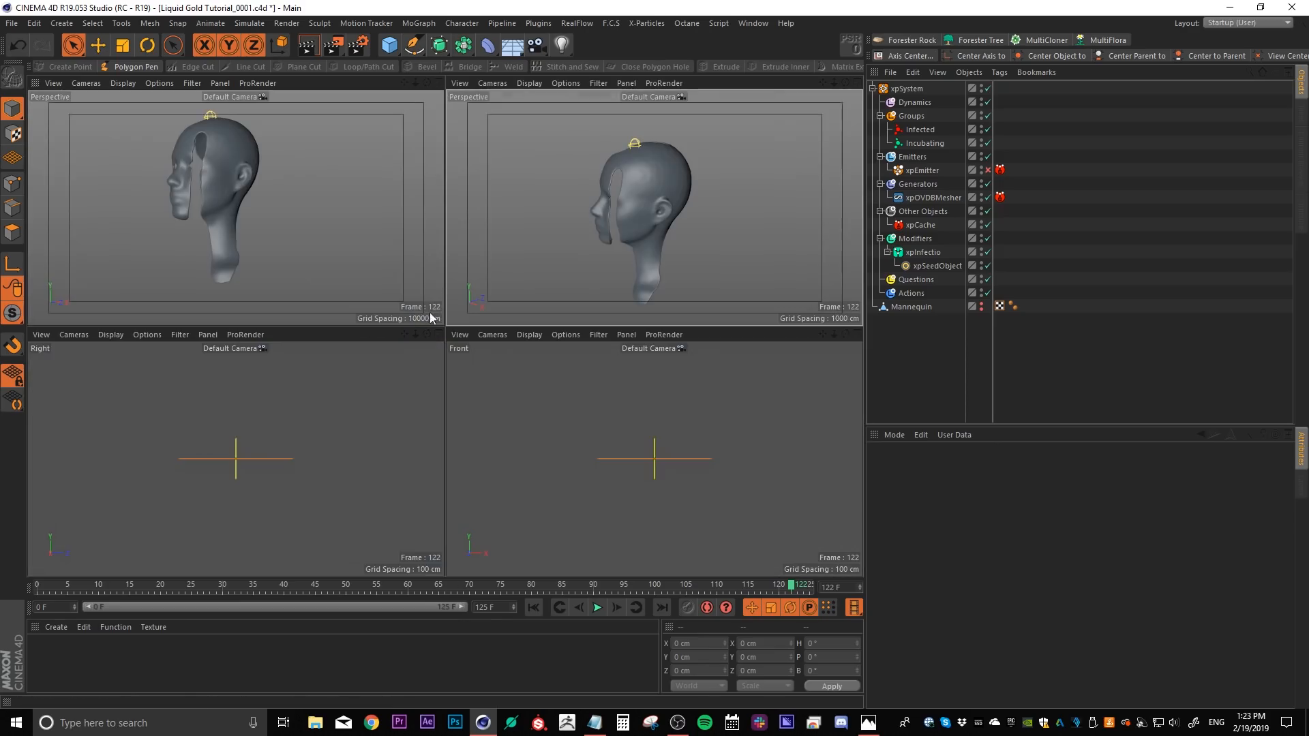
Add a camera matching the original perspective view, look through it there, and inspect its placement from the second perspective view.
{"action": "middle_click", "coordinate": [239, 179]}
{"action": "left_click", "coordinate": [536, 45]}
{"action": "left_click", "coordinate": [987, 88]}
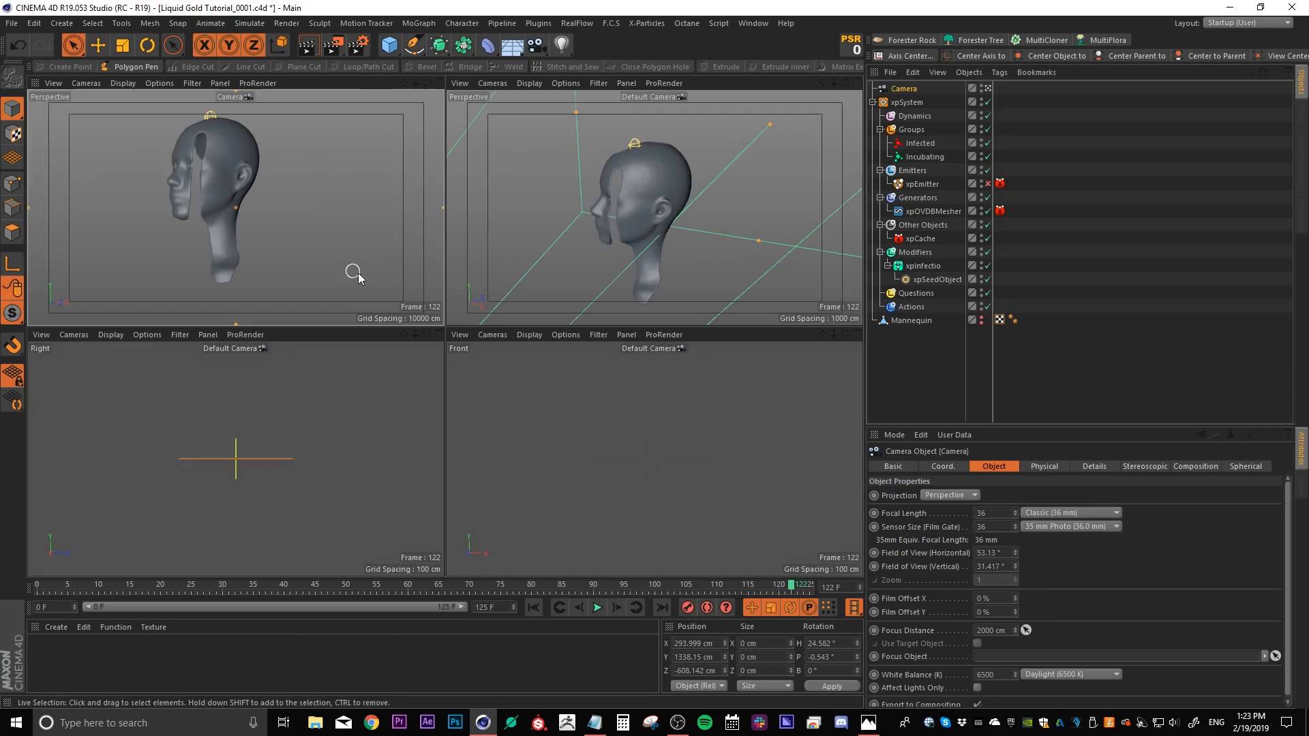
{"action": "middle_click", "coordinate": [350, 272]}
{"action": "middle_click", "coordinate": [687, 213]}
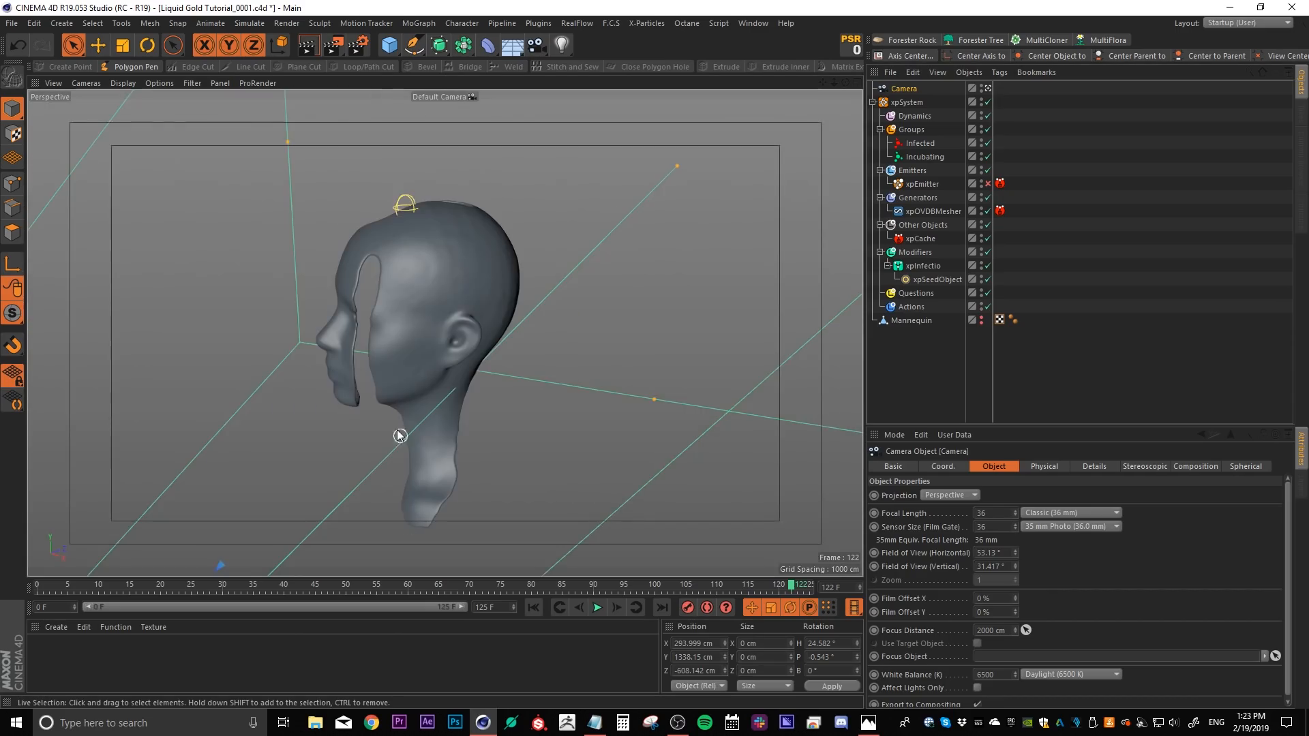
{"action": "scroll", "coordinate": [425, 278], "scroll_direction": "down", "scroll_amount": 5}
{"action": "left_click_drag", "start_coordinate": [426, 276], "coordinate": [669, 325], "text": "alt"}
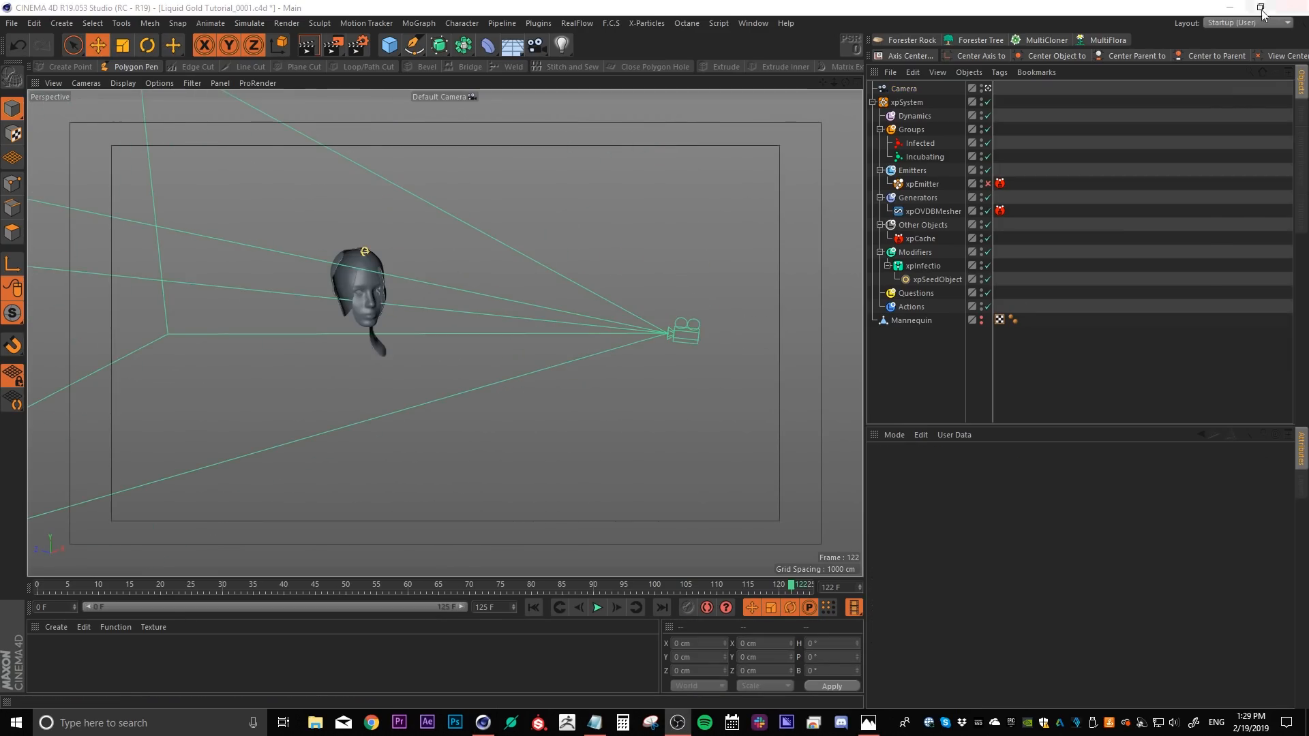
Switch to the Octane layout, start the Live Viewer render, show the scene viewport beside it, and dismiss the Version Checker.
{"action": "left_click", "coordinate": [1247, 23]}
{"action": "left_click", "coordinate": [1235, 107]}
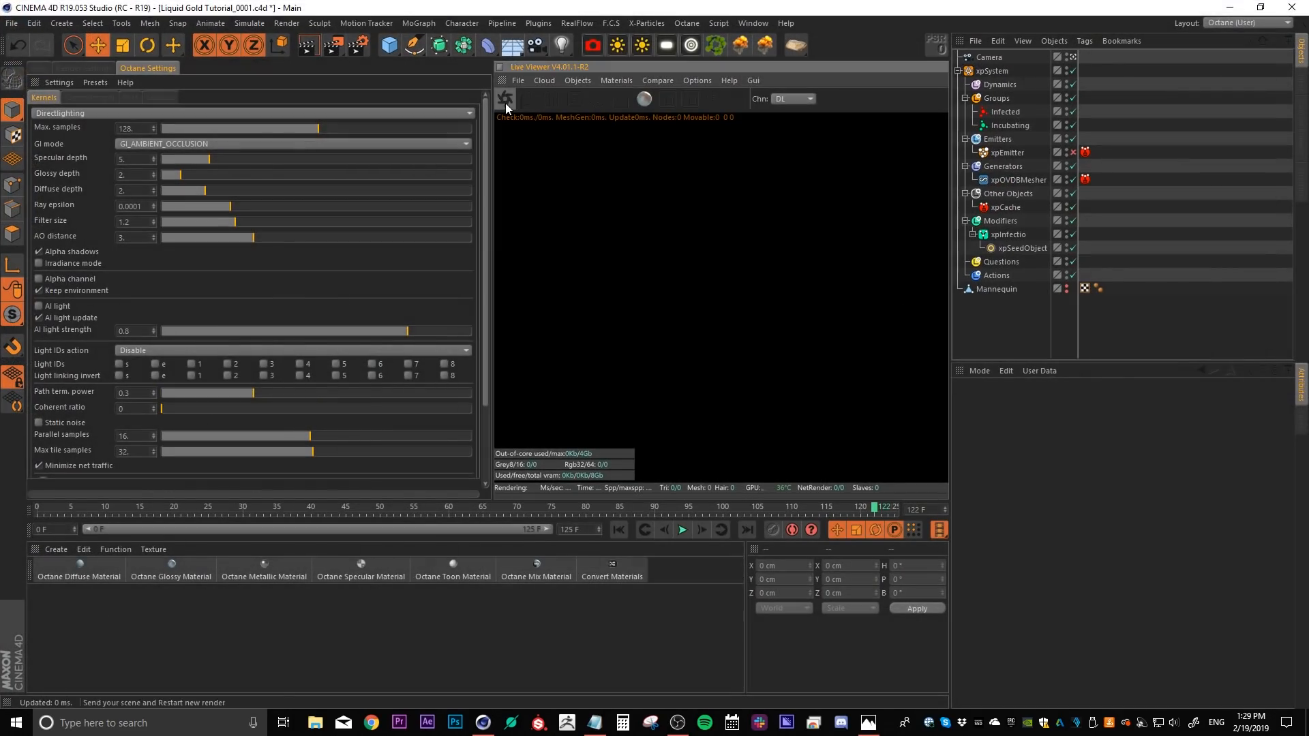
{"action": "left_click", "coordinate": [505, 100]}
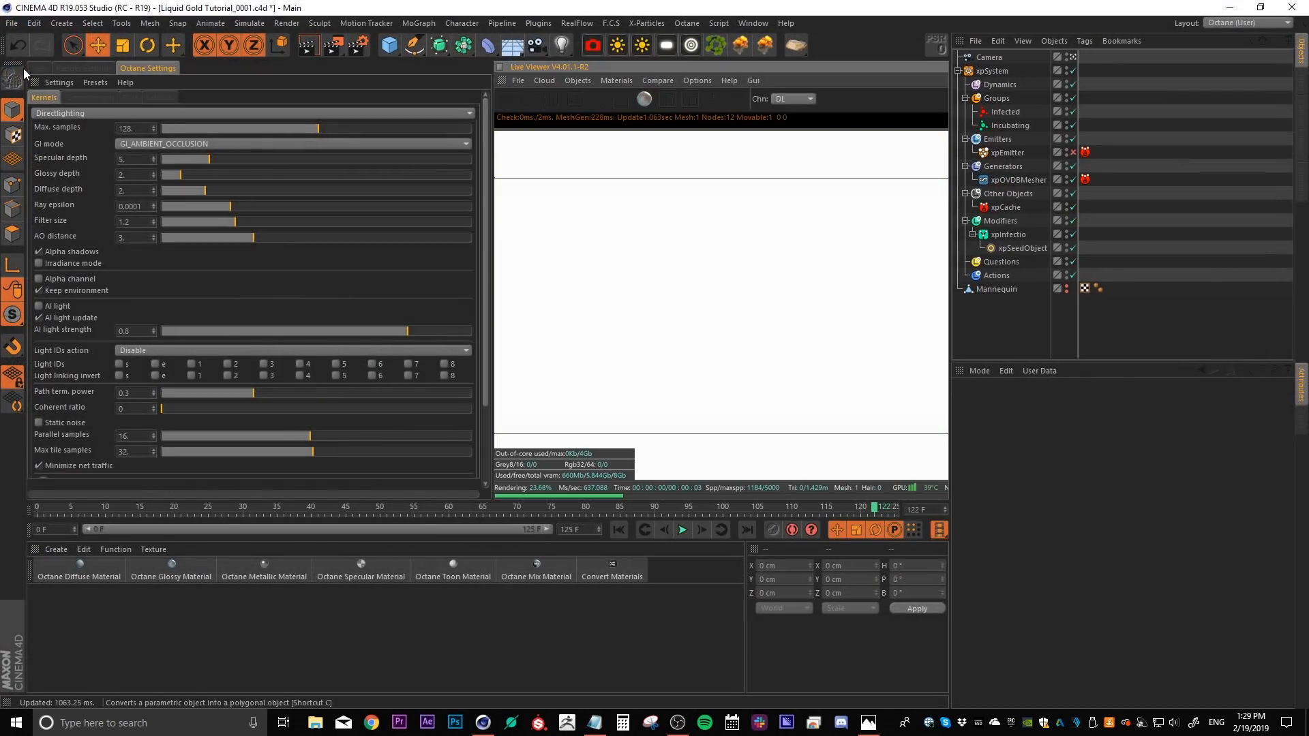
{"action": "left_click", "coordinate": [39, 68]}
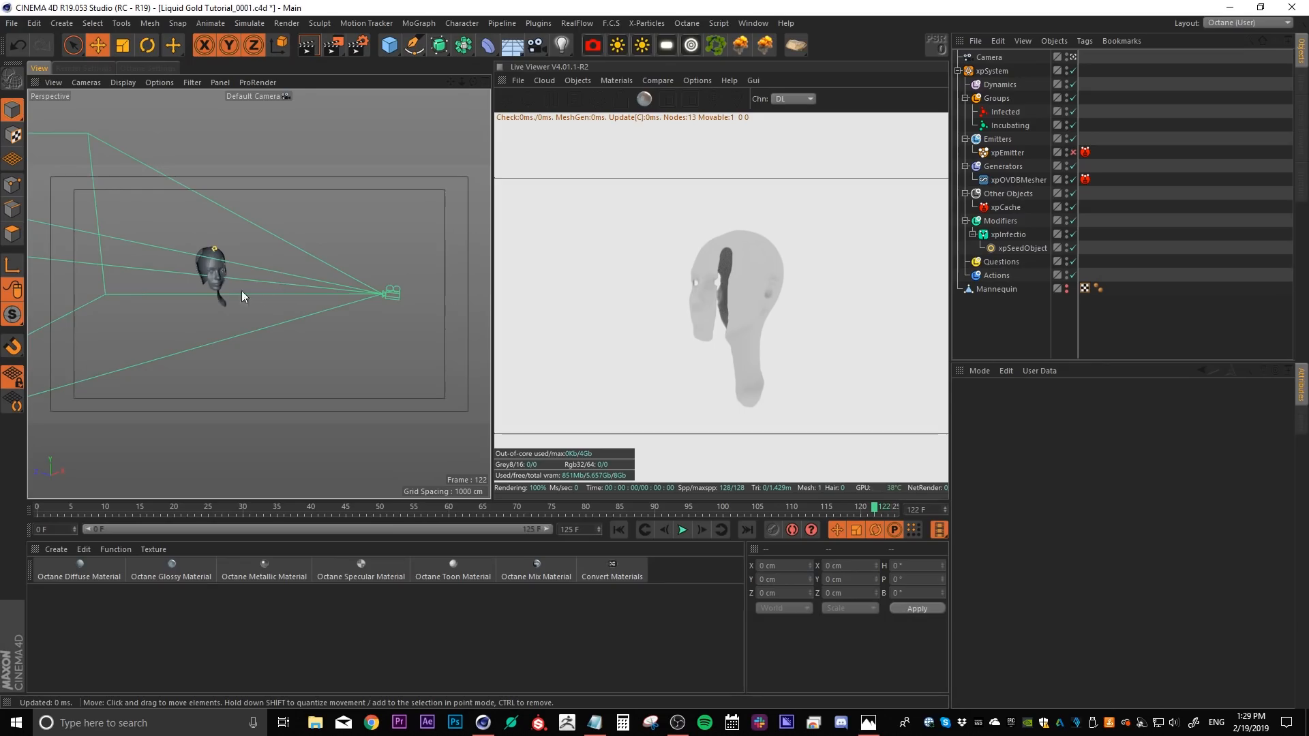
{"action": "left_click_drag", "start_coordinate": [202, 235], "coordinate": [382, 264], "text": "alt"}
{"action": "scroll", "coordinate": [224, 253], "scroll_direction": "up", "scroll_amount": 5}
{"action": "left_click_drag", "start_coordinate": [224, 254], "coordinate": [422, 276], "text": "alt"}
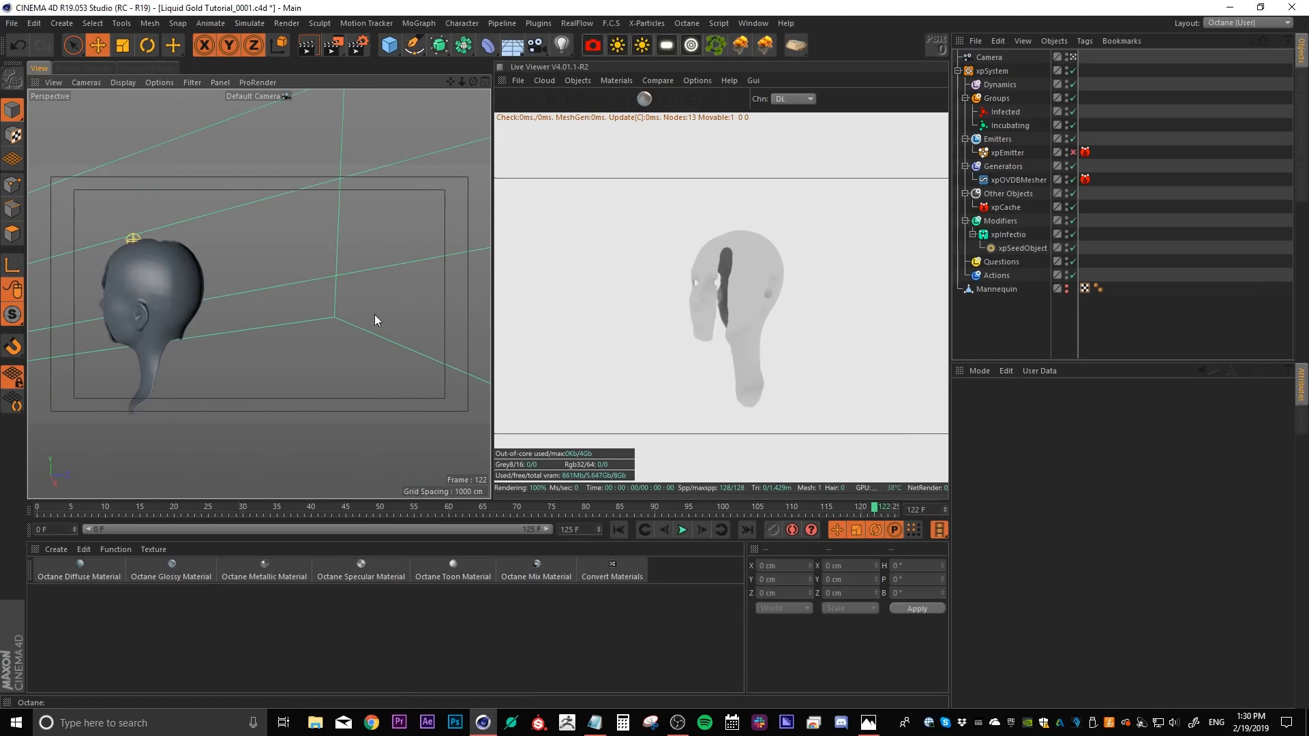
{"action": "left_click_drag", "start_coordinate": [205, 267], "coordinate": [239, 262], "text": "alt"}
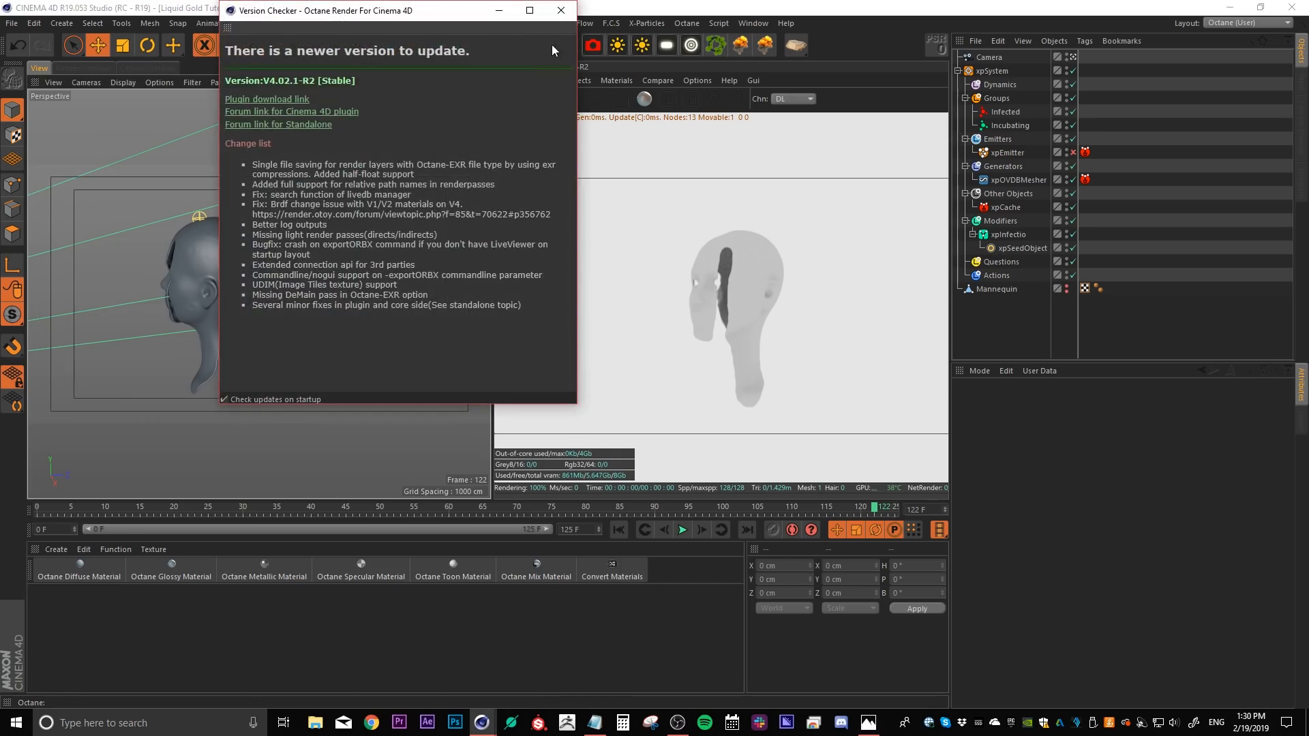
{"action": "left_click", "coordinate": [563, 13]}
Add a 200 cm cube and raise it to about Y 1284 cm, just below the head.
{"action": "left_click", "coordinate": [390, 45]}
{"action": "left_click_drag", "start_coordinate": [186, 292], "coordinate": [170, 215]}
{"action": "scroll", "coordinate": [158, 257], "scroll_direction": "up", "scroll_amount": 3}
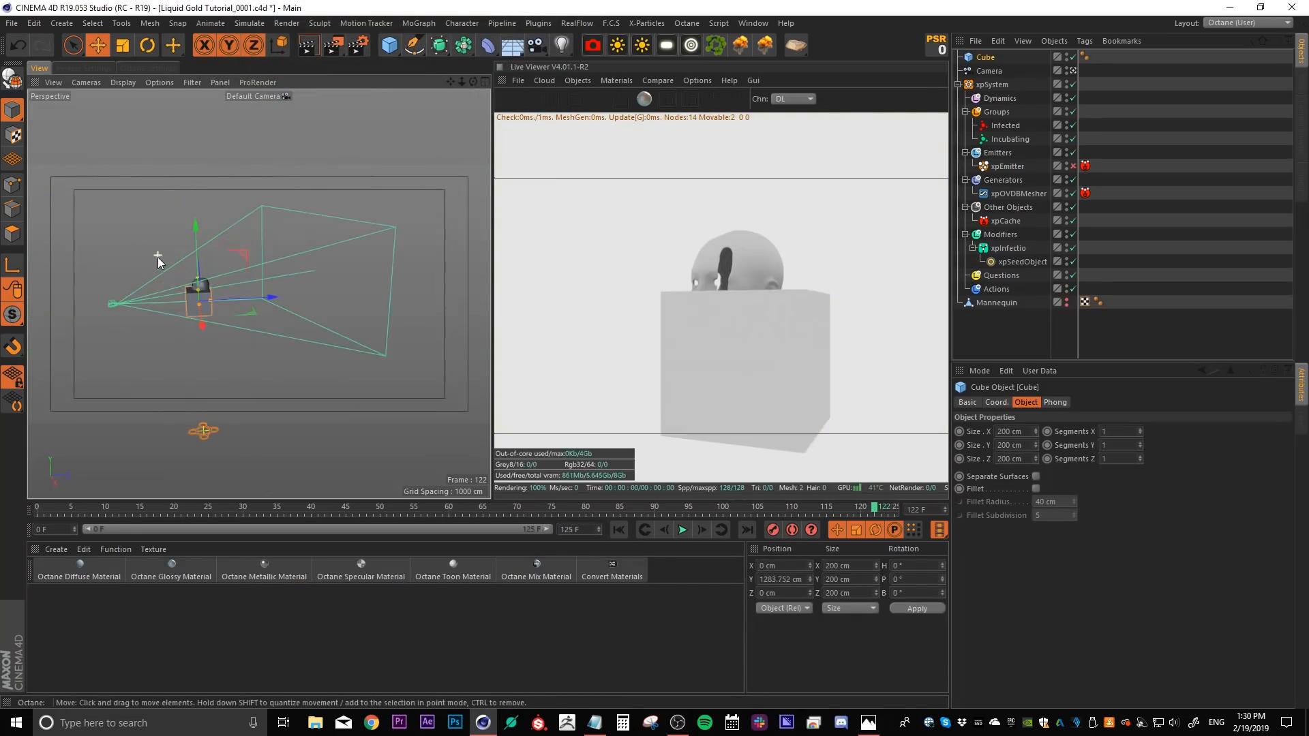
{"action": "left_click", "coordinate": [667, 45]}
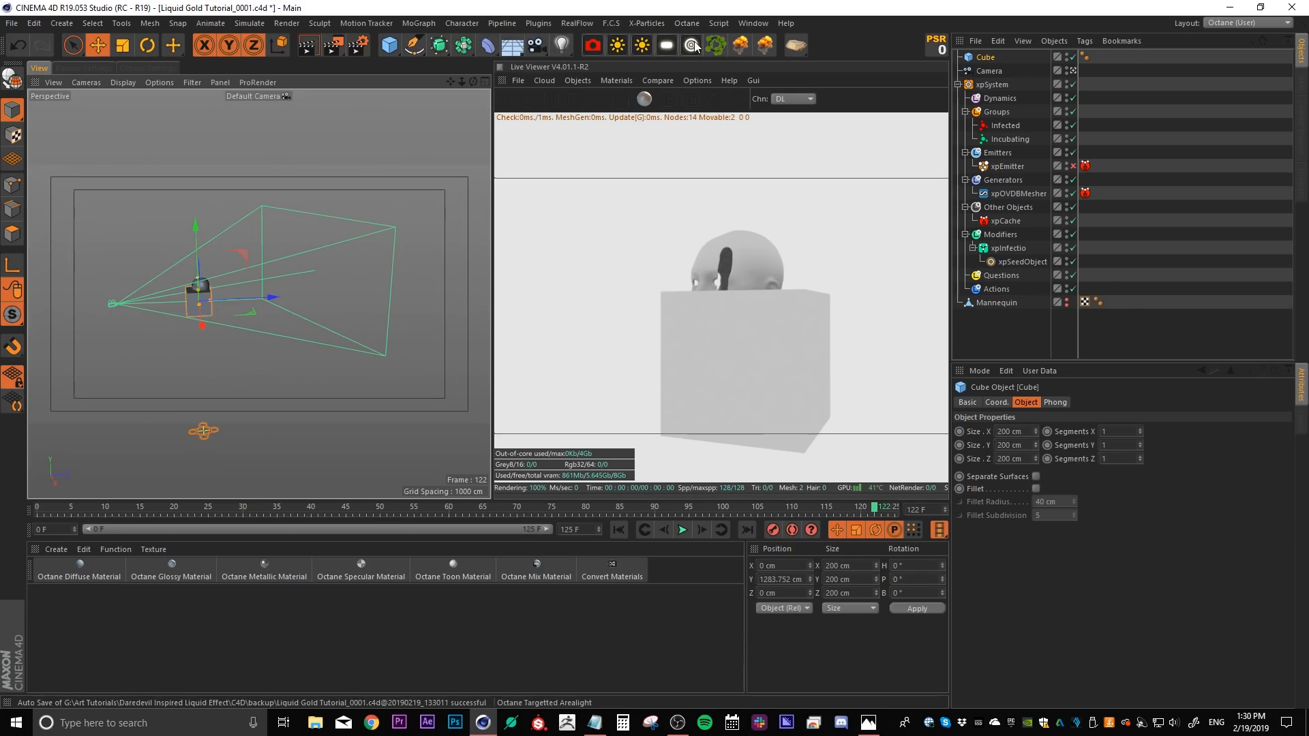
{"action": "left_click_drag", "start_coordinate": [171, 355], "coordinate": [252, 318]}
{"action": "left_click", "coordinate": [198, 326]}
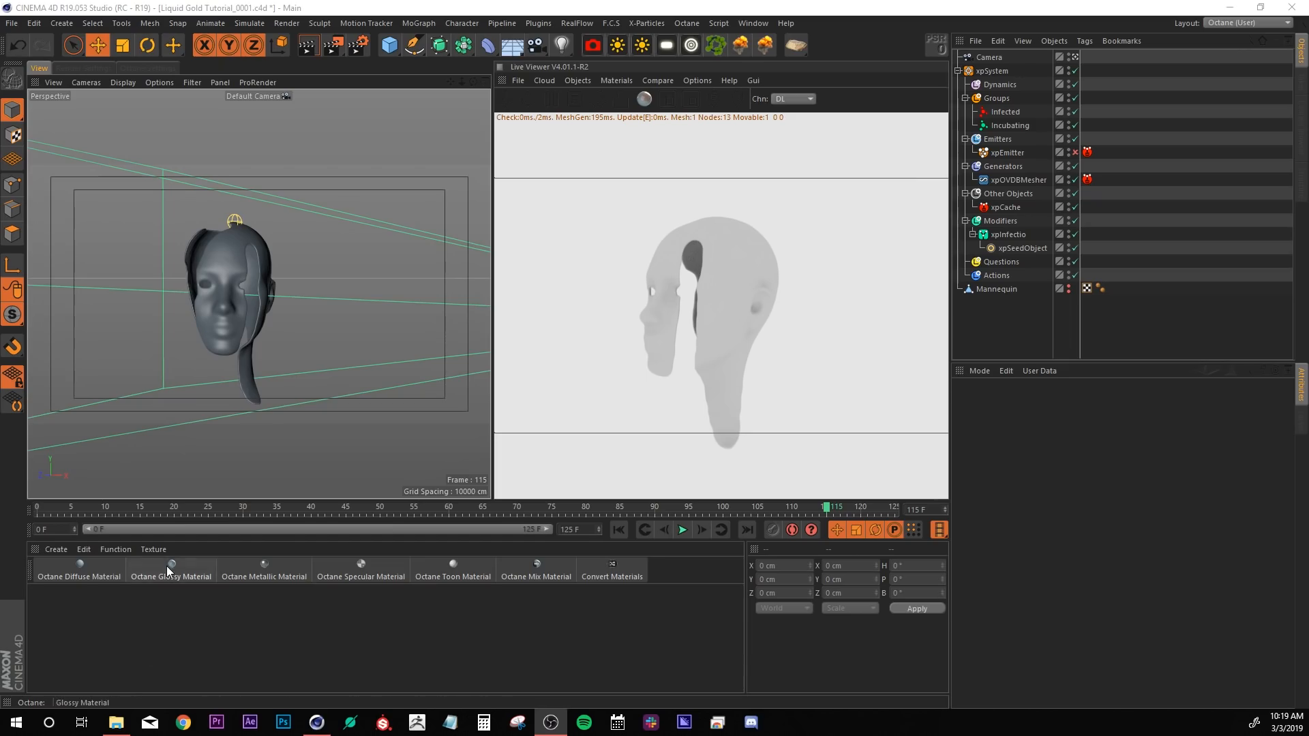
Create an Octane Glossy material and set its diffuse color to black with a value of 0%.
{"action": "left_click", "coordinate": [167, 566]}
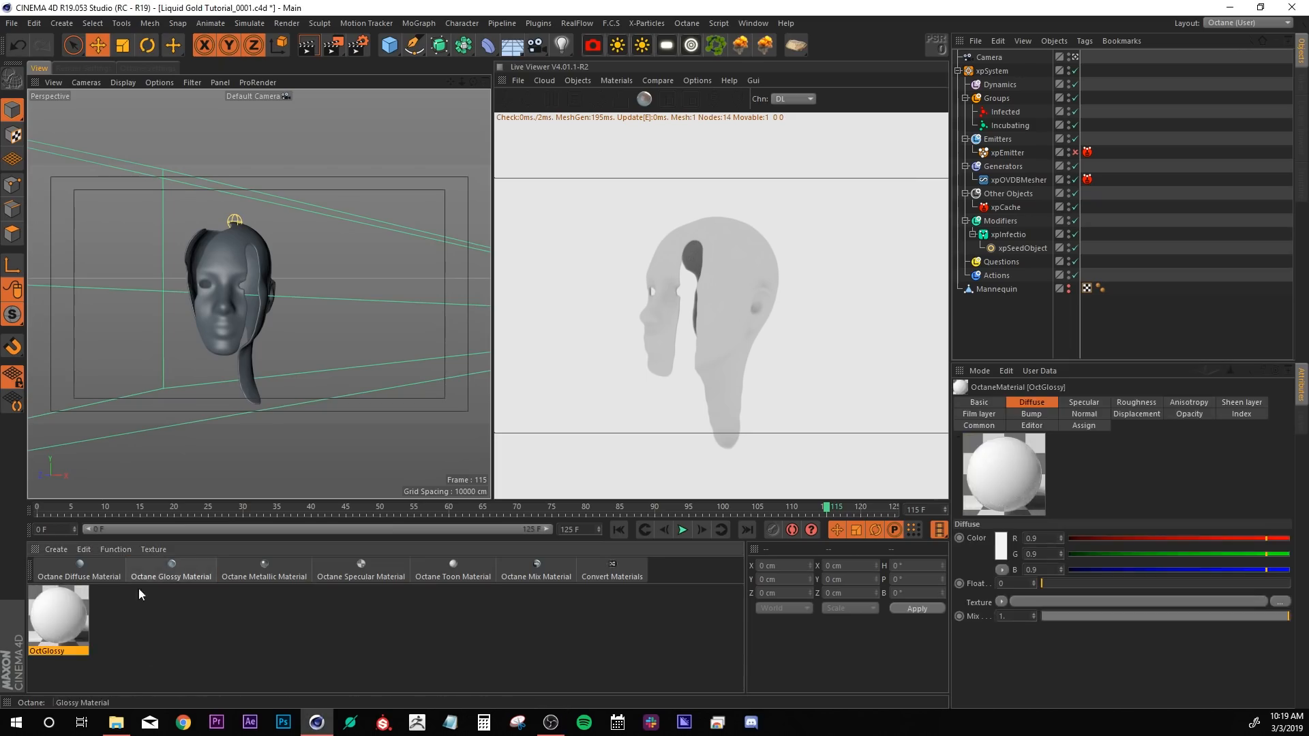
{"action": "double_click", "coordinate": [57, 614]}
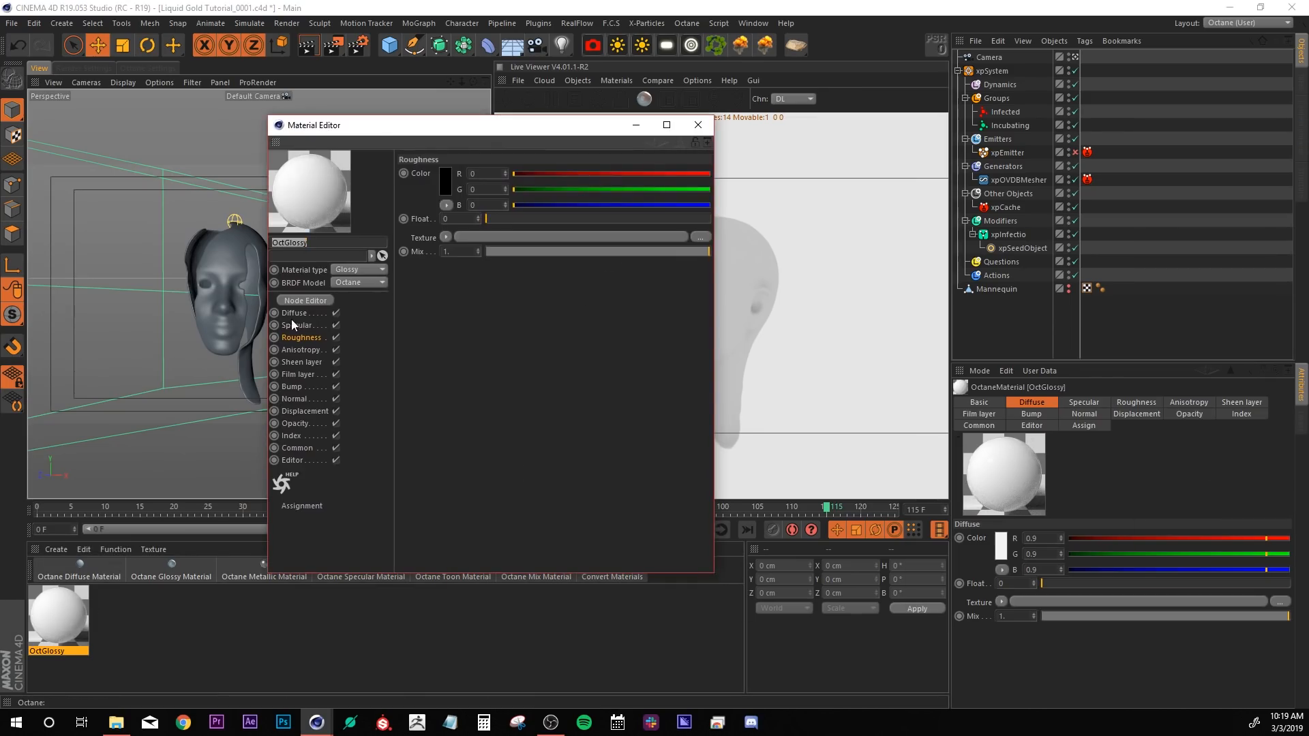
{"action": "left_click", "coordinate": [445, 183]}
{"action": "left_click", "coordinate": [415, 211]}
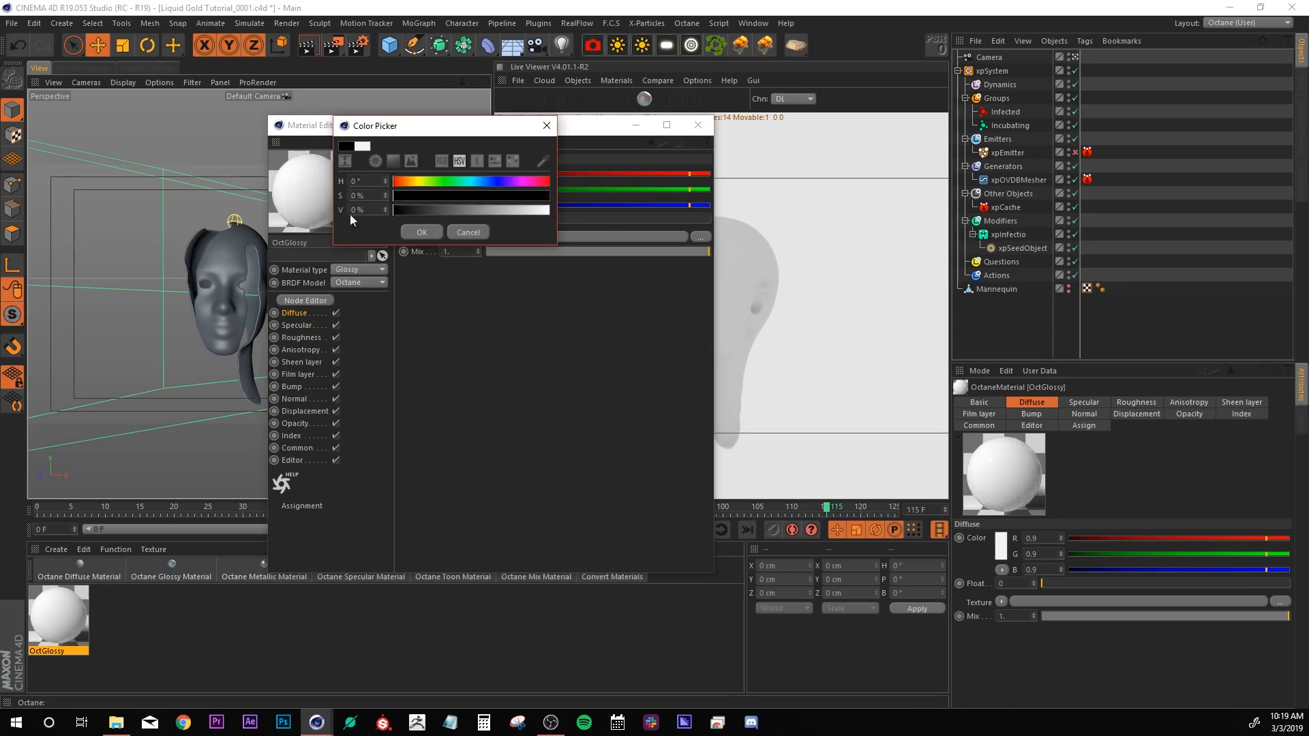
{"action": "left_click", "coordinate": [407, 243]}
Set the glossy material's specular color to H 27°, S 41%, V 100%.
{"action": "left_click", "coordinate": [297, 325]}
{"action": "left_click", "coordinate": [446, 182]}
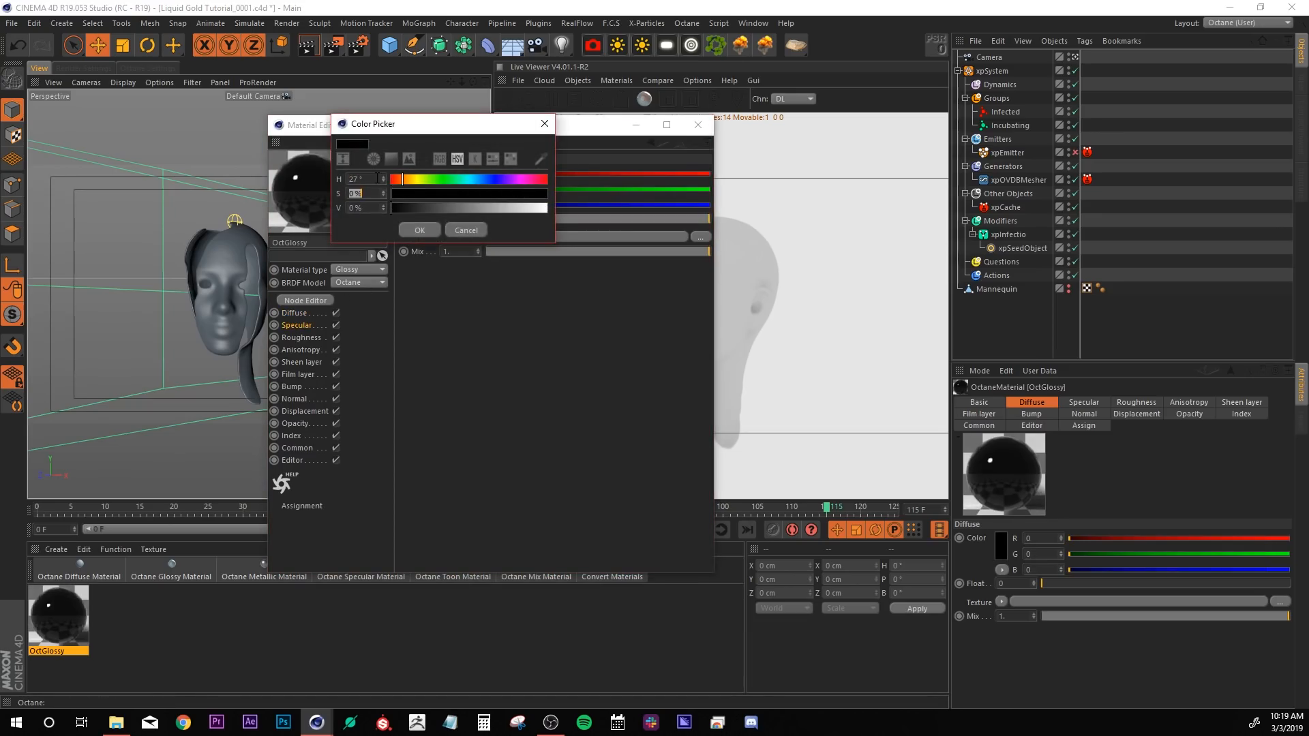
{"action": "type", "text": "41"}
{"action": "key", "text": "Tab"}
{"action": "type", "text": "1"}
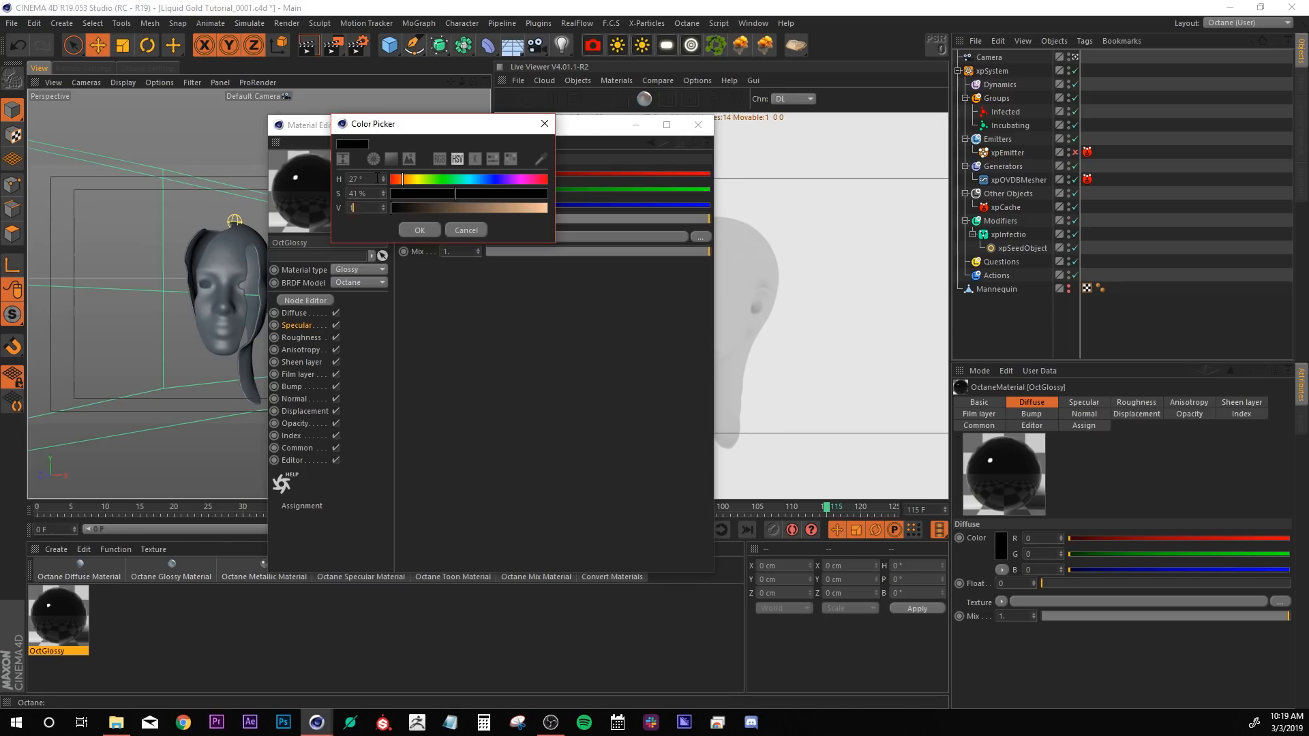
{"action": "type", "text": "00"}
{"action": "key", "text": "Return"}
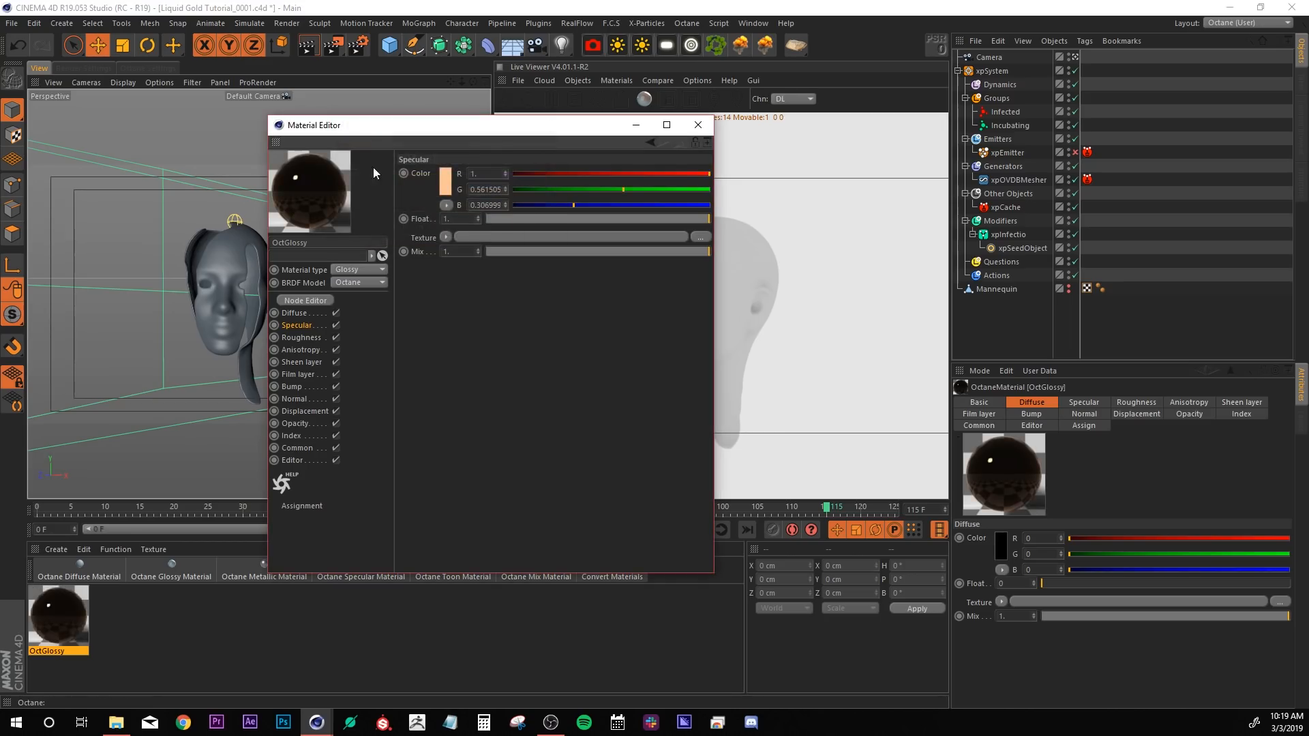
Set the glossy material's index to 8 and assign the material to xpOVDBMesher.
{"action": "left_click", "coordinate": [292, 437]}
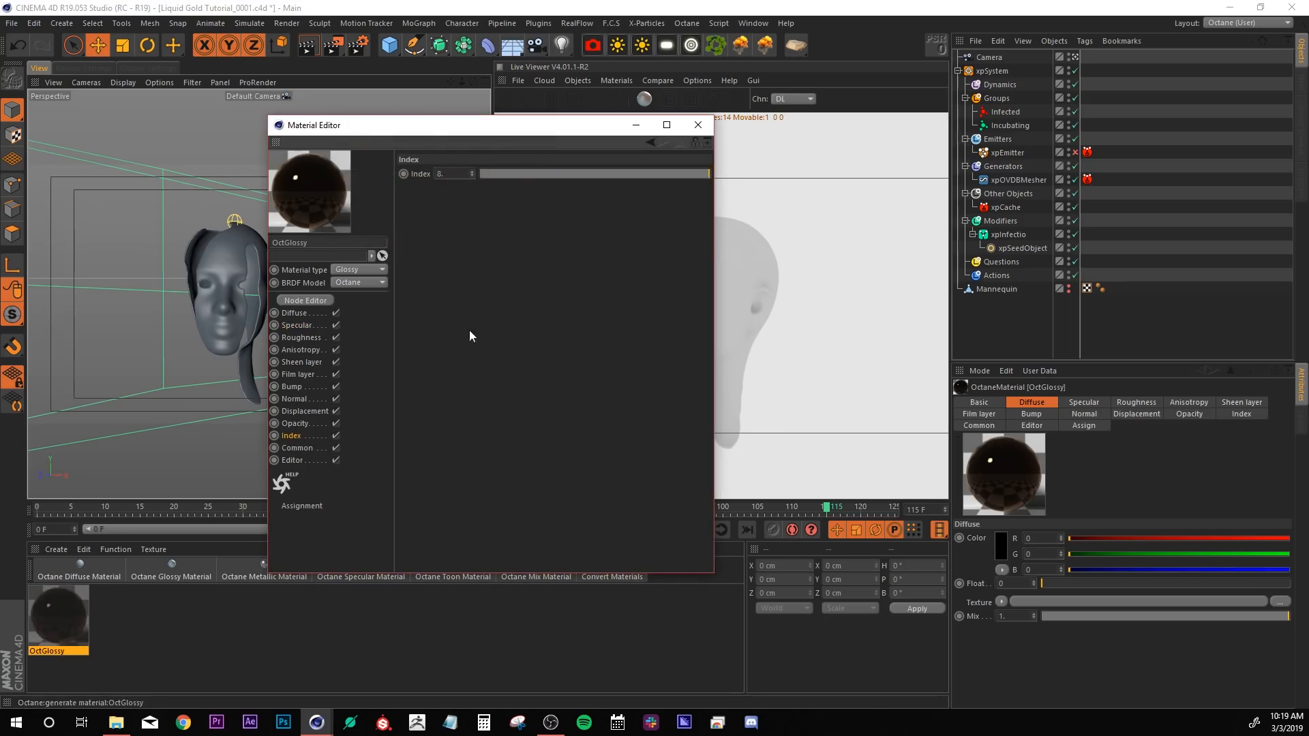
{"action": "left_click_drag", "start_coordinate": [511, 128], "coordinate": [602, 224]}
{"action": "left_click_drag", "start_coordinate": [64, 619], "coordinate": [214, 331]}
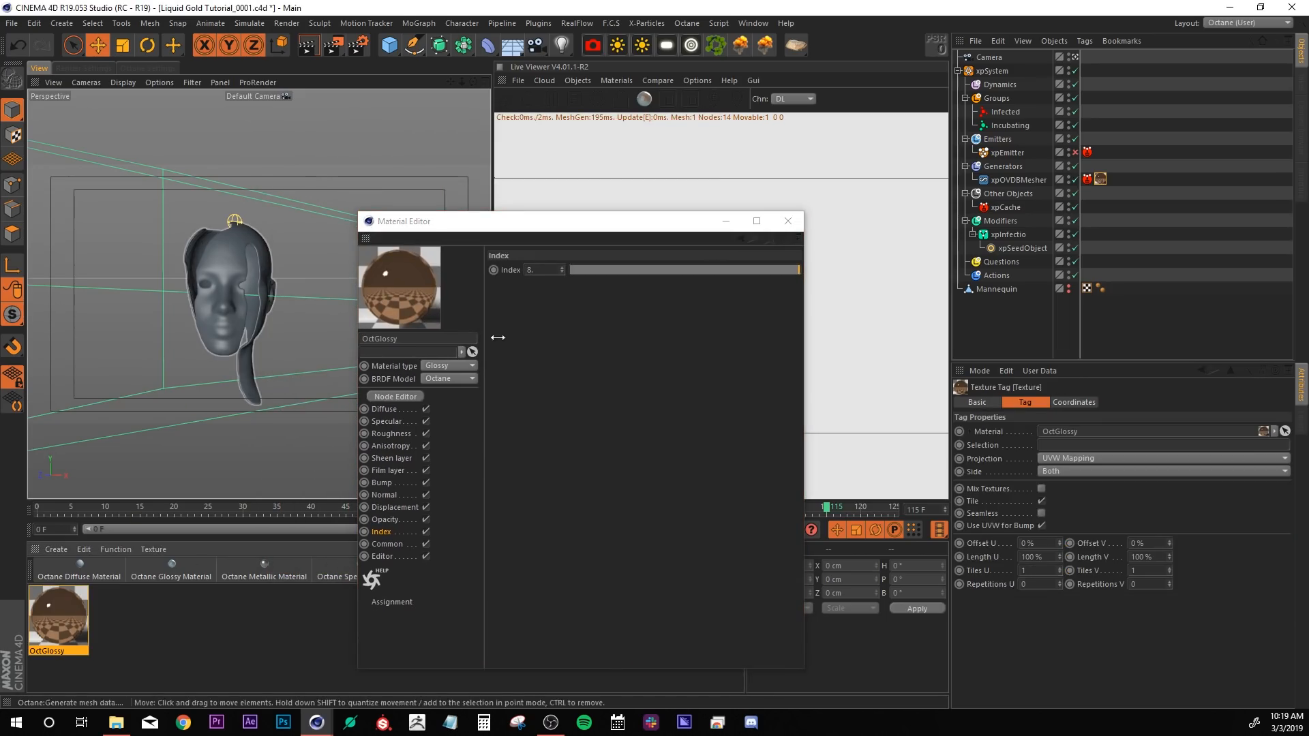
{"action": "left_click", "coordinate": [787, 221]}
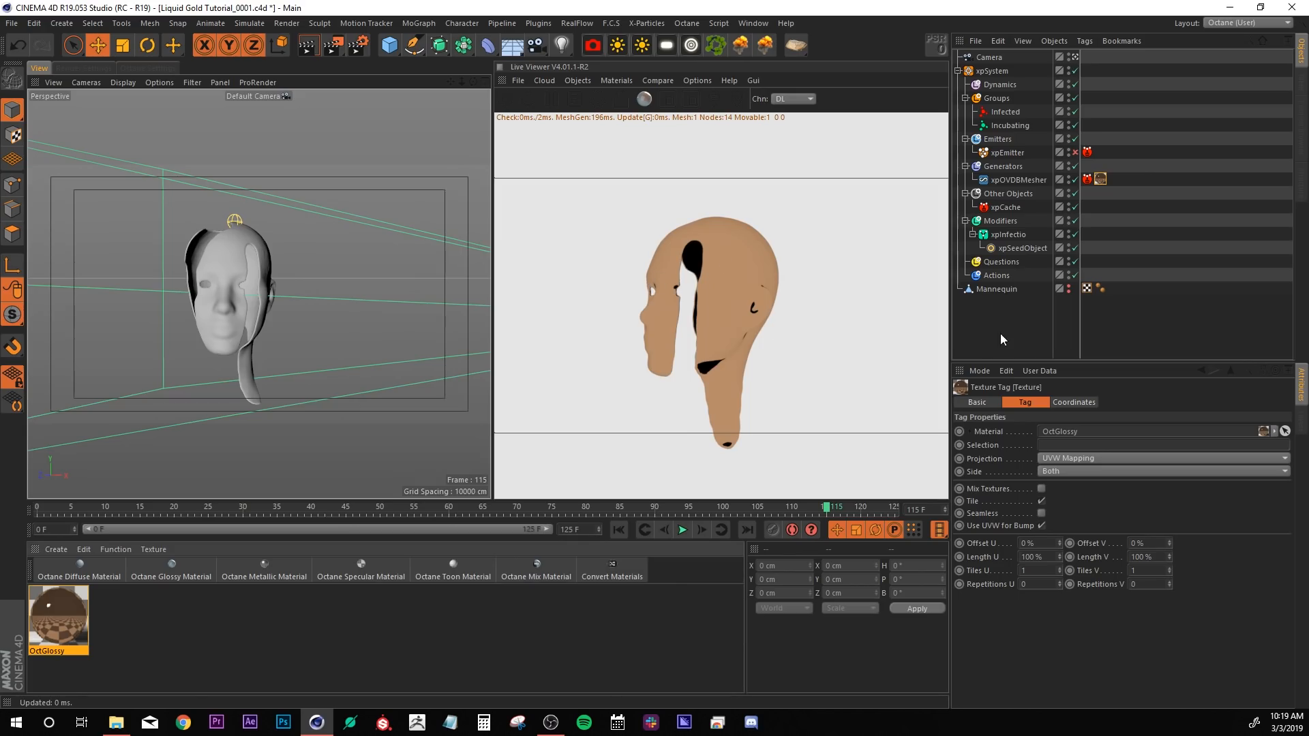
Add an Octane HDRI environment to the scene and rename it HDRI.
{"action": "left_click", "coordinate": [578, 84]}
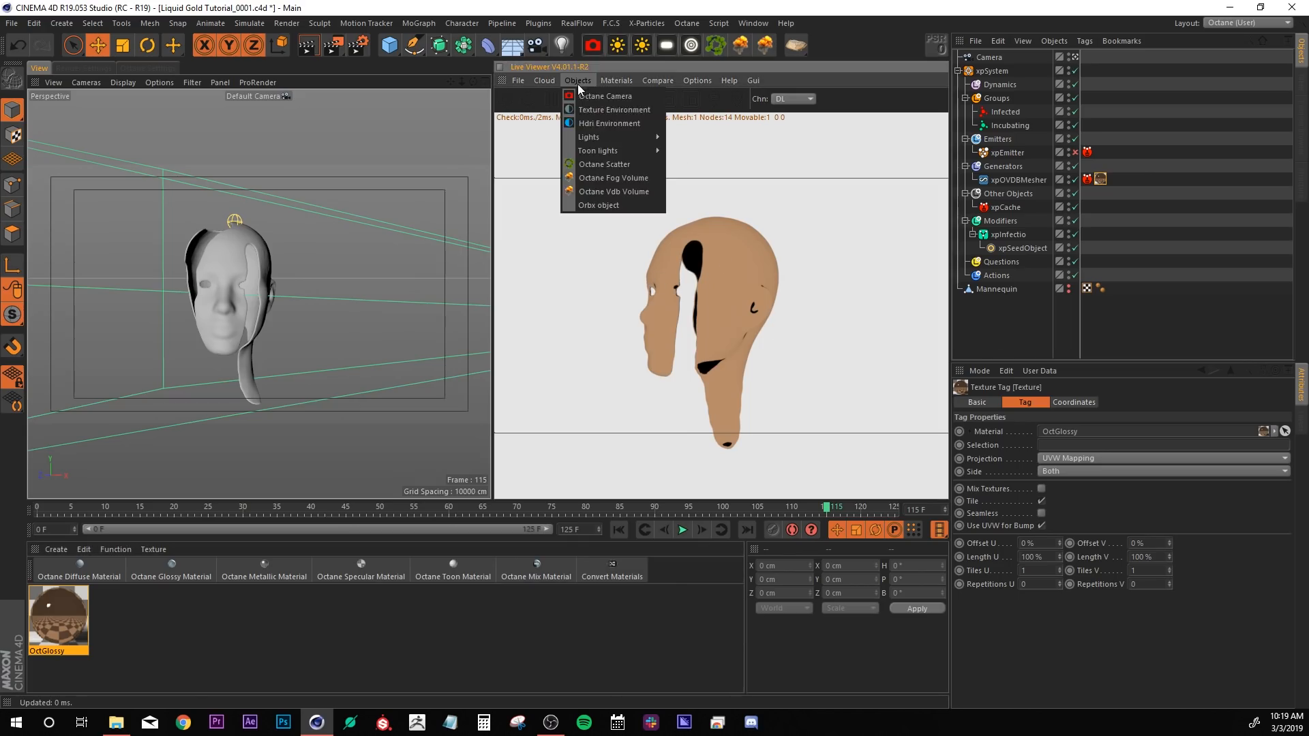
{"action": "left_click", "coordinate": [583, 130]}
{"action": "double_click", "coordinate": [997, 57]}
{"action": "type", "text": "HDRI"}
{"action": "key", "text": "Return"}
Load HdrStudioReflectionsSkylights001_HDR_8K.exr as the HDRI environment's image texture without copying it to the project location.
{"action": "left_click", "coordinate": [1087, 56]}
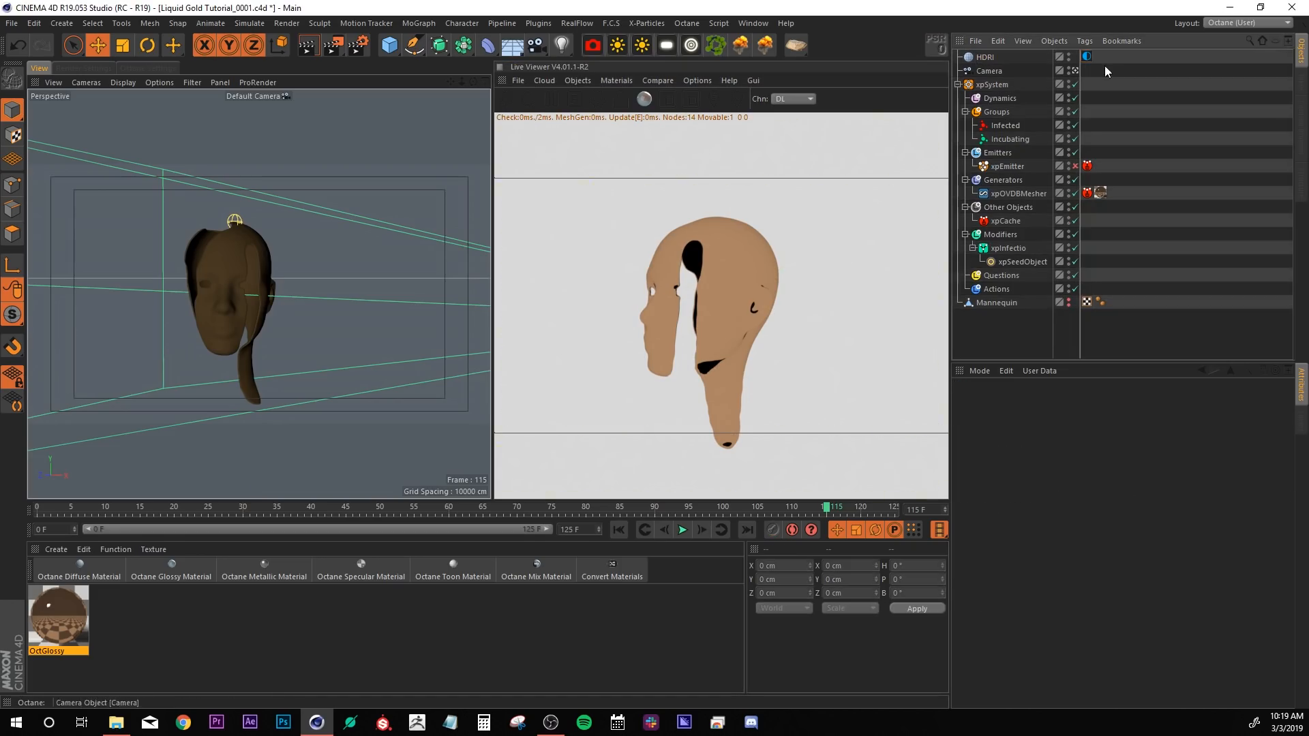
{"action": "left_click", "coordinate": [1030, 481]}
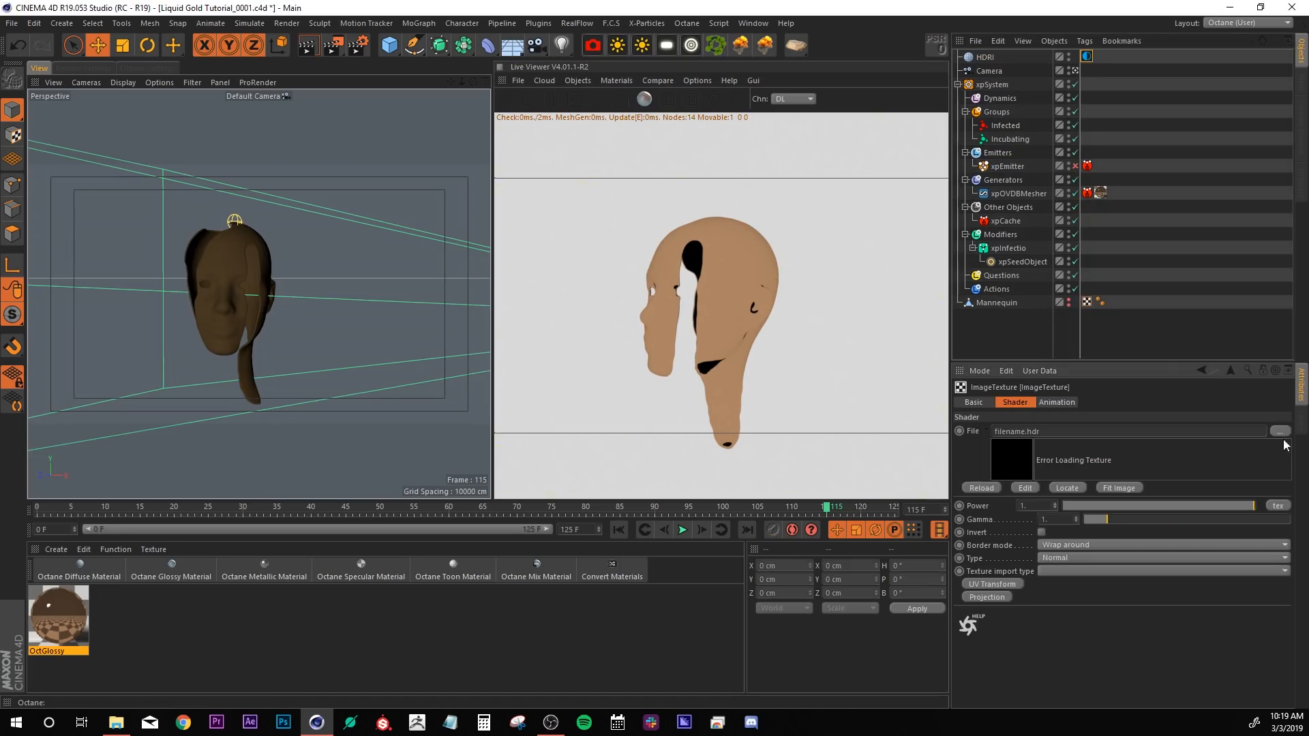
{"action": "left_click", "coordinate": [1282, 433]}
{"action": "left_click", "coordinate": [156, 109]}
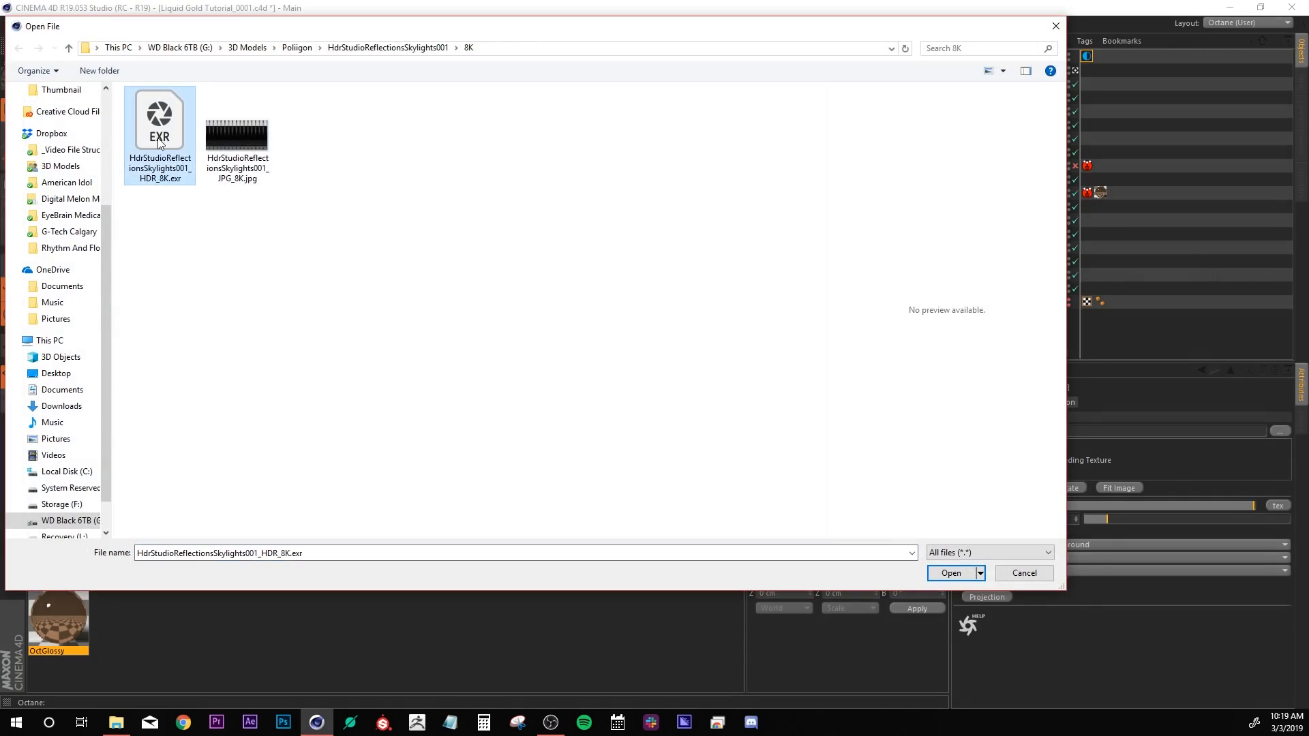
{"action": "left_click", "coordinate": [935, 572]}
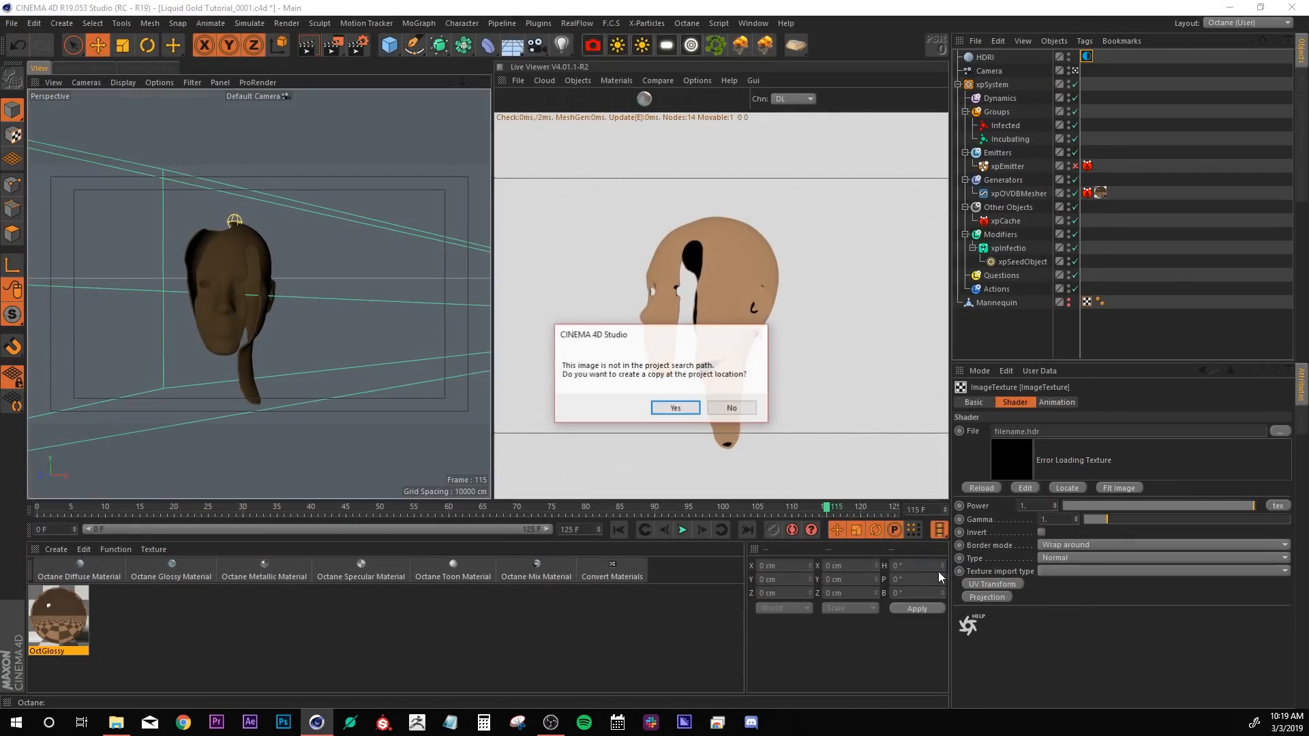
{"action": "left_click", "coordinate": [728, 412]}
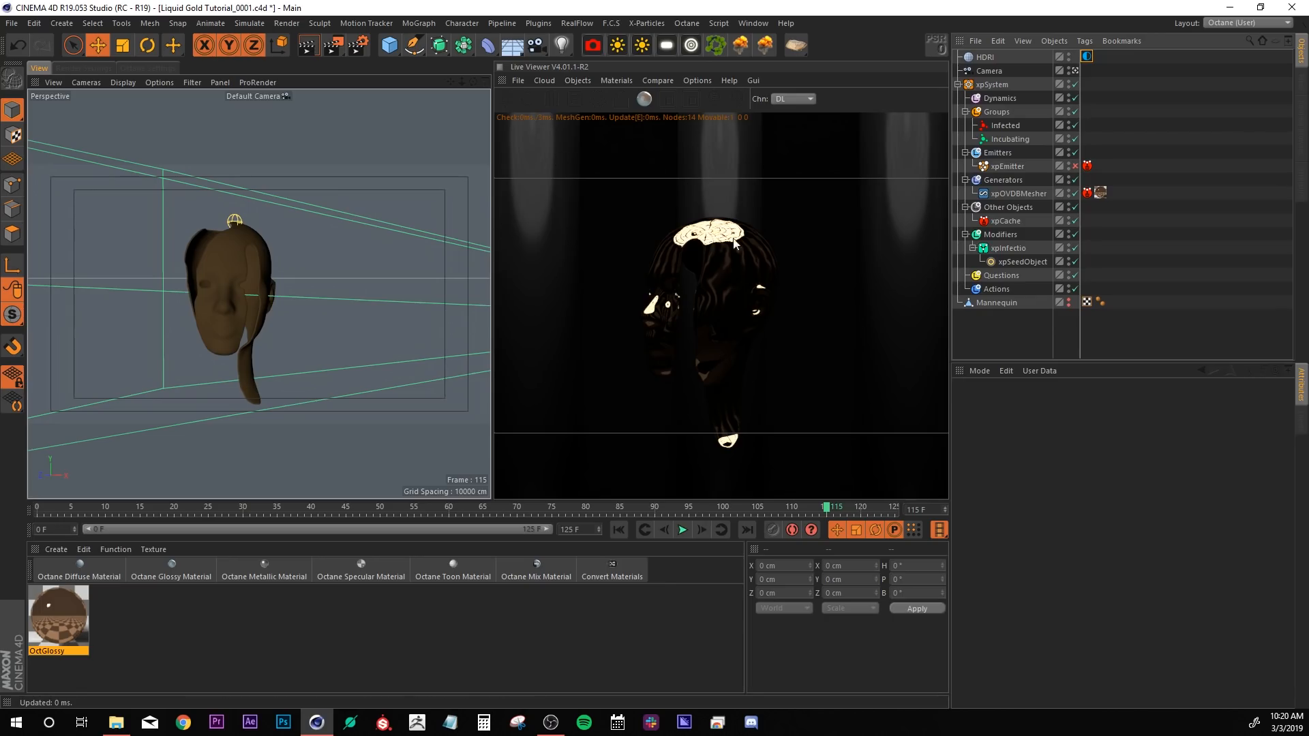
Duplicate the HDRI environment object and rename the copy visible.
{"action": "left_click_drag", "start_coordinate": [985, 61], "coordinate": [996, 58], "text": "ctrl"}
{"action": "double_click", "coordinate": [993, 57]}
{"action": "type", "text": "visible"}
{"action": "key", "text": "Return"}
{"action": "left_click", "coordinate": [1095, 89]}
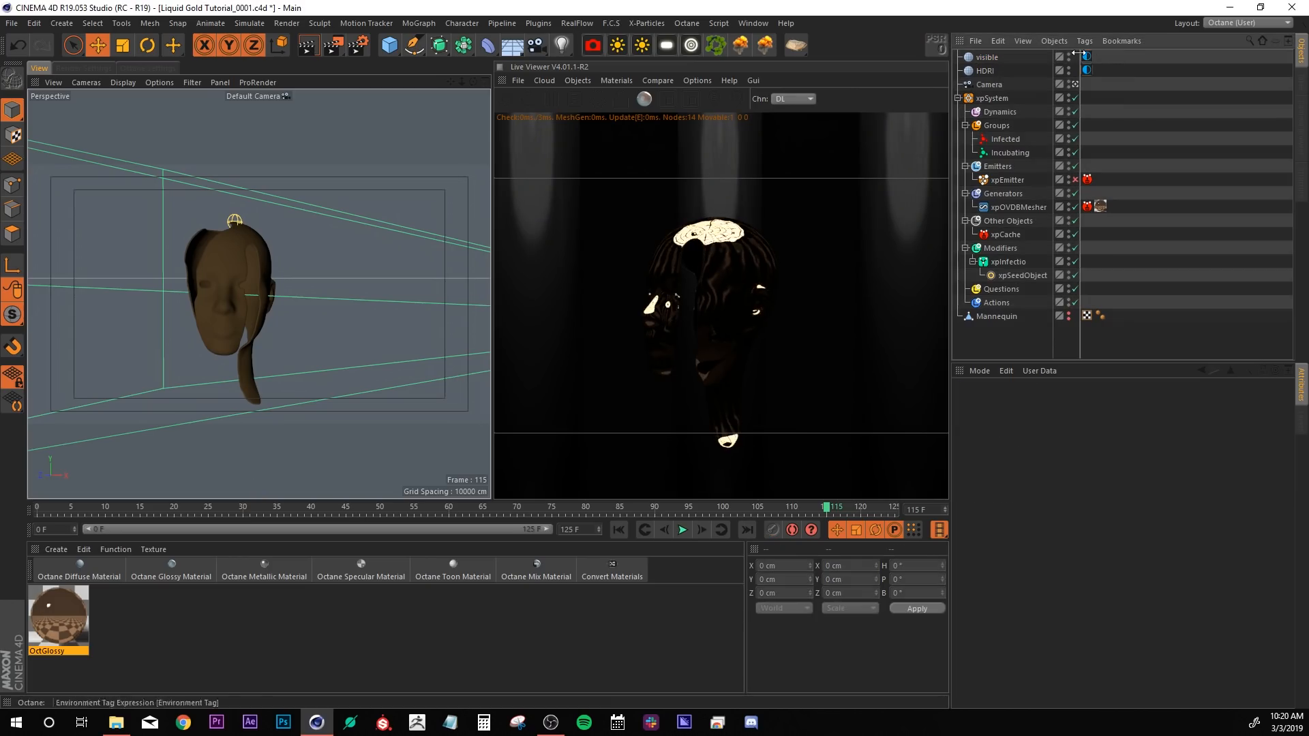
Replace the visible environment's image texture with an RGB spectrum and set its color to black.
{"action": "left_click", "coordinate": [1087, 57]}
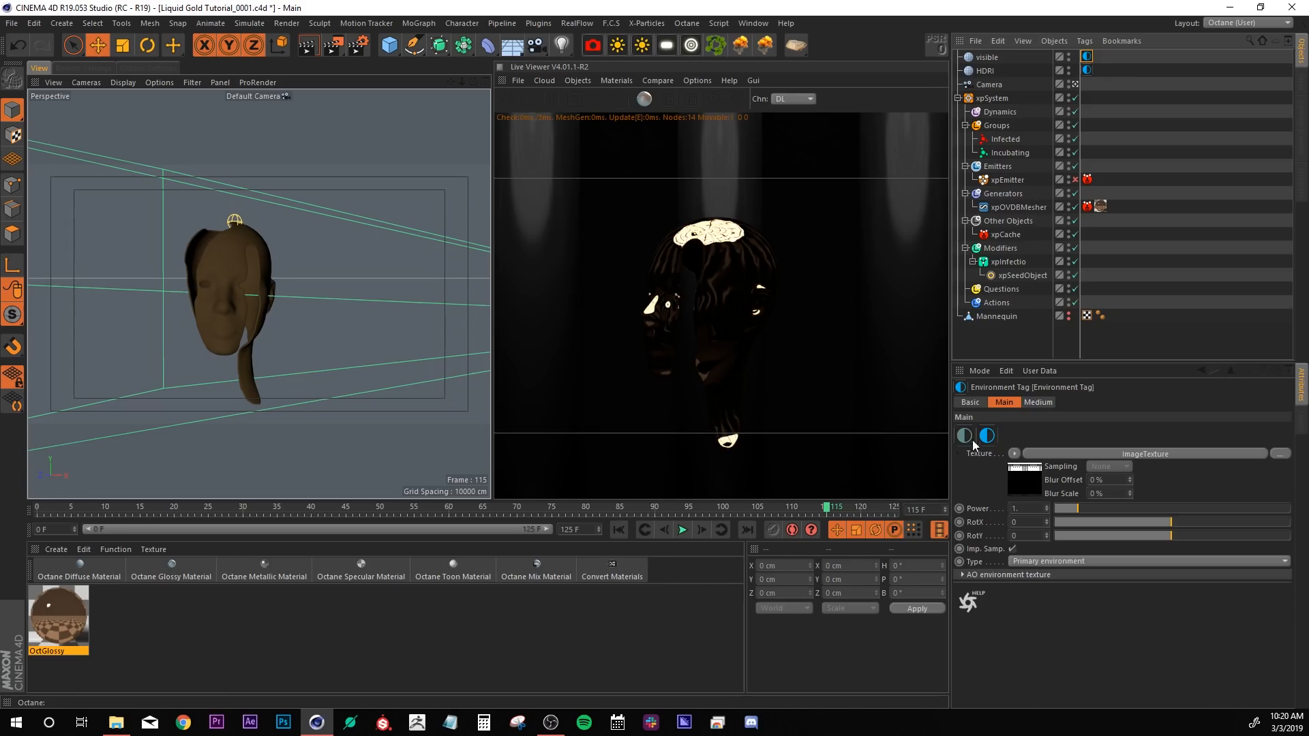
{"action": "left_click", "coordinate": [968, 438]}
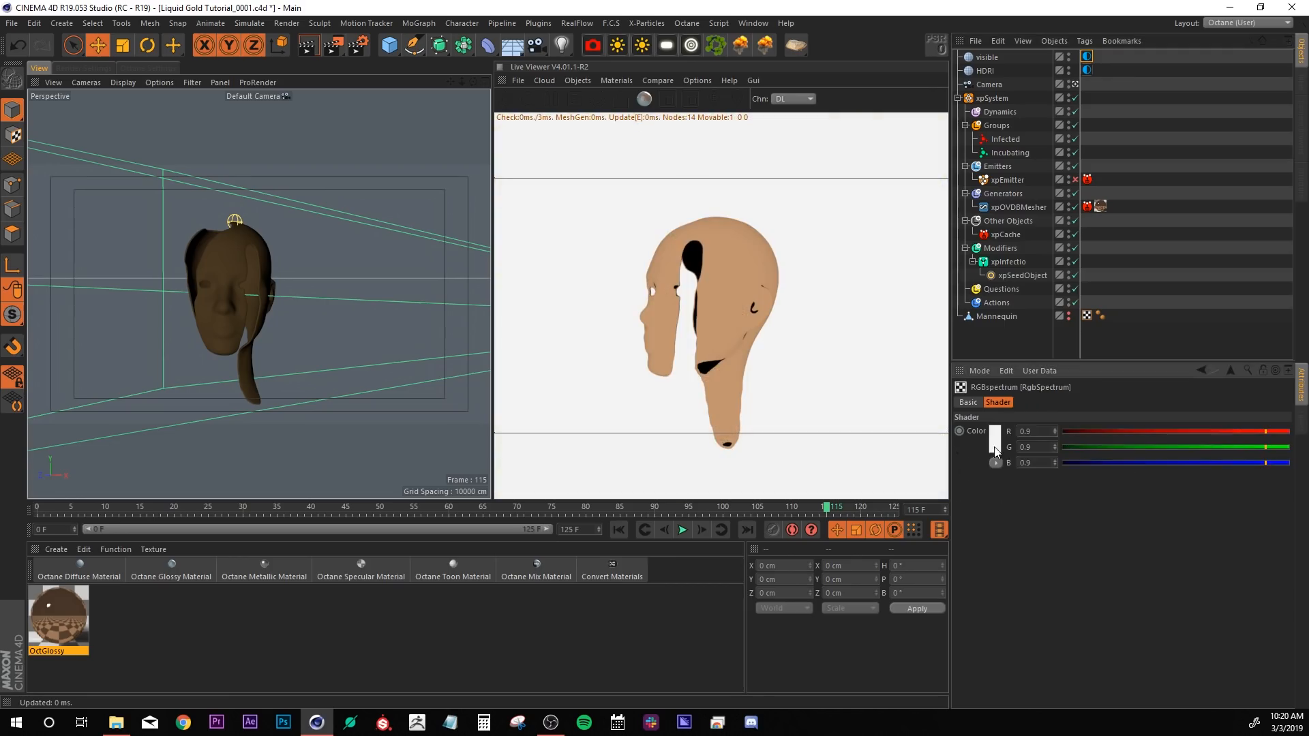
{"action": "left_click", "coordinate": [1022, 482]}
{"action": "left_click_drag", "start_coordinate": [991, 473], "coordinate": [944, 474]}
{"action": "left_click", "coordinate": [971, 496]}
{"action": "left_click", "coordinate": [1231, 371]}
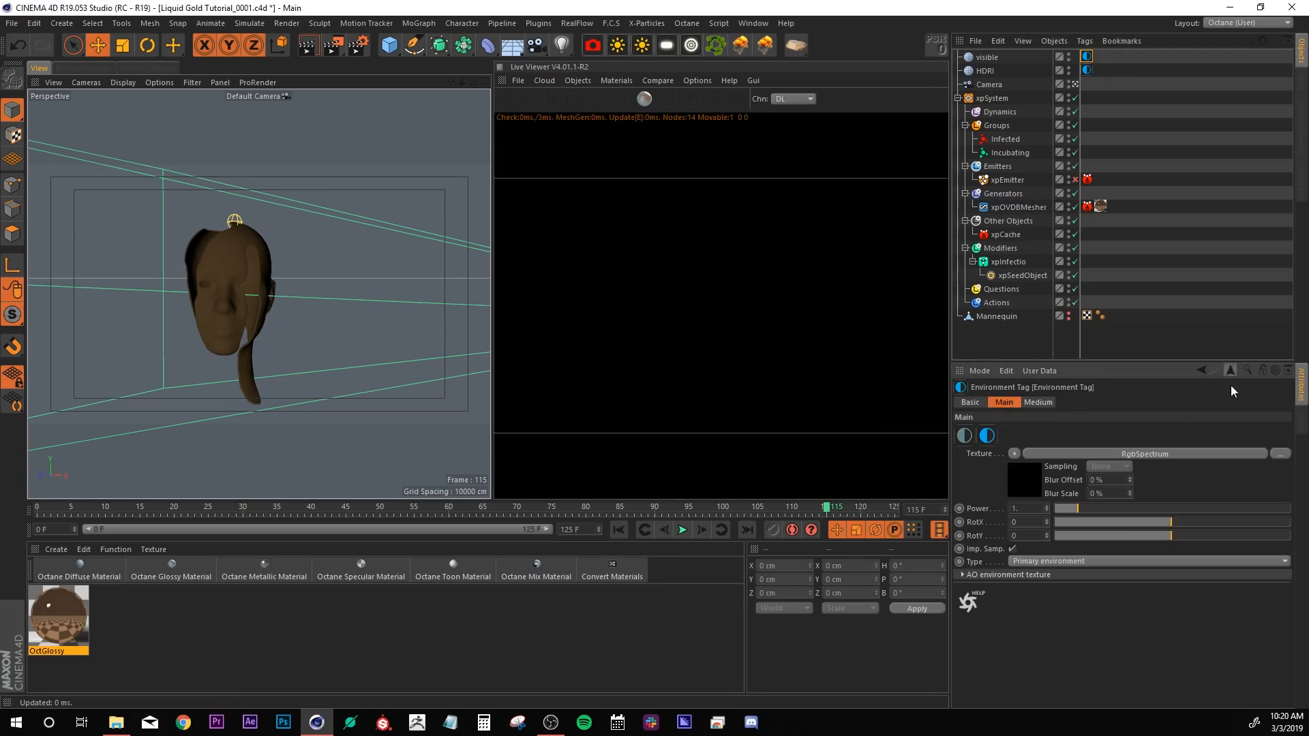
Set the type of the environment tag on the visible object to Visible environment and deselect it.
{"action": "left_click", "coordinate": [1055, 561]}
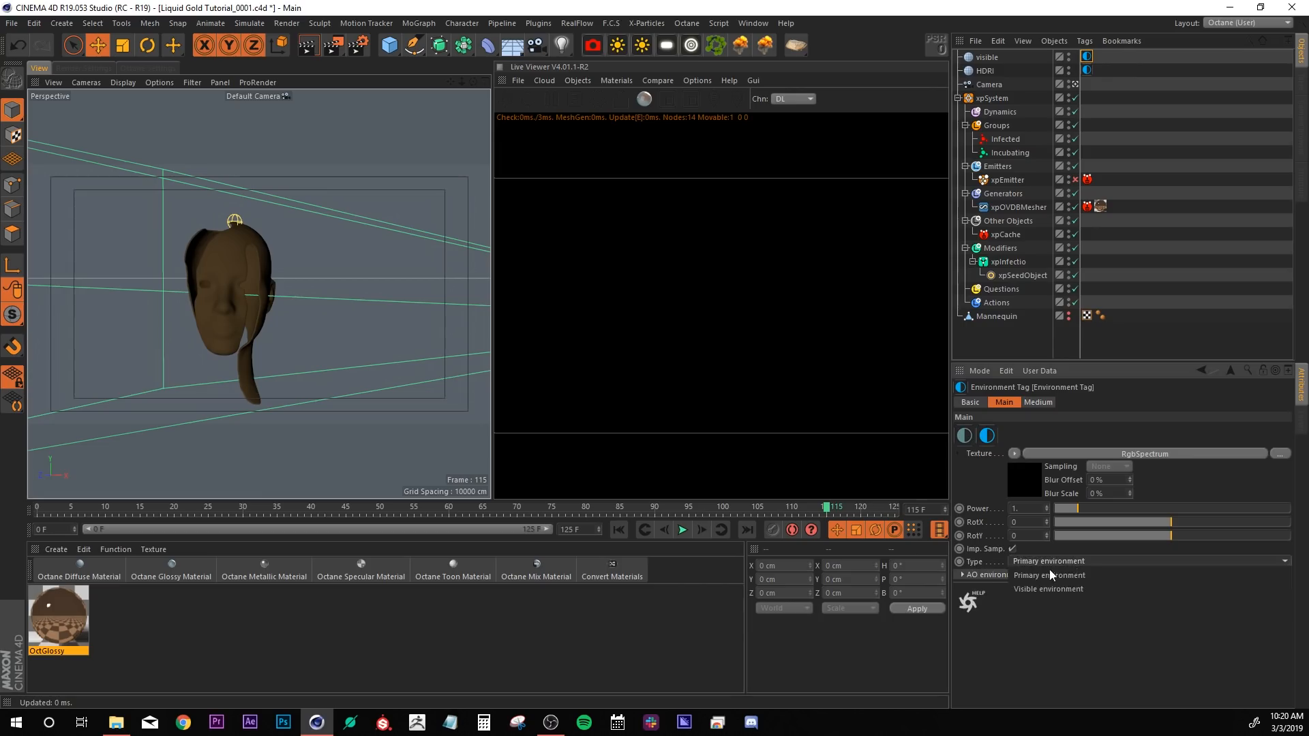
{"action": "left_click", "coordinate": [1041, 587]}
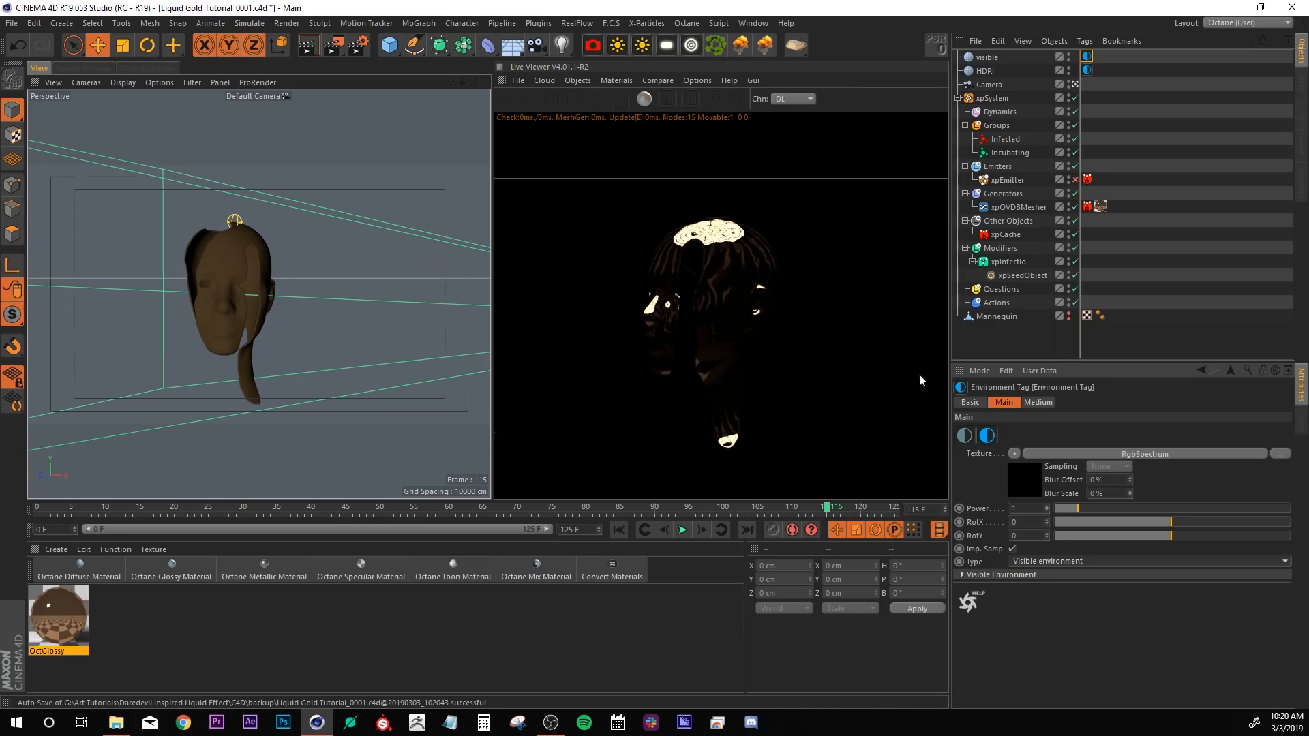
{"action": "left_click", "coordinate": [995, 330]}
Bring up the primitive objects for adding one to the scene.
{"action": "left_click", "coordinate": [390, 45]}
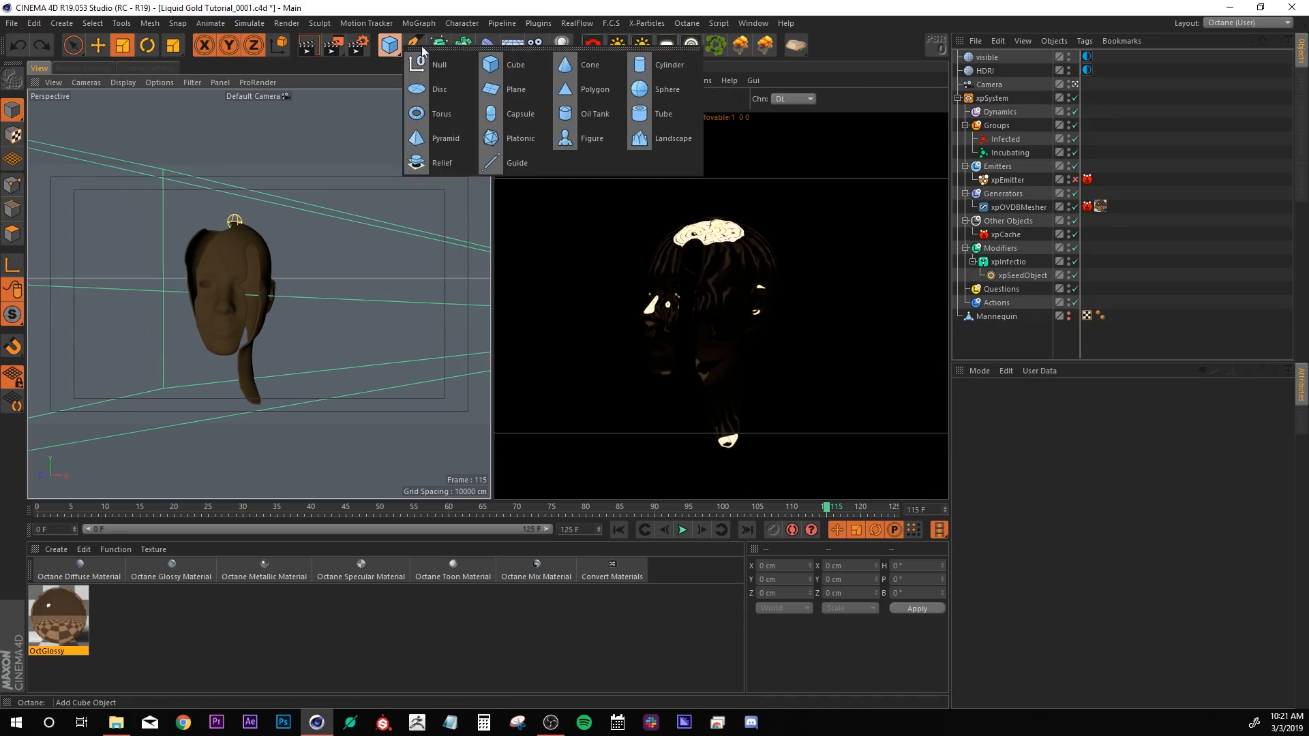
Add a floor plane beneath the head and scale it up to about 7977 cm in width and depth.
{"action": "left_click", "coordinate": [516, 89]}
{"action": "scroll", "coordinate": [347, 347], "scroll_direction": "down", "scroll_amount": 5}
{"action": "left_click_drag", "start_coordinate": [331, 187], "coordinate": [477, 279]}
Give the plane an Octane Object tag and turn off its camera visibility.
{"action": "right_click", "coordinate": [976, 59]}
{"action": "mouse_move", "coordinate": [1009, 81]}
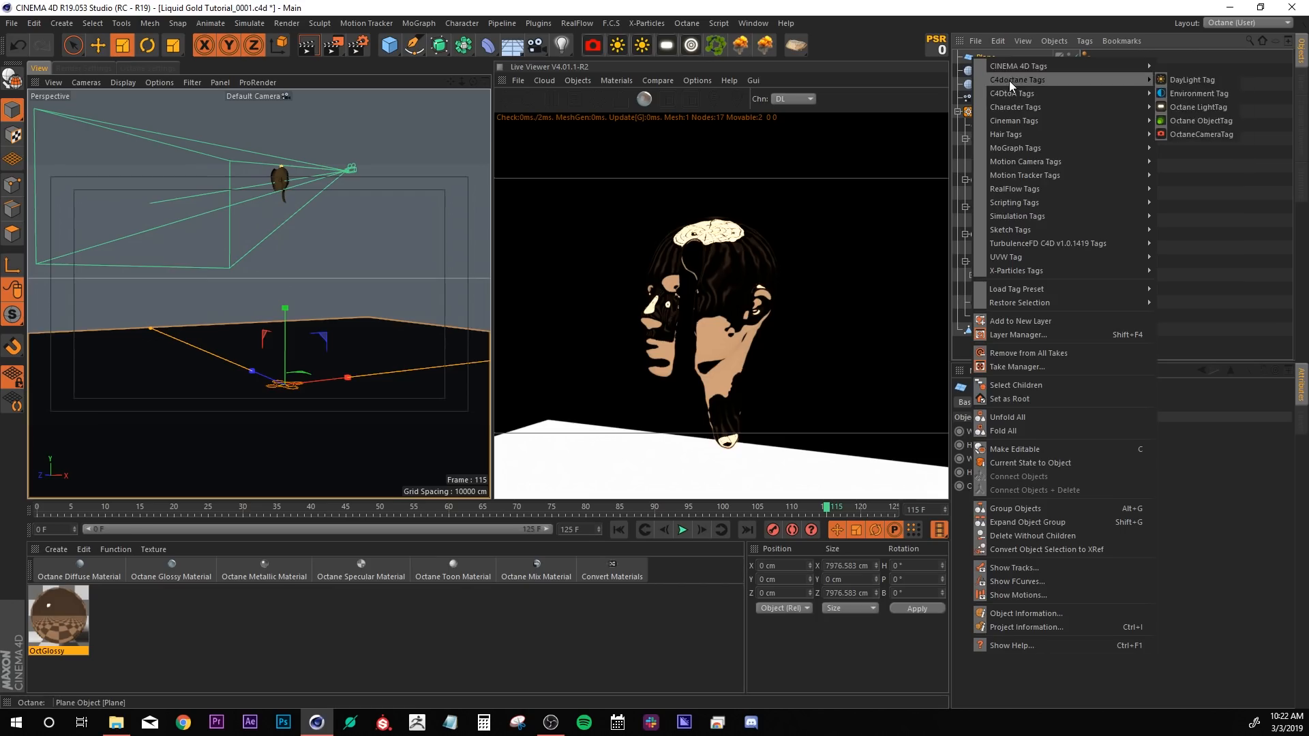
{"action": "left_click", "coordinate": [1190, 119]}
{"action": "left_click", "coordinate": [1206, 402]}
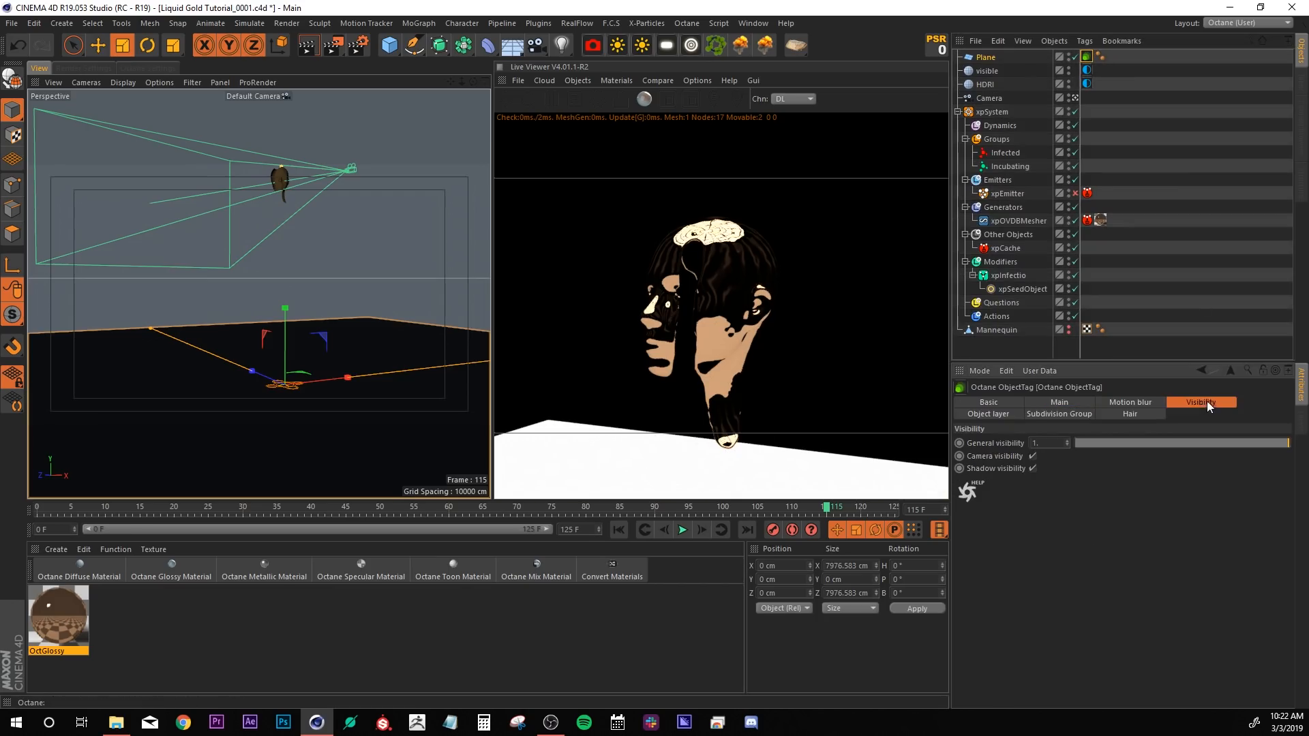
{"action": "left_click", "coordinate": [1033, 456]}
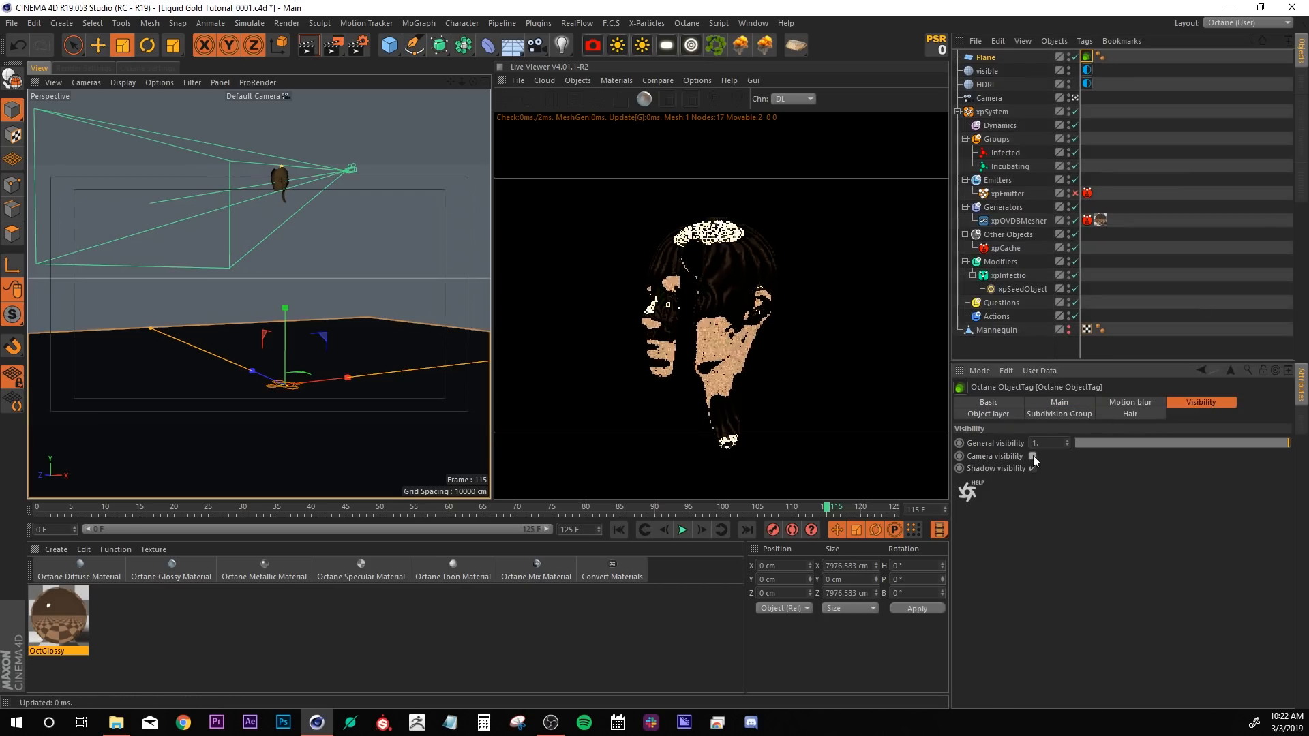
Increase the roughness float of the OctGlossy material slightly to soften its reflections.
{"action": "left_click", "coordinate": [56, 618]}
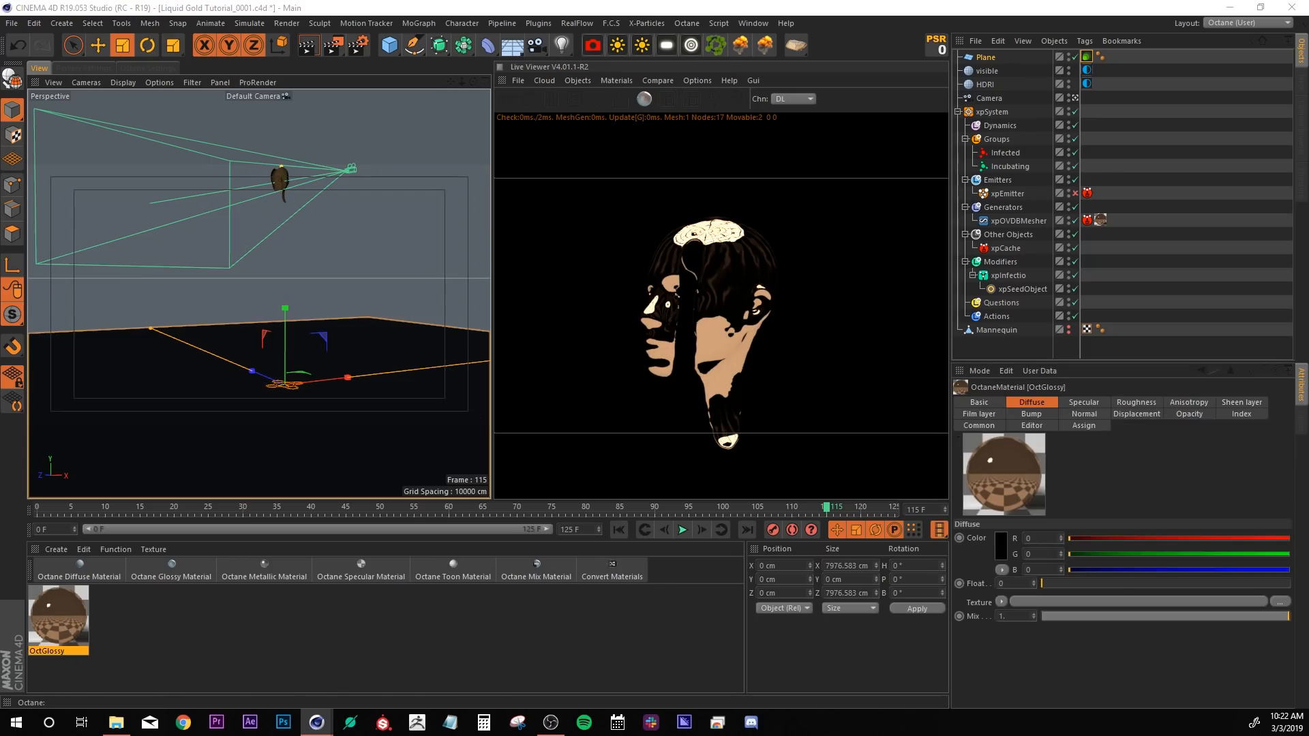
{"action": "double_click", "coordinate": [55, 617]}
{"action": "left_click", "coordinate": [874, 410]}
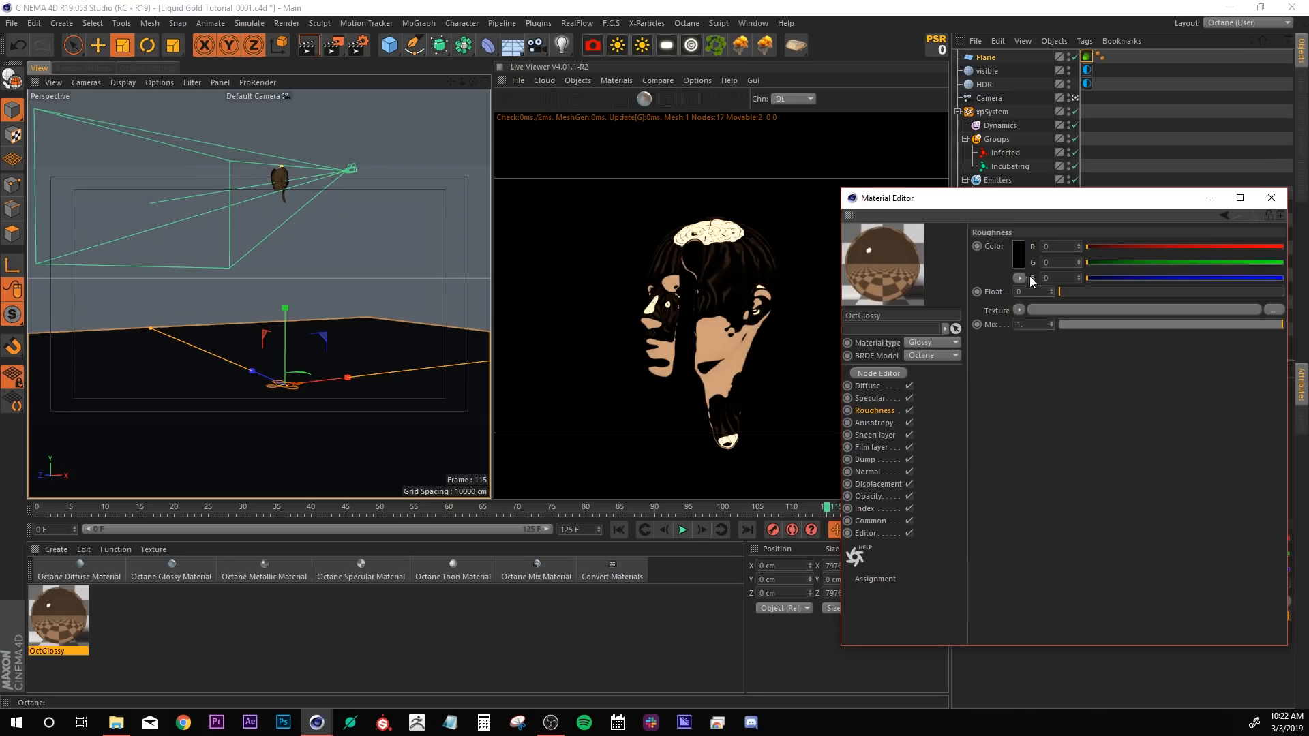
{"action": "mouse_move", "coordinate": [1062, 287]}
{"action": "left_mouse_down"}
{"action": "mouse_move", "coordinate": [1104, 293]}
{"action": "mouse_move", "coordinate": [1081, 292]}
{"action": "left_mouse_up"}
{"action": "left_click", "coordinate": [1271, 198]}
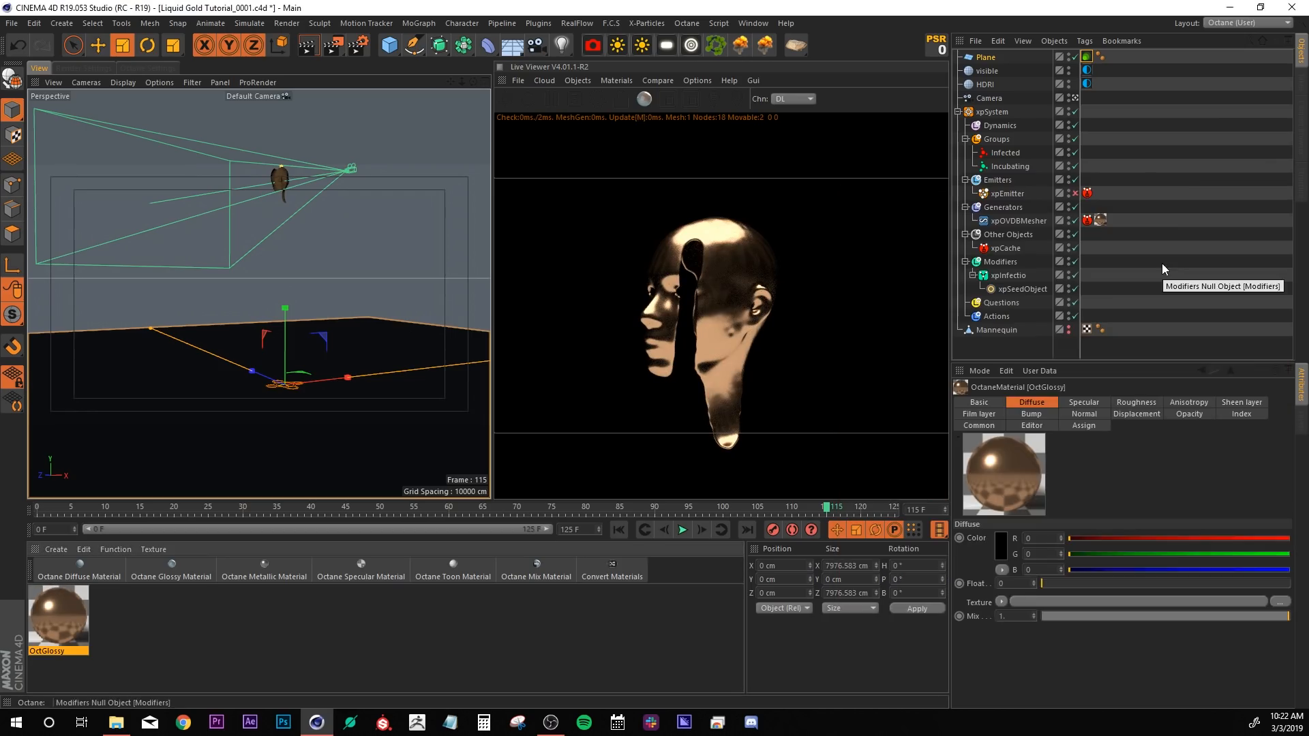
Add an Octane Camera tag to the camera and enable its post processing to give the highlights a glow.
{"action": "right_click", "coordinate": [991, 97]}
{"action": "mouse_move", "coordinate": [1170, 119]}
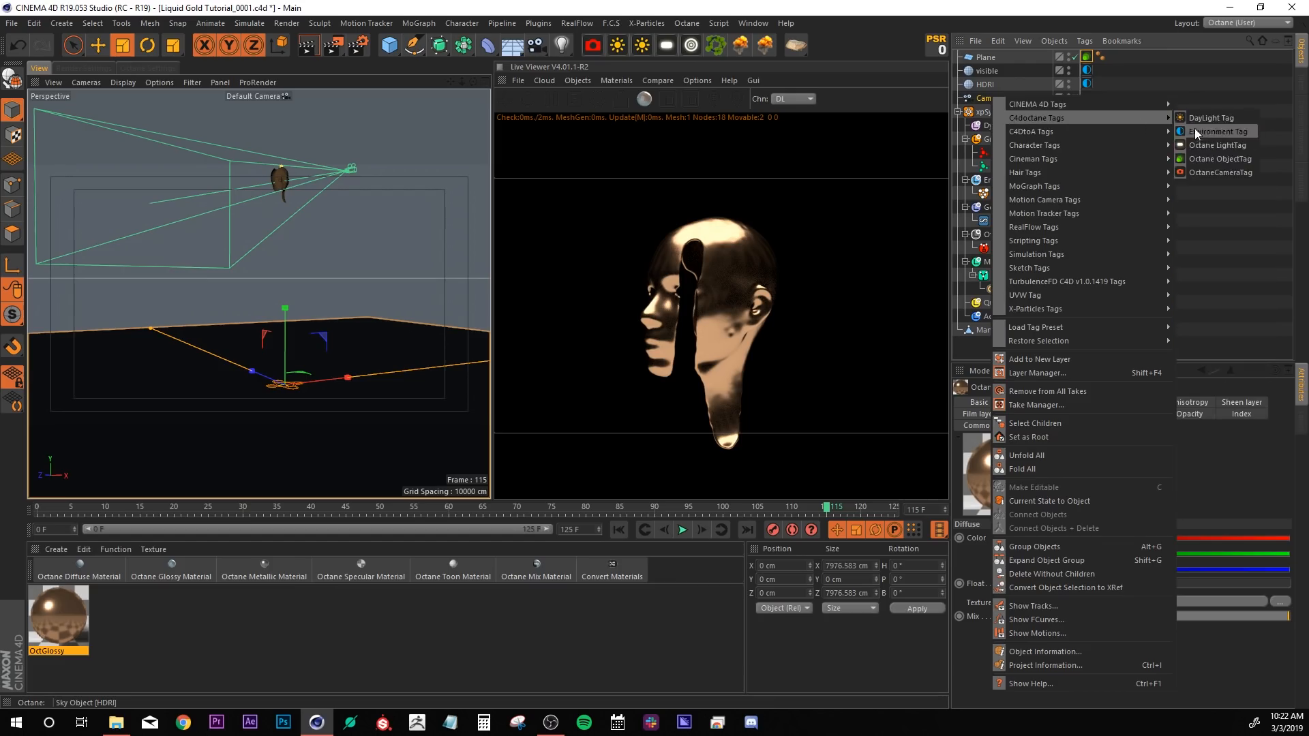
{"action": "left_click", "coordinate": [1195, 172]}
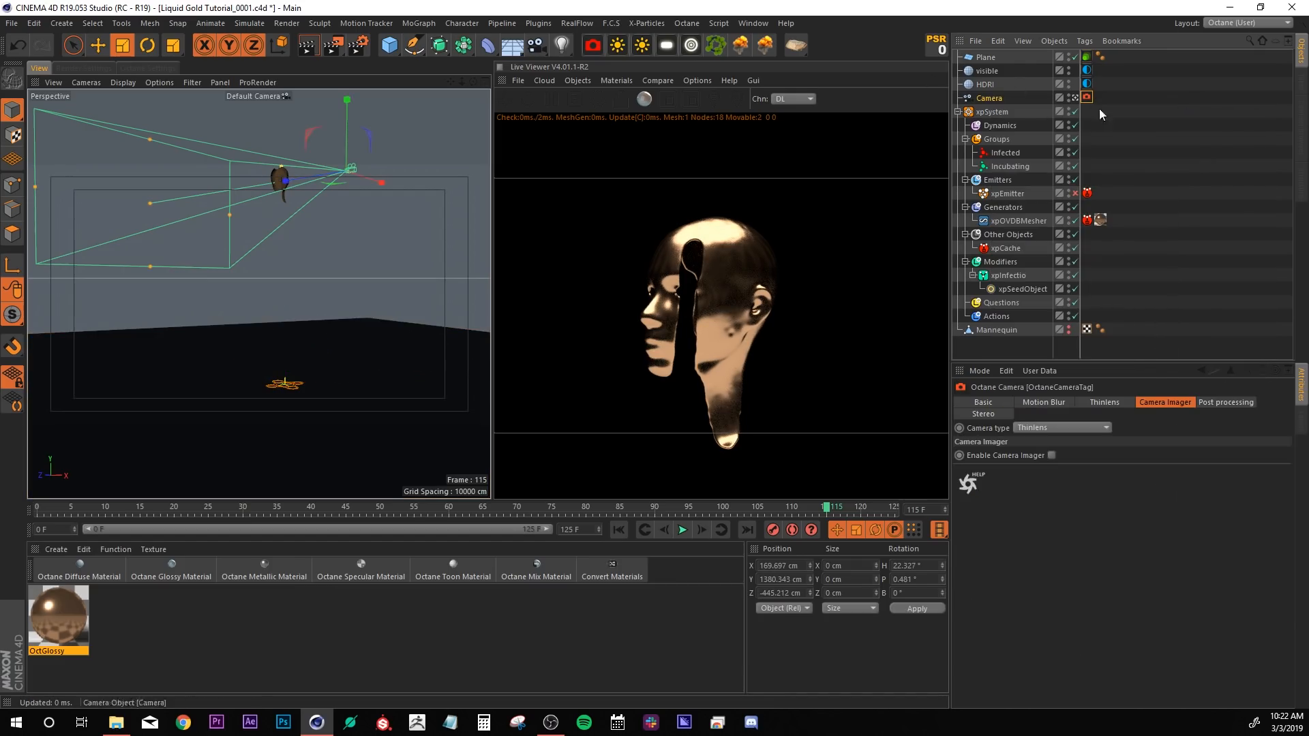
{"action": "left_click", "coordinate": [1221, 402]}
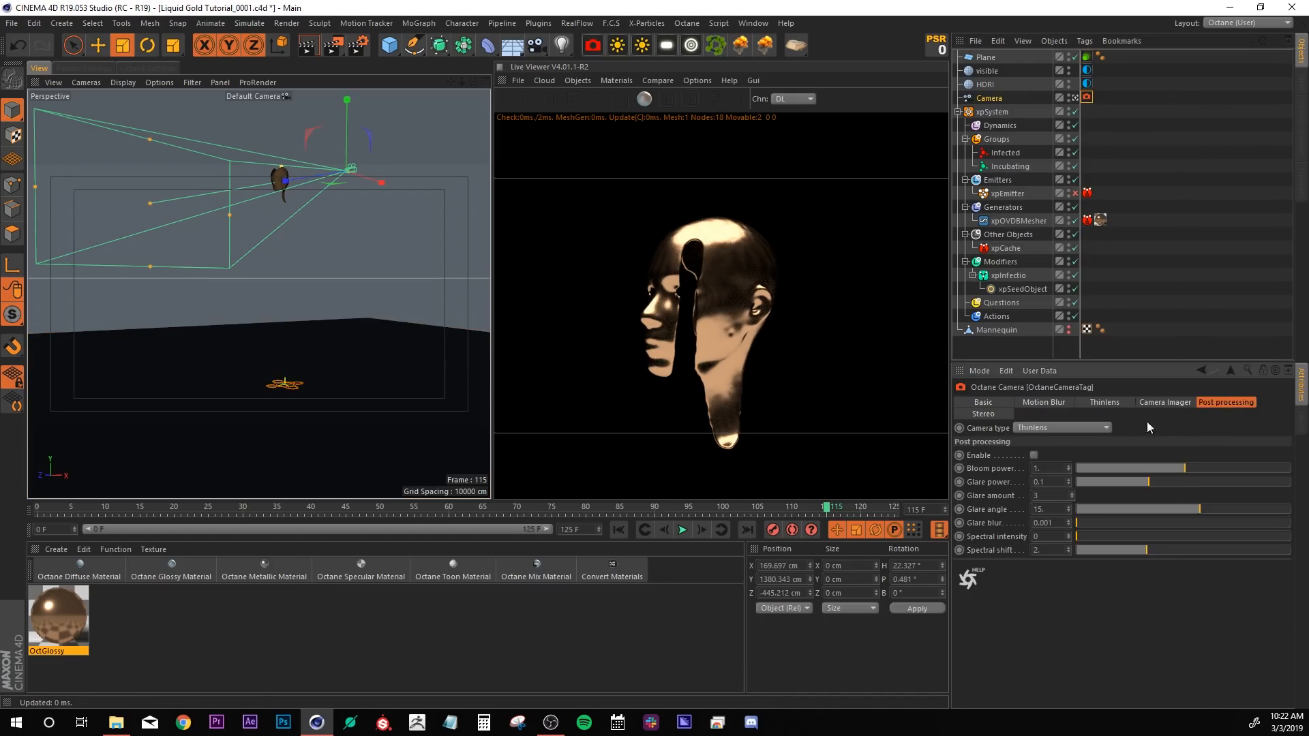
{"action": "left_click", "coordinate": [1034, 454]}
{"action": "type", "text": "20"}
{"action": "key", "text": "Return"}
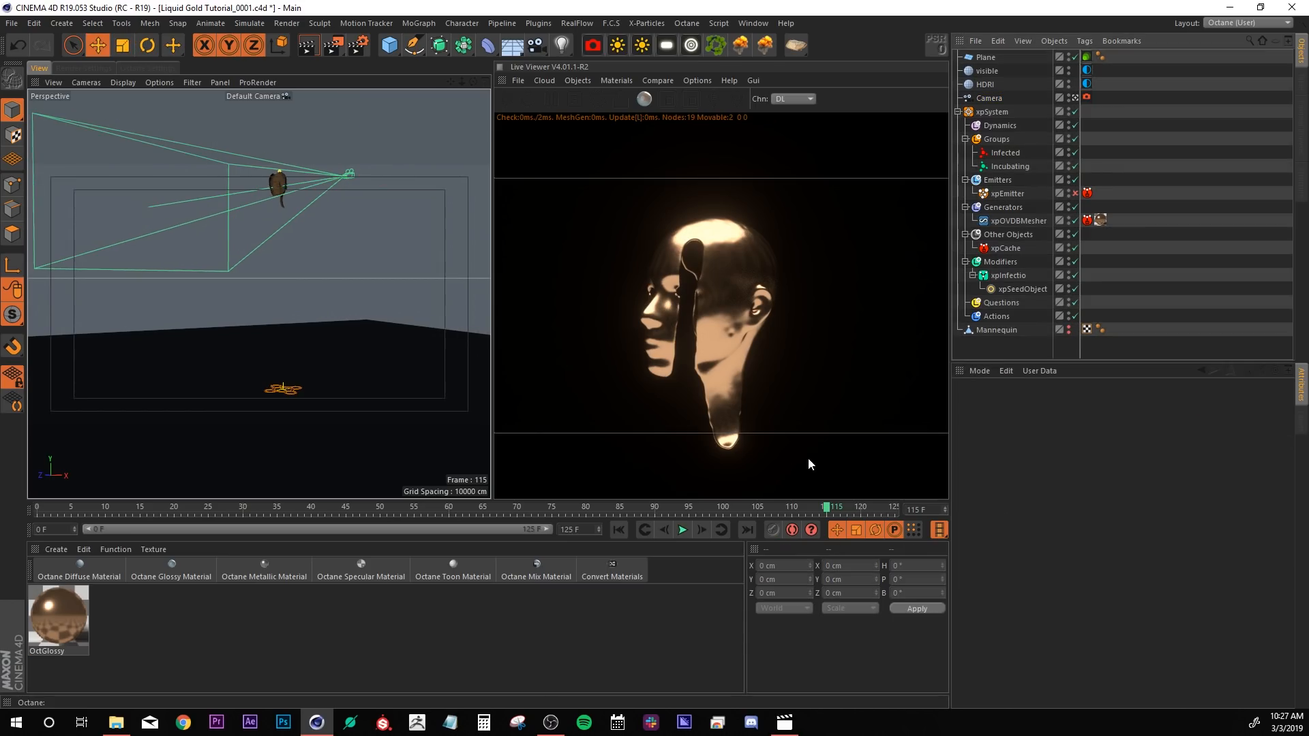
Add a targeted Octane area light and raise its LightTarget null to head height, about 1405 cm in Y.
{"action": "left_click", "coordinate": [691, 45]}
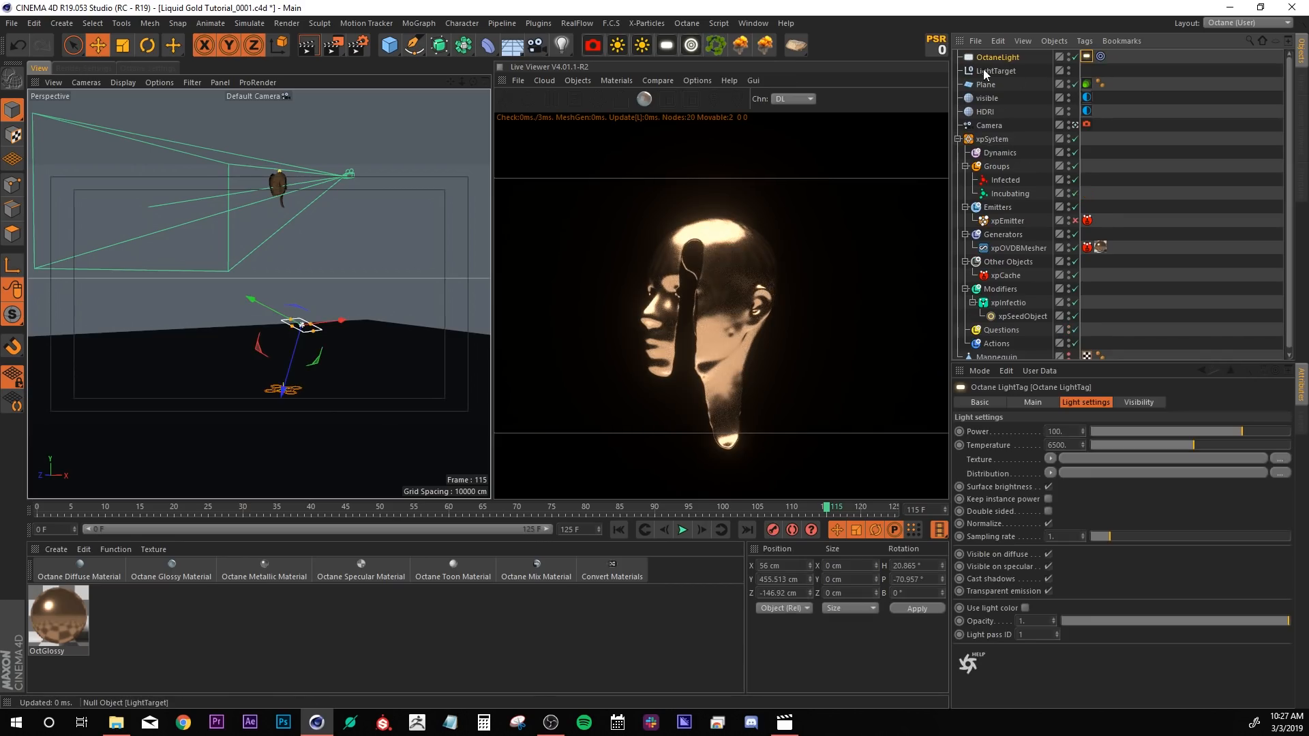
{"action": "left_click", "coordinate": [987, 72]}
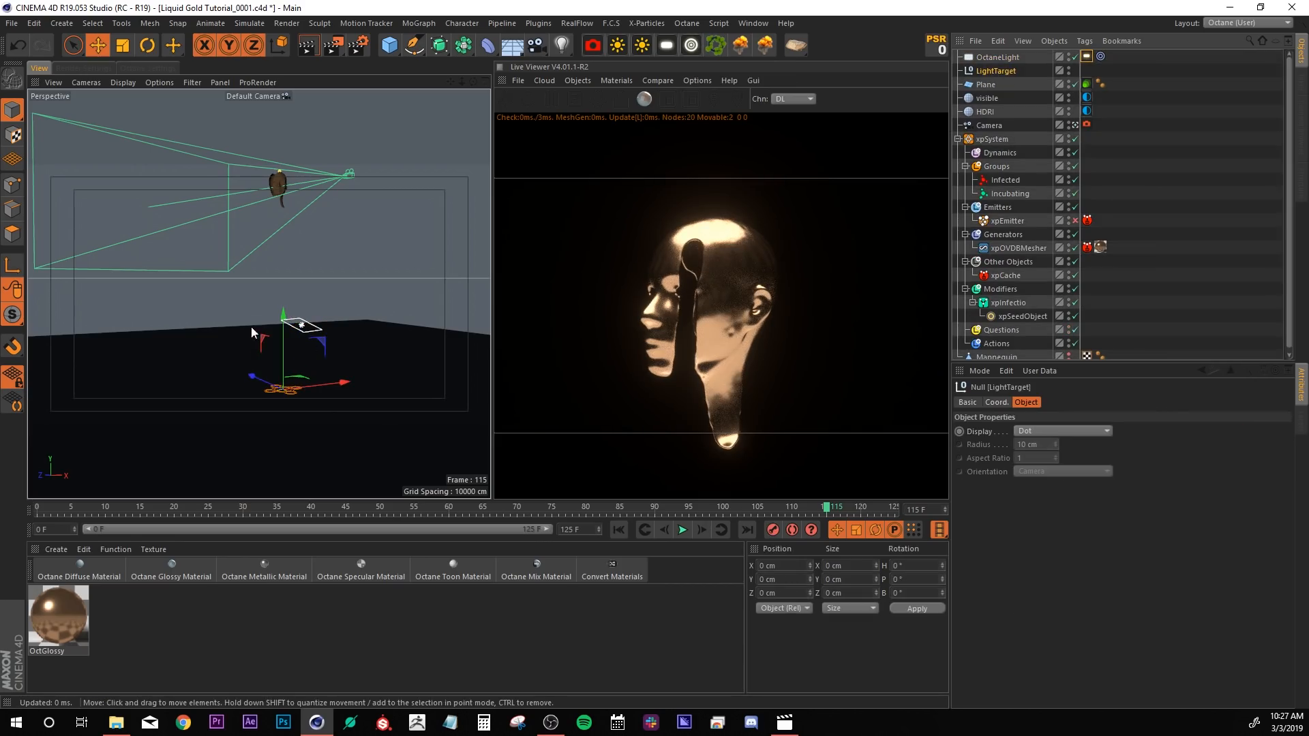
{"action": "left_click_drag", "start_coordinate": [284, 315], "coordinate": [284, 131]}
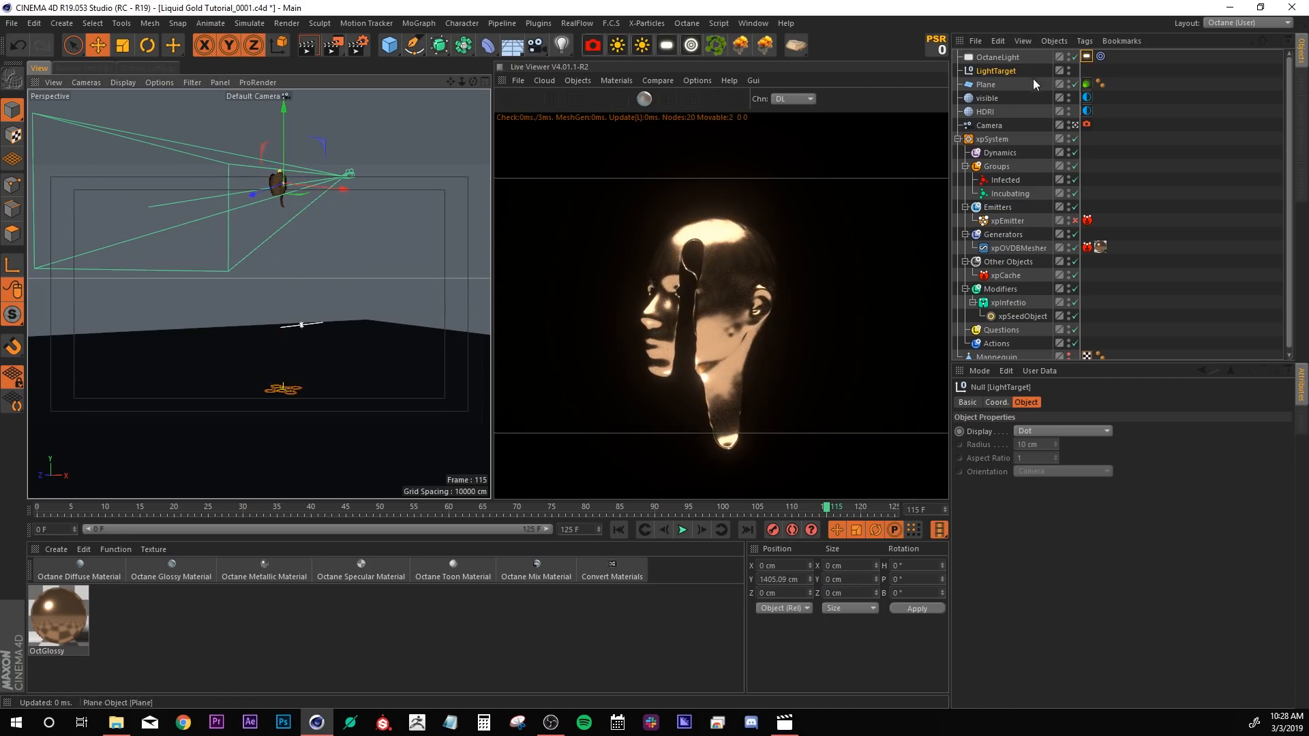
Move the Octane light above and behind the head, at about X 520, Y 1840, Z 275 cm.
{"action": "left_click", "coordinate": [998, 57]}
{"action": "left_click_drag", "start_coordinate": [304, 272], "coordinate": [302, 99]}
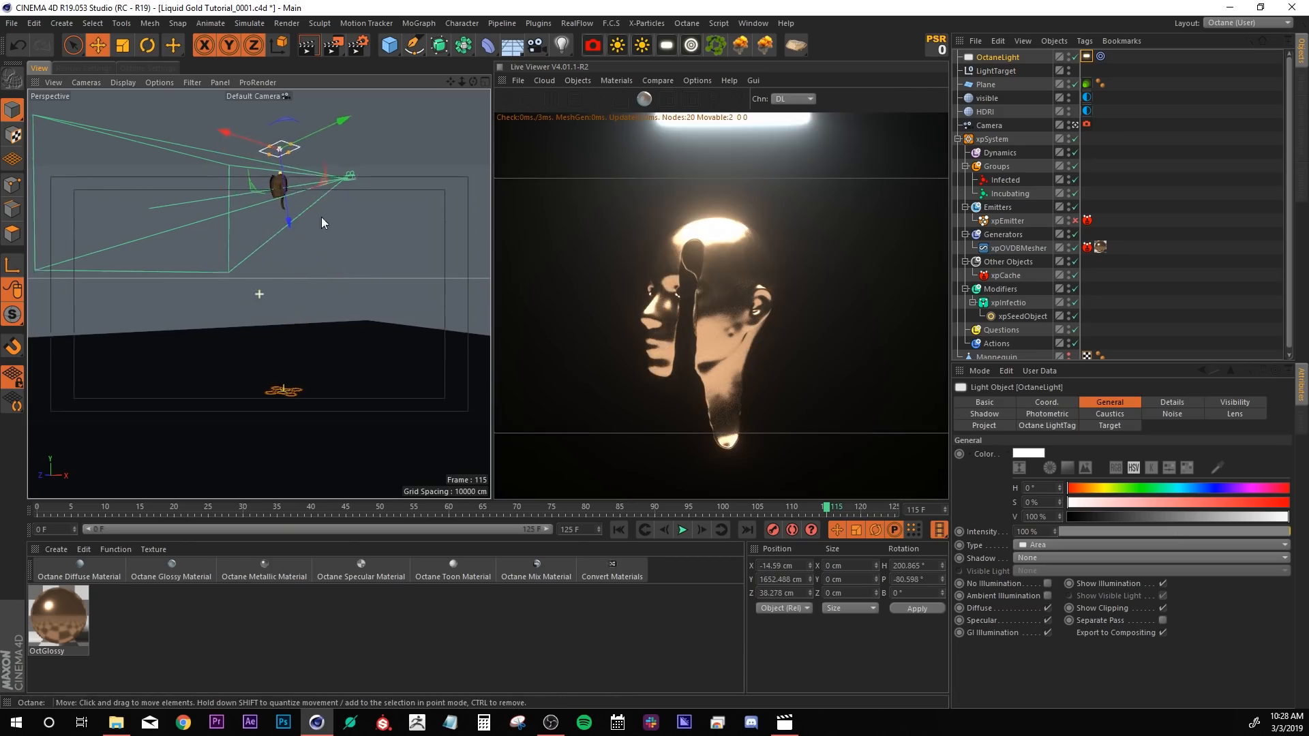
{"action": "scroll", "coordinate": [321, 216], "scroll_direction": "up", "scroll_amount": 4}
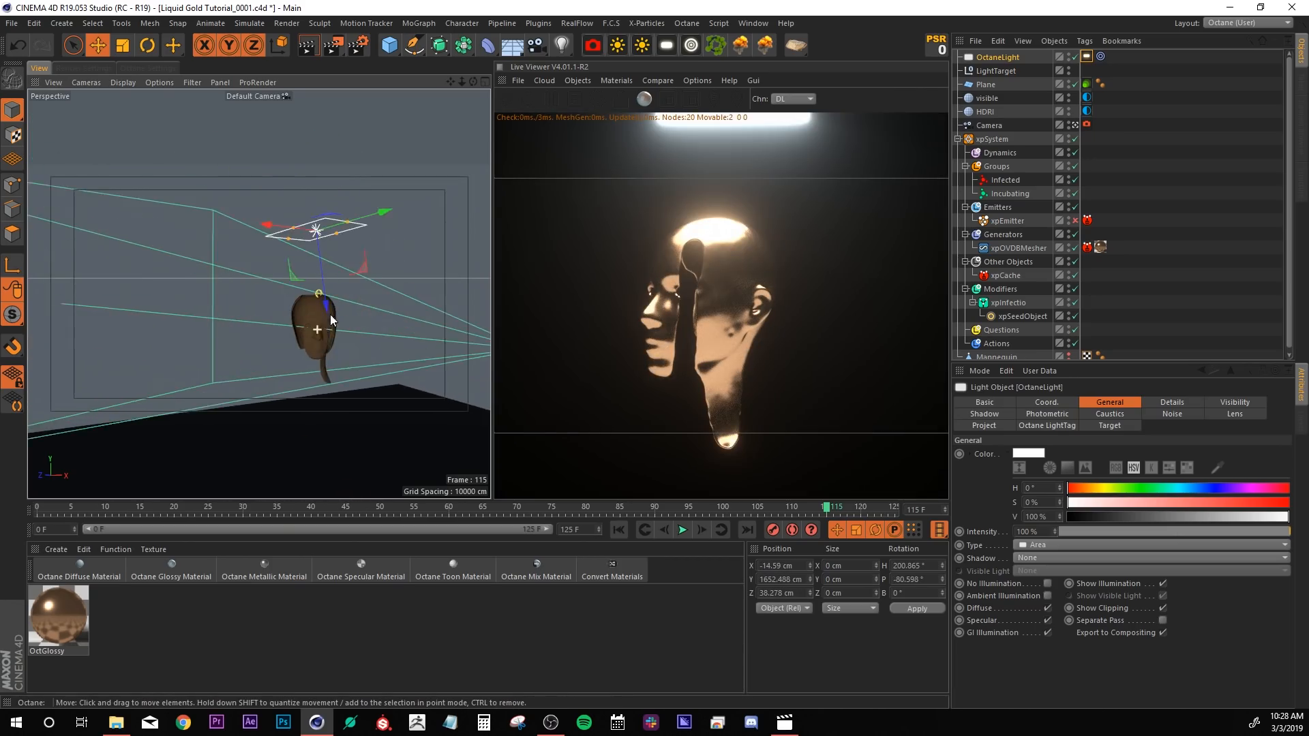
{"action": "left_click_drag", "start_coordinate": [330, 313], "coordinate": [294, 300], "text": "alt"}
{"action": "left_click_drag", "start_coordinate": [236, 230], "coordinate": [348, 273]}
{"action": "left_click_drag", "start_coordinate": [269, 264], "coordinate": [419, 206], "text": "alt"}
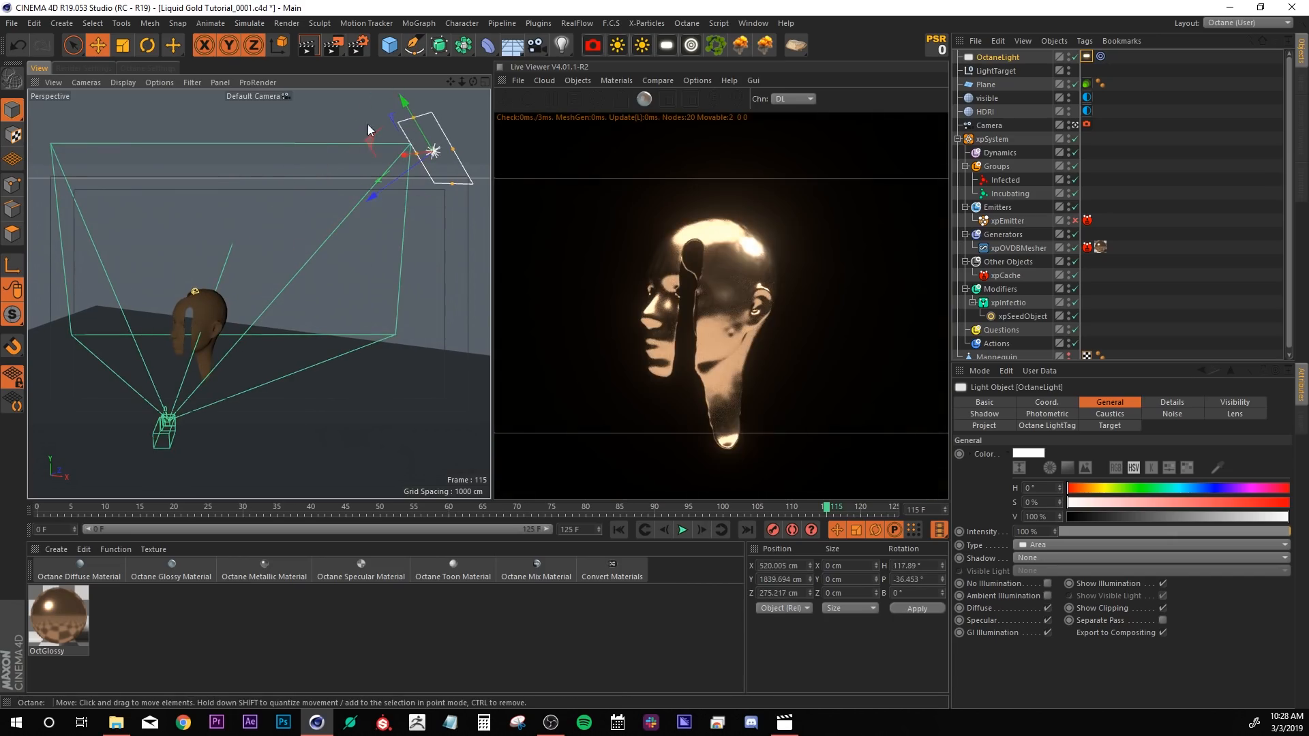
Enlarge the Octane area light into a bigger rectangle behind the head.
{"action": "left_click_drag", "start_coordinate": [452, 149], "coordinate": [489, 262]}
{"action": "middle_click_drag", "start_coordinate": [375, 221], "coordinate": [302, 288], "text": "alt"}
{"action": "right_click_drag", "start_coordinate": [302, 288], "coordinate": [316, 305], "text": "alt"}
{"action": "left_click_drag", "start_coordinate": [353, 262], "coordinate": [412, 245], "text": "alt"}
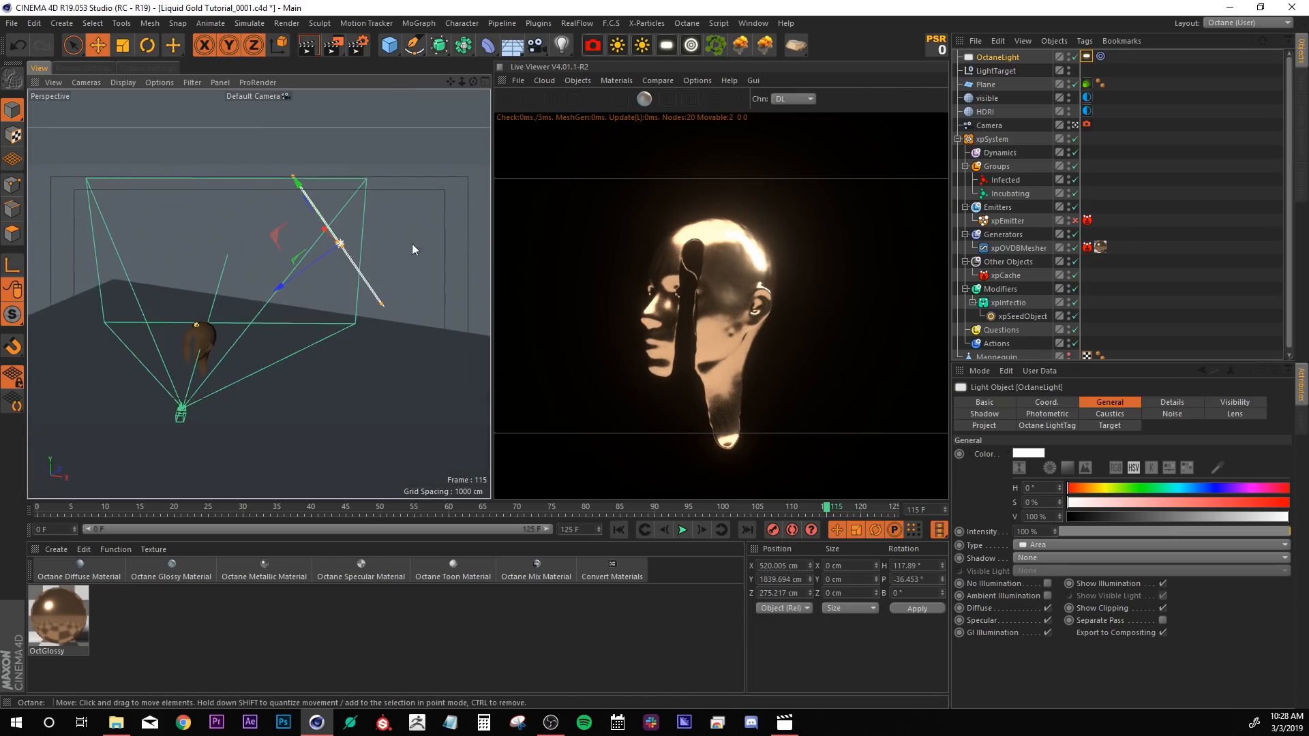
Raise the Octane light's power to about 614 and lower its temperature for a warmer tone.
{"action": "left_click", "coordinate": [1087, 58]}
{"action": "left_click_drag", "start_coordinate": [1189, 433], "coordinate": [1264, 431]}
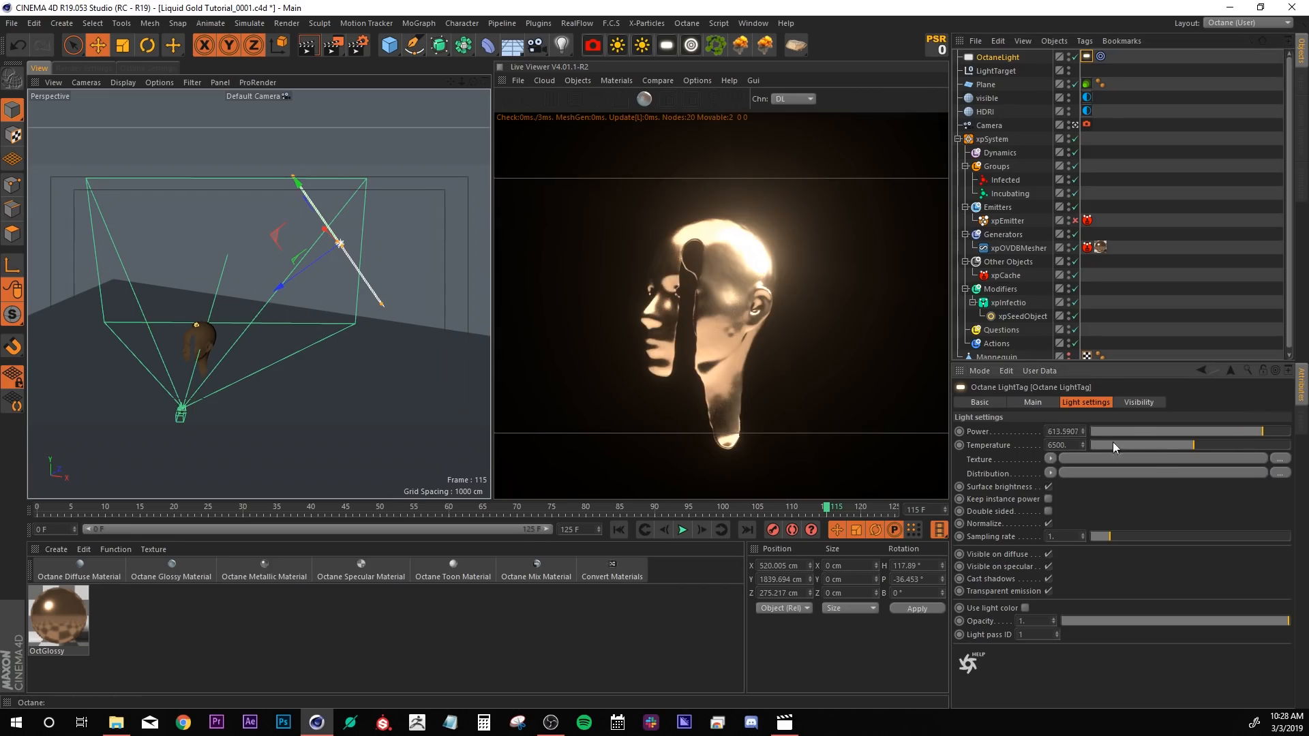
{"action": "left_click_drag", "start_coordinate": [1188, 443], "coordinate": [1146, 444]}
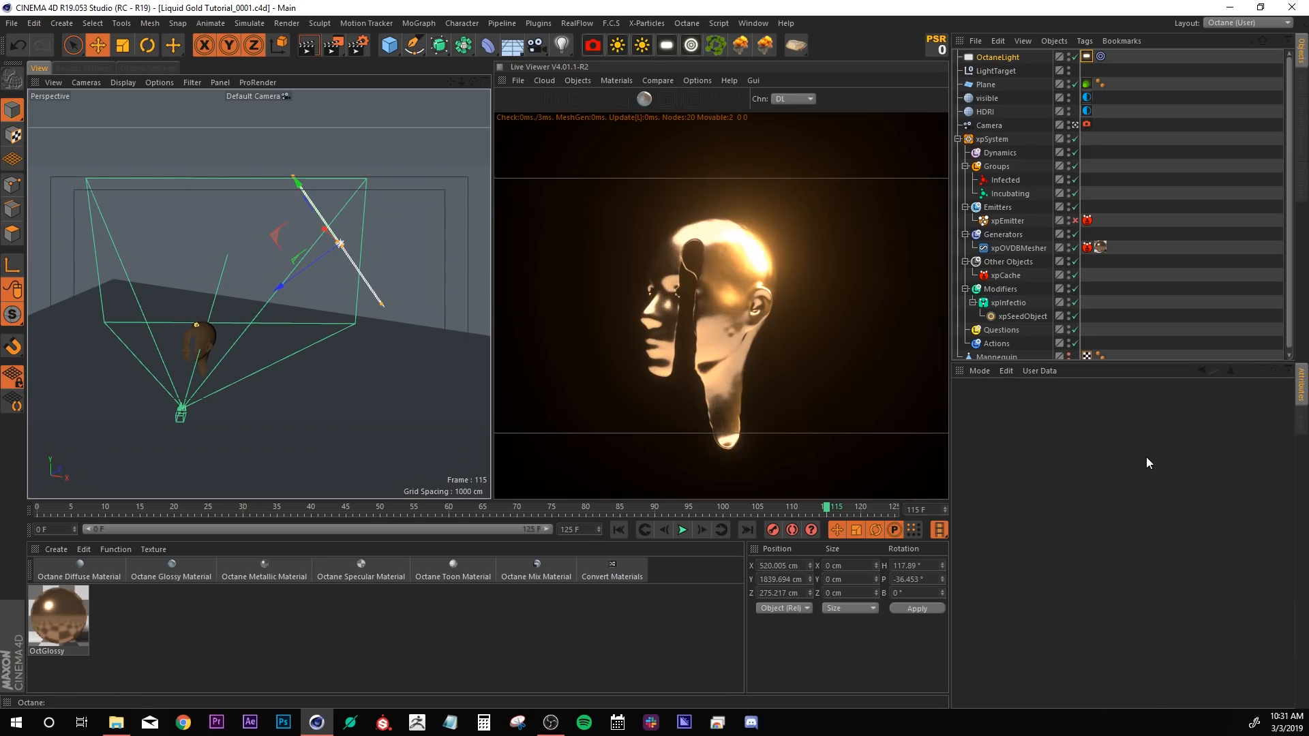
Open the Octane settings, store the current Live Viewer render buffer and enable A/B comparison.
{"action": "left_click", "coordinate": [587, 106]}
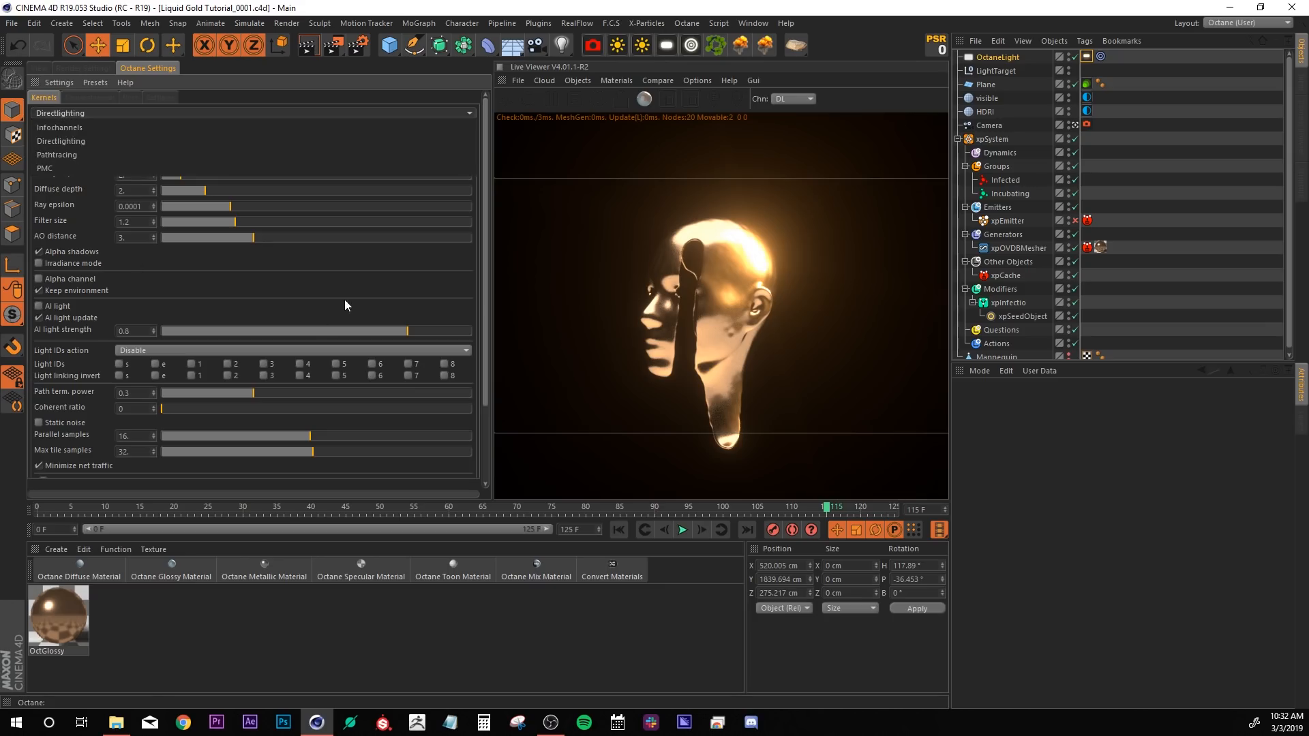
{"action": "left_click", "coordinate": [658, 81]}
{"action": "left_click", "coordinate": [662, 97]}
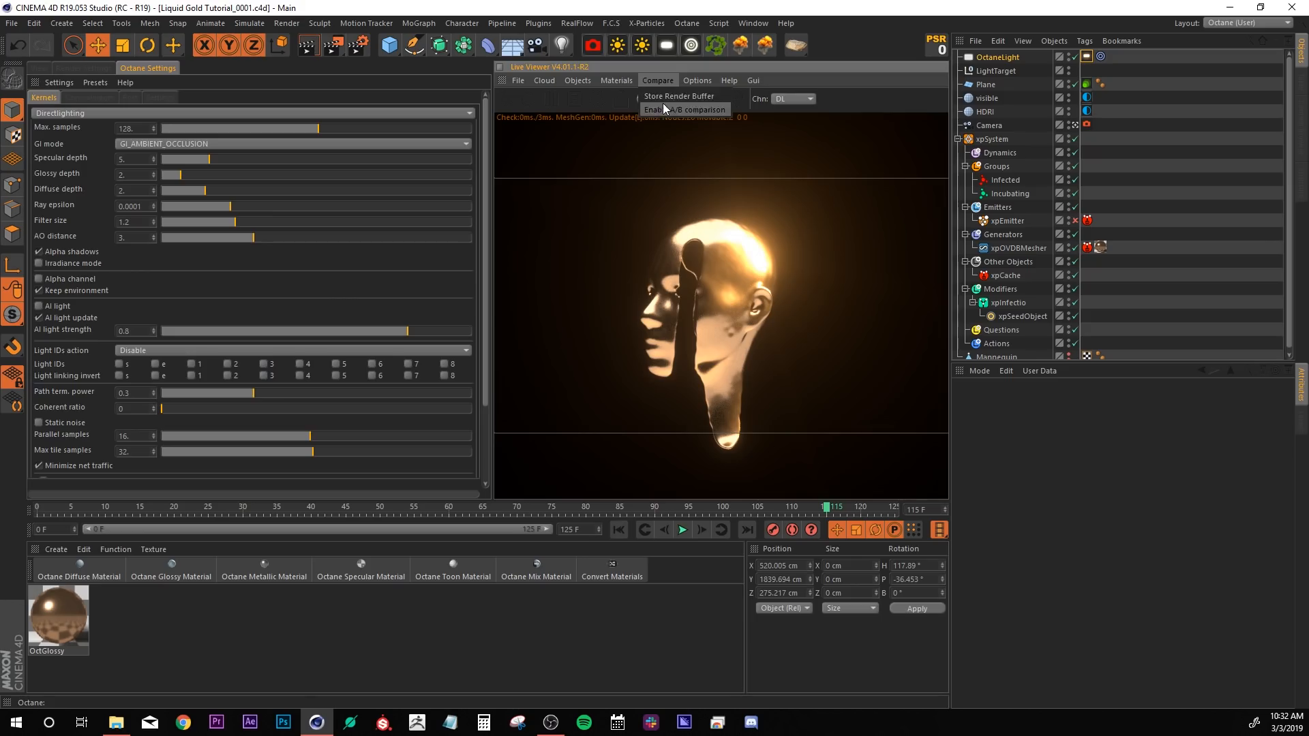
{"action": "left_click", "coordinate": [664, 99]}
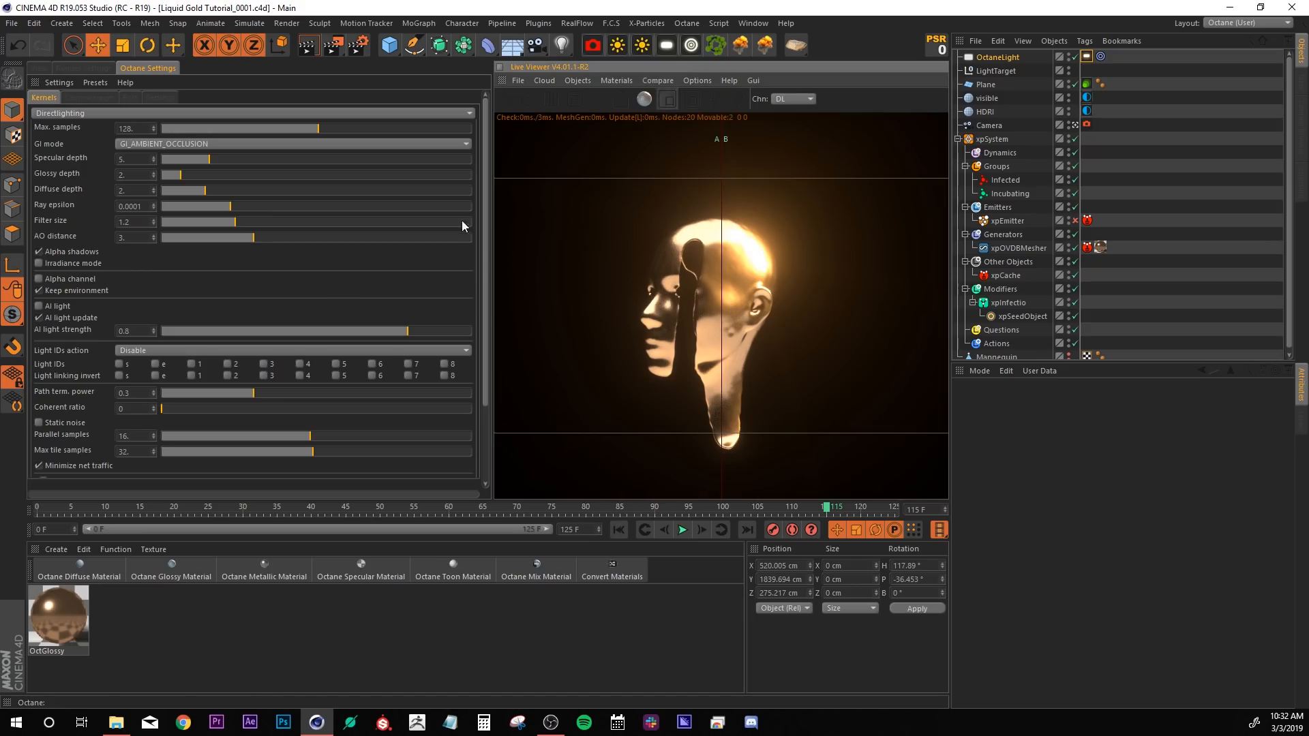
Switch the render kernel to Pathtracing and compare it with the stored render by moving the A/B divider.
{"action": "left_click", "coordinate": [57, 114]}
{"action": "left_click", "coordinate": [60, 150]}
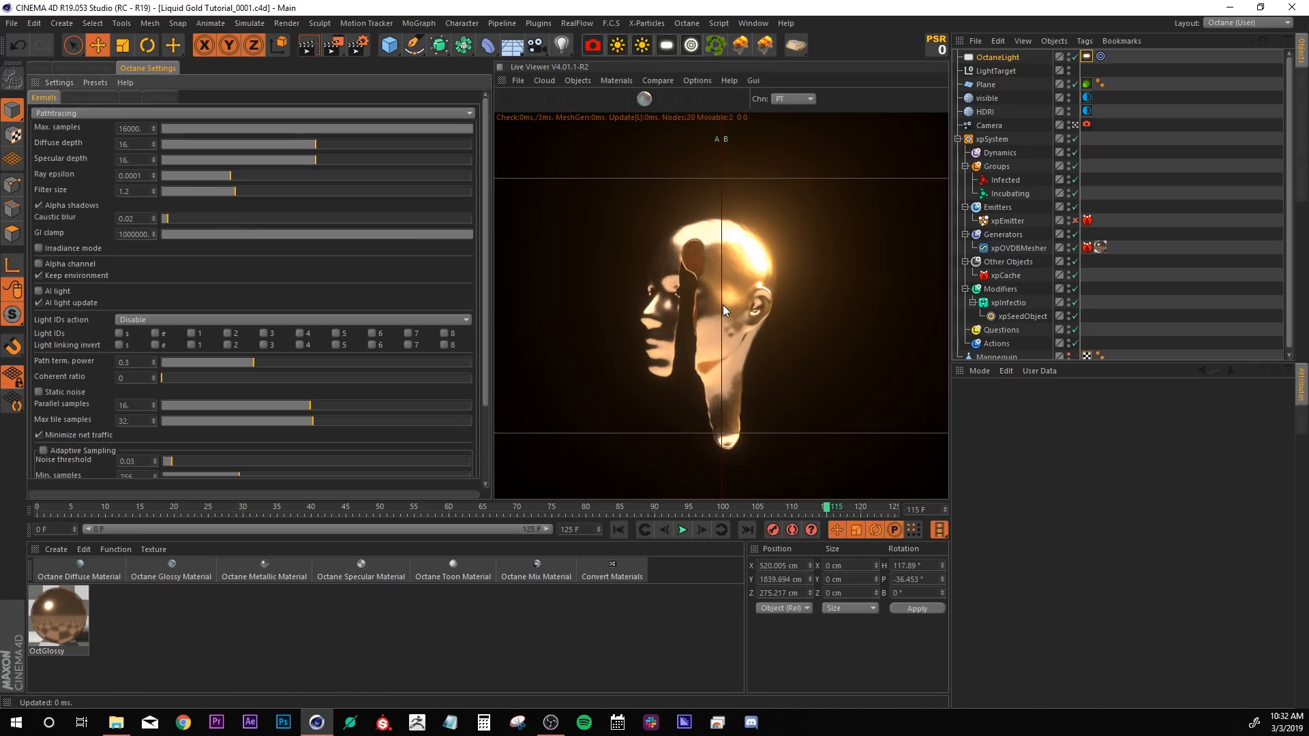
{"action": "left_click_drag", "start_coordinate": [723, 305], "coordinate": [859, 268]}
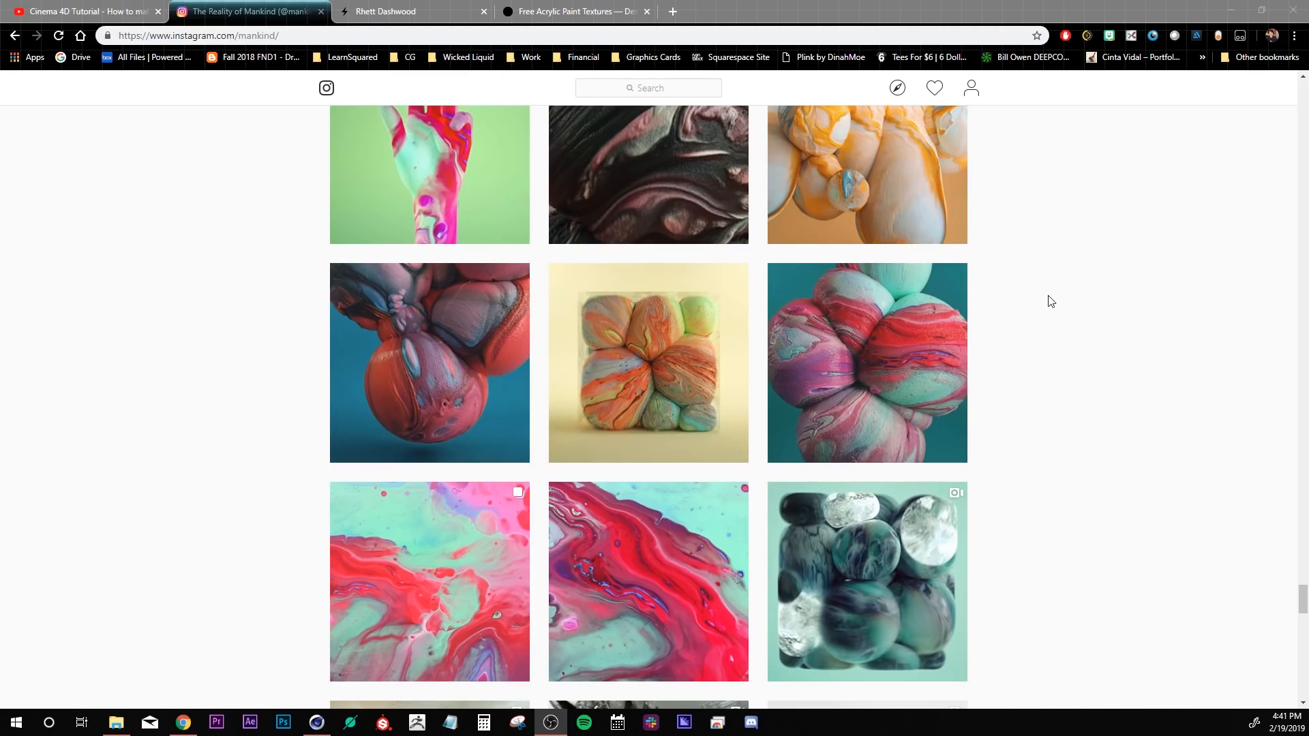
Switch to Chrome and examine the marbled paint artwork on the mankind Instagram page and in the Mankind - Visual Diary Jan 2018 gallery.
{"action": "left_click", "coordinate": [1045, 346]}
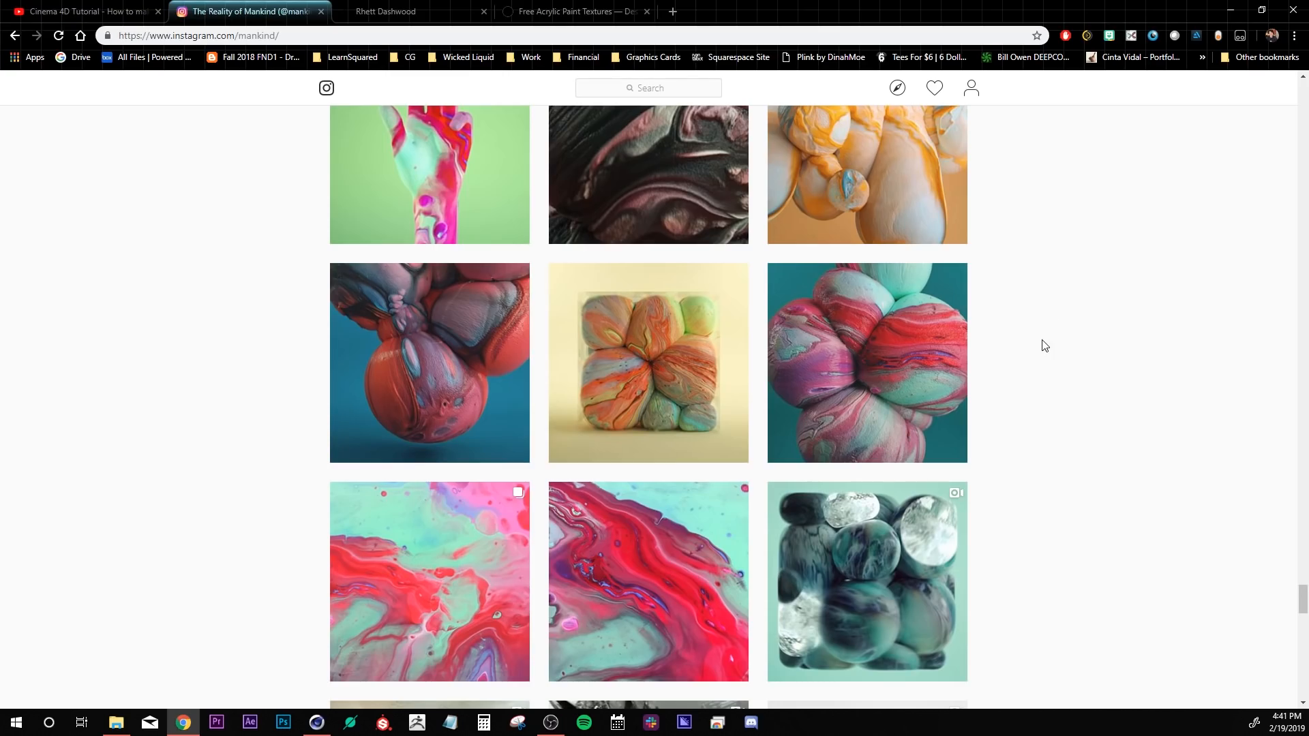
{"action": "scroll", "coordinate": [422, 354], "scroll_direction": "down", "scroll_amount": 2}
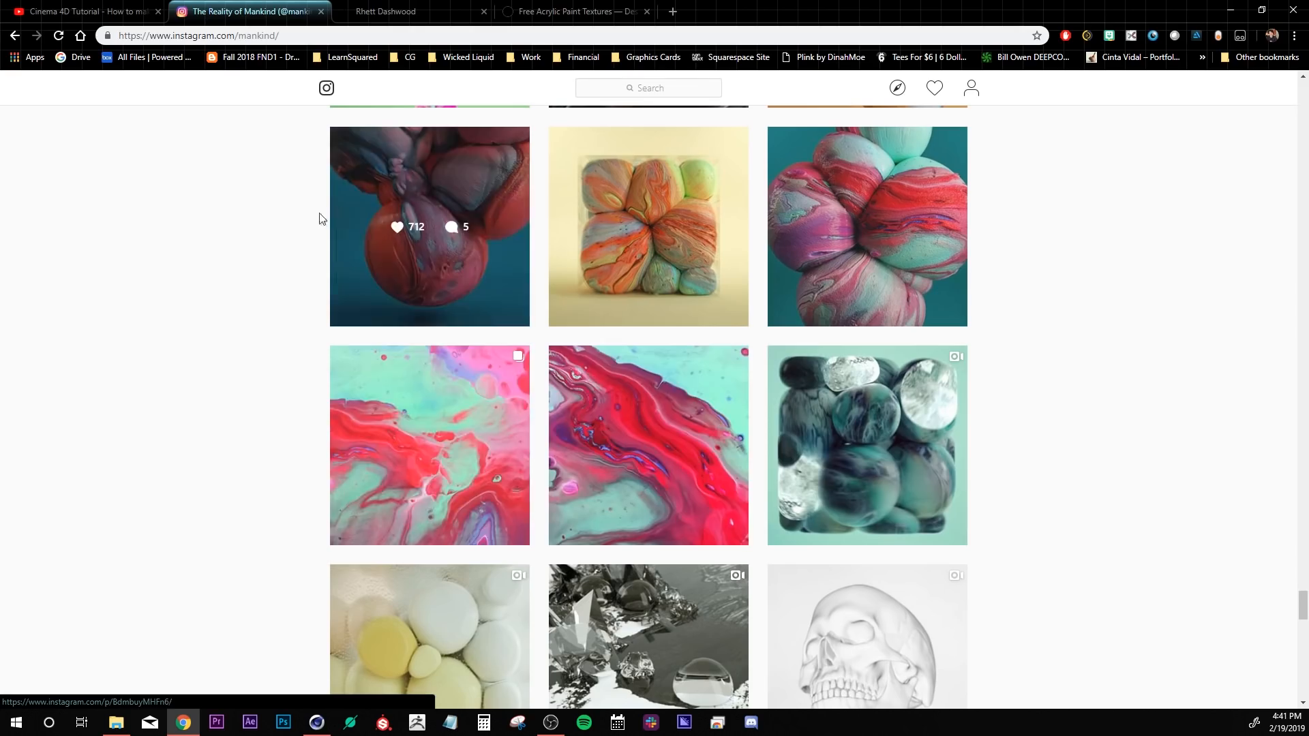
{"action": "key", "text": "ctrl+Tab"}
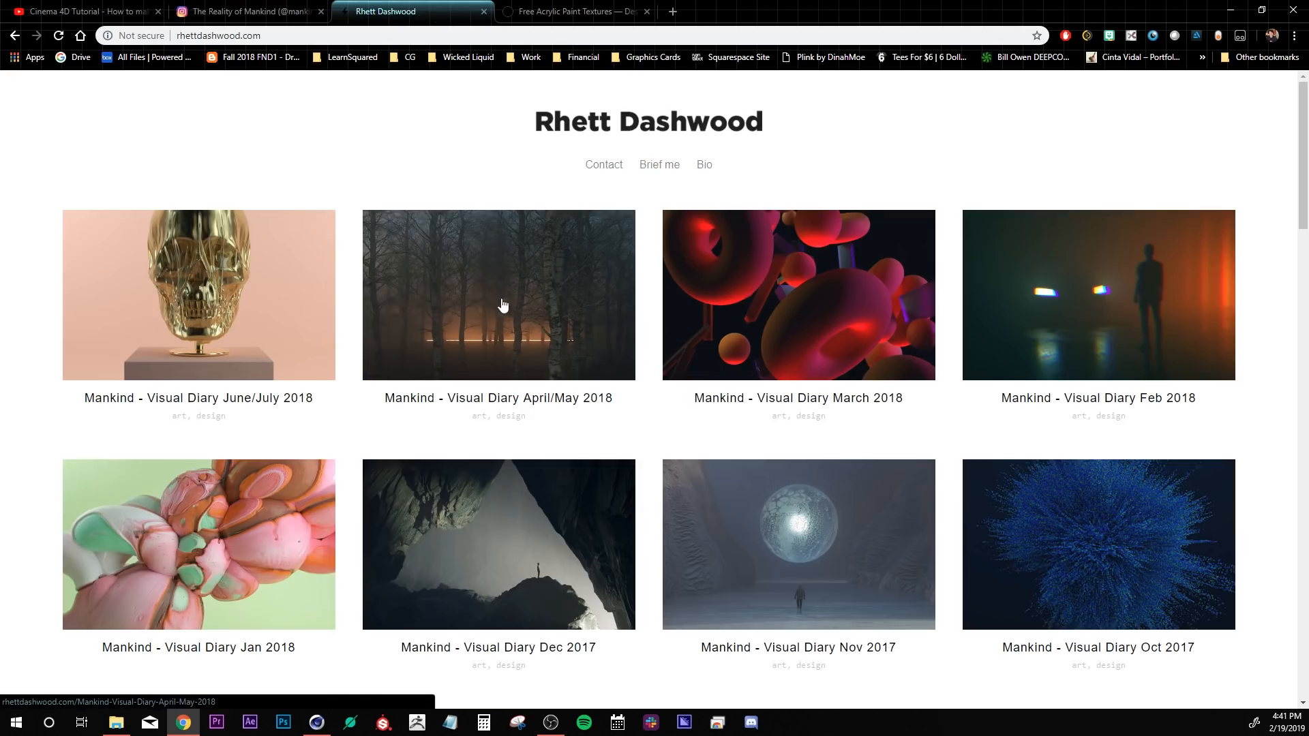
{"action": "left_click", "coordinate": [216, 521]}
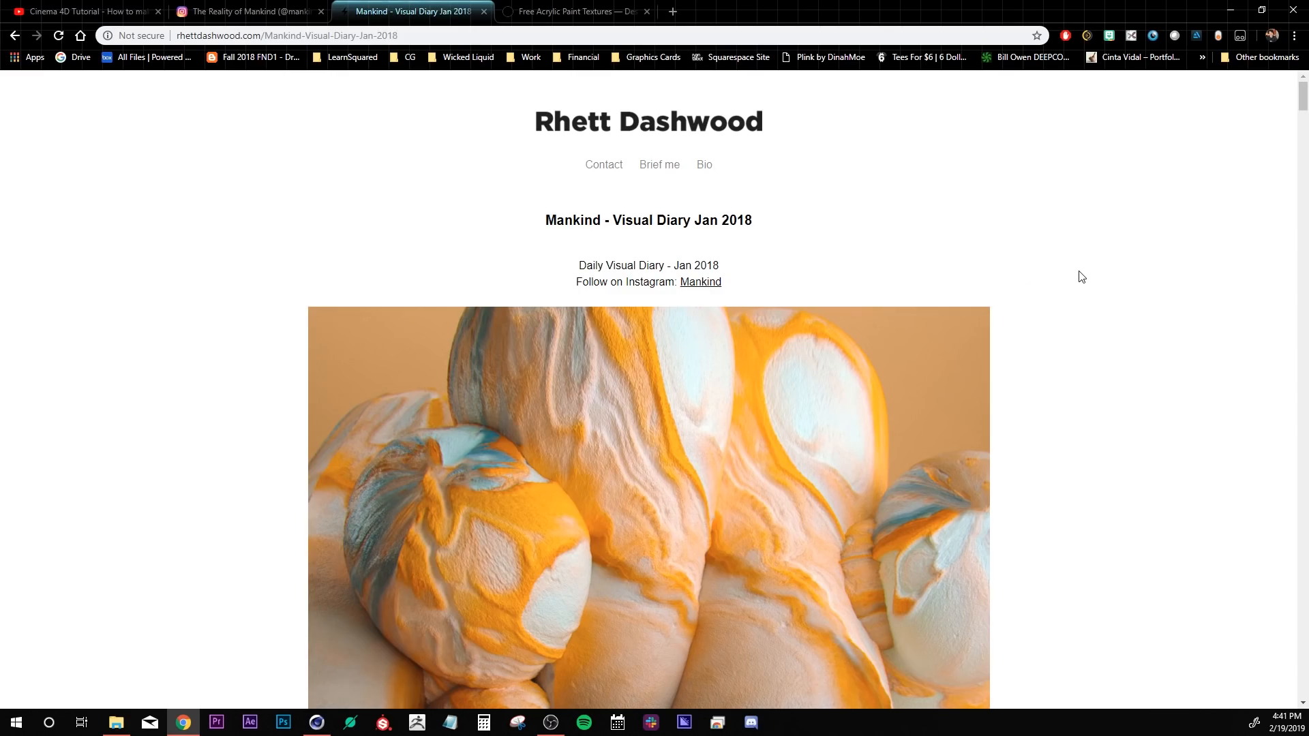
{"action": "scroll", "coordinate": [1080, 276], "scroll_direction": "down", "scroll_amount": 2}
{"action": "scroll", "coordinate": [1079, 276], "scroll_direction": "down", "scroll_amount": 14}
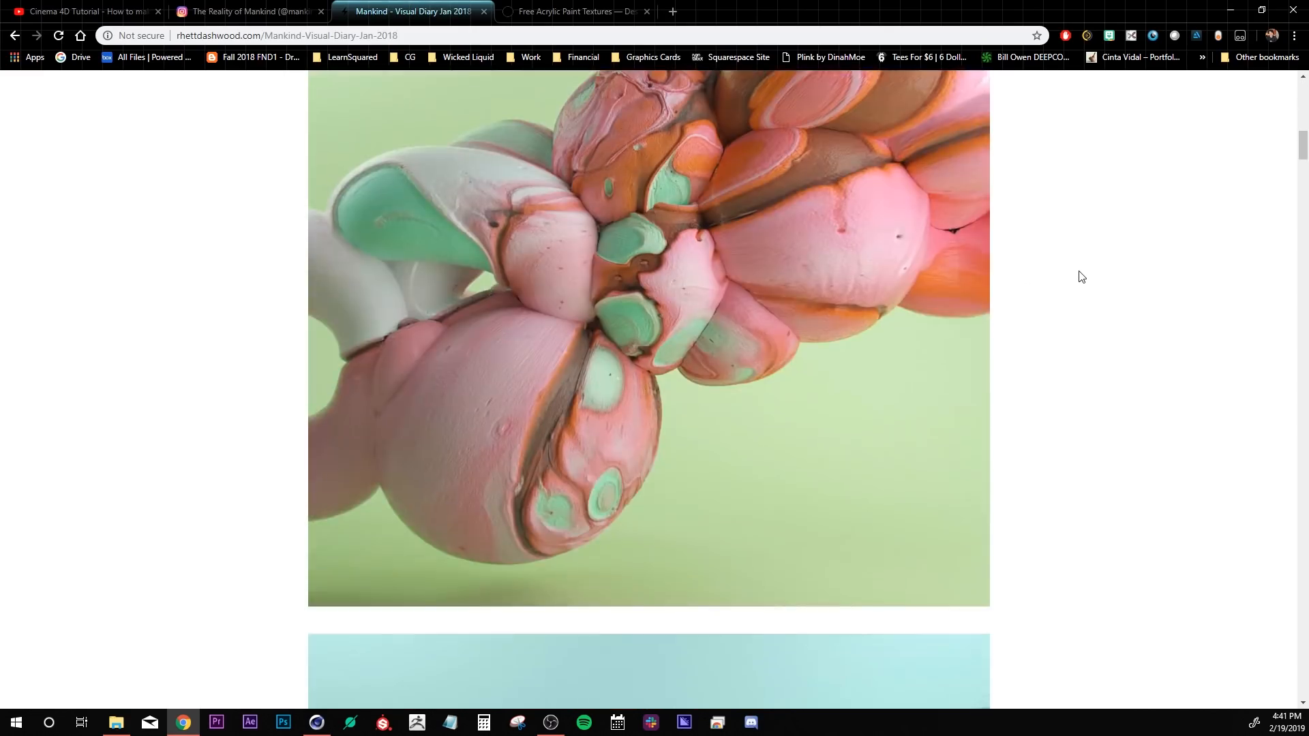
{"action": "scroll", "coordinate": [614, 307], "scroll_direction": "up", "scroll_amount": 2}
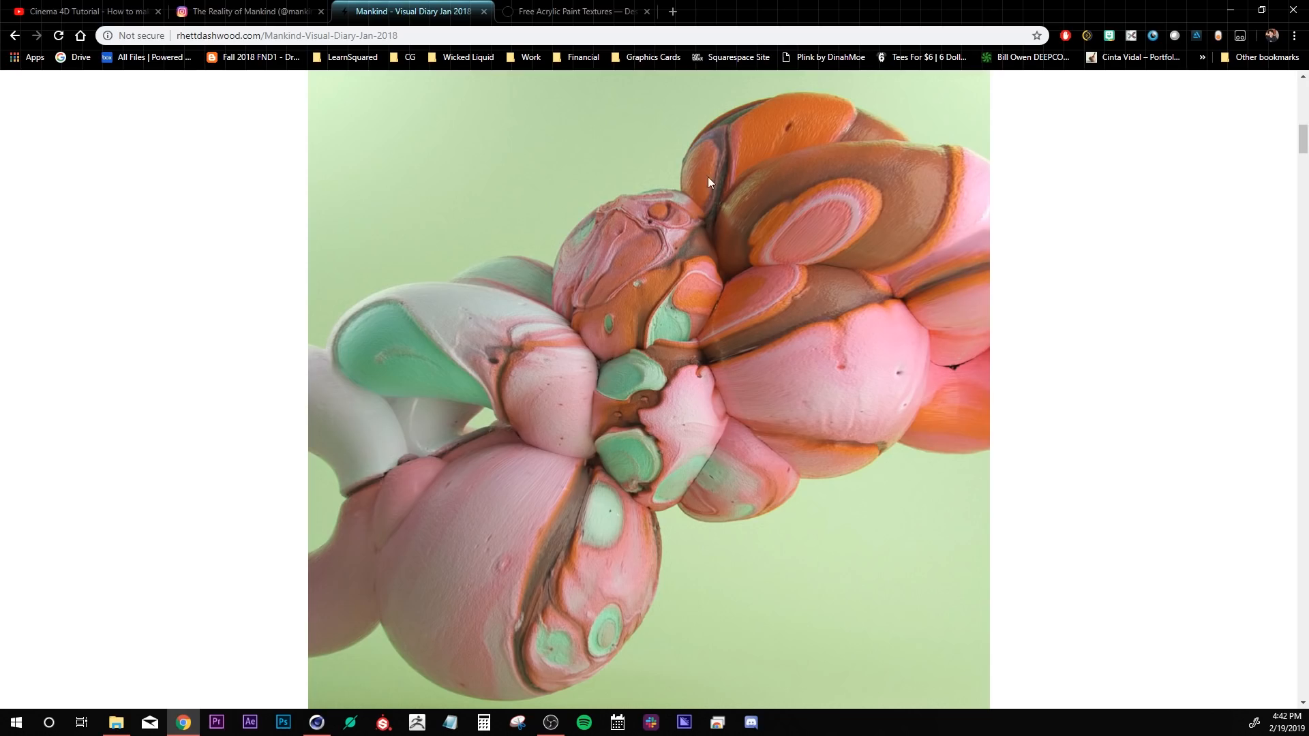
{"action": "scroll", "coordinate": [789, 351], "scroll_direction": "down", "scroll_amount": 13}
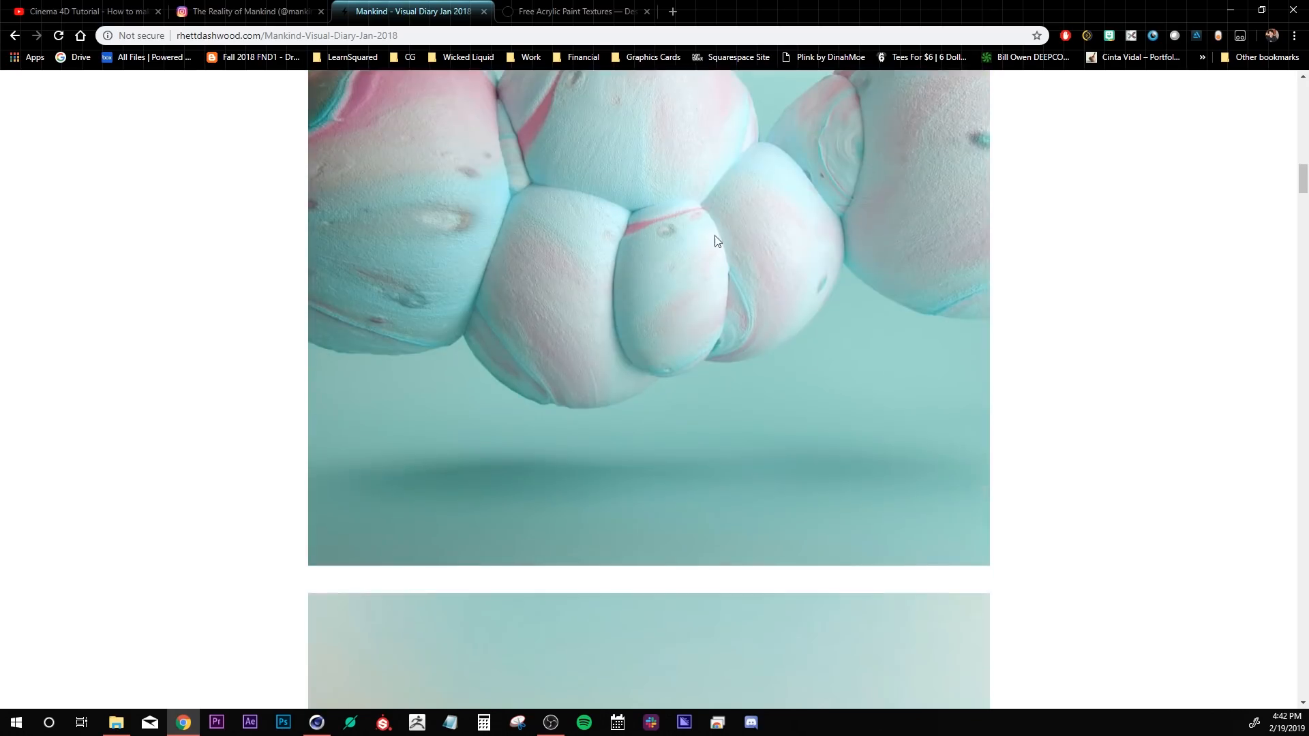
{"action": "scroll", "coordinate": [669, 270], "scroll_direction": "up", "scroll_amount": 2}
View the Free Acrylic Paint Textures page, switch to File Explorer and open IMG_2135.JPG from the SorbetTumorTextures folder.
{"action": "left_click", "coordinate": [587, 11]}
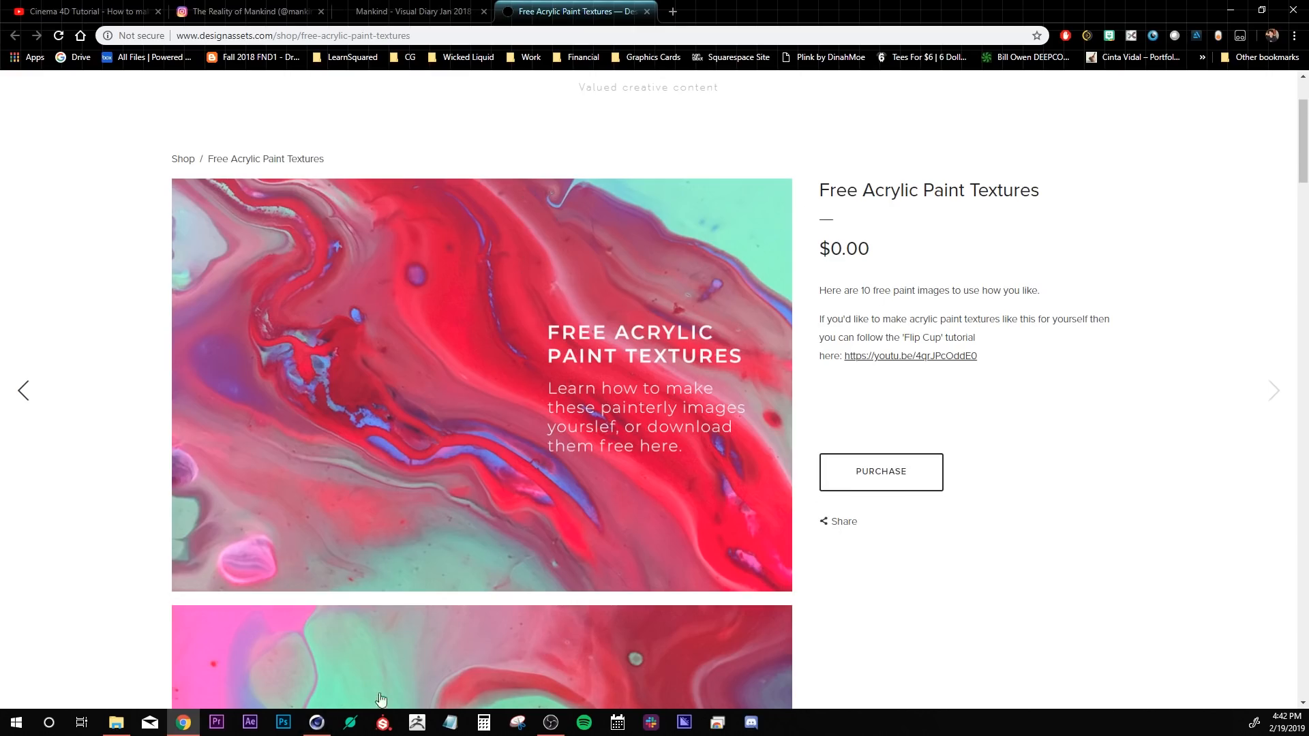
{"action": "left_click", "coordinate": [118, 726]}
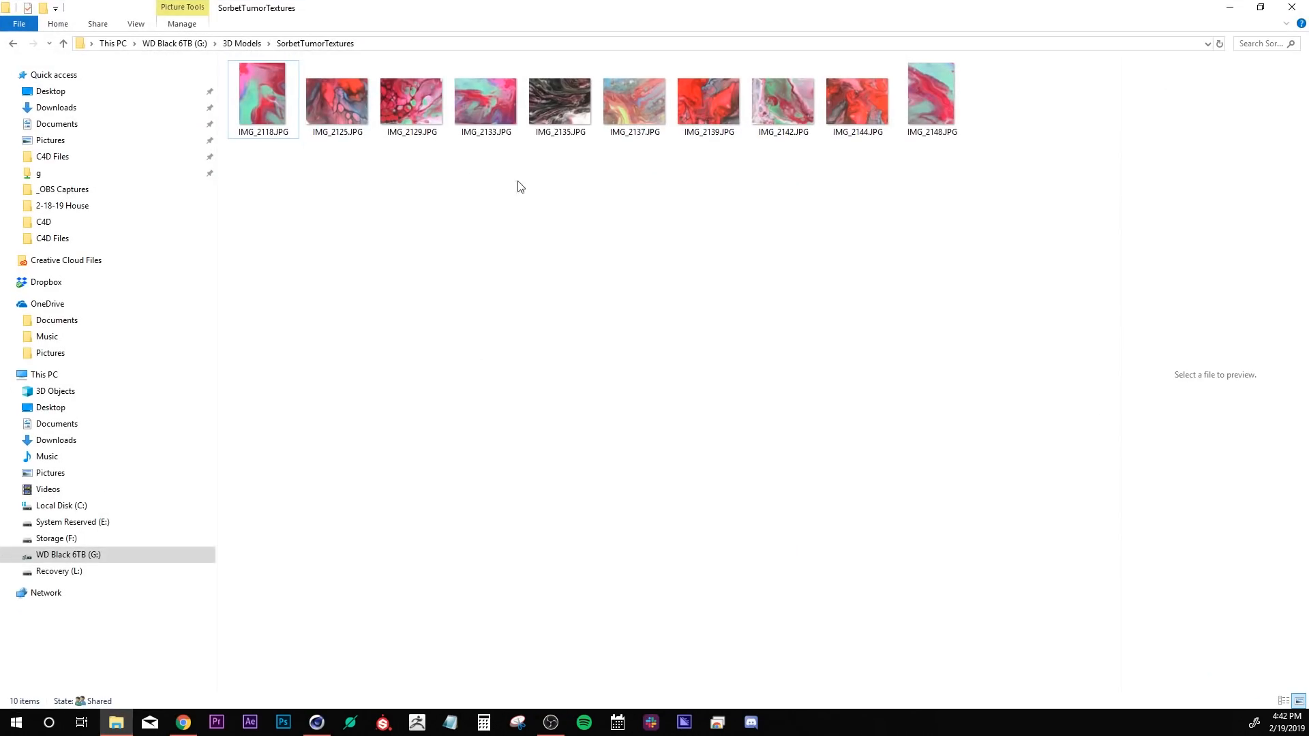
{"action": "left_click", "coordinate": [563, 102]}
{"action": "double_click", "coordinate": [563, 102]}
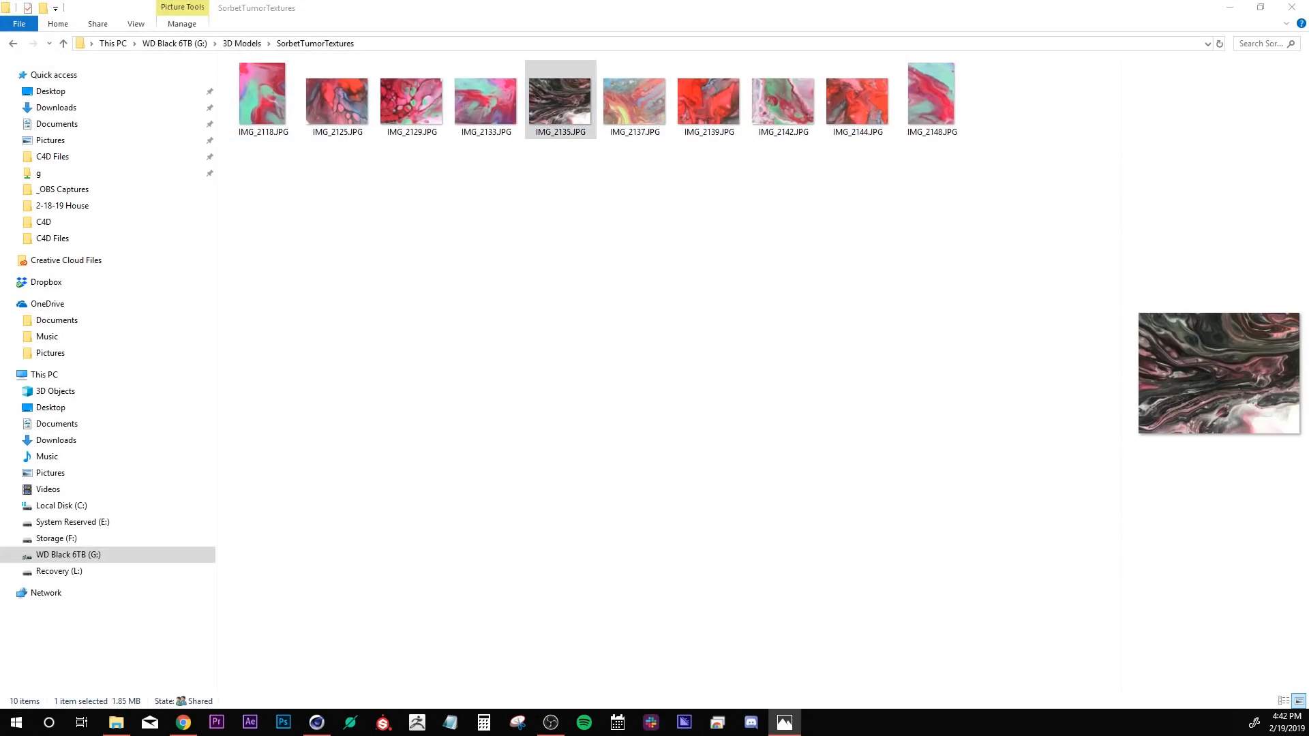
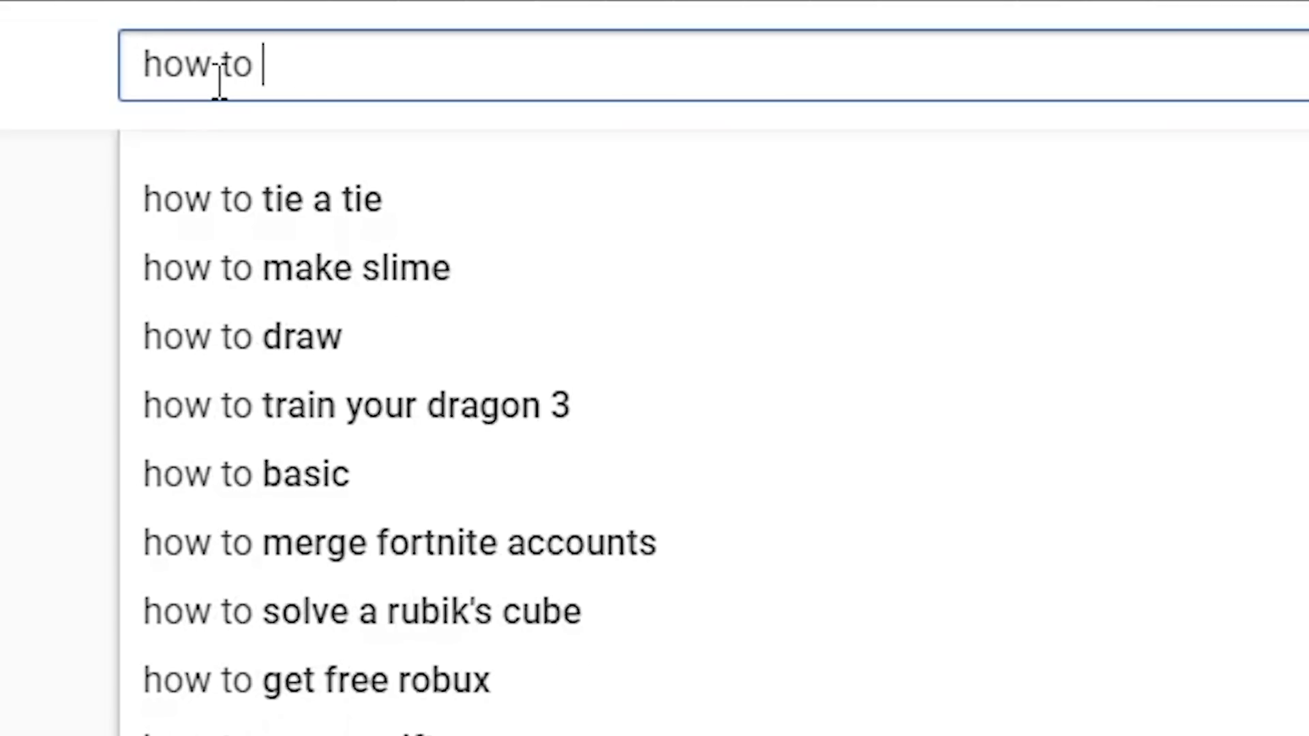
Search YouTube for "how to make a tileable texture in photoshop" and look through the results.
{"action": "type", "text": "make a tileable te"}
{"action": "key", "text": "Down"}
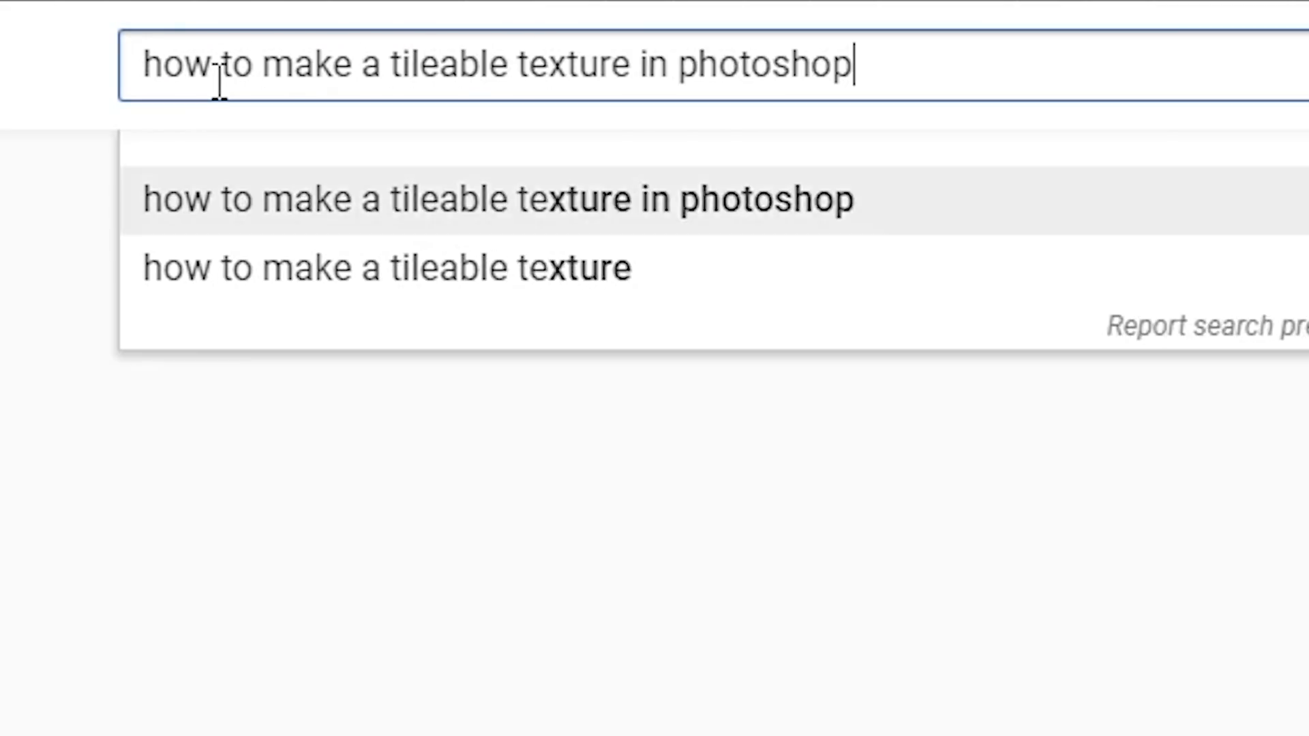
{"action": "key", "text": "Return"}
{"action": "scroll", "coordinate": [654, 368], "scroll_direction": "down", "scroll_amount": 15}
{"action": "scroll", "coordinate": [655, 369], "scroll_direction": "down", "scroll_amount": 15}
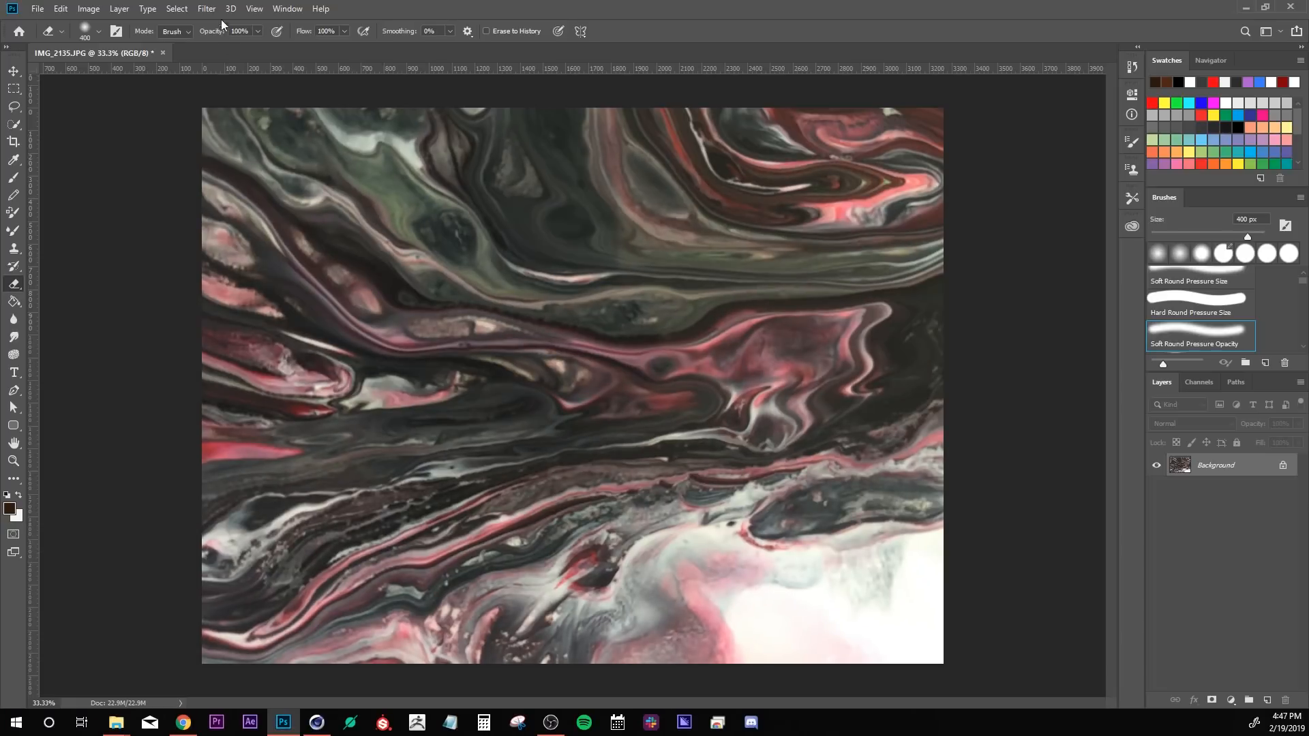
Apply an Offset filter of +1632 px horizontal and +1224 px vertical with Wrap Around, checking the offsets against the IMG_2135.JPG file's dimensions.
{"action": "left_click", "coordinate": [206, 10]}
{"action": "mouse_move", "coordinate": [232, 280]}
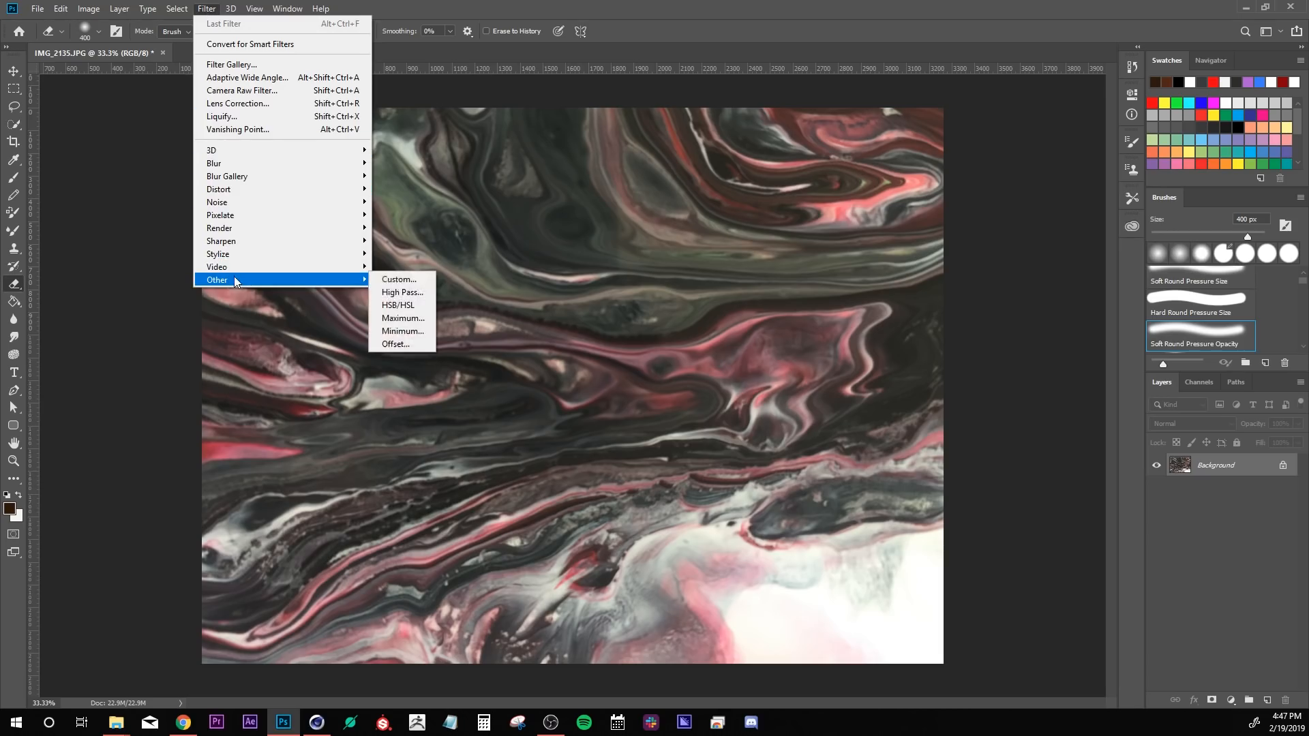
{"action": "left_click", "coordinate": [396, 344]}
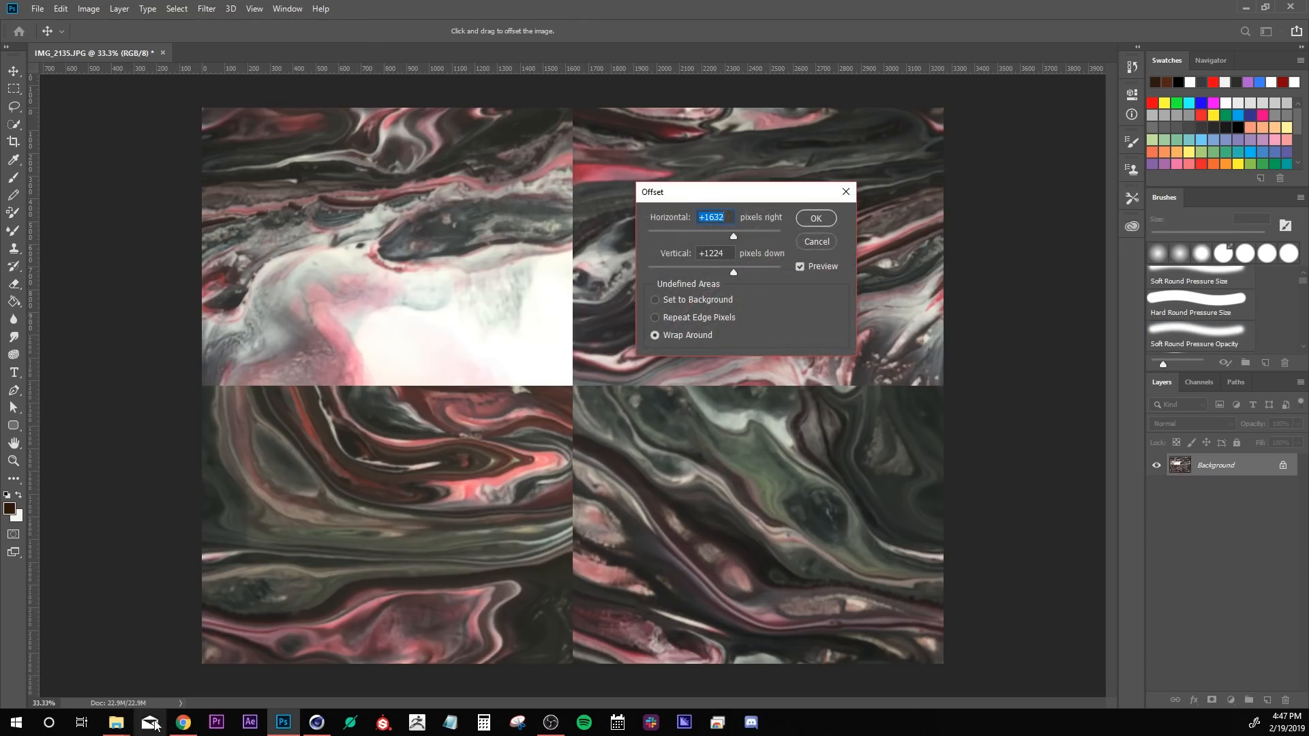
{"action": "left_click", "coordinate": [116, 723]}
{"action": "left_click", "coordinate": [175, 673]}
{"action": "left_click_drag", "start_coordinate": [274, 199], "coordinate": [421, 129]}
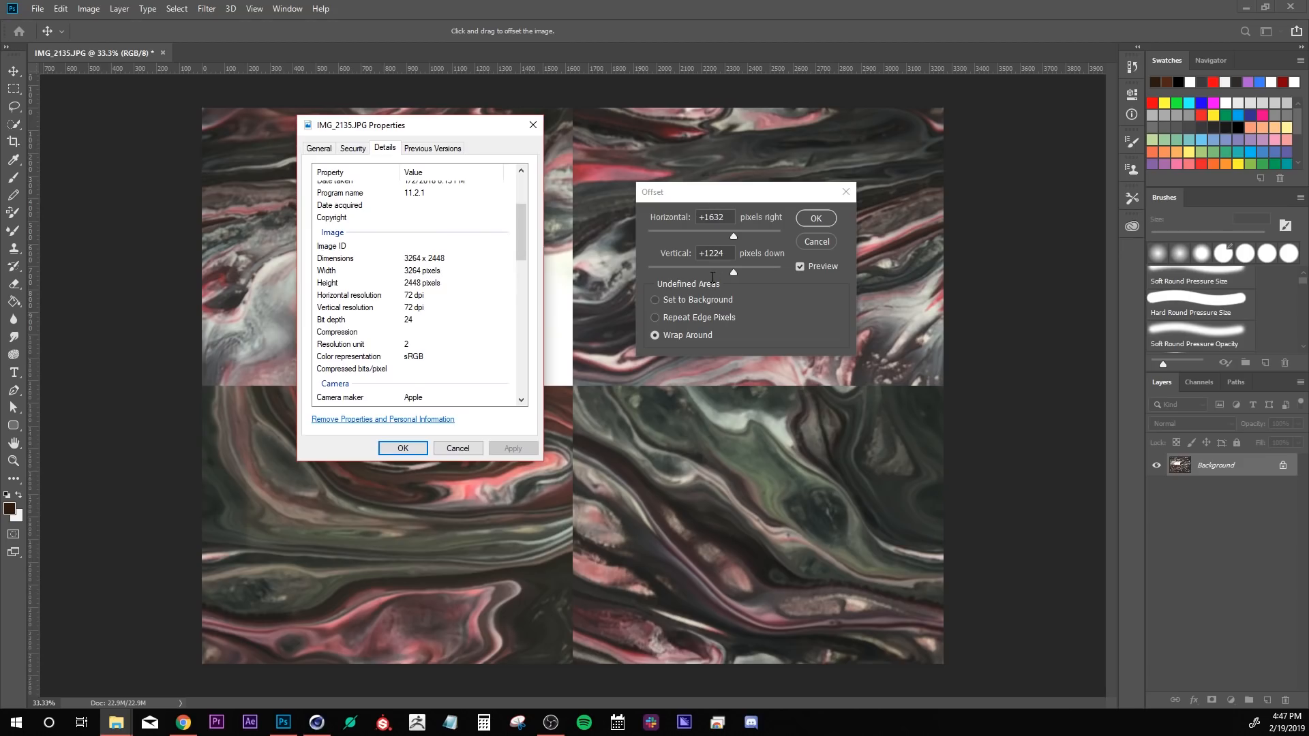
{"action": "left_click", "coordinate": [807, 219]}
{"action": "left_click", "coordinate": [816, 219]}
{"action": "key", "text": "e"}
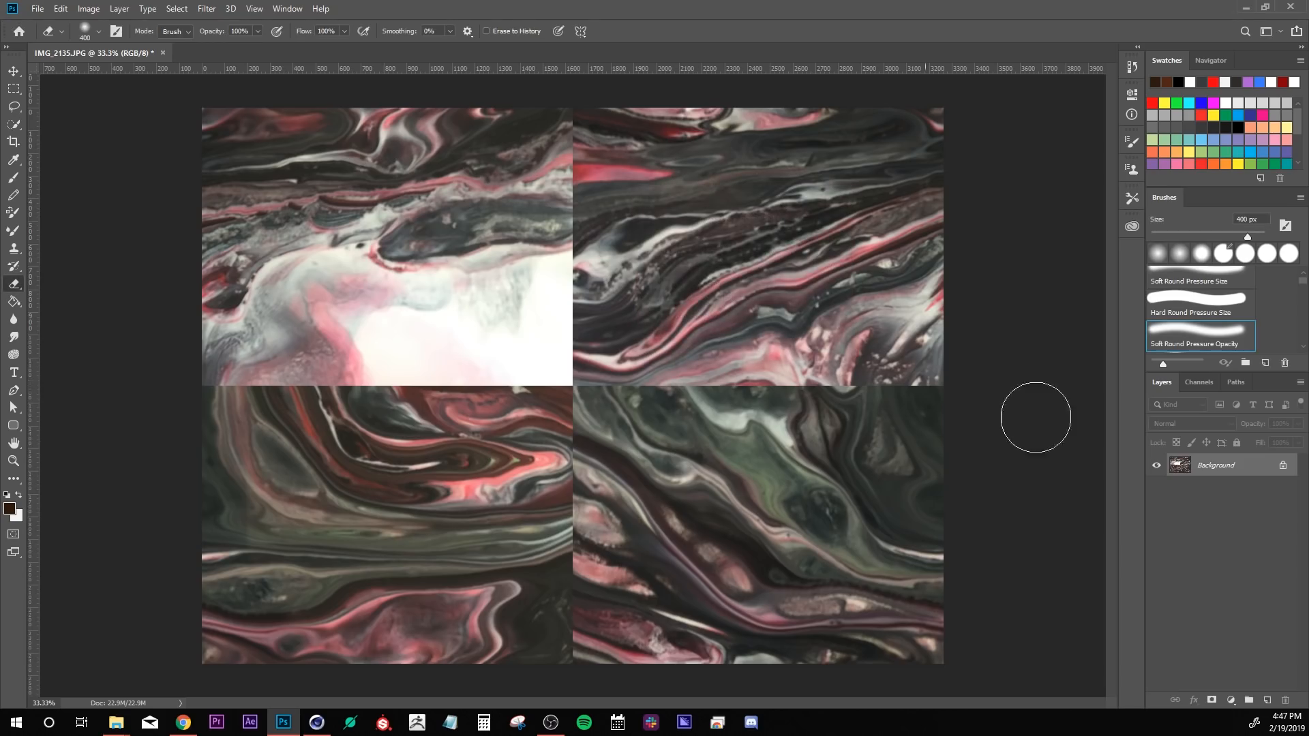
Add a new layer and smudge the white paint across the central vertical seam with a 250 px brush.
{"action": "left_click", "coordinate": [1267, 701]}
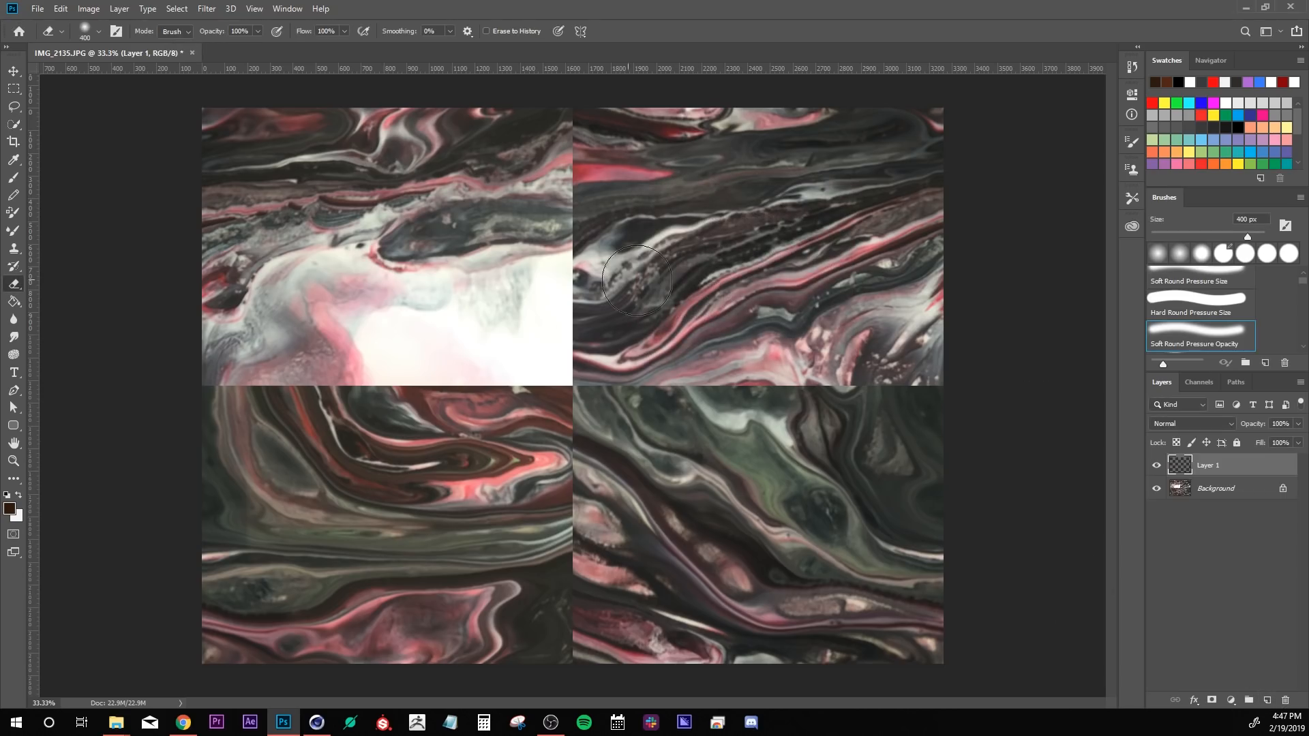
{"action": "left_click", "coordinate": [14, 337]}
{"action": "key", "text": "bracketright"}
{"action": "key", "text": "bracketright"}
{"action": "key", "text": "bracketright"}
{"action": "key", "text": "bracketright"}
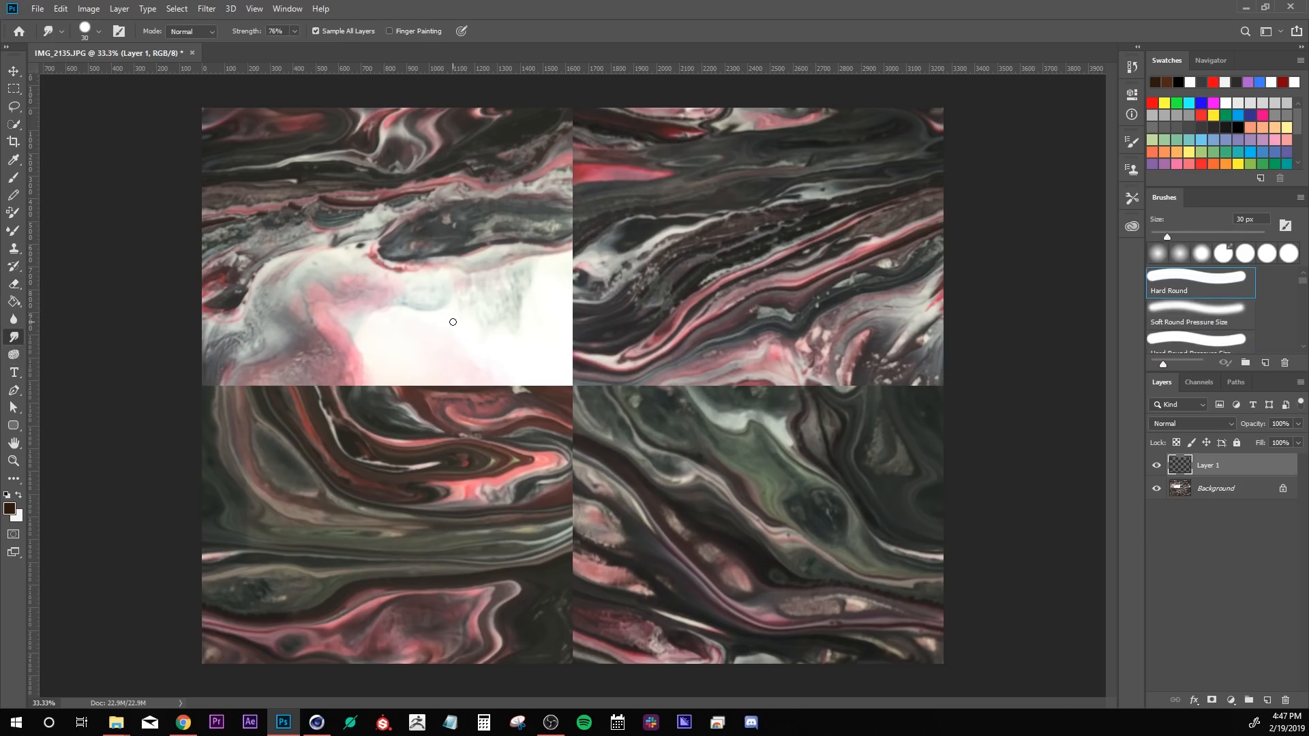
{"action": "key", "text": "bracketright"}
{"action": "key", "text": "bracketright"}
{"action": "key", "text": "bracketright"}
{"action": "key", "text": "bracketright"}
{"action": "key", "text": "bracketright"}
{"action": "key", "text": "bracketright"}
{"action": "key", "text": "bracketright"}
{"action": "key", "text": "bracketright"}
{"action": "mouse_move", "coordinate": [538, 283]}
{"action": "left_mouse_down"}
{"action": "mouse_move", "coordinate": [581, 270]}
{"action": "mouse_move", "coordinate": [540, 344]}
{"action": "mouse_move", "coordinate": [573, 304]}
{"action": "mouse_move", "coordinate": [534, 345]}
{"action": "mouse_move", "coordinate": [571, 281]}
{"action": "left_mouse_up"}
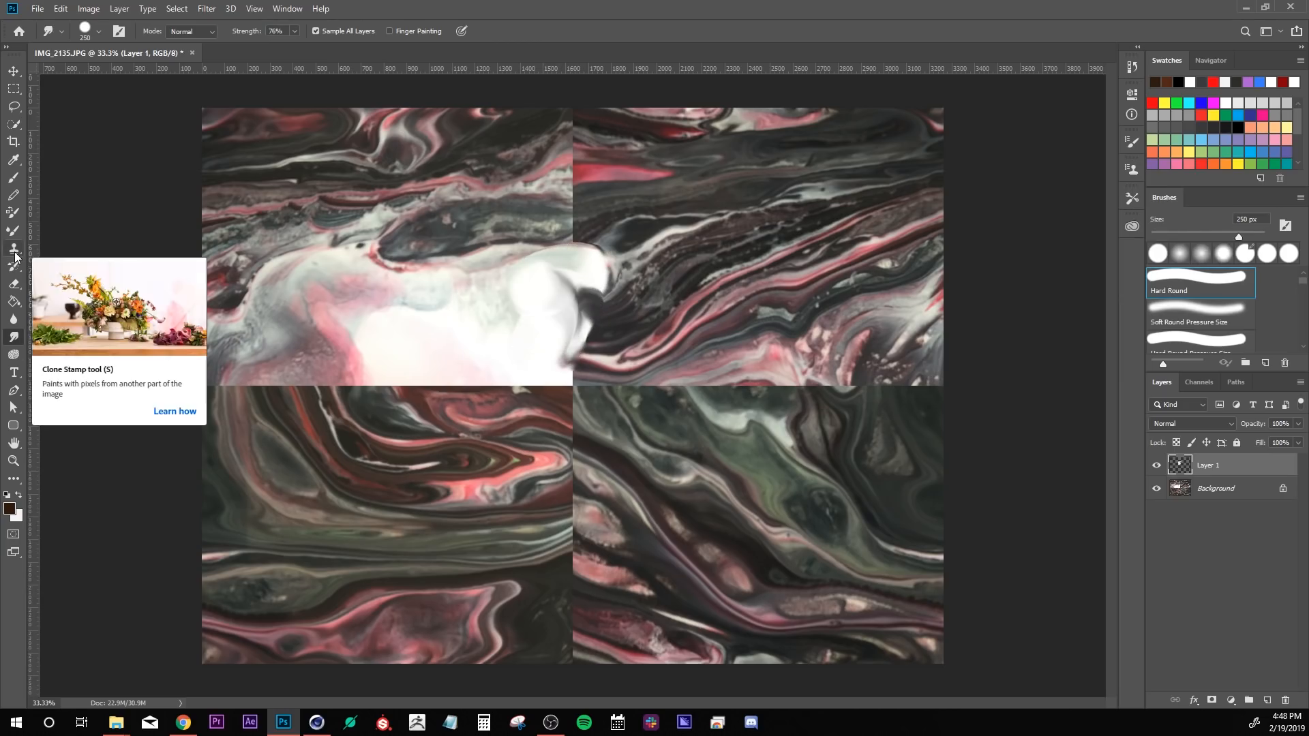
Clone-stamp nearby dark marbling over the upper part of the central vertical seam.
{"action": "left_click", "coordinate": [14, 250]}
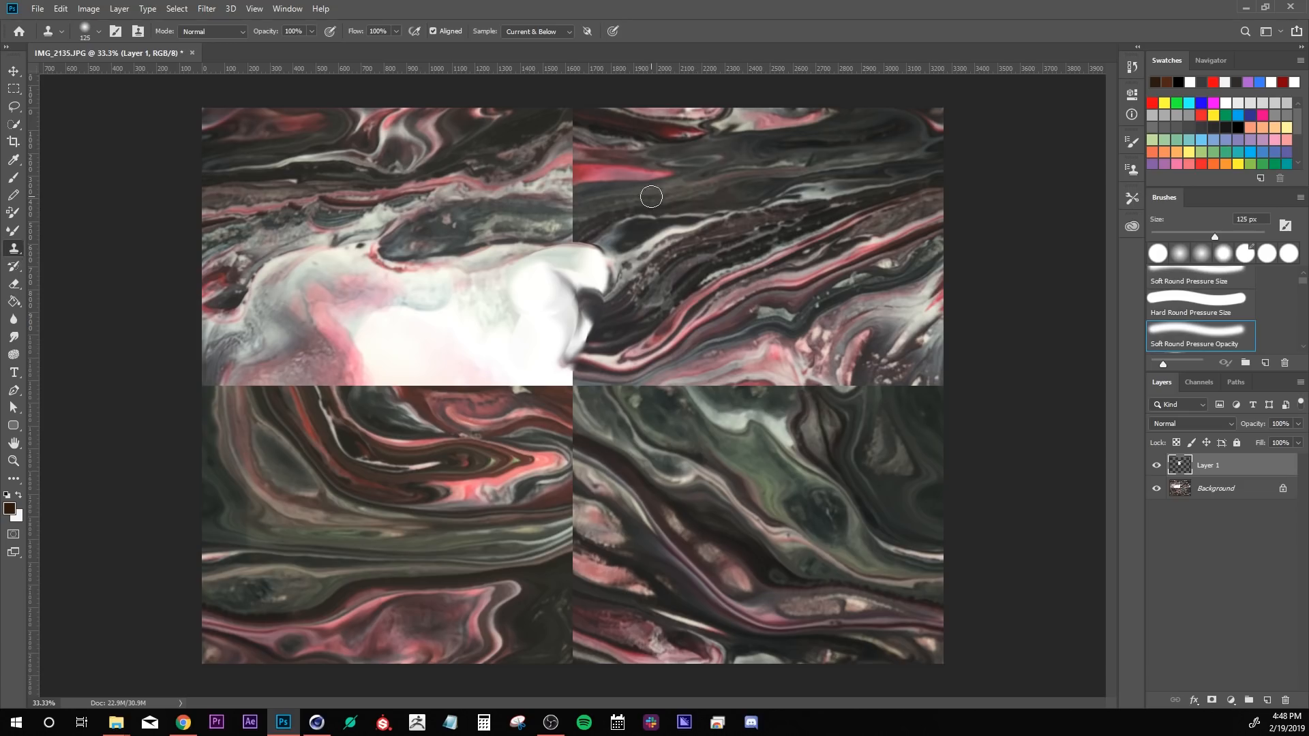
{"action": "left_click", "coordinate": [624, 194], "text": "alt"}
{"action": "mouse_move", "coordinate": [573, 217]}
{"action": "left_mouse_down"}
{"action": "mouse_move", "coordinate": [572, 236]}
{"action": "mouse_move", "coordinate": [574, 174]}
{"action": "mouse_move", "coordinate": [610, 310]}
{"action": "left_mouse_up"}
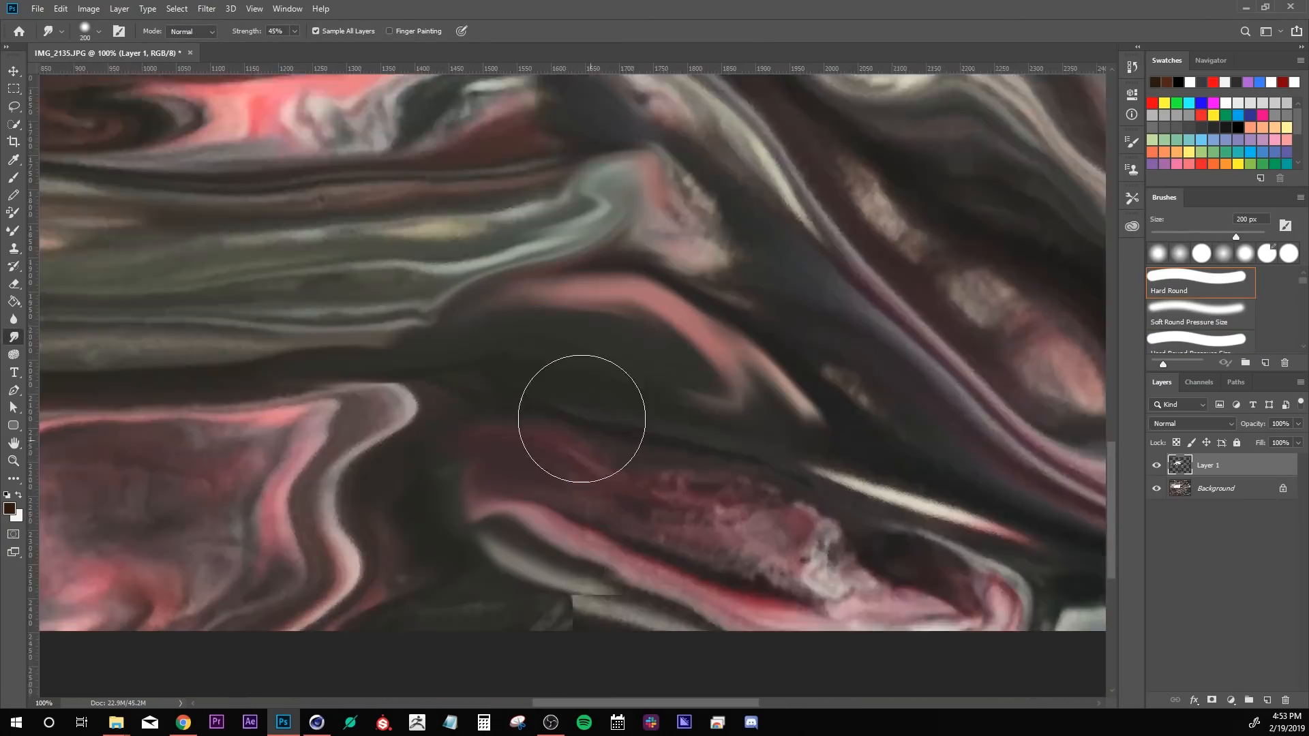
Reduce the Smudge brush to 45 px and blend the remaining seam at the image's lower edge.
{"action": "scroll", "coordinate": [598, 341], "scroll_direction": "down", "scroll_amount": 5}
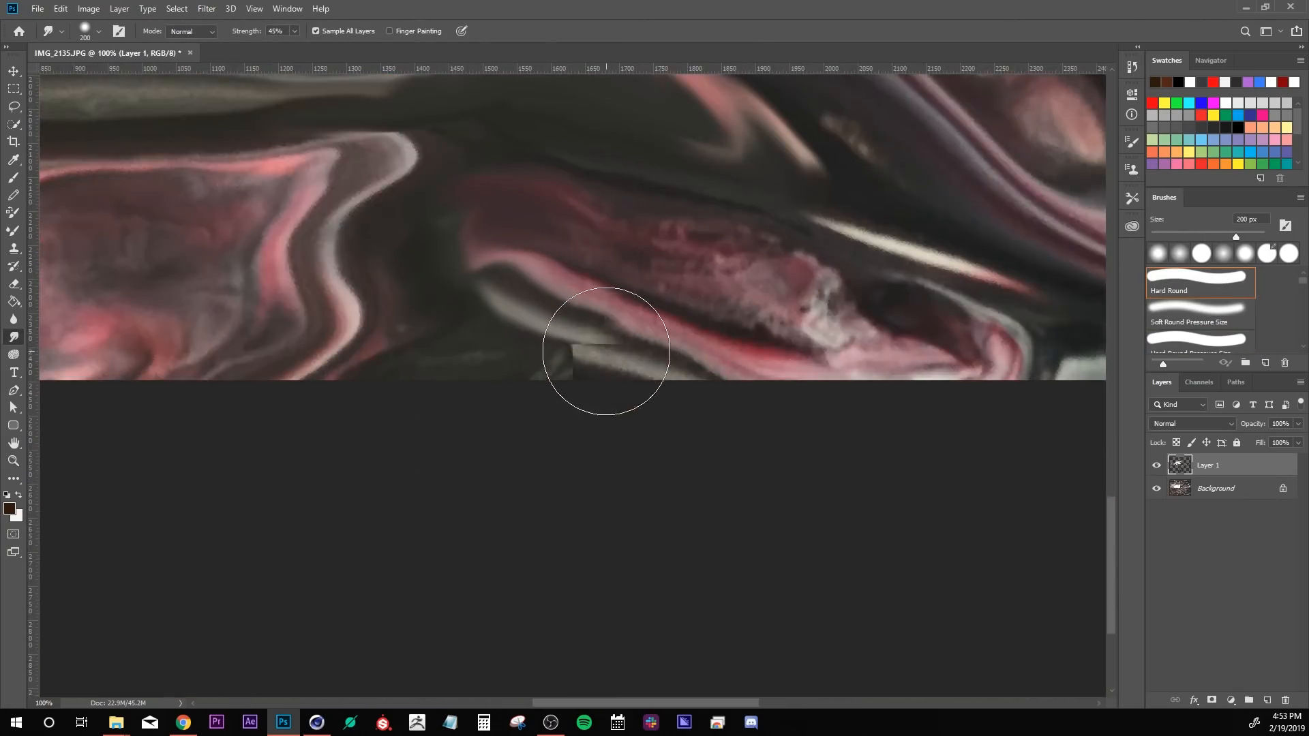
{"action": "scroll", "coordinate": [607, 355], "scroll_direction": "up", "scroll_amount": 1, "text": "alt"}
{"action": "key", "text": "["}
{"action": "scroll", "coordinate": [730, 307], "scroll_direction": "up", "scroll_amount": 2}
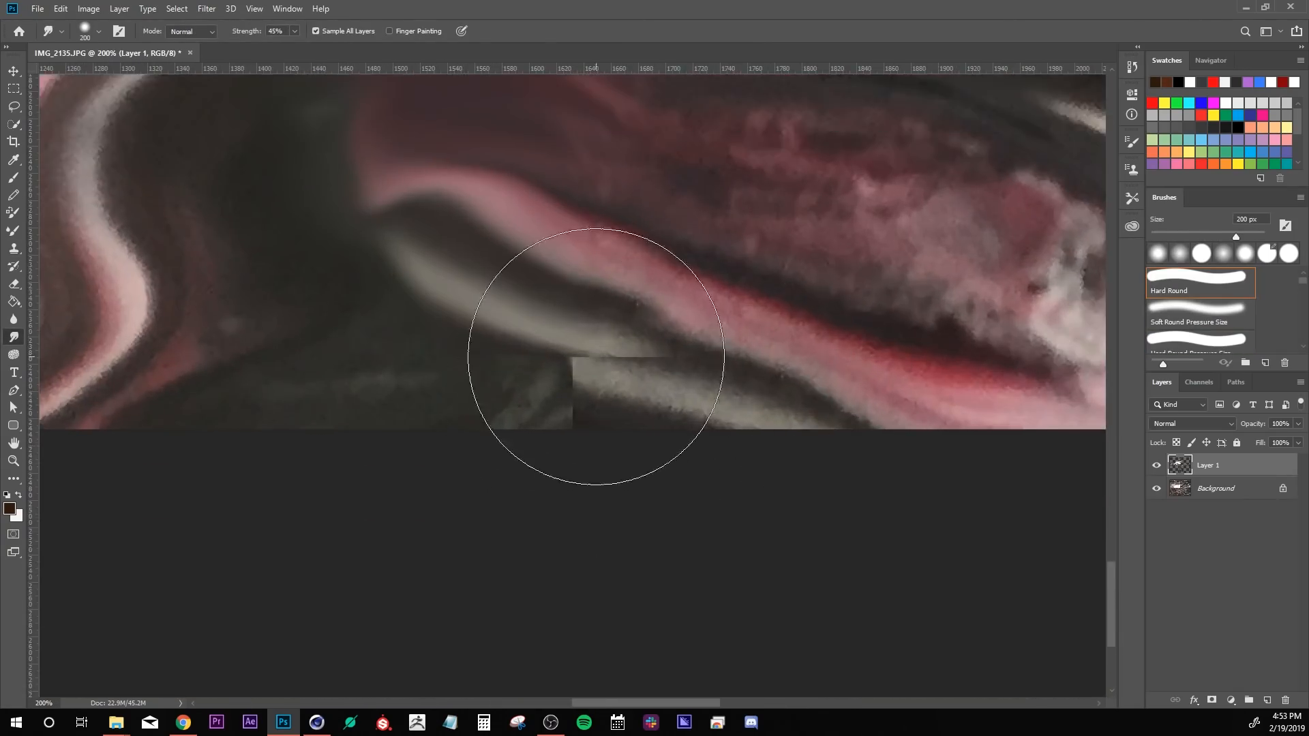
{"action": "key", "text": "bracketleft"}
{"action": "key", "text": "bracketleft"}
{"action": "key", "text": "bracketleft"}
{"action": "key", "text": "bracketleft"}
{"action": "key", "text": "bracketleft"}
{"action": "key", "text": "bracketleft"}
{"action": "key", "text": "bracketleft"}
{"action": "key", "text": "bracketleft"}
{"action": "key", "text": "bracketleft"}
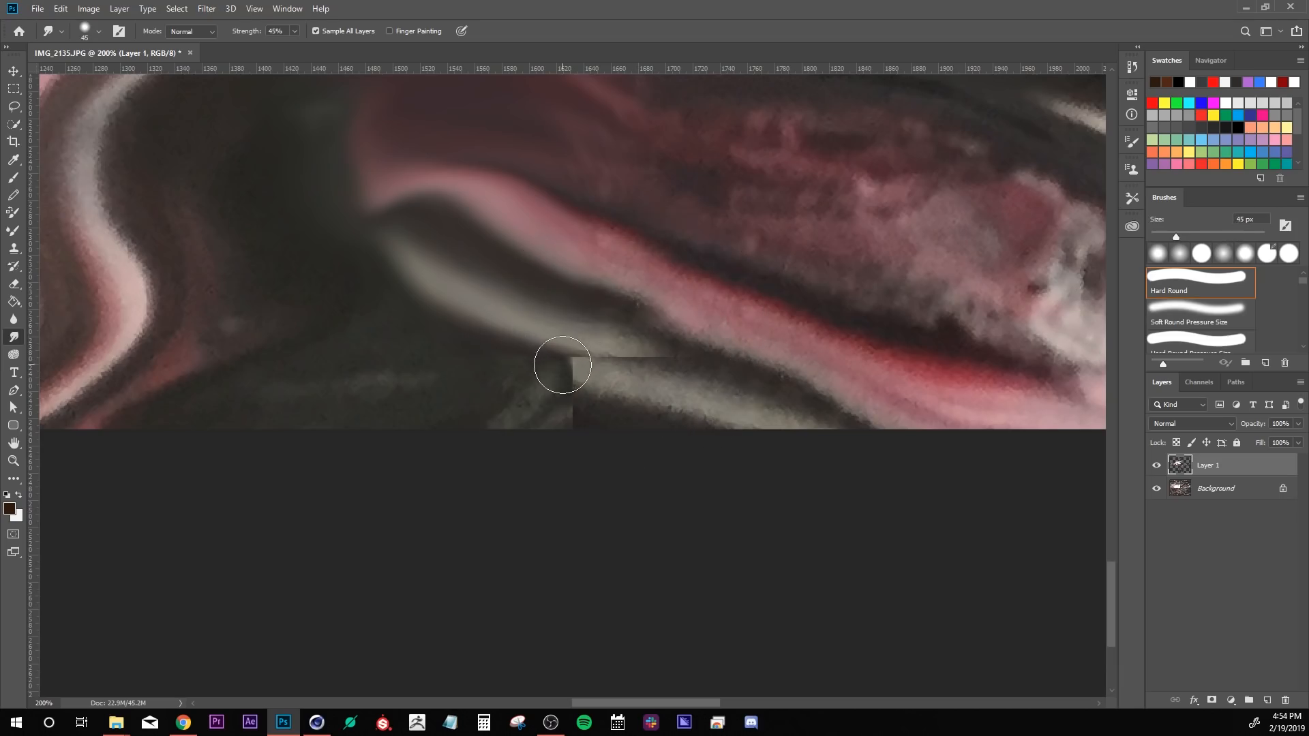
{"action": "mouse_move", "coordinate": [608, 371]}
{"action": "left_mouse_down"}
{"action": "mouse_move", "coordinate": [468, 371]}
{"action": "mouse_move", "coordinate": [730, 350]}
{"action": "mouse_move", "coordinate": [503, 322]}
{"action": "mouse_move", "coordinate": [689, 374]}
{"action": "mouse_move", "coordinate": [493, 372]}
{"action": "mouse_move", "coordinate": [636, 380]}
{"action": "mouse_move", "coordinate": [529, 383]}
{"action": "left_mouse_up"}
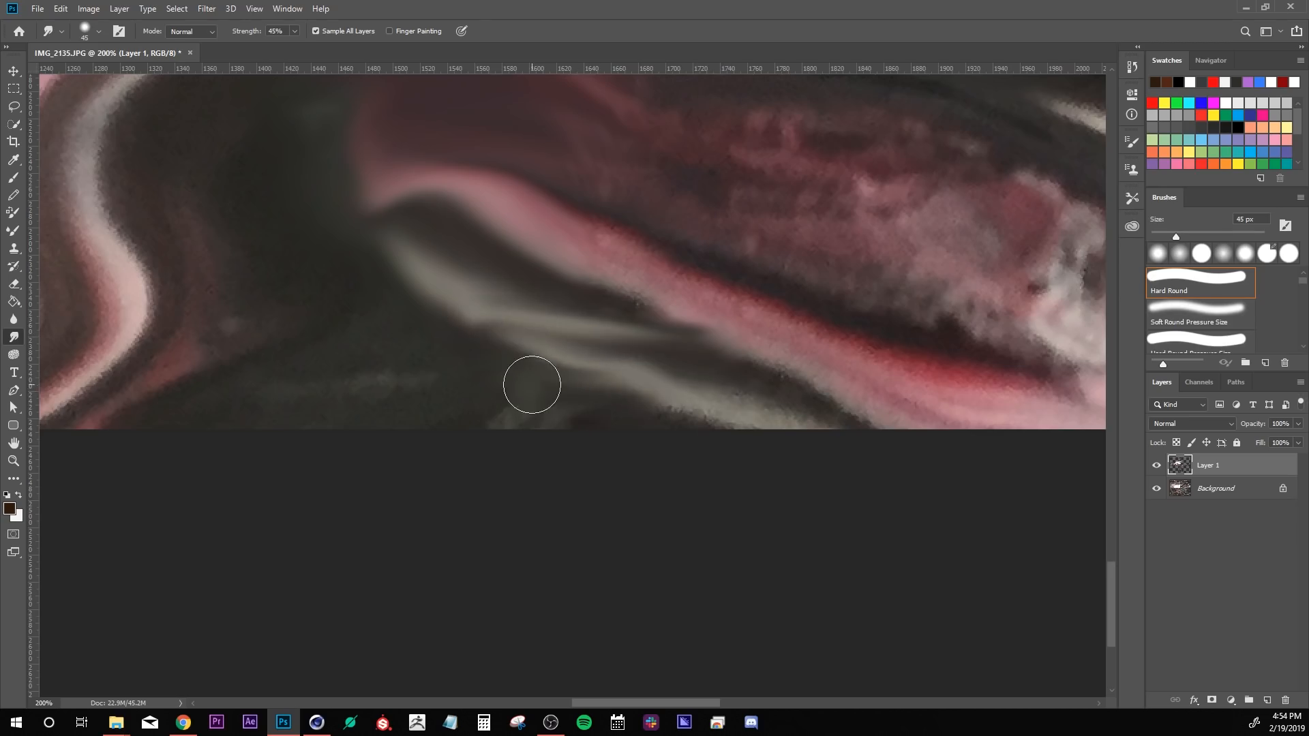
View the whole texture and compare it with Layer 1 hidden and shown.
{"action": "scroll", "coordinate": [603, 332], "scroll_direction": "up", "scroll_amount": 1}
{"action": "scroll", "coordinate": [603, 332], "scroll_direction": "up", "scroll_amount": 2}
{"action": "scroll", "coordinate": [623, 333], "scroll_direction": "down", "scroll_amount": 8, "text": "alt"}
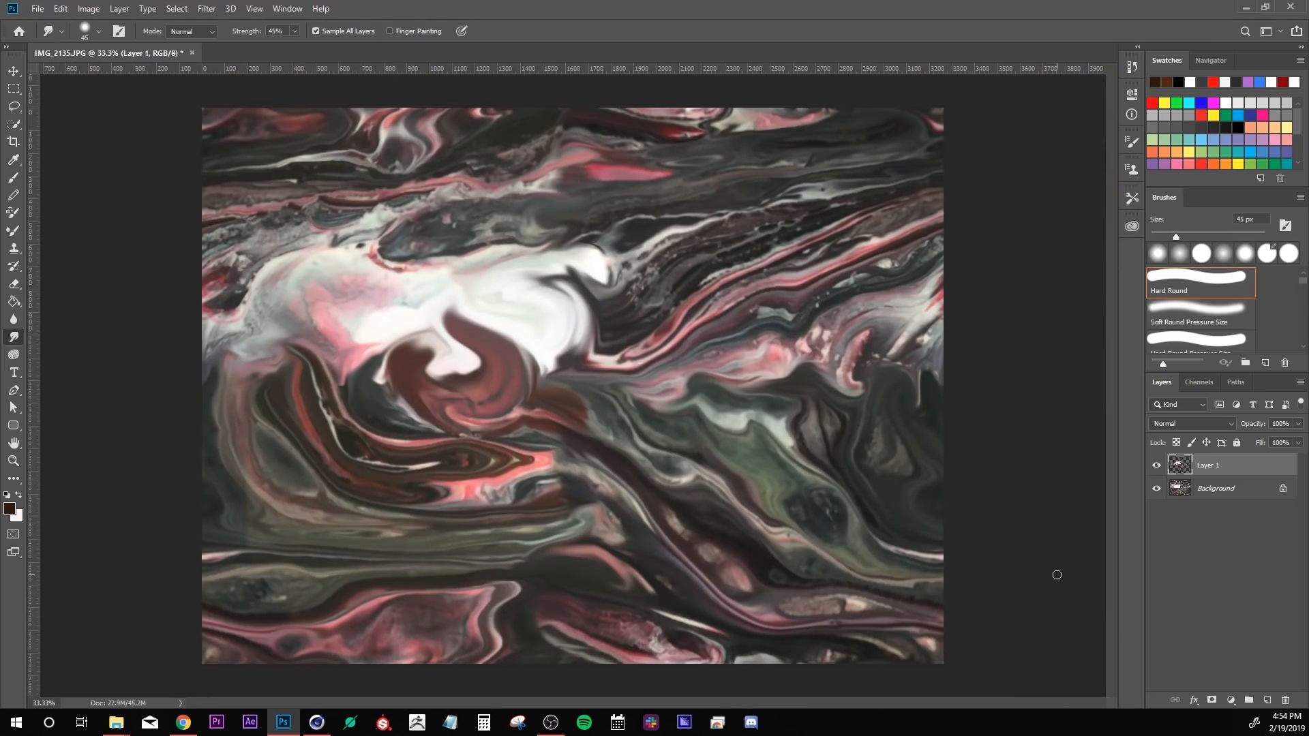
{"action": "left_click", "coordinate": [1157, 470]}
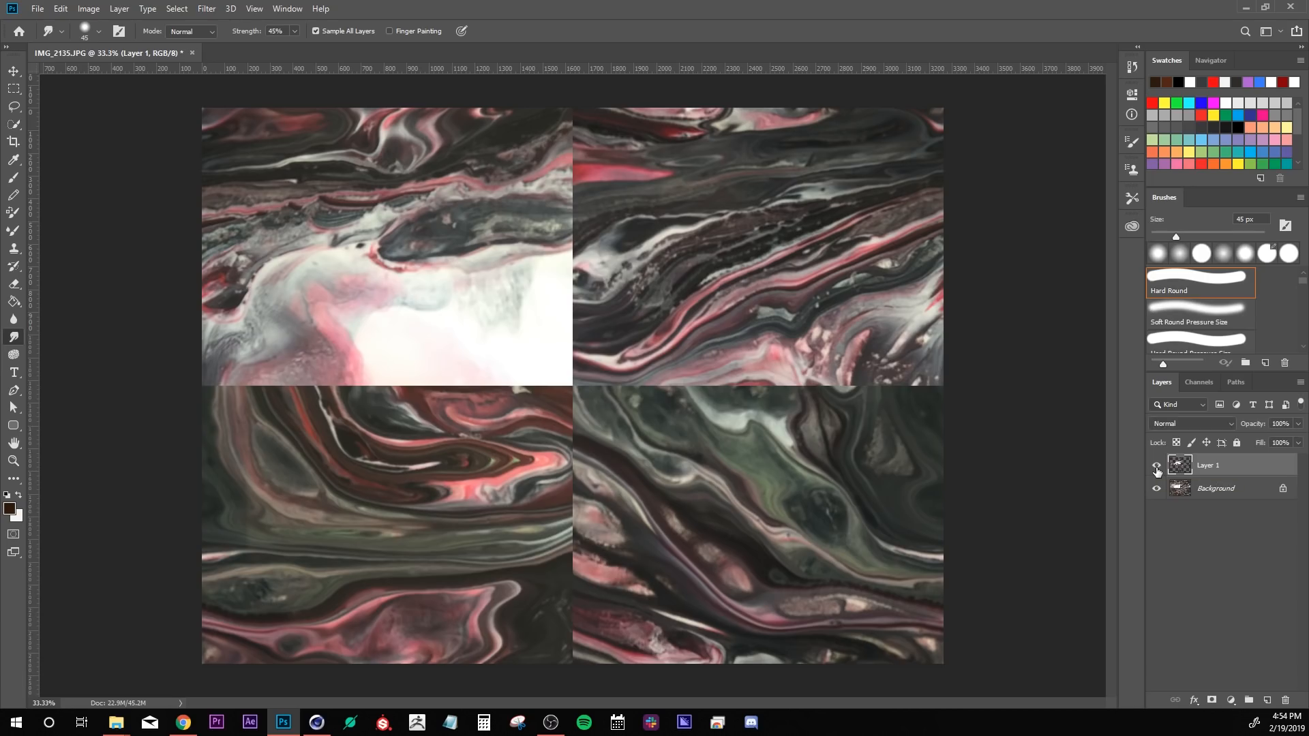
{"action": "left_click", "coordinate": [1157, 468]}
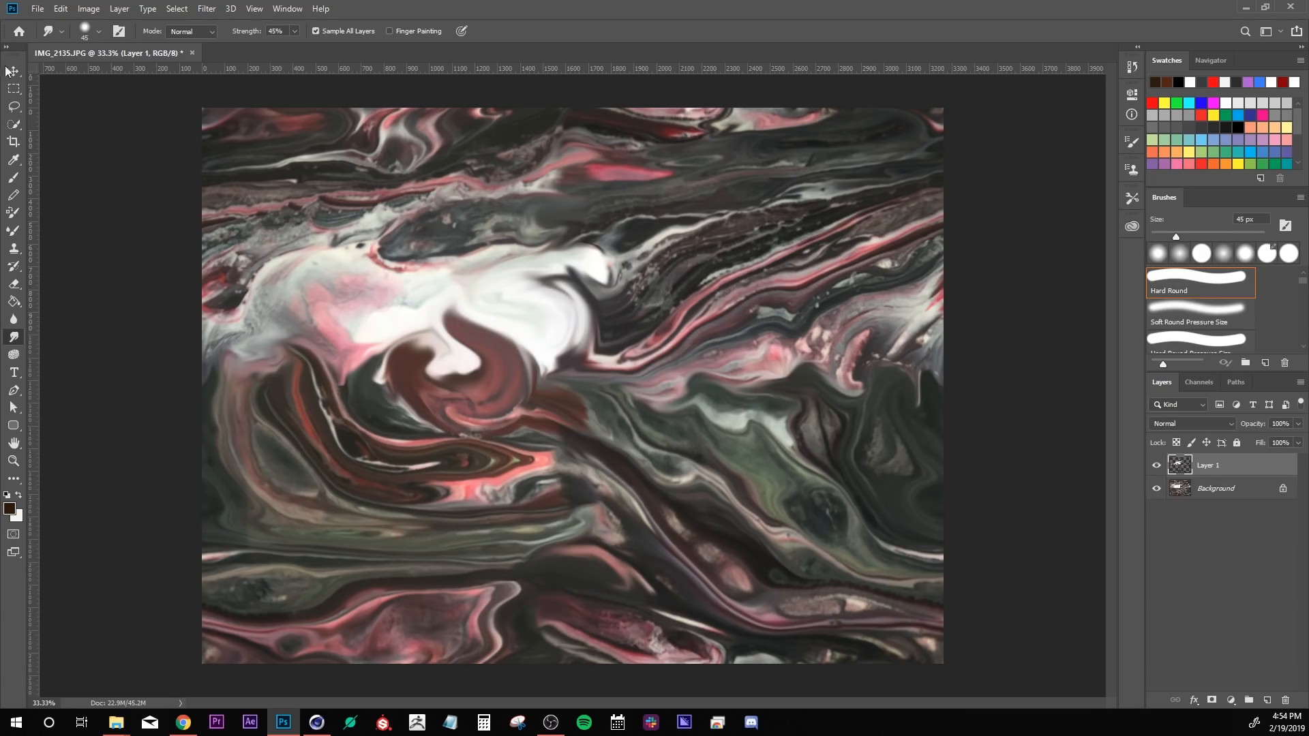
Export the retouched texture as a PNG named IMG_2135 Tileable.
{"action": "left_click", "coordinate": [38, 8]}
{"action": "mouse_move", "coordinate": [113, 196]}
{"action": "left_click", "coordinate": [246, 194]}
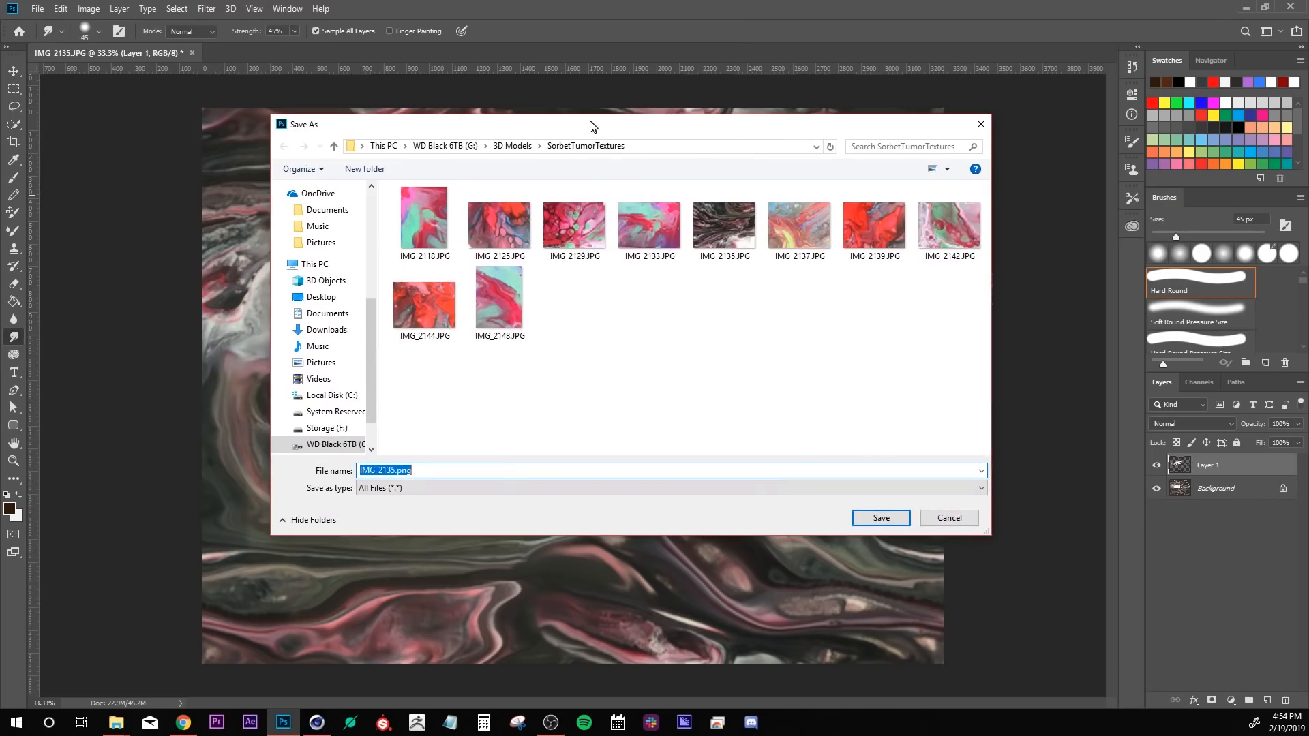
{"action": "left_click_drag", "start_coordinate": [591, 127], "coordinate": [584, 126]}
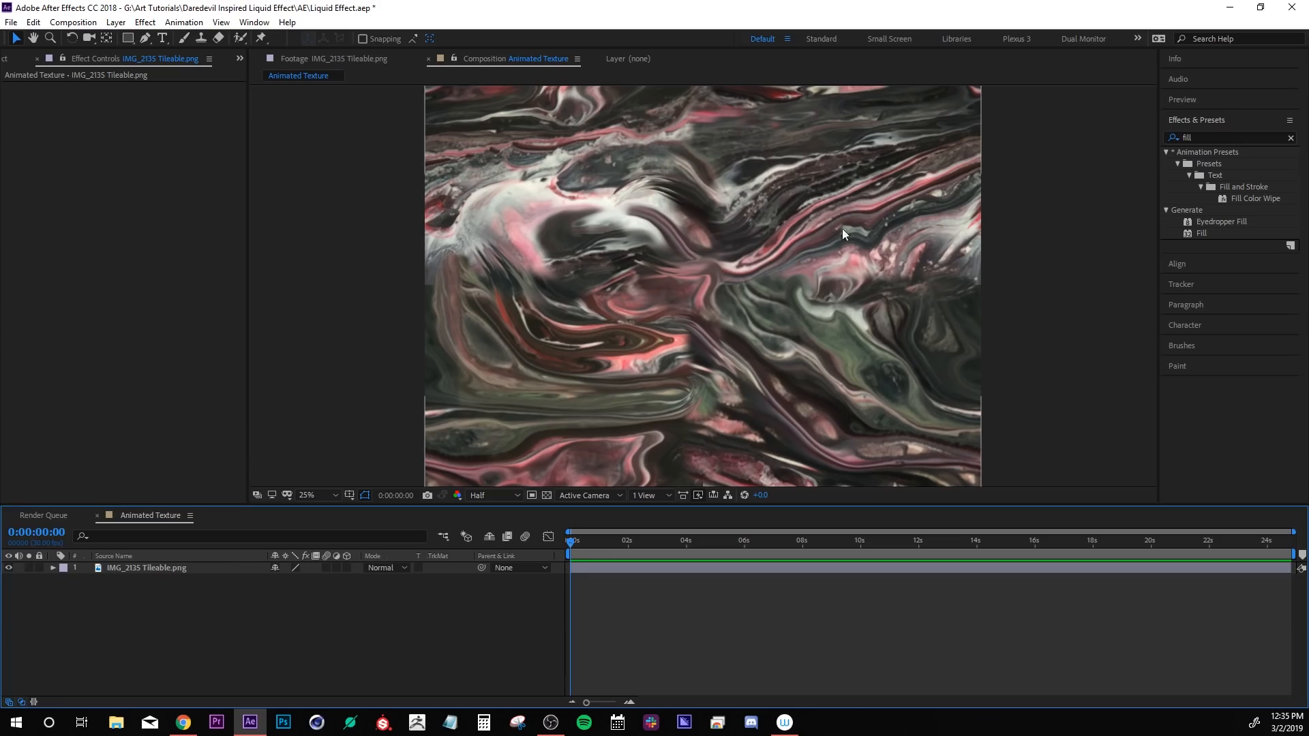
In the After Effects Animated Texture composition, add a 3264 x 2448 px solid above the texture layer and apply Fractal Noise to it.
{"action": "key", "text": "ctrl+y"}
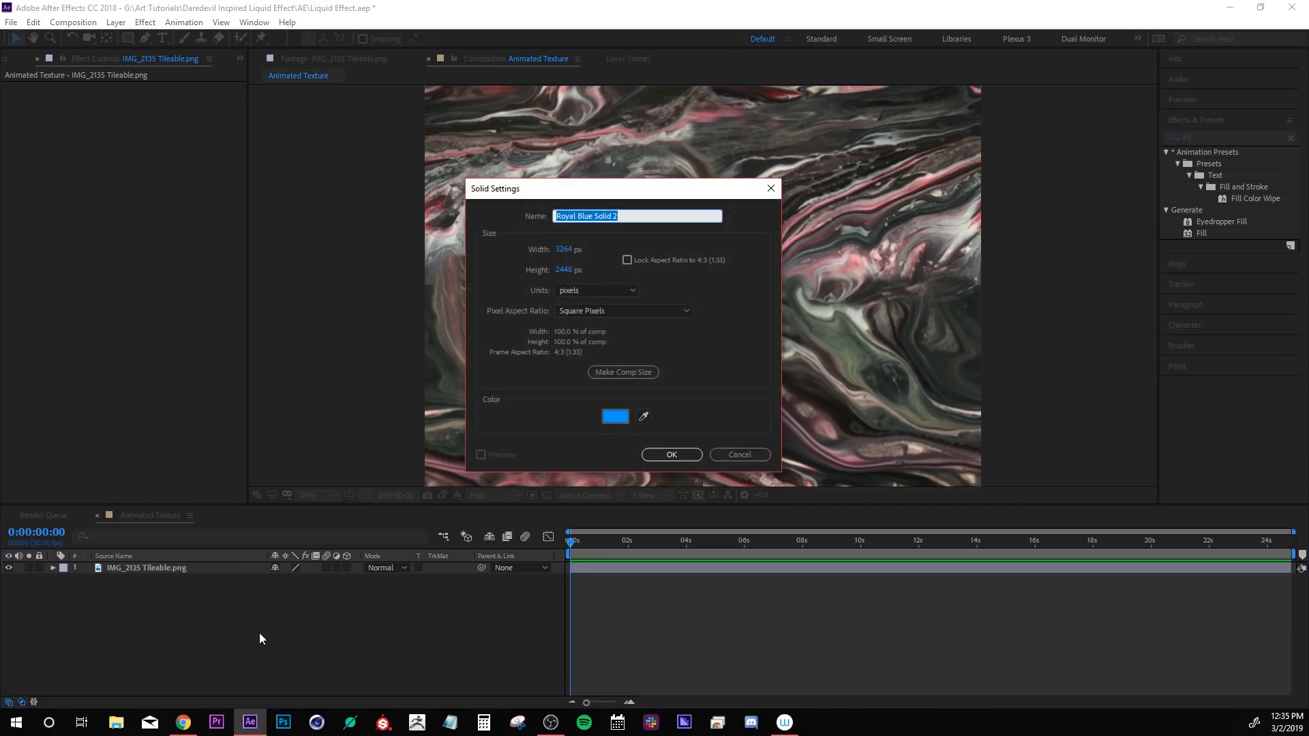
{"action": "key", "text": "Return"}
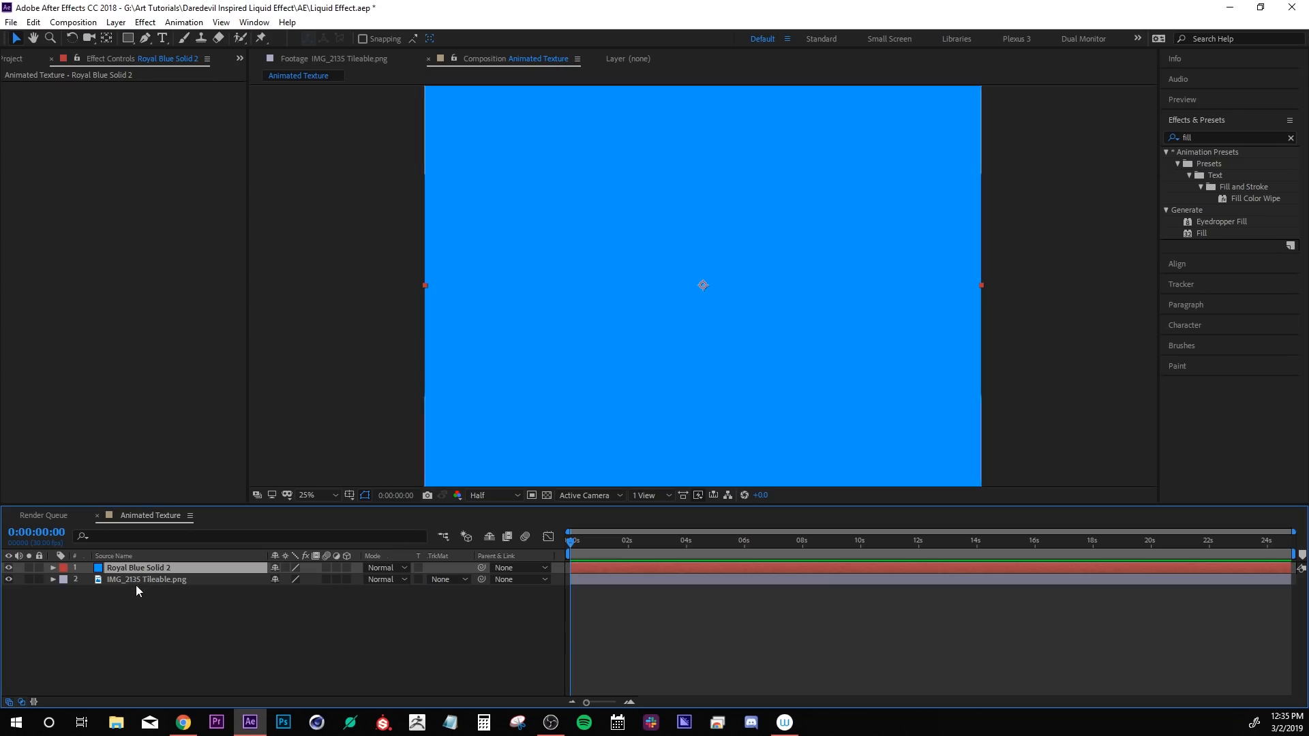
{"action": "left_click", "coordinate": [1217, 140]}
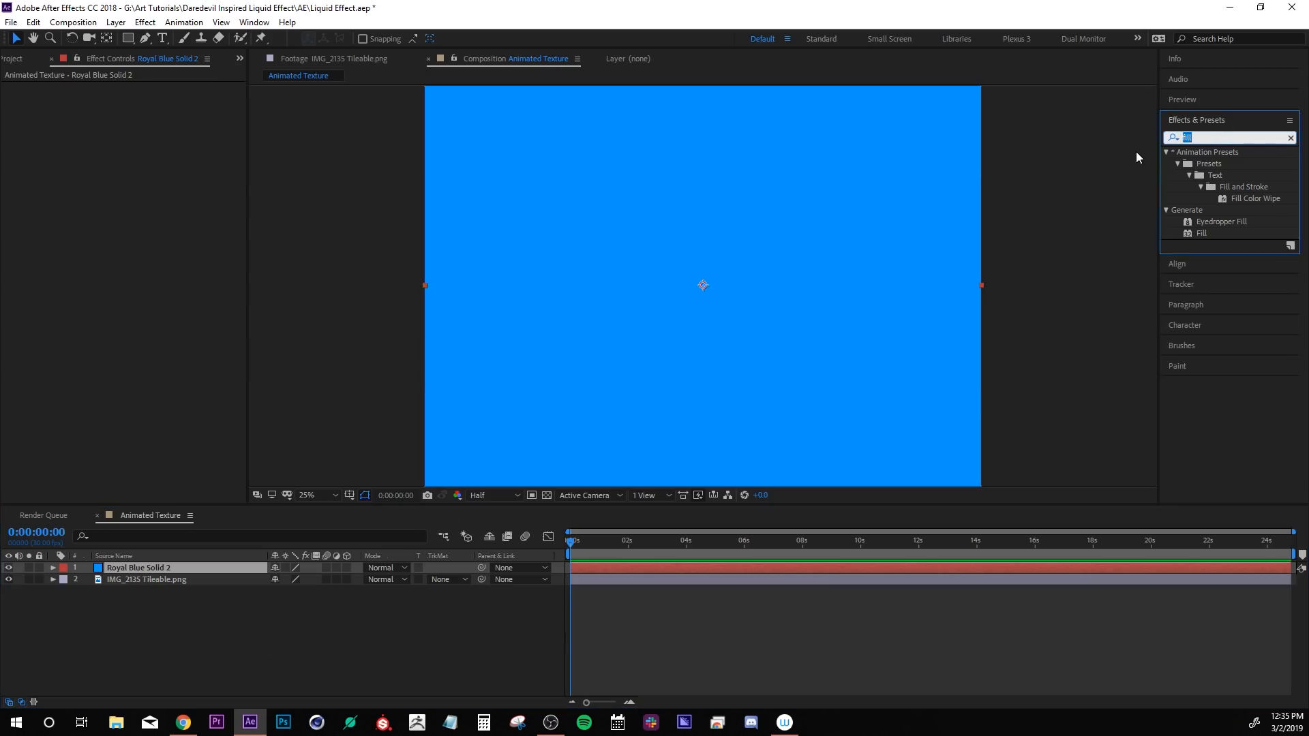
{"action": "type", "text": "fractal"}
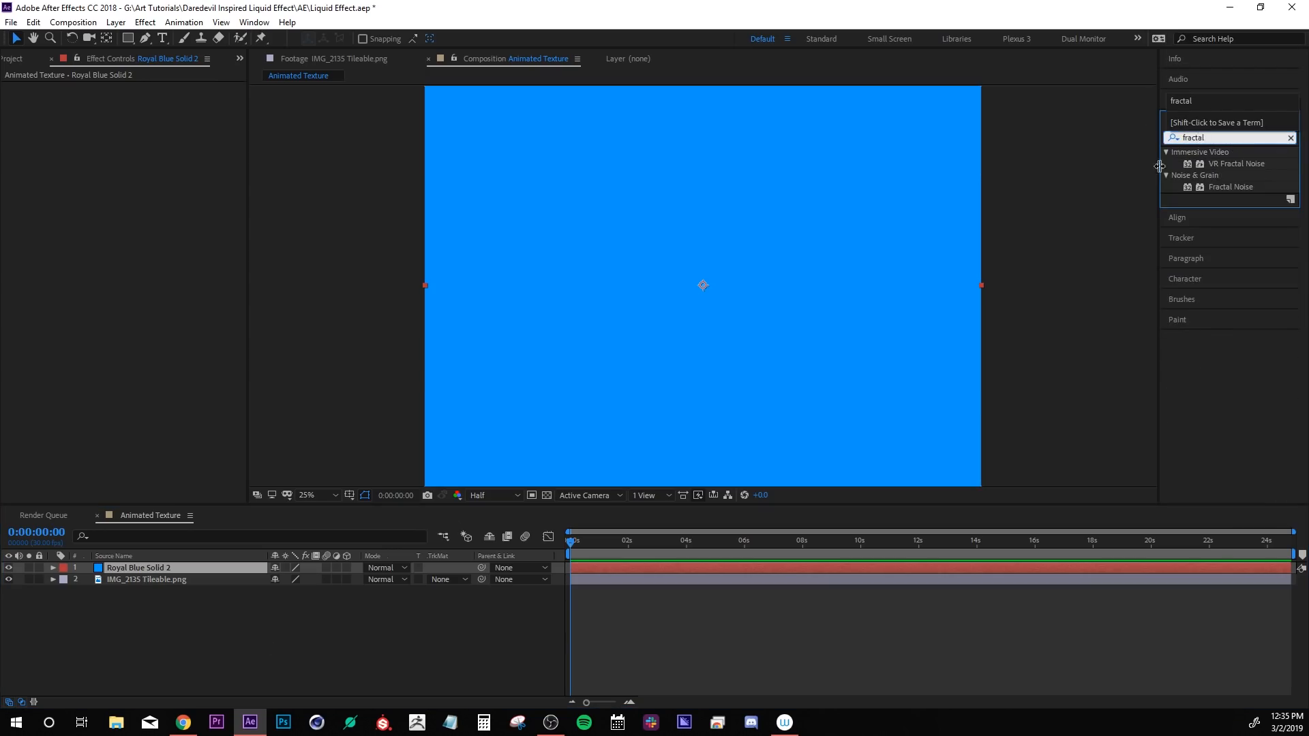
{"action": "left_click_drag", "start_coordinate": [1227, 186], "coordinate": [775, 226]}
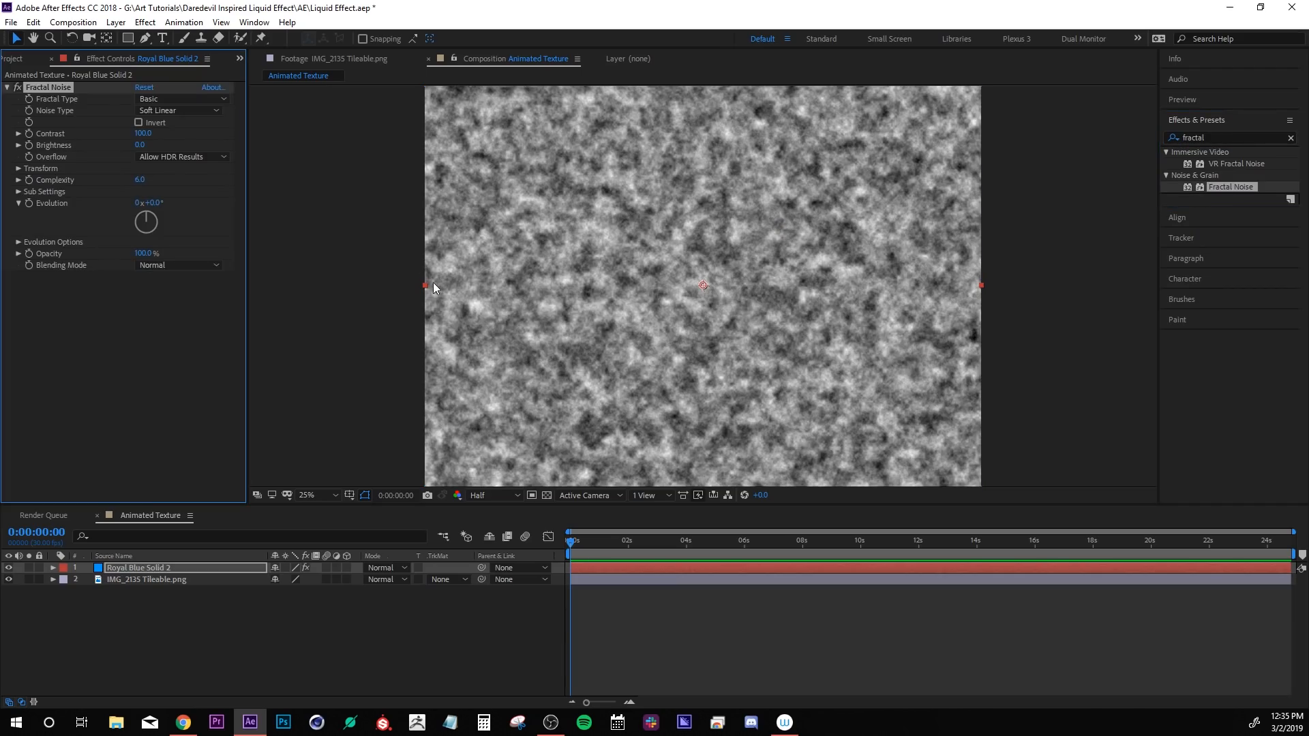
{"action": "left_click", "coordinate": [142, 353]}
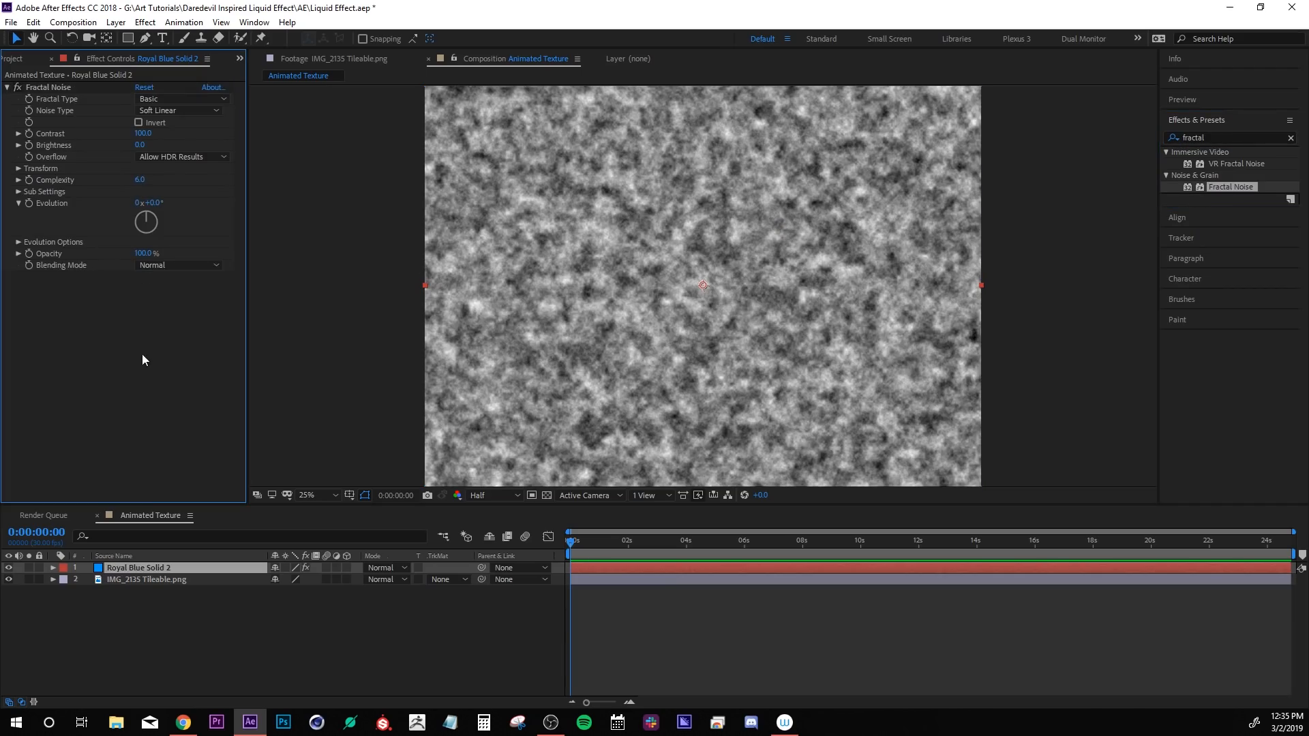
Set the solid's Fractal Noise to fractal type Swirly and noise type Spline.
{"action": "left_click", "coordinate": [168, 100]}
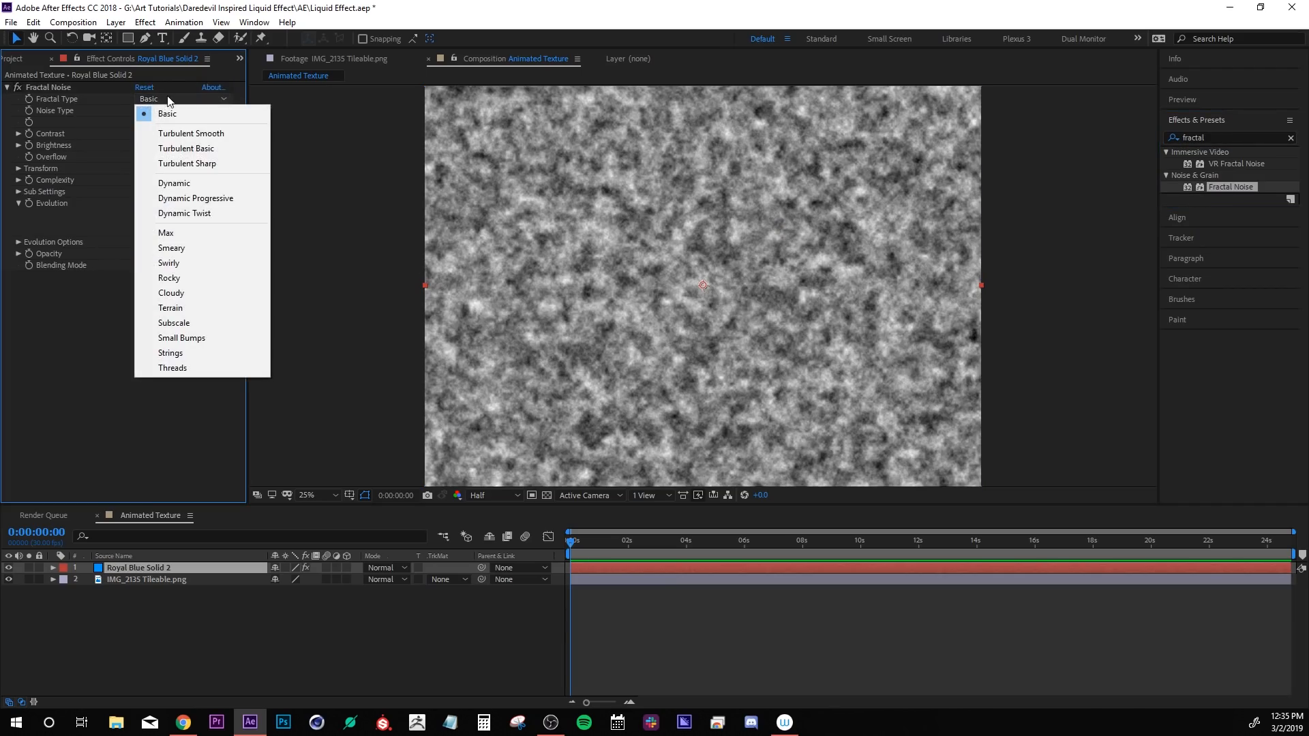
{"action": "left_click", "coordinate": [161, 263]}
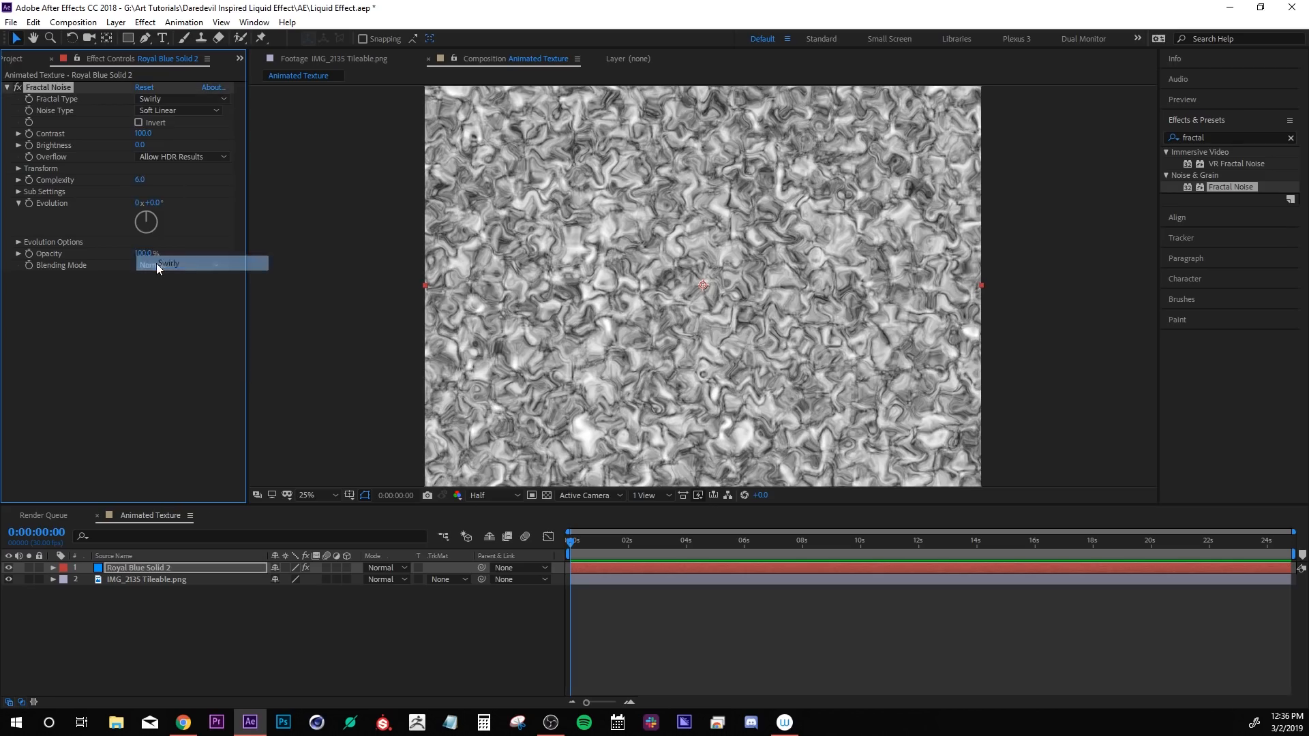
{"action": "left_click", "coordinate": [170, 111]}
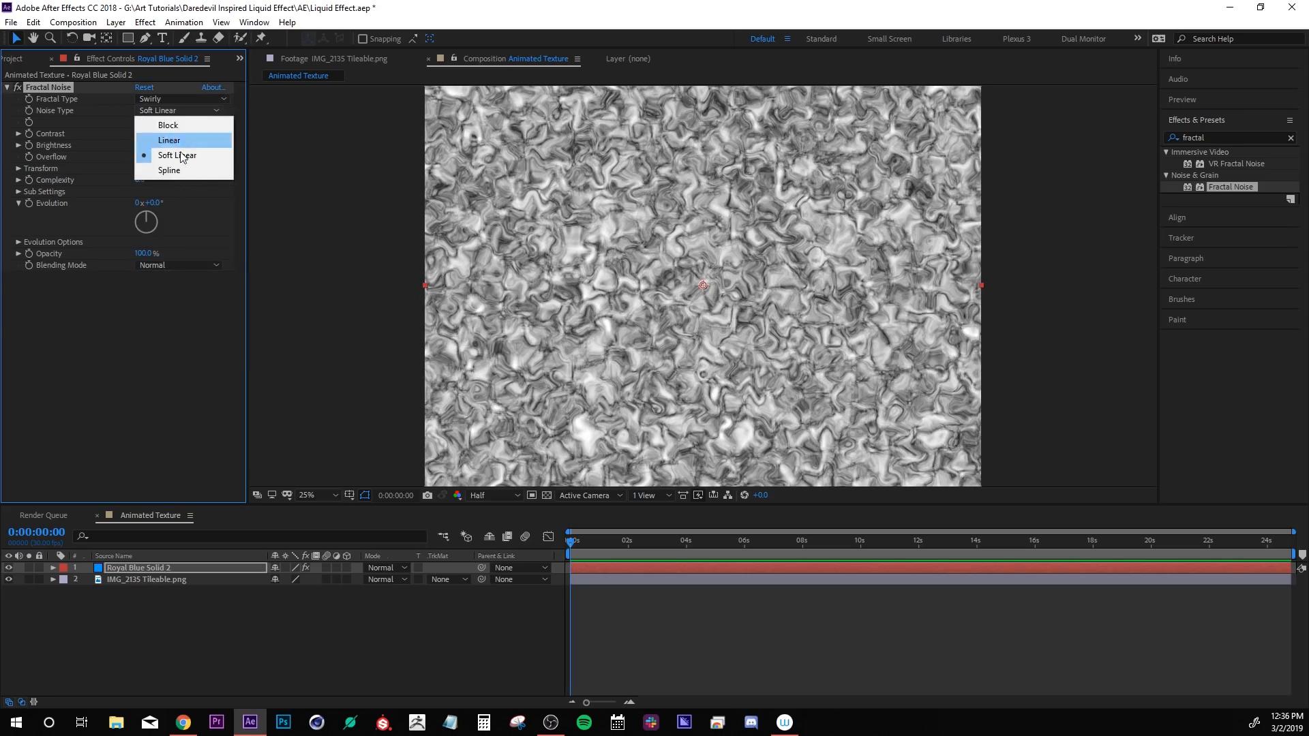
{"action": "left_click", "coordinate": [179, 169]}
{"action": "left_click", "coordinate": [111, 379]}
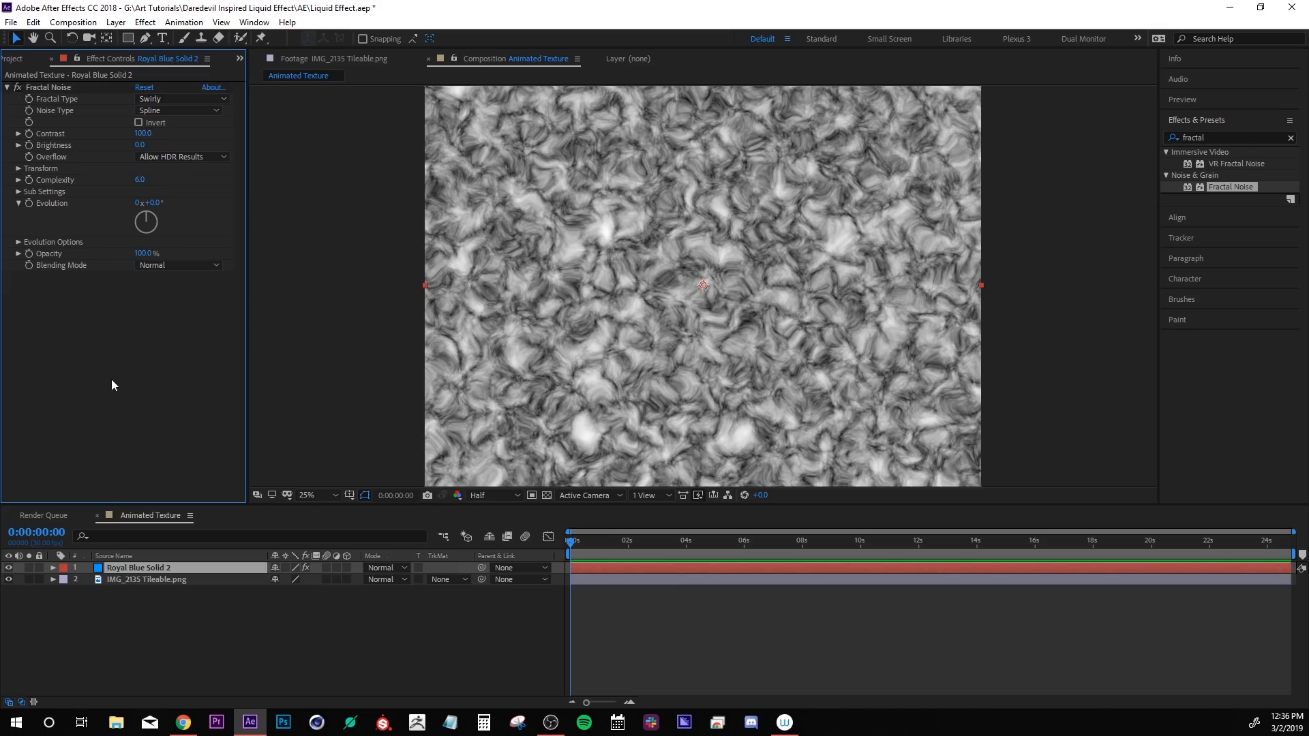
Set the Fractal Noise transform scale to 500 and its complexity to 1.
{"action": "left_click", "coordinate": [20, 168]}
{"action": "left_click", "coordinate": [144, 203]}
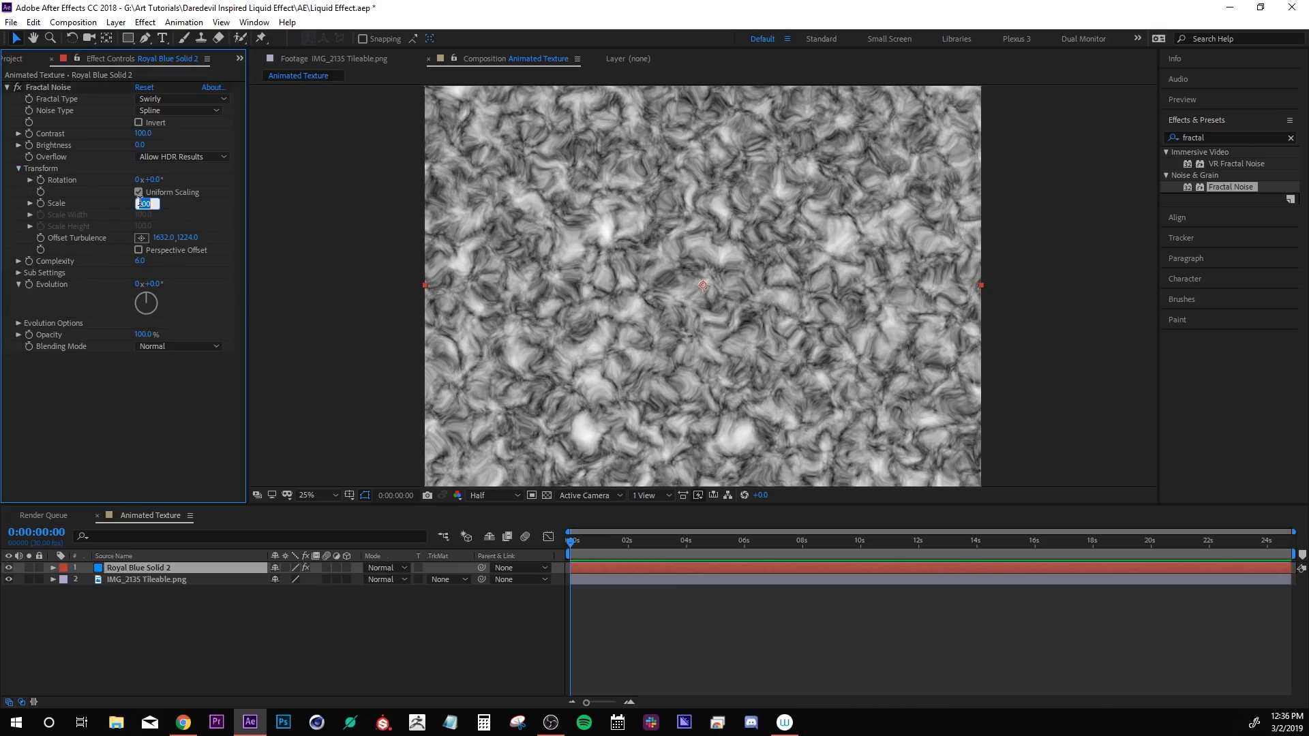
{"action": "type", "text": "500"}
{"action": "key", "text": "Return"}
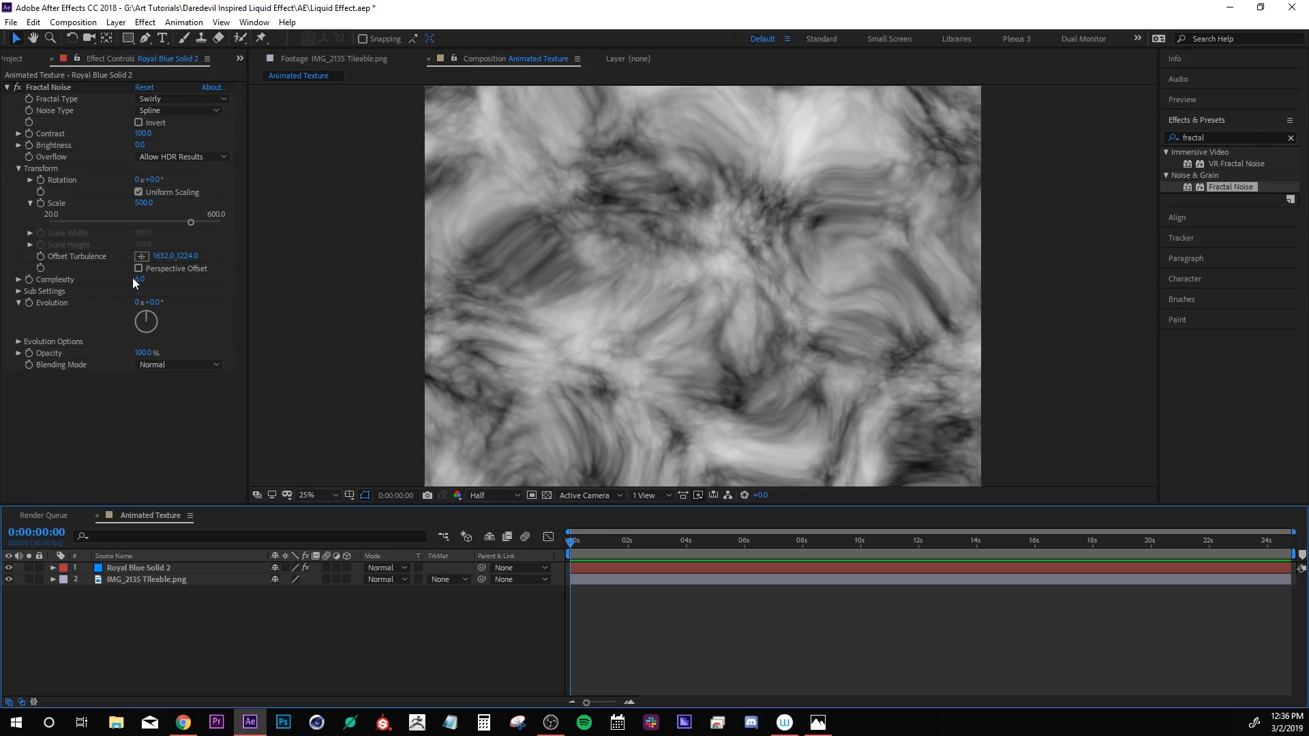
{"action": "left_click", "coordinate": [137, 279]}
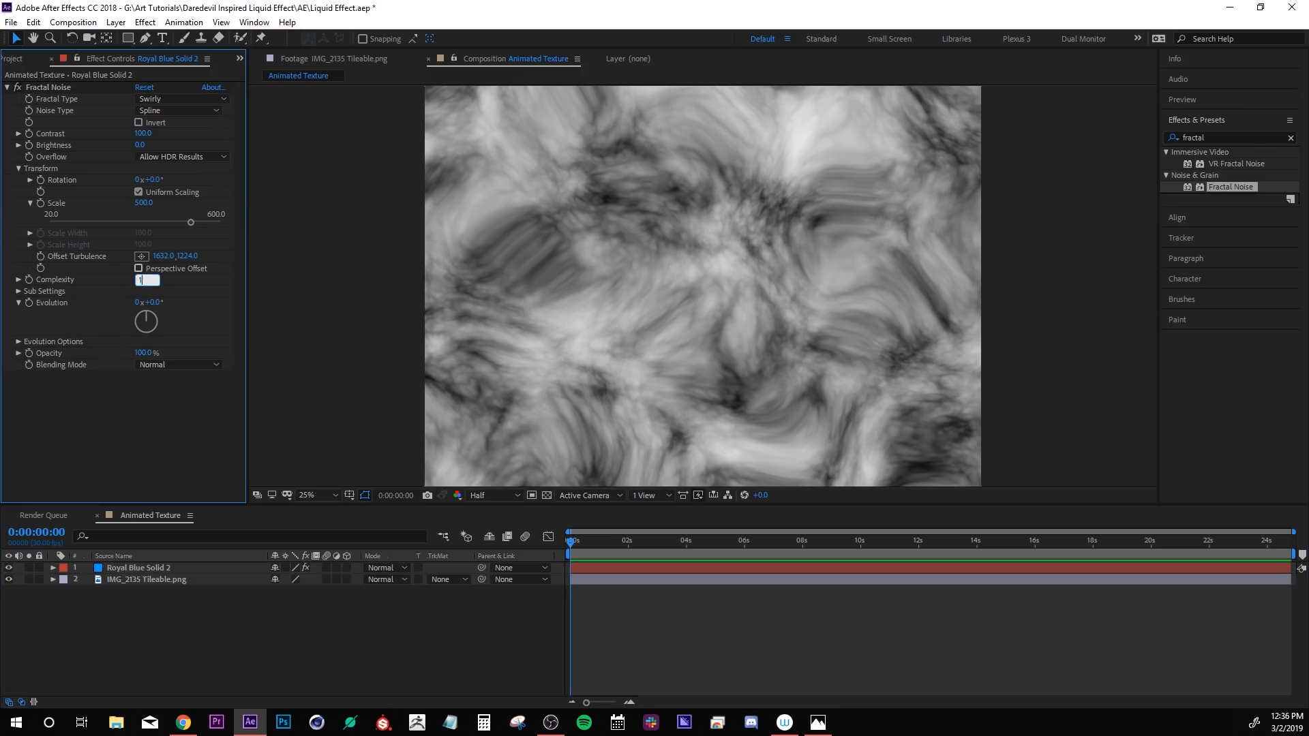
{"action": "key", "text": "Return"}
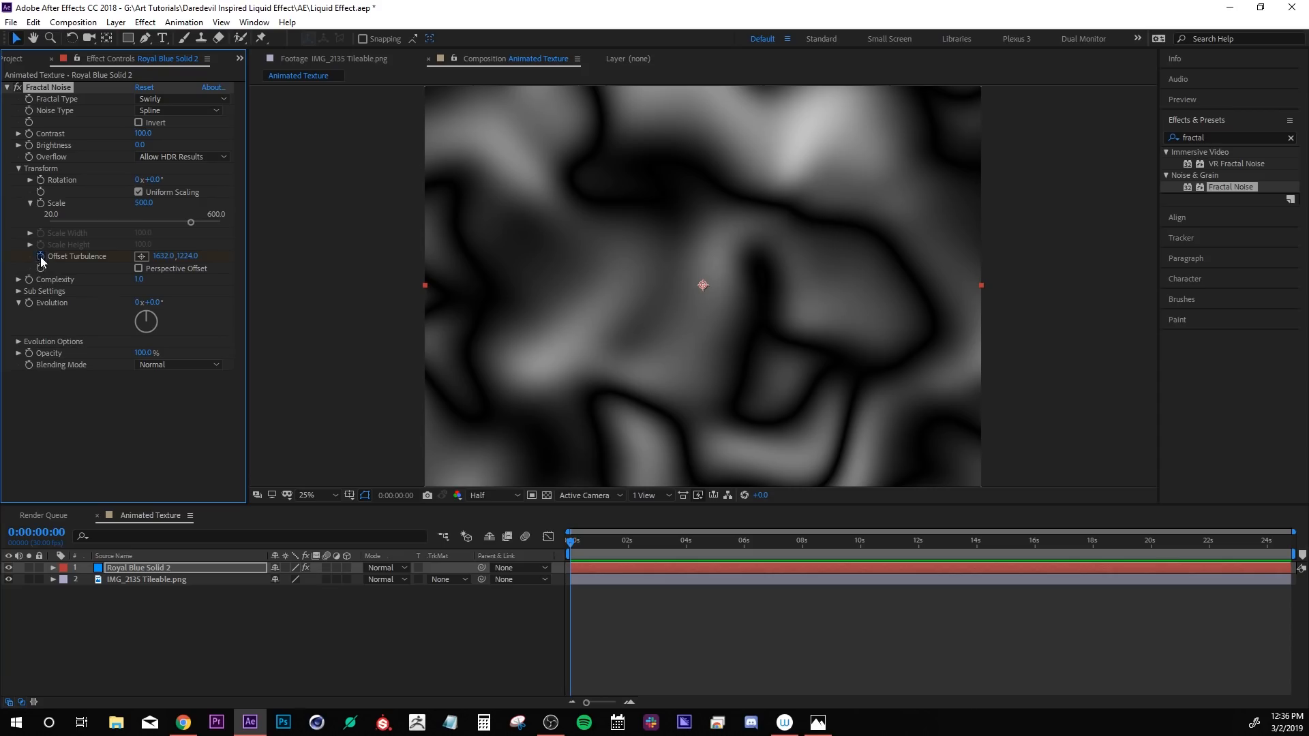
Enable keyframing for the Fractal Noise Offset Turbulence and set its vertical value to 5000 at the first frame.
{"action": "left_click", "coordinate": [194, 256]}
{"action": "type", "text": "5000"}
{"action": "key", "text": "Return"}
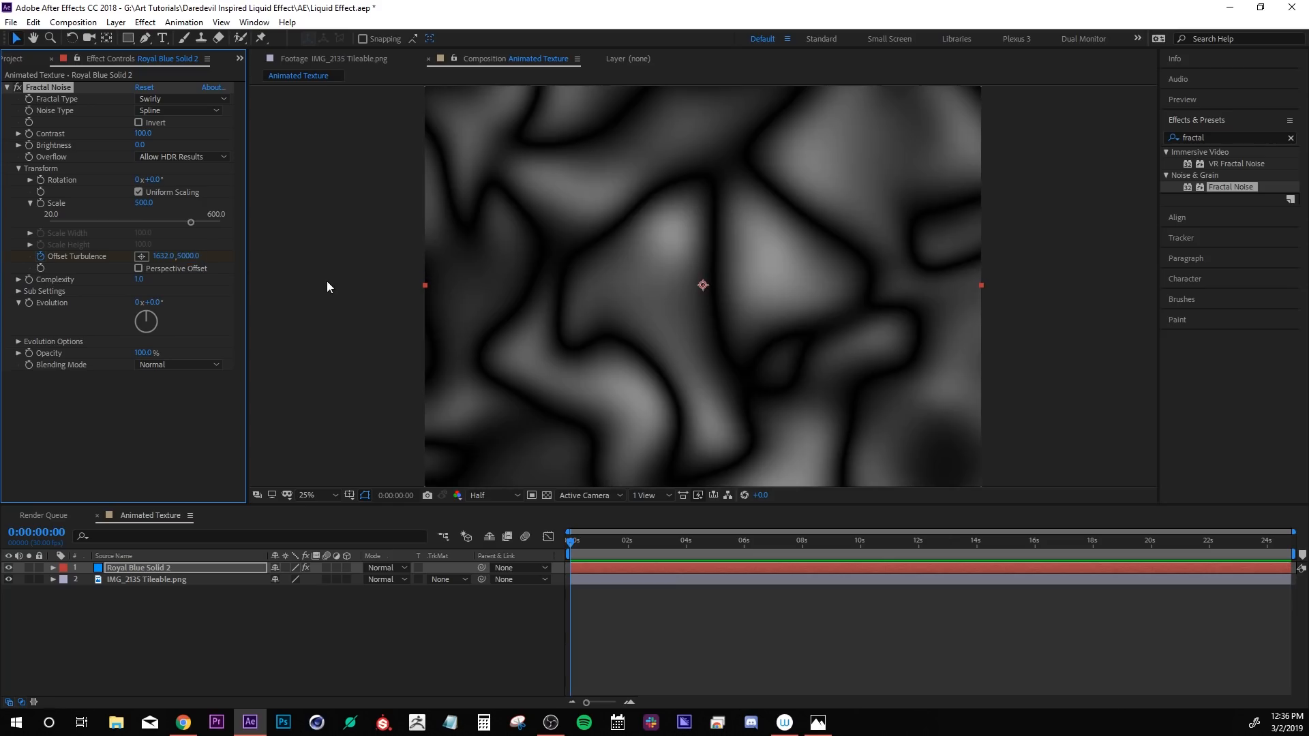
Keyframe a lower vertical Offset Turbulence value at the composition's last frame and preview the noise movement from the start.
{"action": "left_click", "coordinate": [555, 554]}
{"action": "key", "text": "space"}
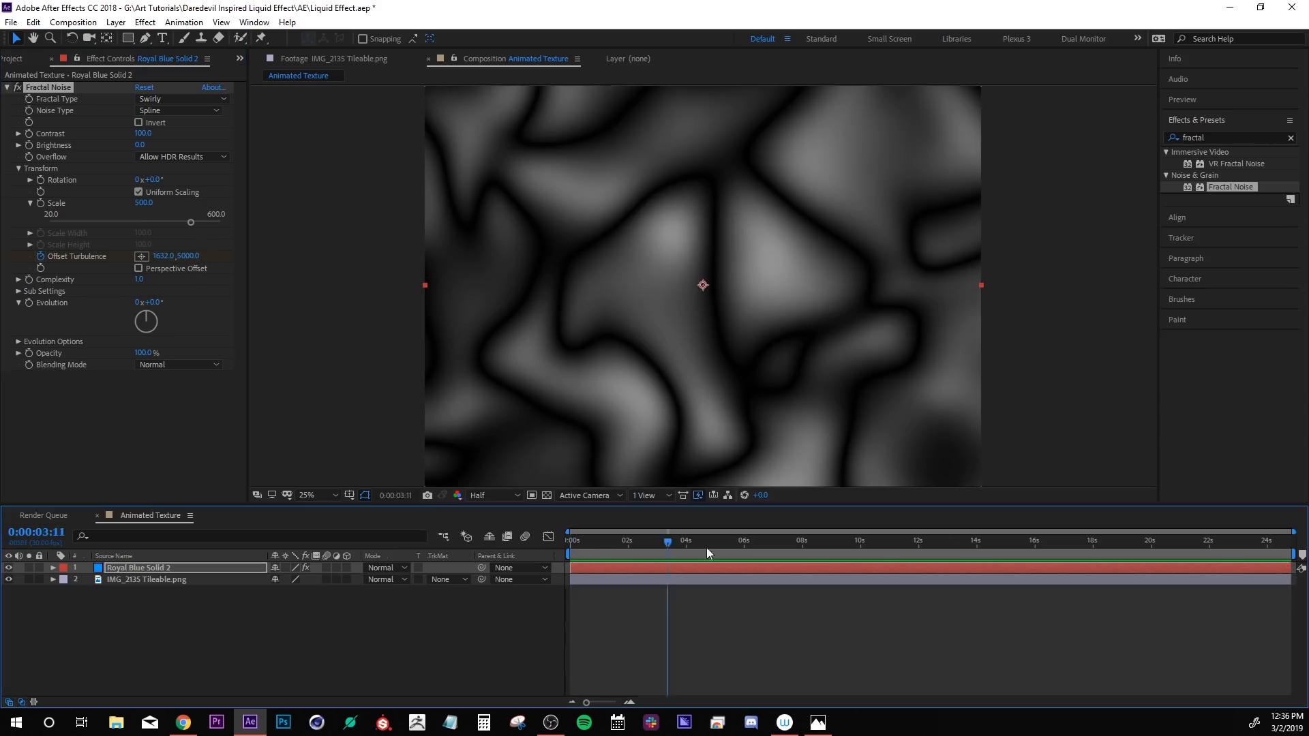
{"action": "key", "text": "ctrl+s"}
{"action": "left_click", "coordinate": [190, 257]}
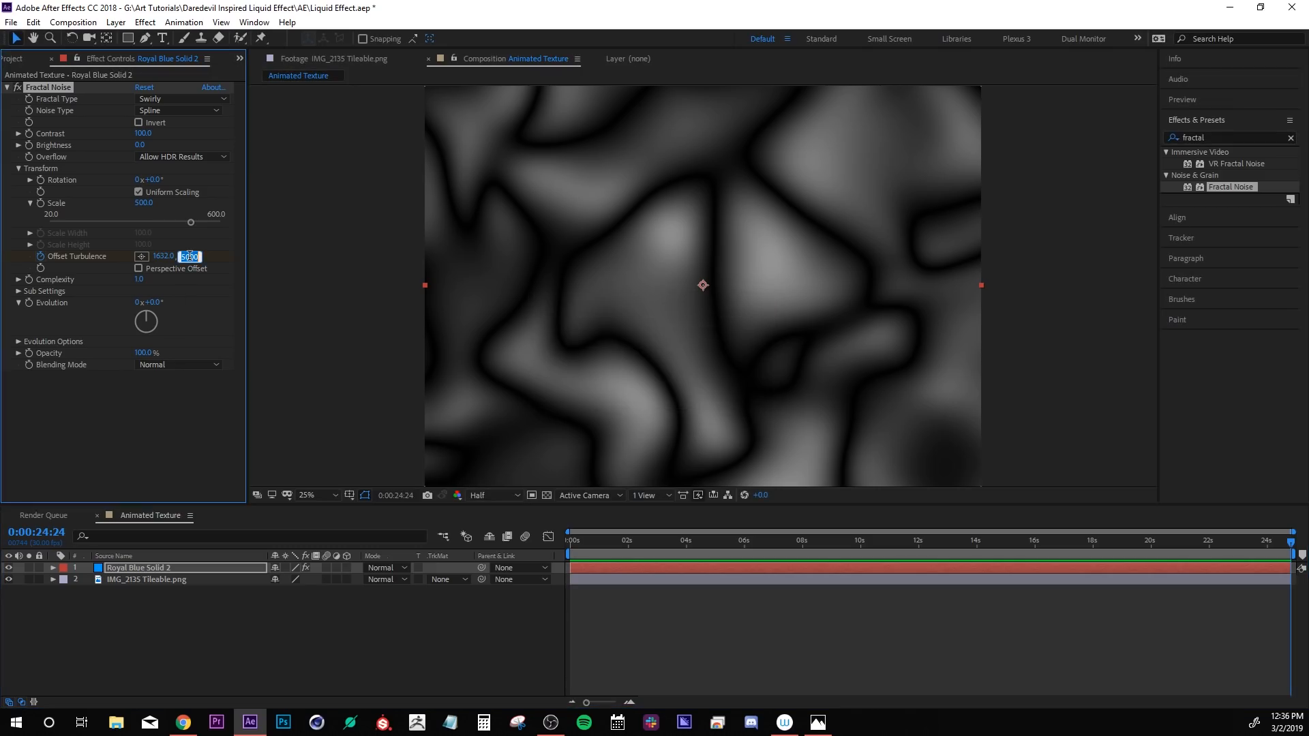
{"action": "left_click", "coordinate": [527, 599]}
{"action": "left_click_drag", "start_coordinate": [629, 542], "coordinate": [410, 534]}
{"action": "key", "text": "space"}
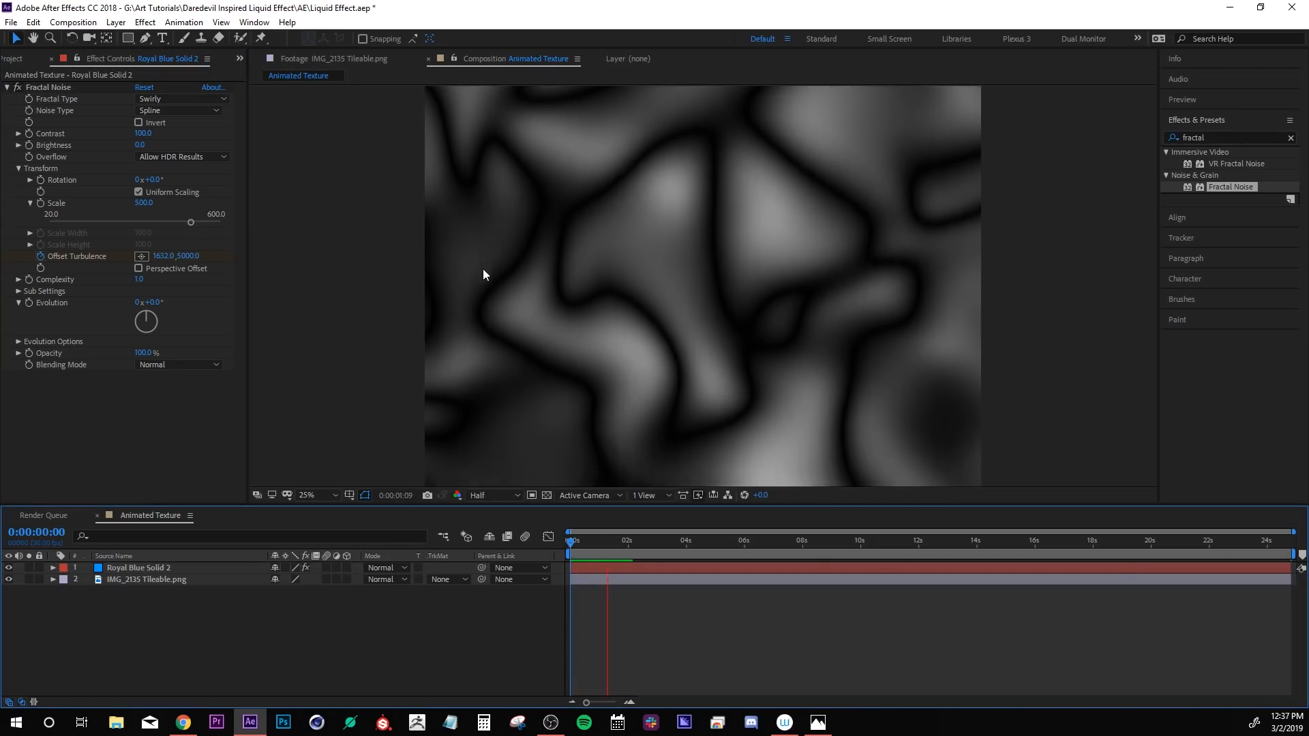
{"action": "key", "text": "space"}
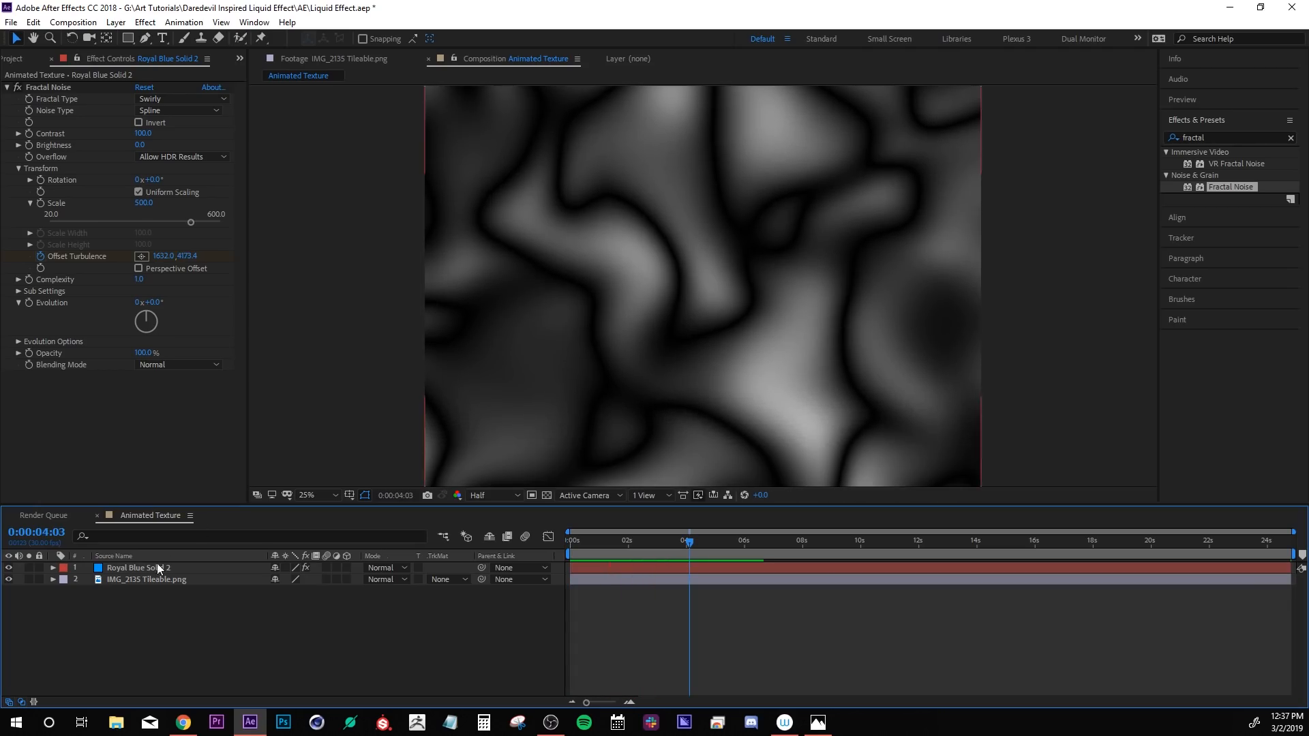
Pre-compose the noise solid into a new composition named Fractal Noise, moving all attributes into it.
{"action": "left_click", "coordinate": [149, 568]}
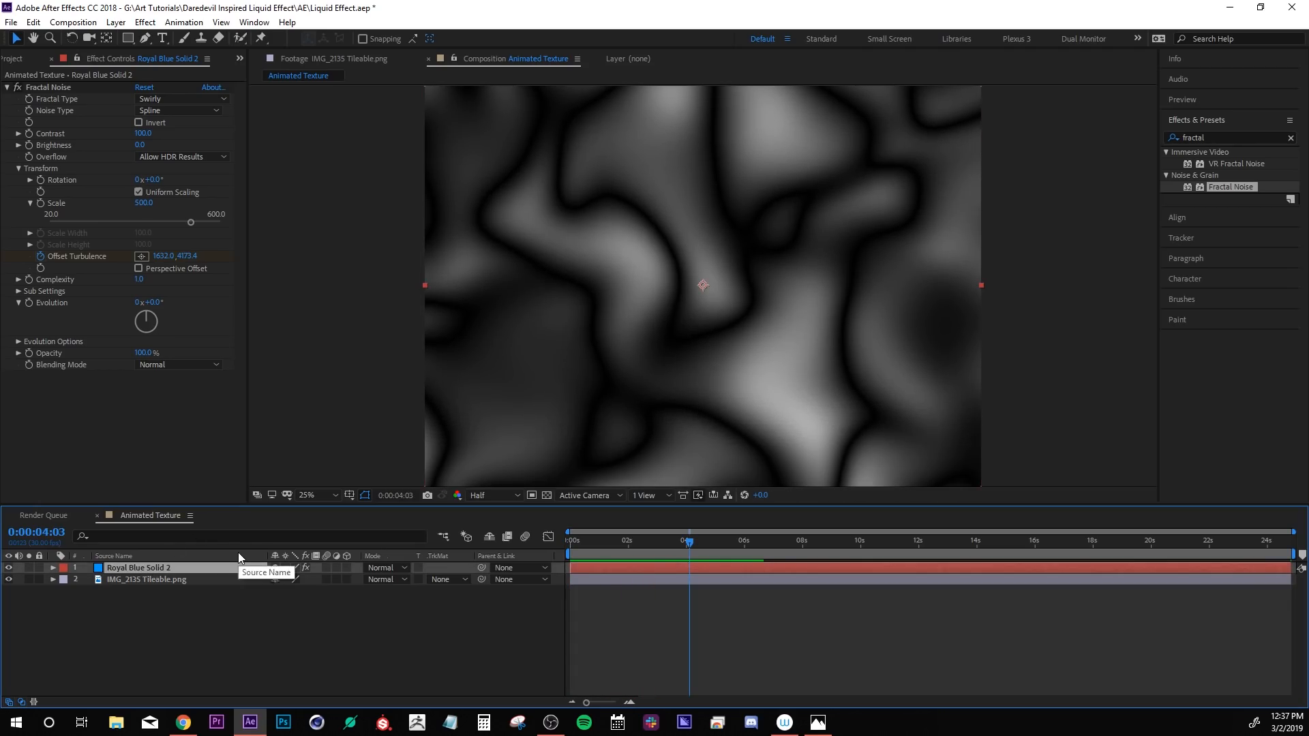
{"action": "key", "text": "ctrl+shift+c"}
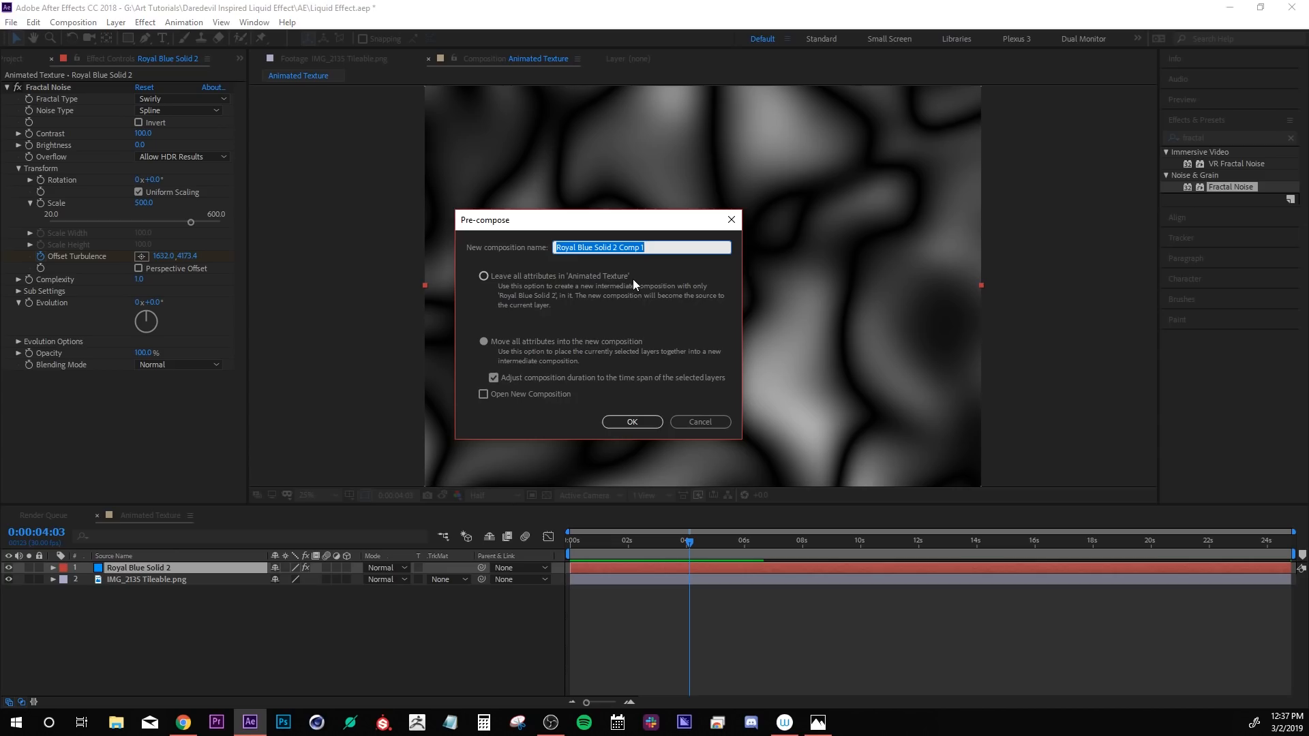
{"action": "type", "text": "Fractal Noise"}
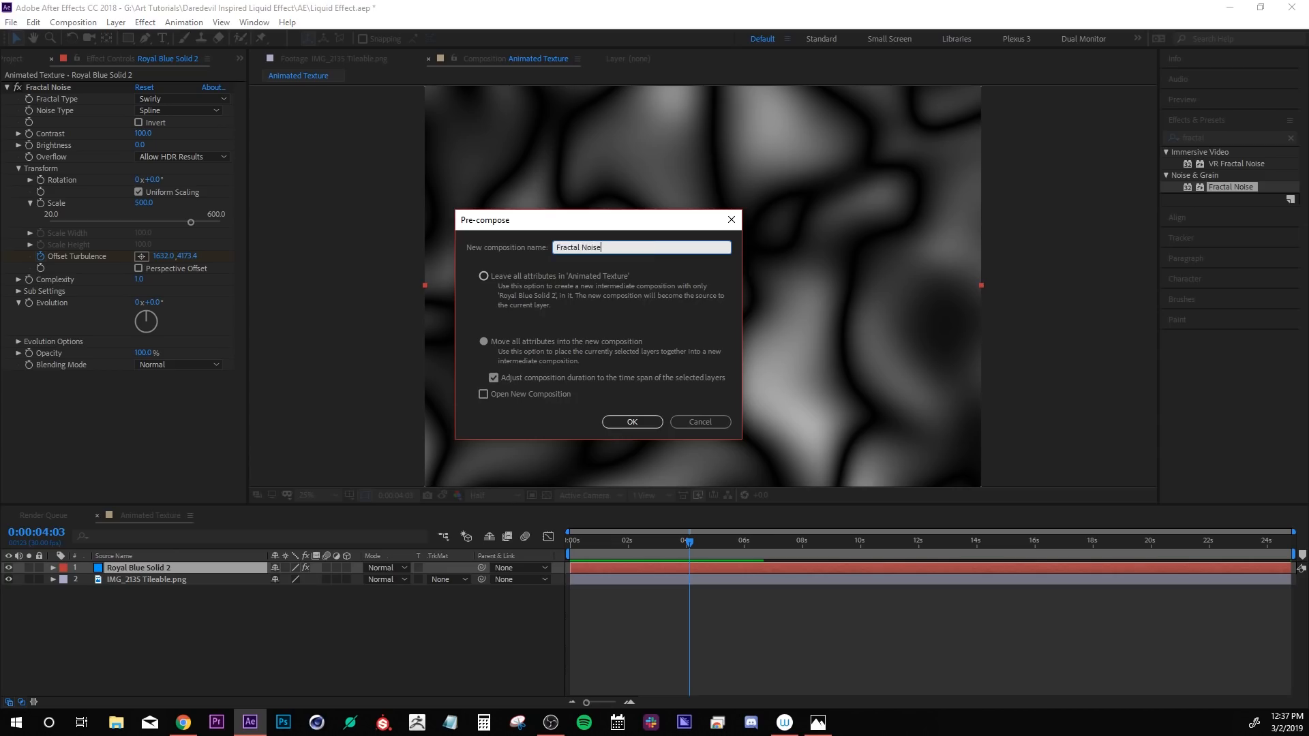
{"action": "key", "text": "Return"}
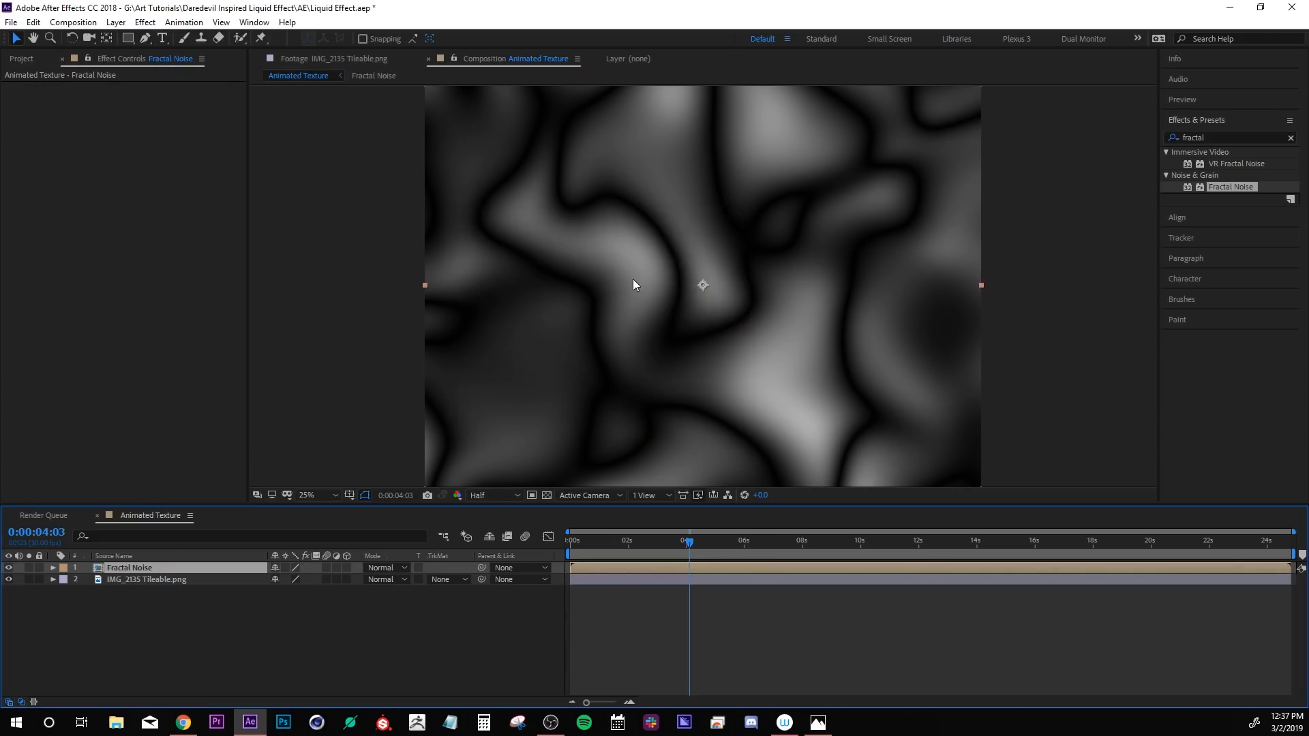
Open the Fractal Noise composition and add a new solid above the noise solid with the default settings.
{"action": "double_click", "coordinate": [133, 569]}
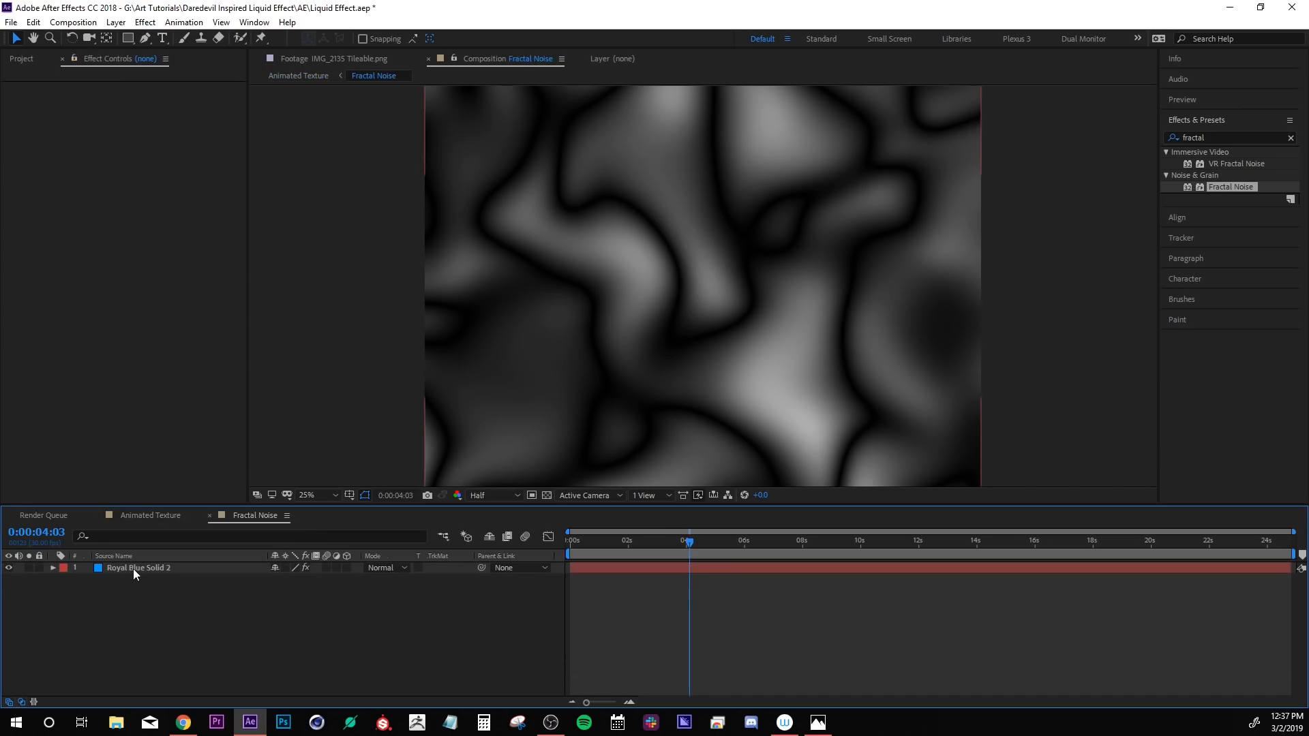
{"action": "left_click", "coordinate": [140, 609]}
{"action": "key", "text": "ctrl+y"}
{"action": "key", "text": "Return"}
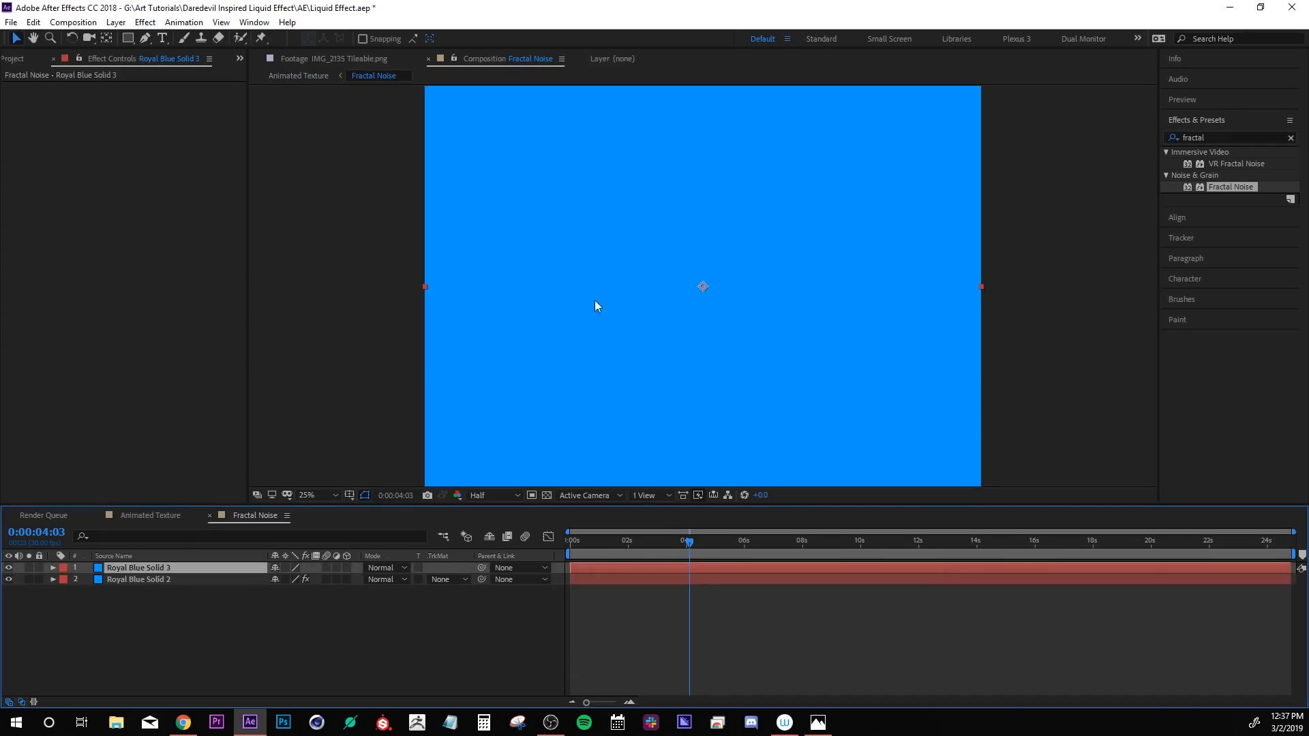
Apply the Fill effect to the new solid and set its color to black (000000).
{"action": "left_click", "coordinate": [1212, 133]}
{"action": "type", "text": "fill"}
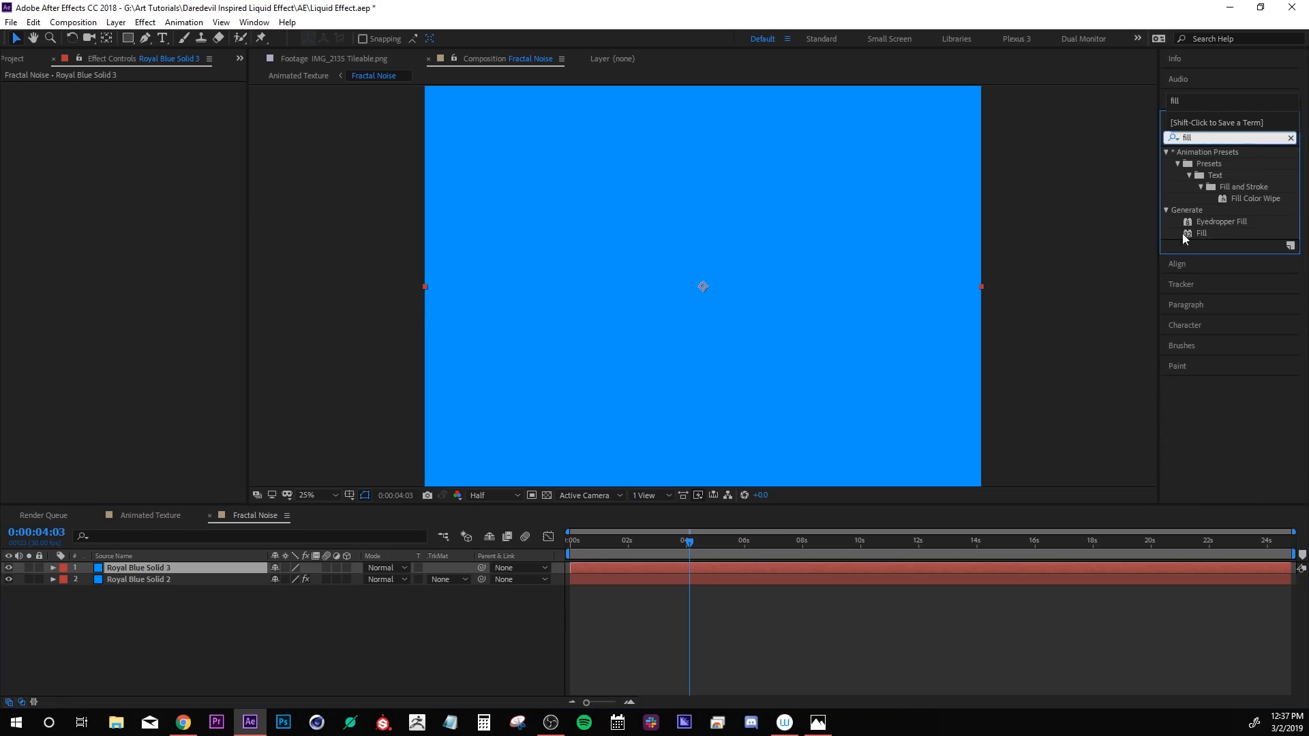
{"action": "left_click_drag", "start_coordinate": [1182, 233], "coordinate": [675, 276]}
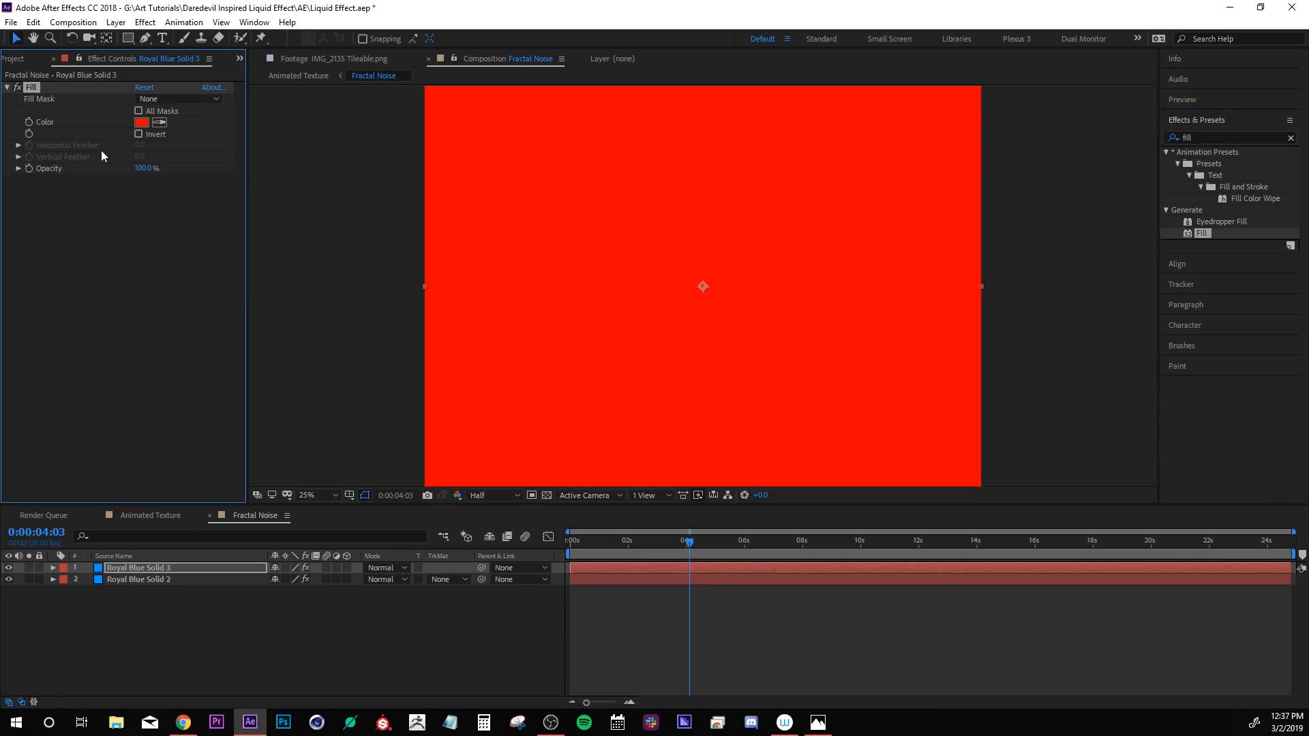
{"action": "left_click", "coordinate": [141, 122]}
{"action": "type", "text": "000000"}
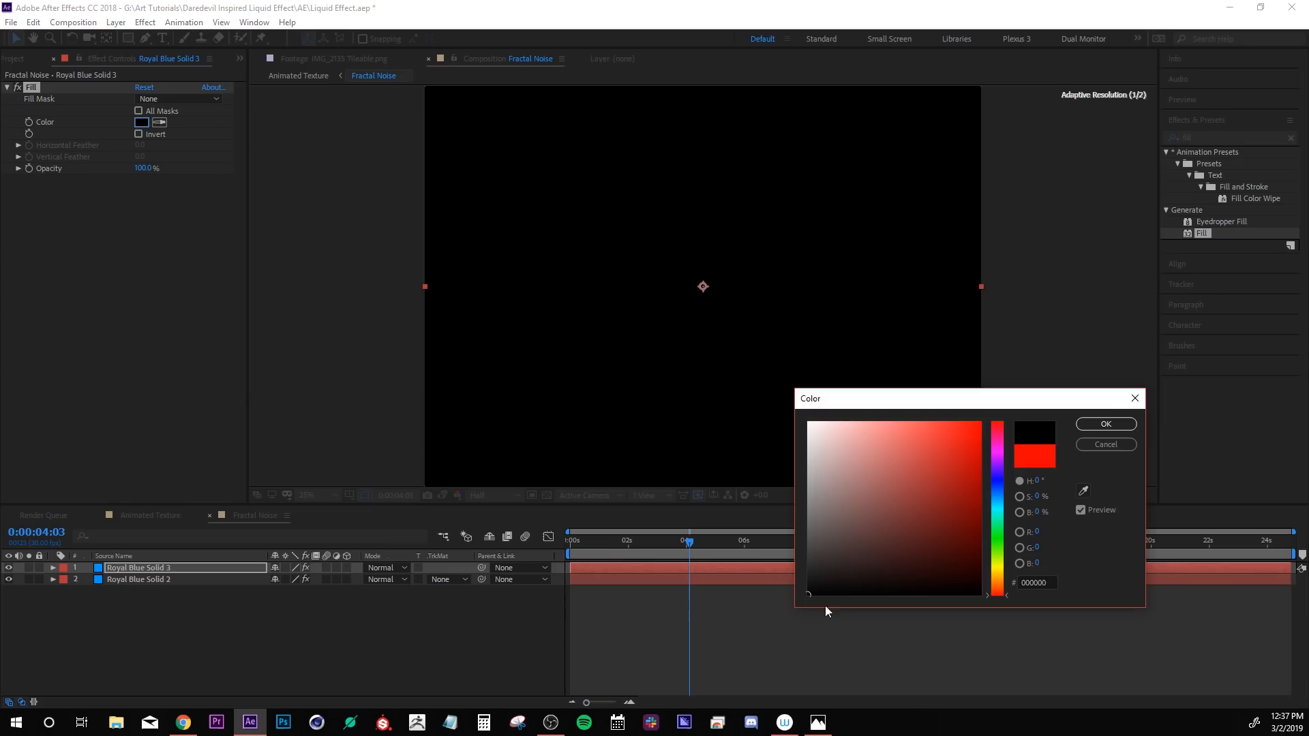
{"action": "left_click", "coordinate": [1106, 424]}
Draw a rectangular mask just inside the black solid's edges and invert it so only a border remains.
{"action": "left_click", "coordinate": [125, 567]}
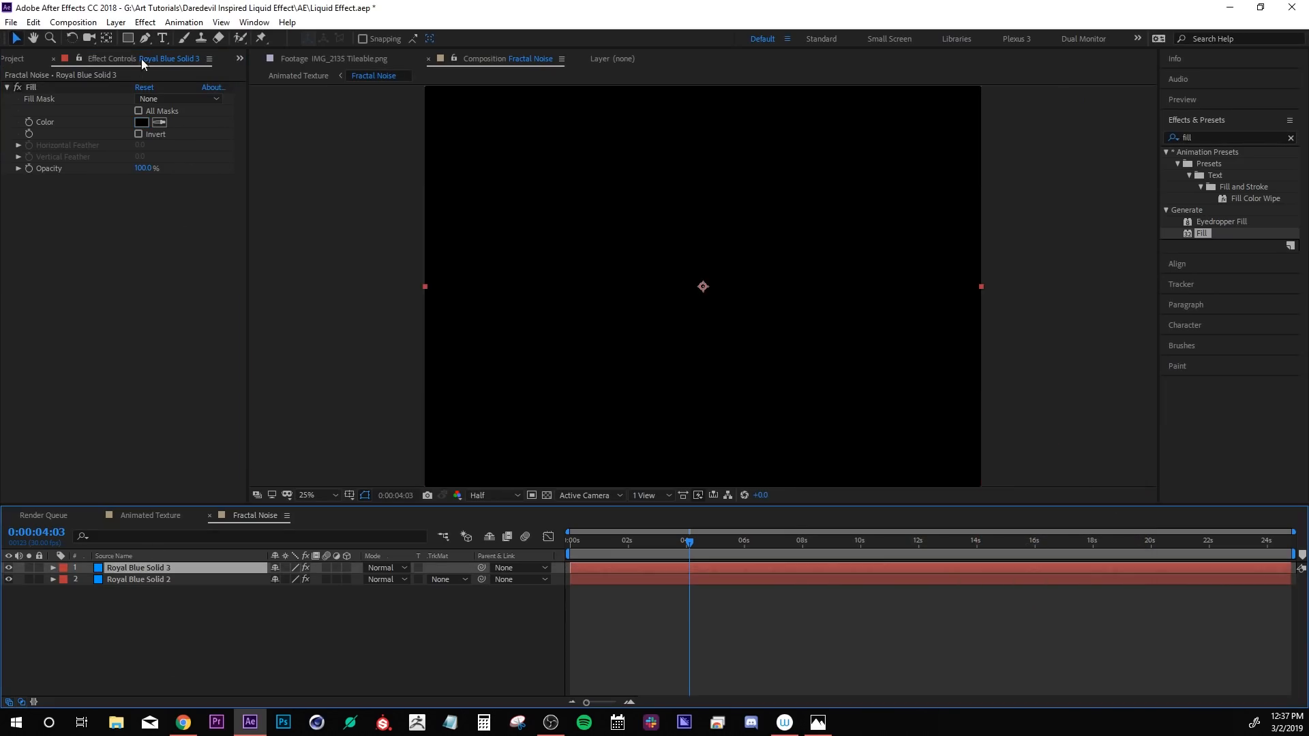
{"action": "key", "text": "comma"}
{"action": "left_click", "coordinate": [128, 38]}
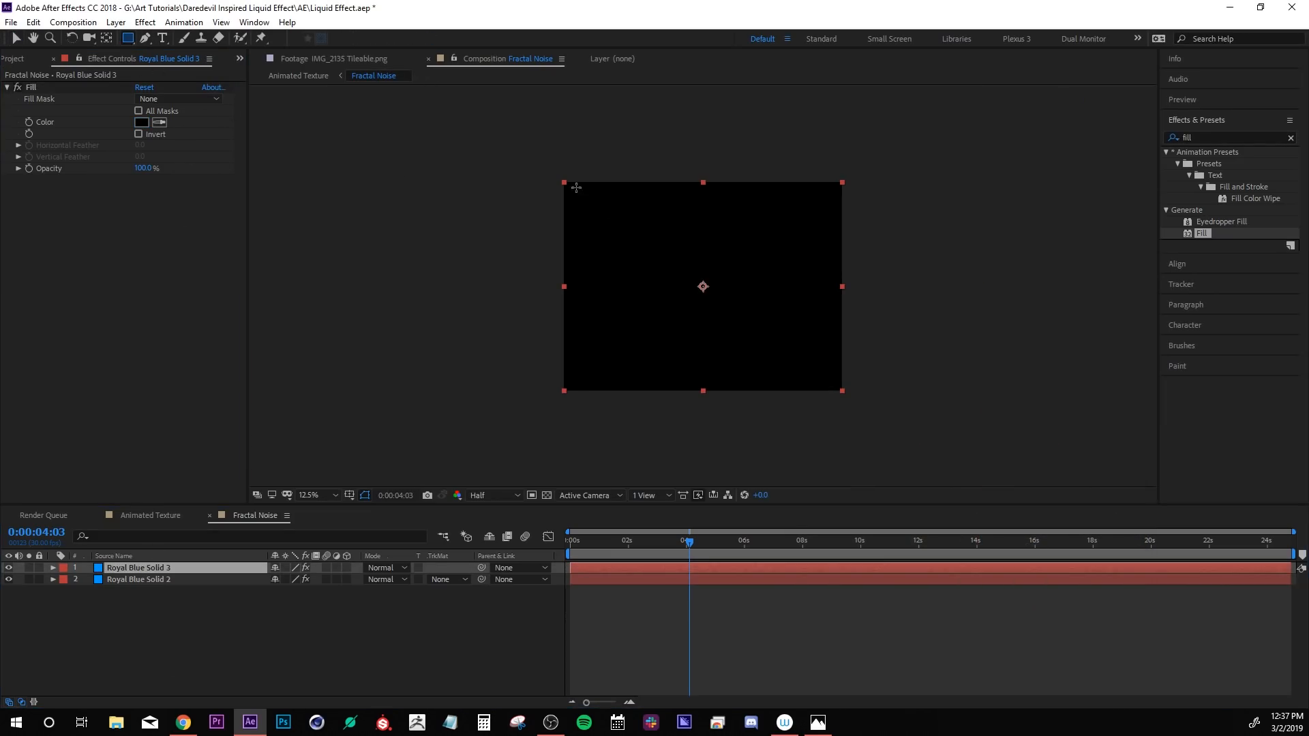
{"action": "left_click_drag", "start_coordinate": [570, 187], "coordinate": [833, 386]}
{"action": "key", "text": "period"}
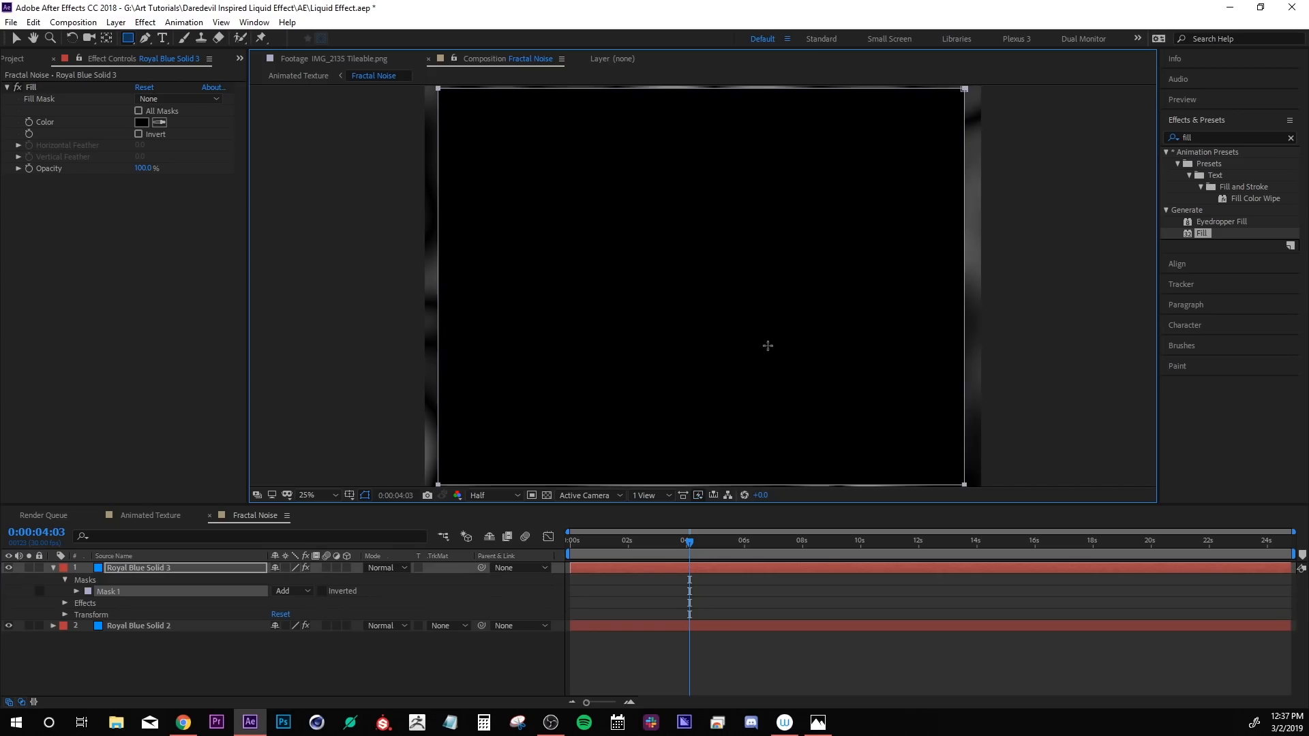
{"action": "left_click", "coordinate": [78, 635]}
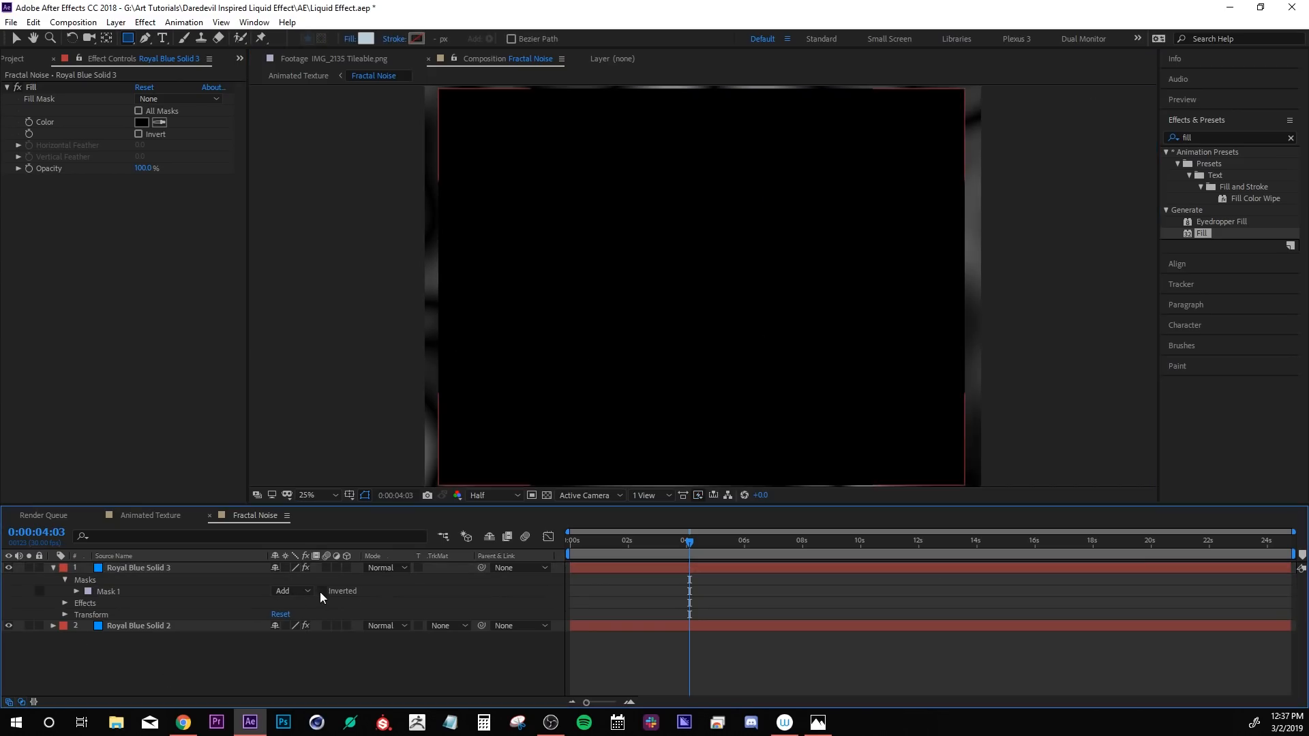
{"action": "left_click", "coordinate": [322, 591]}
Set the border mask's feather to 230 pixels and its expansion to -153 pixels.
{"action": "key", "text": "comma"}
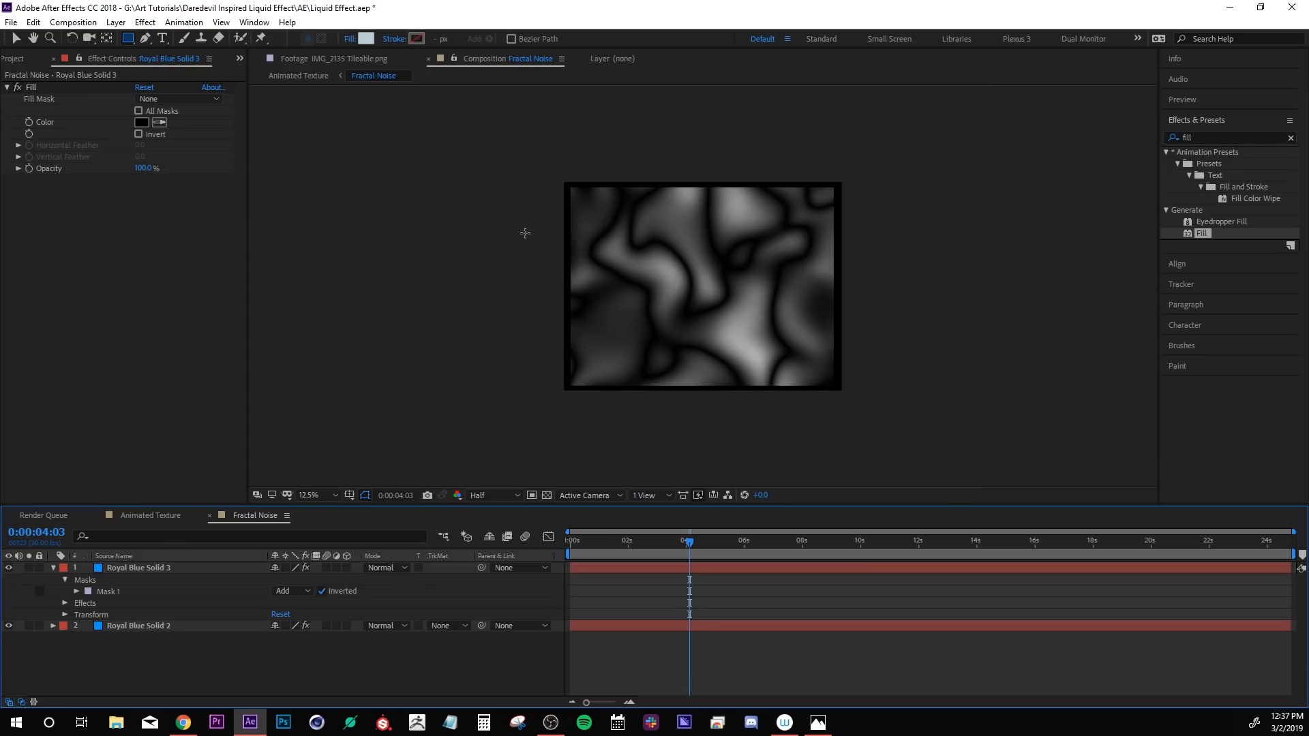
{"action": "left_click", "coordinate": [76, 591]}
{"action": "left_click_drag", "start_coordinate": [299, 618], "coordinate": [448, 620]}
{"action": "left_click", "coordinate": [277, 654]}
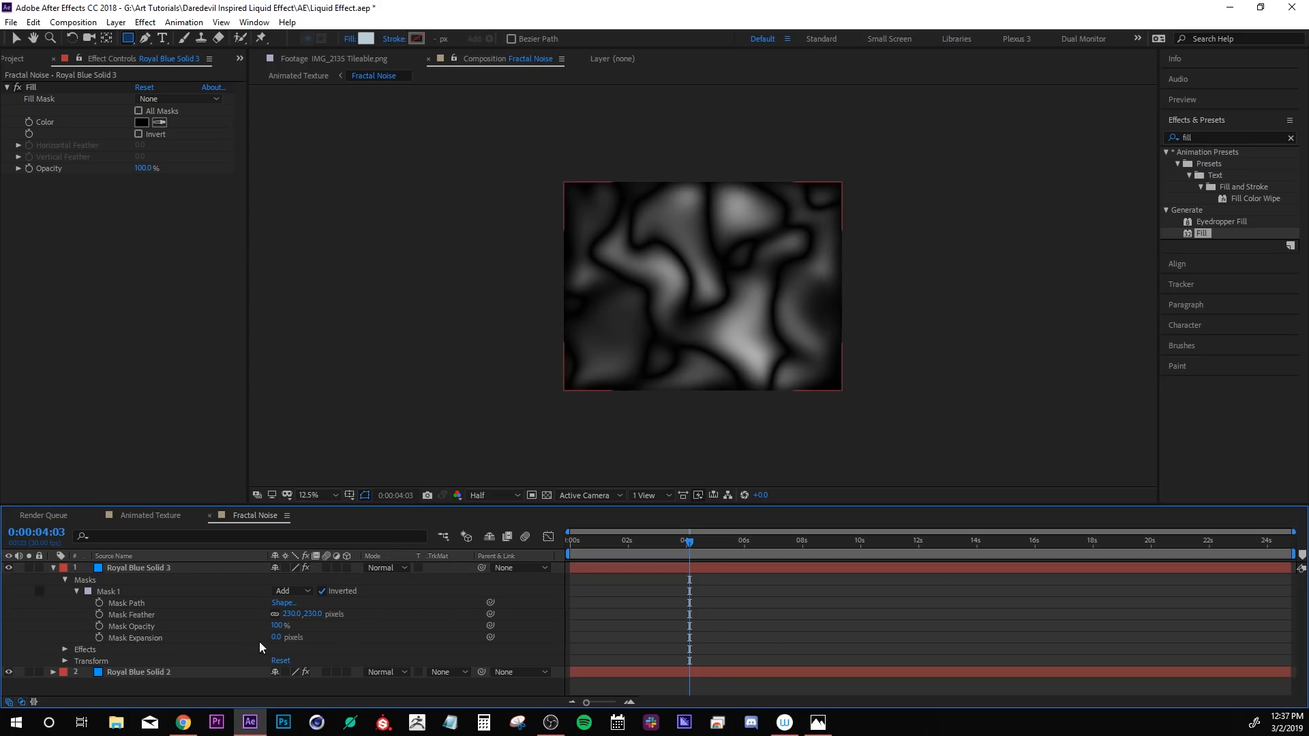
{"action": "left_click_drag", "start_coordinate": [275, 639], "coordinate": [168, 632]}
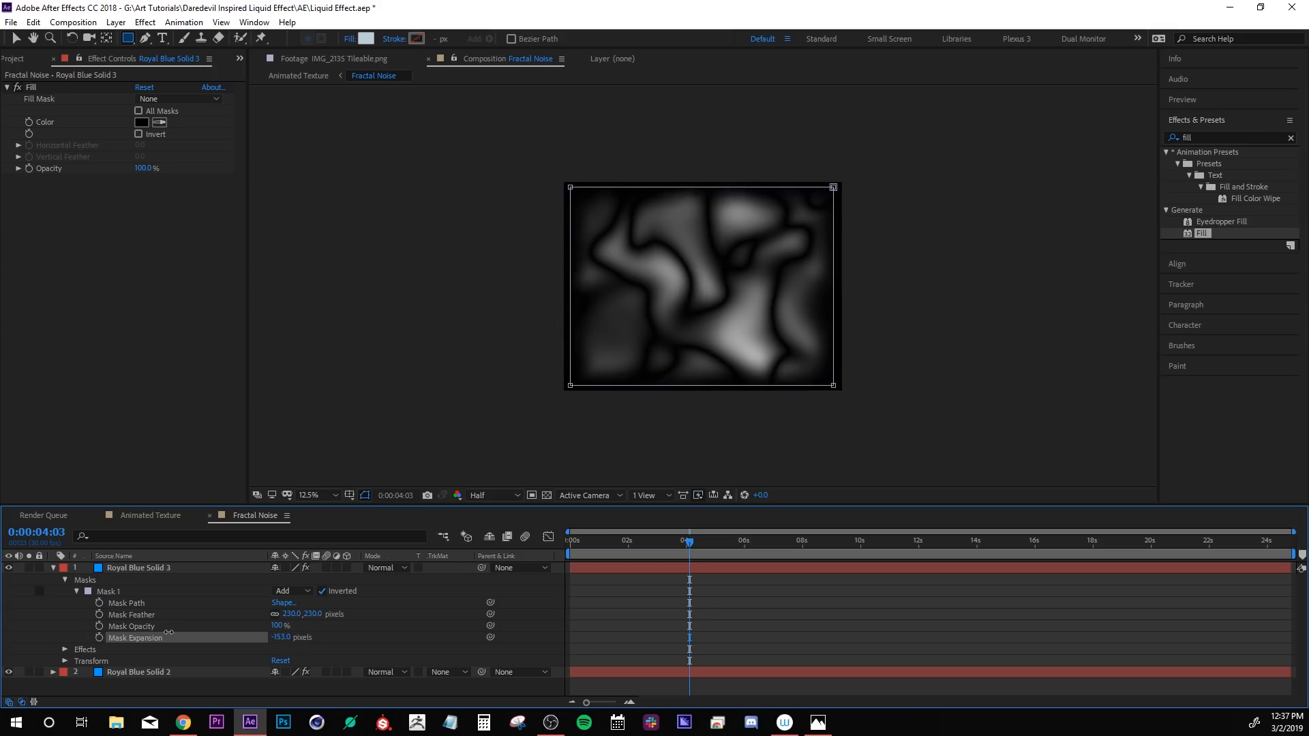
{"action": "left_click", "coordinate": [687, 622]}
{"action": "key", "text": "period"}
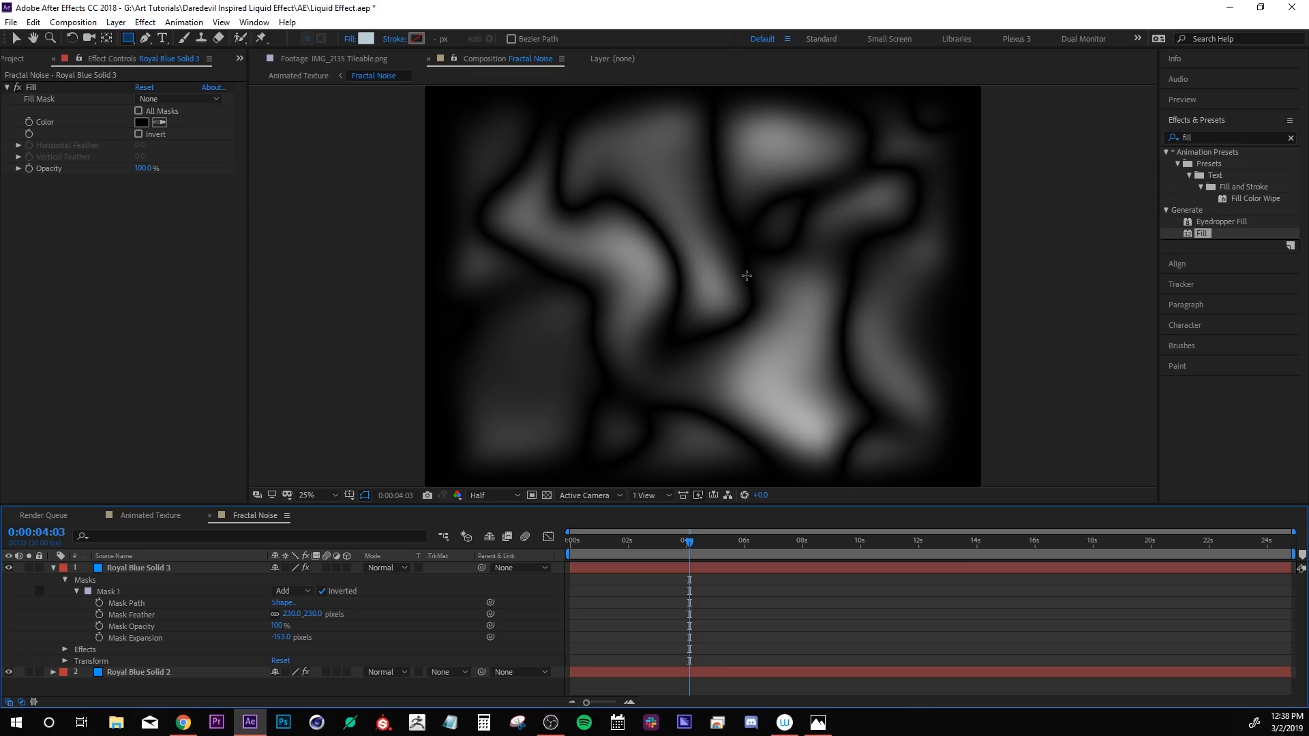
In the Animated Texture composition, hide the Fractal Noise layer and apply Displacement Map to IMG_2135 Tileable.png.
{"action": "left_click", "coordinate": [151, 516]}
{"action": "left_click", "coordinate": [207, 649]}
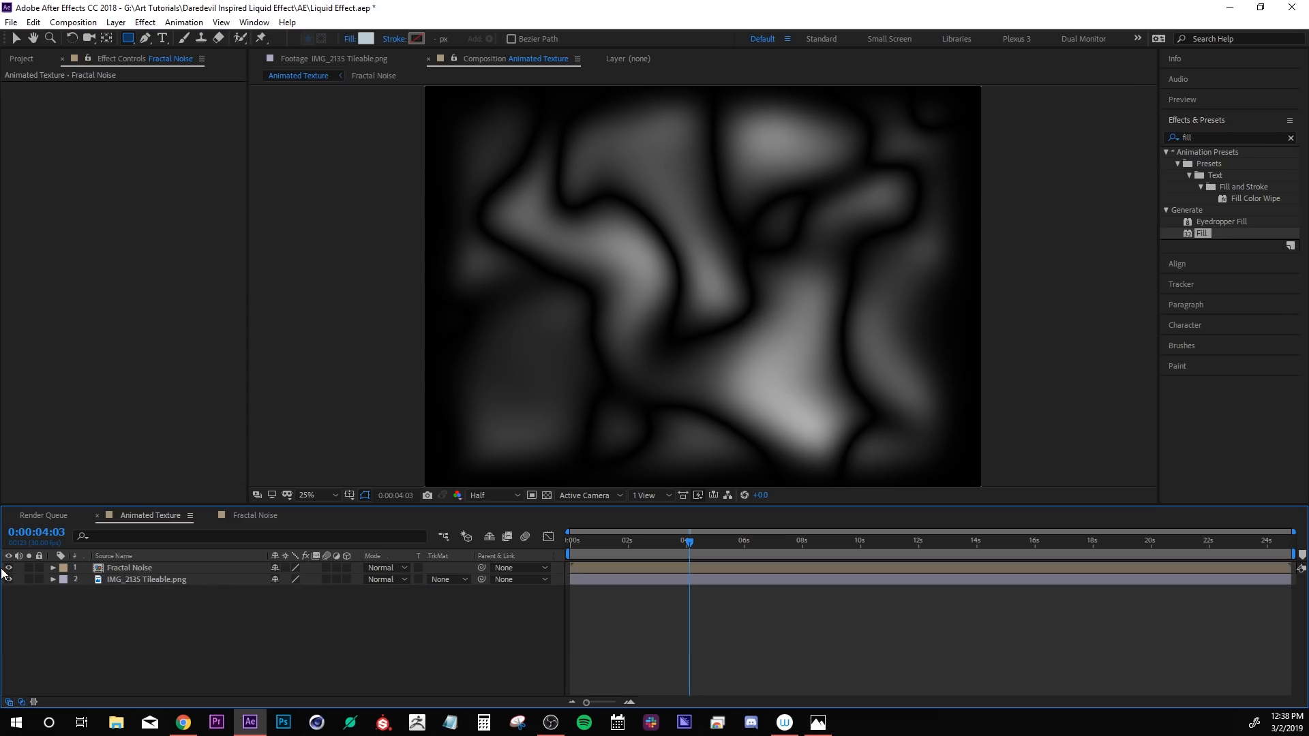
{"action": "left_click", "coordinate": [8, 568]}
{"action": "left_click", "coordinate": [147, 580]}
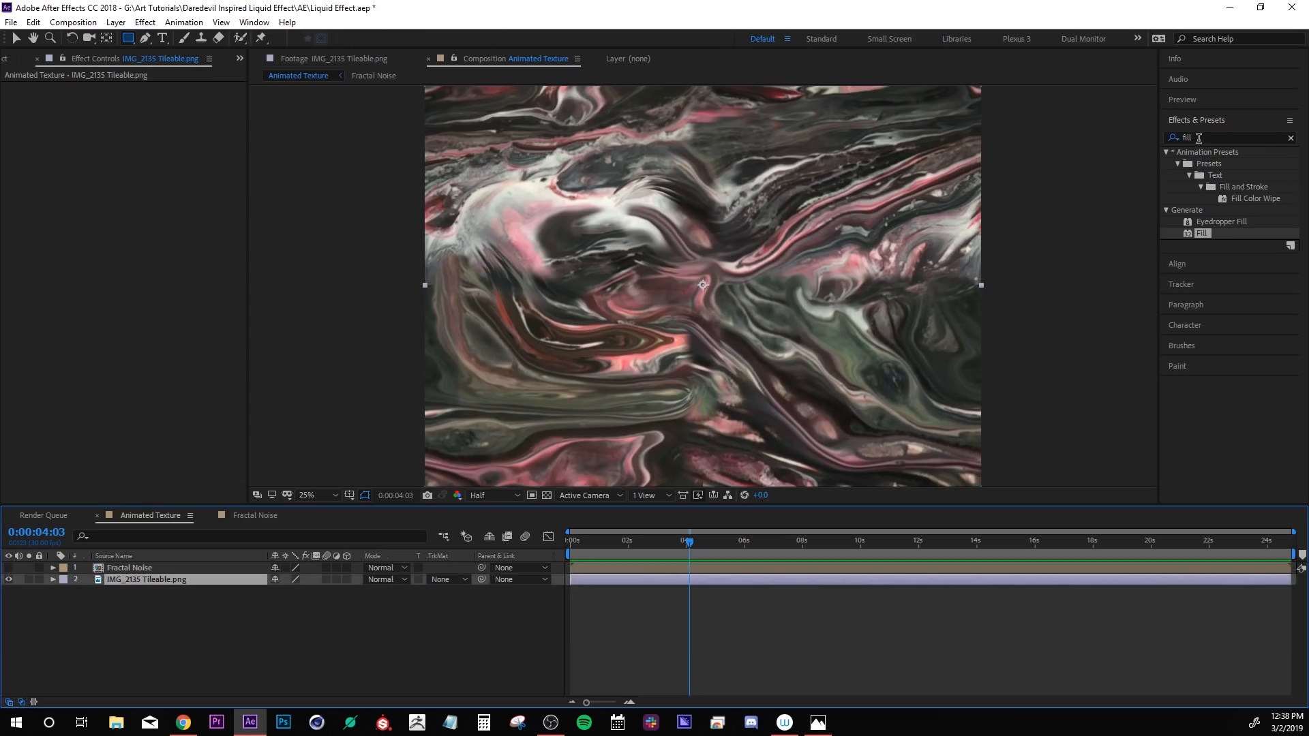
{"action": "left_click", "coordinate": [1227, 138]}
{"action": "type", "text": "displac"}
{"action": "left_click_drag", "start_coordinate": [1255, 210], "coordinate": [169, 577]}
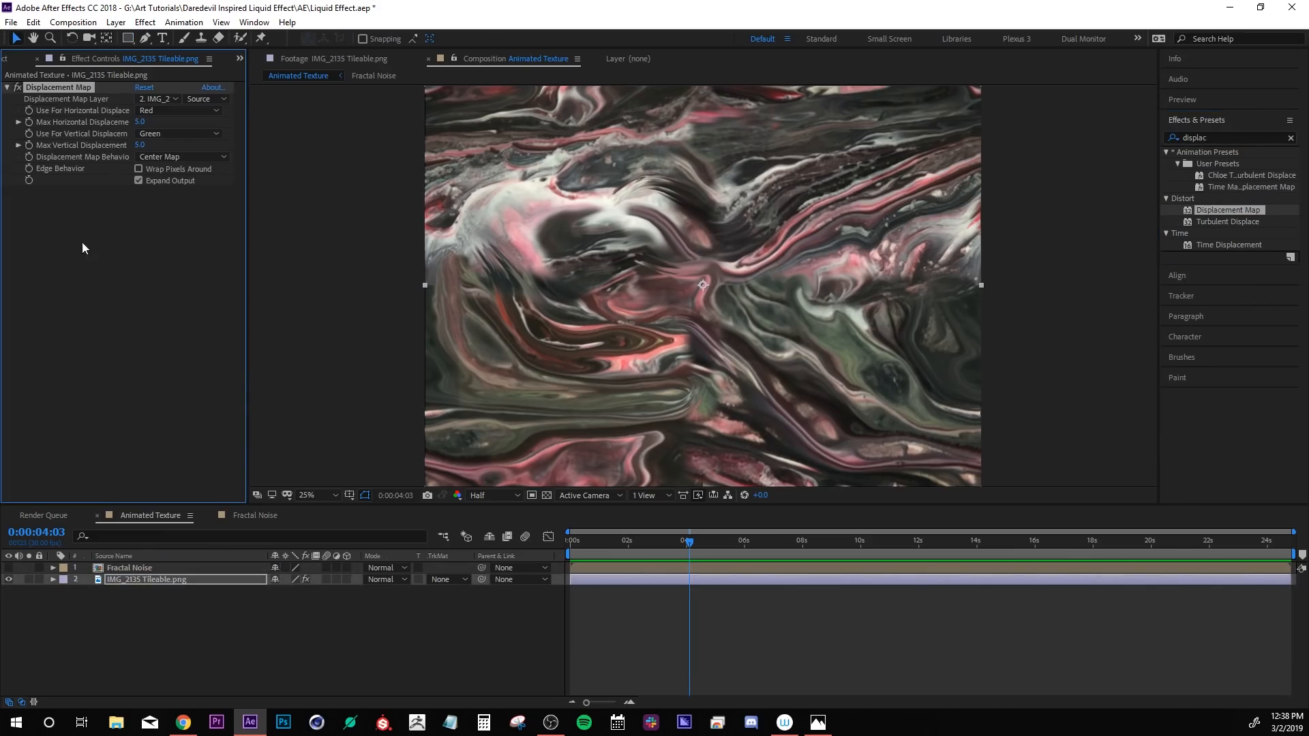
Set the Displacement Map layer to Fractal Noise, sampling its Effects & Masks.
{"action": "left_click", "coordinate": [151, 99]}
{"action": "left_click", "coordinate": [167, 129]}
{"action": "left_click", "coordinate": [204, 98]}
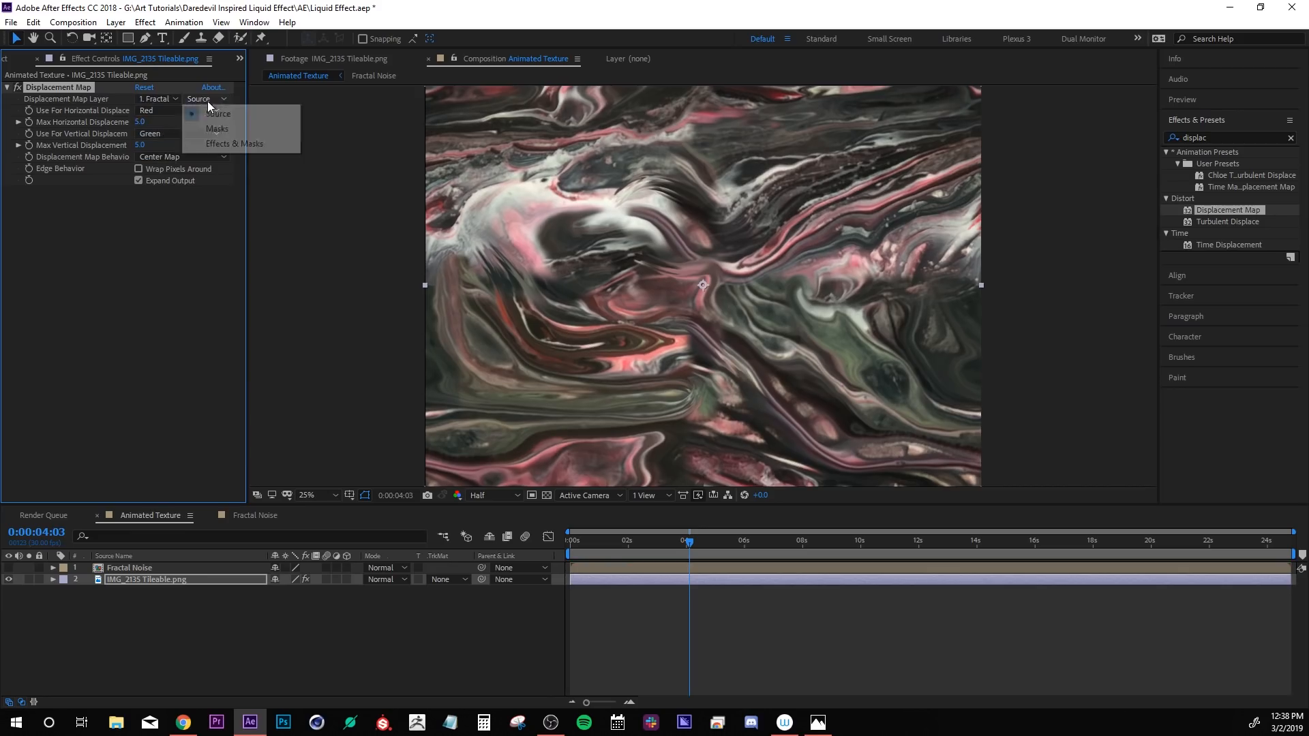
{"action": "left_click", "coordinate": [209, 144]}
{"action": "left_click", "coordinate": [603, 636]}
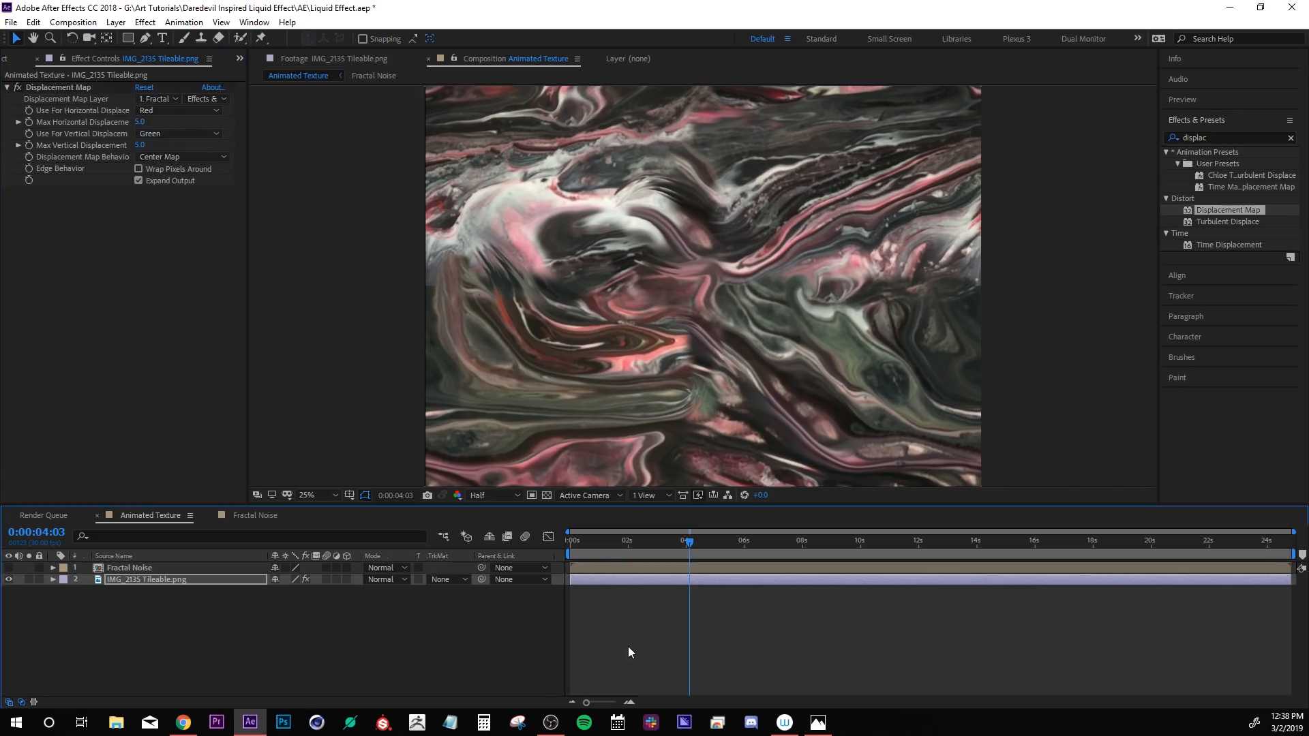
Set the maximum horizontal and vertical displacement to 100 each and preview the texture animation.
{"action": "left_click", "coordinate": [139, 123]}
{"action": "type", "text": "100"}
{"action": "key", "text": "Tab"}
{"action": "type", "text": "100"}
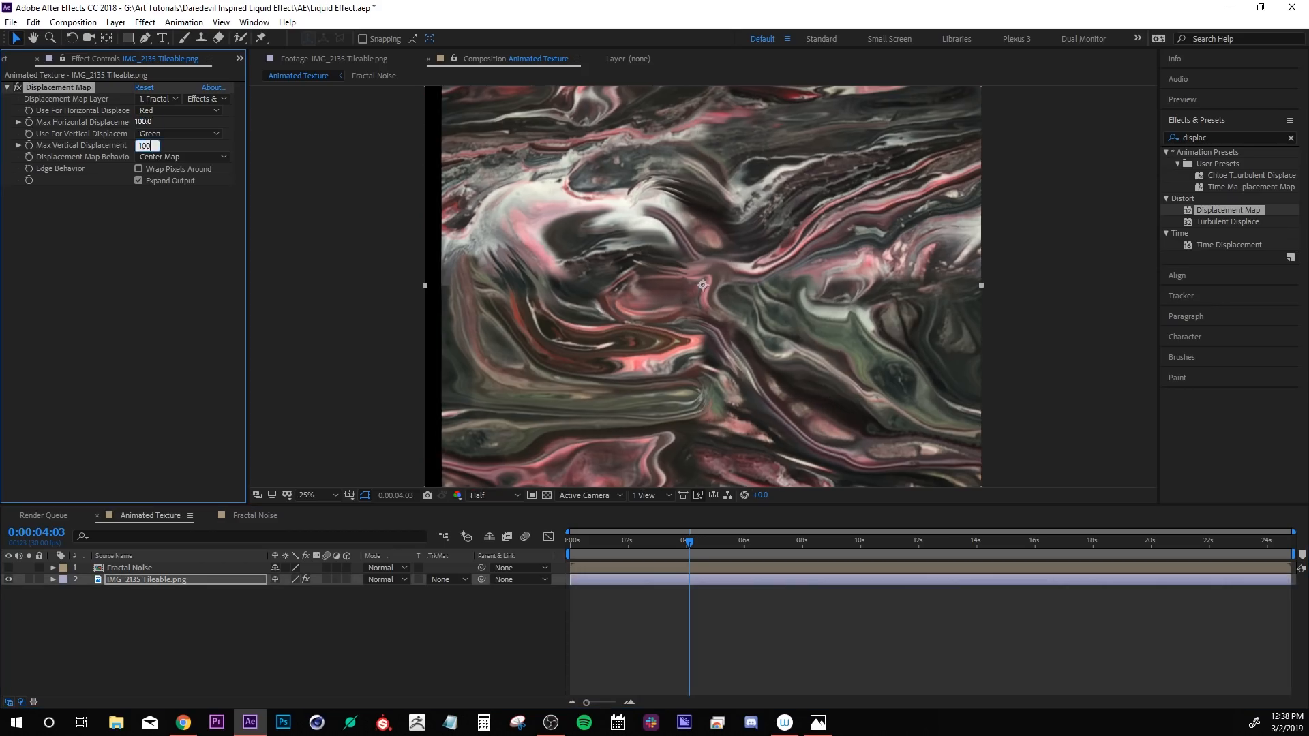
{"action": "key", "text": "Return"}
{"action": "left_click", "coordinate": [652, 614]}
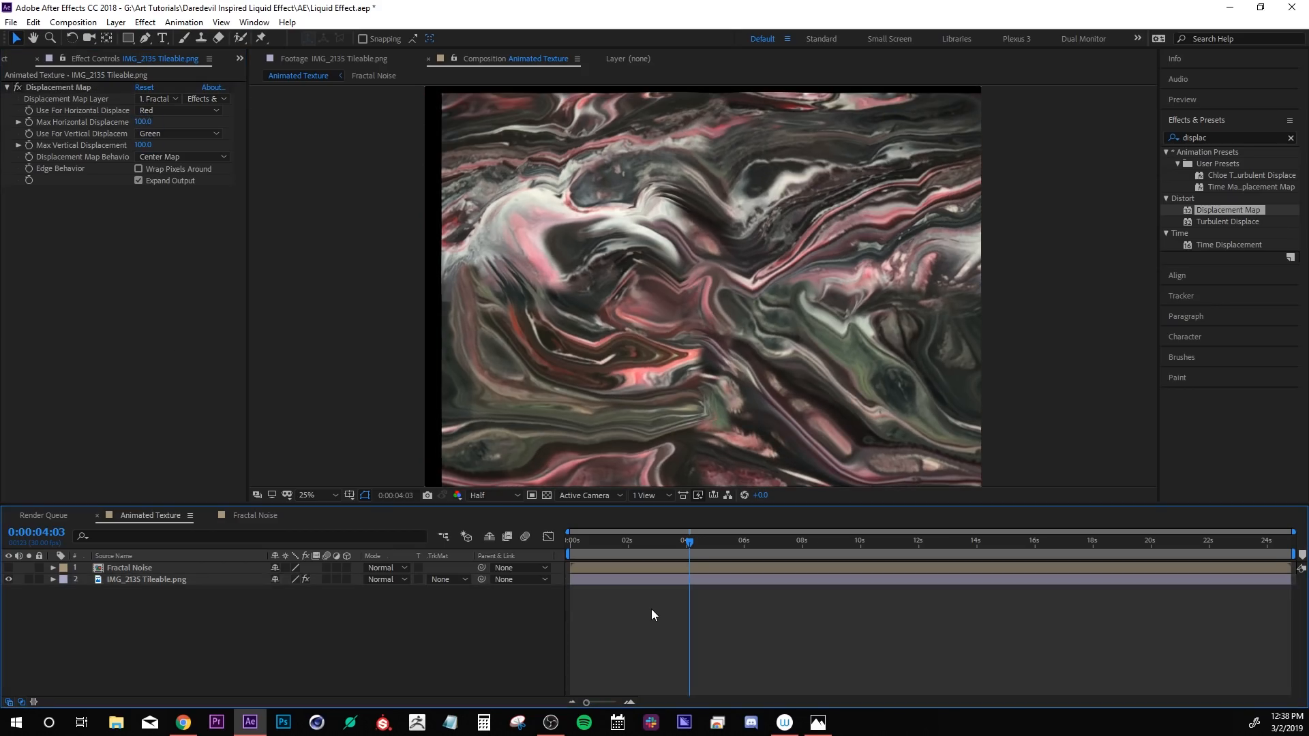
{"action": "key", "text": "space"}
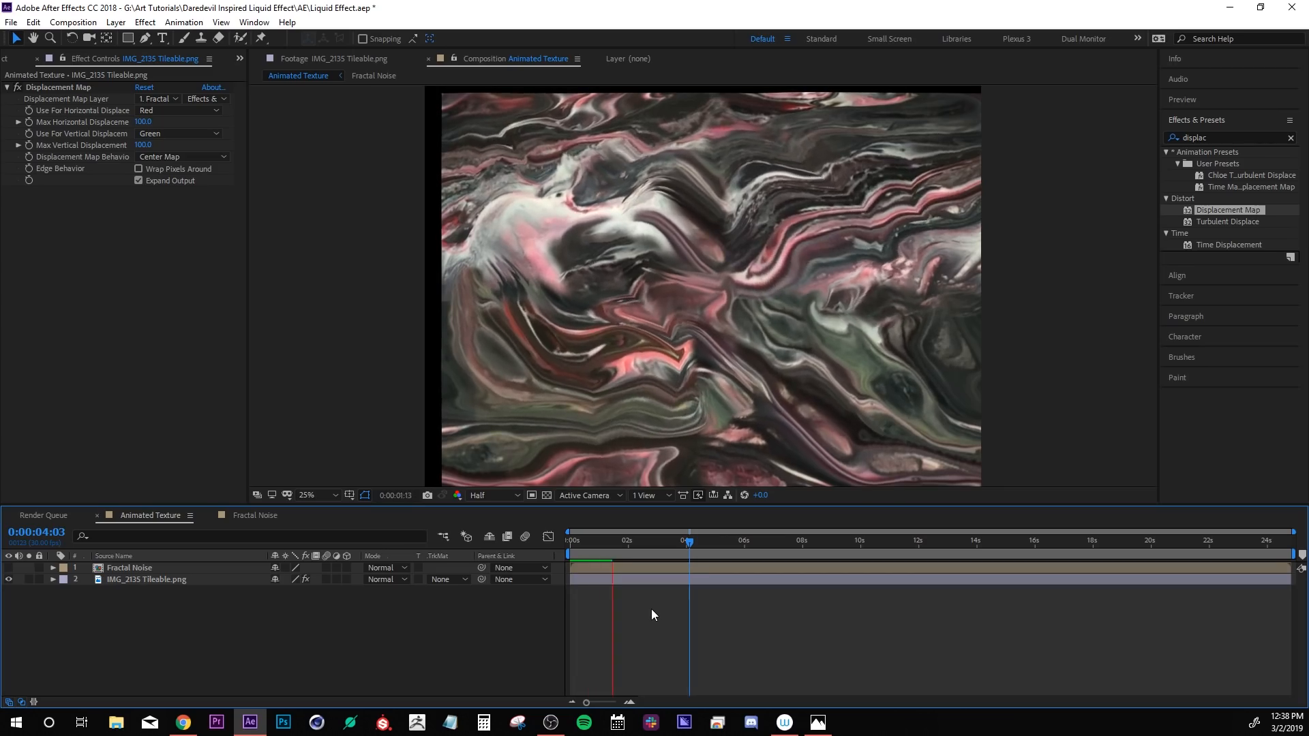
{"action": "key", "text": "space"}
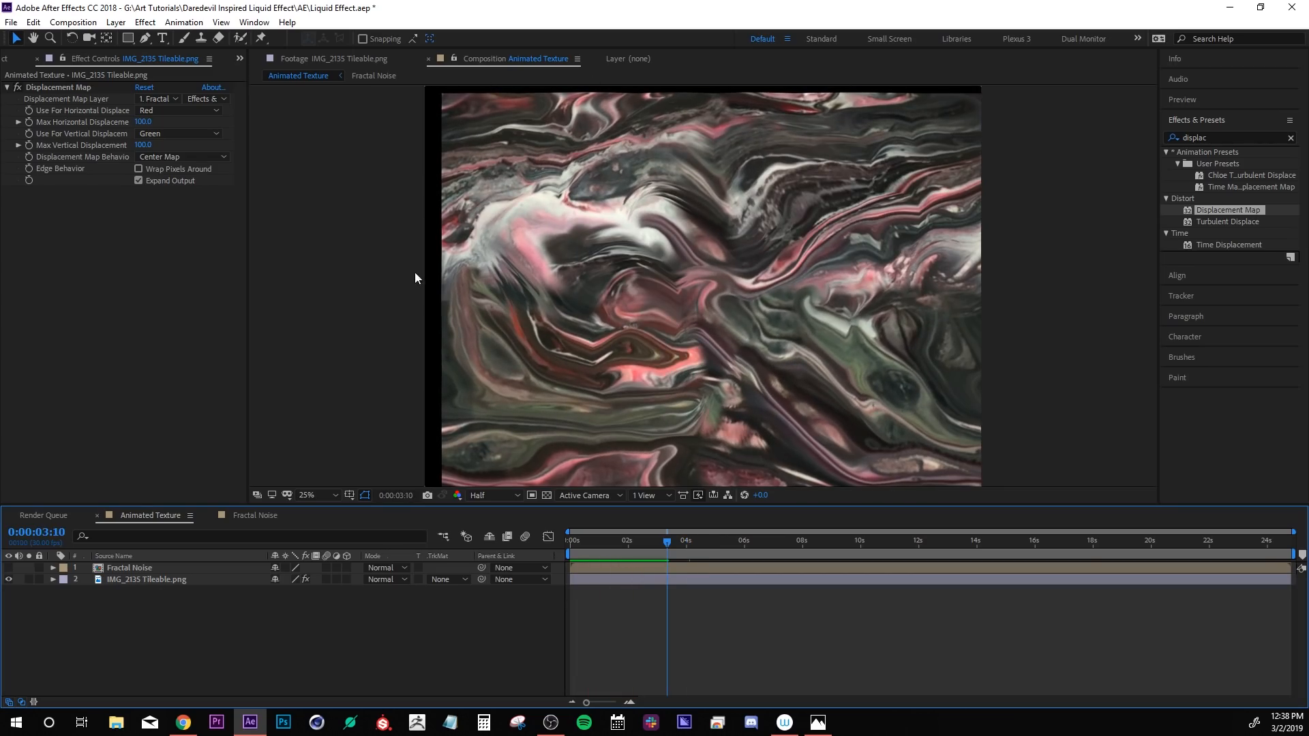
Enable Wrap Pixels Around for the Displacement Map's edge behavior and preview the animation again.
{"action": "left_click", "coordinate": [139, 169]}
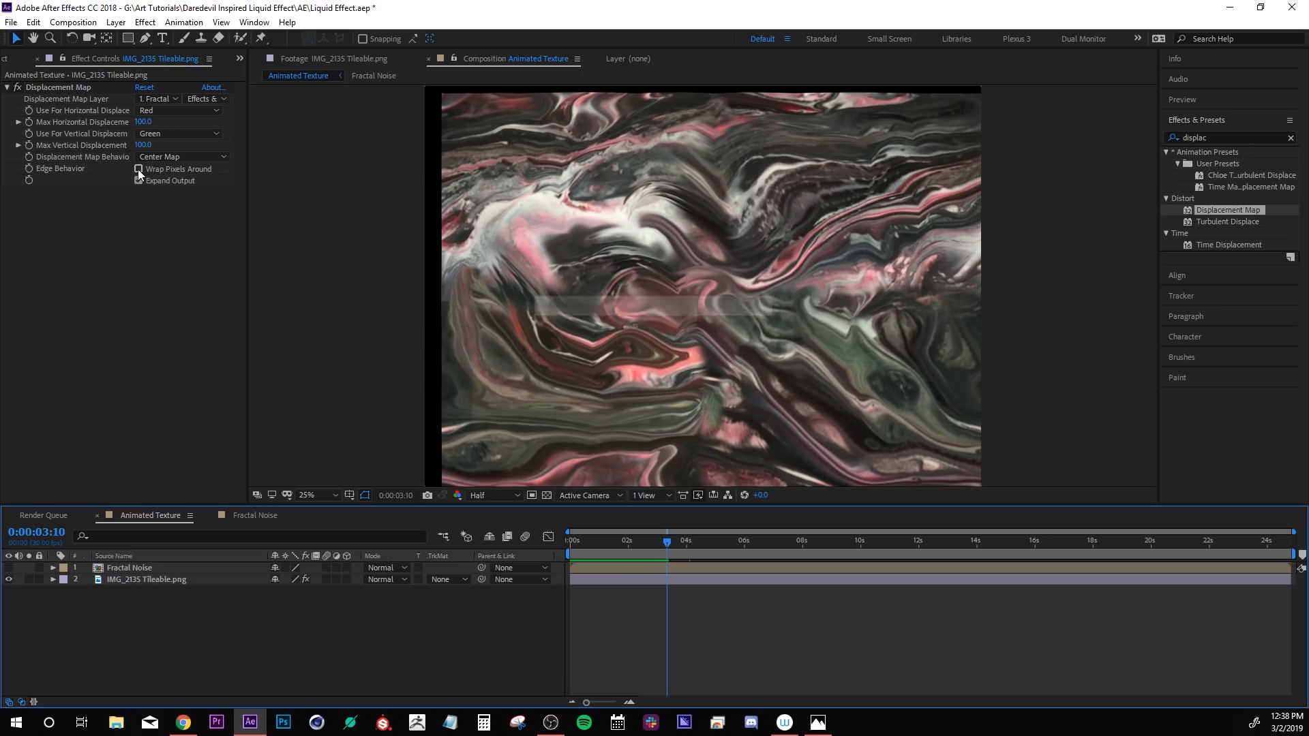
{"action": "left_click", "coordinate": [138, 169]}
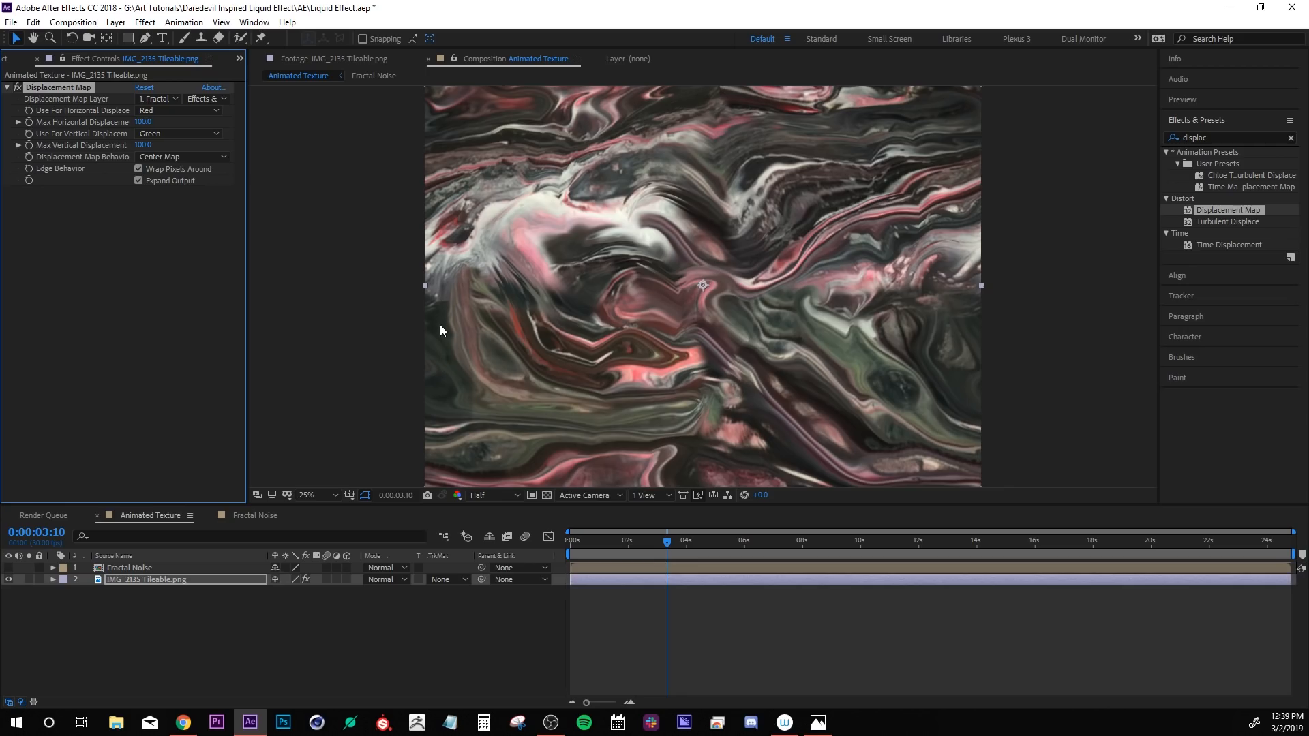
{"action": "key", "text": "space"}
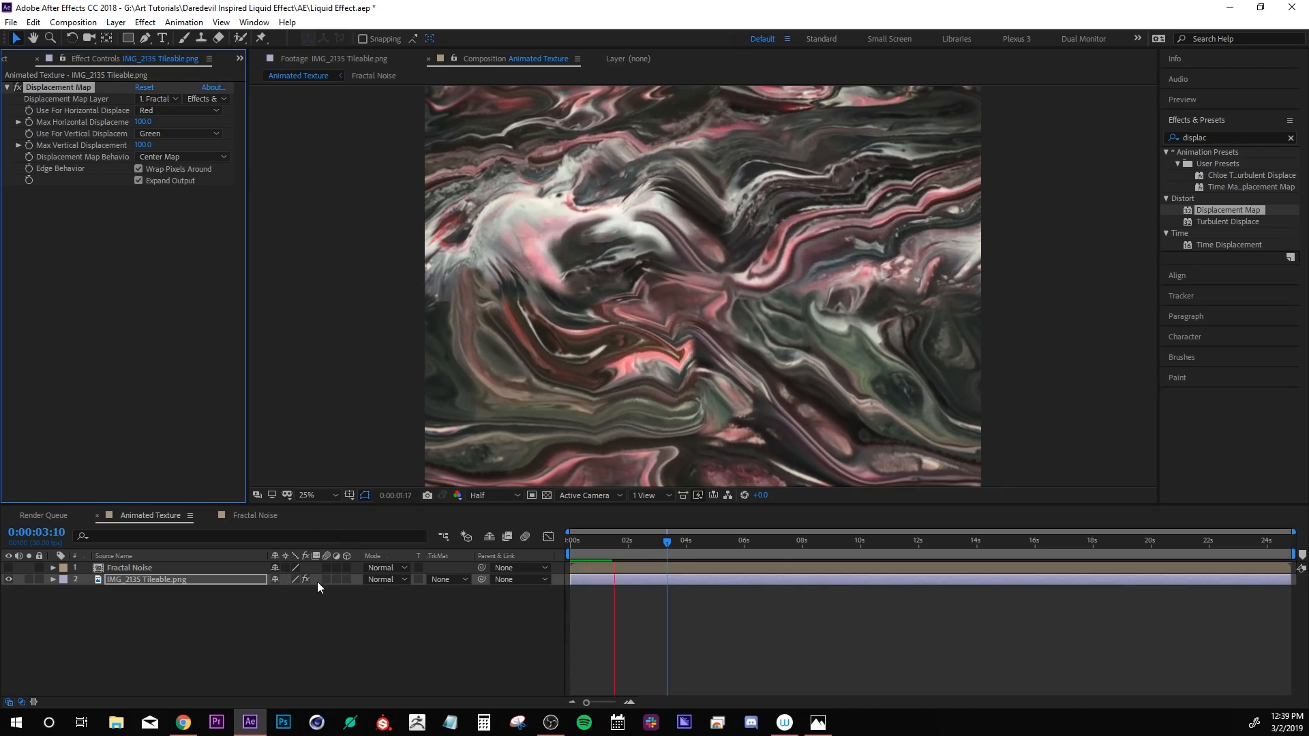
In the Fractal Noise composition, add a comp-sized solid above the other layers and make it an adjustment layer.
{"action": "double_click", "coordinate": [169, 569]}
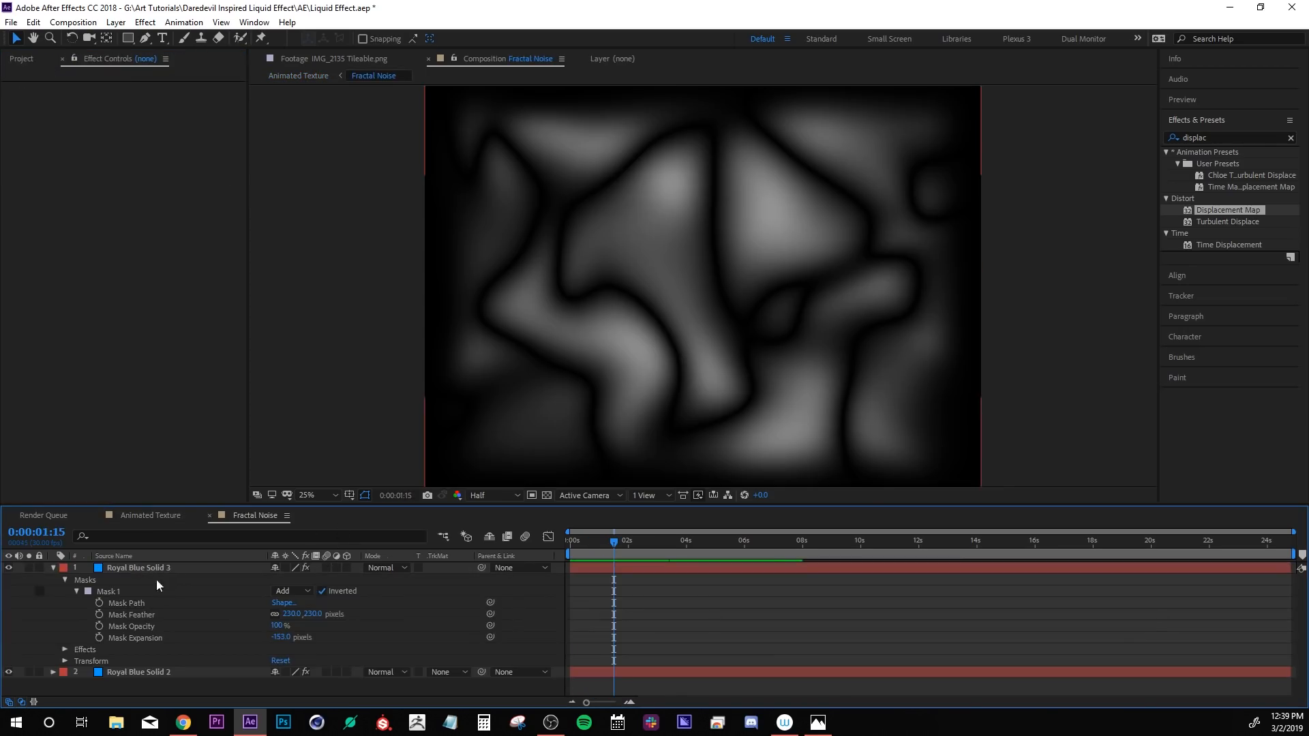
{"action": "left_click", "coordinate": [53, 568]}
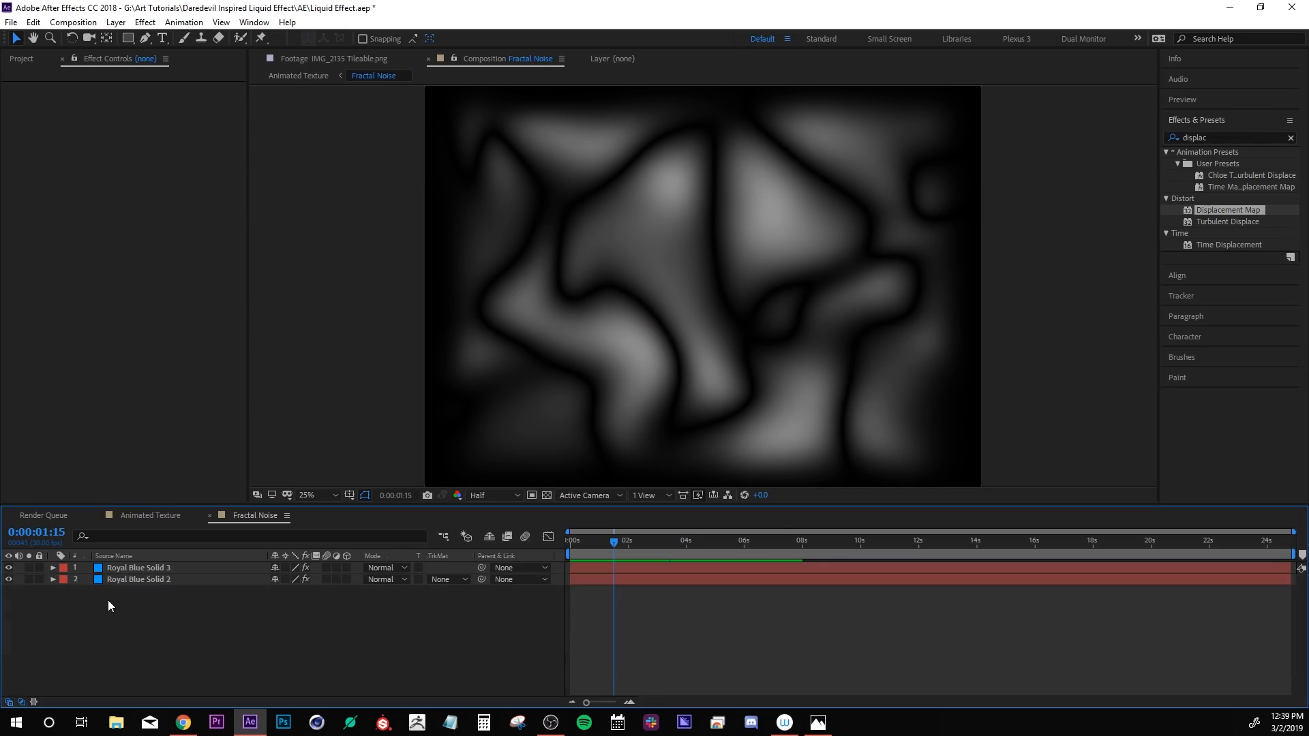
{"action": "key", "text": "ctrl+y"}
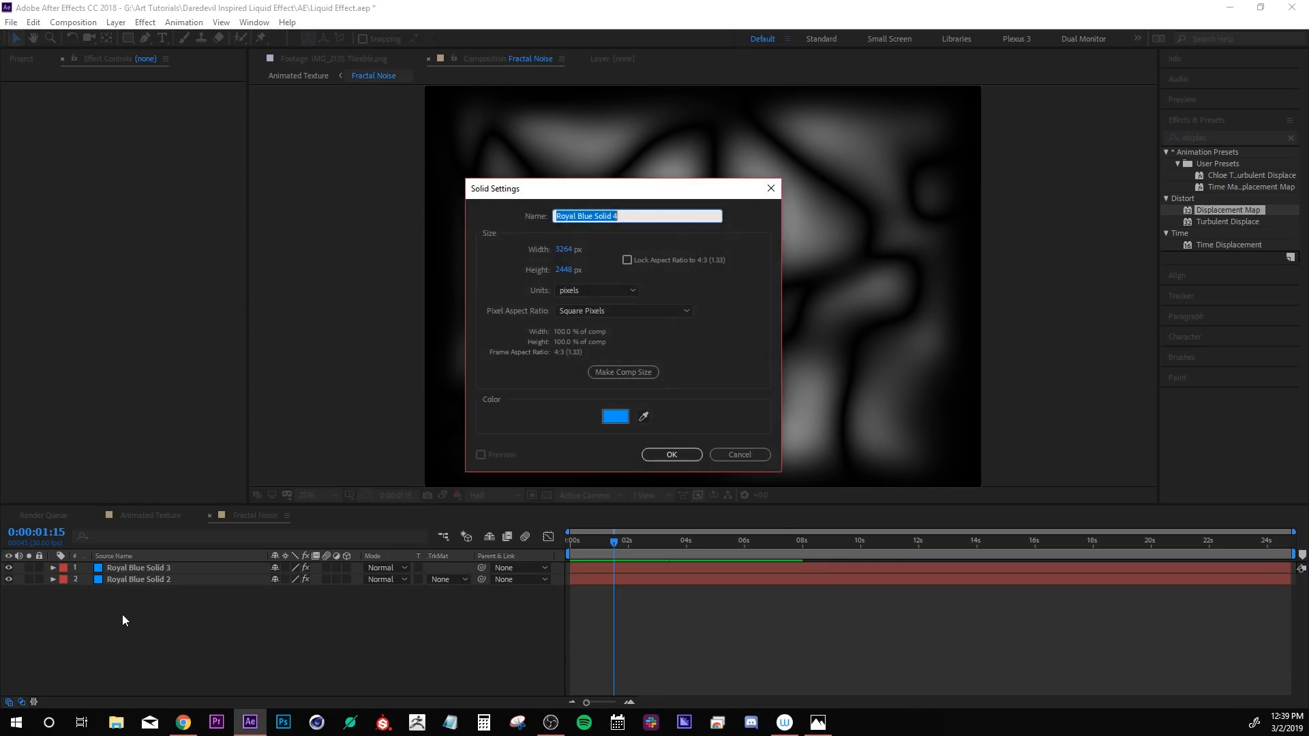
{"action": "left_click", "coordinate": [649, 454]}
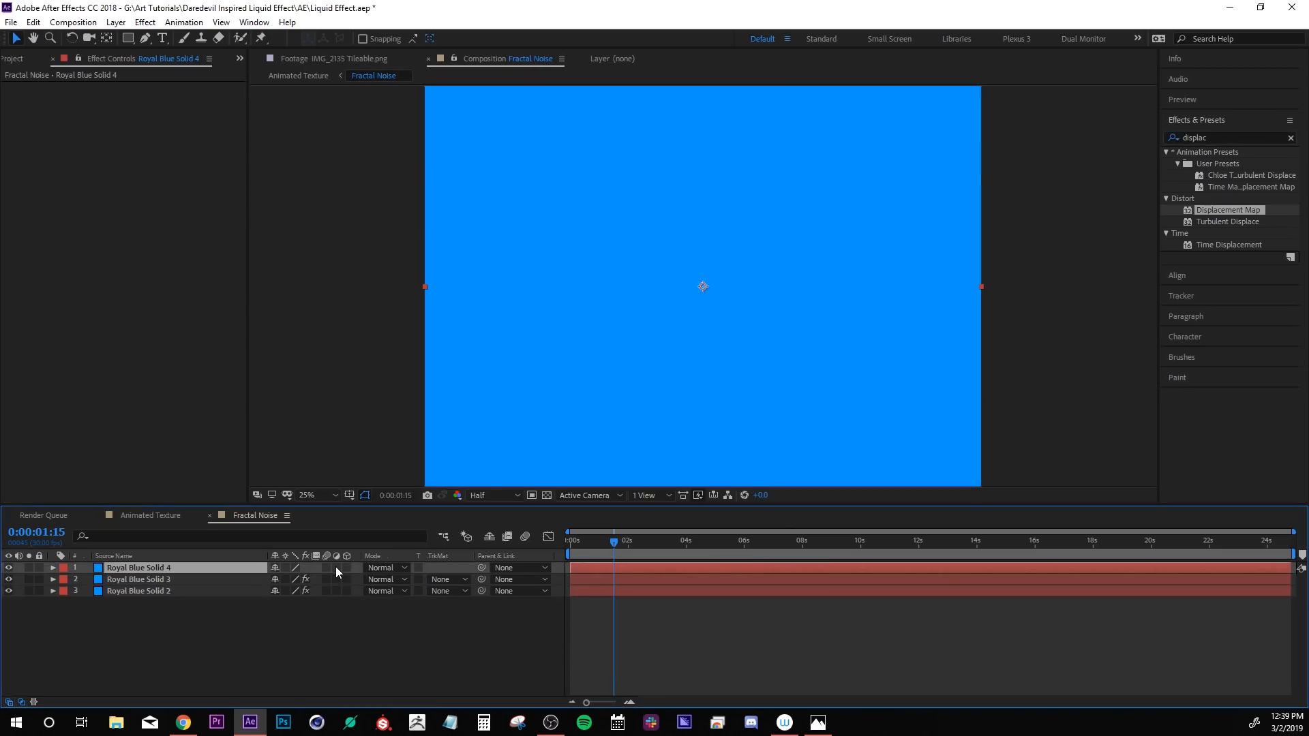
{"action": "left_click", "coordinate": [336, 567]}
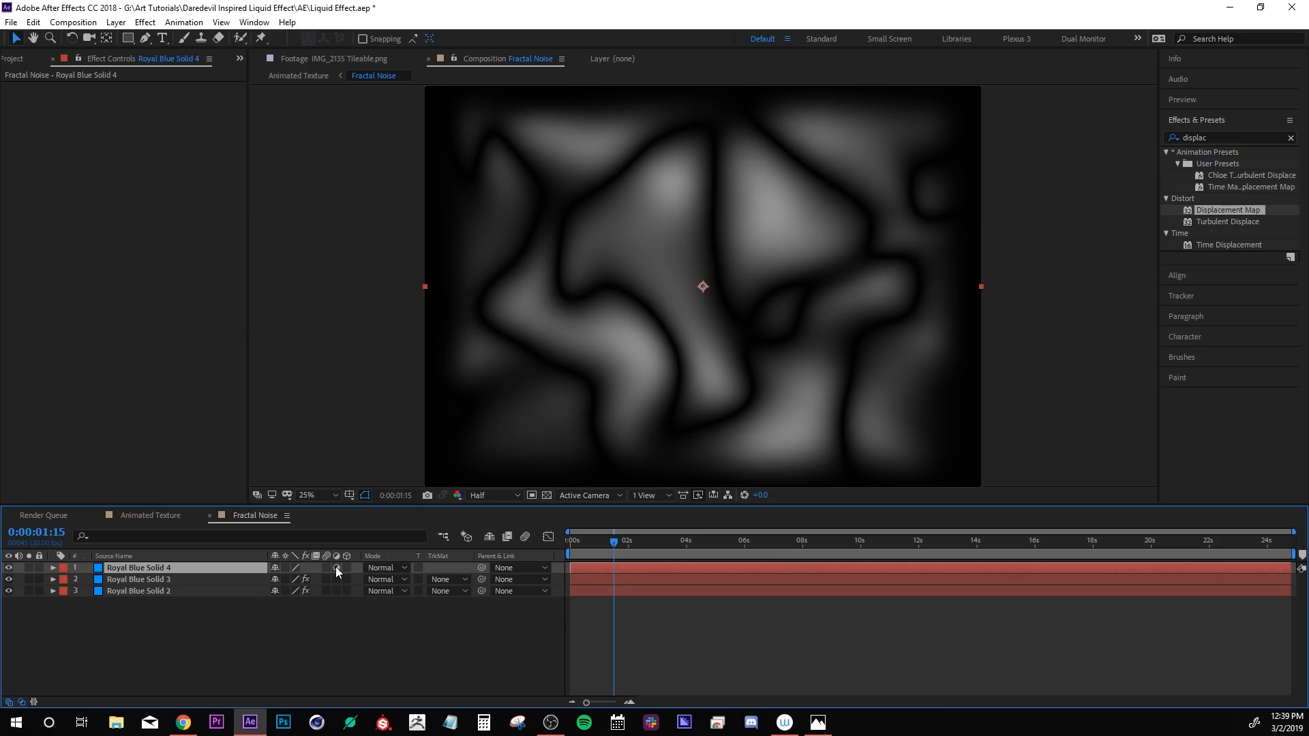
Apply Fast Blur (Legacy) to the adjustment layer with a Blurriness of 38.
{"action": "double_click", "coordinate": [1194, 138]}
{"action": "type", "text": "fast"}
{"action": "left_click_drag", "start_coordinate": [1221, 257], "coordinate": [139, 570]}
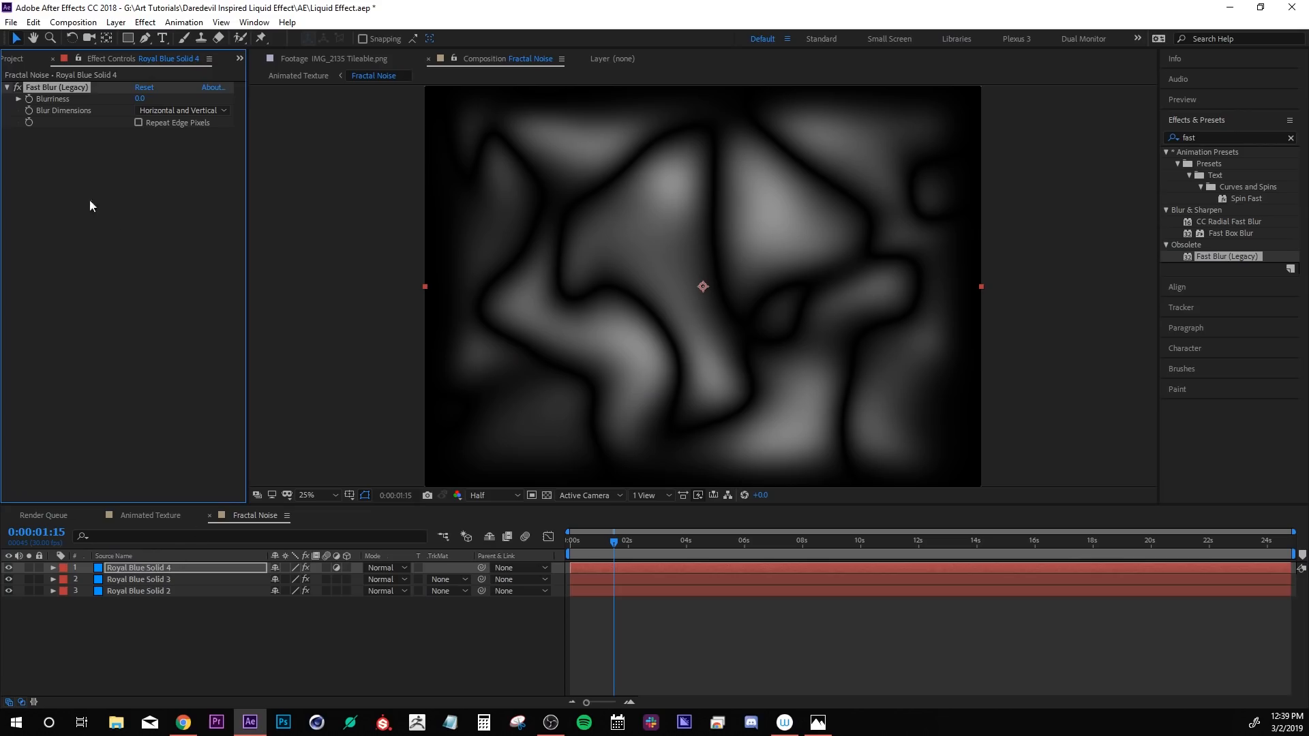
{"action": "left_click", "coordinate": [140, 99]}
{"action": "type", "text": "38"}
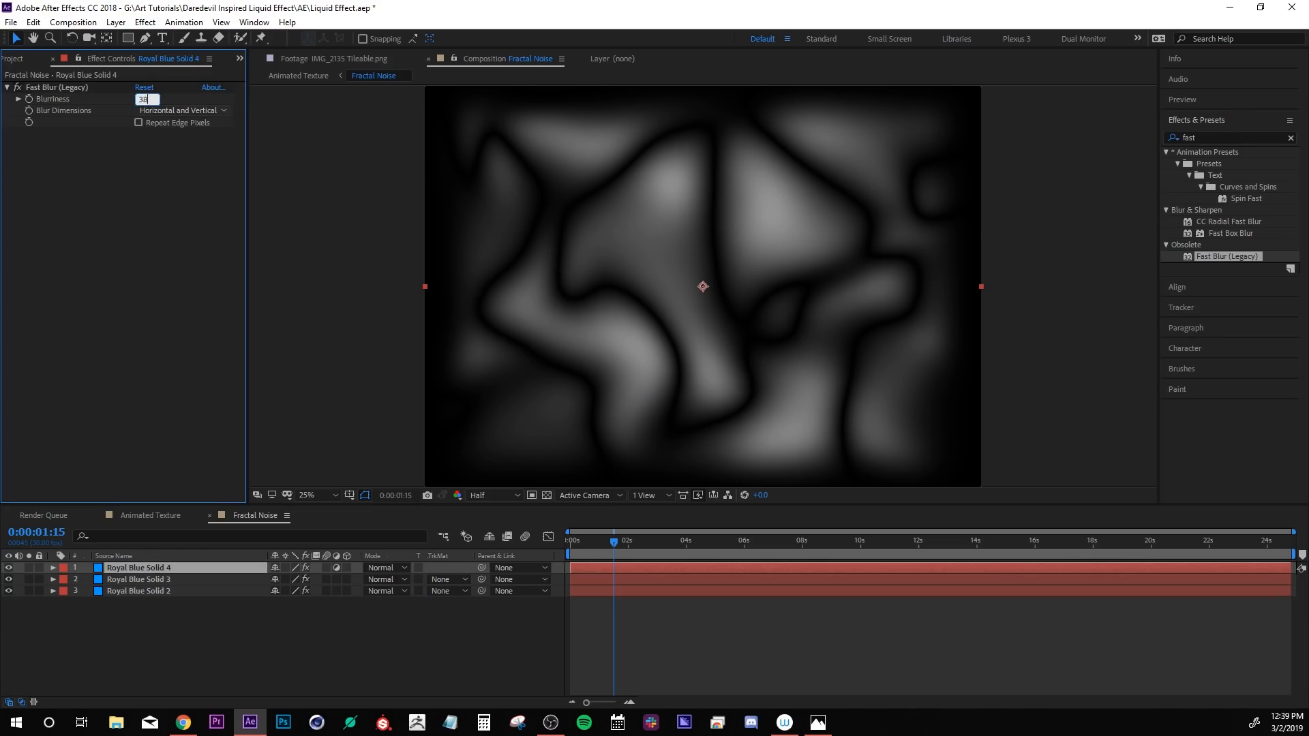
{"action": "key", "text": "Return"}
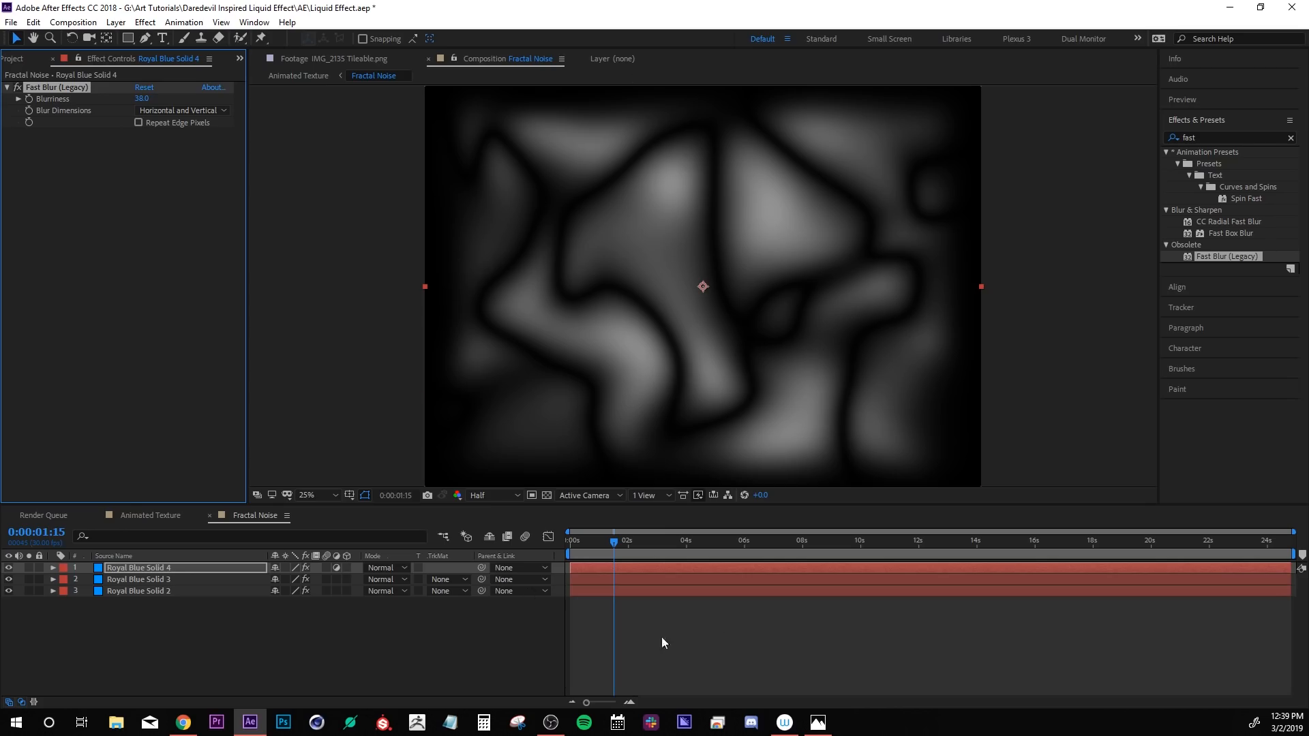
Return to the Animated Texture composition and preview the displacement with the blurred noise.
{"action": "left_click", "coordinate": [140, 516]}
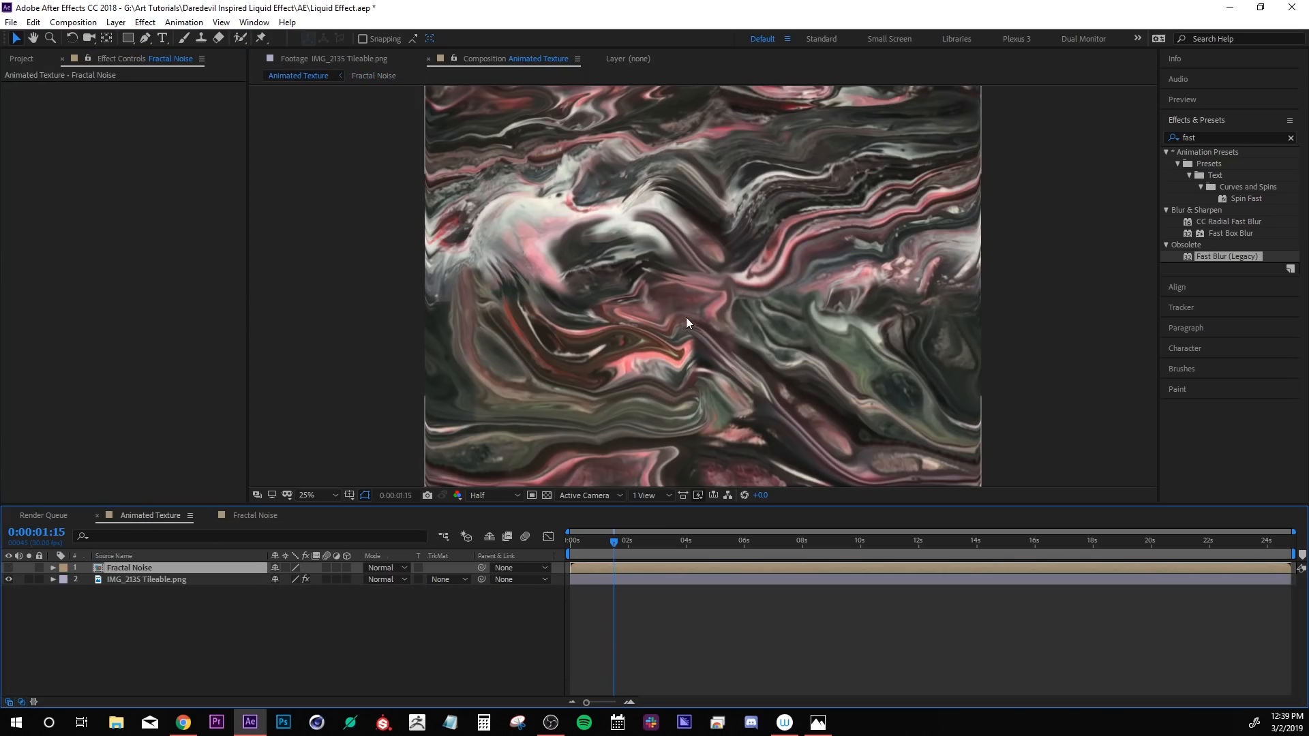
{"action": "key", "text": "space"}
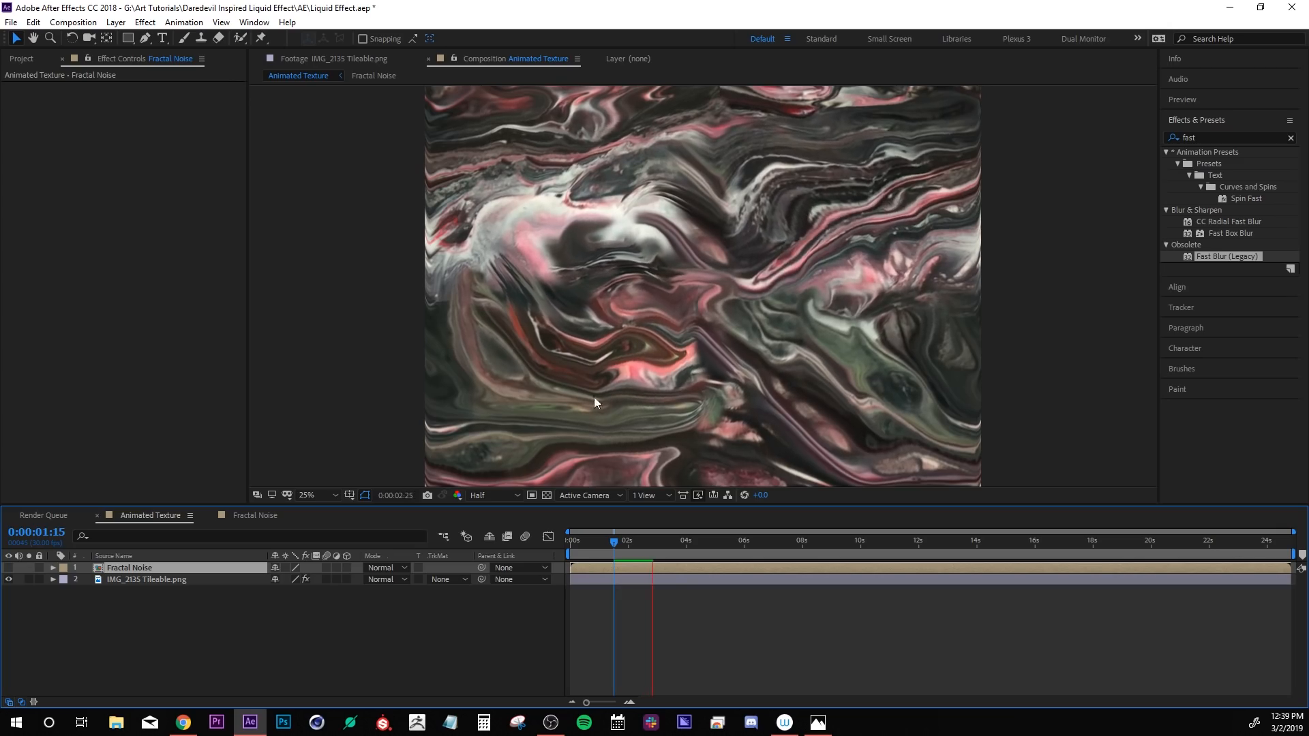
{"action": "mouse_move", "coordinate": [636, 538]}
{"action": "left_mouse_down"}
{"action": "mouse_move", "coordinate": [645, 546]}
{"action": "mouse_move", "coordinate": [624, 545]}
{"action": "mouse_move", "coordinate": [649, 543]}
{"action": "mouse_move", "coordinate": [632, 554]}
{"action": "mouse_move", "coordinate": [596, 546]}
{"action": "mouse_move", "coordinate": [644, 533]}
{"action": "left_mouse_up"}
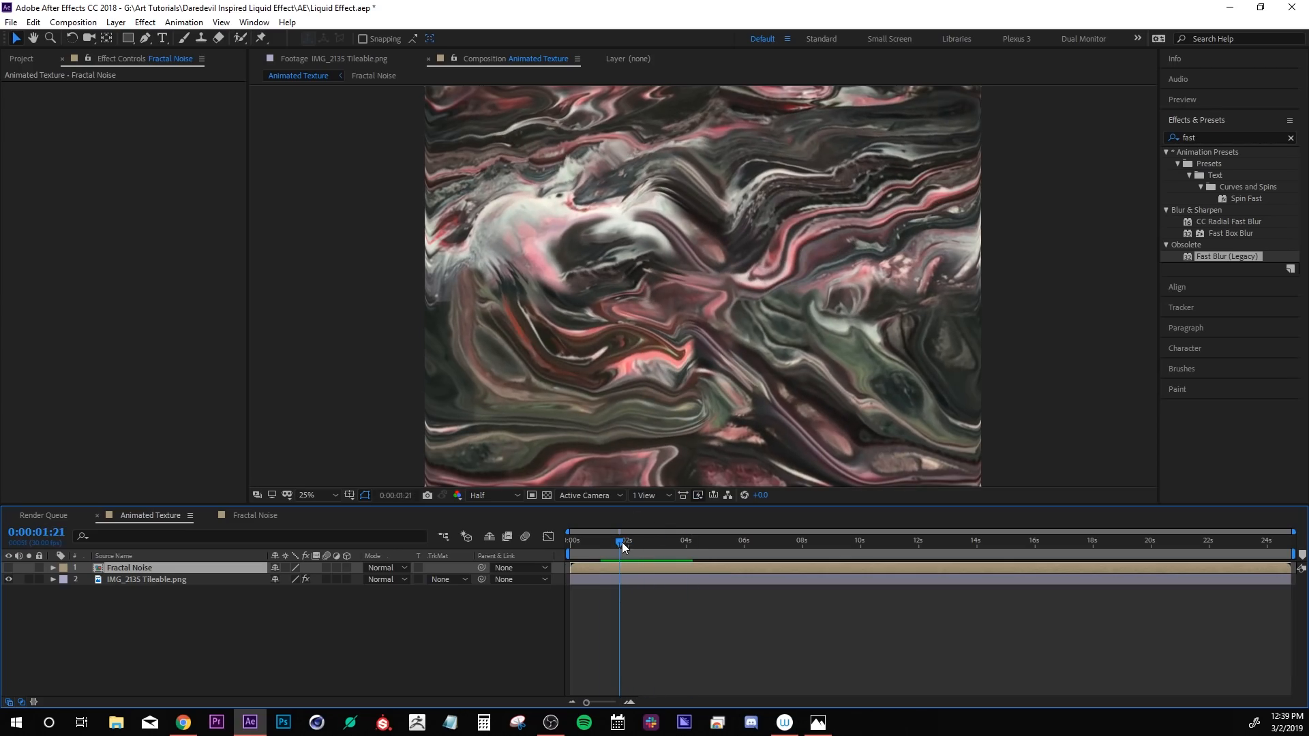
Add Animated Texture to the render queue and set its output module format to JPEG Sequence.
{"action": "key", "text": "ctrl+m"}
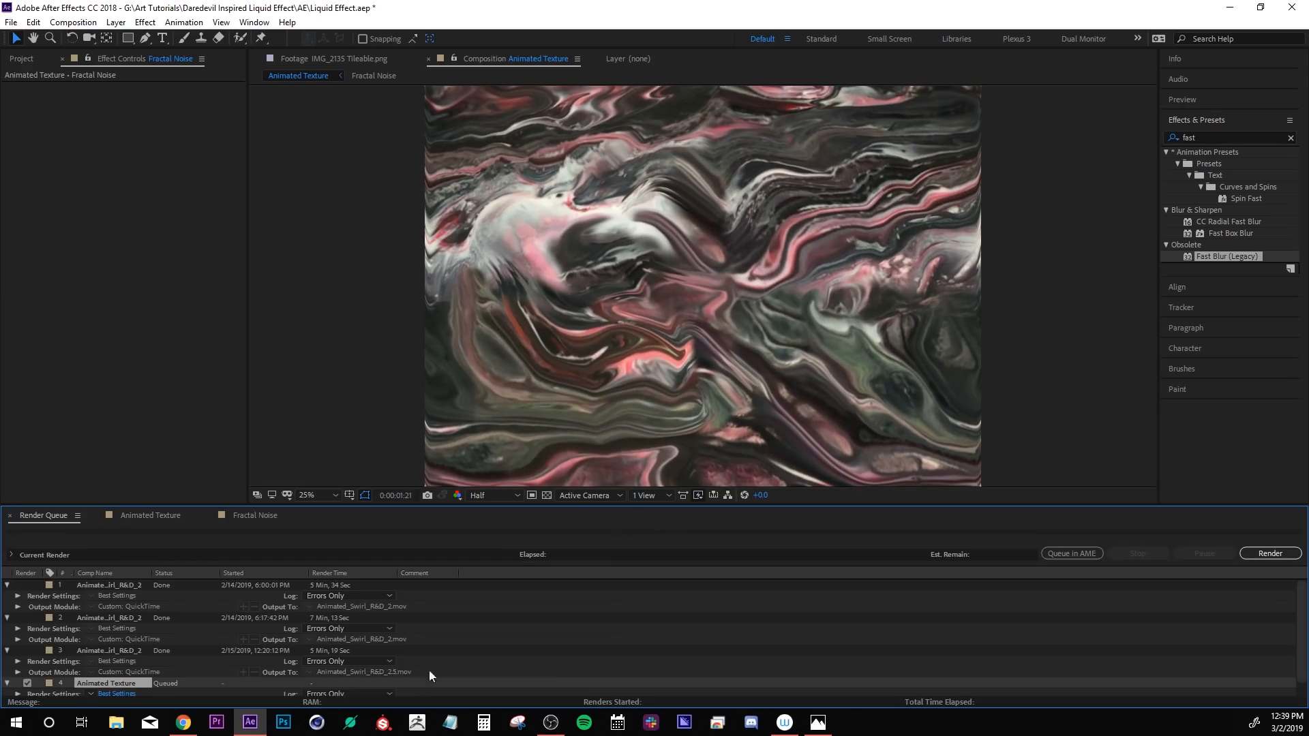
{"action": "left_click", "coordinate": [133, 690]}
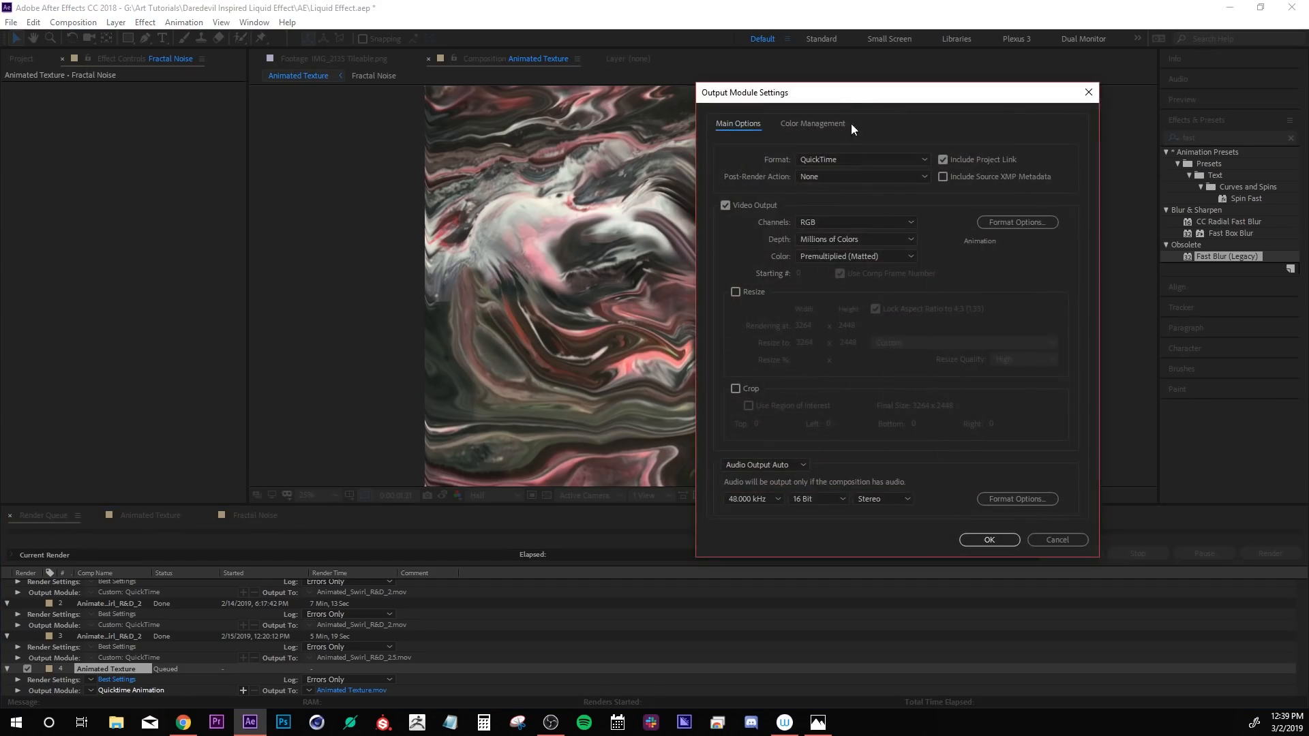
{"action": "left_click_drag", "start_coordinate": [847, 92], "coordinate": [728, 136]}
{"action": "left_click", "coordinate": [695, 203]}
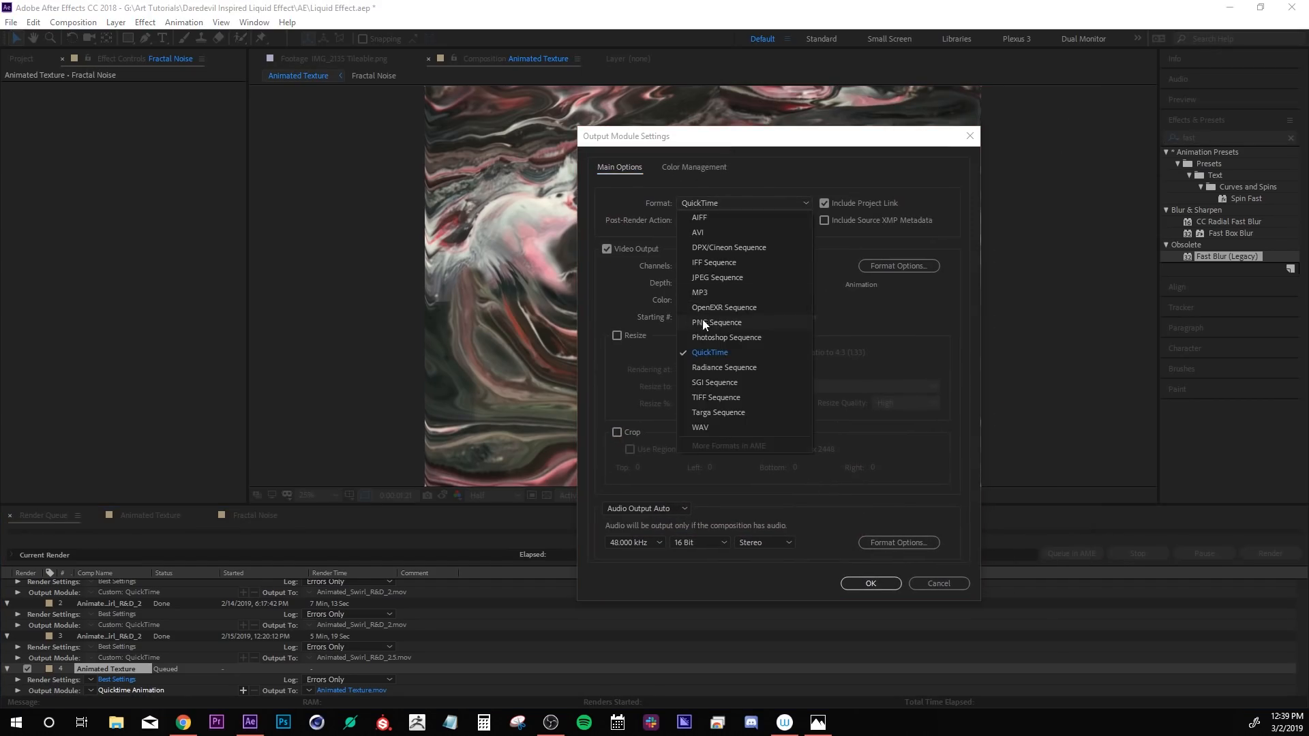
{"action": "left_click", "coordinate": [698, 320]}
{"action": "left_click", "coordinate": [705, 206]}
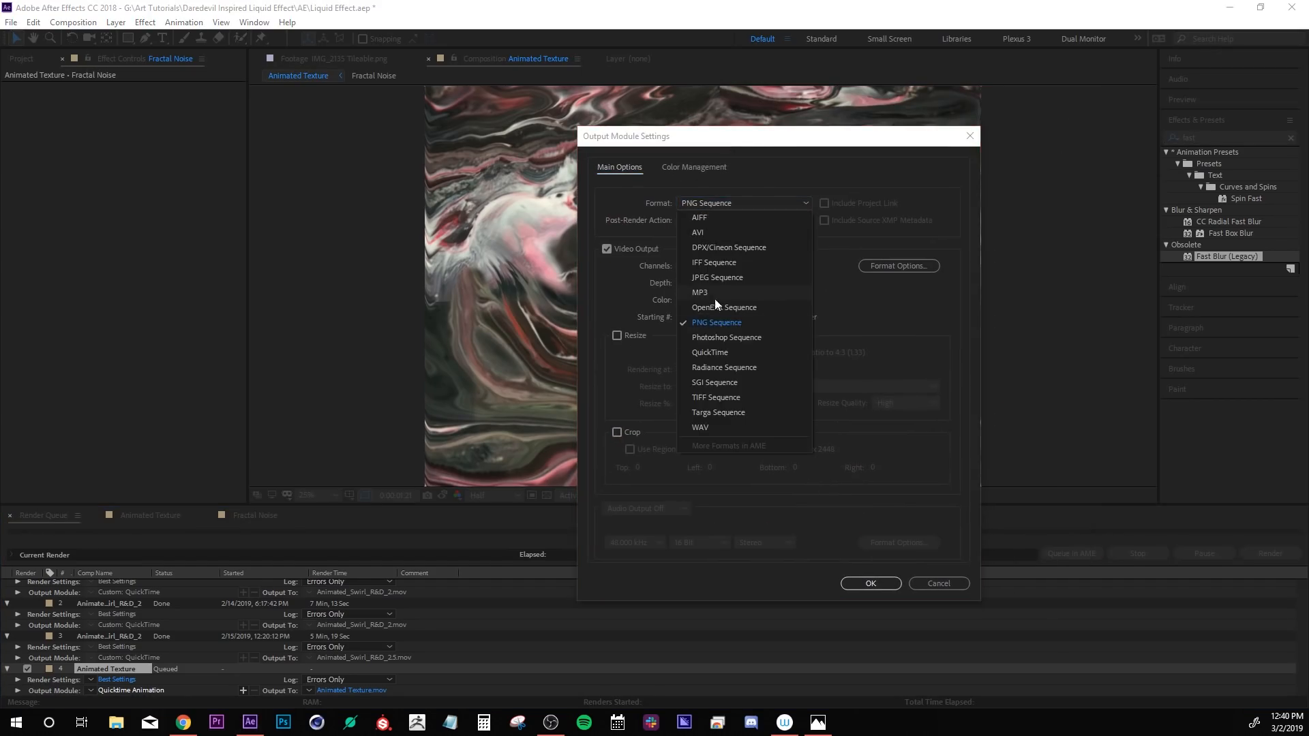
{"action": "left_click", "coordinate": [729, 276]}
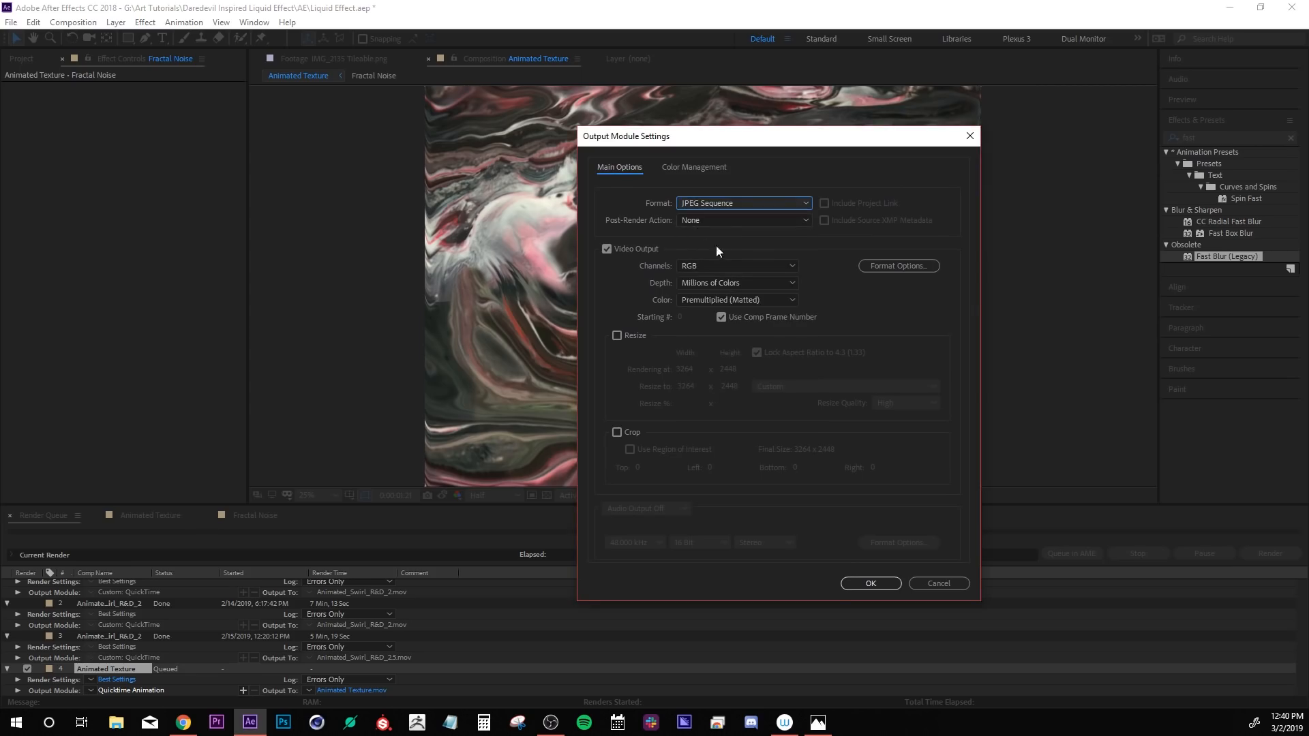
{"action": "left_click", "coordinate": [870, 583]}
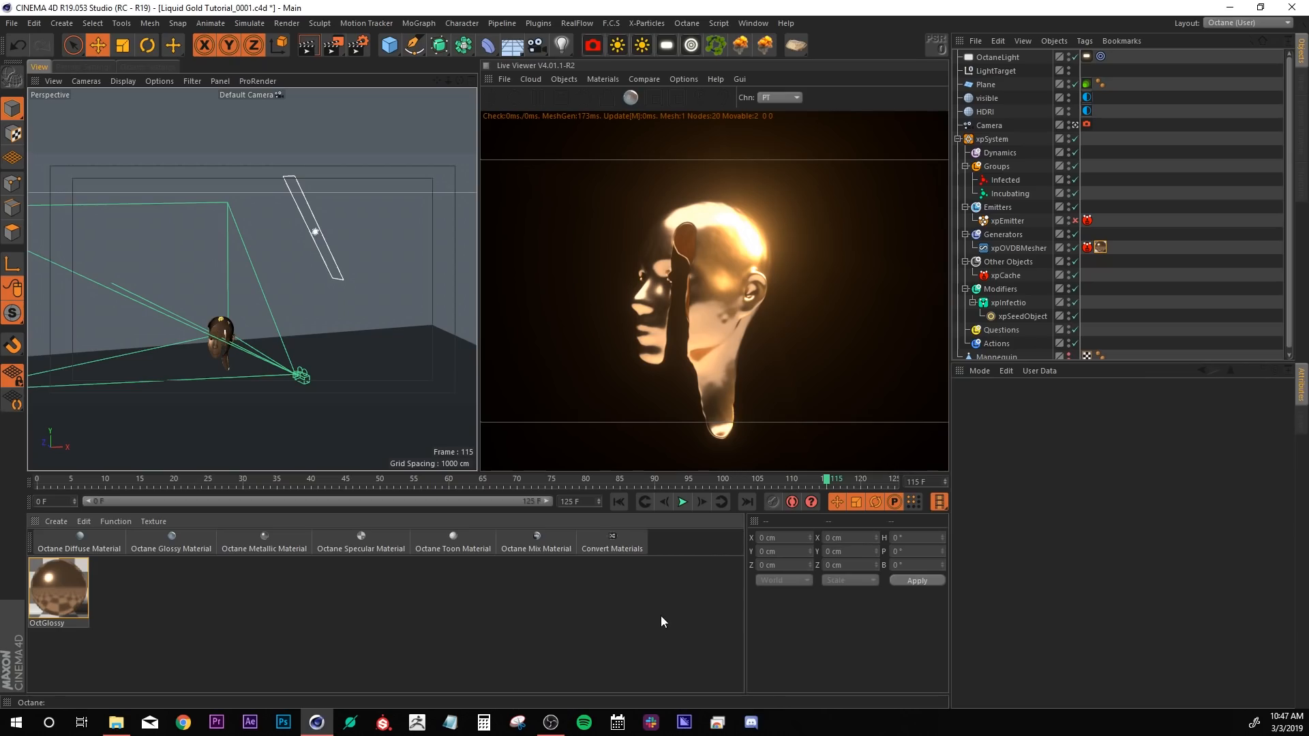
Switch to Cinema 4D, open the OctGlossy material's node editor and add Acrylic Animated Texture_00000.png as an image texture beside the material node.
{"action": "left_click", "coordinate": [54, 578]}
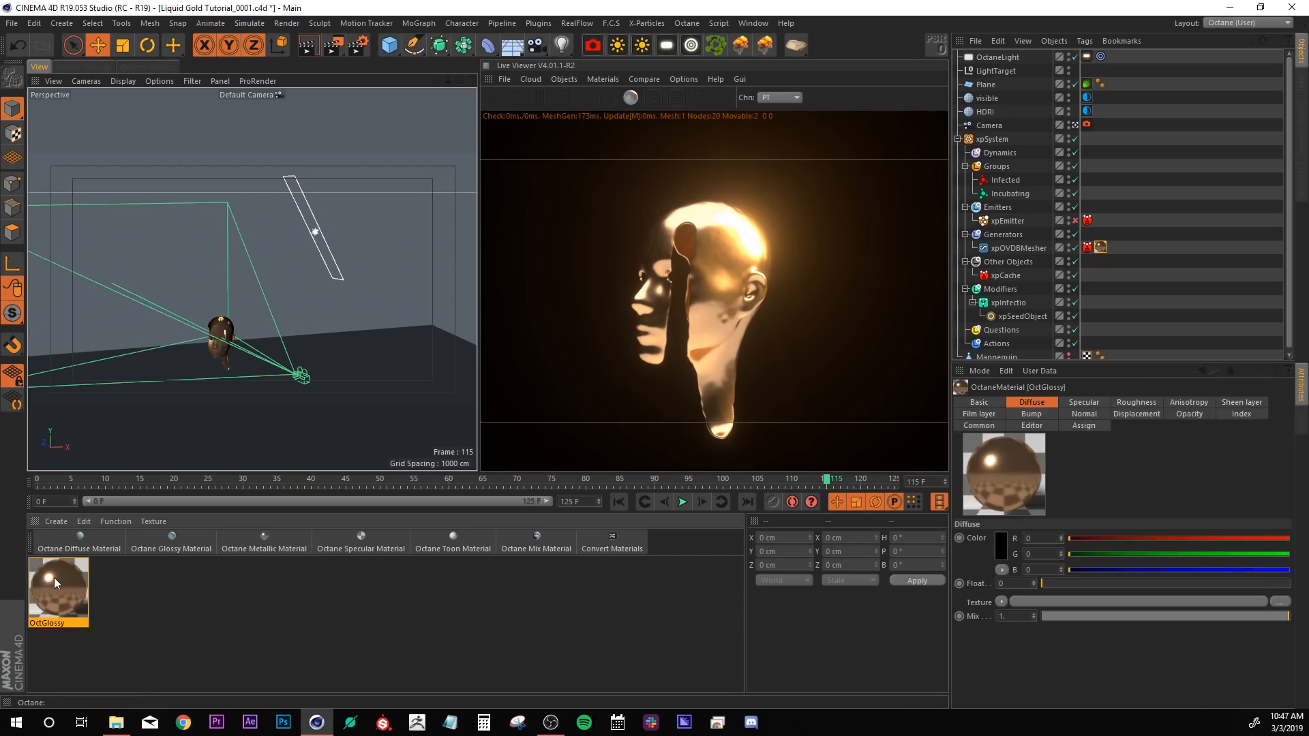
{"action": "double_click", "coordinate": [55, 578]}
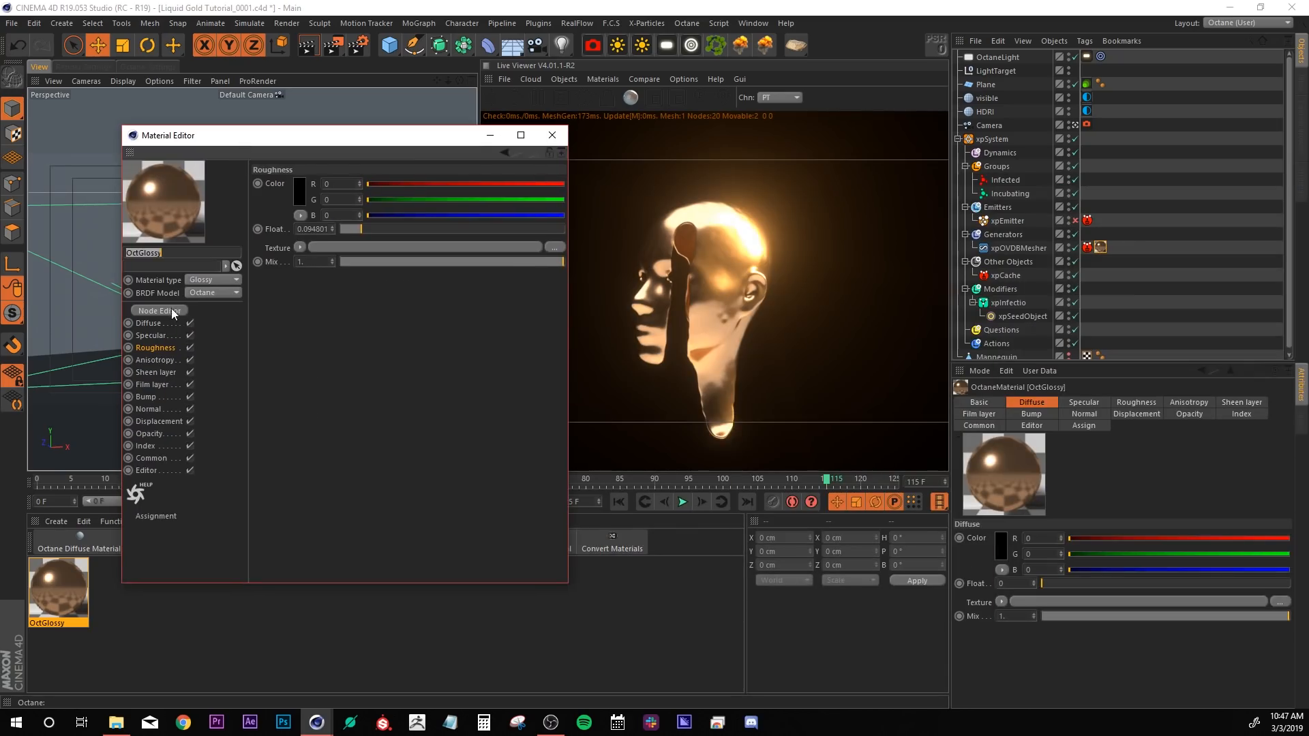
{"action": "left_click_drag", "start_coordinate": [1308, 93], "coordinate": [417, 2]}
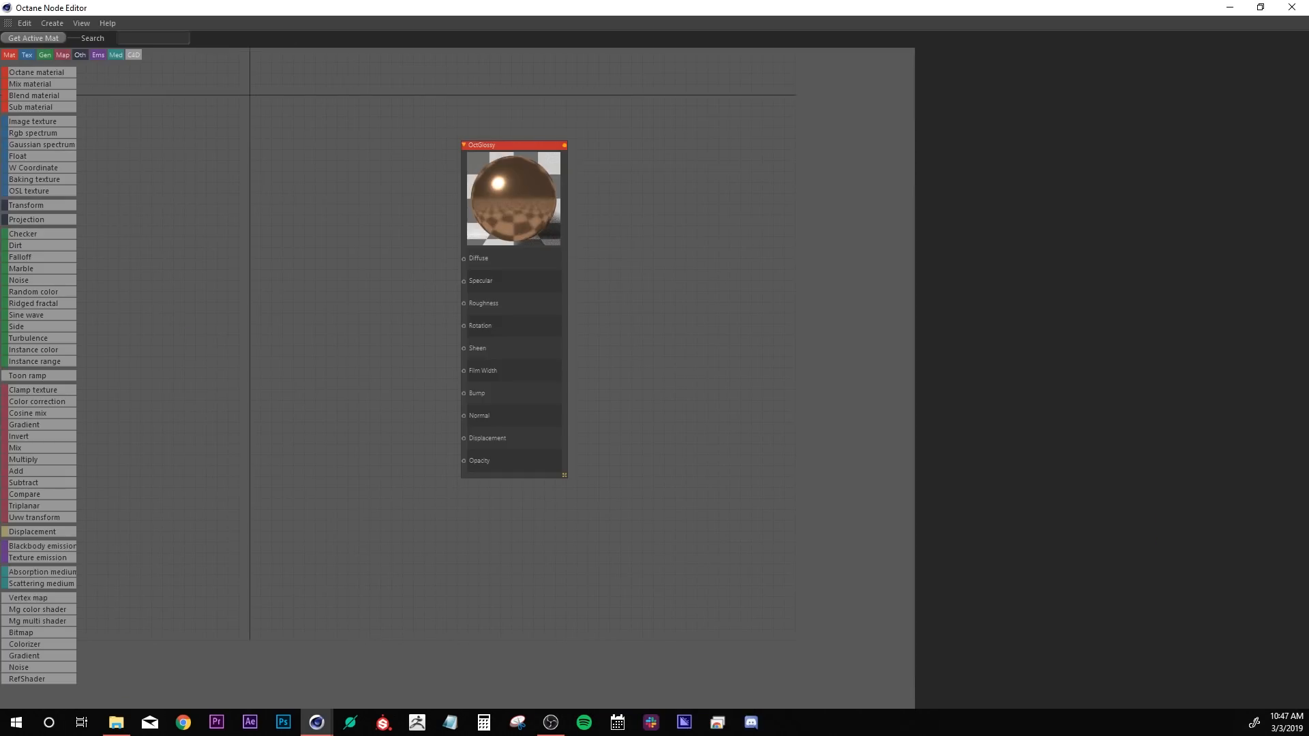
{"action": "left_click_drag", "start_coordinate": [1308, 68], "coordinate": [682, 68]}
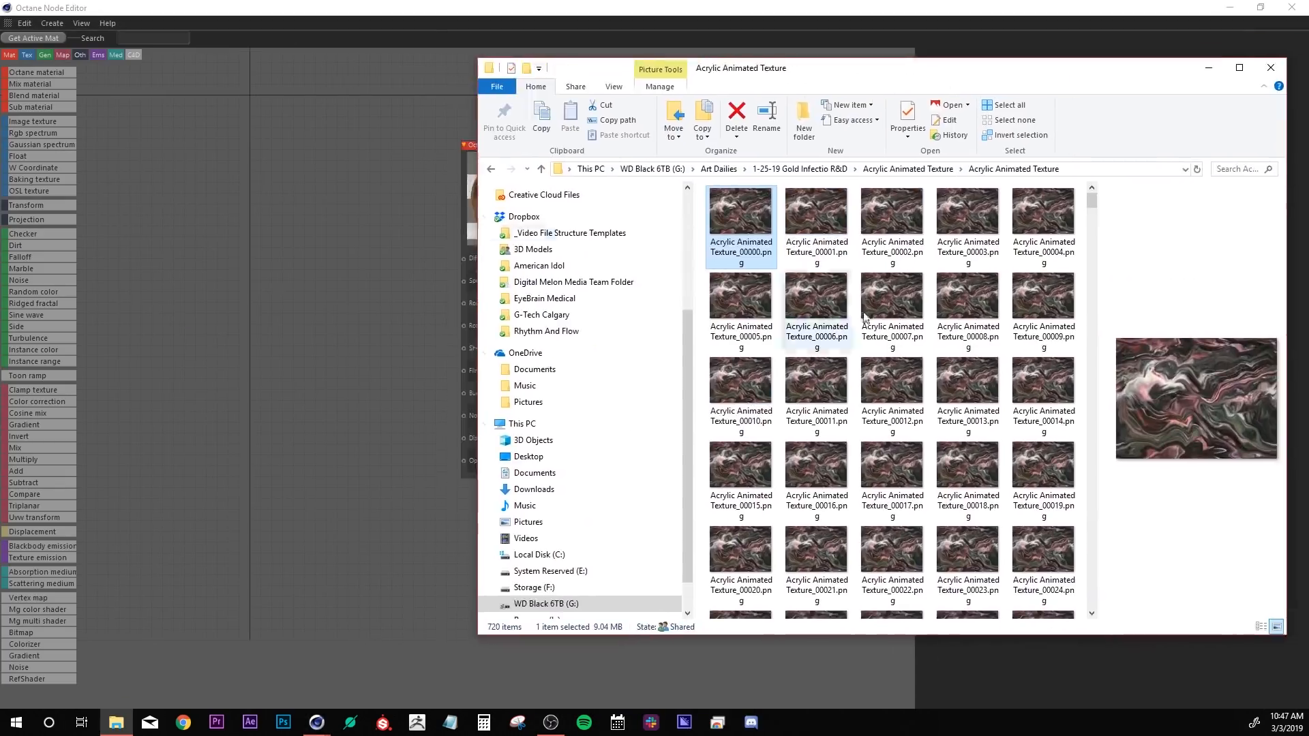
{"action": "left_click_drag", "start_coordinate": [738, 229], "coordinate": [286, 239]}
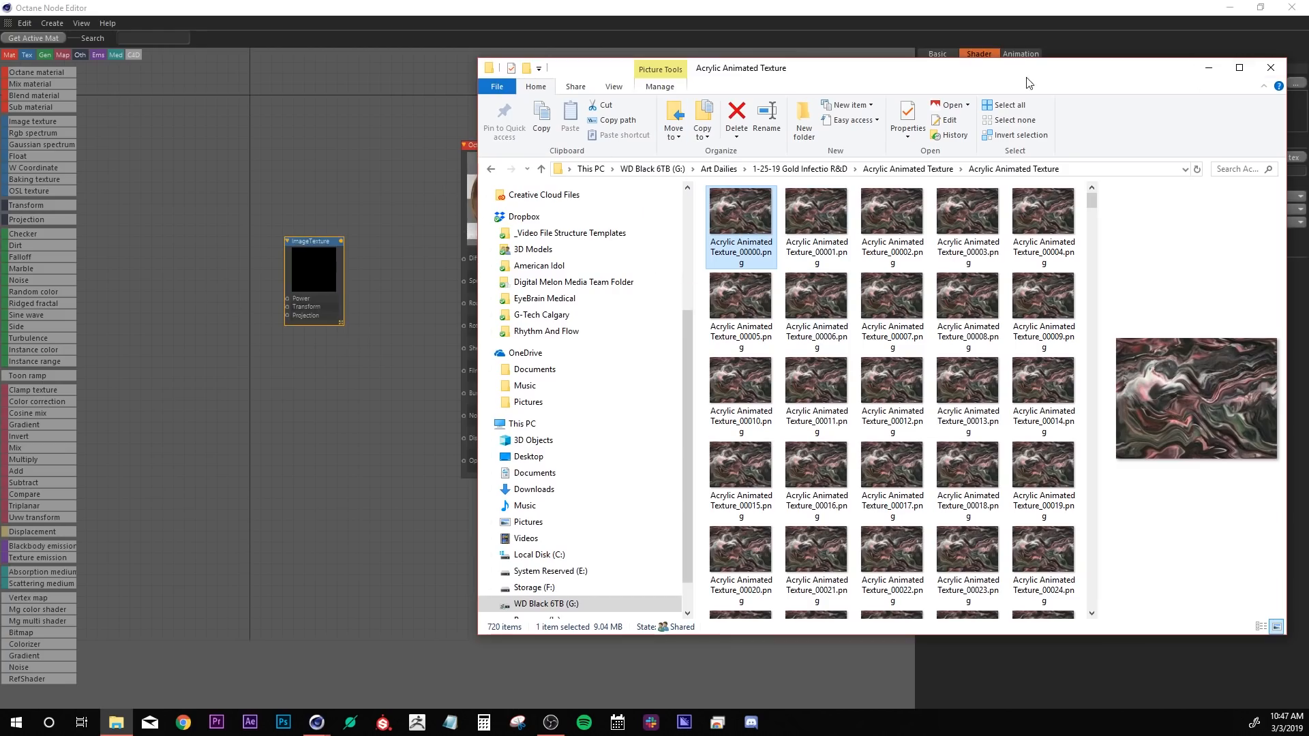
{"action": "left_click", "coordinate": [1270, 67]}
{"action": "left_click_drag", "start_coordinate": [316, 271], "coordinate": [351, 248]}
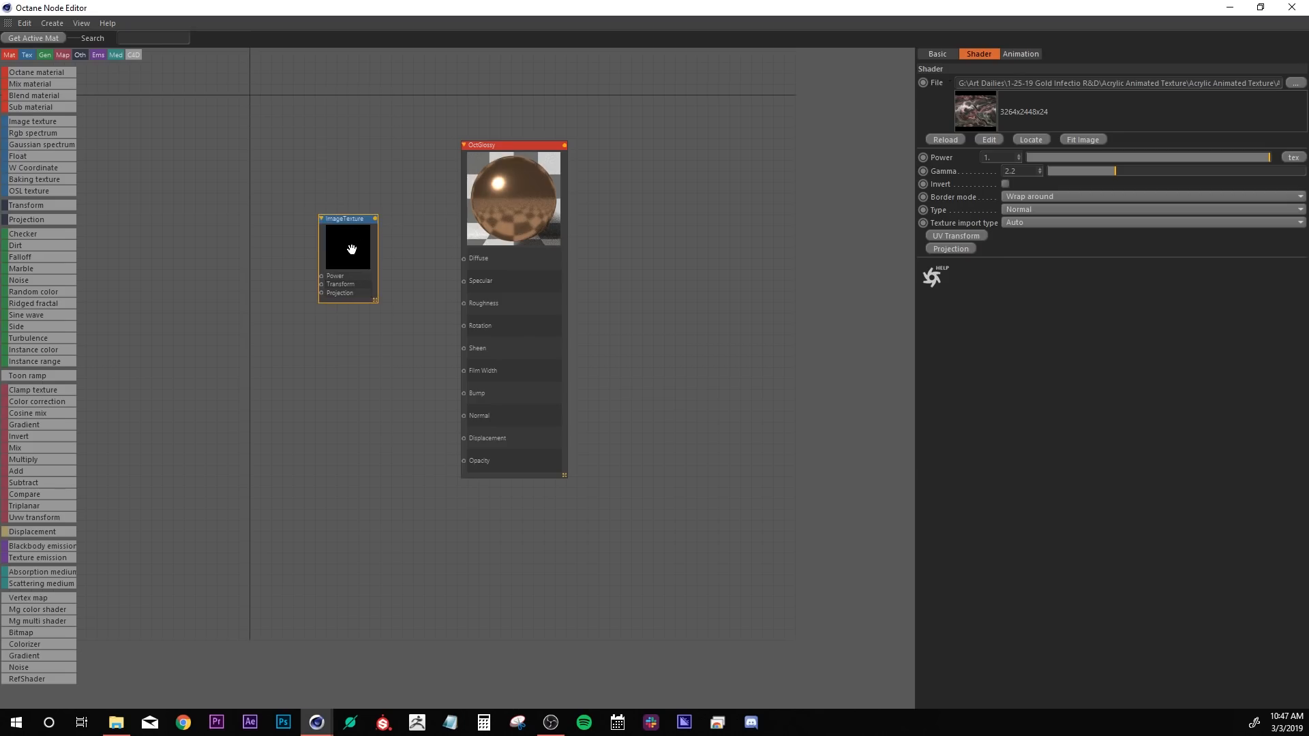
Set the image texture's Movie End Frame to 719 and connect it to the OctGlossy material.
{"action": "left_click", "coordinate": [1015, 55]}
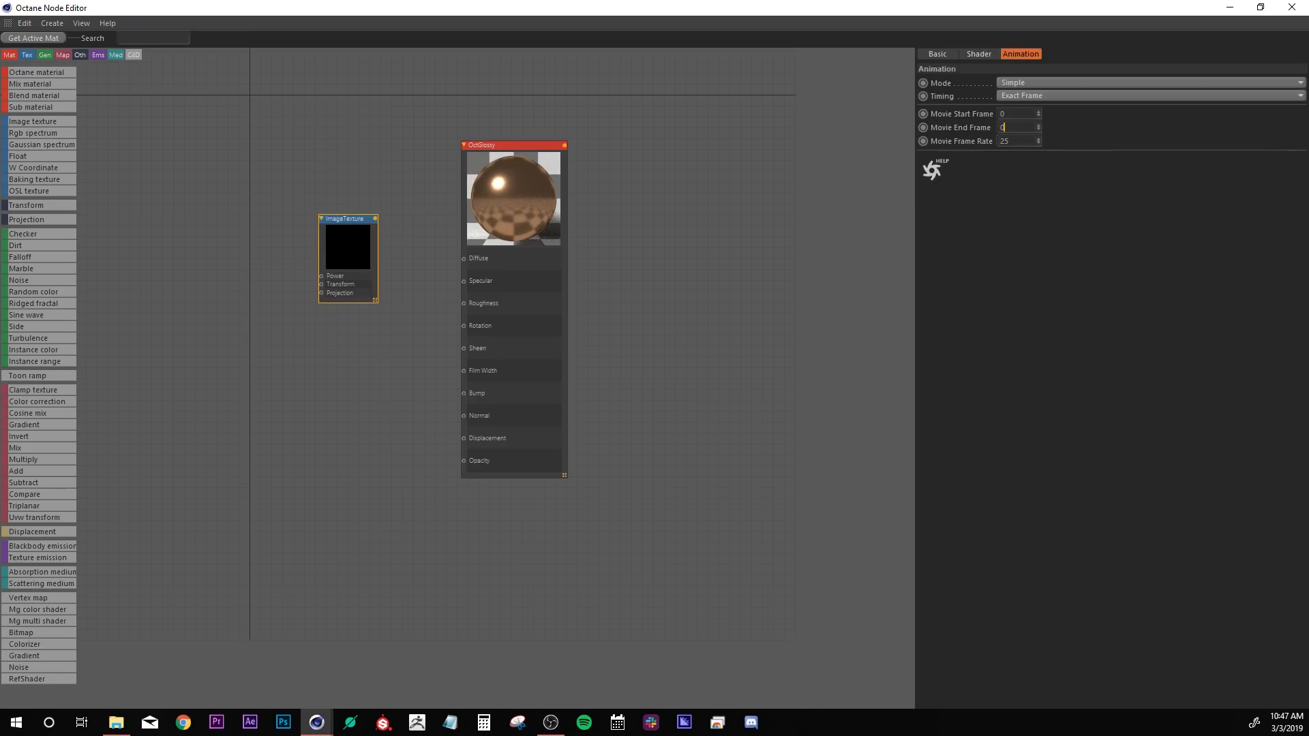
{"action": "type", "text": "719"}
{"action": "key", "text": "Tab"}
{"action": "left_click", "coordinate": [393, 365]}
{"action": "left_click_drag", "start_coordinate": [327, 233], "coordinate": [510, 325]}
{"action": "left_click", "coordinate": [1258, 65]}
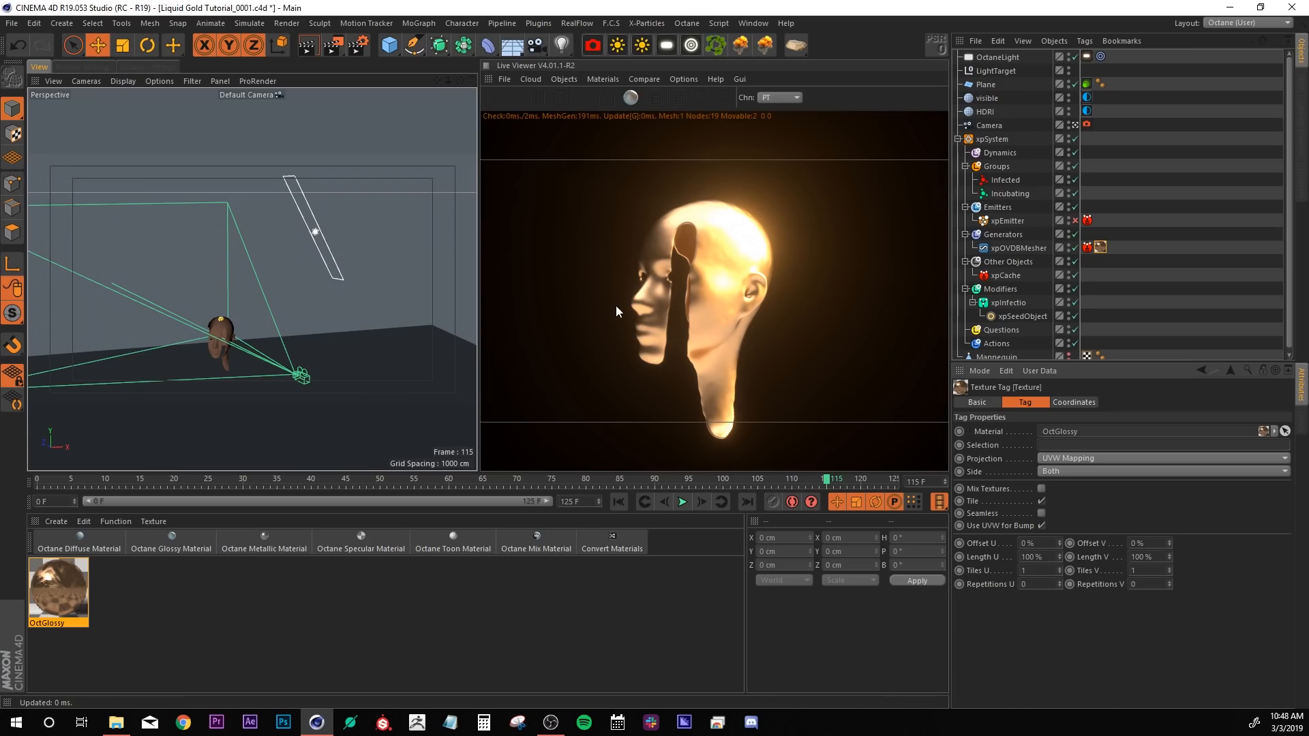
Set the xpOVDBMesher texture tag to Cubic projection with Length U and V at 50%, and refresh the live render.
{"action": "left_click", "coordinate": [1101, 247]}
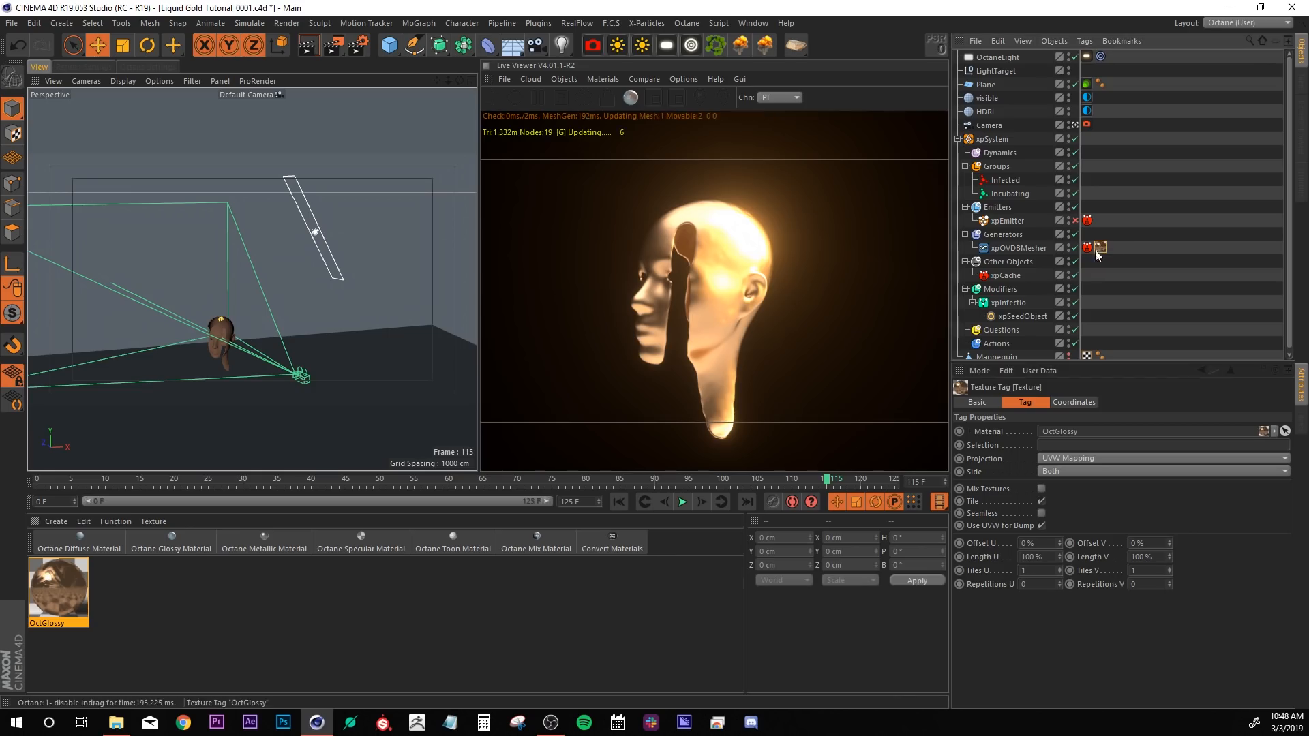
{"action": "left_click", "coordinate": [1049, 457]}
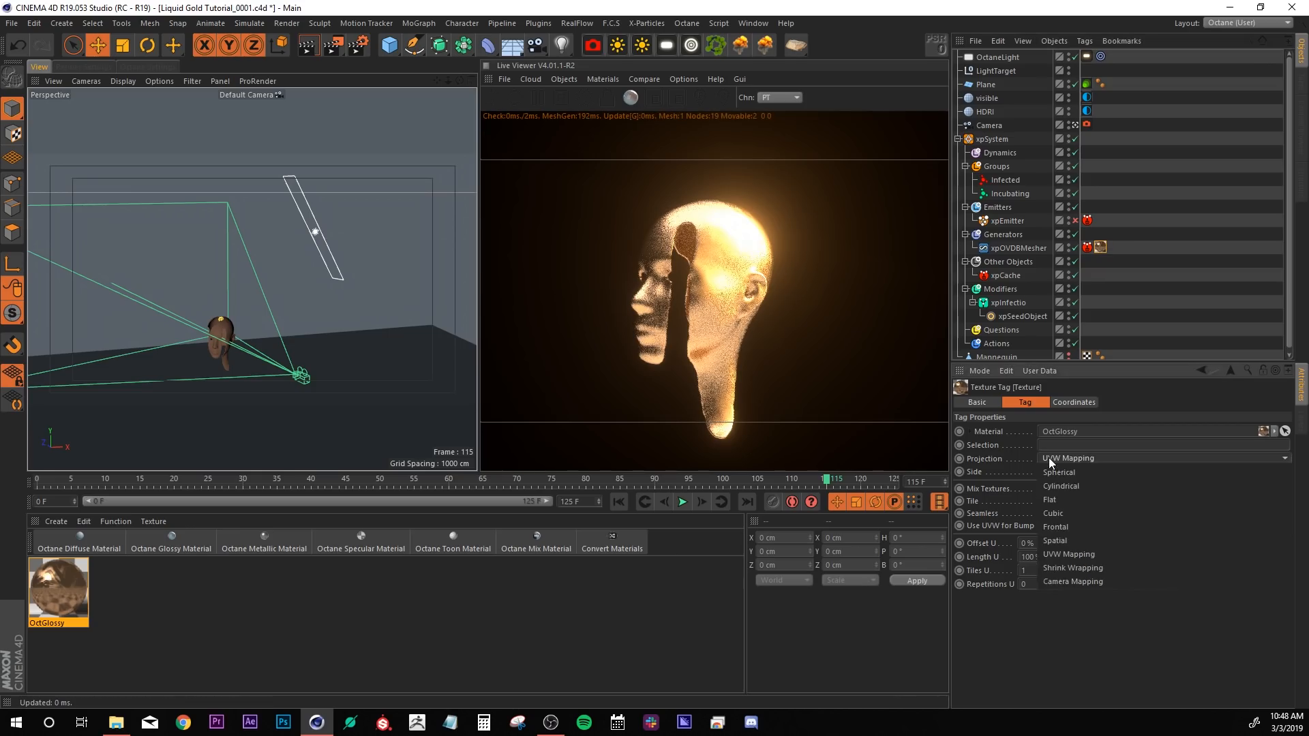
{"action": "left_click", "coordinate": [1059, 510]}
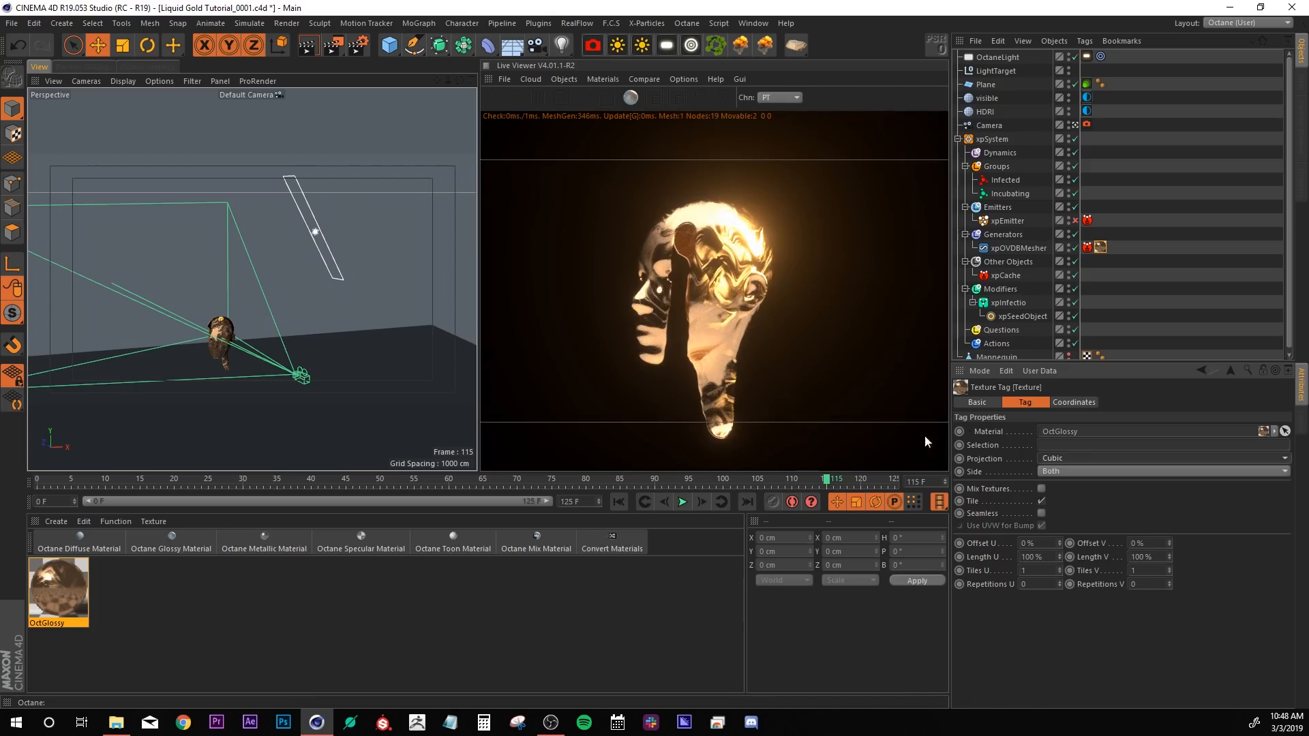
{"action": "left_click", "coordinate": [1047, 556]}
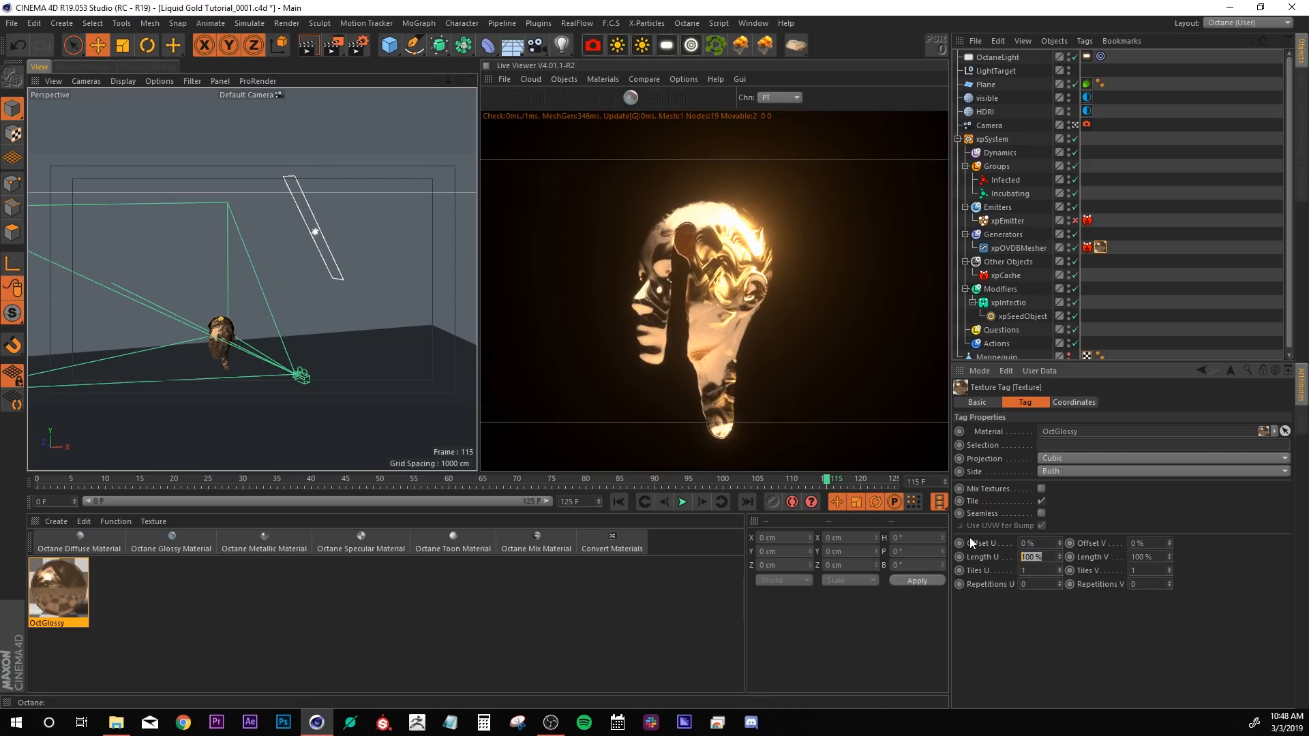
{"action": "type", "text": "50"}
{"action": "key", "text": "Return"}
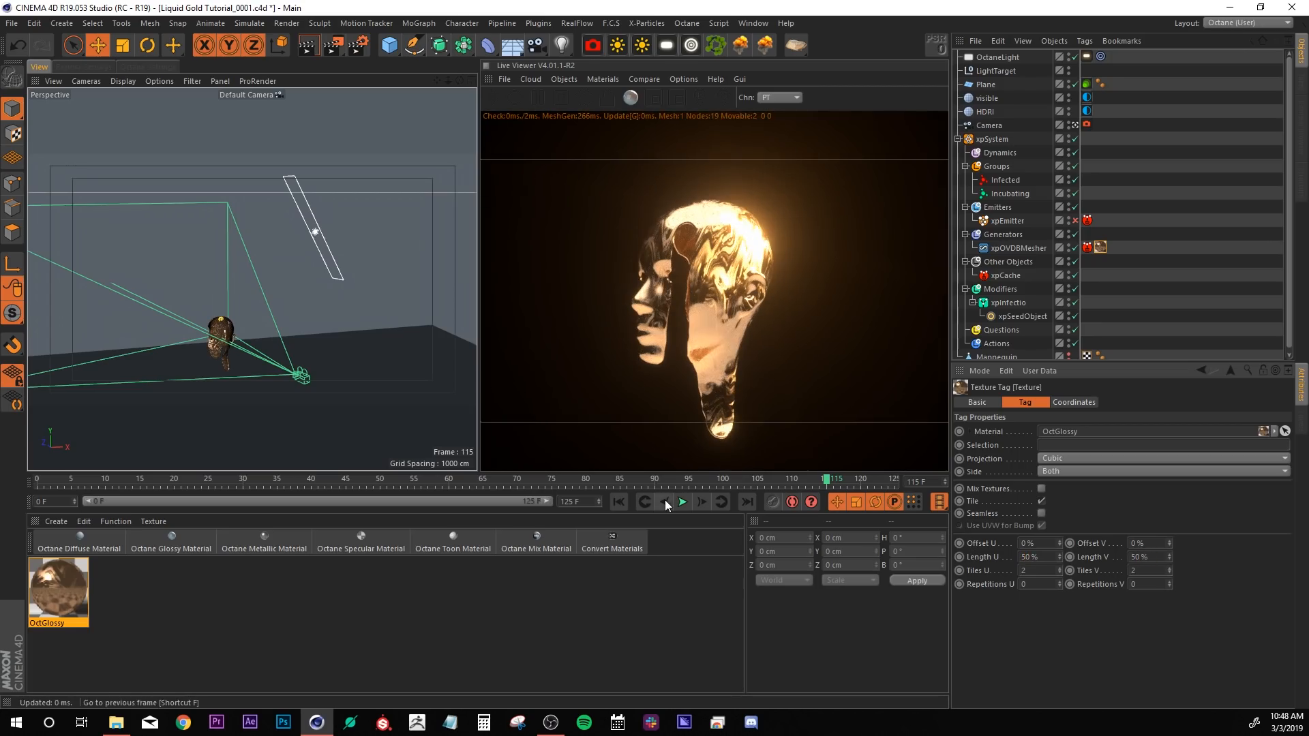
{"action": "left_click", "coordinate": [492, 101]}
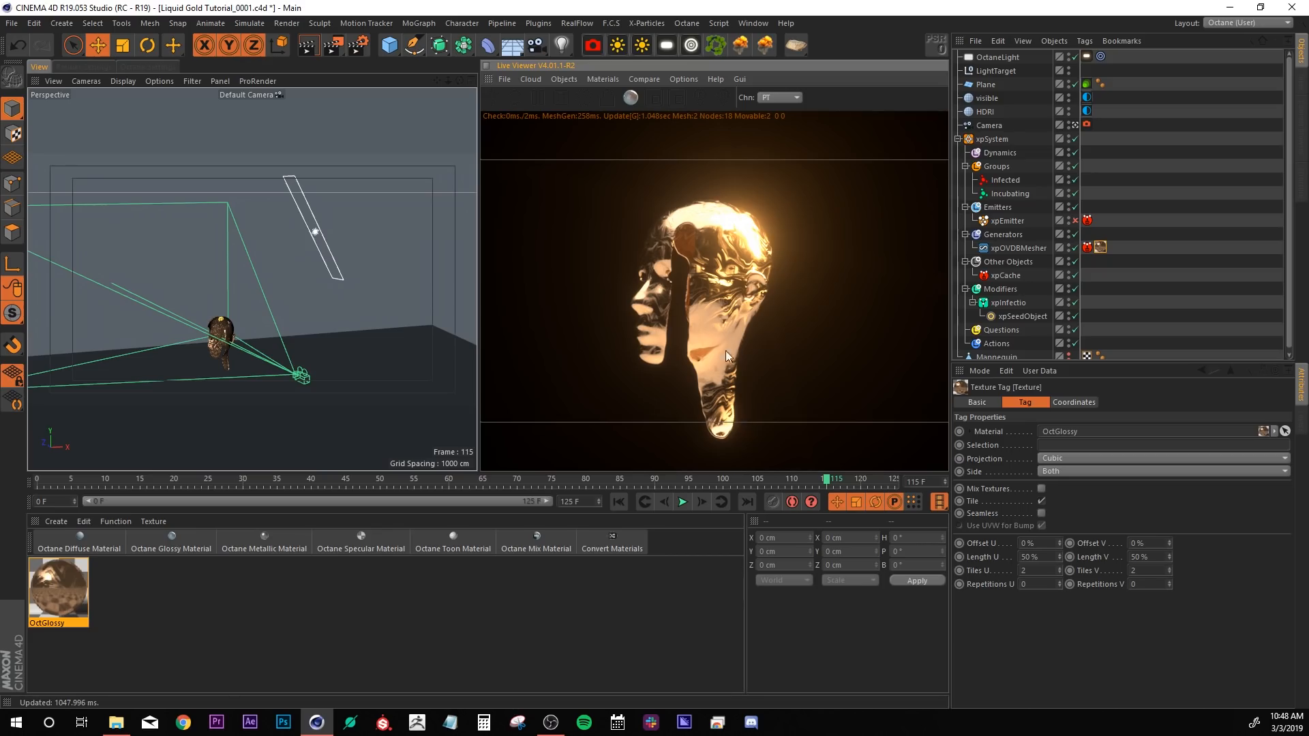
Create an Octane diffuse material and darken its diffuse color to a grey of 41% value.
{"action": "left_click", "coordinate": [63, 541]}
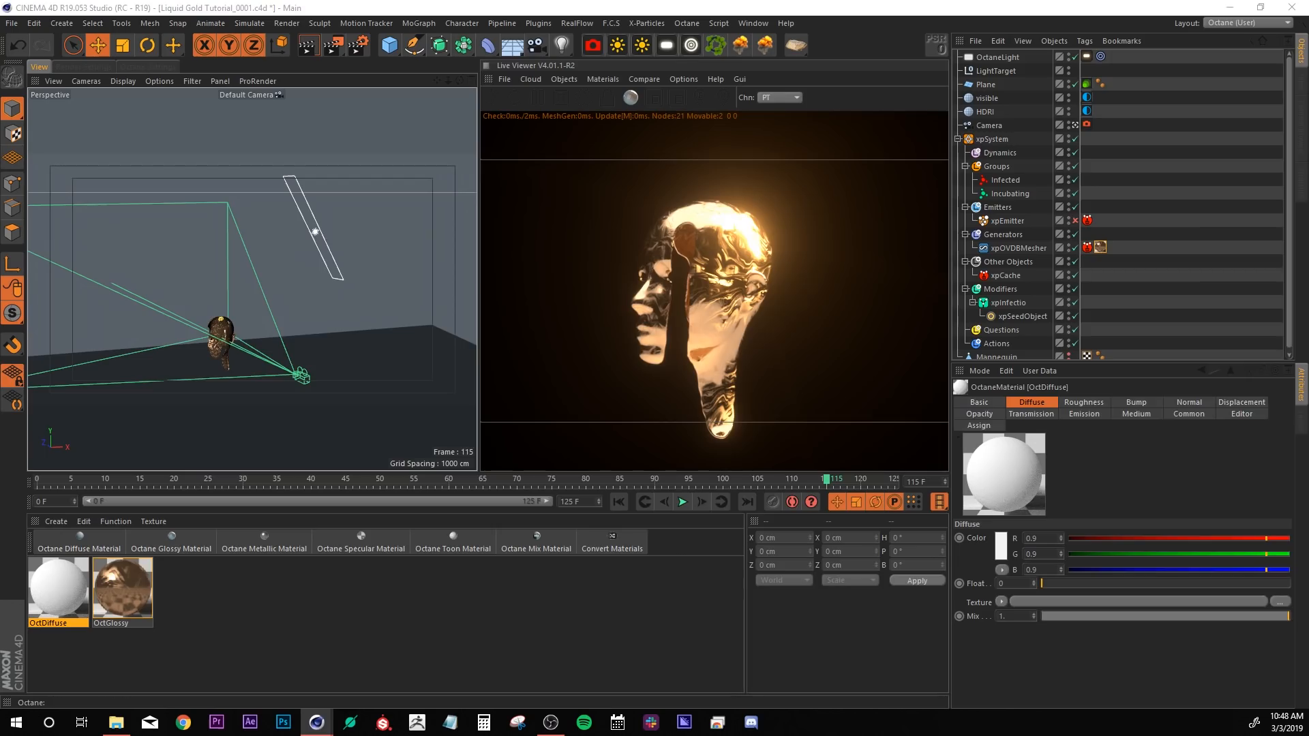
{"action": "double_click", "coordinate": [59, 588]}
{"action": "left_click_drag", "start_coordinate": [263, 203], "coordinate": [234, 193]}
{"action": "left_click", "coordinate": [223, 375]}
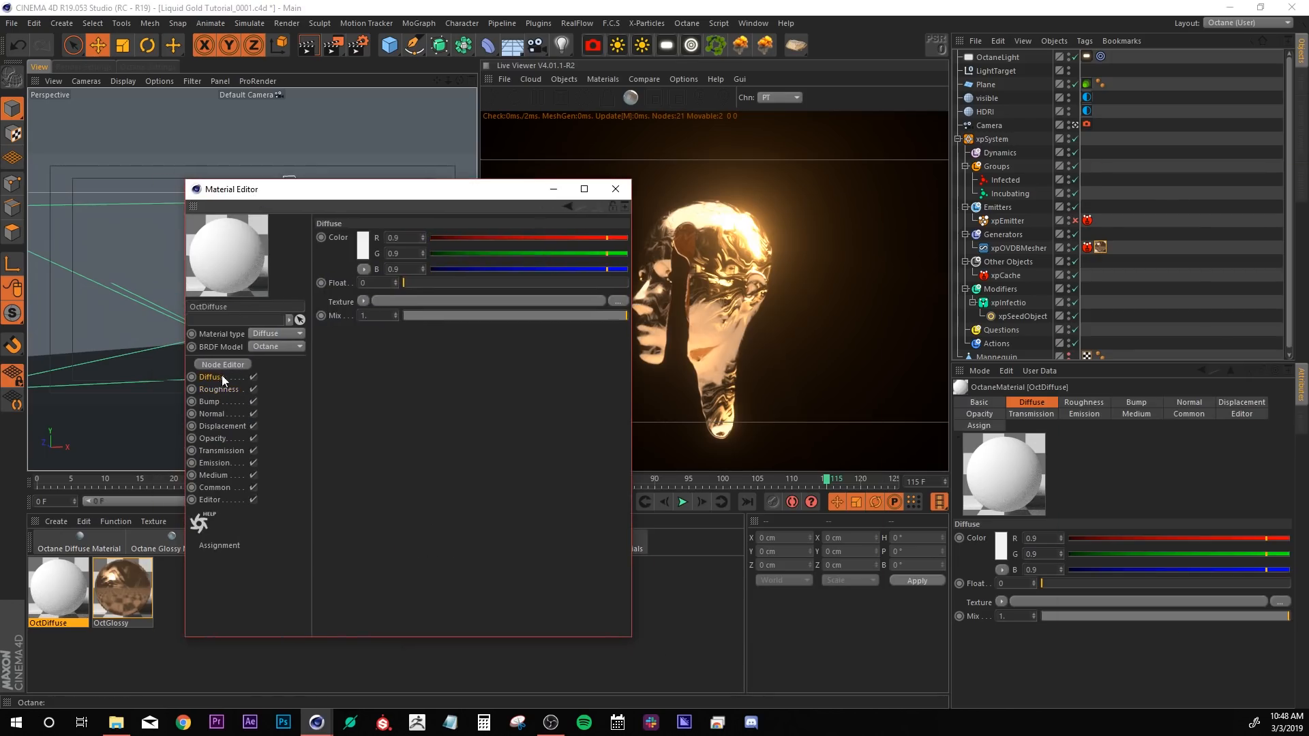
{"action": "left_click", "coordinate": [363, 242]}
{"action": "left_click_drag", "start_coordinate": [392, 271], "coordinate": [375, 268]}
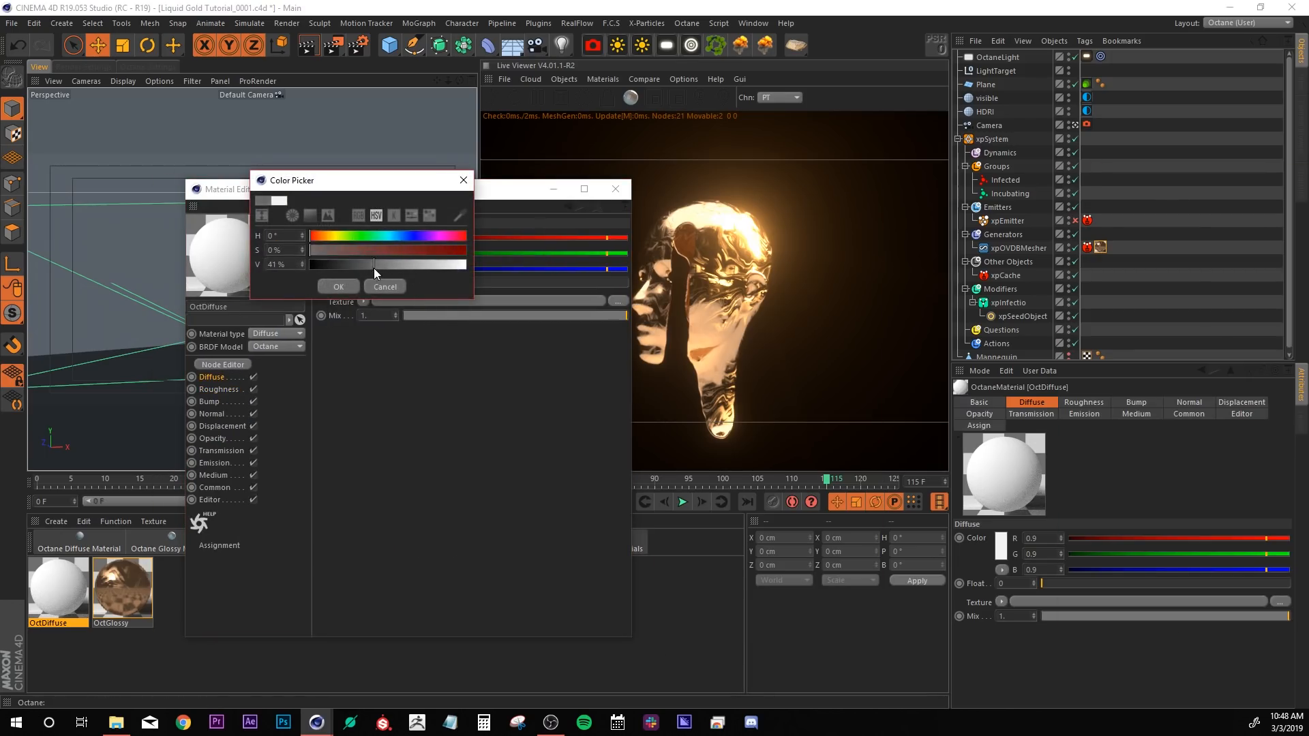
{"action": "left_click", "coordinate": [354, 292]}
{"action": "left_click", "coordinate": [616, 189]}
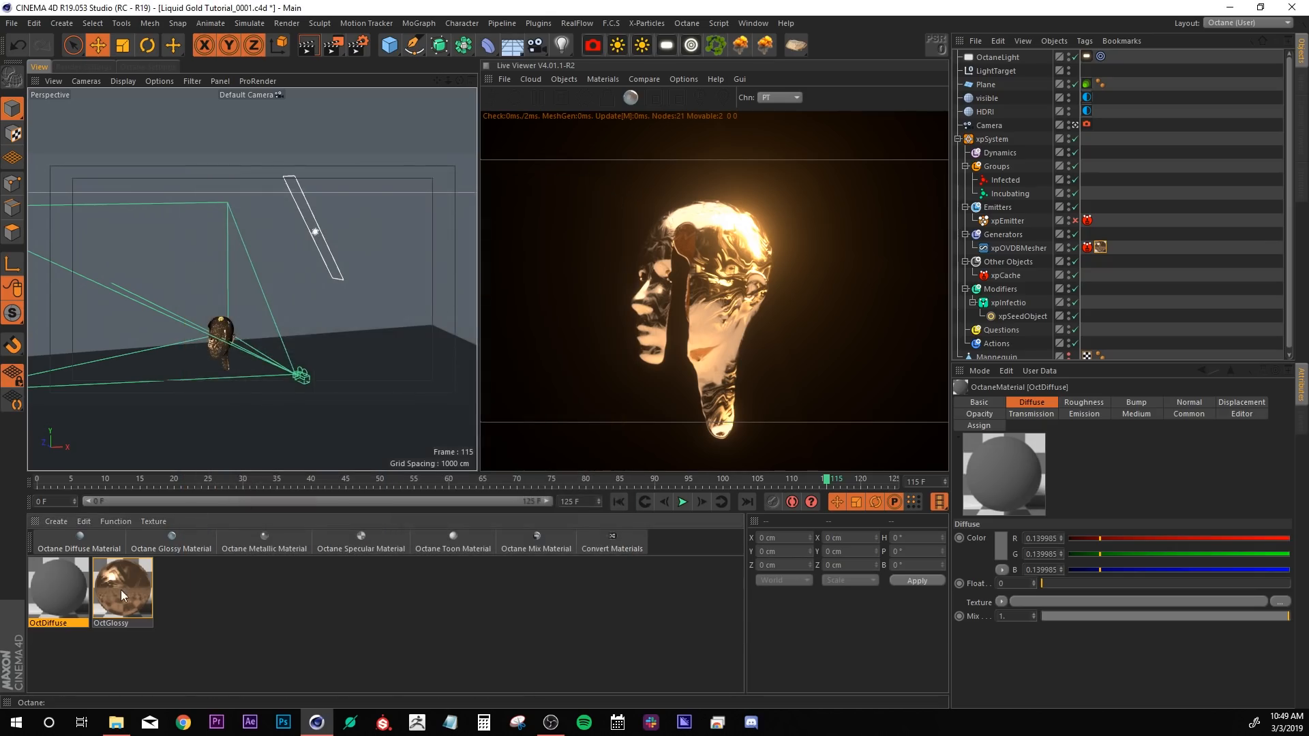
Apply the OctDiffuse material to the floor plane.
{"action": "left_click_drag", "start_coordinate": [52, 602], "coordinate": [402, 368]}
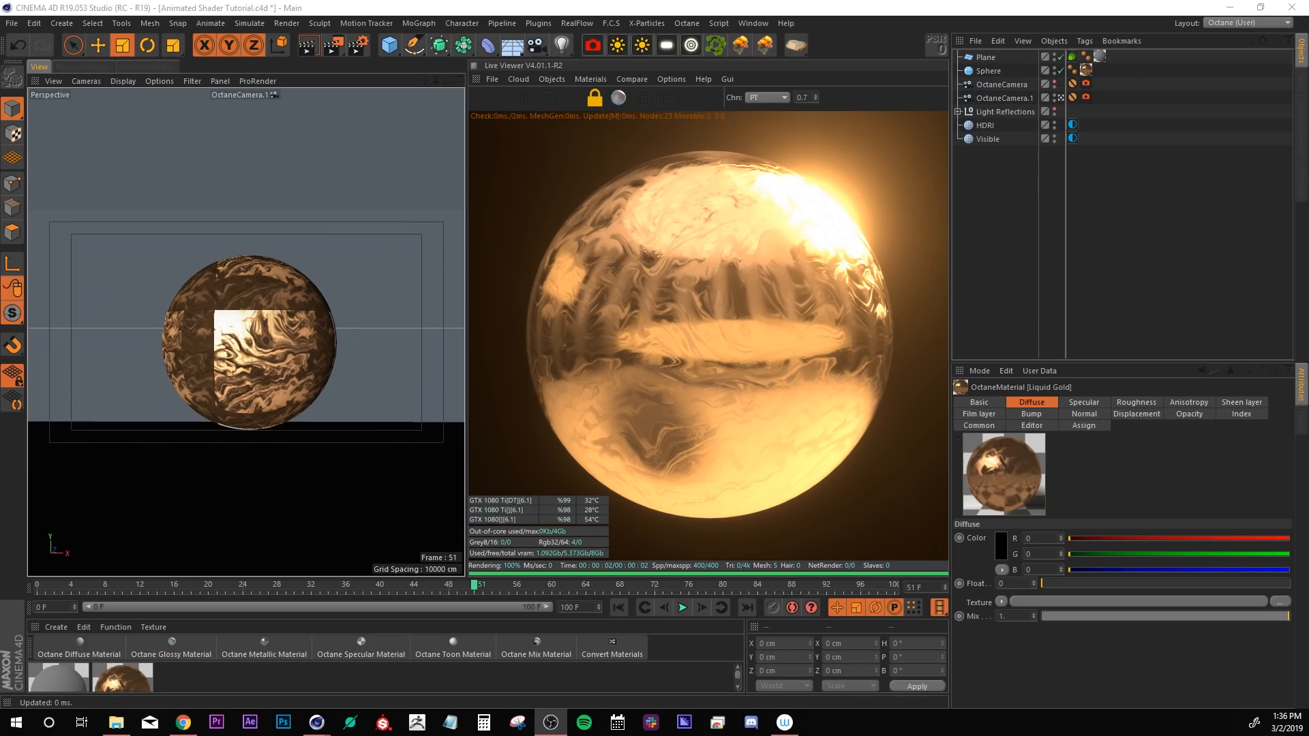
Open the Liquid Gold material's node editor and examine how the image texture feeds the Specular gradient and the Roughness channel.
{"action": "double_click", "coordinate": [122, 675]}
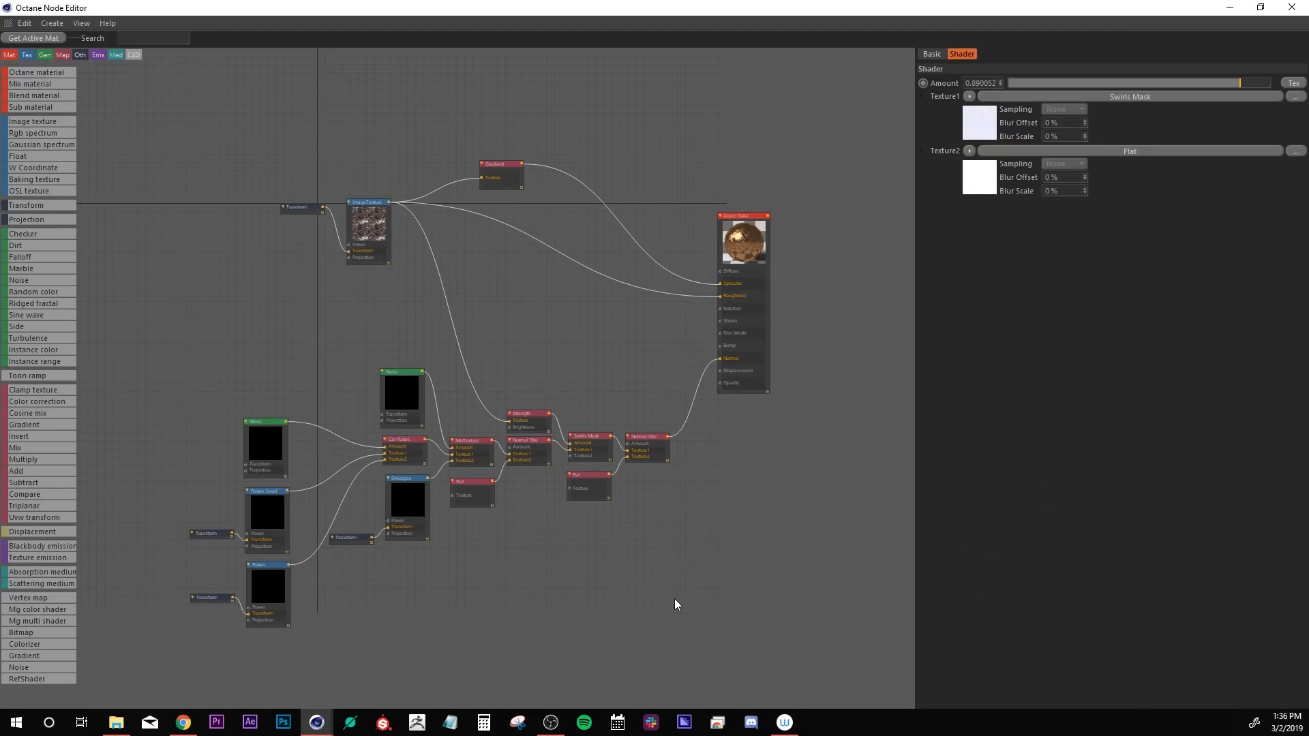
{"action": "scroll", "coordinate": [751, 342], "scroll_direction": "up", "scroll_amount": 5}
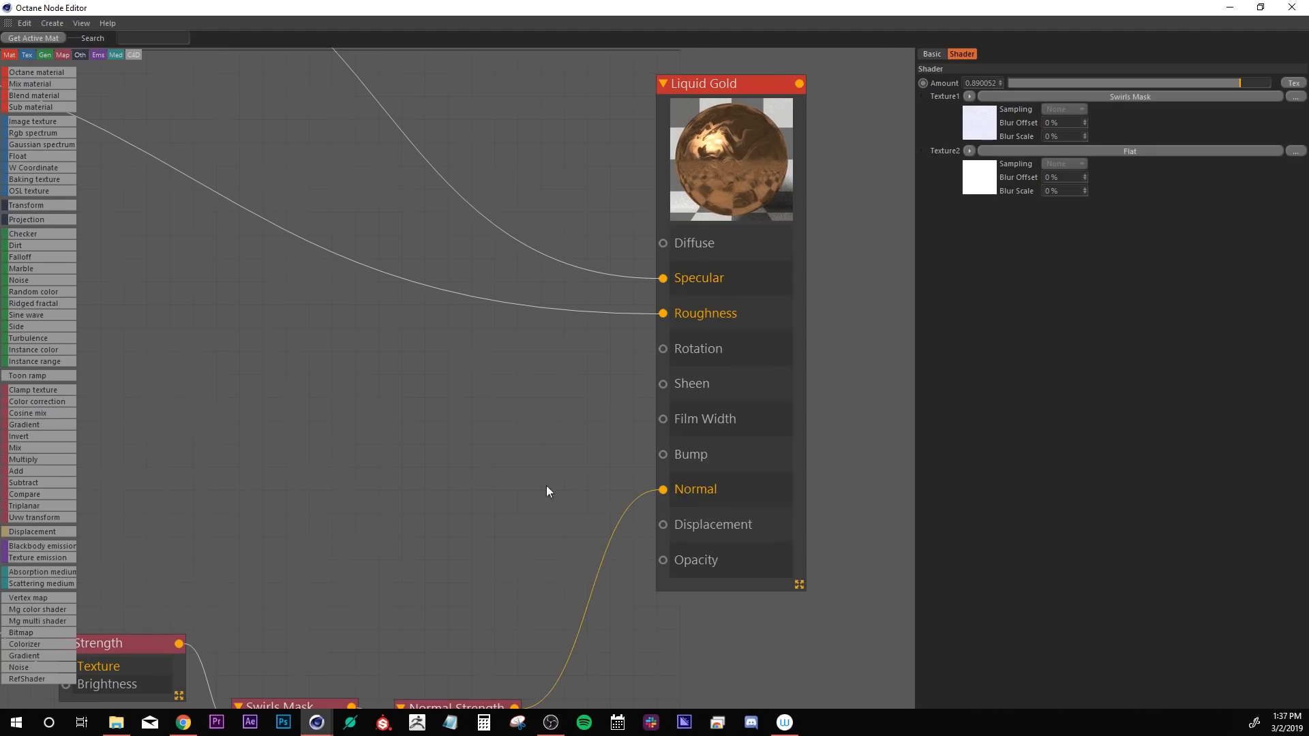
{"action": "scroll", "coordinate": [476, 450], "scroll_direction": "down", "scroll_amount": 5}
{"action": "middle_click_drag", "start_coordinate": [424, 427], "coordinate": [668, 412]}
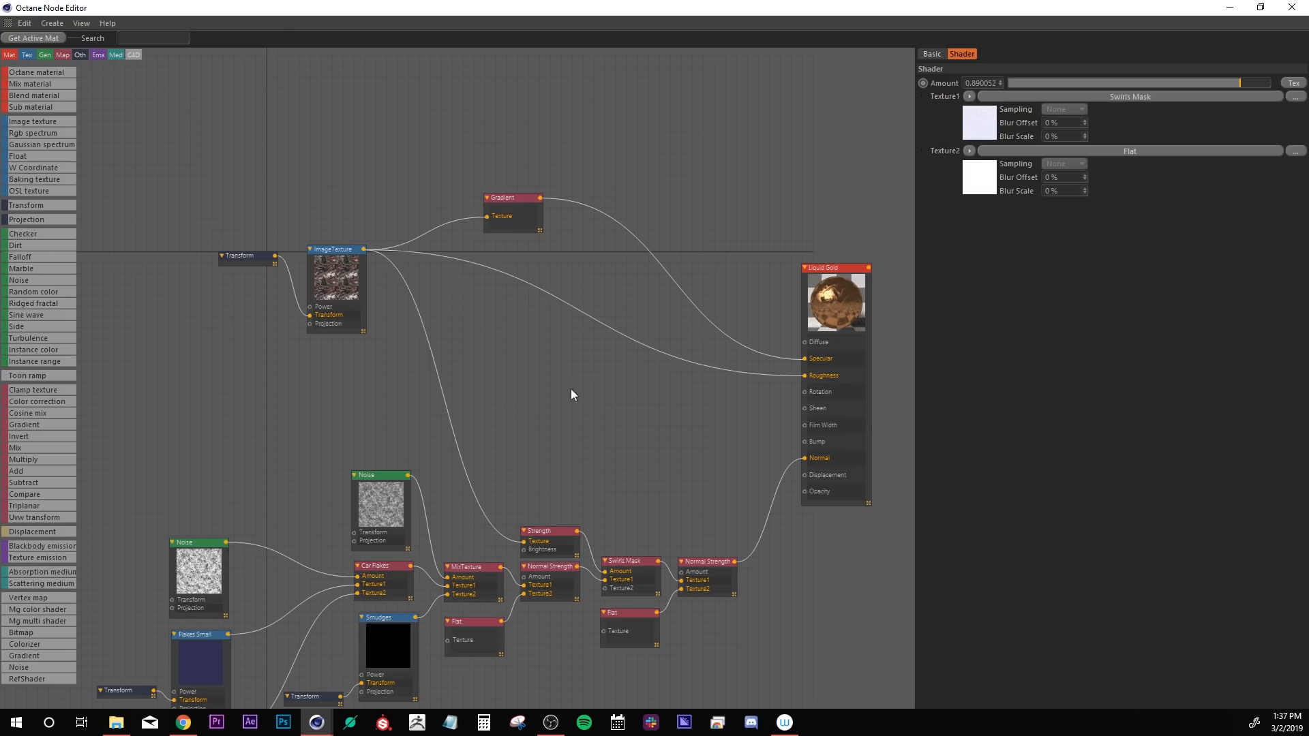
{"action": "left_click_drag", "start_coordinate": [342, 278], "coordinate": [353, 247]}
{"action": "left_click", "coordinate": [239, 259]}
{"action": "left_click_drag", "start_coordinate": [539, 213], "coordinate": [543, 223]}
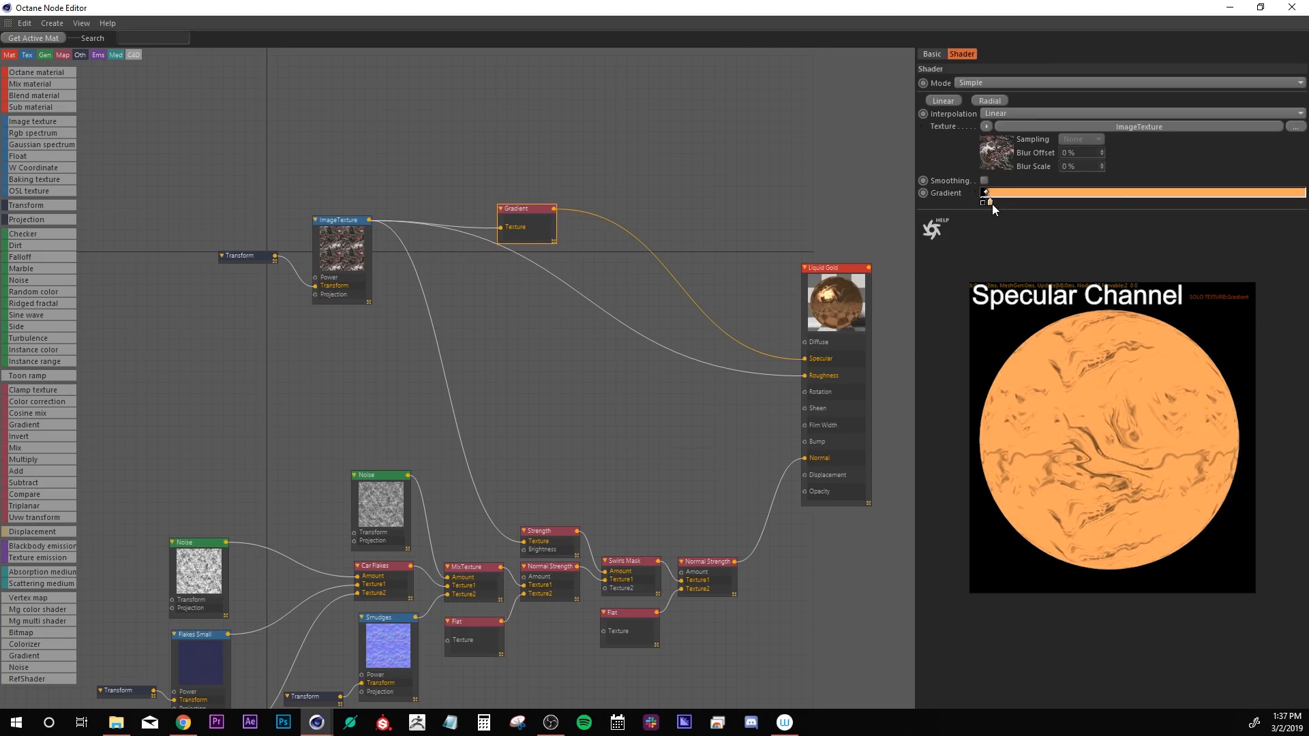
{"action": "left_click", "coordinate": [808, 375]}
{"action": "left_click_drag", "start_coordinate": [368, 264], "coordinate": [366, 319]}
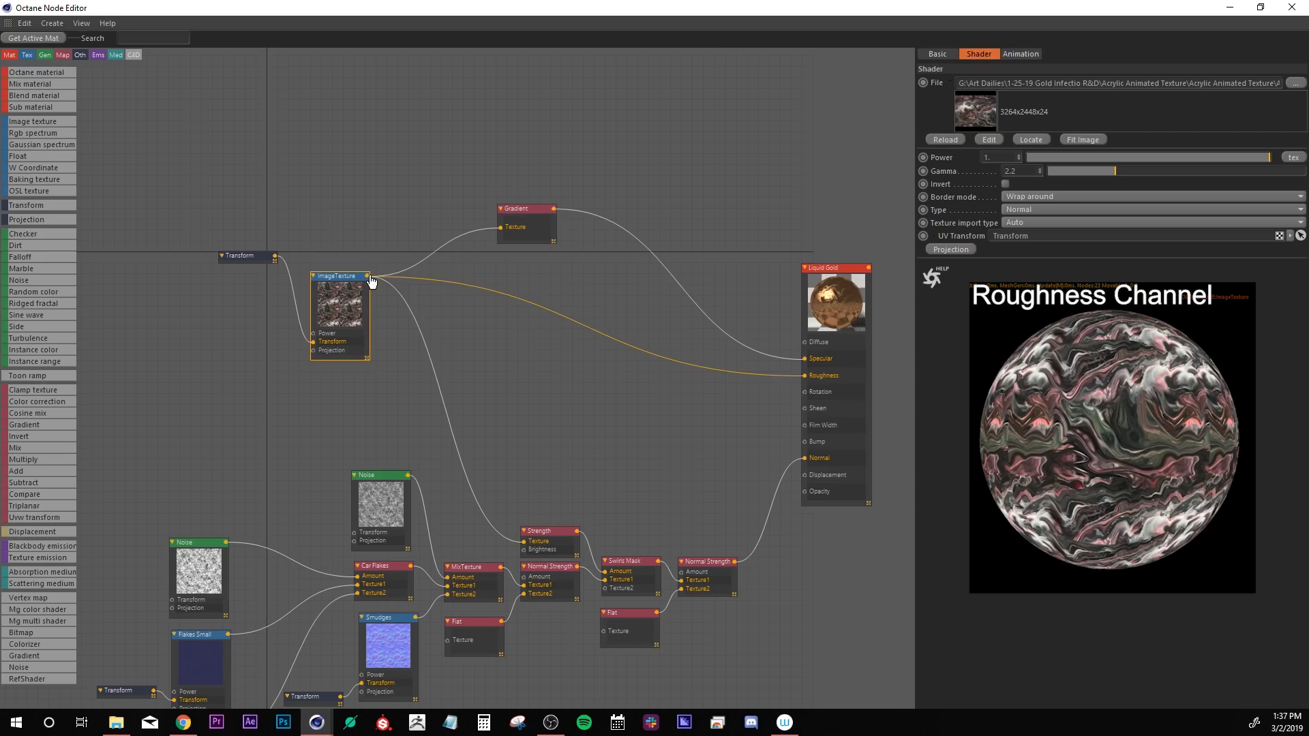
{"action": "left_click_drag", "start_coordinate": [371, 282], "coordinate": [804, 380]}
Examine the Normal channel's node chain, checking the MixTexture, Normal Strength and Car Flakes nodes.
{"action": "middle_click_drag", "start_coordinate": [746, 458], "coordinate": [690, 184]}
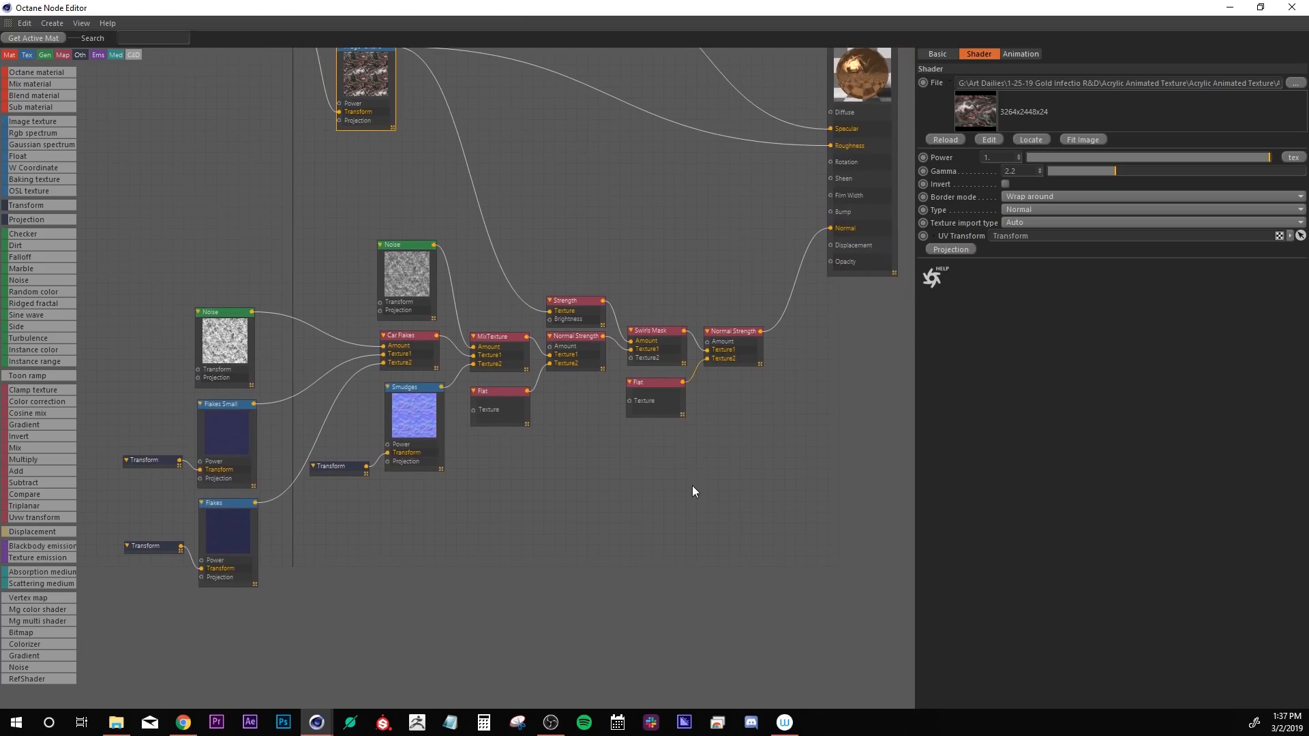
{"action": "left_click", "coordinate": [417, 365]}
{"action": "scroll", "coordinate": [426, 372], "scroll_direction": "up", "scroll_amount": 5}
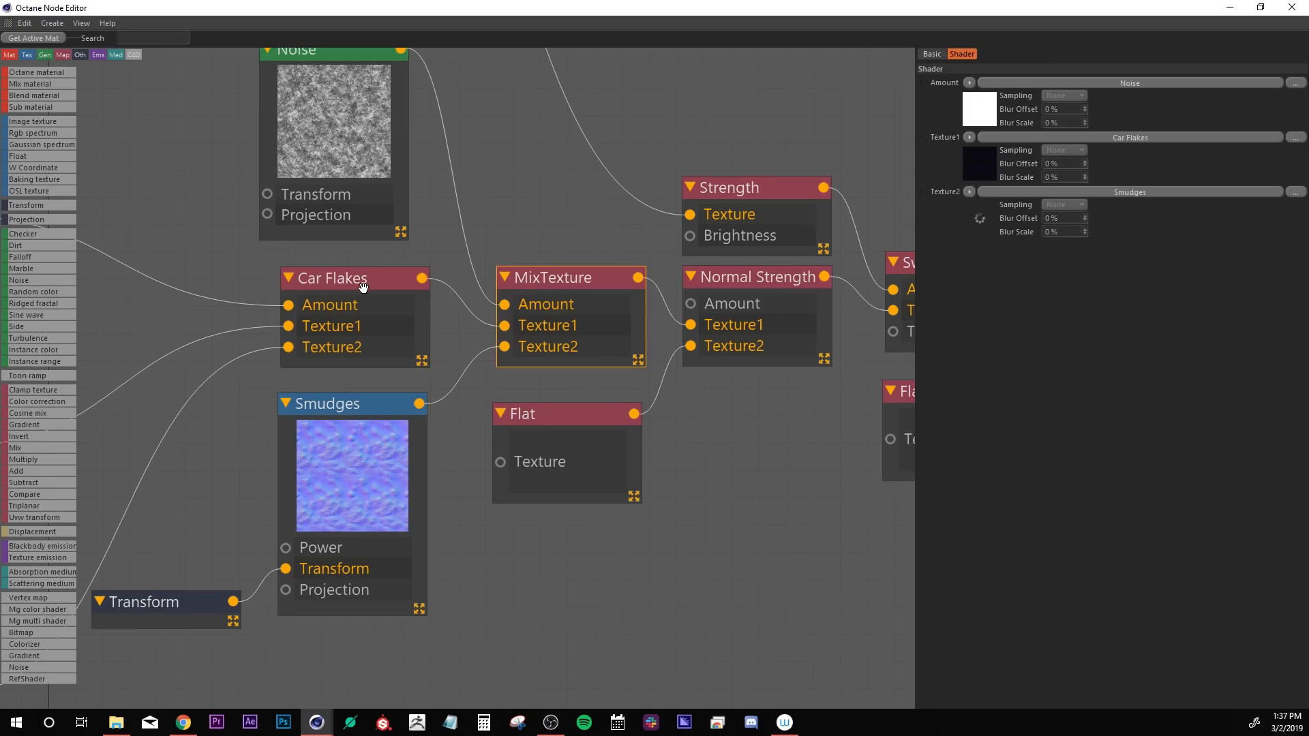
{"action": "left_click", "coordinate": [574, 297]}
{"action": "left_click", "coordinate": [729, 295]}
{"action": "middle_click_drag", "start_coordinate": [772, 432], "coordinate": [832, 313]}
{"action": "left_click", "coordinate": [513, 308]}
{"action": "scroll", "coordinate": [365, 464], "scroll_direction": "down", "scroll_amount": 2}
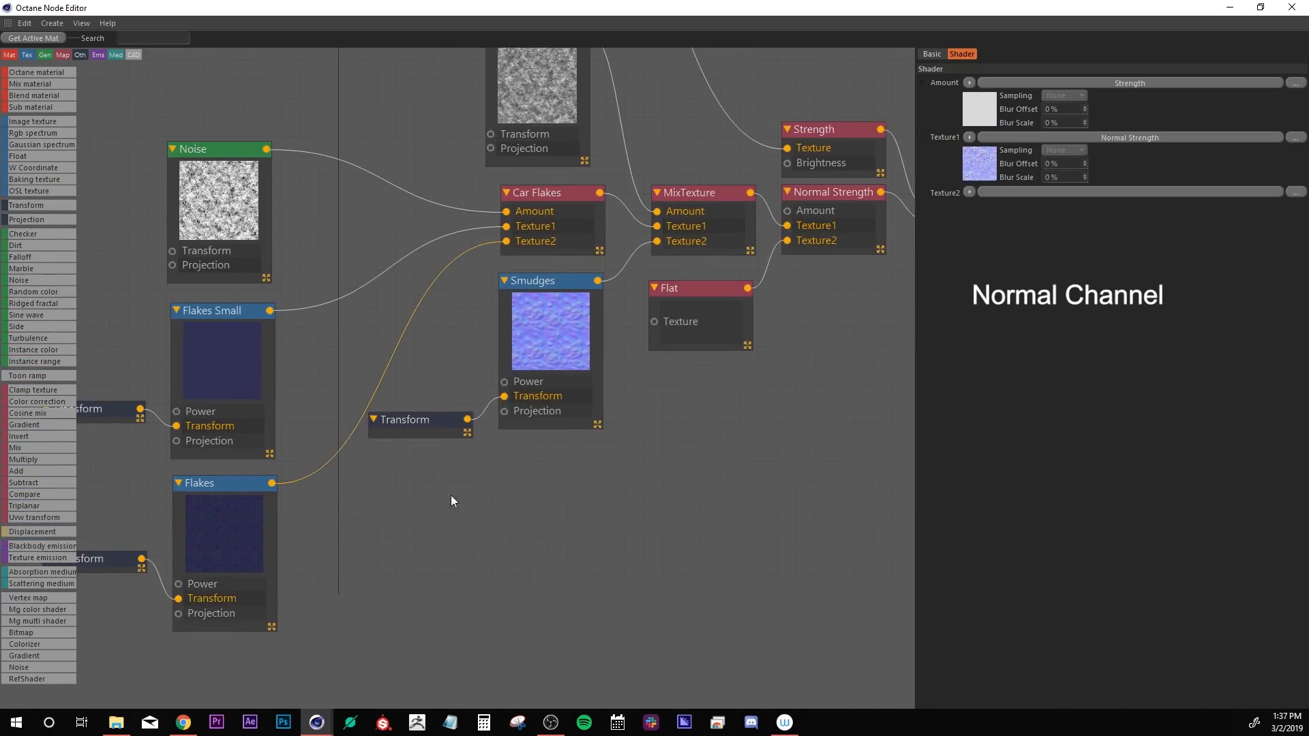
{"action": "middle_click_drag", "start_coordinate": [451, 495], "coordinate": [653, 452]}
View the Flakes node's source normal map in the Photos viewer, close it and check the Flakes Small settings.
{"action": "left_click", "coordinate": [369, 509]}
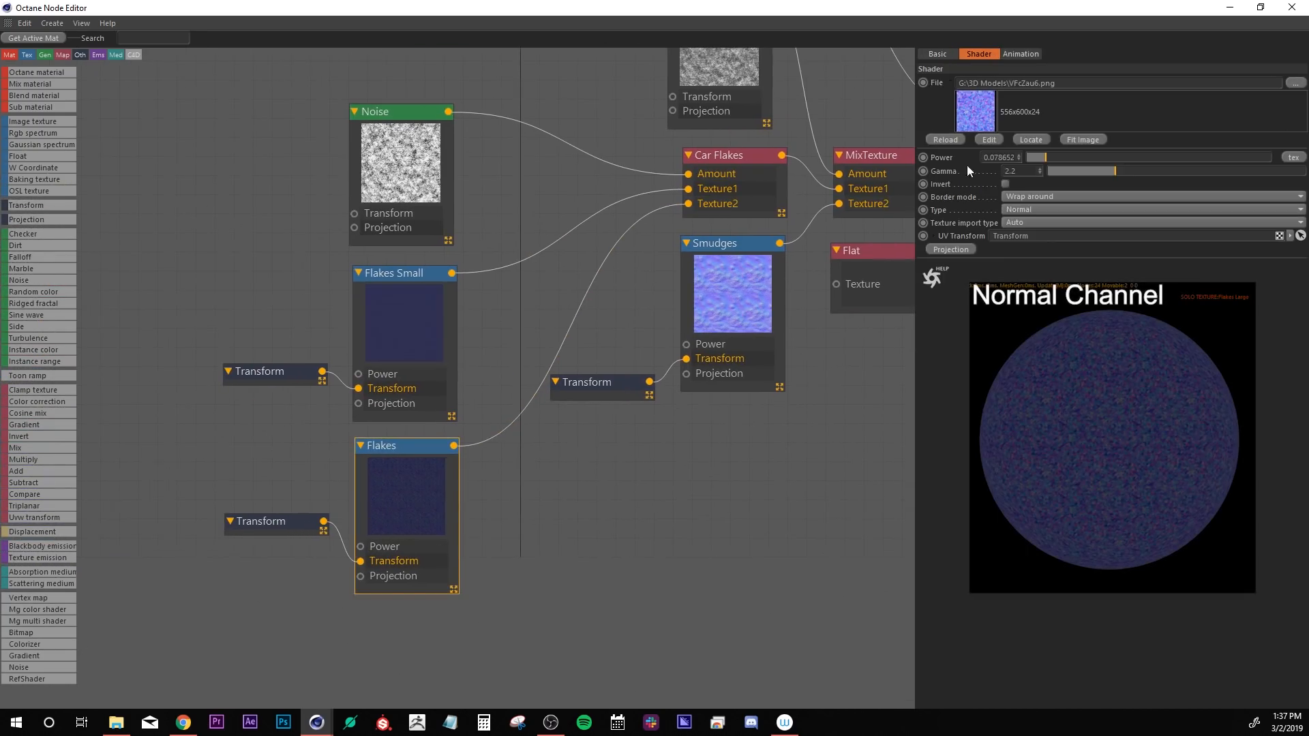
{"action": "left_click", "coordinate": [989, 142]}
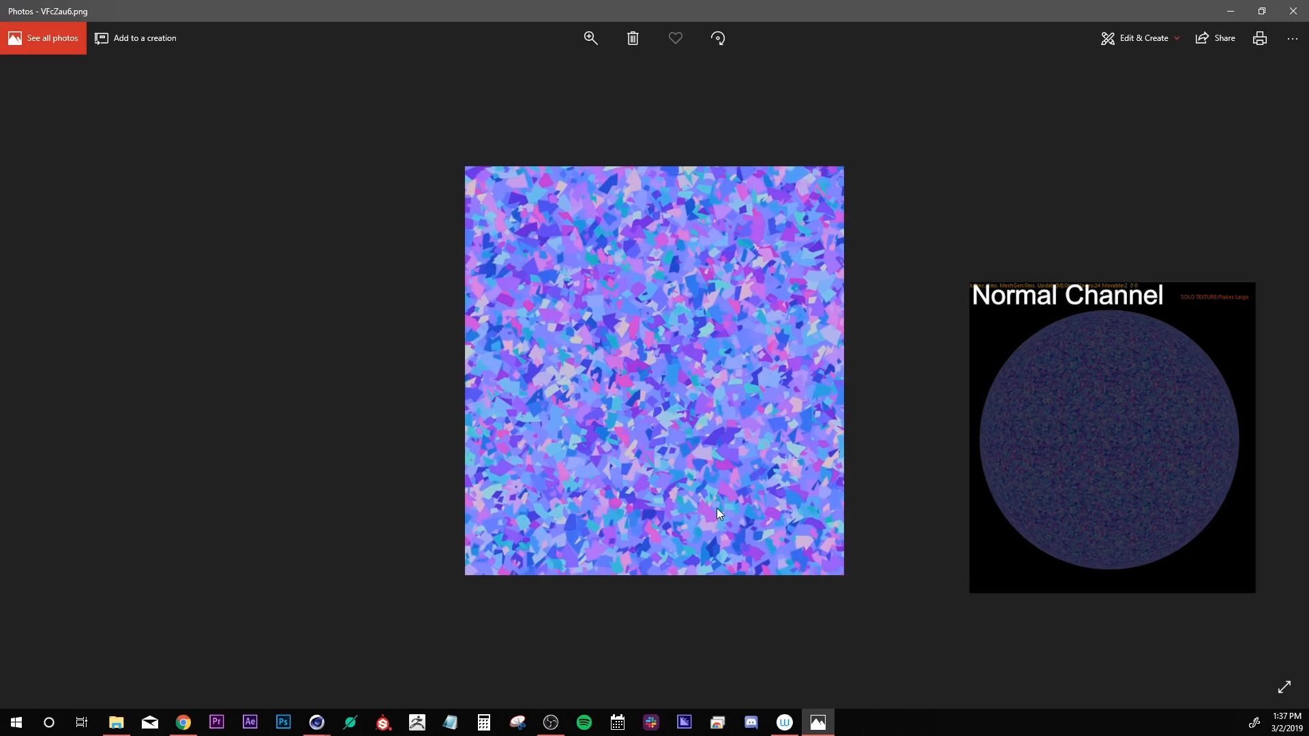
{"action": "key", "text": "alt+F4"}
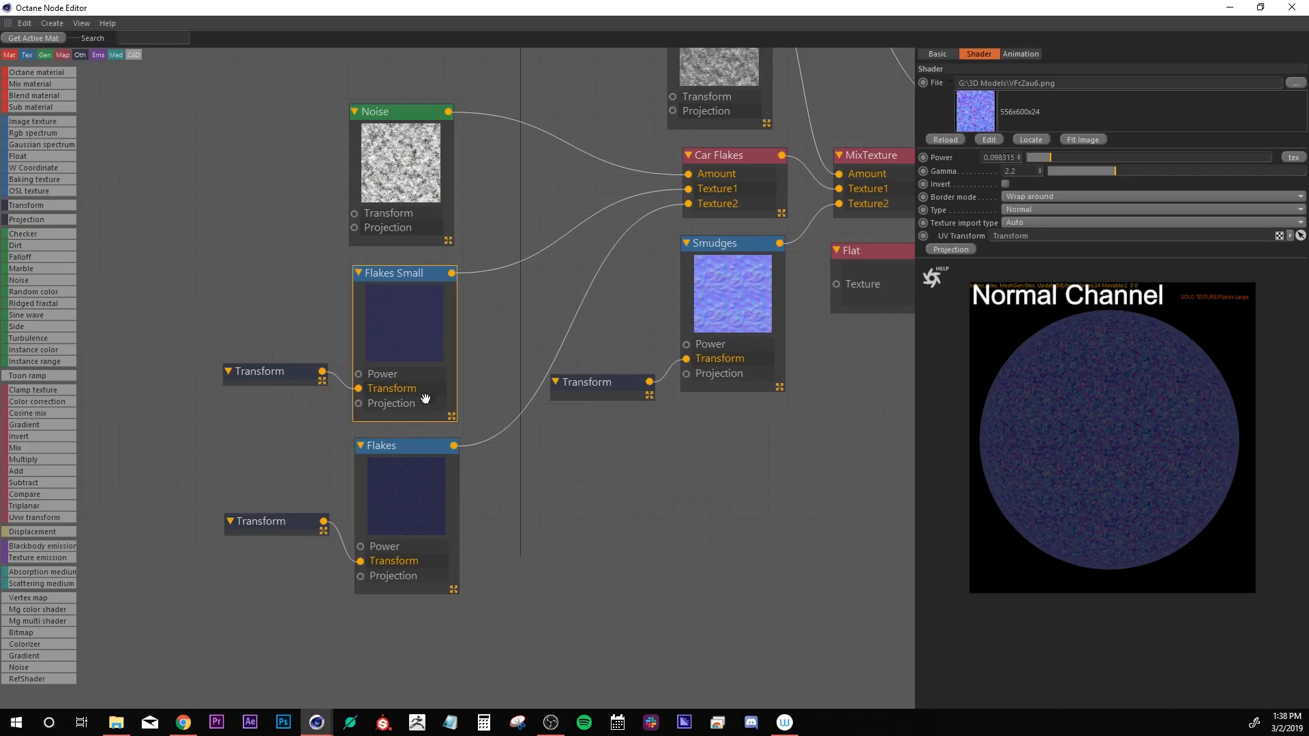
{"action": "left_click", "coordinate": [418, 336]}
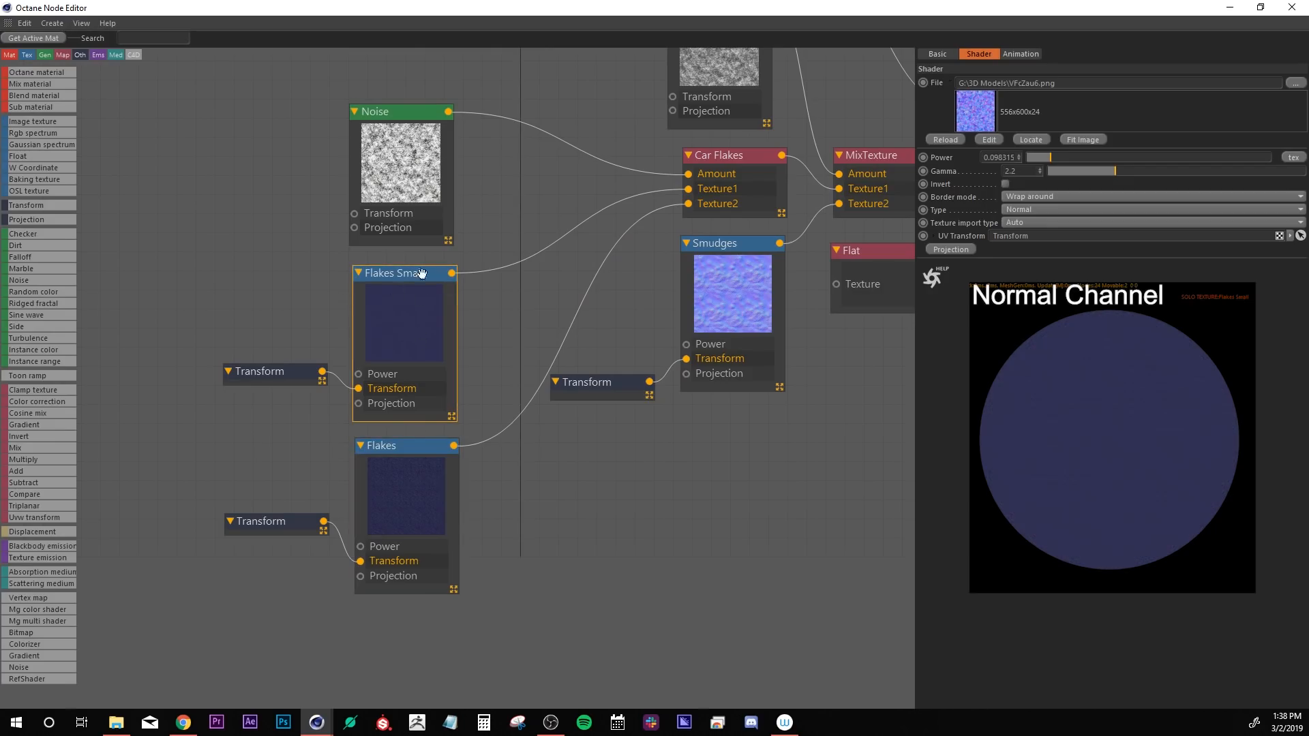
Rename the Flakes image texture node to Flakes Large.
{"action": "left_click", "coordinate": [380, 457]}
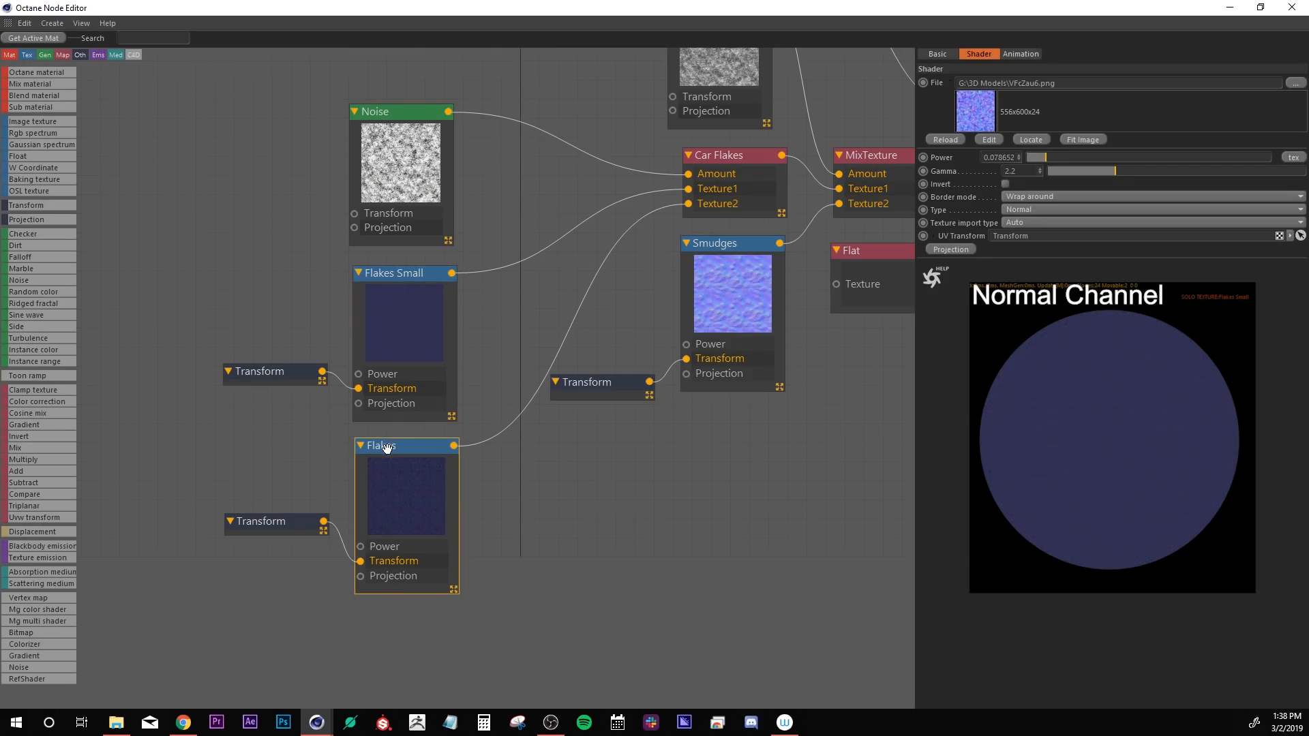
{"action": "right_click", "coordinate": [387, 450]}
{"action": "mouse_move", "coordinate": [459, 497]}
{"action": "left_click", "coordinate": [521, 551]}
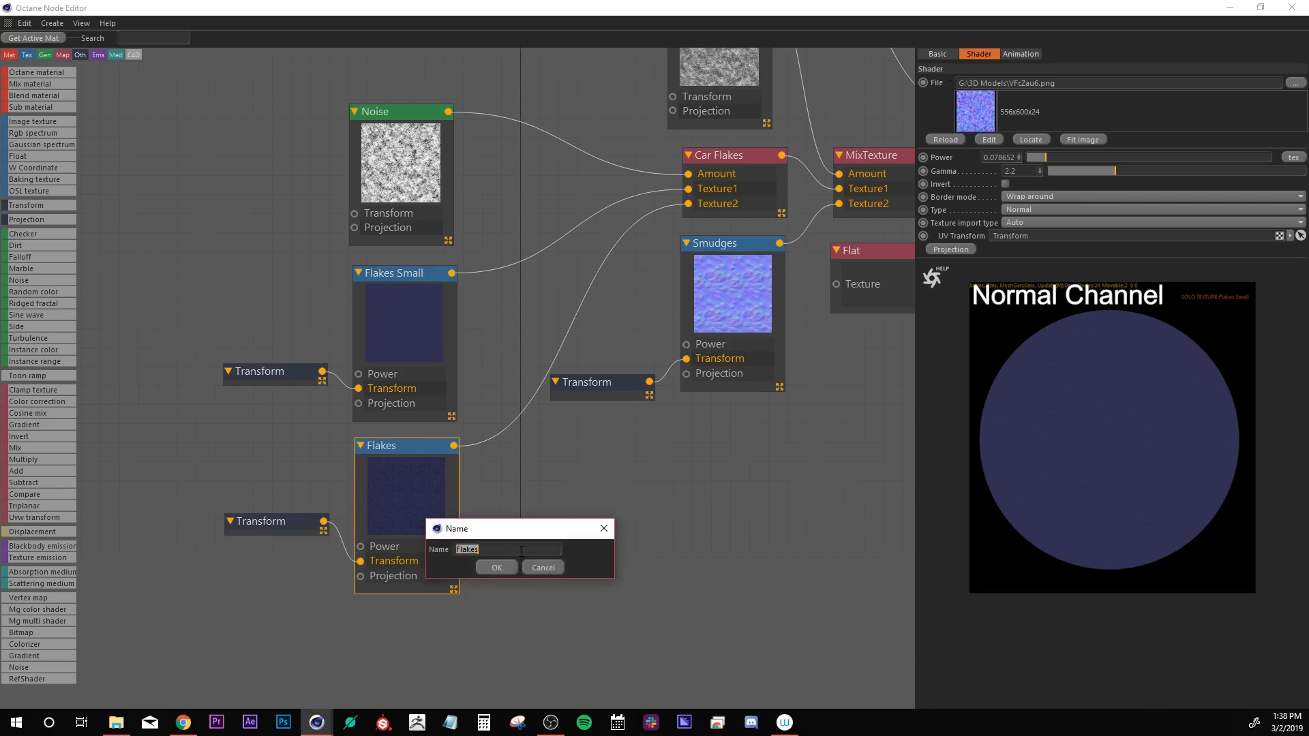
{"action": "type", "text": "Flakes Laar"}
{"action": "key", "text": "BackSpace"}
{"action": "key", "text": "BackSpace"}
{"action": "type", "text": "rge"}
{"action": "left_click", "coordinate": [500, 566]}
Examine the Car Flakes mix and its Noise, Flakes Small and Flakes Large inputs.
{"action": "middle_click_drag", "start_coordinate": [595, 495], "coordinate": [480, 540]}
{"action": "left_click", "coordinate": [631, 218]}
{"action": "mouse_move", "coordinate": [631, 218]}
{"action": "left_mouse_down"}
{"action": "mouse_move", "coordinate": [640, 209]}
{"action": "mouse_move", "coordinate": [622, 213]}
{"action": "left_mouse_up"}
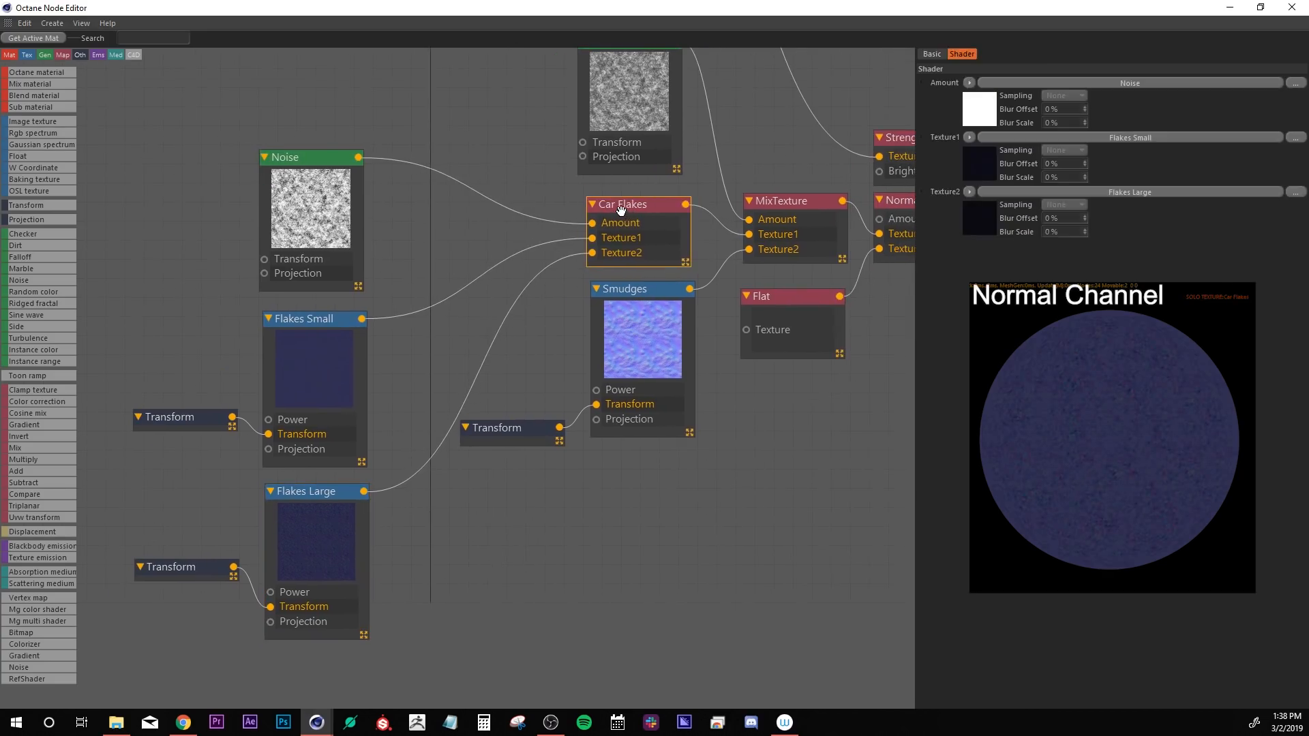
{"action": "left_click_drag", "start_coordinate": [315, 199], "coordinate": [330, 191]}
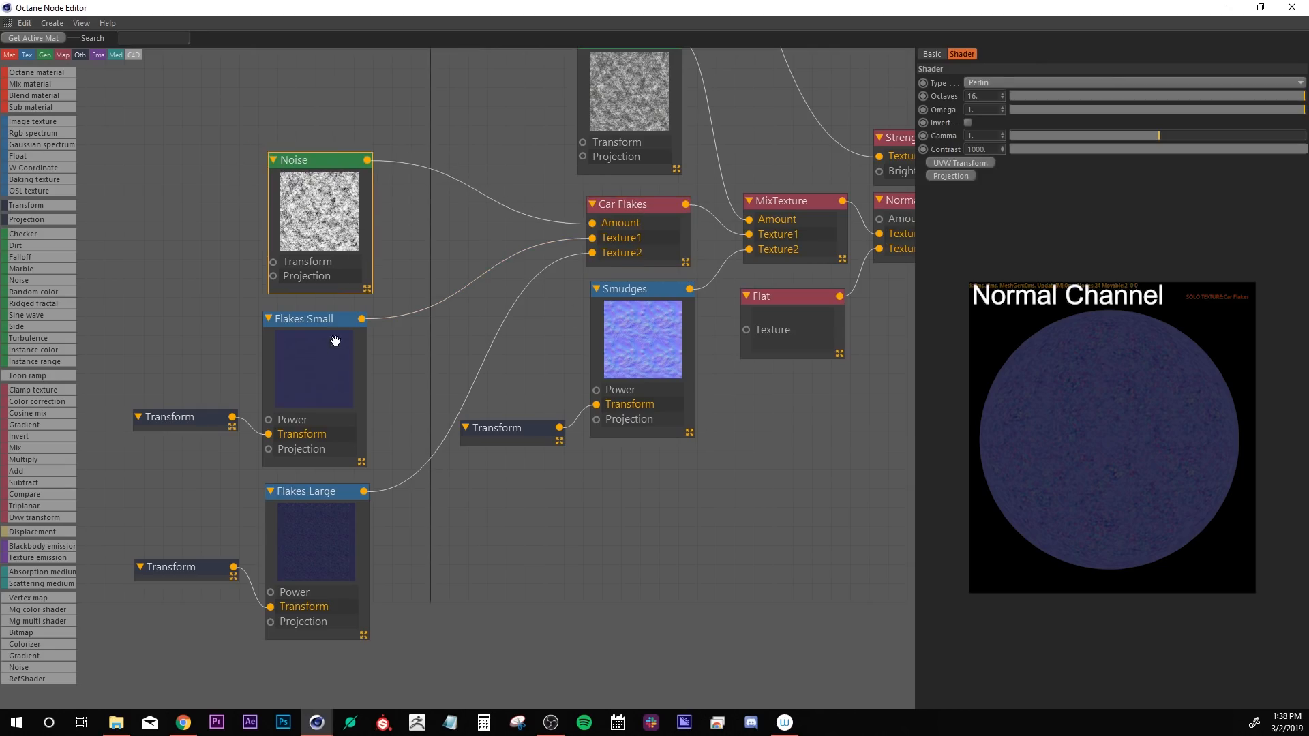
{"action": "left_click_drag", "start_coordinate": [334, 380], "coordinate": [343, 383]}
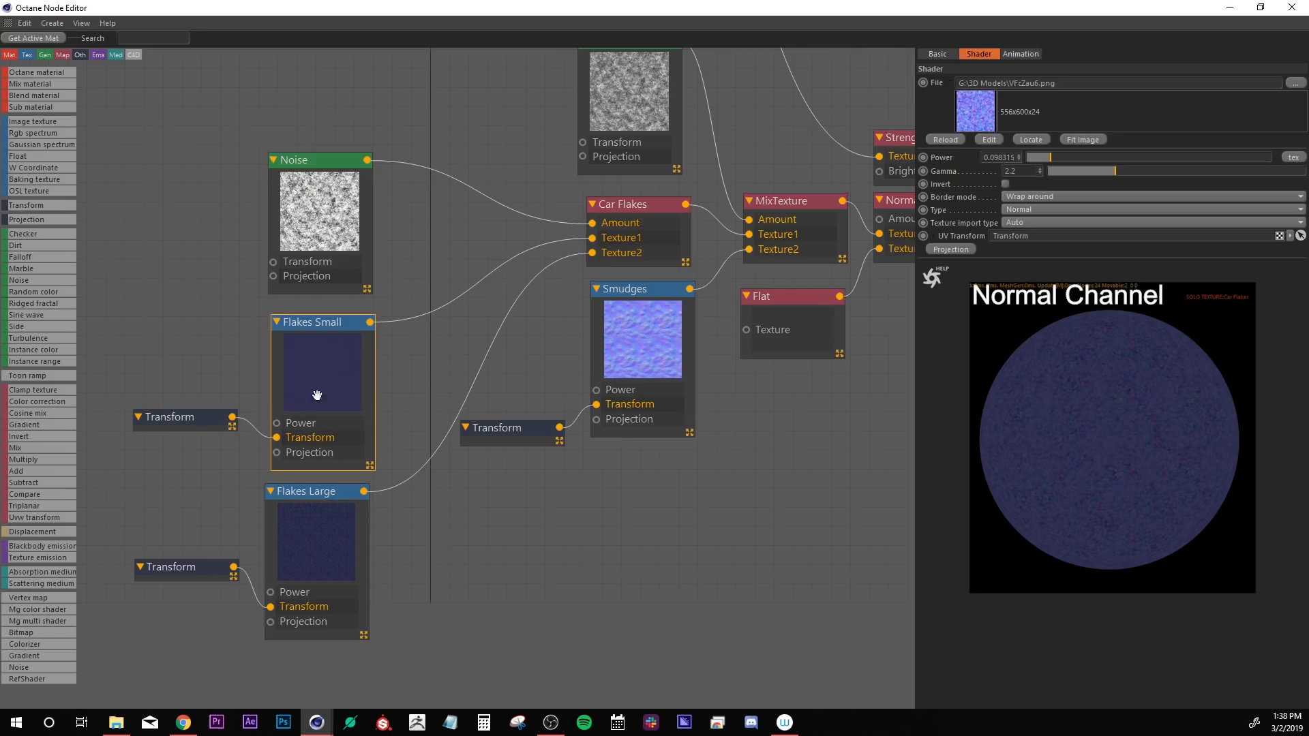
{"action": "left_click_drag", "start_coordinate": [326, 212], "coordinate": [324, 197]}
{"action": "left_click", "coordinate": [307, 534]}
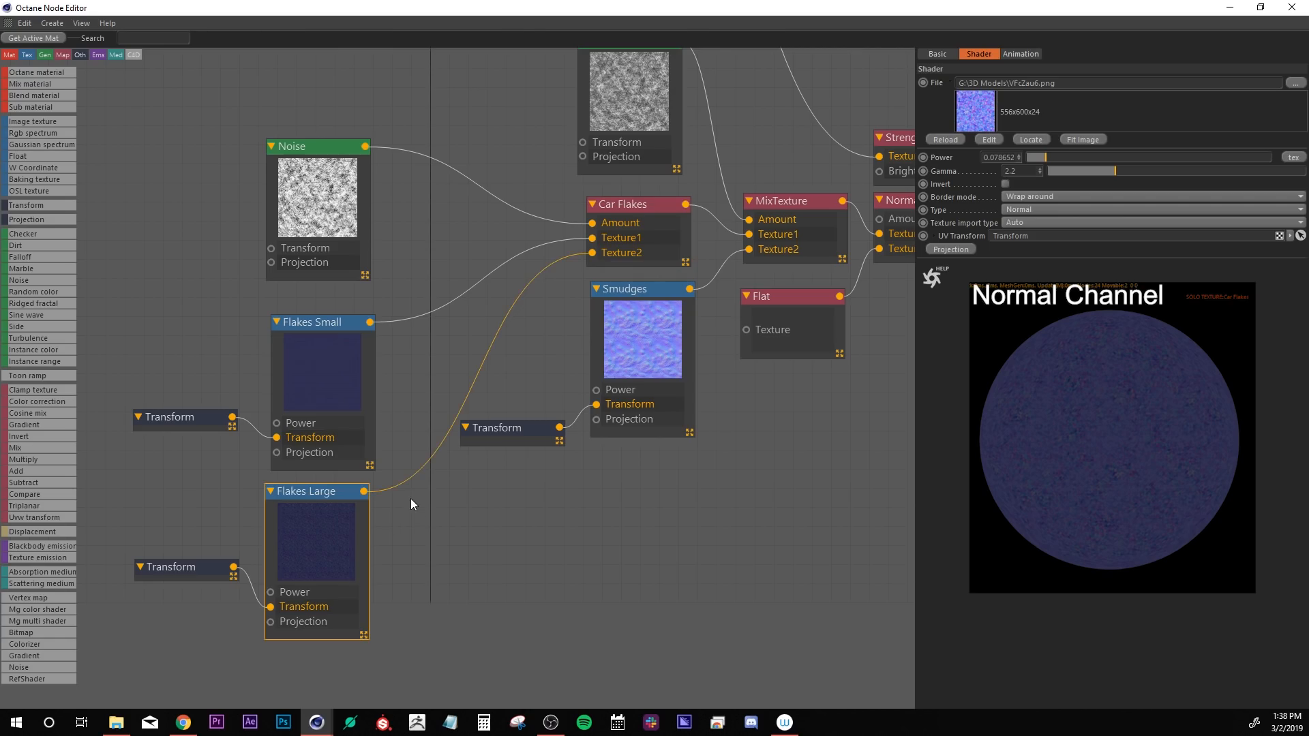
View the Smudges node's source normal map in the Photos viewer and close it.
{"action": "mouse_move", "coordinate": [617, 500]}
{"action": "middle_mouse_down"}
{"action": "mouse_move", "coordinate": [439, 521]}
{"action": "mouse_move", "coordinate": [437, 534]}
{"action": "middle_mouse_up"}
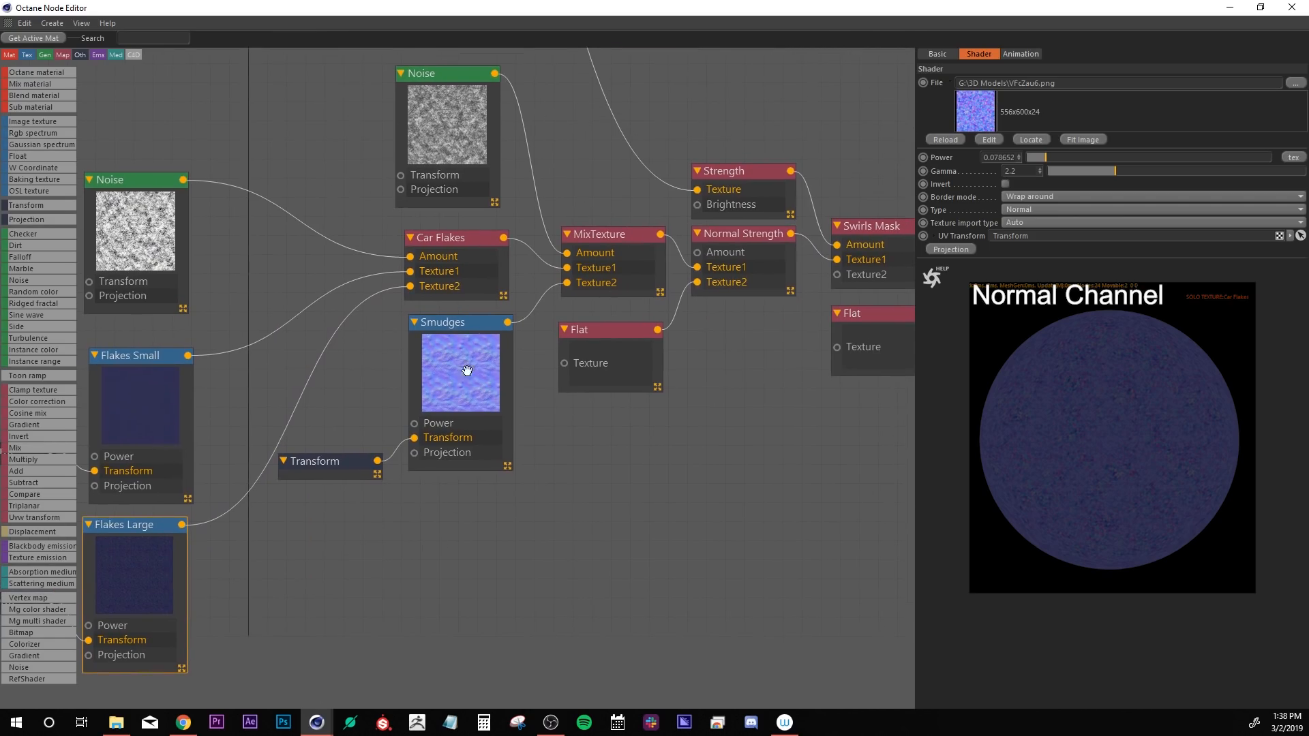
{"action": "left_click_drag", "start_coordinate": [467, 370], "coordinate": [464, 374]}
{"action": "left_click", "coordinate": [987, 139]}
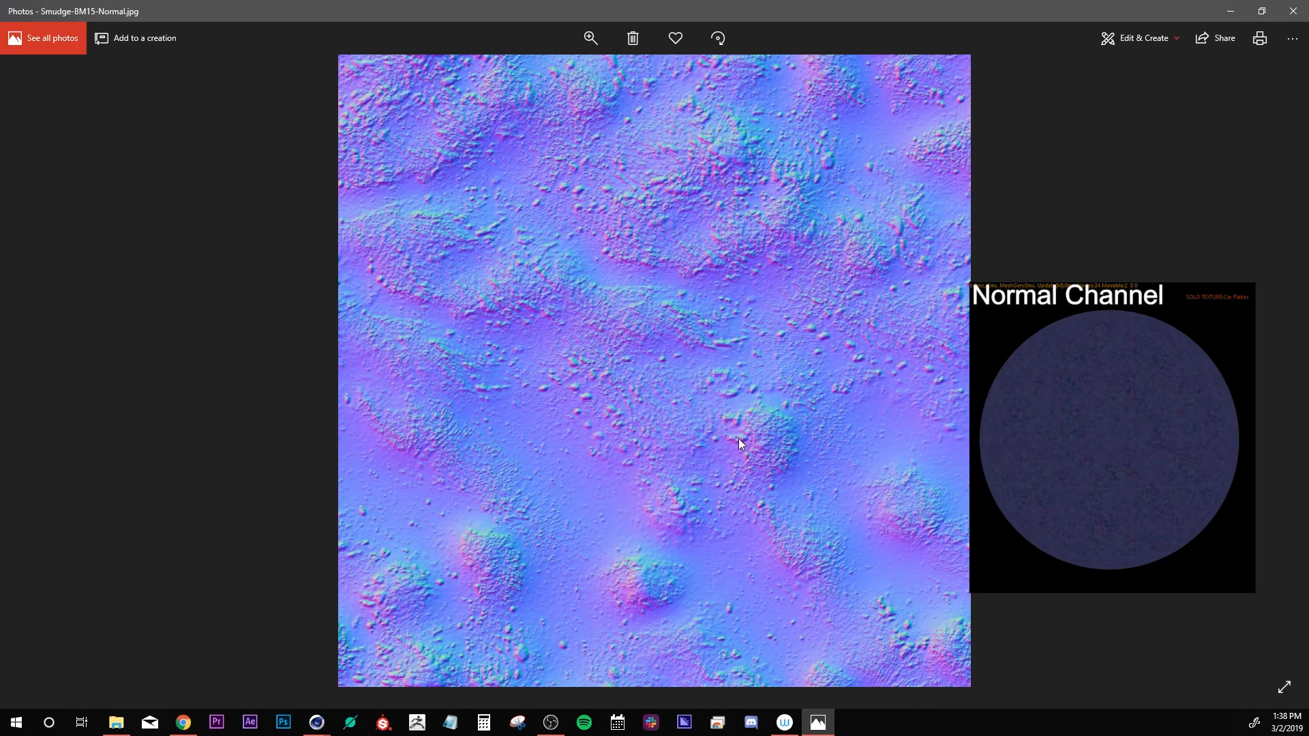
{"action": "key", "text": "alt+F4"}
Examine the Noise node that blends Car Flakes with Smudges in the MixTexture.
{"action": "left_click_drag", "start_coordinate": [471, 126], "coordinate": [457, 134]}
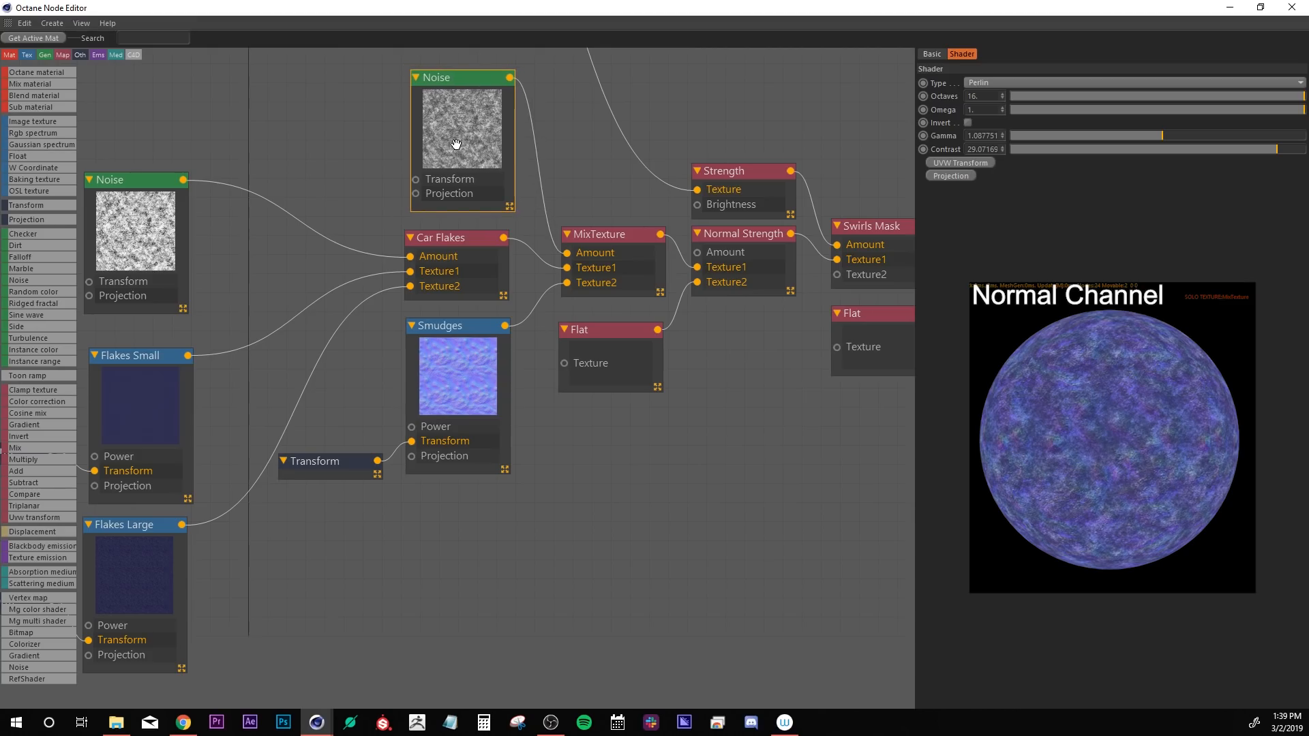
{"action": "left_click", "coordinate": [448, 409]}
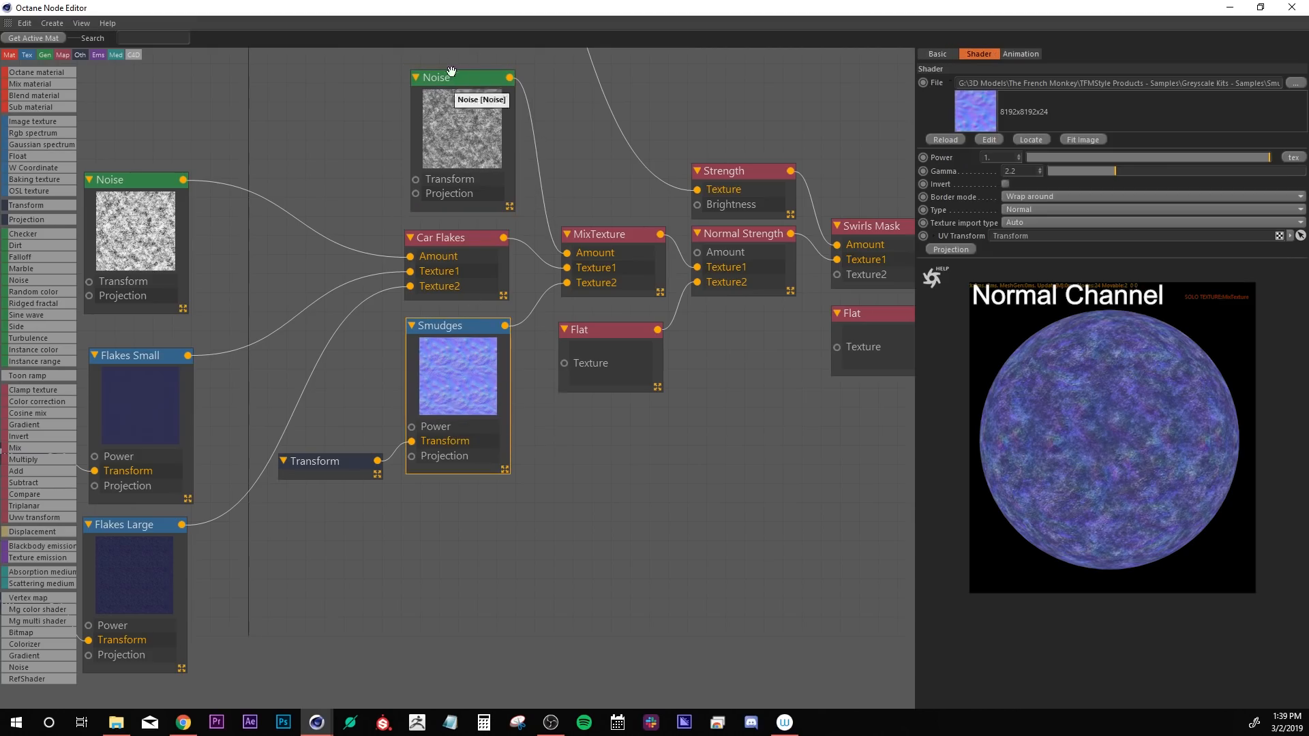
{"action": "left_click_drag", "start_coordinate": [462, 122], "coordinate": [442, 129]}
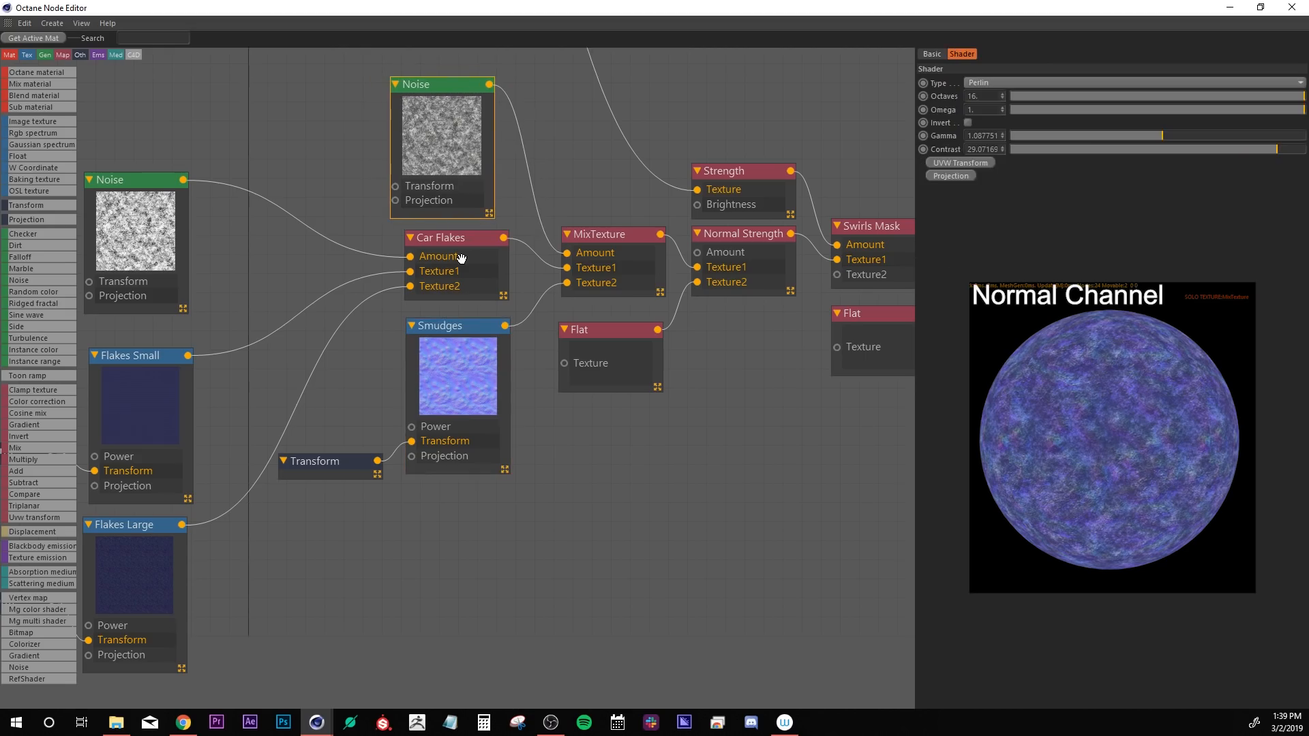
{"action": "left_click_drag", "start_coordinate": [459, 259], "coordinate": [468, 257]}
{"action": "middle_click_drag", "start_coordinate": [722, 366], "coordinate": [571, 412]}
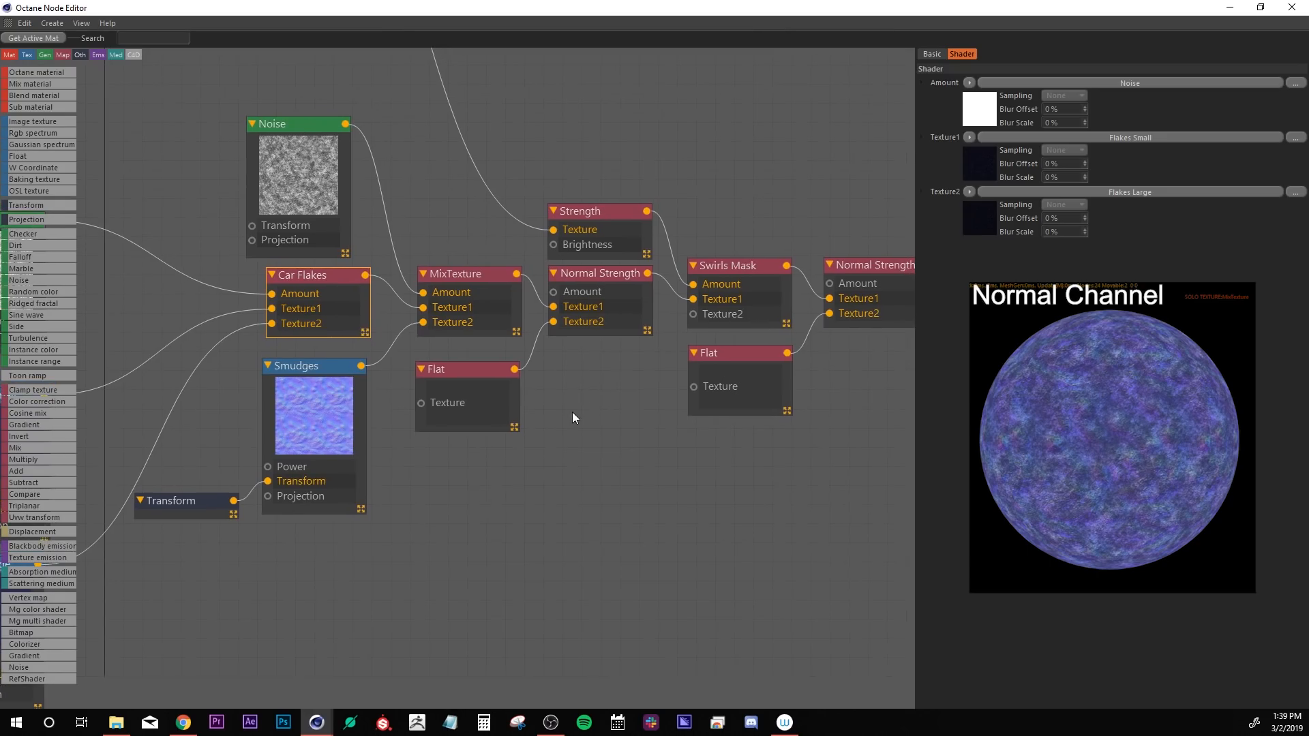
Check the Flat gradient's knot color and the mix amount of the Normal Strength node it feeds.
{"action": "left_click", "coordinate": [476, 385]}
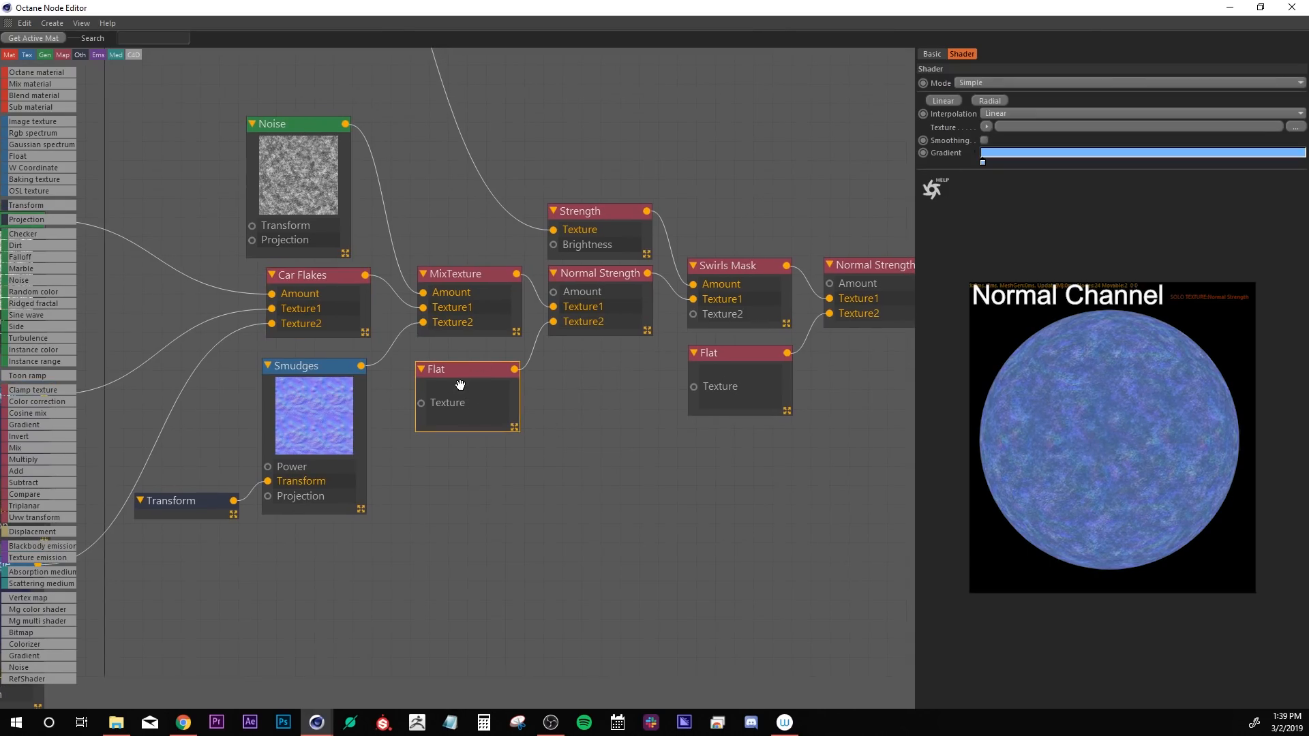
{"action": "double_click", "coordinate": [982, 162]}
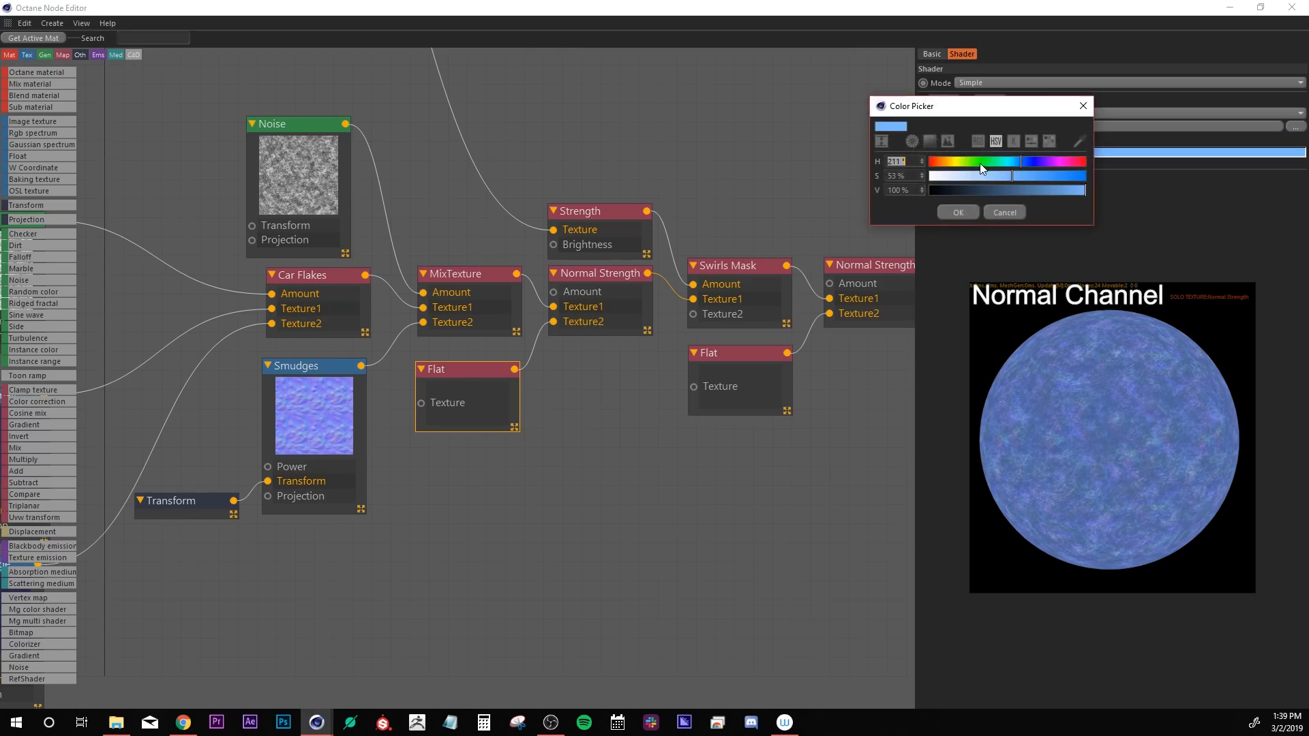
{"action": "left_click_drag", "start_coordinate": [953, 113], "coordinate": [570, 300]}
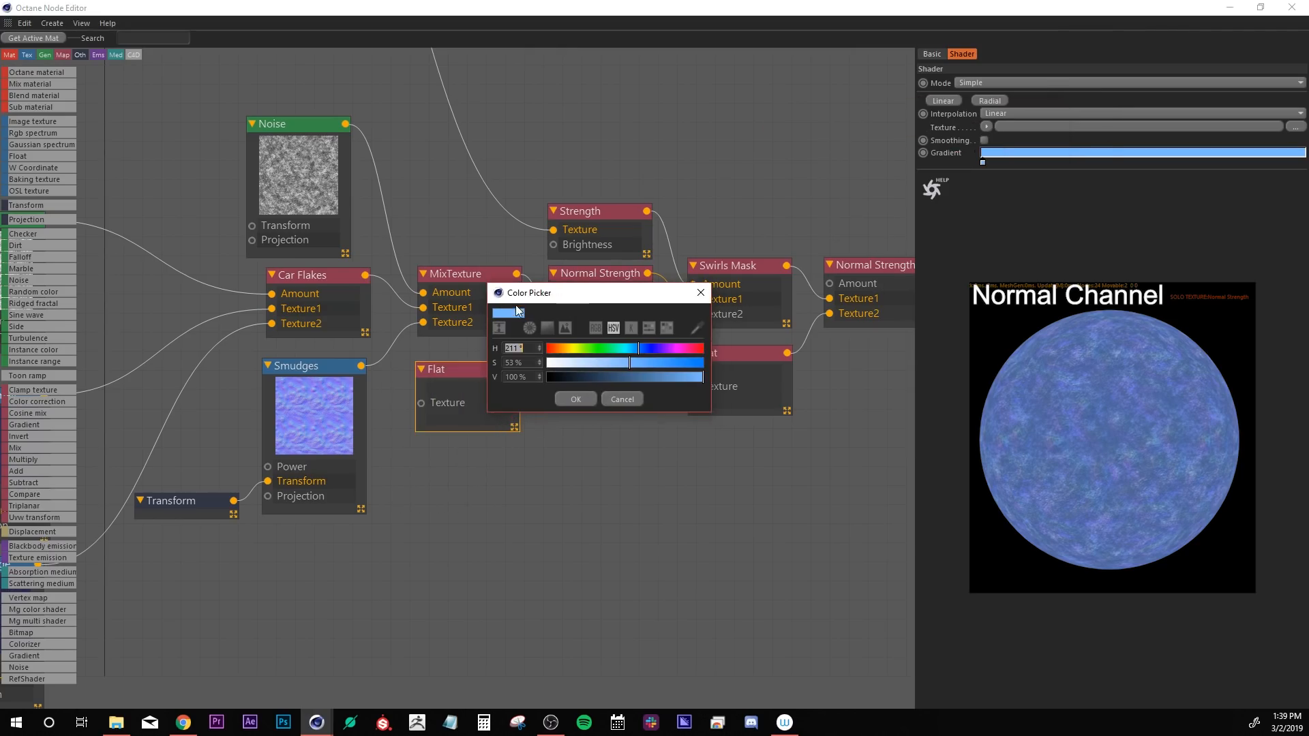
{"action": "left_click", "coordinate": [576, 400]}
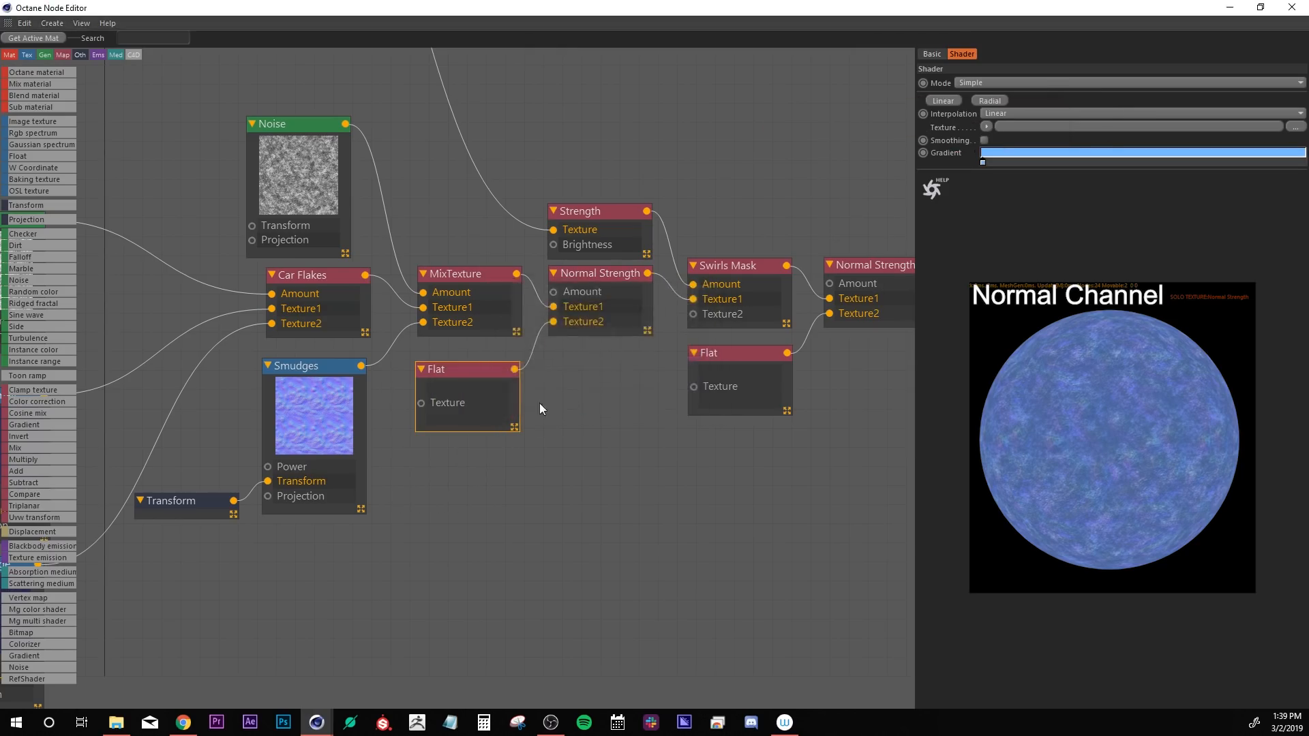
{"action": "left_click", "coordinate": [598, 277]}
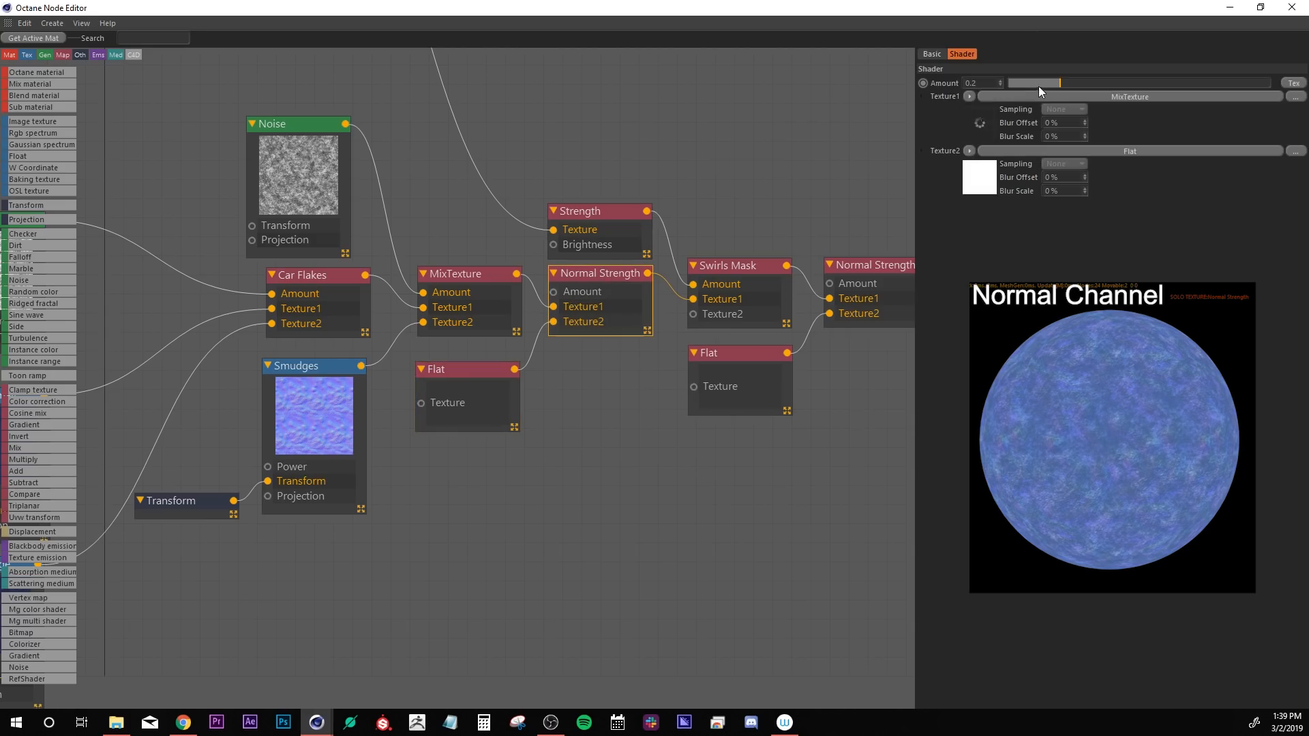
Trace the Strength node's texture input back to the ImageTexture node and inspect that image texture's settings.
{"action": "middle_click_drag", "start_coordinate": [621, 396], "coordinate": [457, 408]}
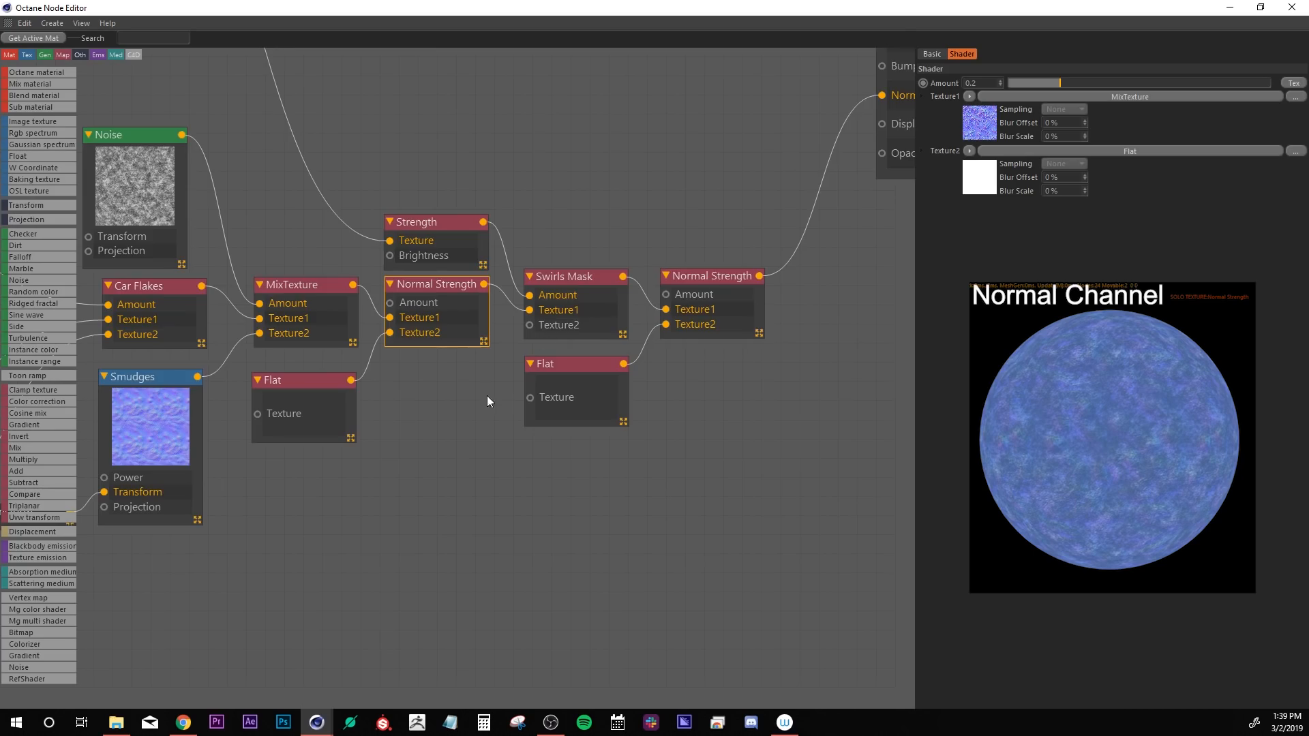
{"action": "scroll", "coordinate": [484, 383], "scroll_direction": "down", "scroll_amount": 3}
{"action": "middle_click_drag", "start_coordinate": [484, 383], "coordinate": [602, 321]}
{"action": "scroll", "coordinate": [422, 252], "scroll_direction": "up", "scroll_amount": 3}
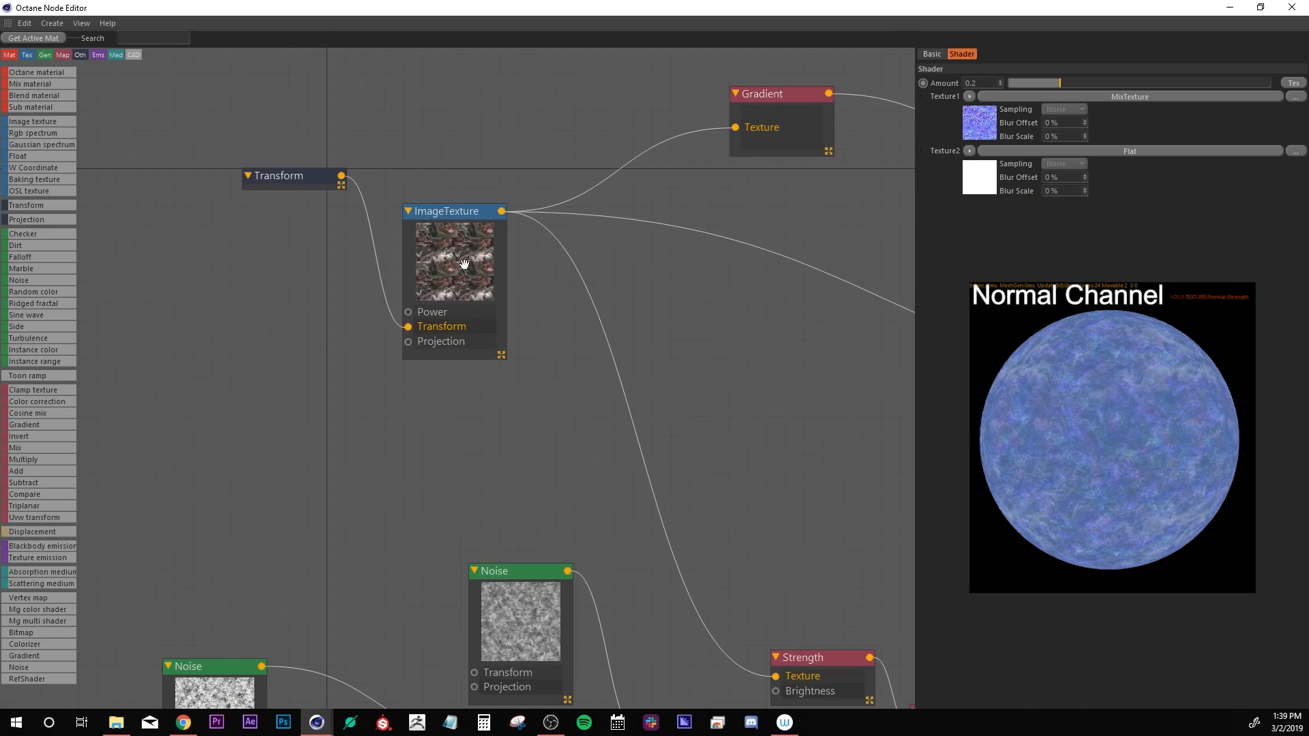
{"action": "left_click", "coordinate": [496, 216]}
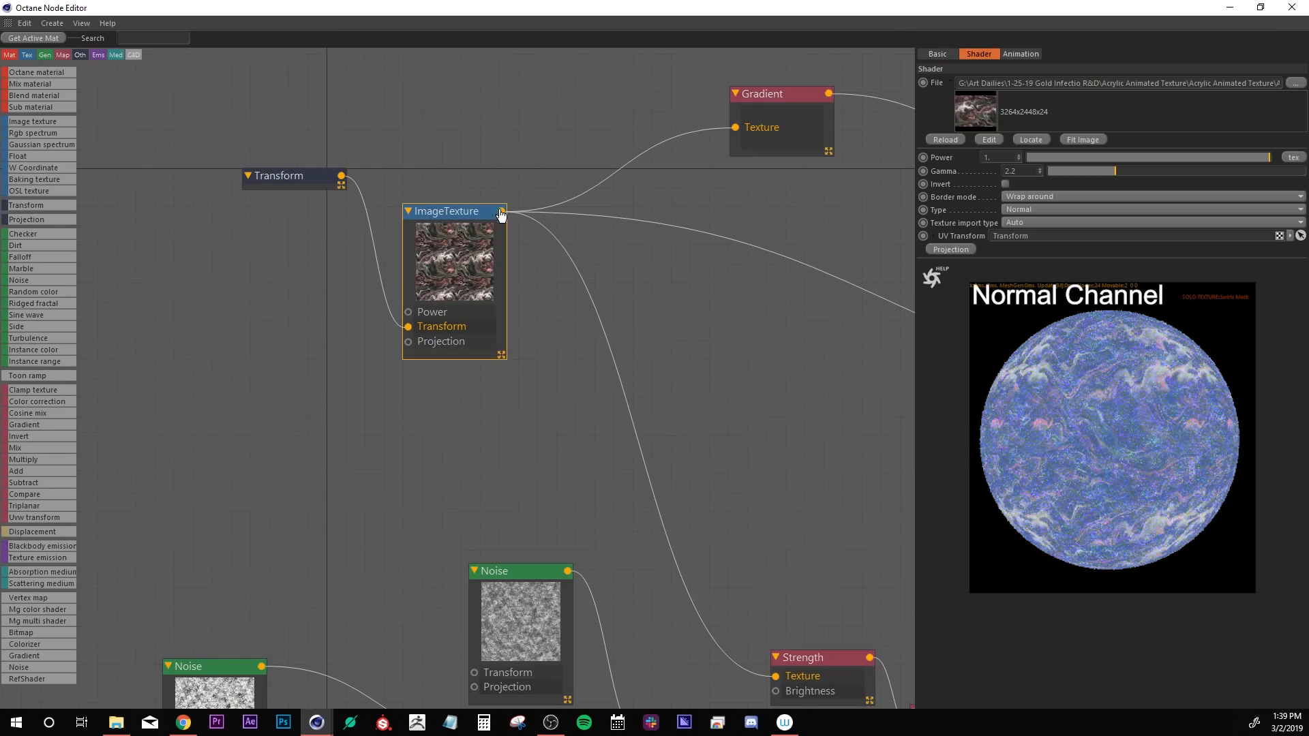
Check the brightness of the Strength node that controls the Swirls Mask amount.
{"action": "middle_click_drag", "start_coordinate": [717, 336], "coordinate": [429, 161]}
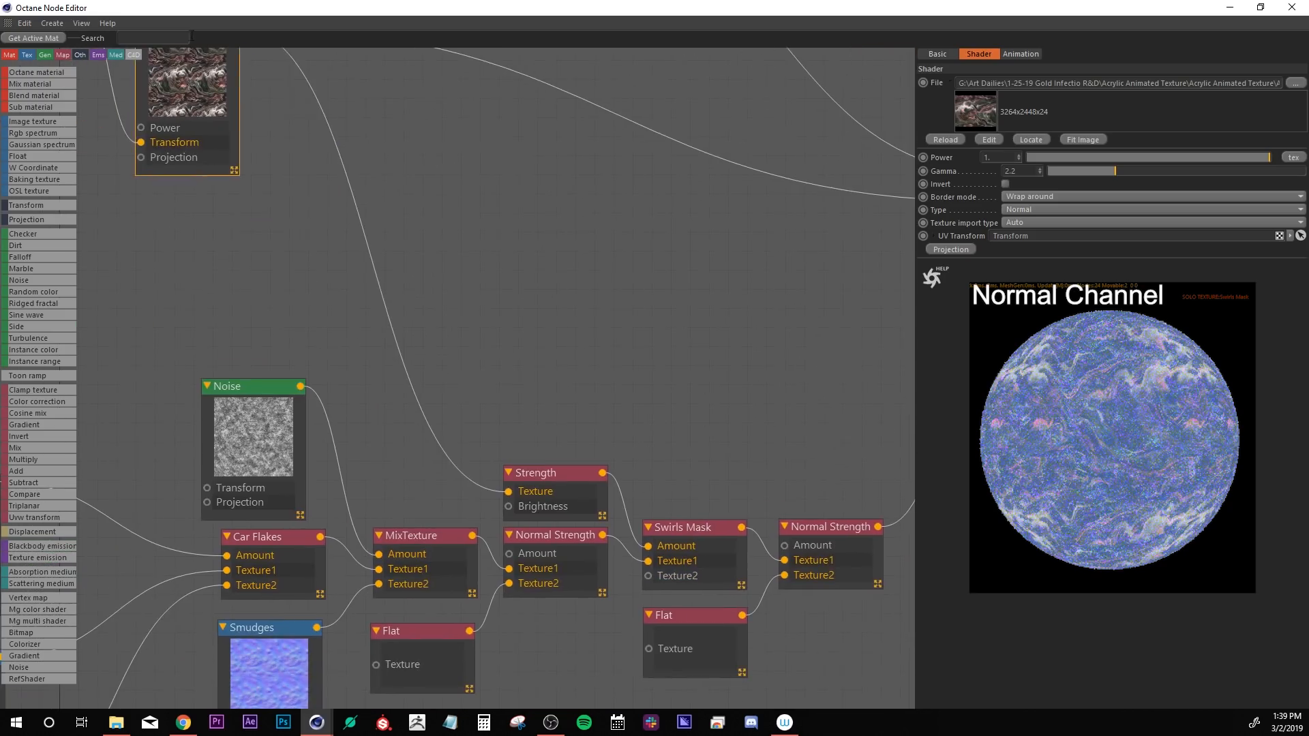
{"action": "middle_click_drag", "start_coordinate": [555, 469], "coordinate": [525, 244]}
{"action": "scroll", "coordinate": [527, 259], "scroll_direction": "up", "scroll_amount": 2}
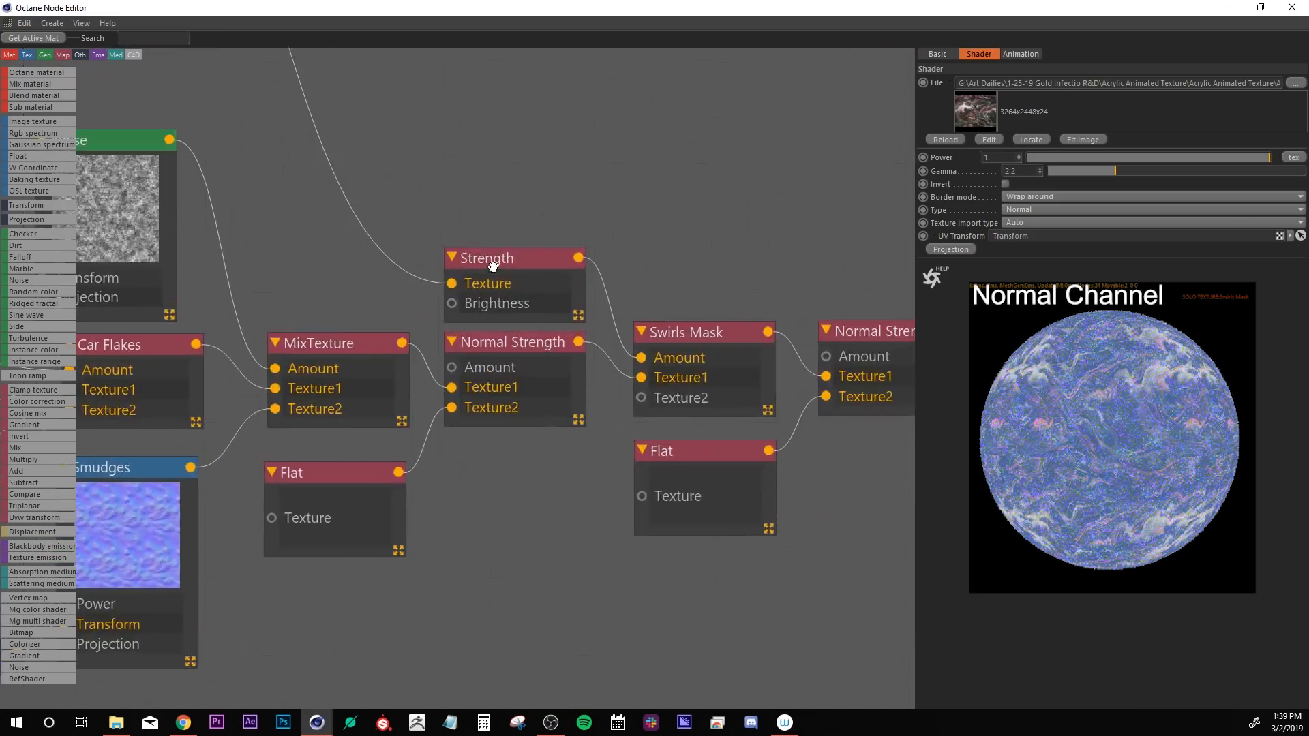
{"action": "left_click", "coordinate": [492, 266]}
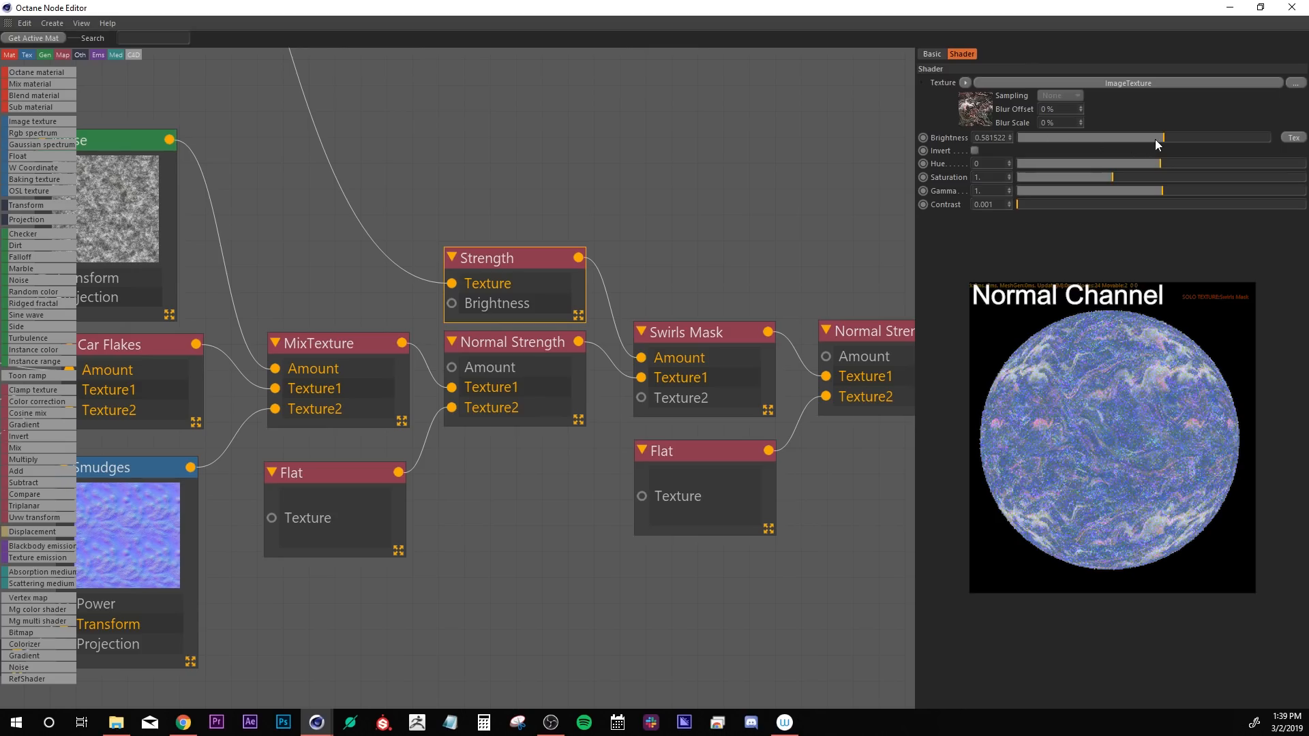
{"action": "middle_click_drag", "start_coordinate": [673, 265], "coordinate": [555, 223]}
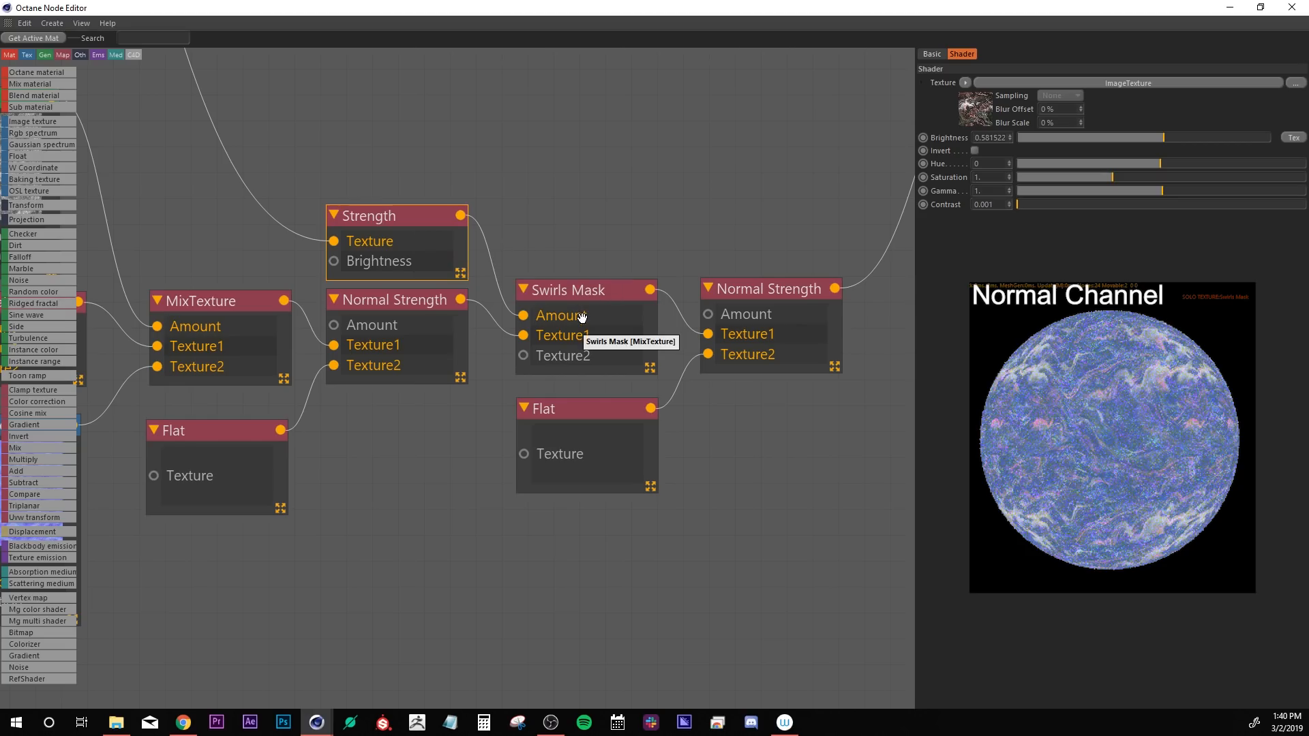
Check the knot color of the Flat gradient below Swirls Mask and the mix amount of the final Normal Strength node.
{"action": "middle_click_drag", "start_coordinate": [582, 317], "coordinate": [611, 391]}
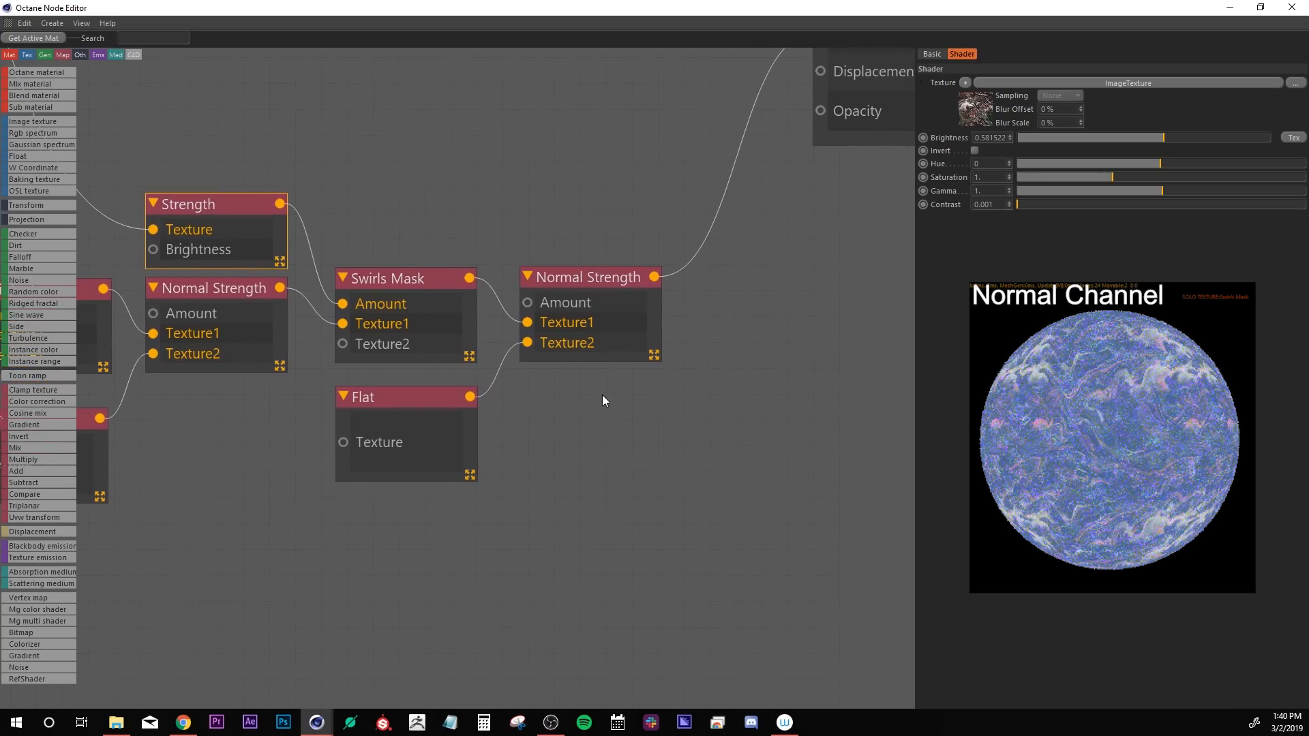
{"action": "left_click", "coordinate": [401, 427]}
{"action": "left_click_drag", "start_coordinate": [401, 426], "coordinate": [412, 412]}
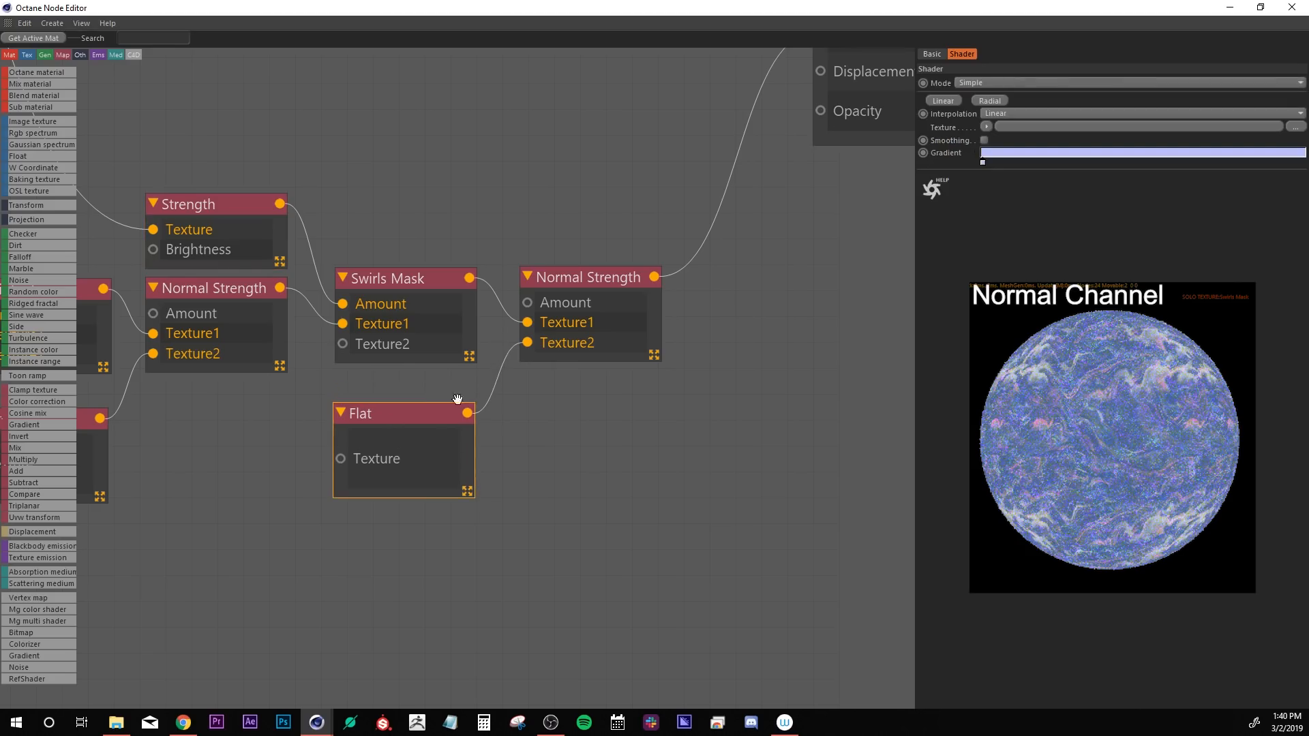
{"action": "double_click", "coordinate": [982, 162]}
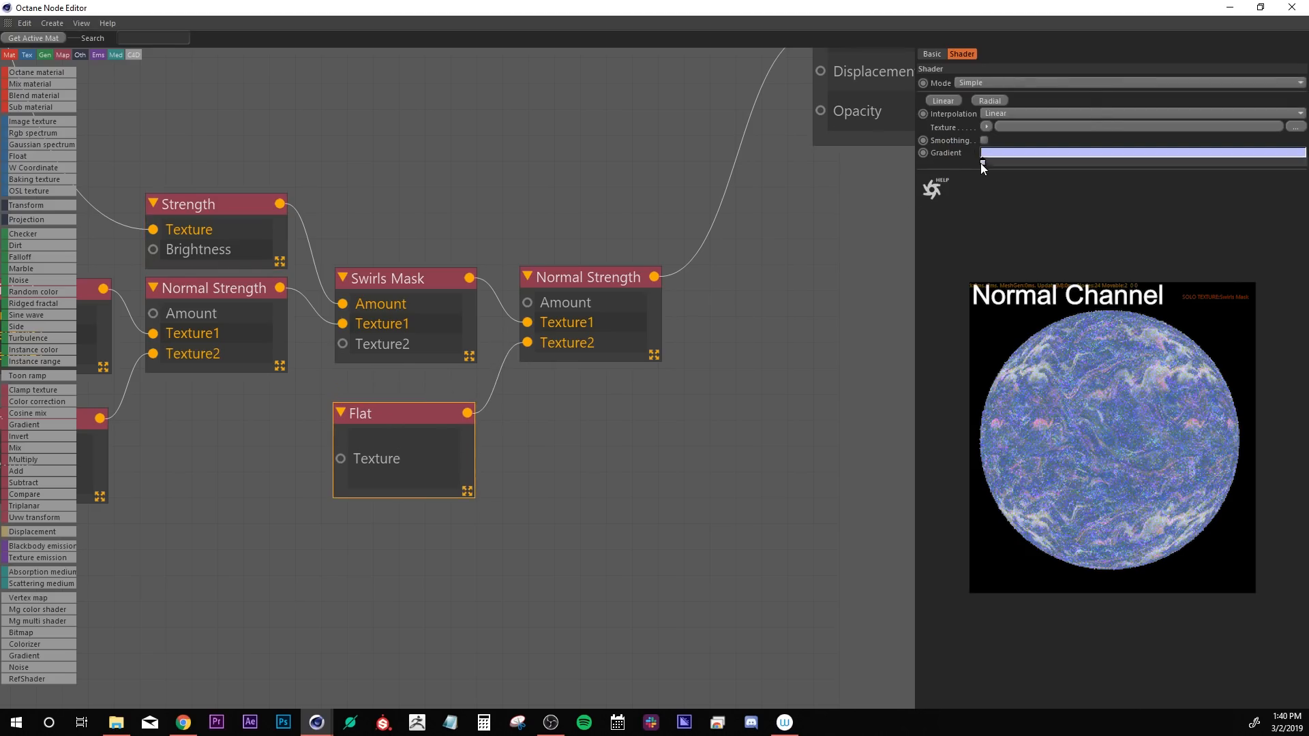
{"action": "left_click", "coordinate": [996, 211]}
{"action": "left_click", "coordinate": [579, 296]}
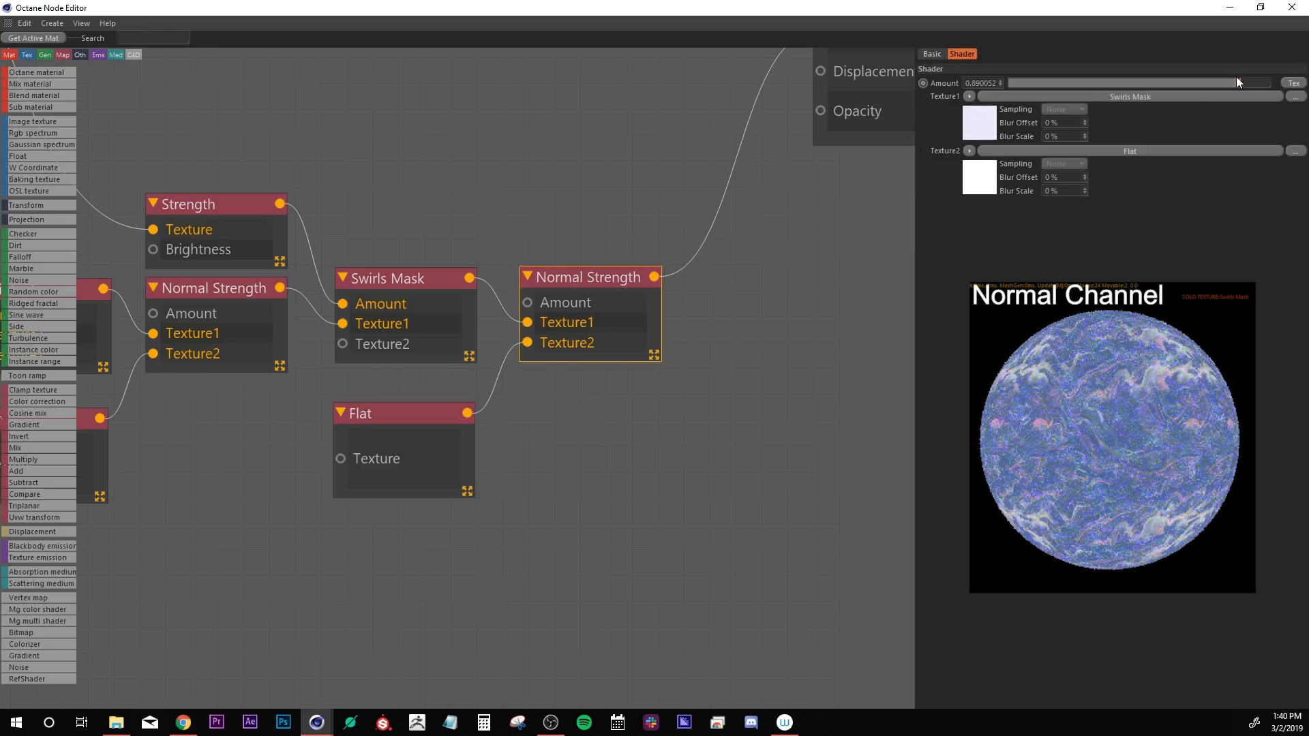
{"action": "middle_click_drag", "start_coordinate": [754, 269], "coordinate": [666, 334]}
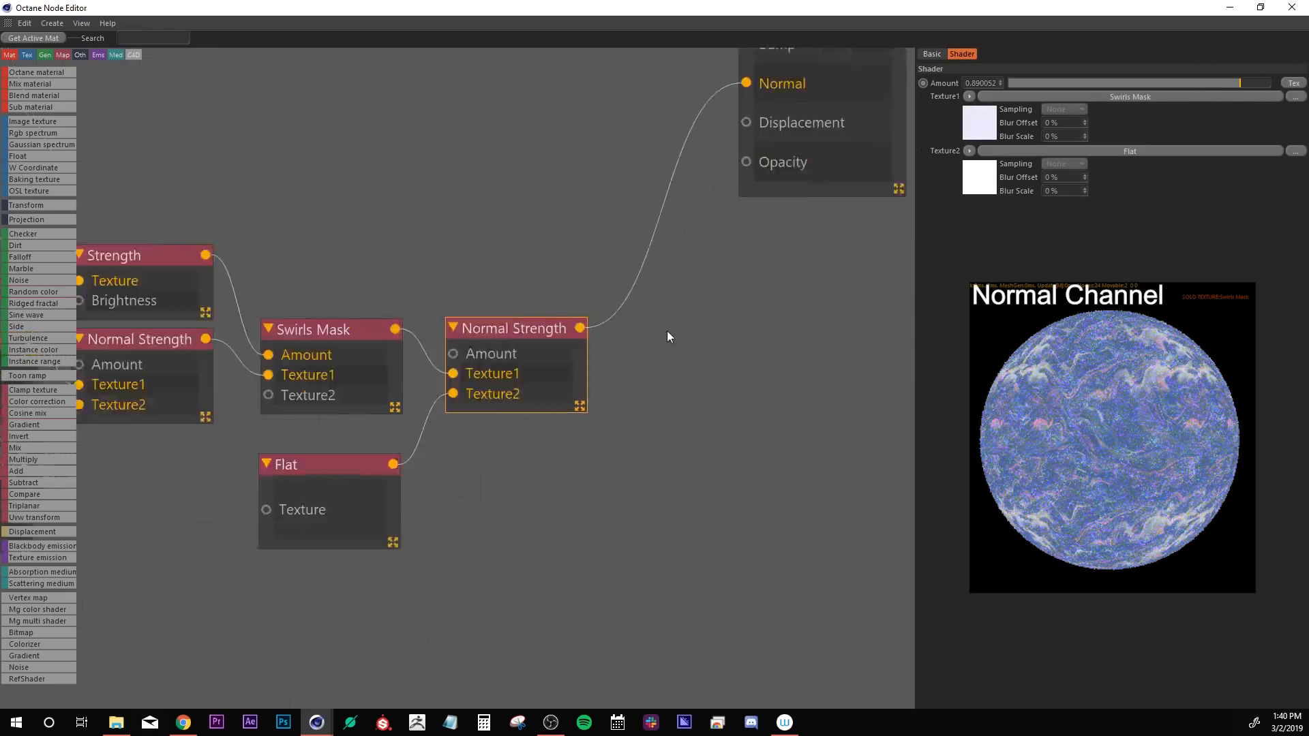
{"action": "scroll", "coordinate": [757, 449], "scroll_direction": "down", "scroll_amount": 5}
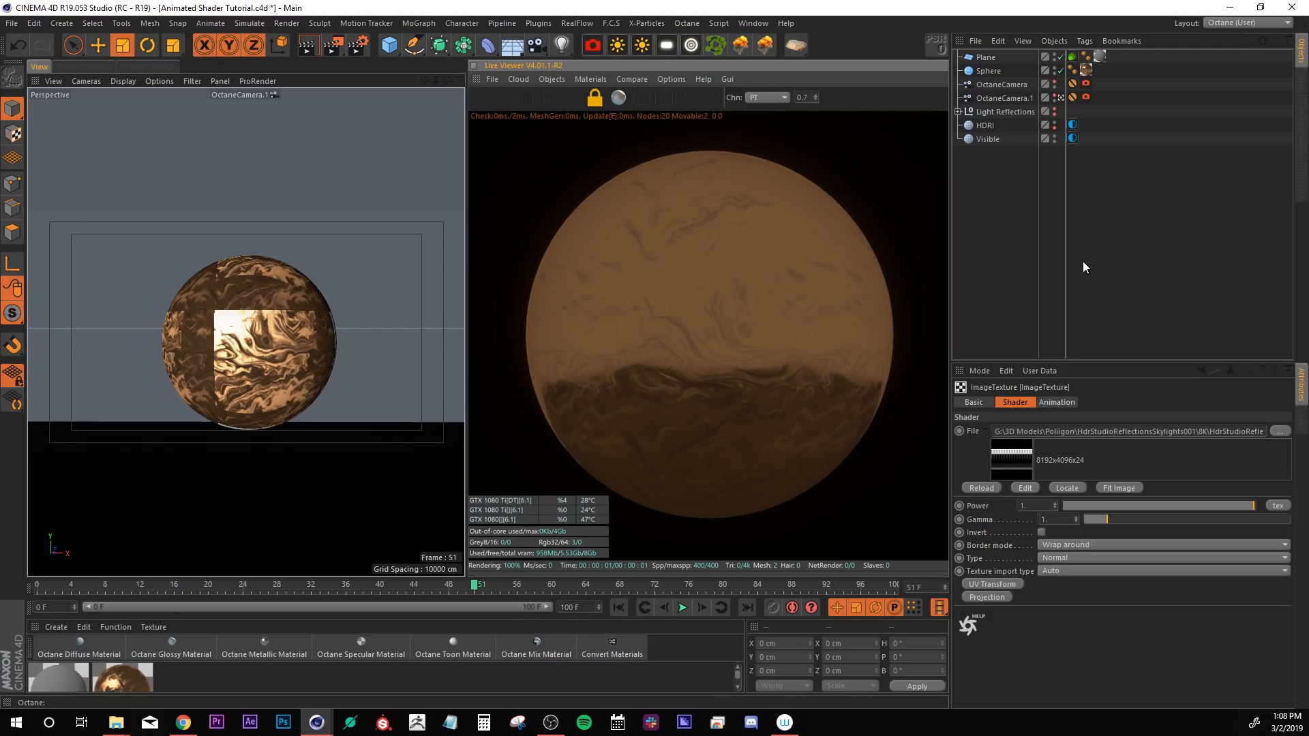
Enable the HDRI sky and the Light Reflections group for rendering, and view the scene through the default camera.
{"action": "left_click", "coordinate": [1055, 128]}
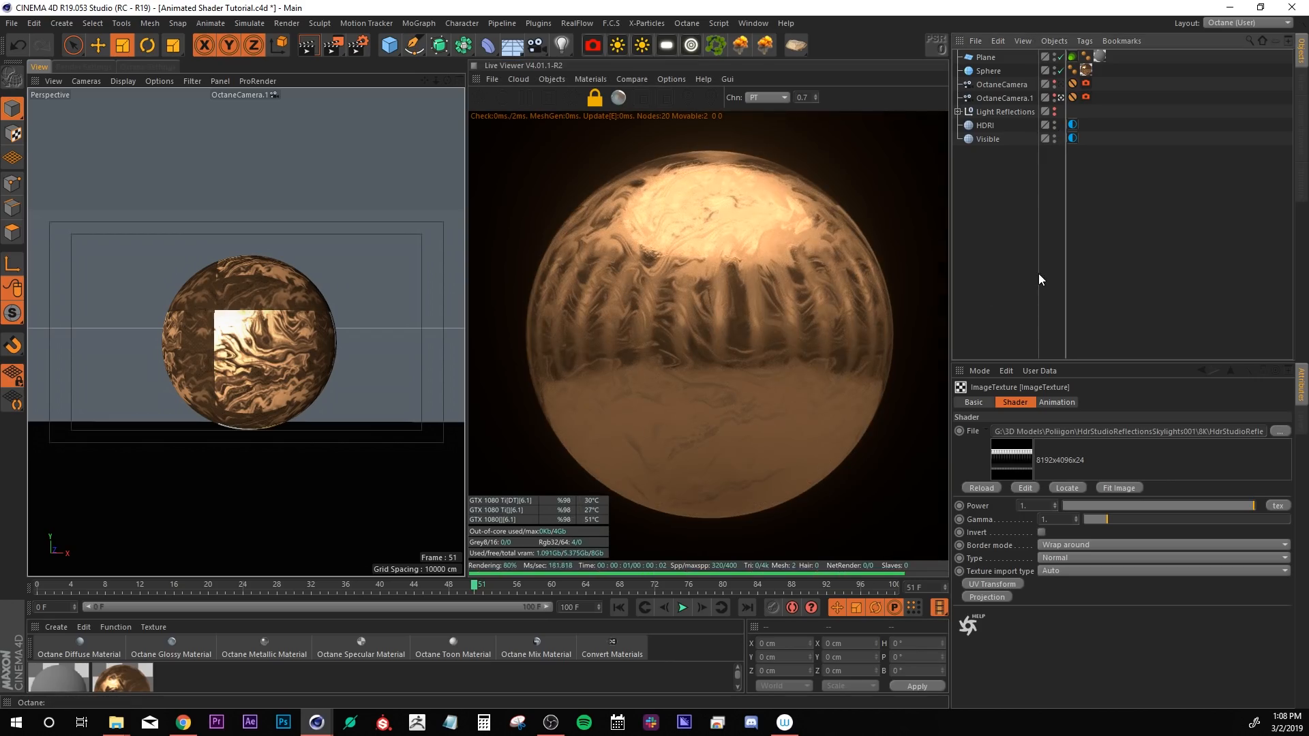
{"action": "left_click", "coordinate": [1054, 113]}
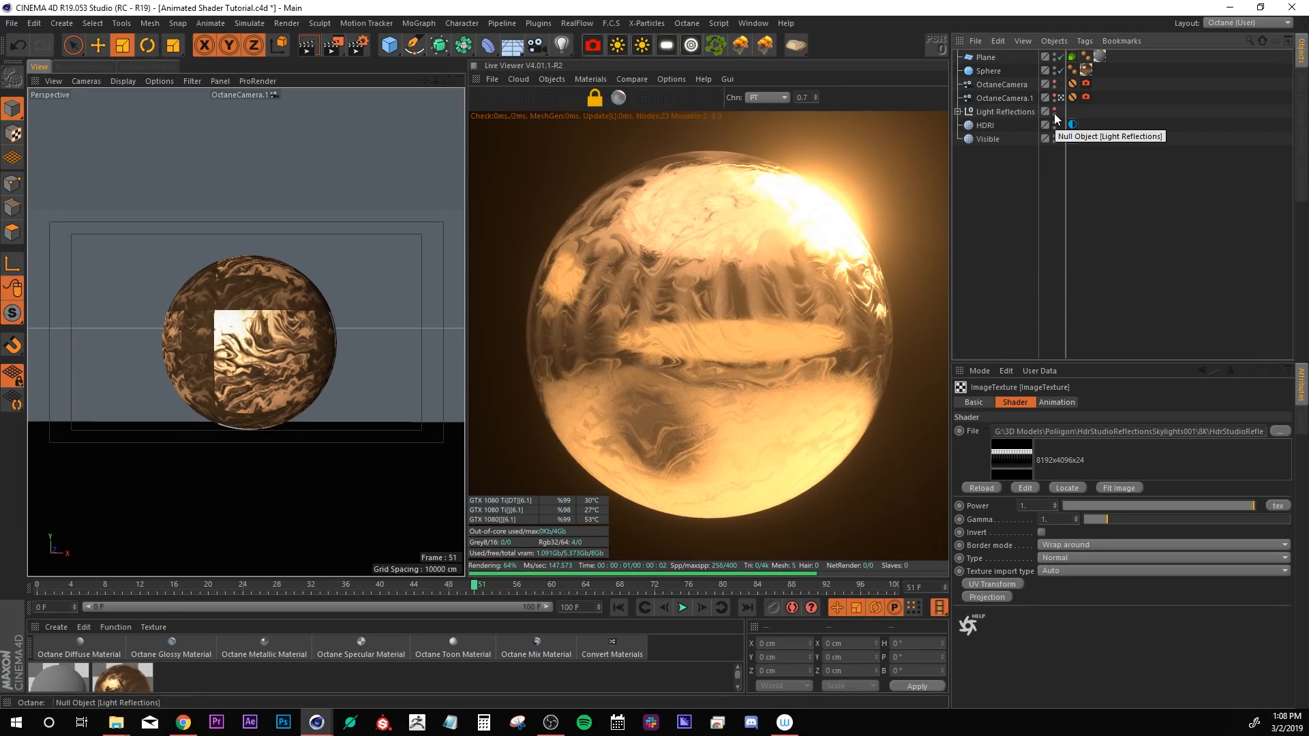
{"action": "middle_click", "coordinate": [316, 232]}
{"action": "middle_click", "coordinate": [316, 232]}
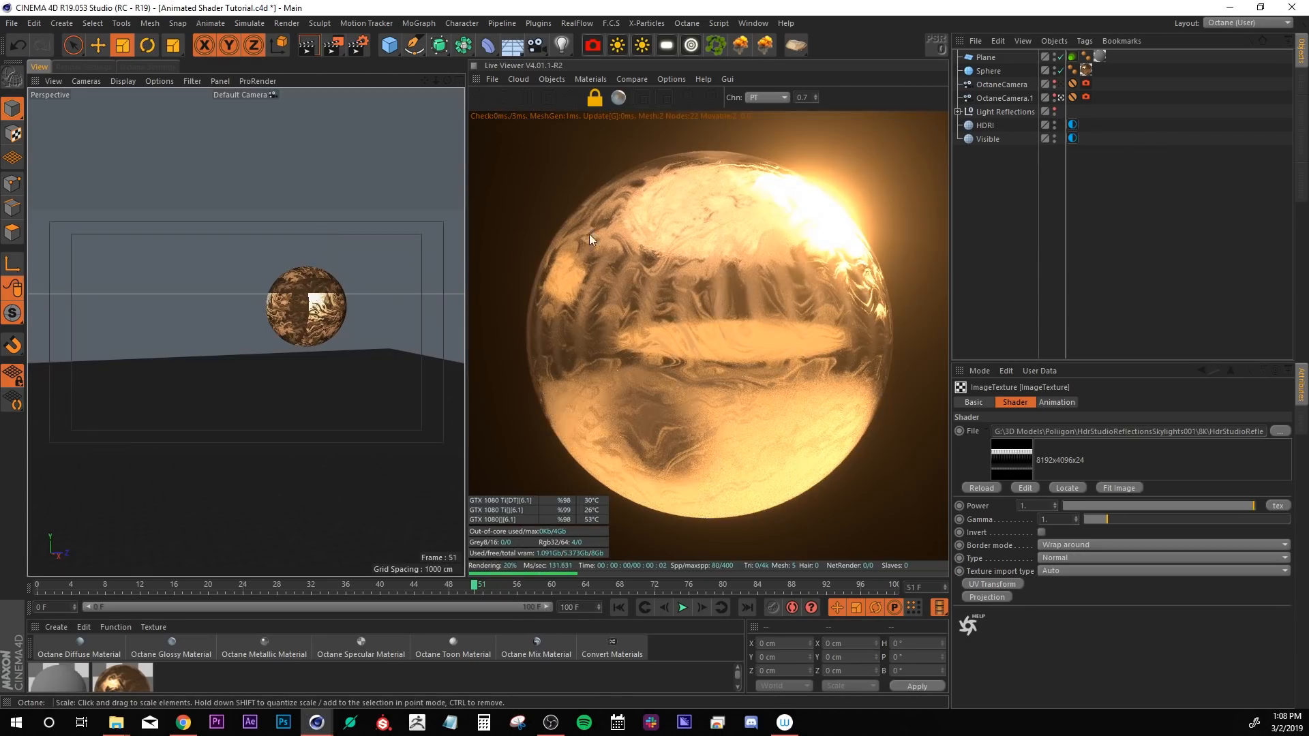
{"action": "left_click_drag", "start_coordinate": [1054, 96], "coordinate": [1054, 109]}
{"action": "mouse_move", "coordinate": [300, 291]}
{"action": "left_mouse_down", "text": "alt"}
{"action": "mouse_move", "coordinate": [306, 315]}
{"action": "mouse_move", "coordinate": [293, 317]}
{"action": "mouse_move", "coordinate": [304, 311]}
{"action": "left_mouse_up", "text": "alt"}
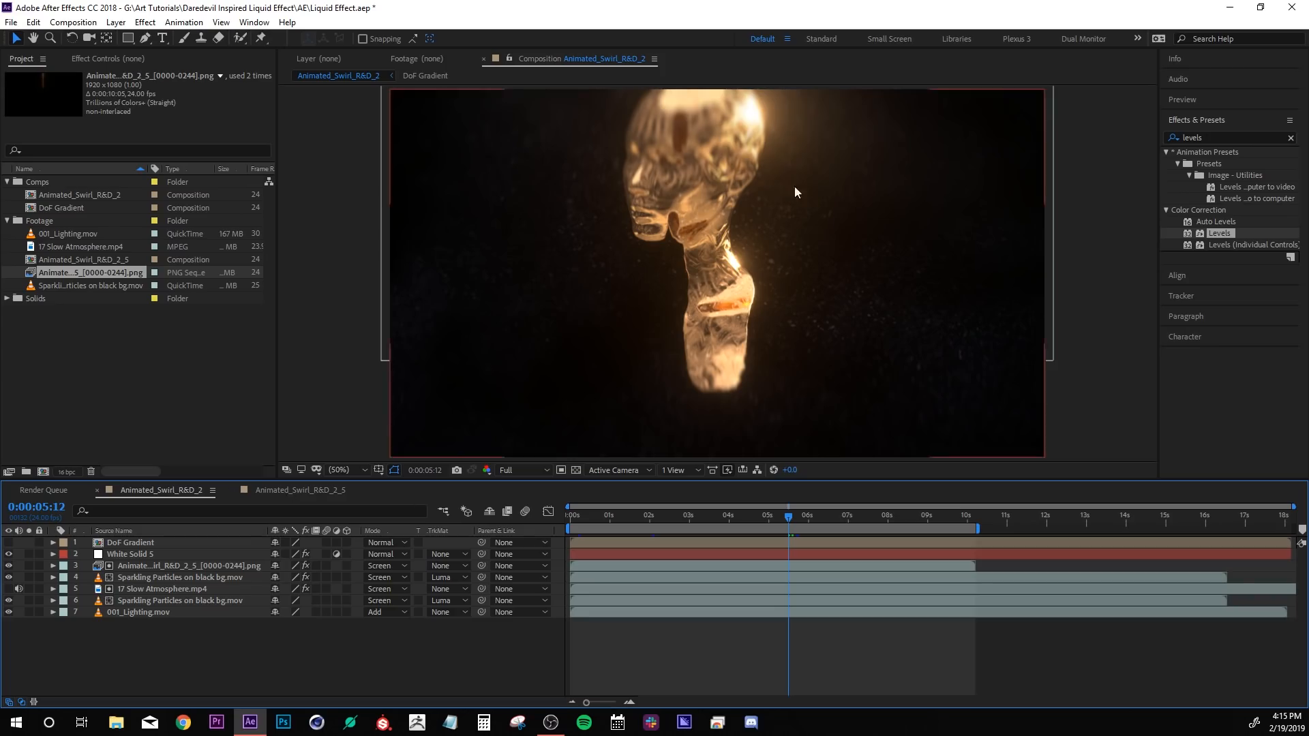
In After Effects, add 001_Lighting.mov above the image sequence in Animated_Swirl_R&D_2_S and enlarge it to cover the frame.
{"action": "left_click", "coordinate": [281, 491]}
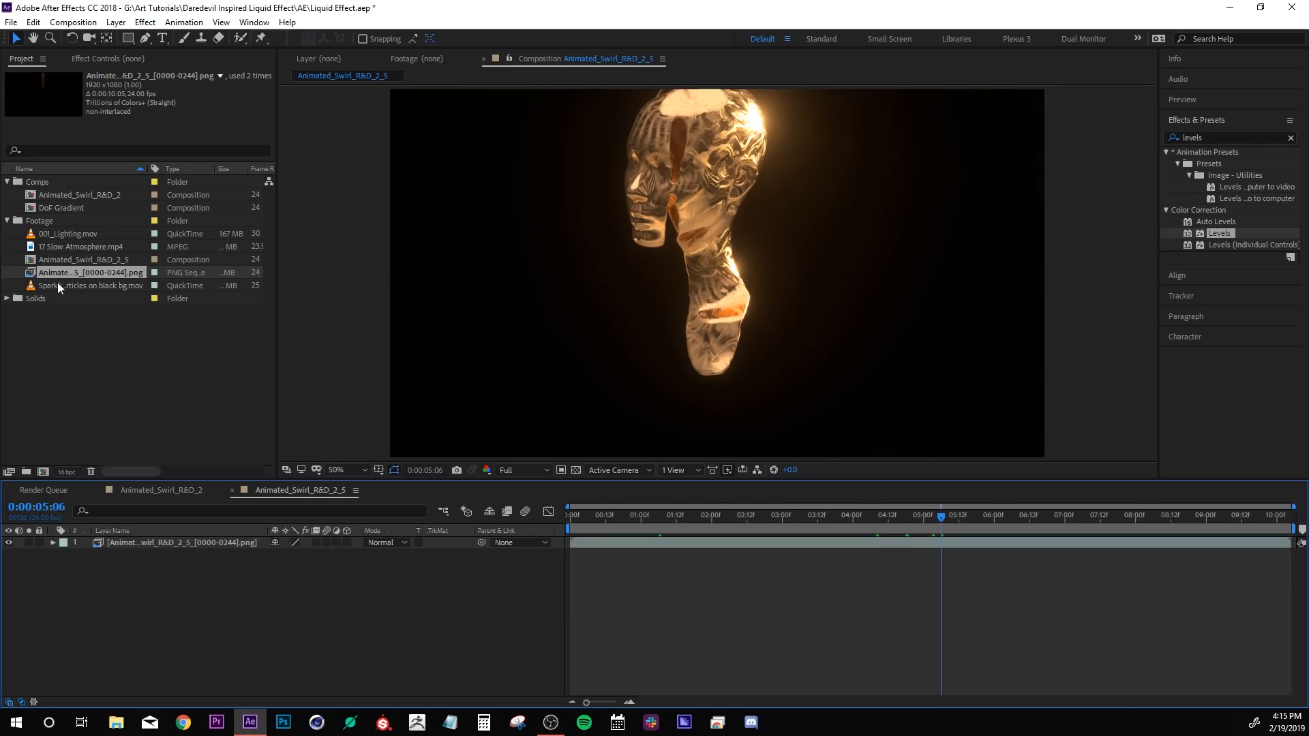
{"action": "left_click_drag", "start_coordinate": [66, 237], "coordinate": [167, 540]}
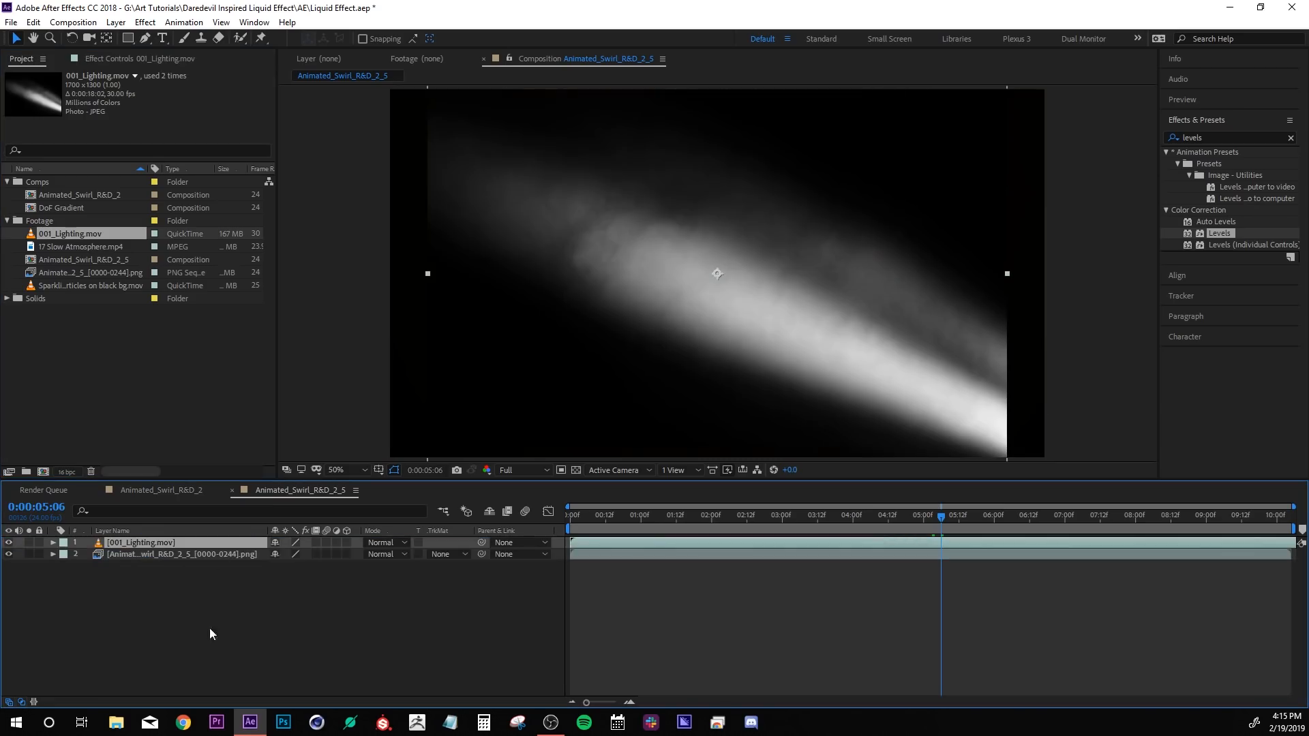
{"action": "left_click_drag", "start_coordinate": [1007, 276], "coordinate": [1067, 278], "text": "ctrl"}
Set the 001_Lighting.mov layer's blending mode to Screen and lower its opacity to 19%.
{"action": "left_click", "coordinate": [392, 542]}
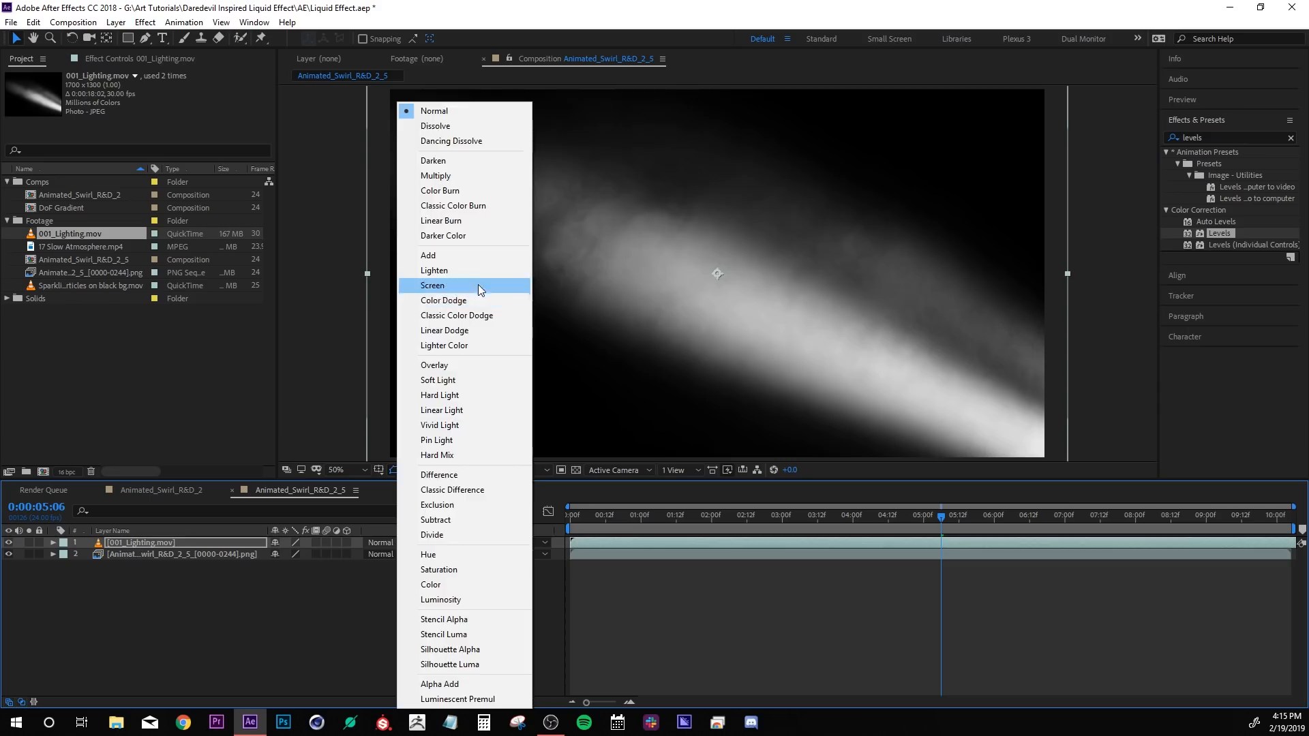
{"action": "left_click", "coordinate": [477, 287]}
{"action": "left_click", "coordinate": [203, 544]}
{"action": "key", "text": "t"}
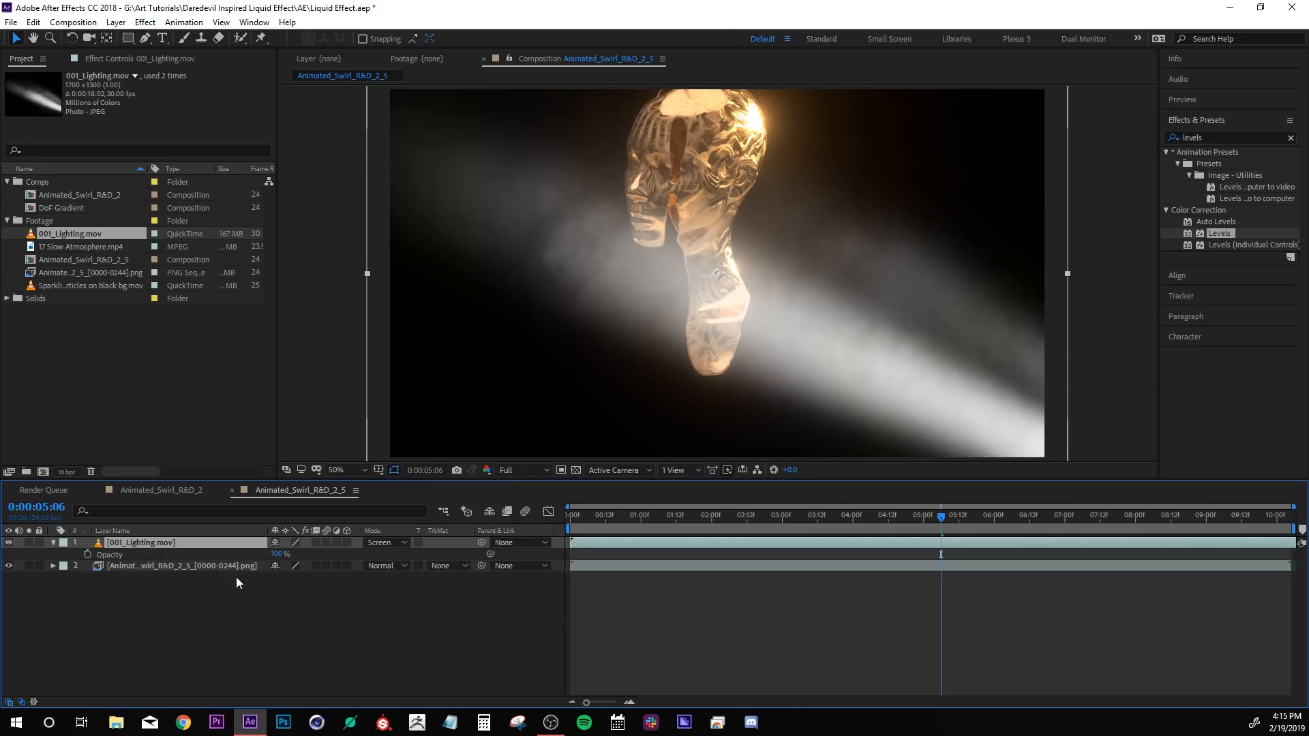
{"action": "left_click_drag", "start_coordinate": [274, 555], "coordinate": [224, 564]}
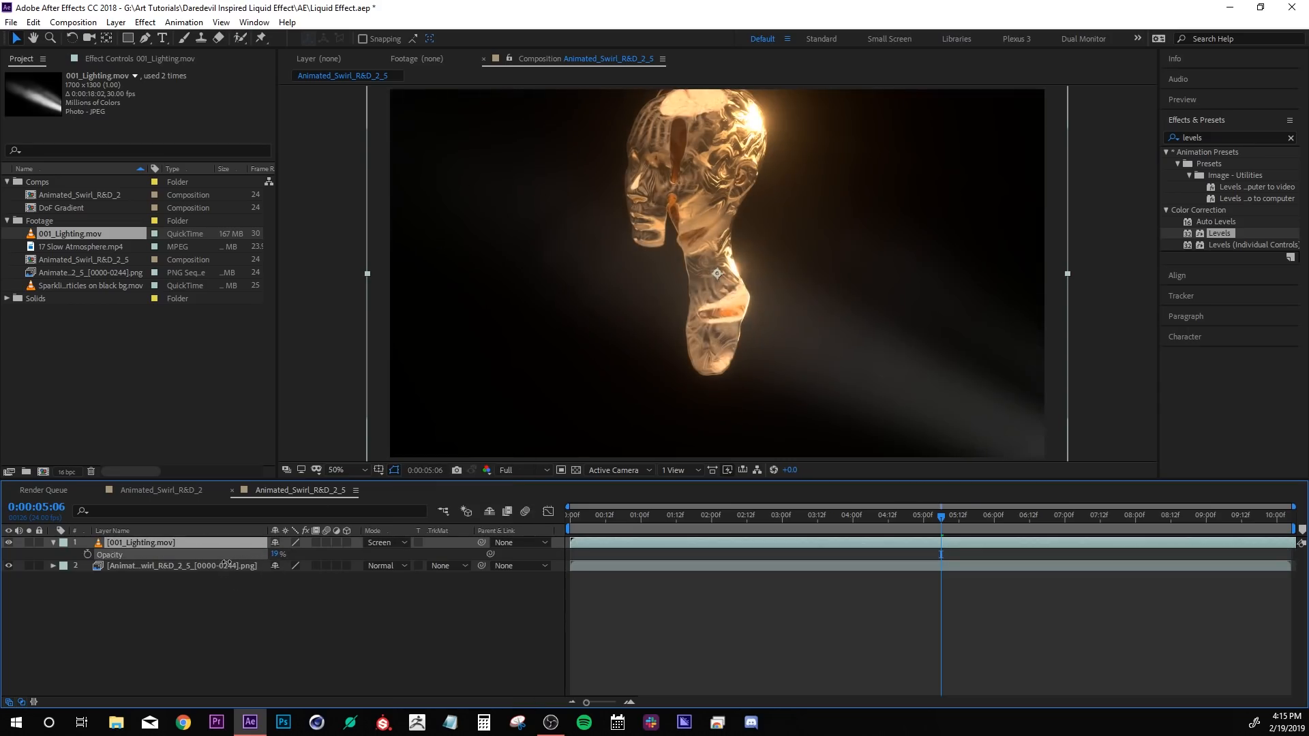
Rotate the 001_Lighting.mov layer by 180 degrees.
{"action": "key", "text": "r"}
{"action": "left_click", "coordinate": [289, 555]}
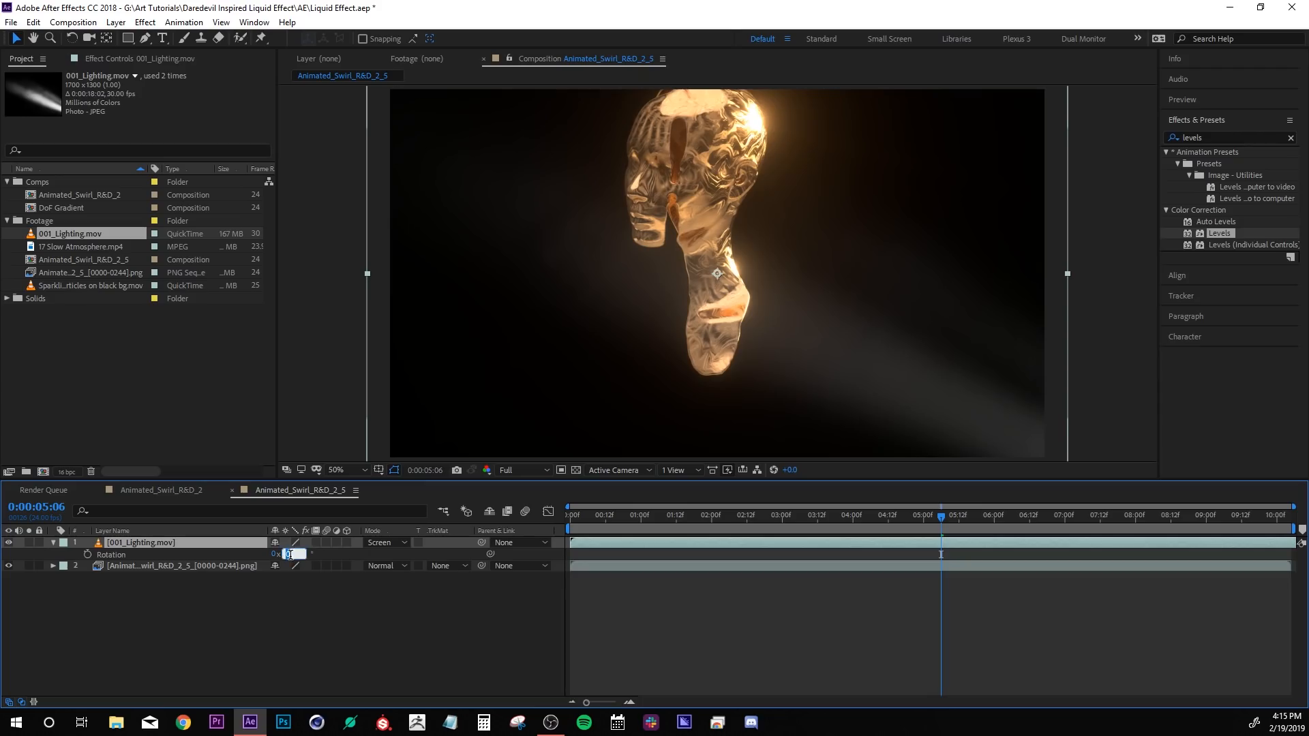
{"action": "type", "text": "180"}
{"action": "key", "text": "Return"}
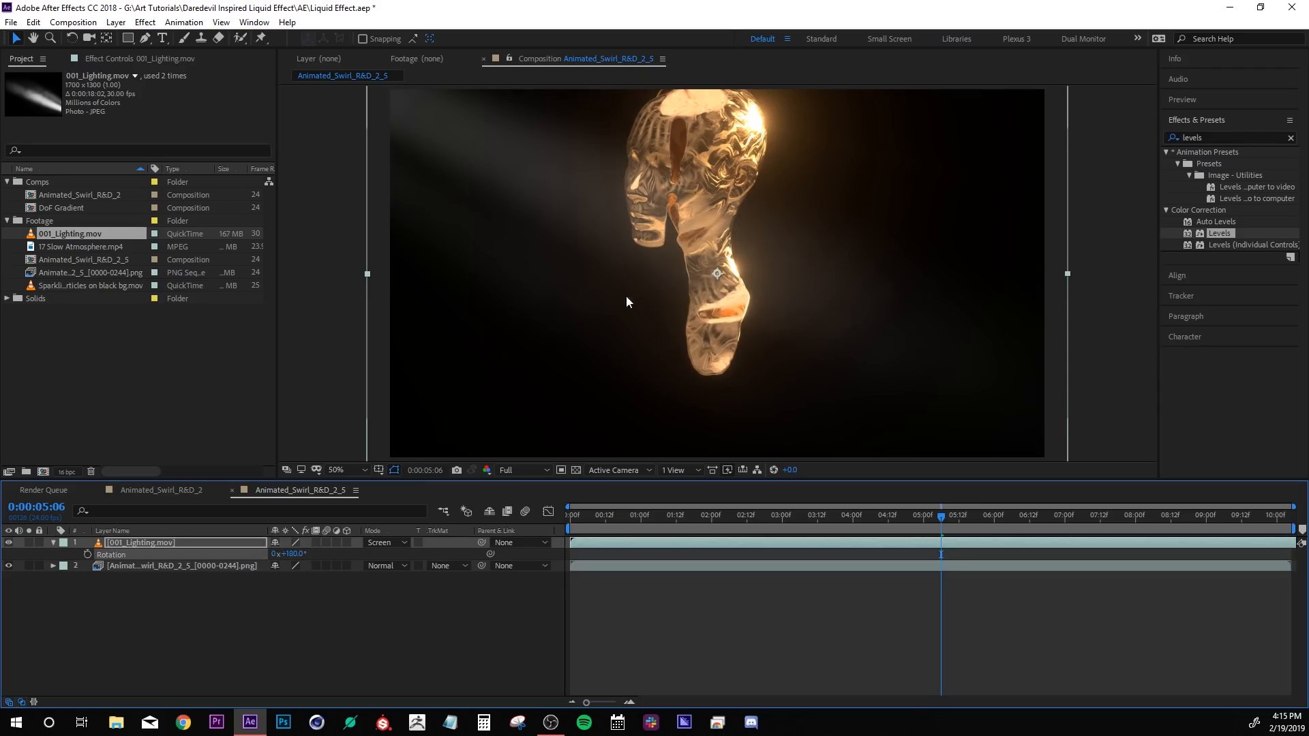
{"action": "left_click", "coordinate": [698, 639]}
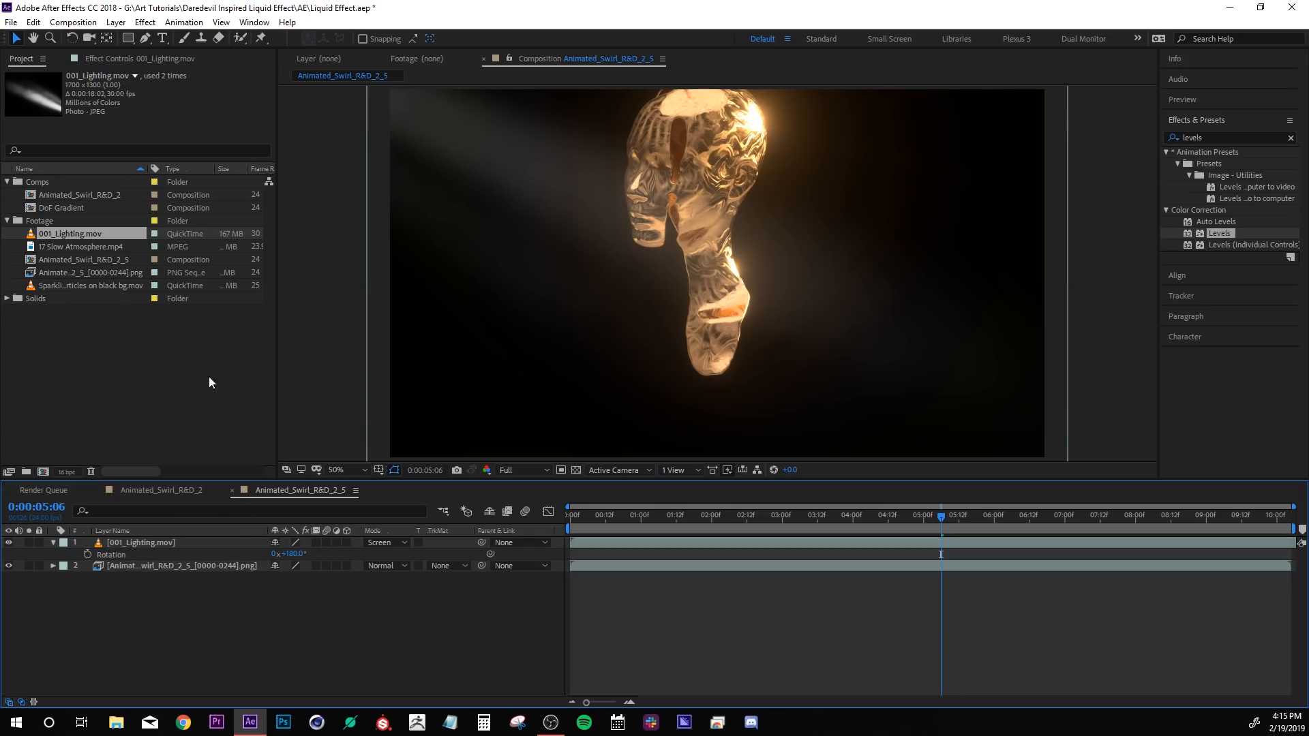
Add Sparkling Particles on black bg.mov as the top layer and fit it to the composition size.
{"action": "left_click", "coordinate": [80, 286]}
{"action": "left_click_drag", "start_coordinate": [78, 282], "coordinate": [185, 540]}
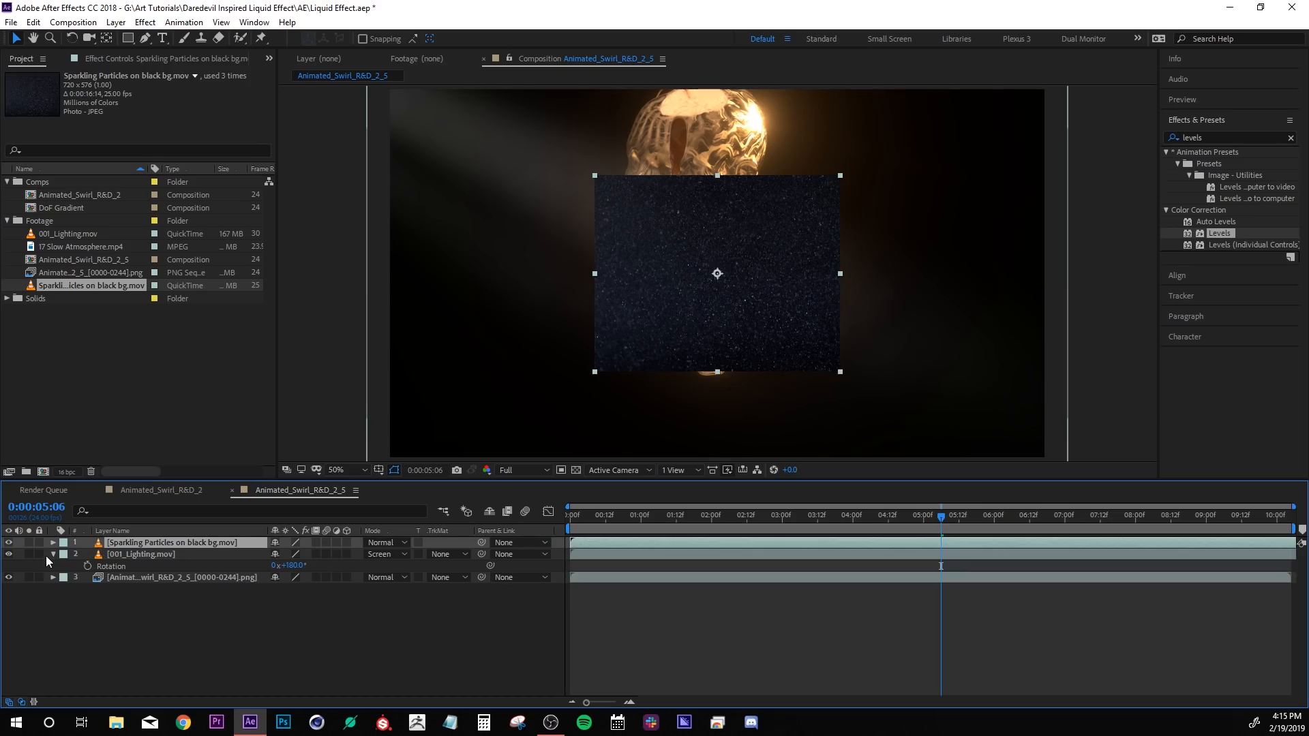
{"action": "left_click", "coordinate": [52, 555]}
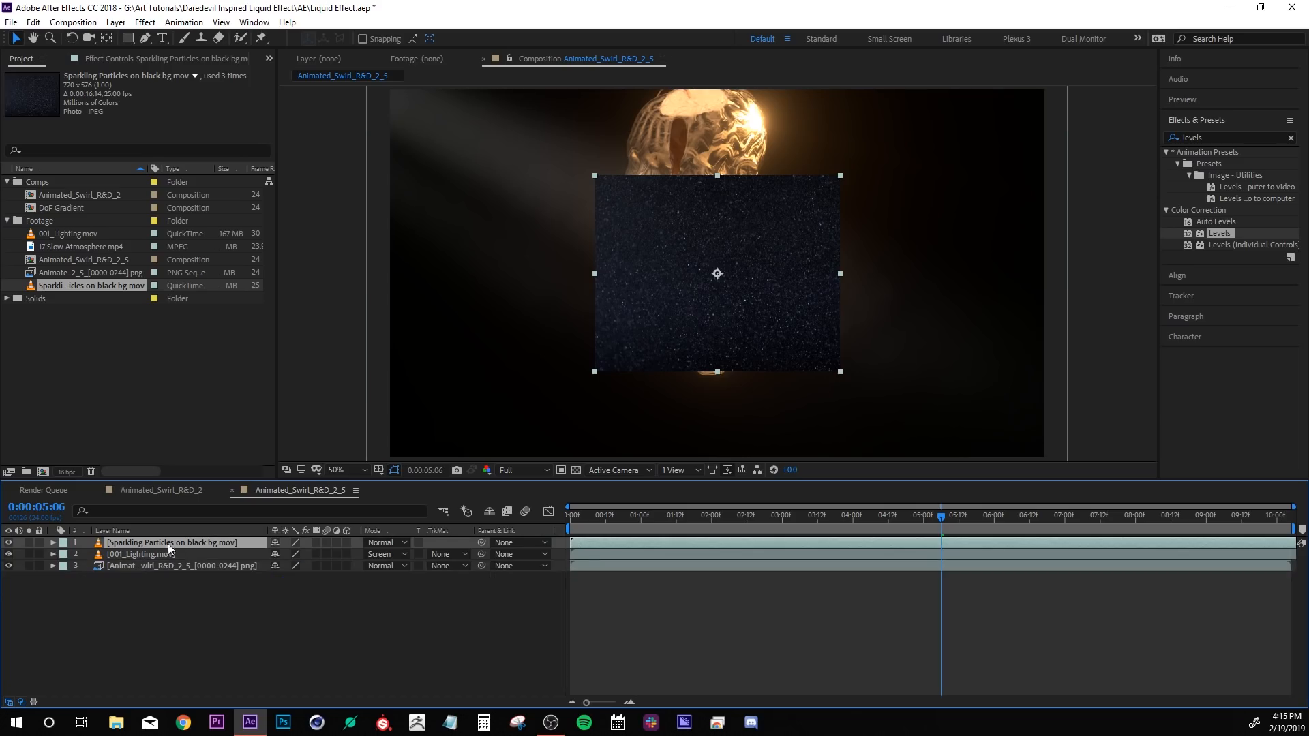
{"action": "key", "text": "ctrl+alt+f"}
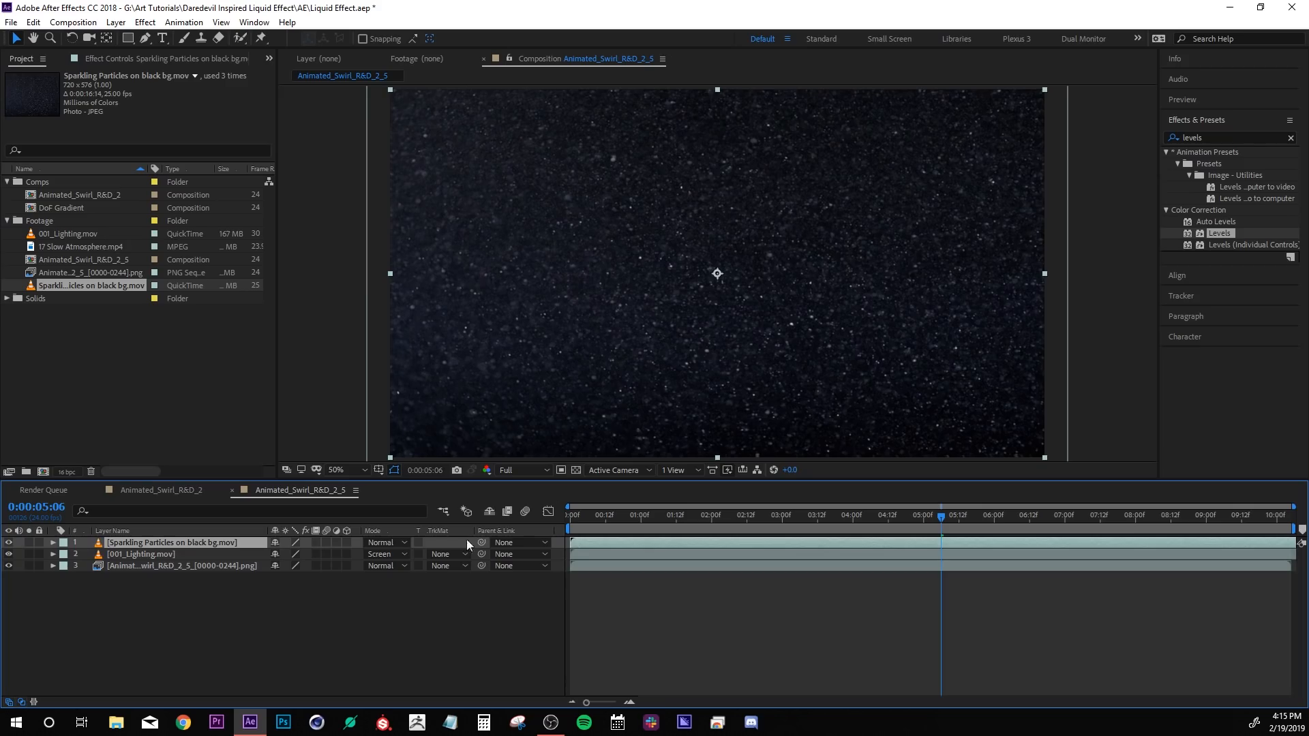
Set the Sparkling Particles layer's blending mode to Screen and lower its opacity to 24%.
{"action": "left_click", "coordinate": [373, 543]}
{"action": "left_click", "coordinate": [423, 283]}
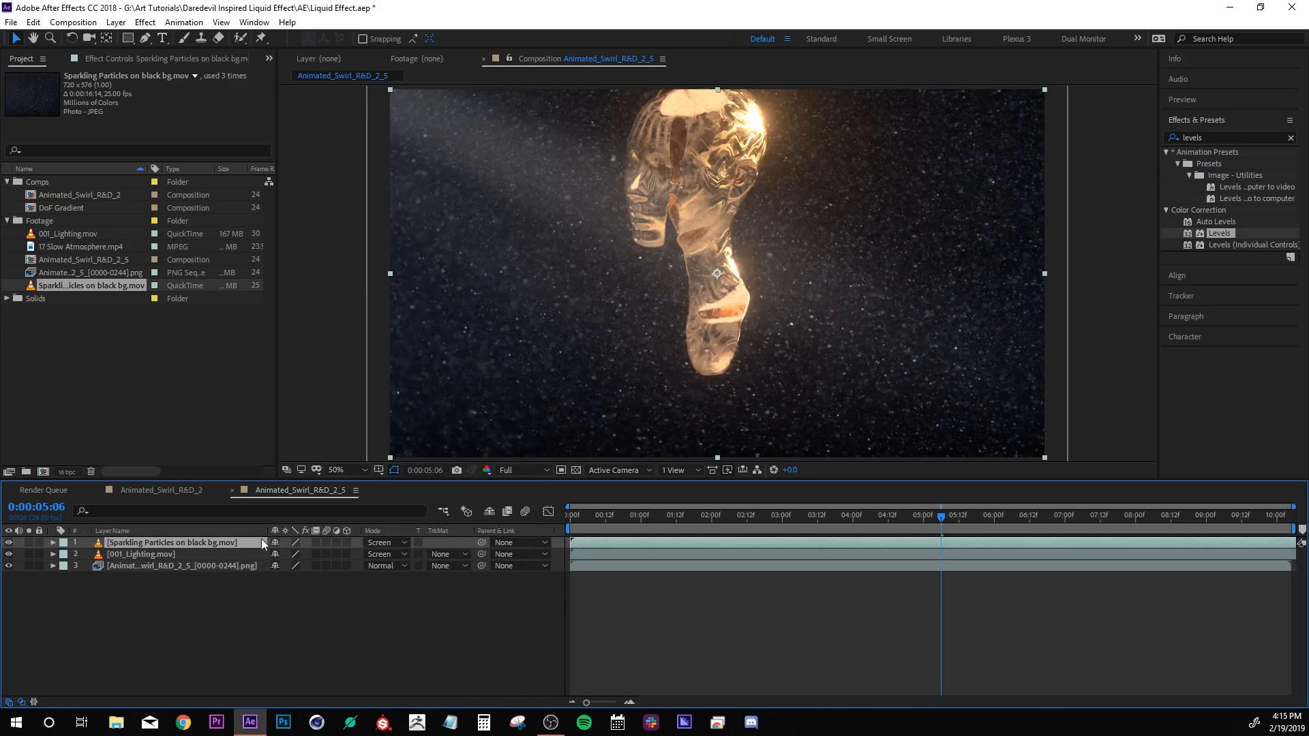
{"action": "key", "text": "t"}
{"action": "left_click_drag", "start_coordinate": [276, 554], "coordinate": [226, 567]}
{"action": "left_click", "coordinate": [694, 628]}
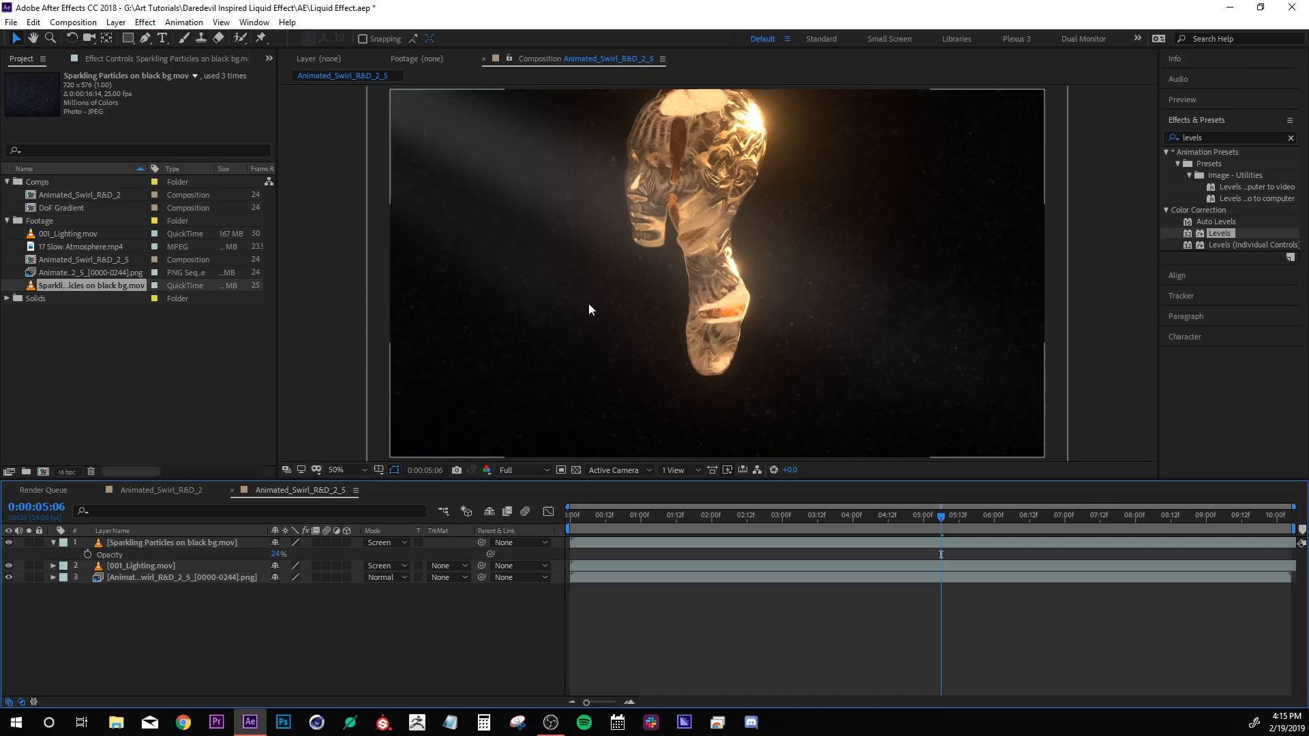
Switch to the Animated_Swirl_R&D_2 composition and make its DoF Gradient layer visible.
{"action": "left_click", "coordinate": [163, 489]}
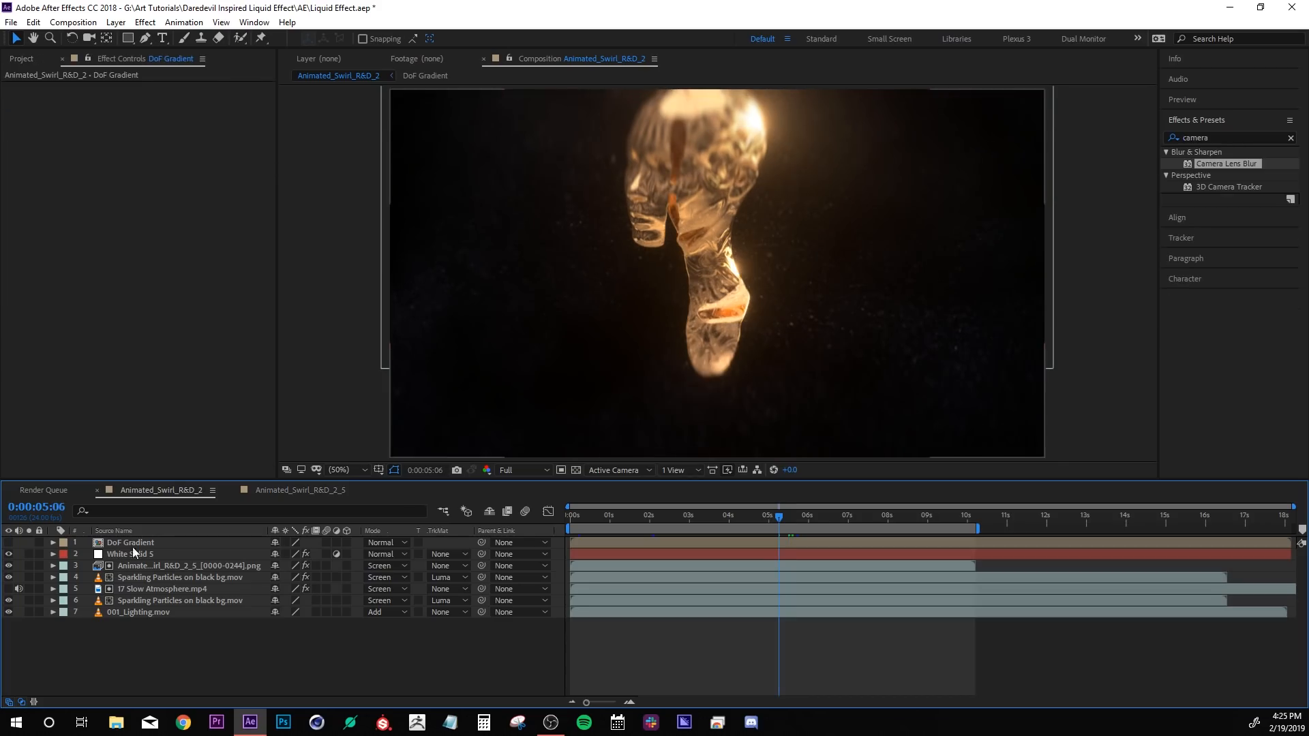
{"action": "left_click", "coordinate": [131, 543]}
{"action": "left_click", "coordinate": [8, 543]}
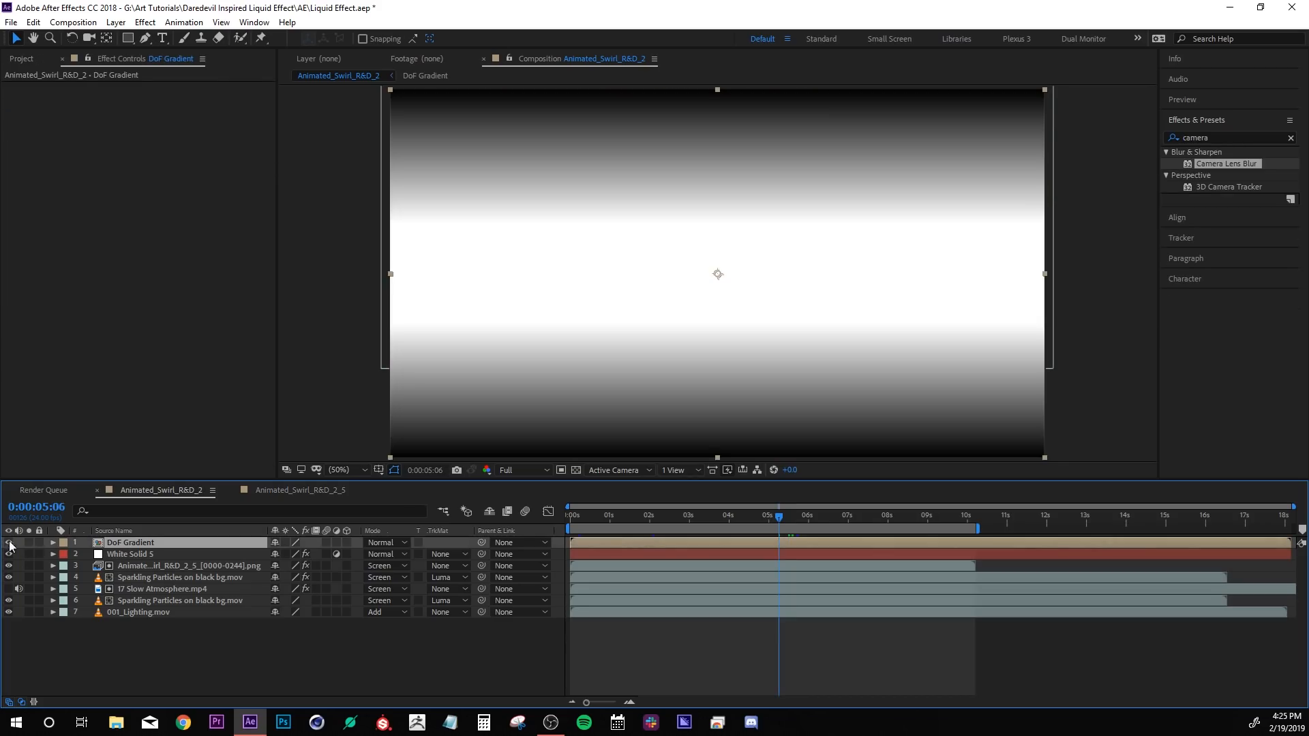
Open the DoF Gradient composition and examine the start and end points of the Gradient Ramp on the upper white solid.
{"action": "double_click", "coordinate": [129, 544]}
{"action": "left_click", "coordinate": [128, 543]}
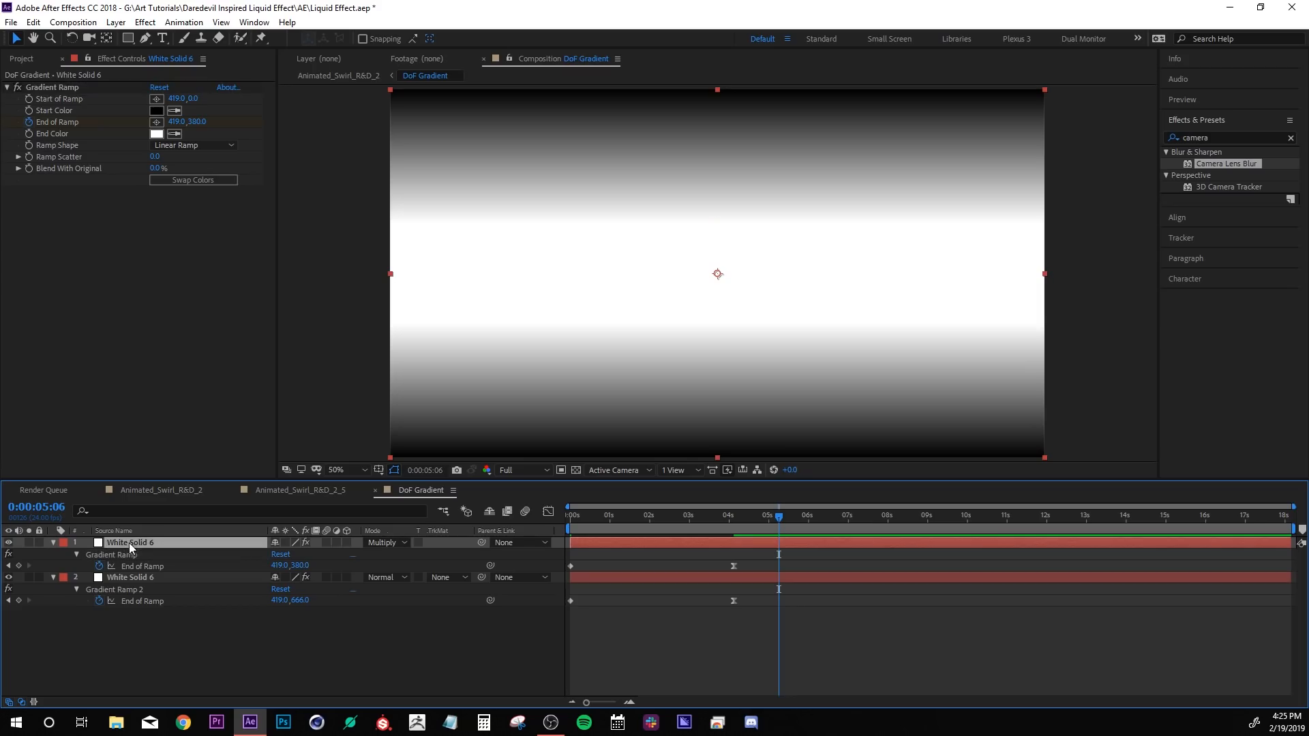
{"action": "left_click", "coordinate": [72, 88]}
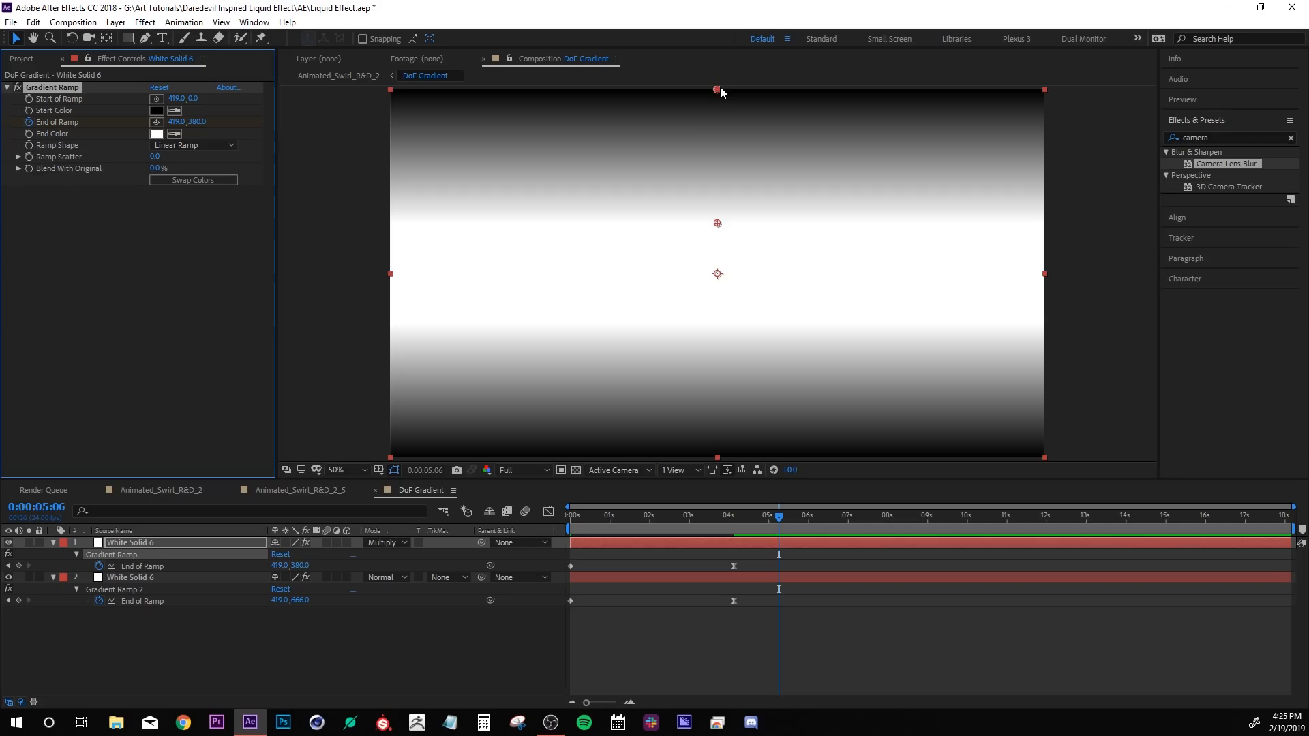
{"action": "mouse_move", "coordinate": [719, 89]}
{"action": "left_mouse_down"}
{"action": "mouse_move", "coordinate": [710, 160]}
{"action": "mouse_move", "coordinate": [739, 116]}
{"action": "mouse_move", "coordinate": [683, 166]}
{"action": "mouse_move", "coordinate": [739, 146]}
{"action": "mouse_move", "coordinate": [736, 97]}
{"action": "mouse_move", "coordinate": [718, 89]}
{"action": "left_mouse_up"}
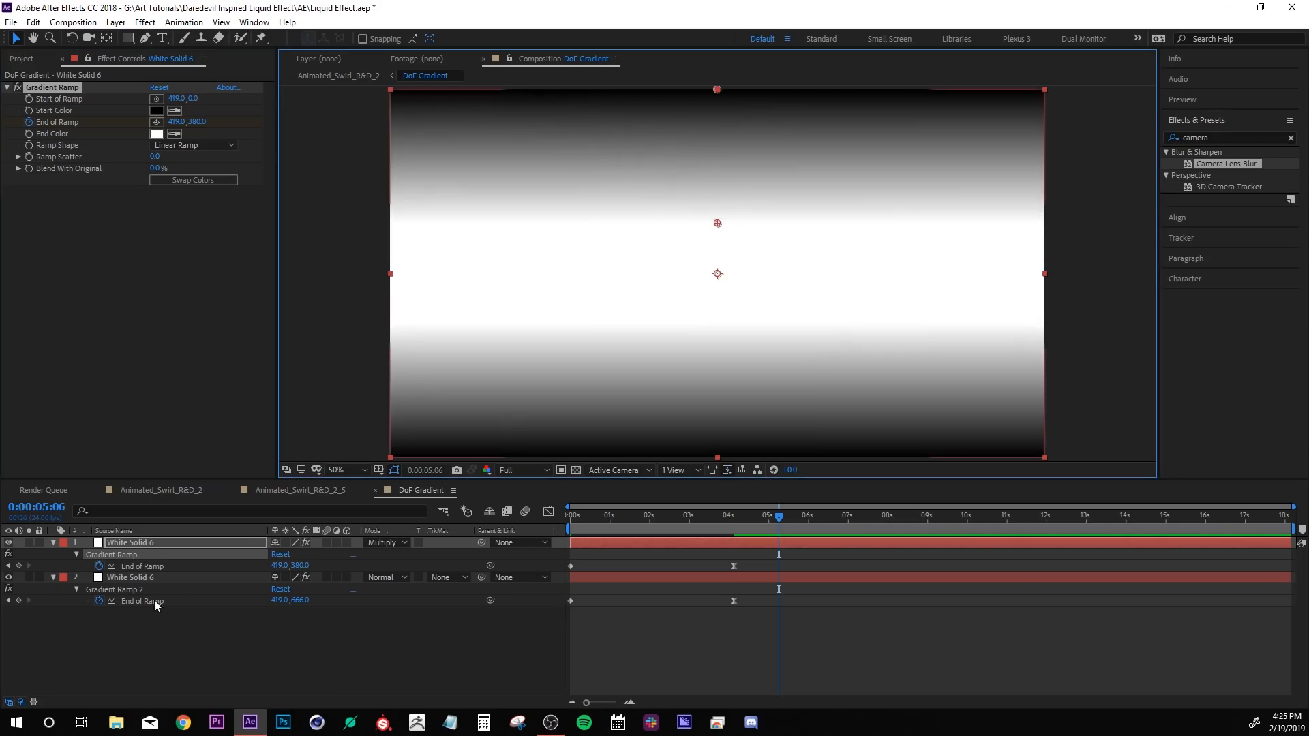
Copy the DoF Gradient layer from Animated_Swirl_R&D_2 into the Animated_Swirl_R&D_2_5 composition as its top layer.
{"action": "left_click_drag", "start_coordinate": [720, 92], "coordinate": [719, 129]}
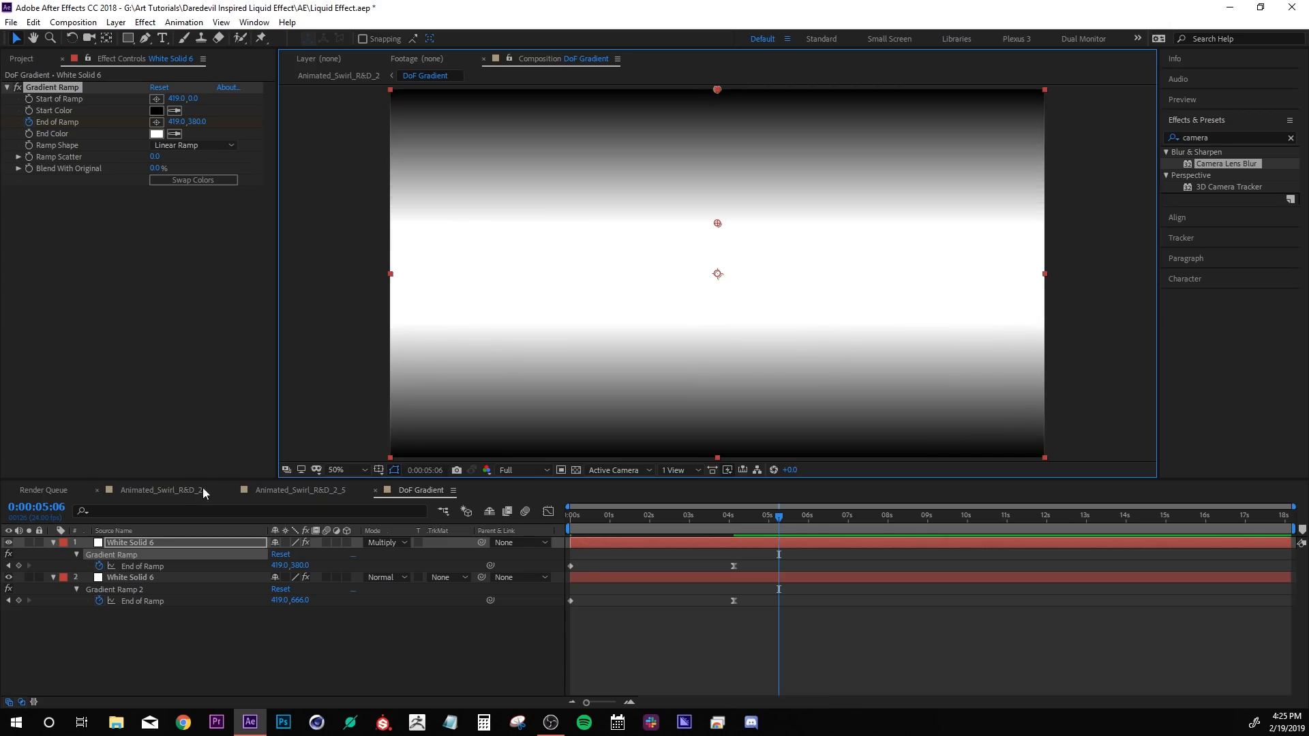
{"action": "left_click", "coordinate": [161, 490]}
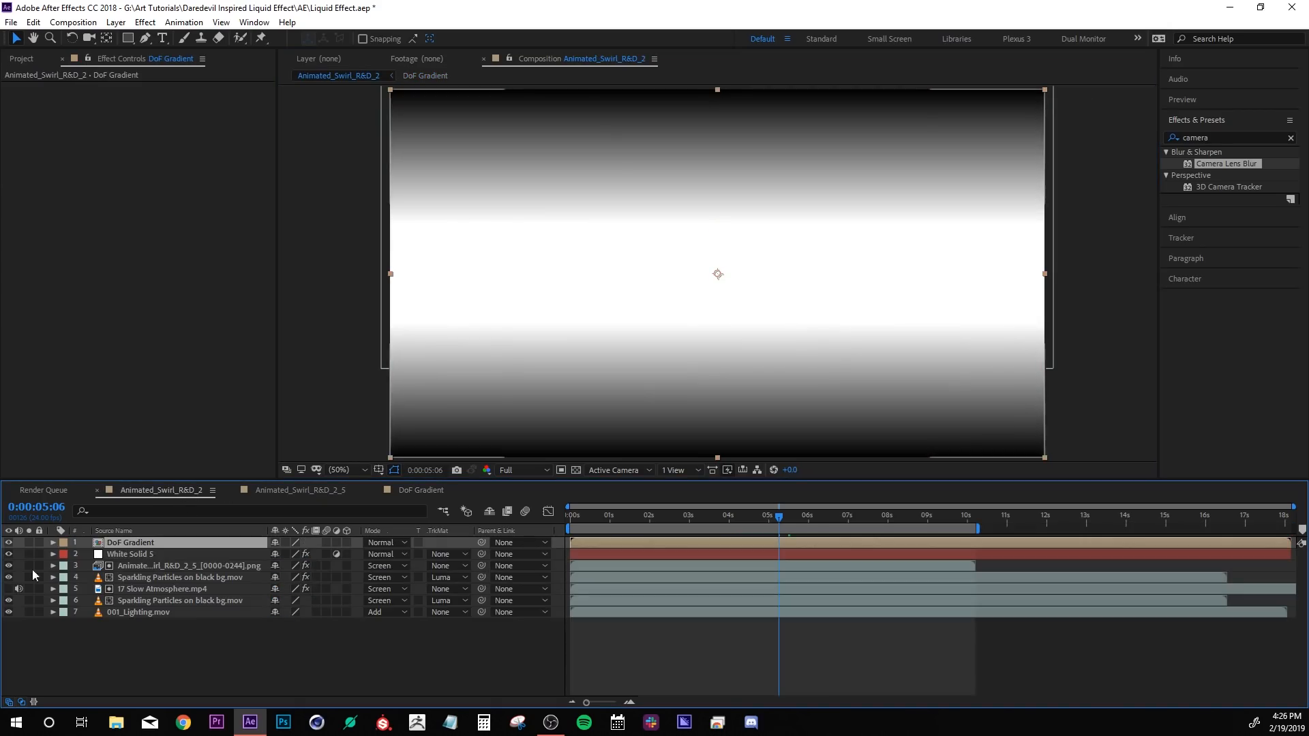
{"action": "left_click", "coordinate": [304, 490]}
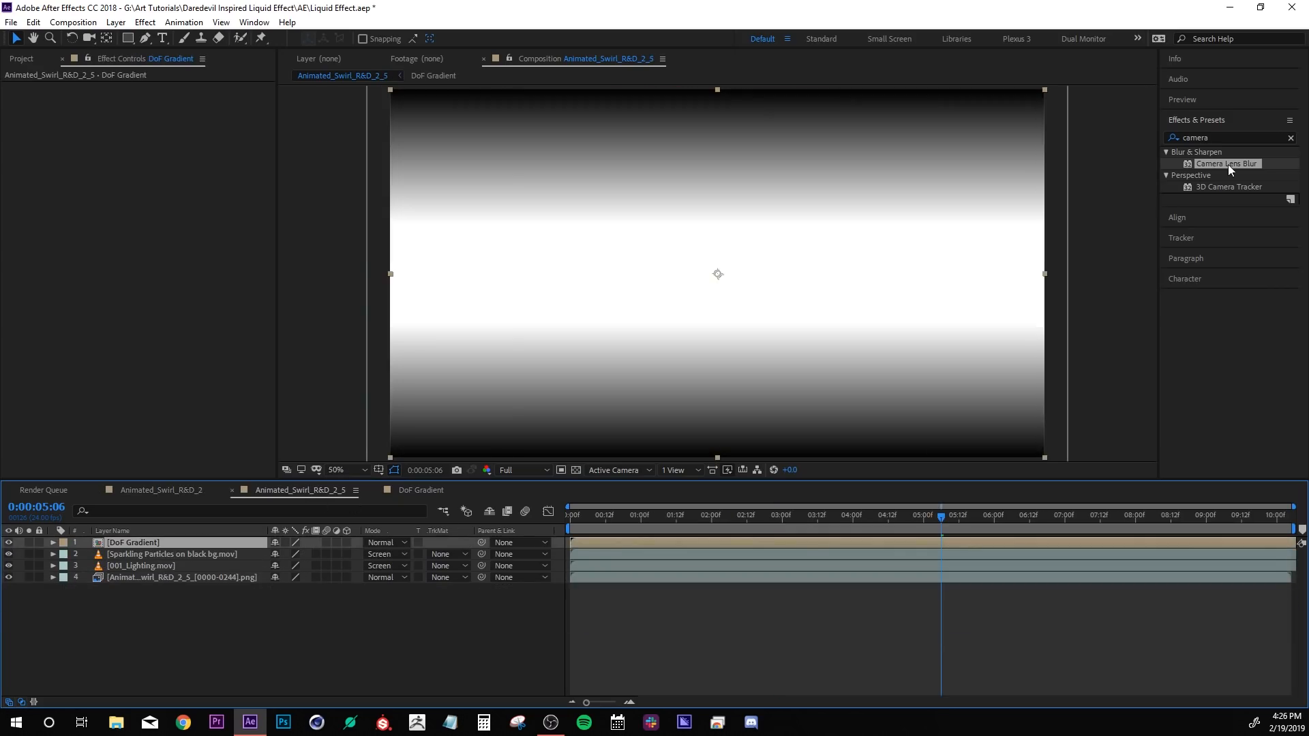
{"action": "left_click", "coordinate": [335, 608]}
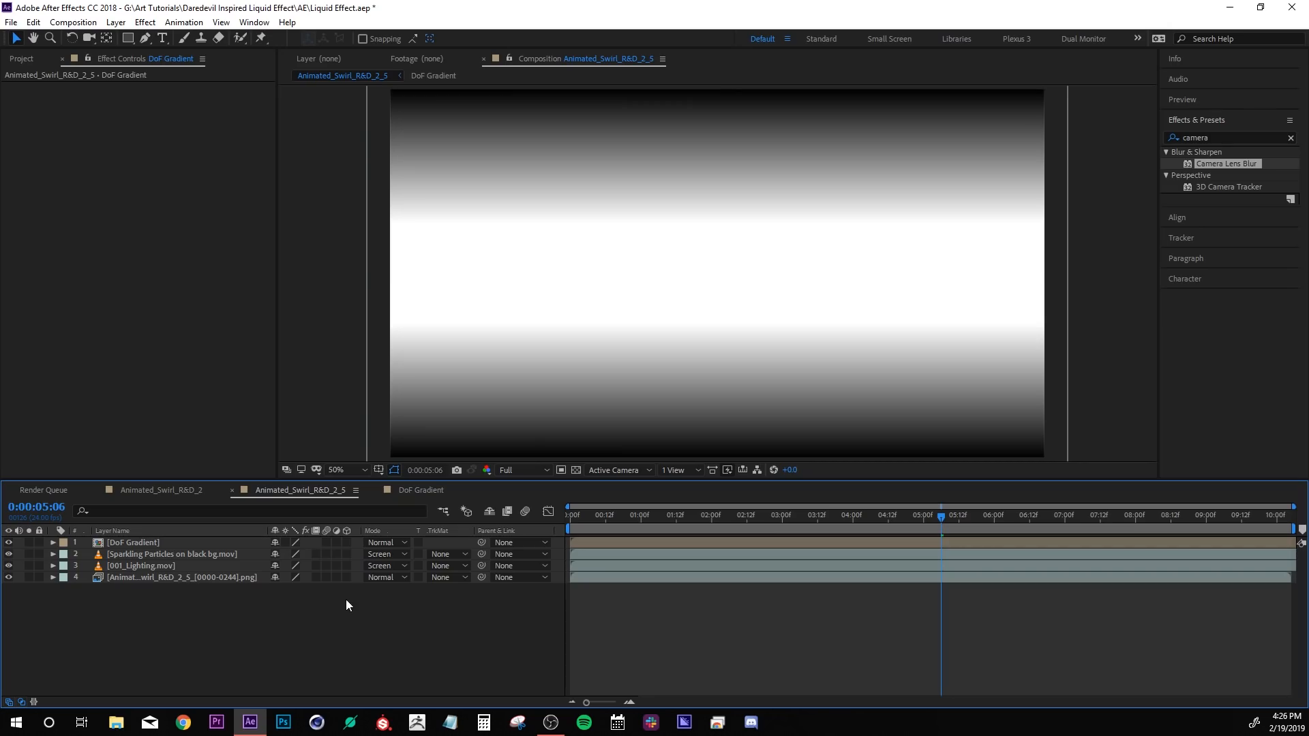
Add a white solid above all layers, turn it into an adjustment layer and apply Camera Lens Blur to it.
{"action": "key", "text": "ctrl+y"}
{"action": "key", "text": "Return"}
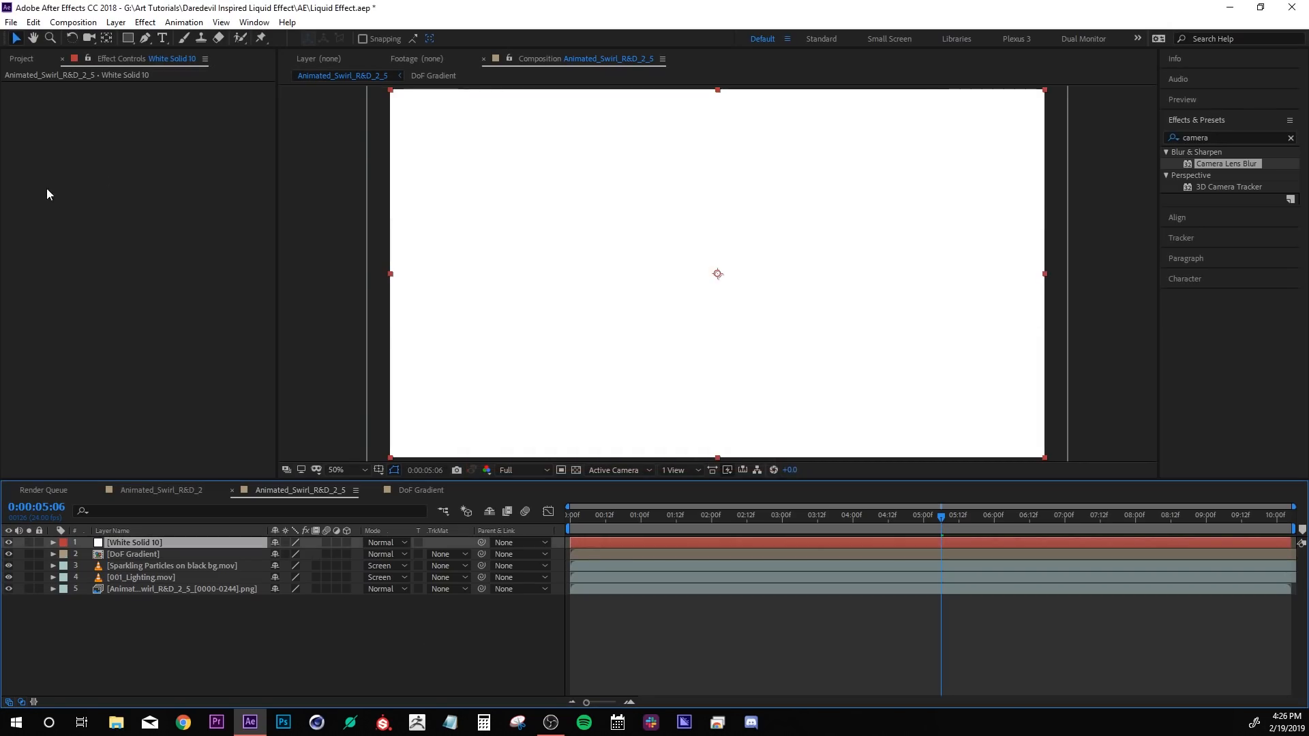
{"action": "left_click", "coordinate": [336, 543]}
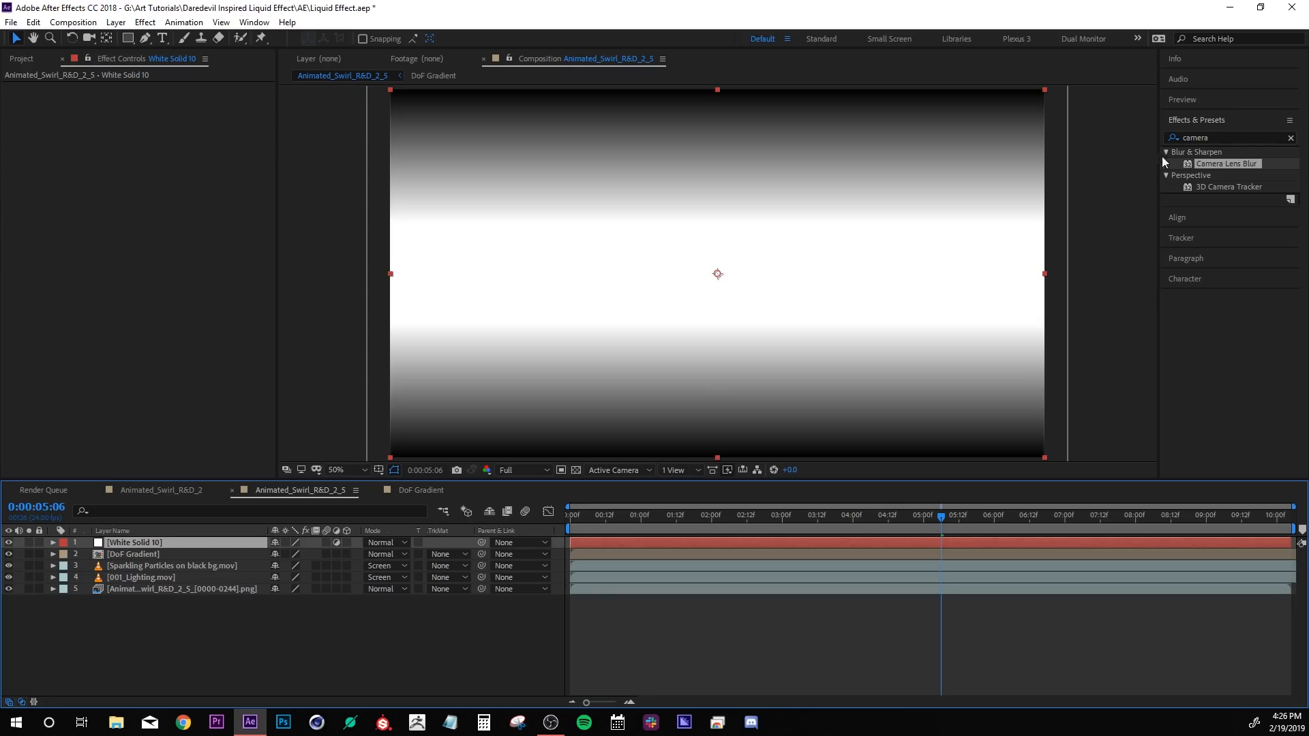
{"action": "left_click_drag", "start_coordinate": [1229, 165], "coordinate": [143, 268]}
Hide the DoF Gradient layer and assign it as the inverted blur map of the adjustment layer's Camera Lens Blur.
{"action": "left_click", "coordinate": [115, 554]}
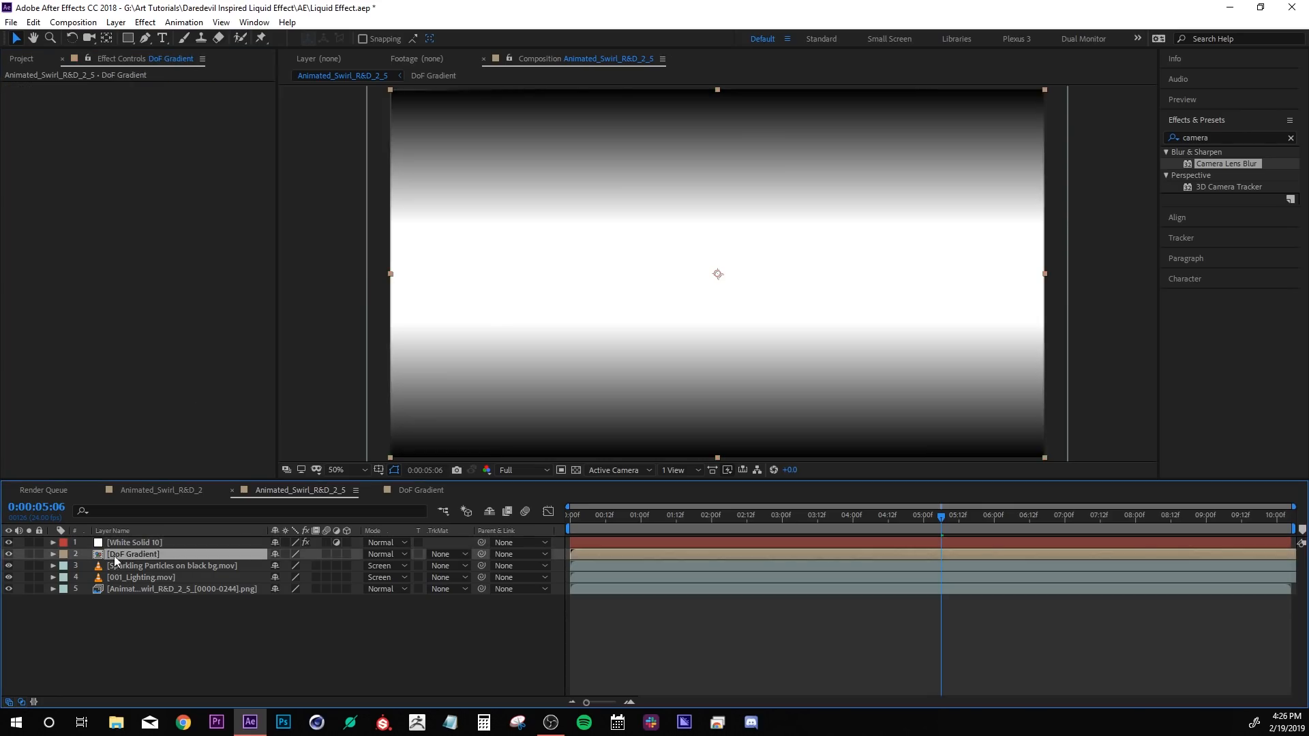
{"action": "left_click", "coordinate": [9, 554]}
{"action": "left_click", "coordinate": [114, 542]}
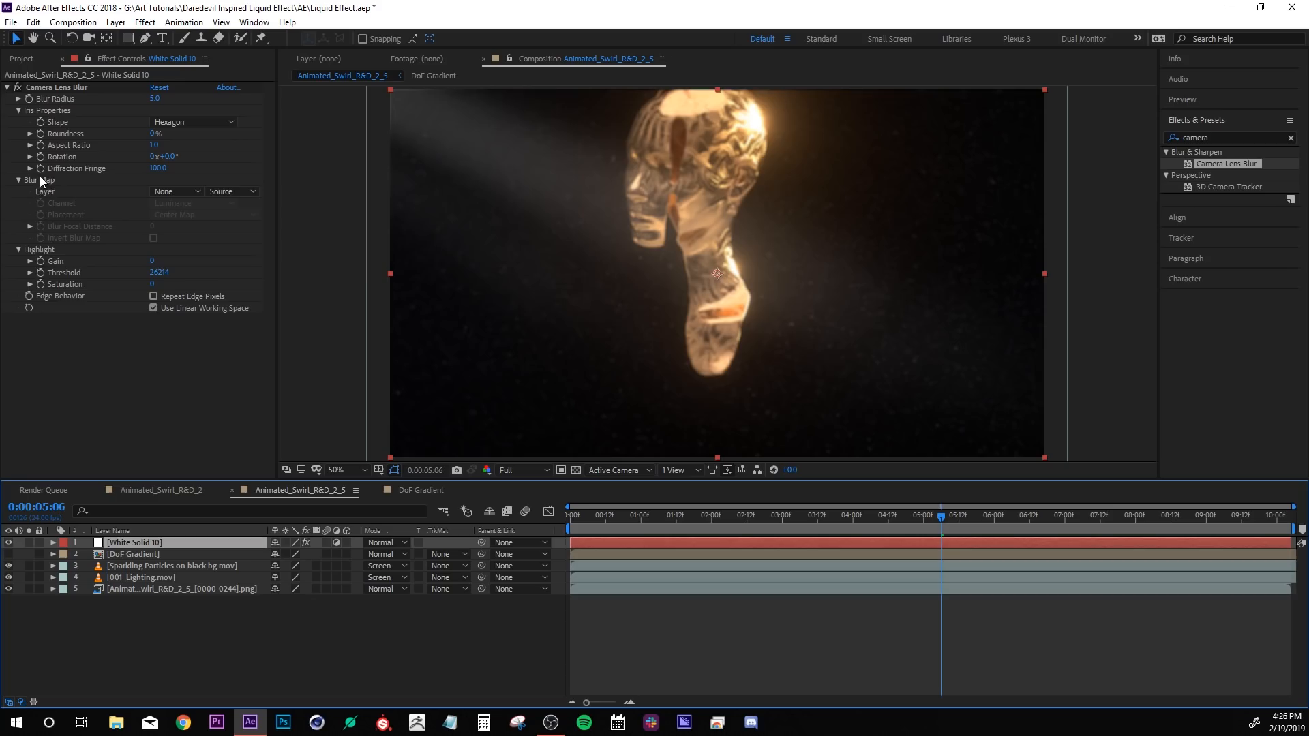
{"action": "left_click", "coordinate": [176, 191]}
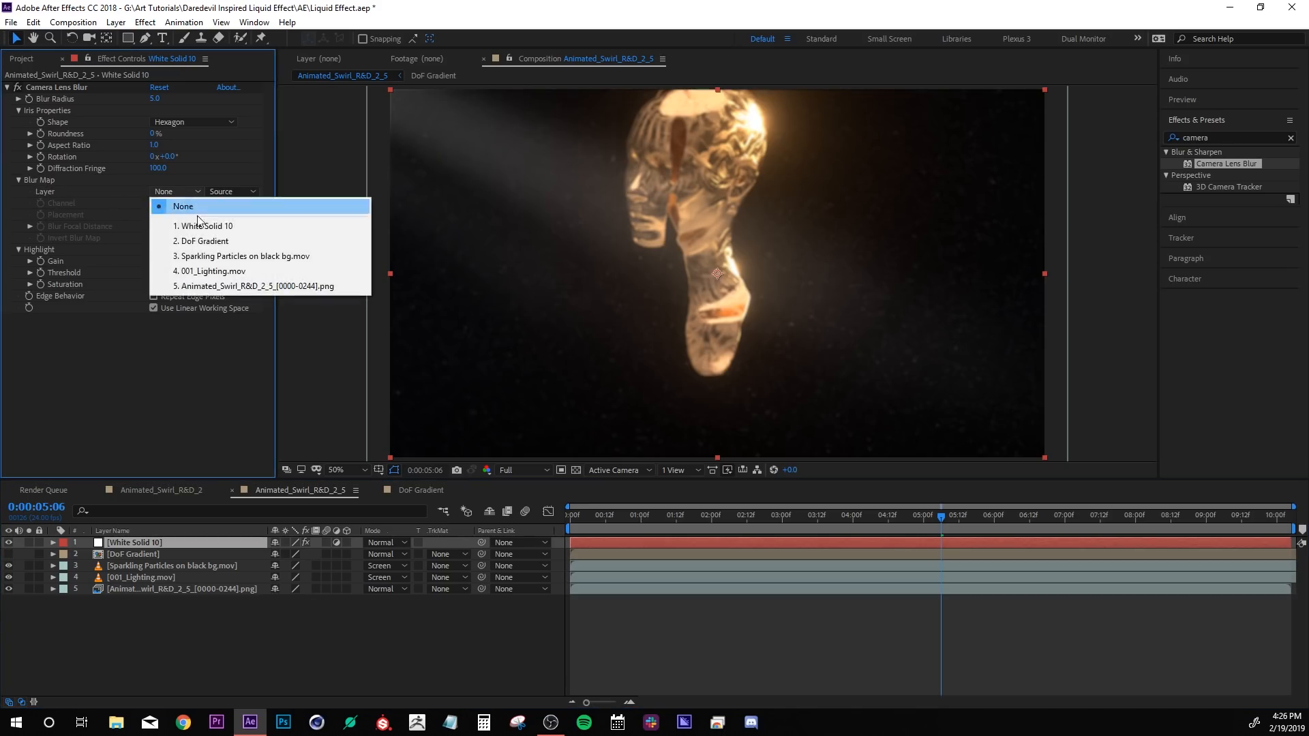
{"action": "left_click", "coordinate": [202, 241]}
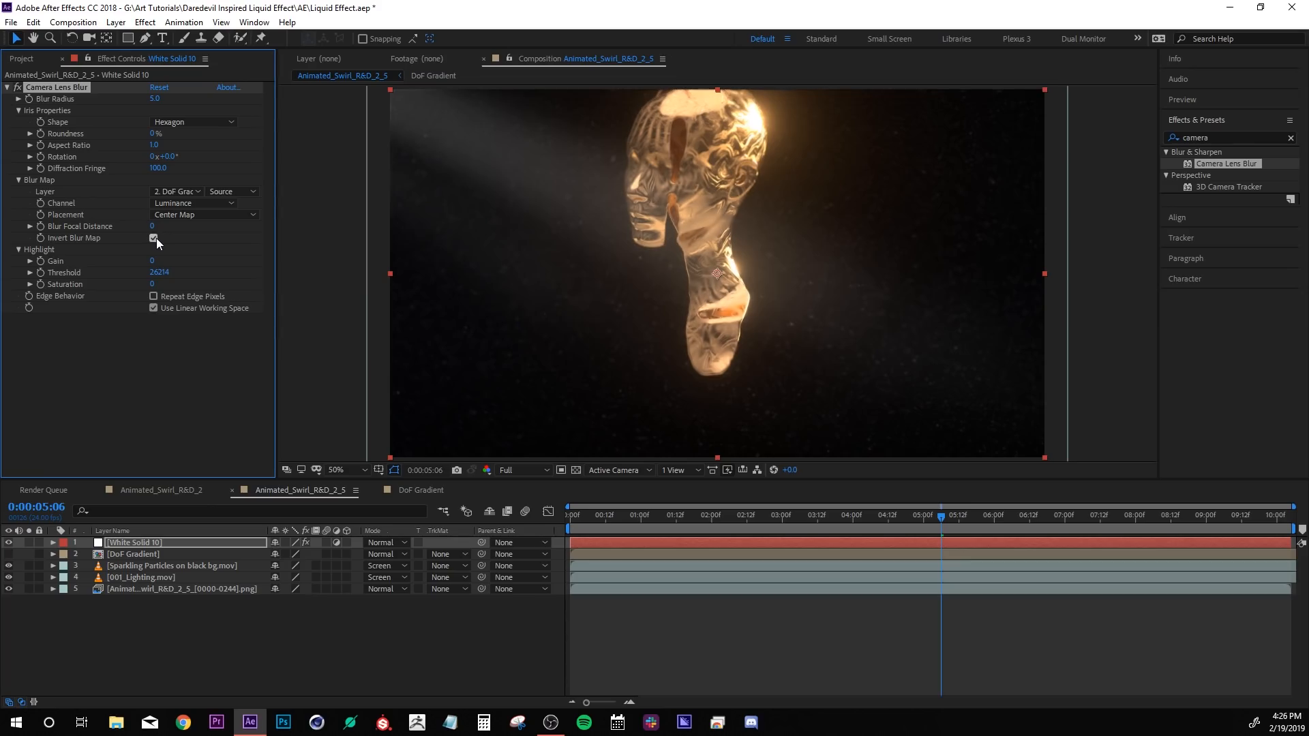
Set the Camera Lens Blur's Blur Radius to 15 and turn on Repeat Edge Pixels.
{"action": "left_click", "coordinate": [156, 99]}
{"action": "type", "text": "15"}
{"action": "key", "text": "Return"}
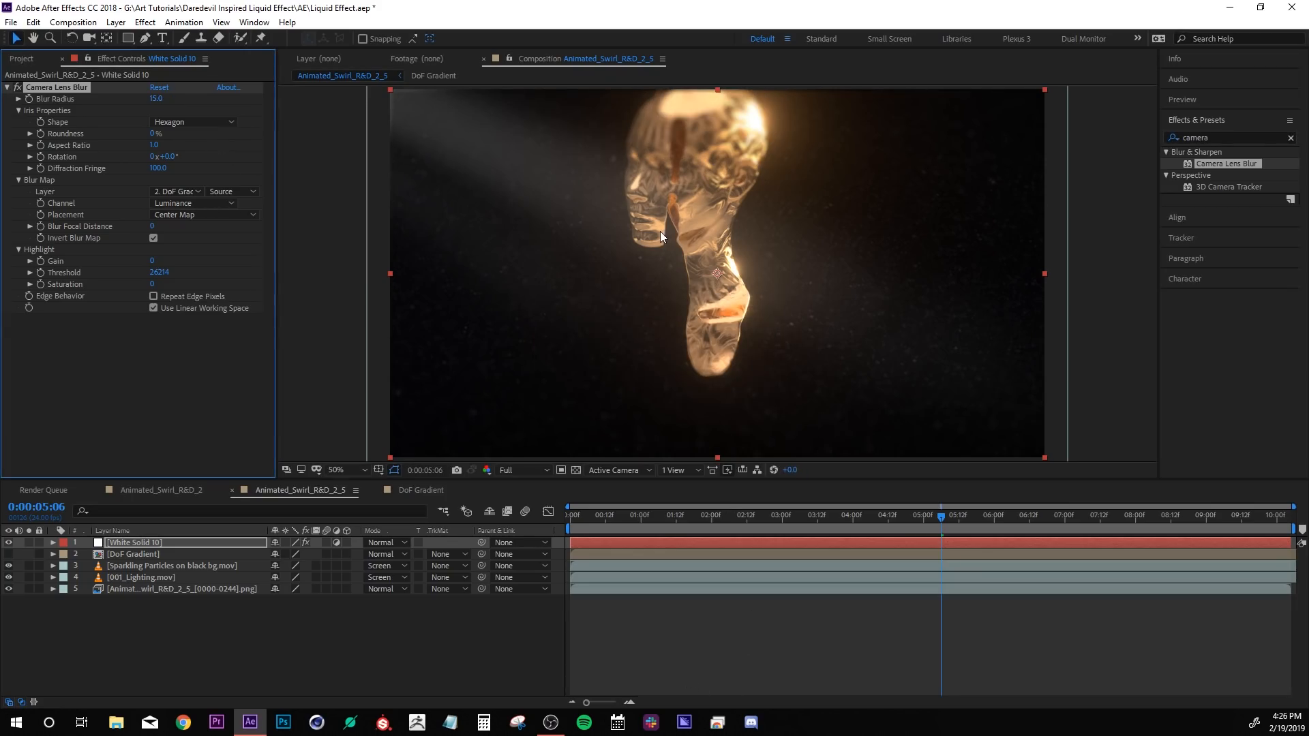
{"action": "left_click", "coordinate": [153, 297]}
Try an iris Aspect Ratio of 2 on the Camera Lens Blur, and settle on 0.5.
{"action": "left_click", "coordinate": [154, 144]}
{"action": "type", "text": "2"}
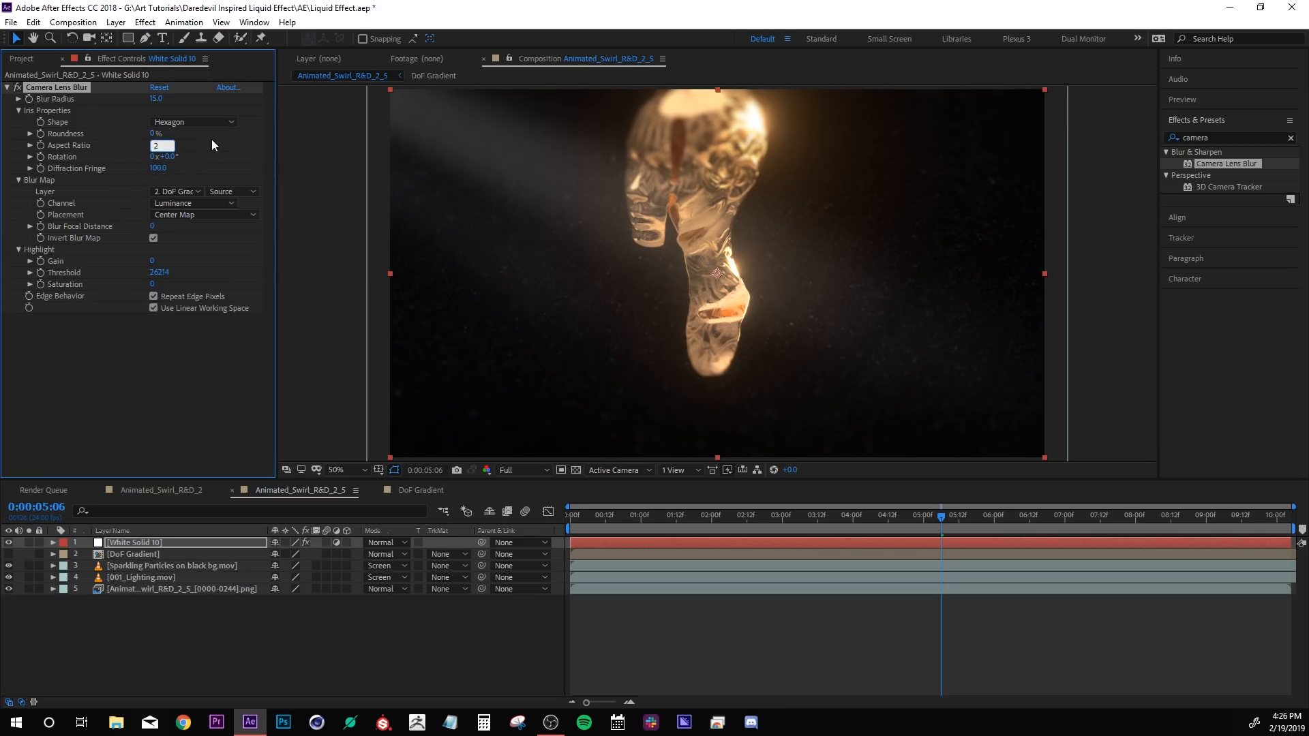
{"action": "key", "text": "Return"}
{"action": "left_click", "coordinate": [156, 145]}
{"action": "type", "text": "0.5"}
{"action": "key", "text": "Return"}
Raise the Blur Radius to 25 and check the available iris shapes, keeping Hexagon.
{"action": "left_click", "coordinate": [158, 99]}
{"action": "type", "text": "25"}
{"action": "key", "text": "Return"}
{"action": "left_click", "coordinate": [206, 125]}
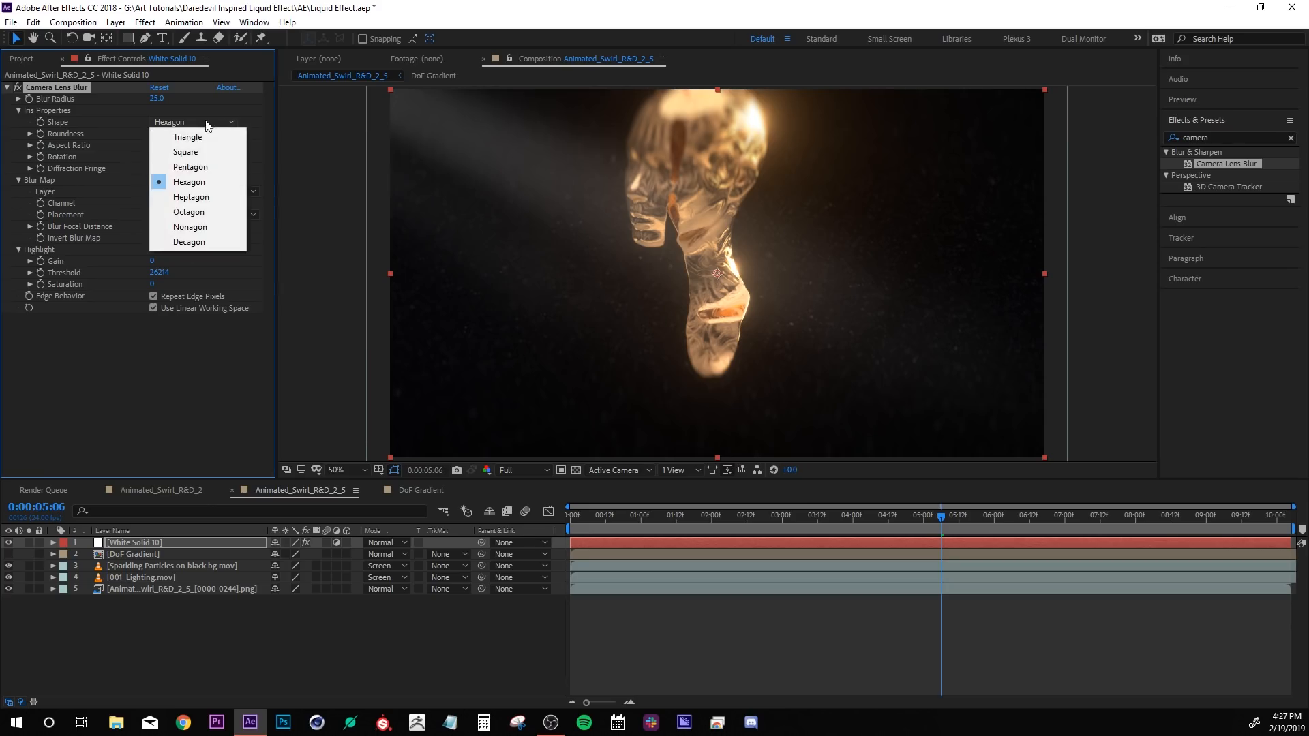
{"action": "left_click", "coordinate": [207, 122]}
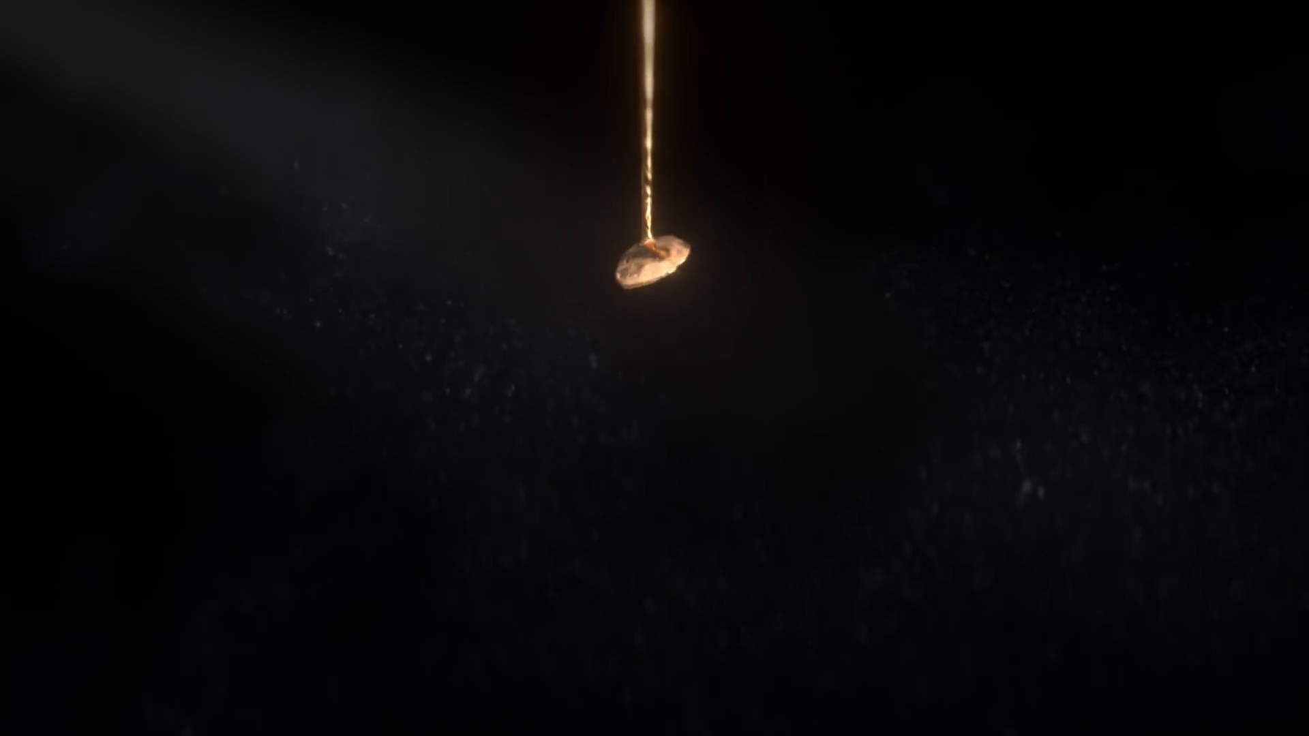